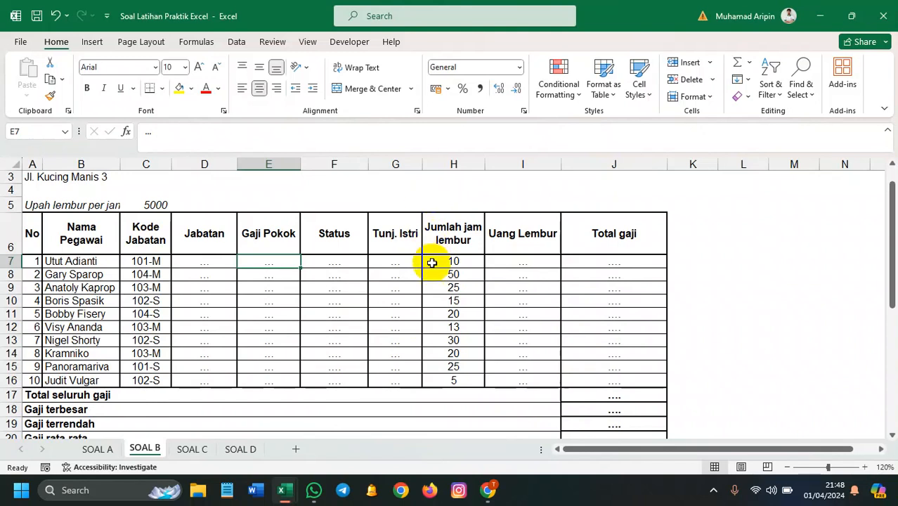
- Look through the exercise tables and process notes on sheets SOAL C and SOAL D, and return to SOAL B
scroll(430, 258, down, 2)
scroll(431, 264, up, 3)
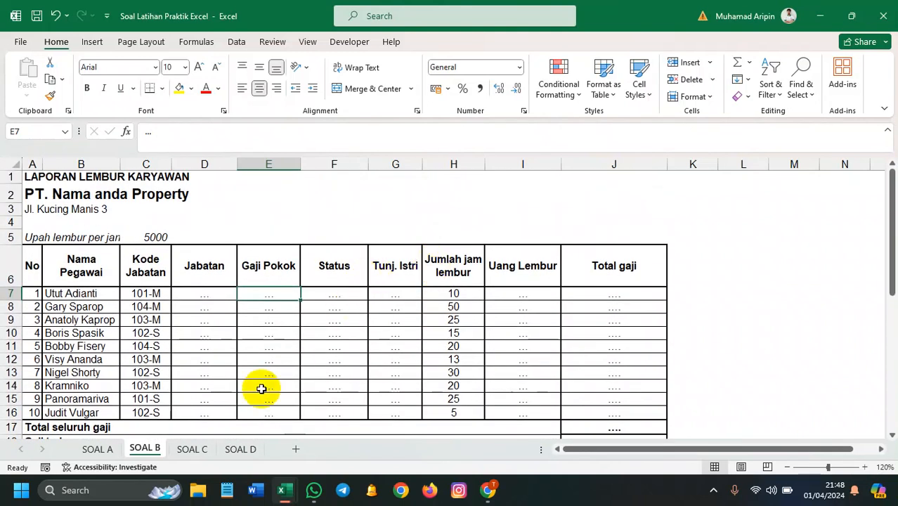
click(89, 450)
click(199, 450)
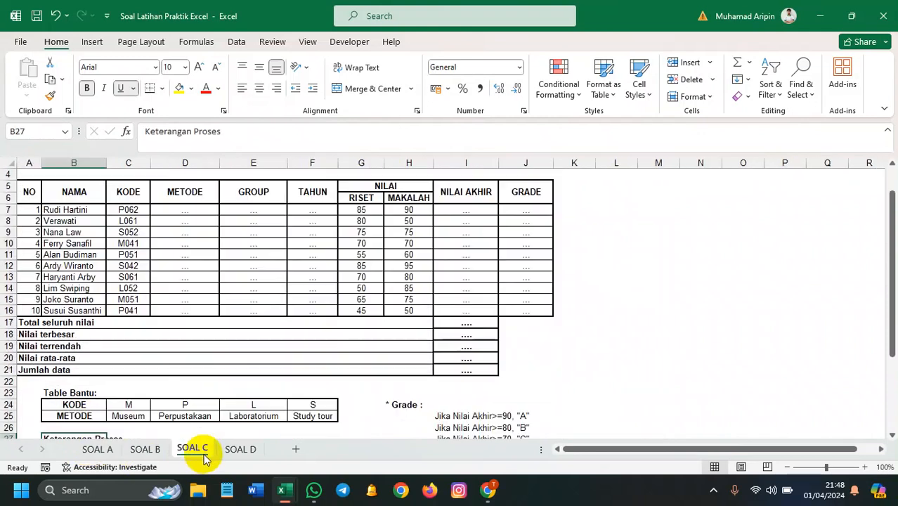
scroll(213, 302, down, 3)
scroll(213, 302, up, 4)
scroll(213, 303, down, 3)
scroll(213, 302, up, 3)
scroll(213, 303, down, 3)
scroll(213, 302, down, 1)
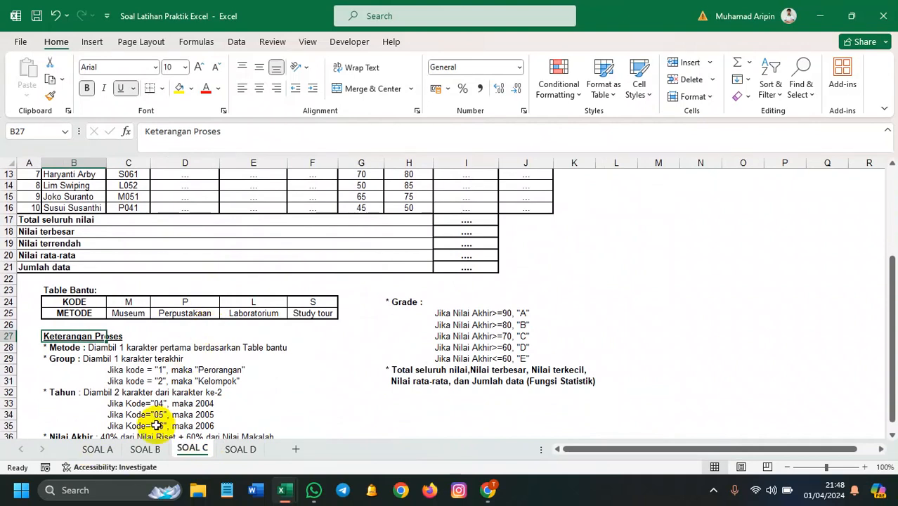
click(148, 455)
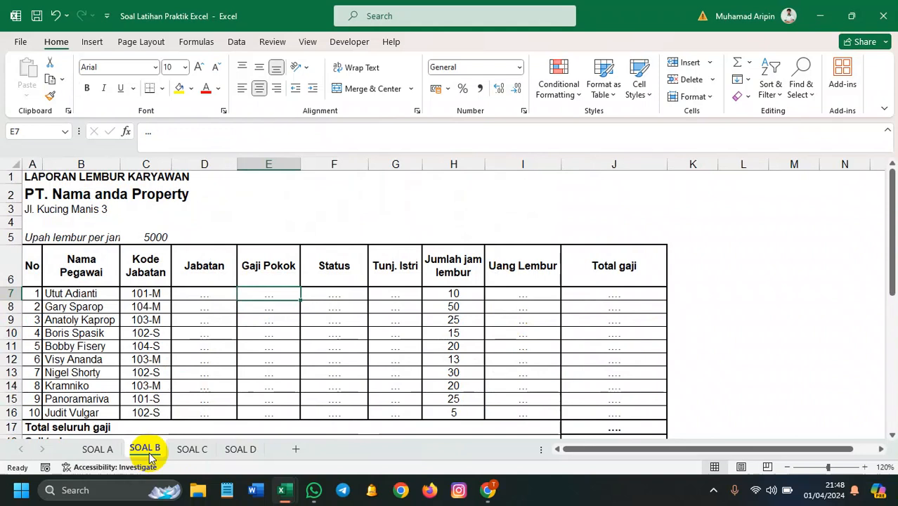
click(241, 450)
scroll(280, 342, up, 2)
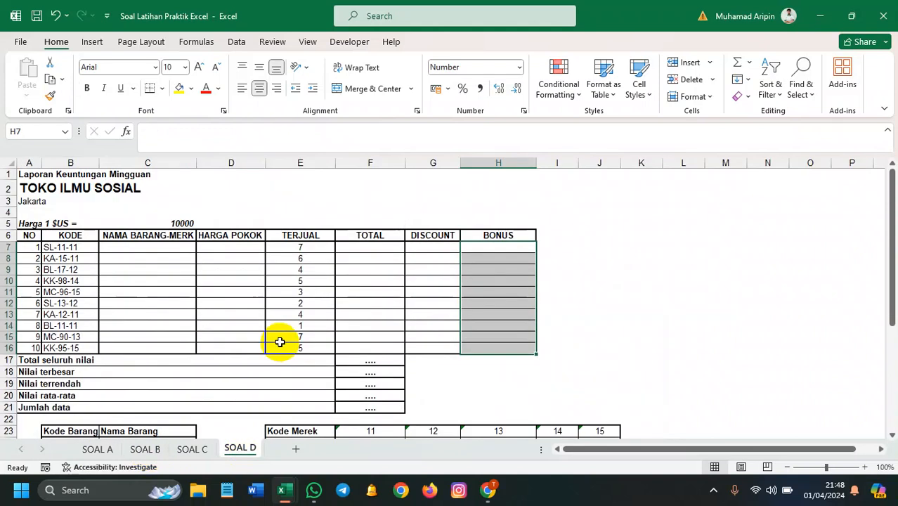
click(153, 452)
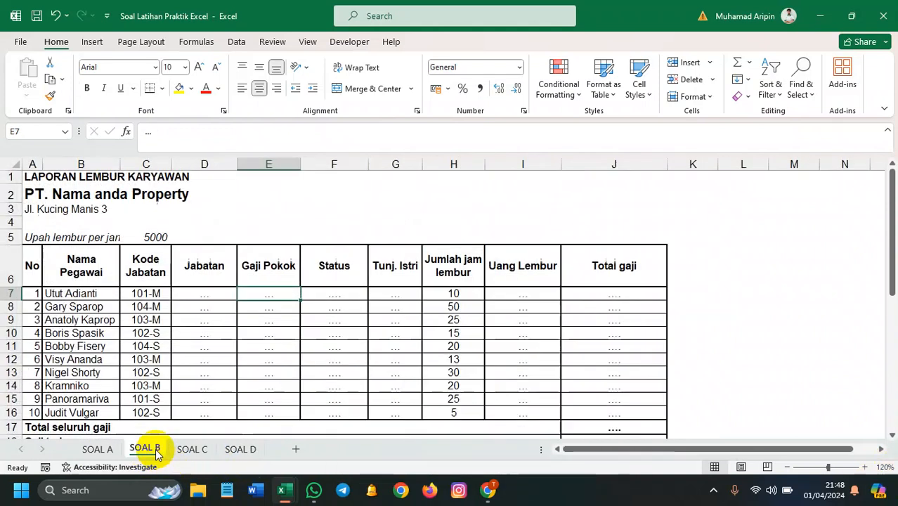
- Fill the overtime hourly rate cell C5 on SOAL B with yellow
click(864, 467)
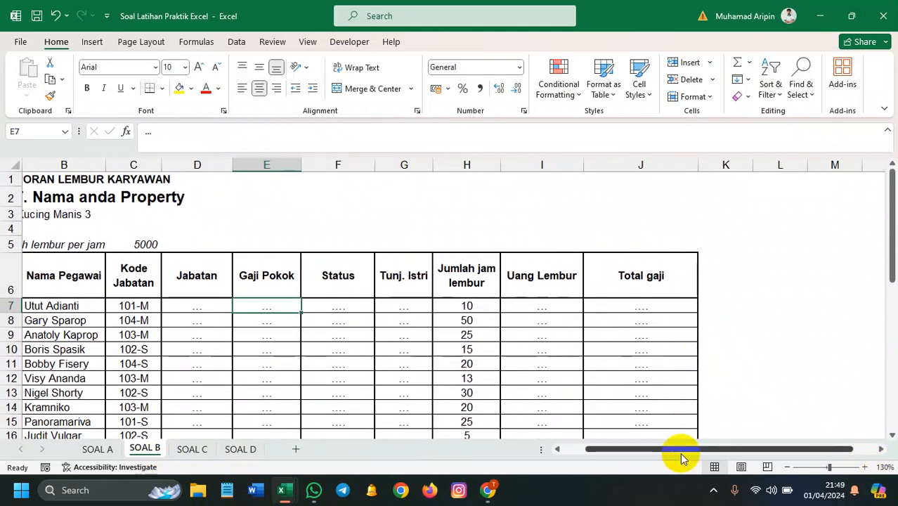
drag(682, 450, 567, 449)
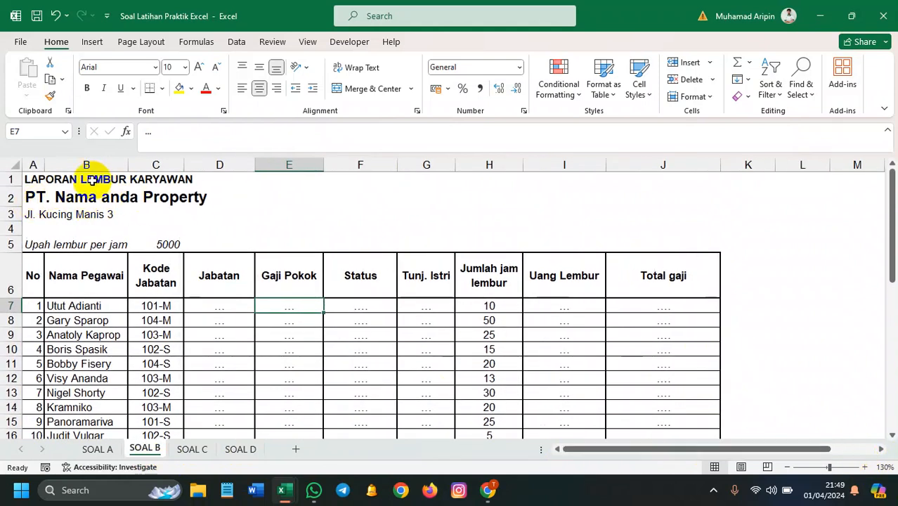
scroll(266, 266, down, 3)
scroll(266, 266, down, 2)
scroll(265, 265, up, 3)
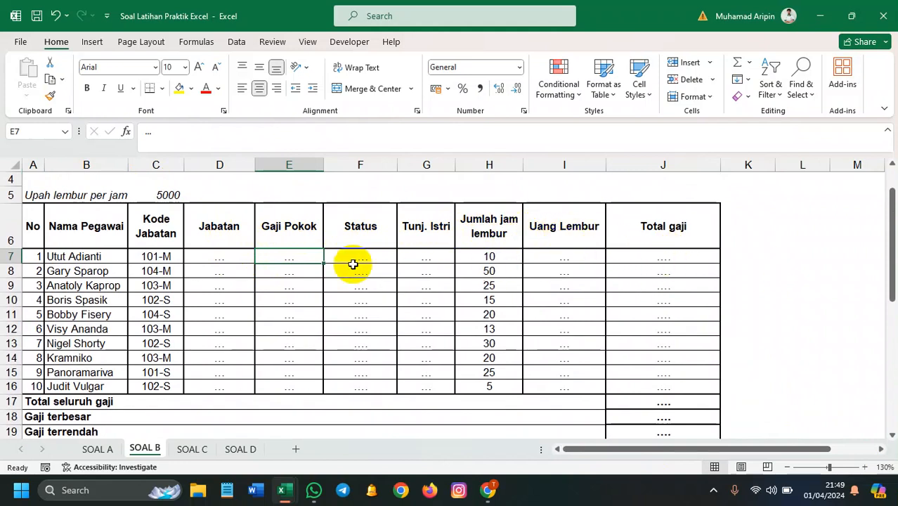
scroll(200, 225, up, 1)
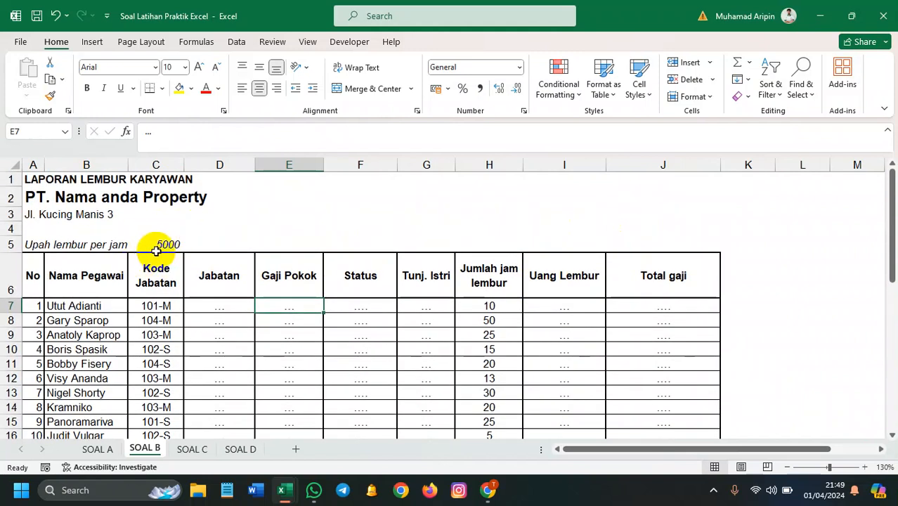
click(175, 244)
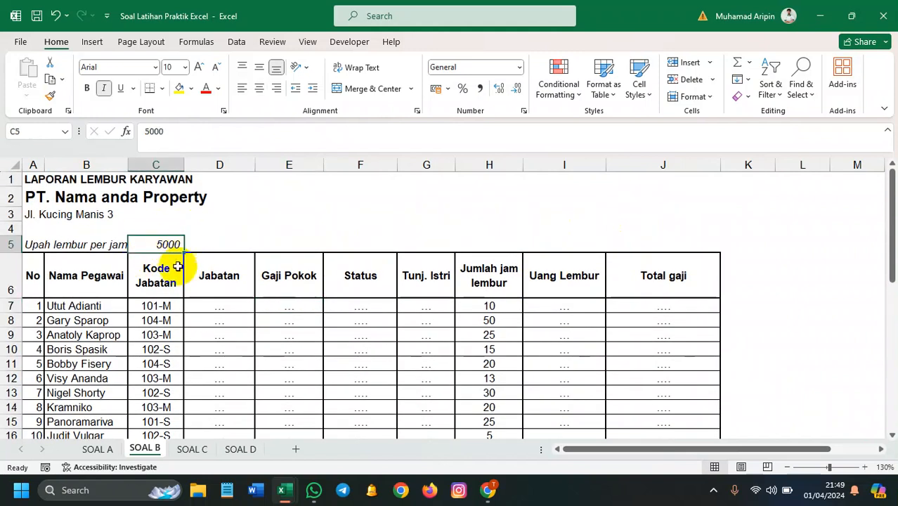
click(168, 257)
click(167, 243)
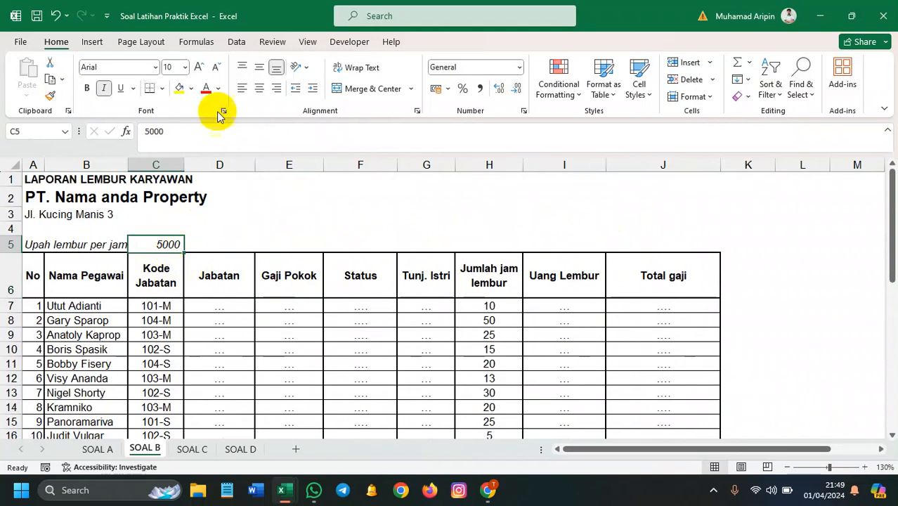
click(179, 87)
click(215, 223)
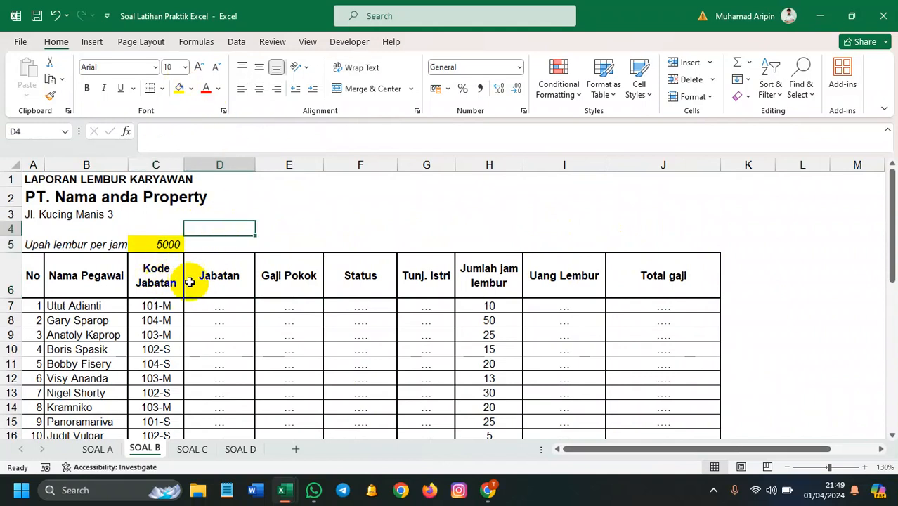
- Widen the Jabatan column (D) by about a third
scroll(243, 320, down, 4)
scroll(244, 322, down, 2)
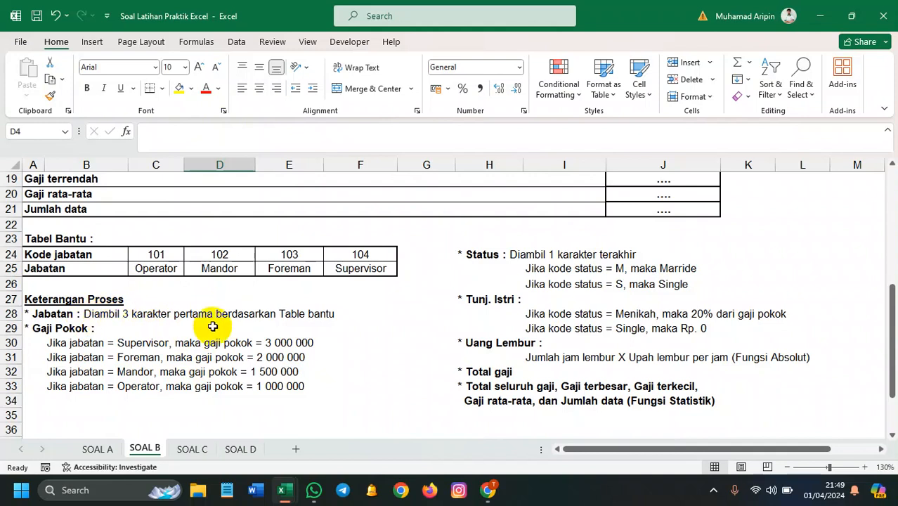
scroll(211, 325, up, 5)
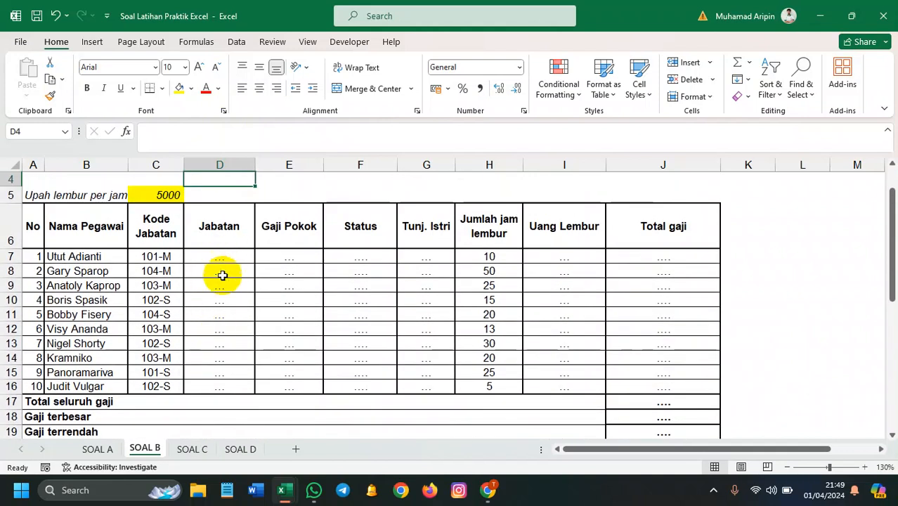
drag(255, 165, 278, 165)
- Examine the Tabel Bantu and the Keterangan Proses rules alongside the employee table on SOAL B
scroll(226, 284, down, 4)
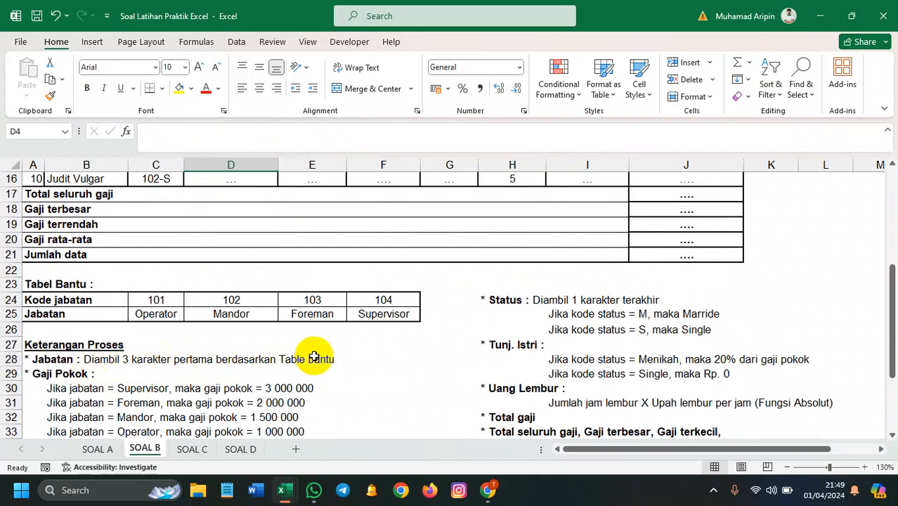
scroll(314, 356, up, 3)
scroll(314, 355, up, 1)
scroll(182, 254, down, 2)
scroll(181, 258, up, 2)
scroll(180, 257, down, 1)
scroll(177, 257, down, 1)
scroll(155, 260, up, 3)
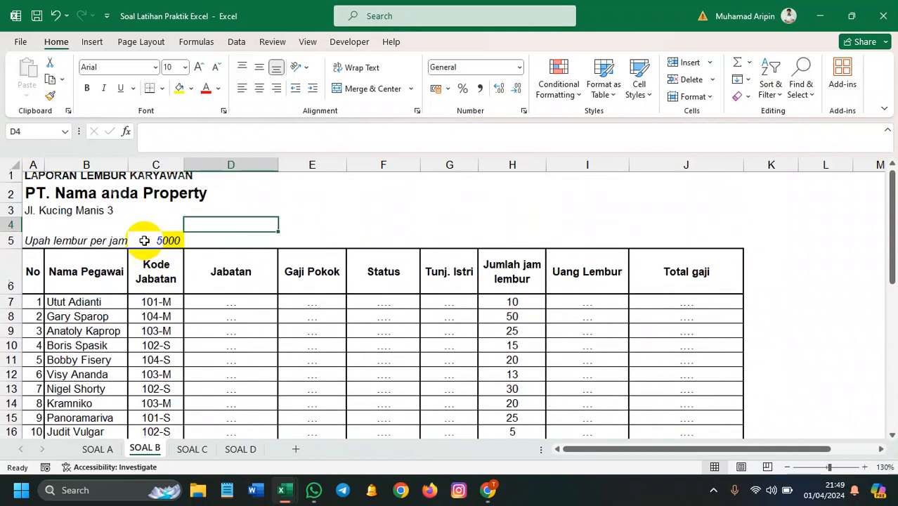
drag(49, 276, 714, 282)
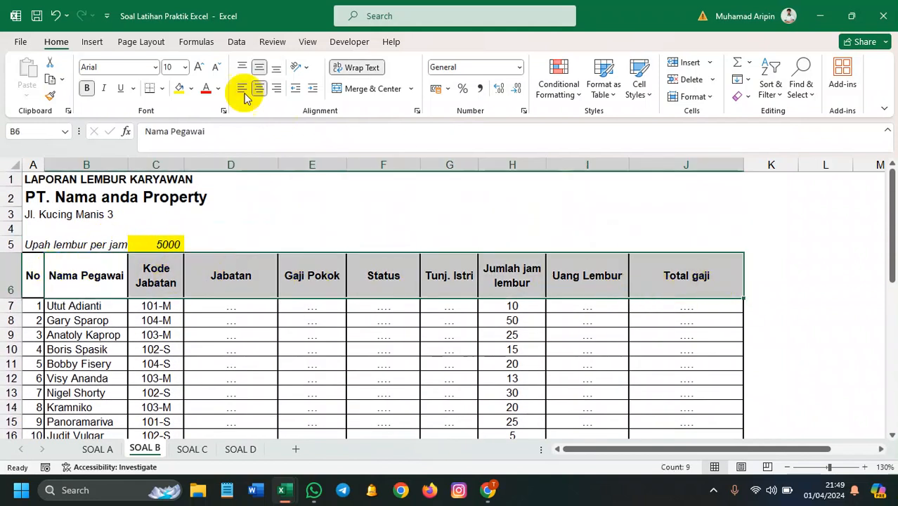
click(191, 90)
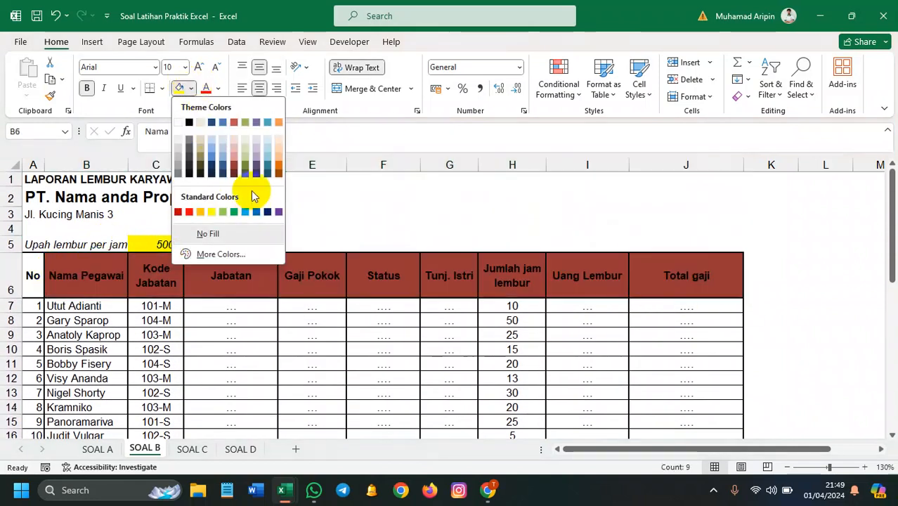
click(10, 239)
- Format the table header row A6:J6 with a dark blue fill and white text
drag(28, 274, 678, 271)
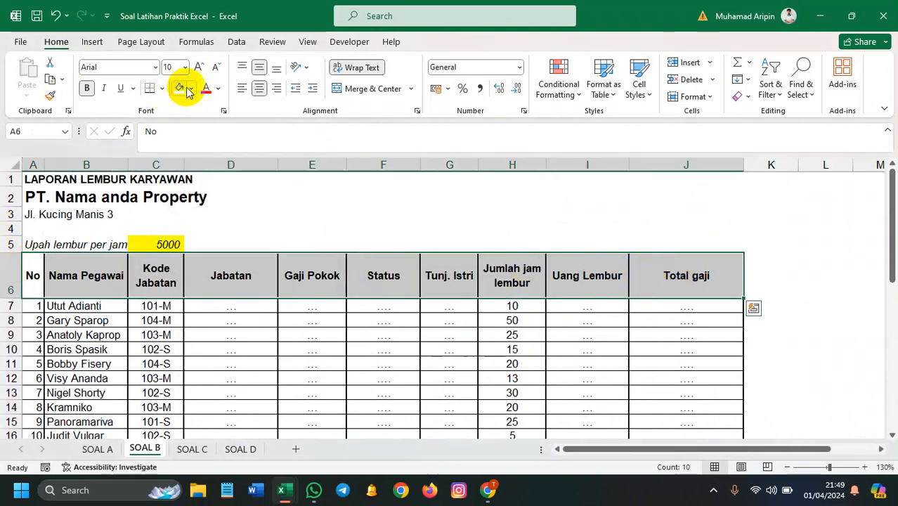
click(194, 90)
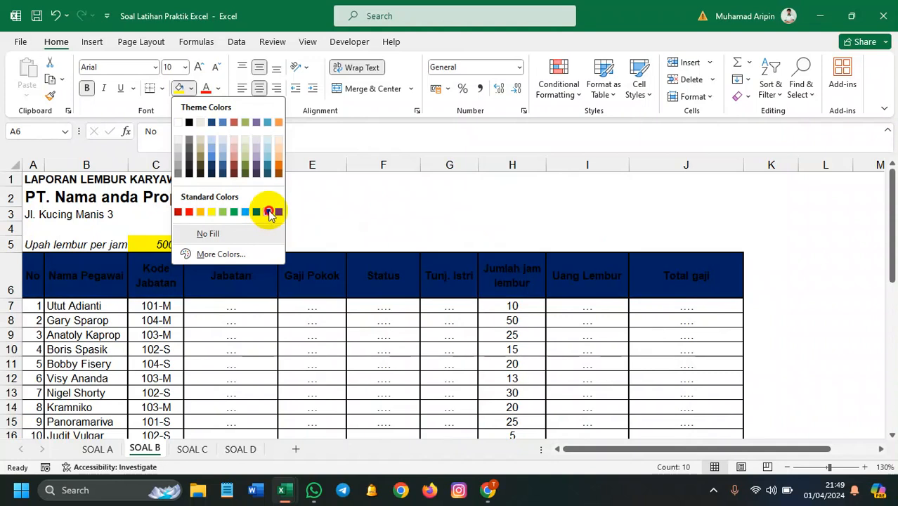
click(264, 214)
click(219, 89)
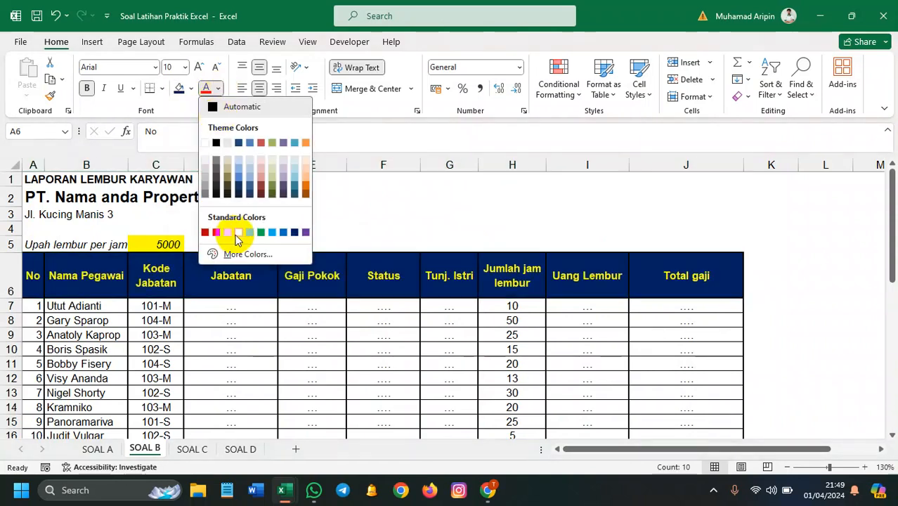
click(204, 143)
- Fill the Kode jabatan and Jabatan label cells of the Tabel Bantu (rows 24 and 25) with green
scroll(201, 245, down, 4)
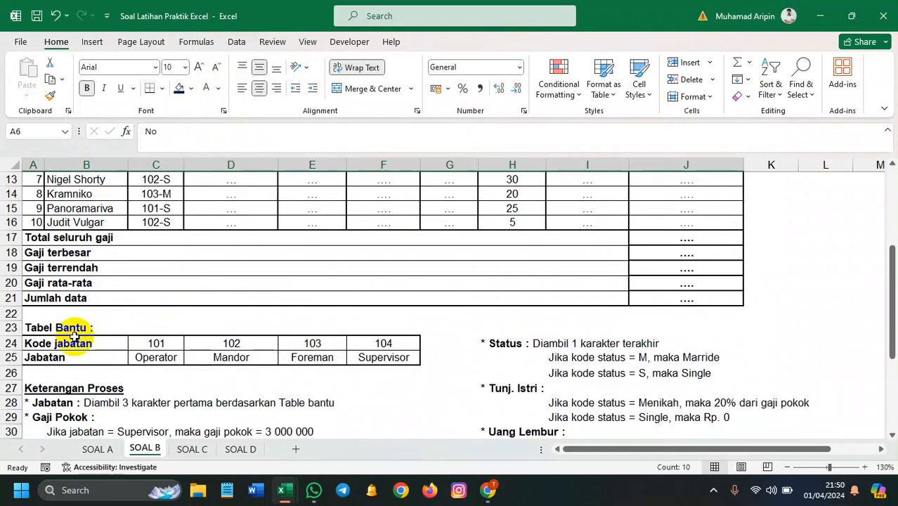
drag(74, 340, 75, 356)
click(189, 89)
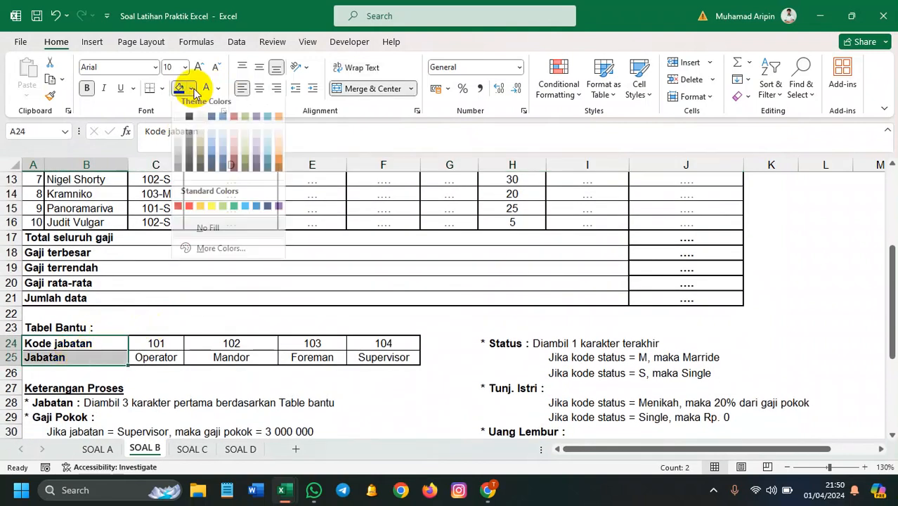
click(234, 212)
click(282, 269)
- Widen the Kode Jabatan column (C) slightly
scroll(282, 270, up, 4)
scroll(283, 270, down, 2)
scroll(283, 268, up, 2)
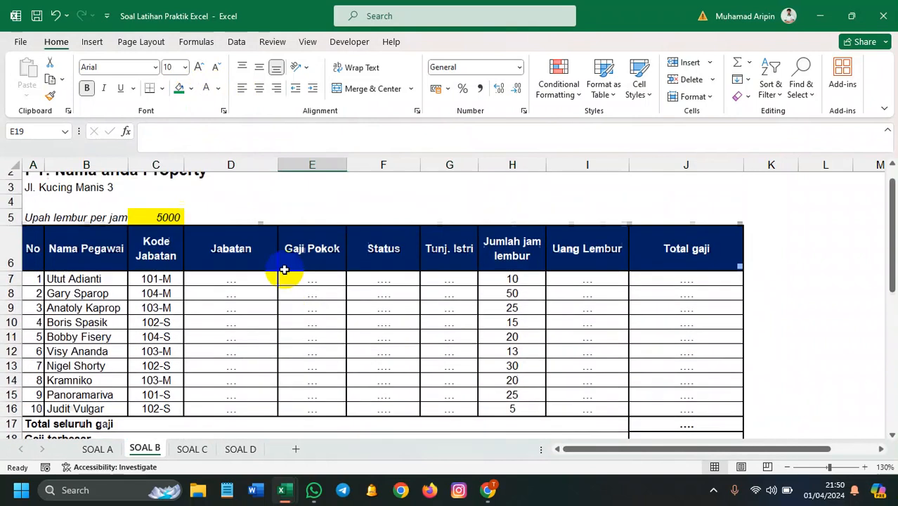
scroll(284, 270, down, 1)
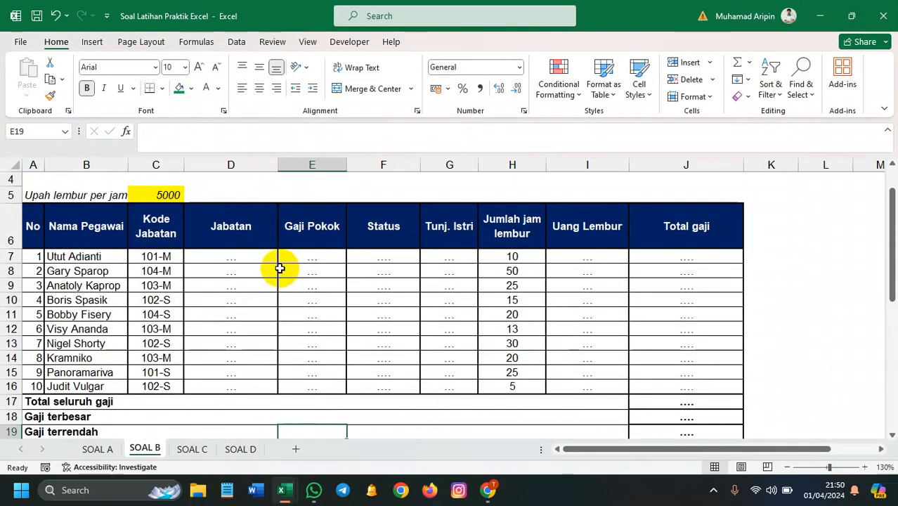
scroll(90, 421, down, 3)
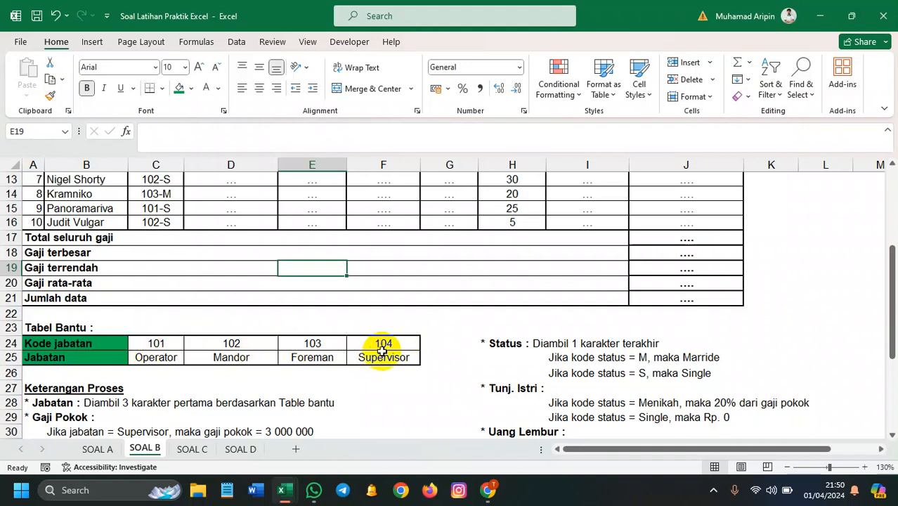
scroll(354, 347, up, 3)
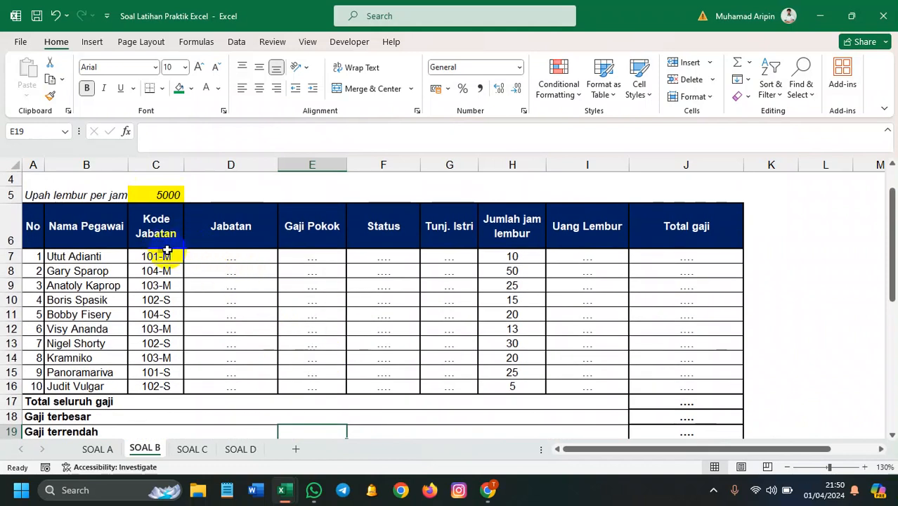
drag(184, 166, 188, 166)
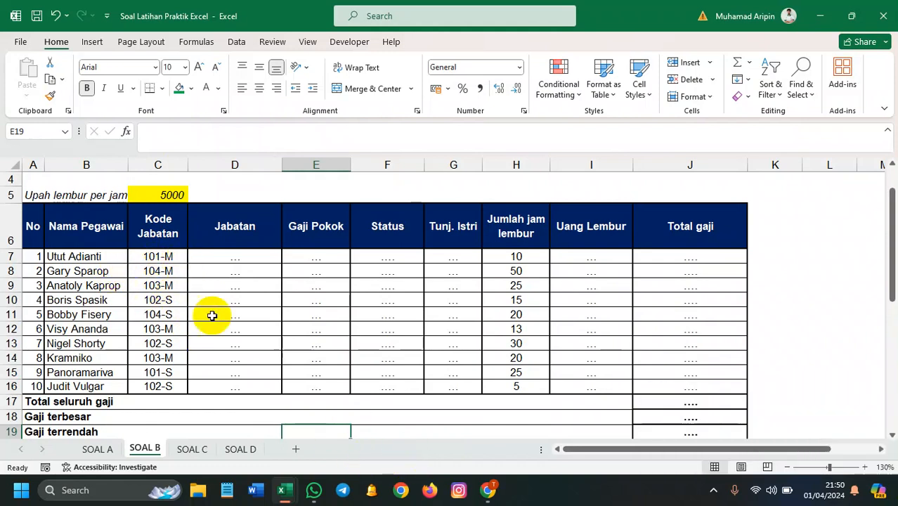
- Switch to the Google Meet call, admit the waiting participant, and return to the Excel workbook
click(487, 490)
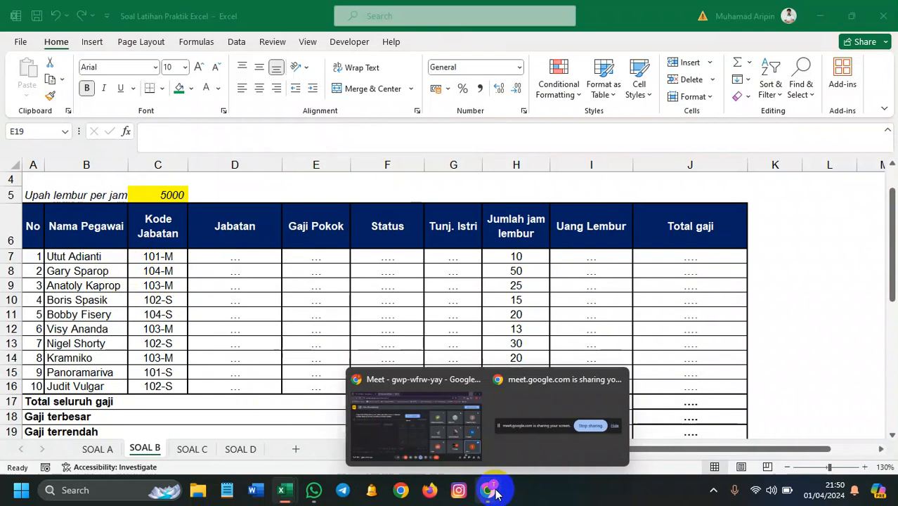
click(481, 441)
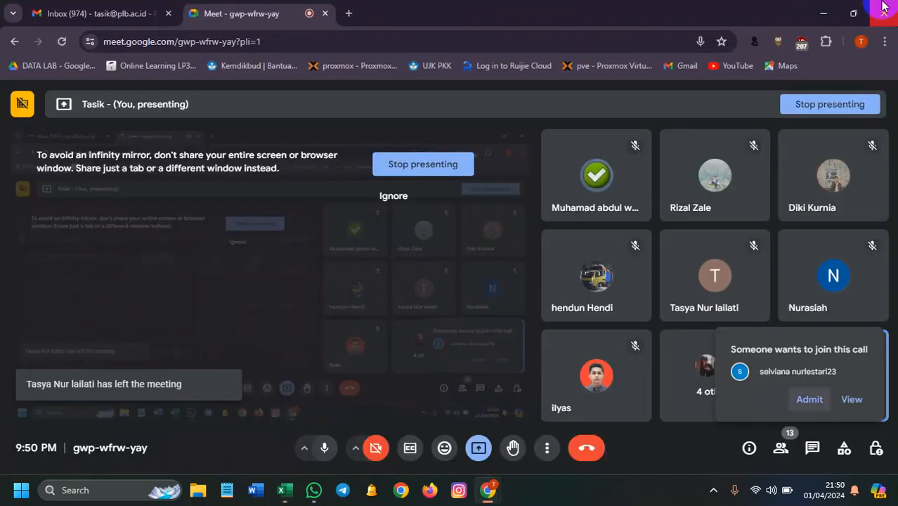
click(517, 314)
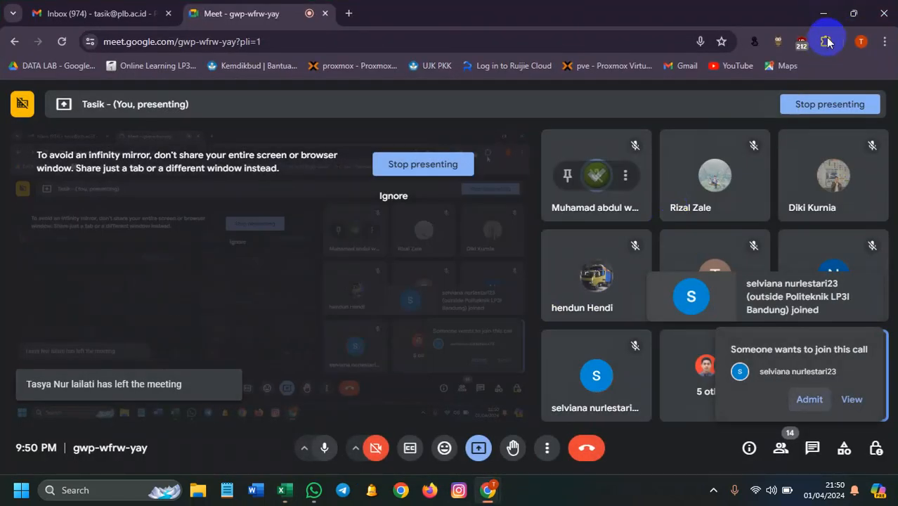
click(822, 13)
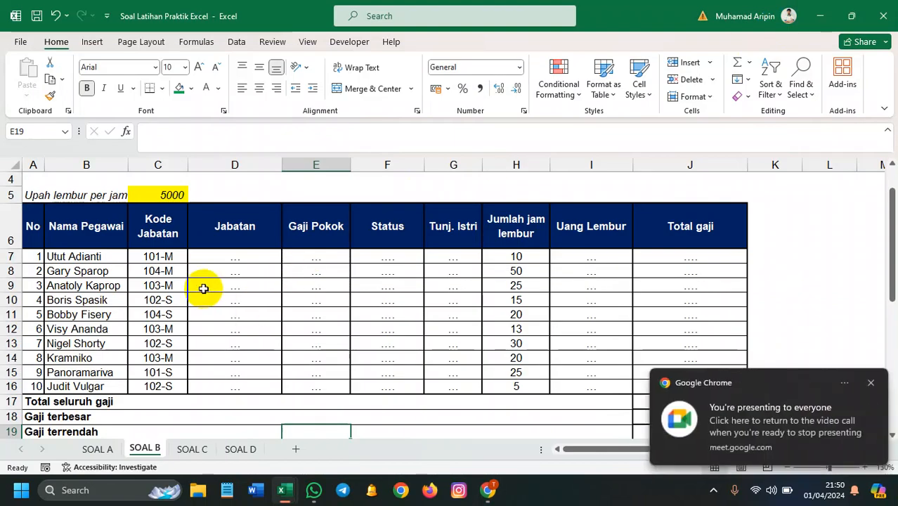
scroll(203, 288, down, 2)
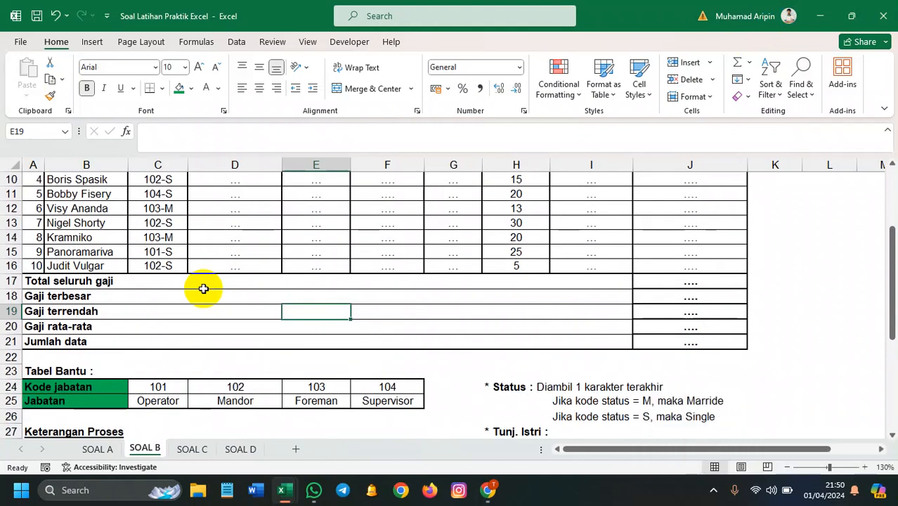
scroll(203, 288, up, 2)
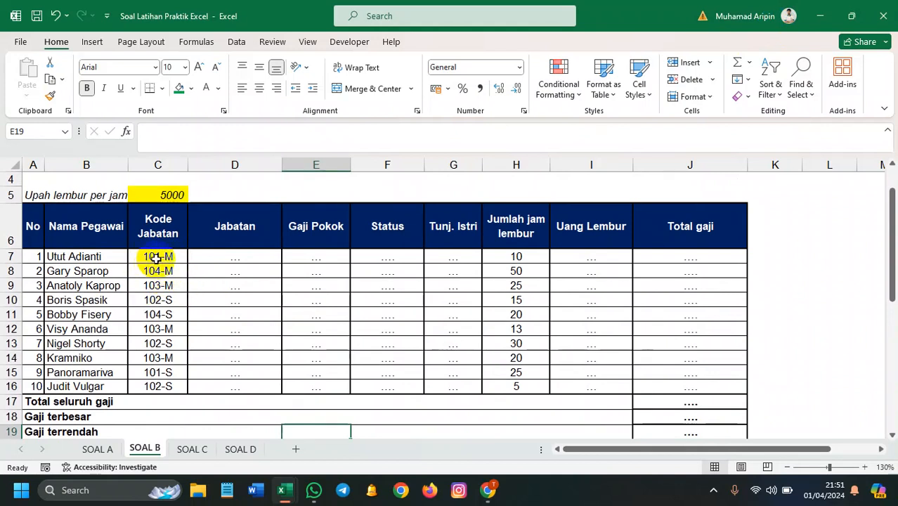
- Clear the placeholder dots from the report body in D7:G16 and I7:J16
scroll(183, 257, down, 4)
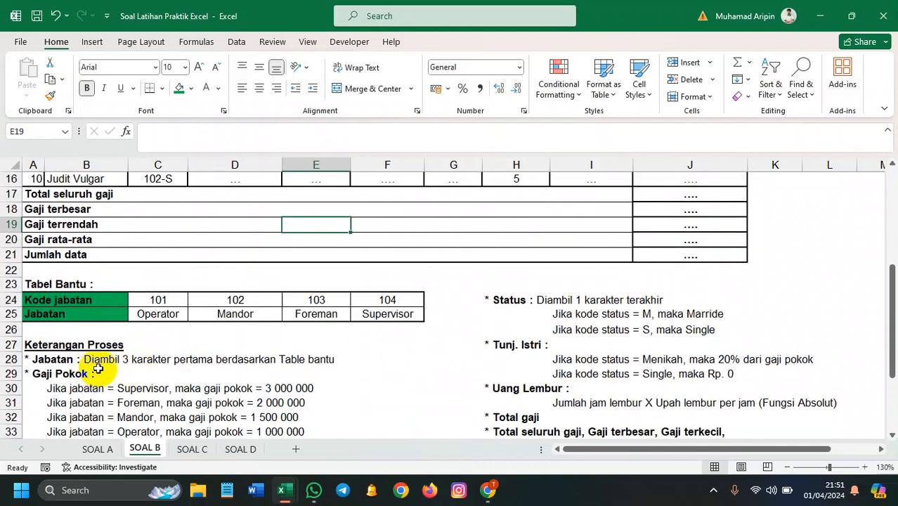
scroll(246, 367, up, 4)
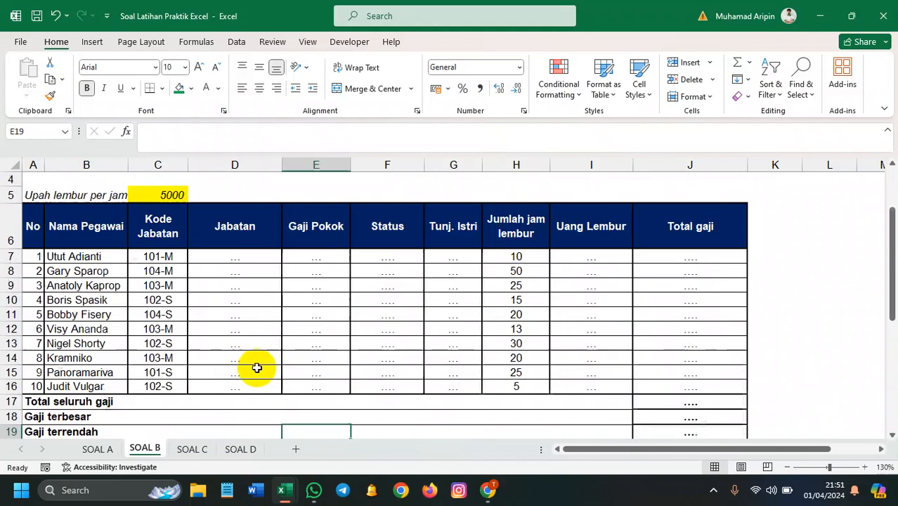
click(234, 261)
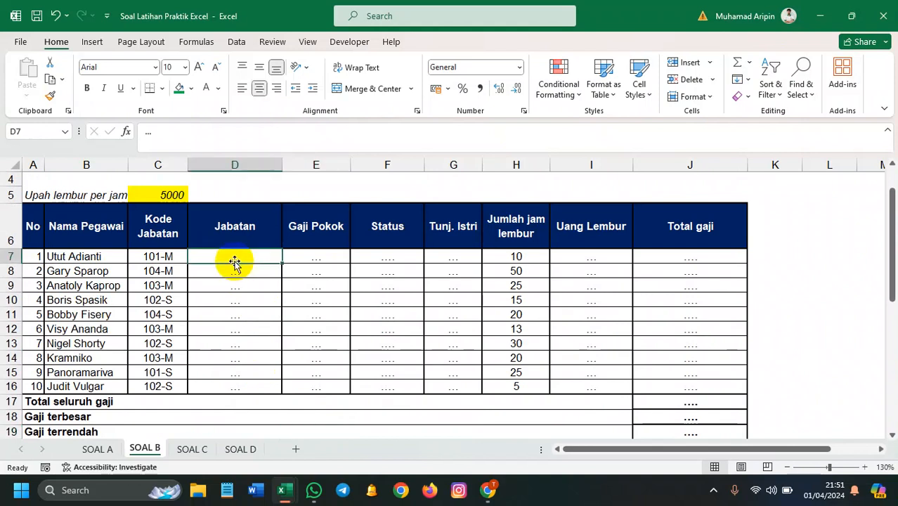
drag(233, 258, 467, 383)
key(Delete)
drag(579, 258, 728, 396)
key(Delete)
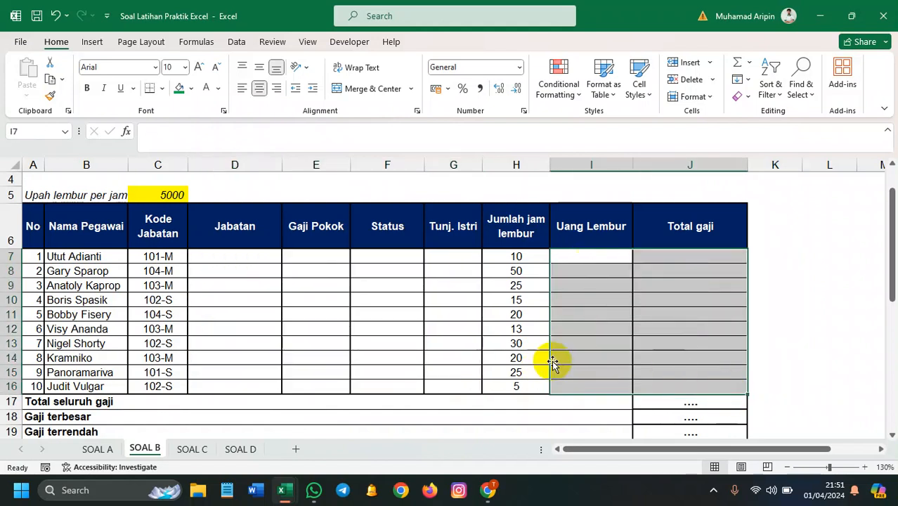
- Clear the placeholder dots from the summary cells J17:J21 and widen the Jabatan column (D) slightly
scroll(647, 382, down, 2)
drag(671, 282, 671, 345)
key(Delete)
scroll(660, 316, up, 3)
scroll(394, 299, down, 1)
drag(283, 166, 290, 166)
- Enter =LEFT(C7;3) in D7 and fill it down the Jabatan column to D16
click(243, 258)
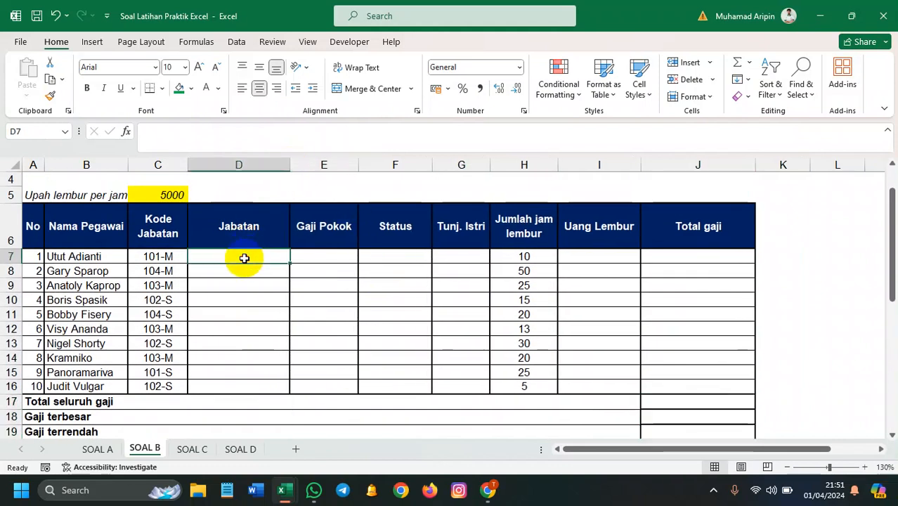
text(=Lef)
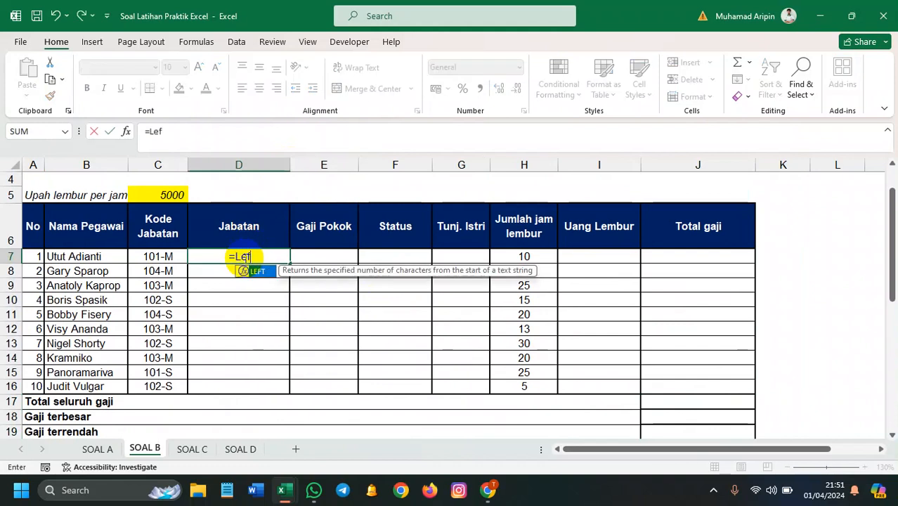
key(Tab)
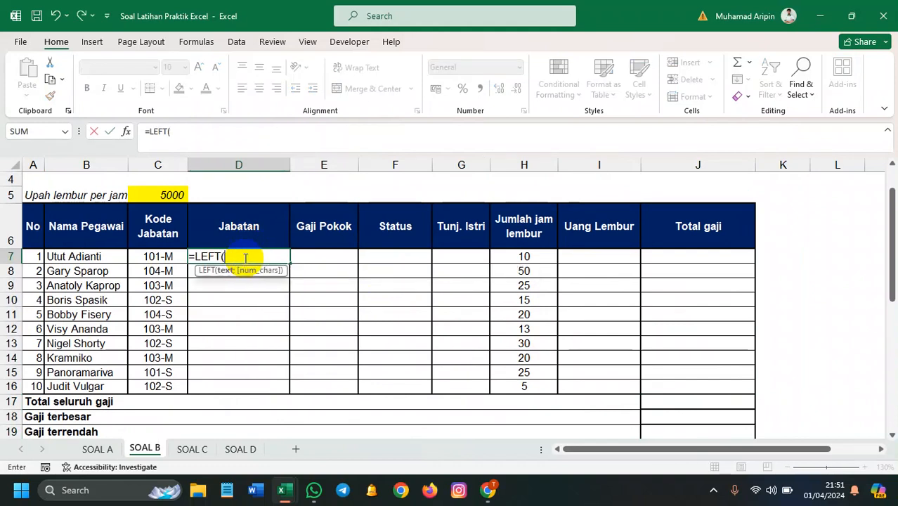
click(173, 255)
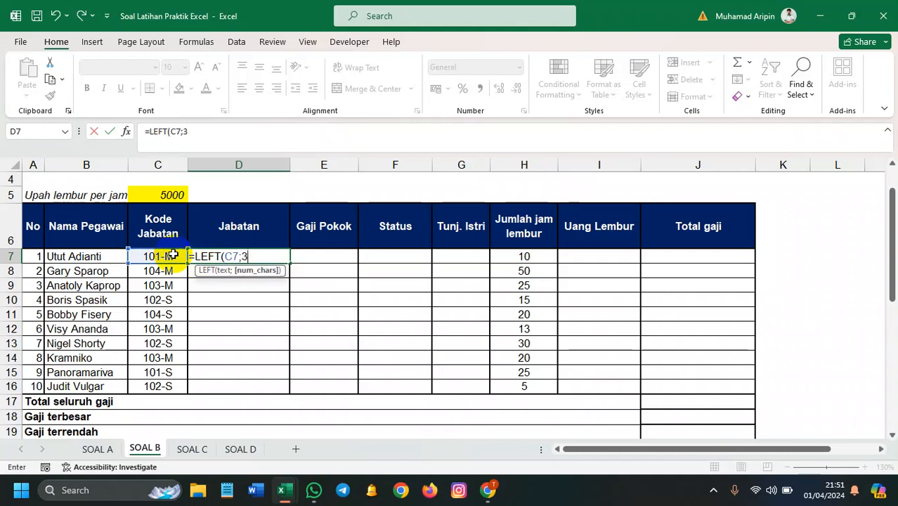
text(;3))
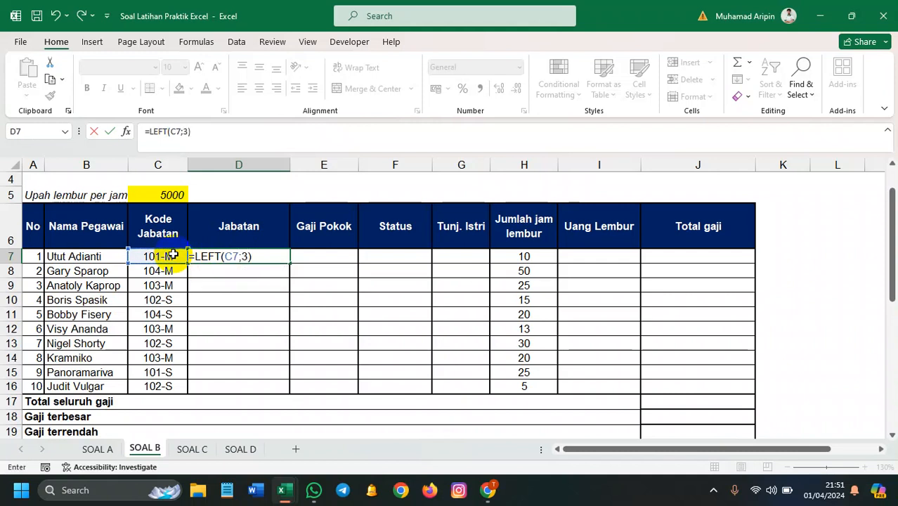
key(Return)
click(275, 261)
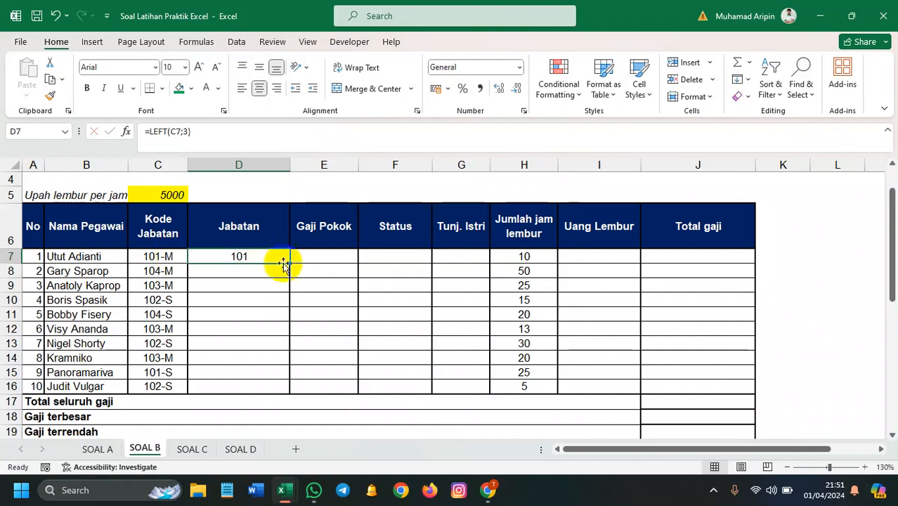
drag(279, 382, 279, 390)
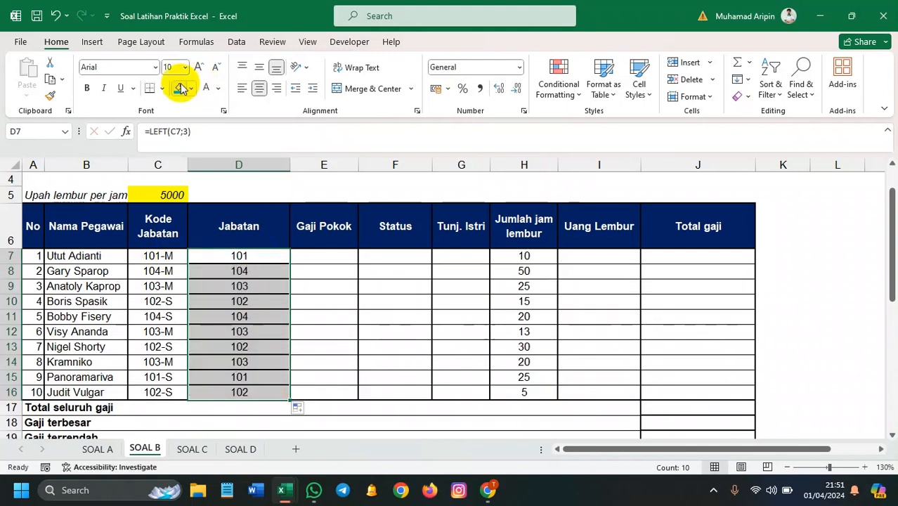
- Apply all borders to the employee data rows A7:J16
drag(34, 255, 716, 393)
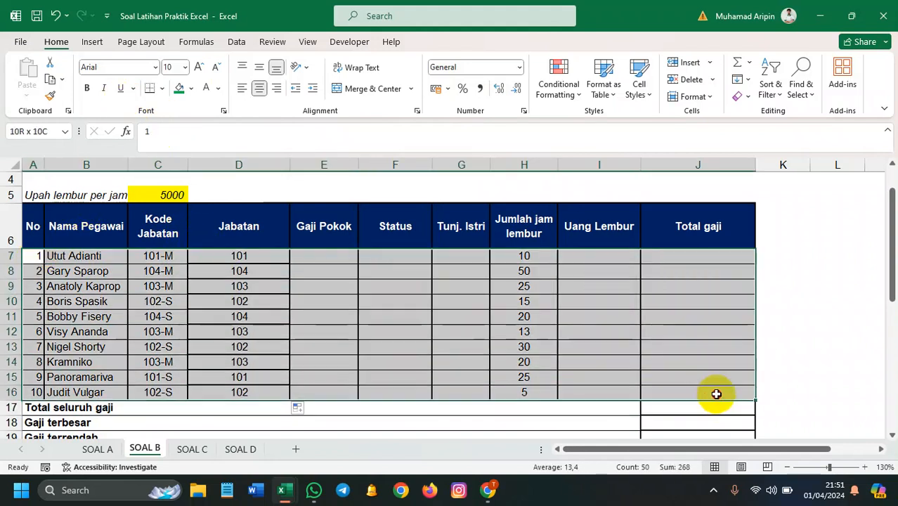
click(162, 87)
click(174, 222)
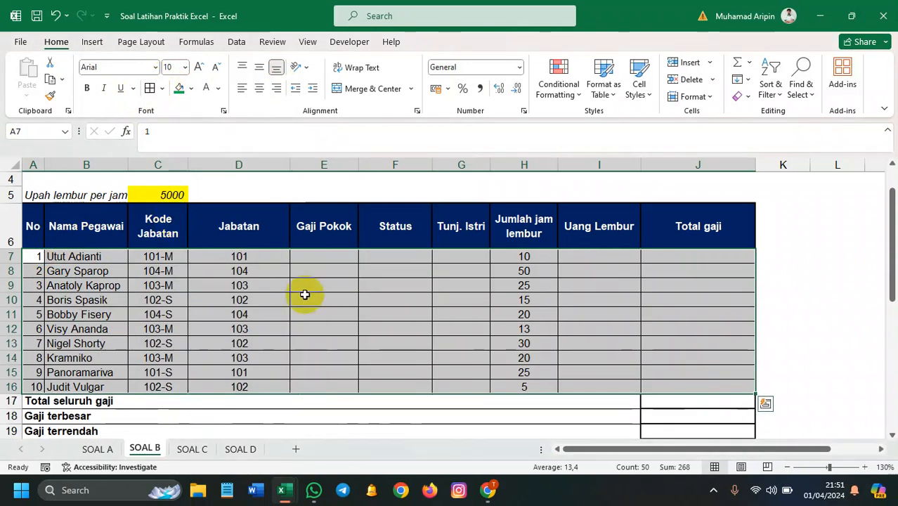
click(308, 299)
- Change the Tabel Bantu label in A24 to Kode Jabatan with a capital J
scroll(307, 298, down, 3)
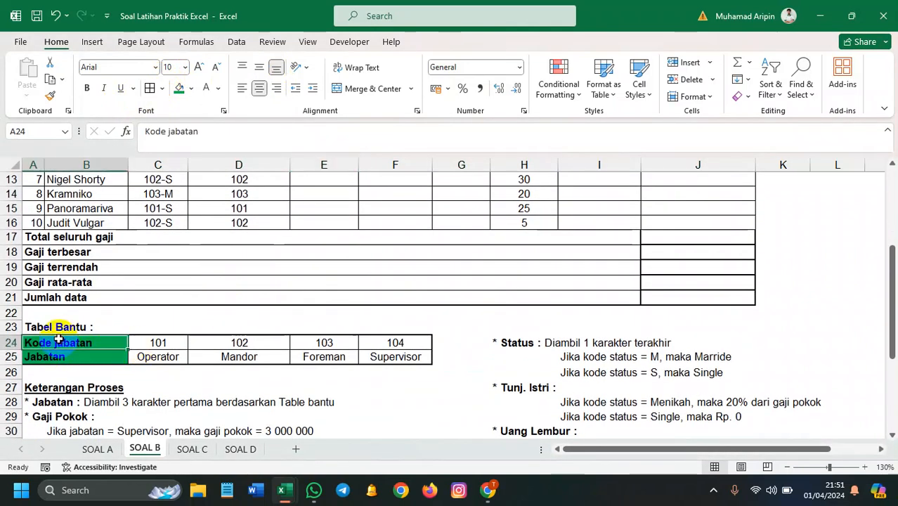
double_click(97, 343)
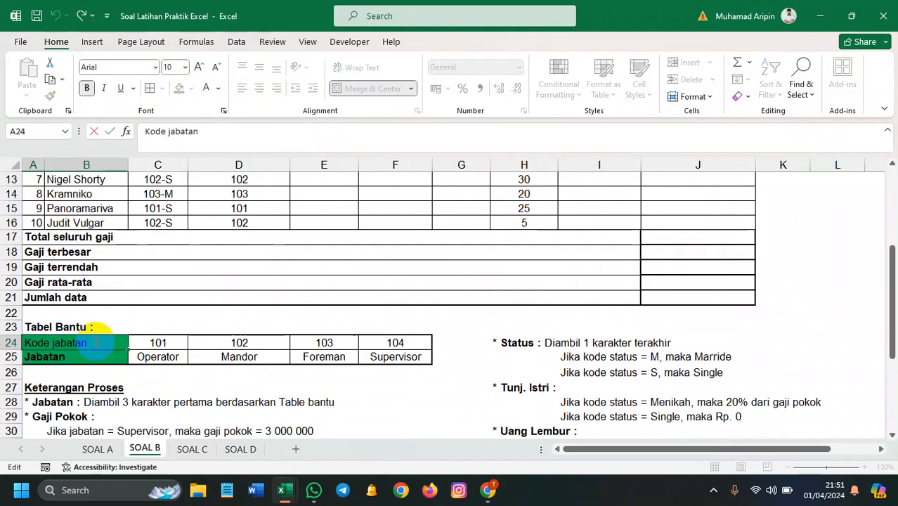
text(J)
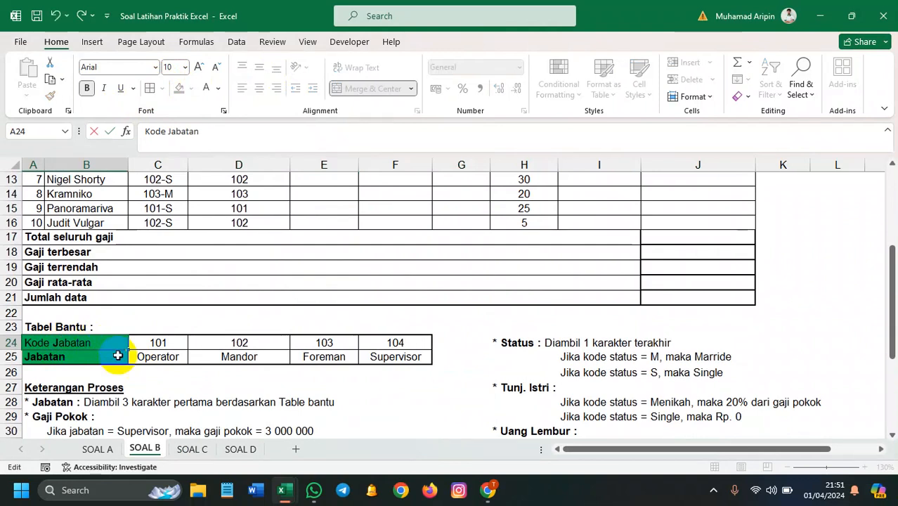
click(130, 375)
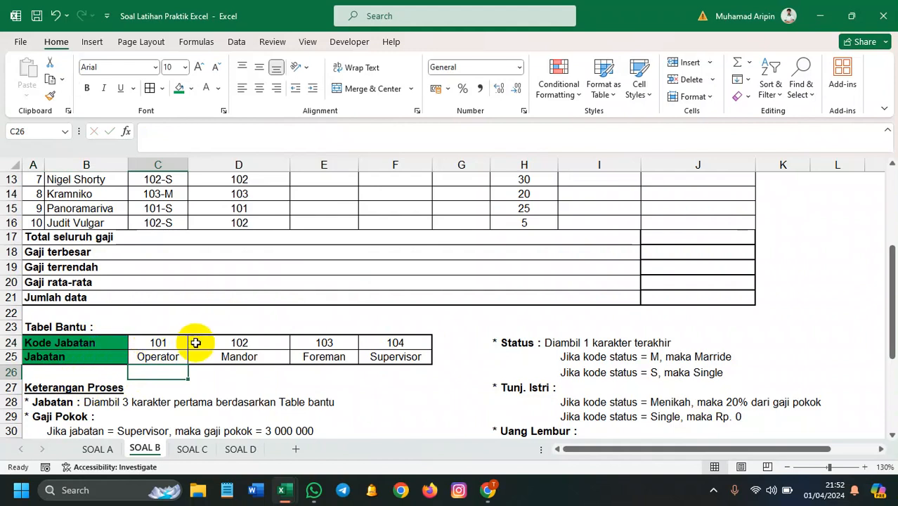
- Apply all borders to the whole report table A6:J21, including the header and summary rows
drag(75, 342, 397, 365)
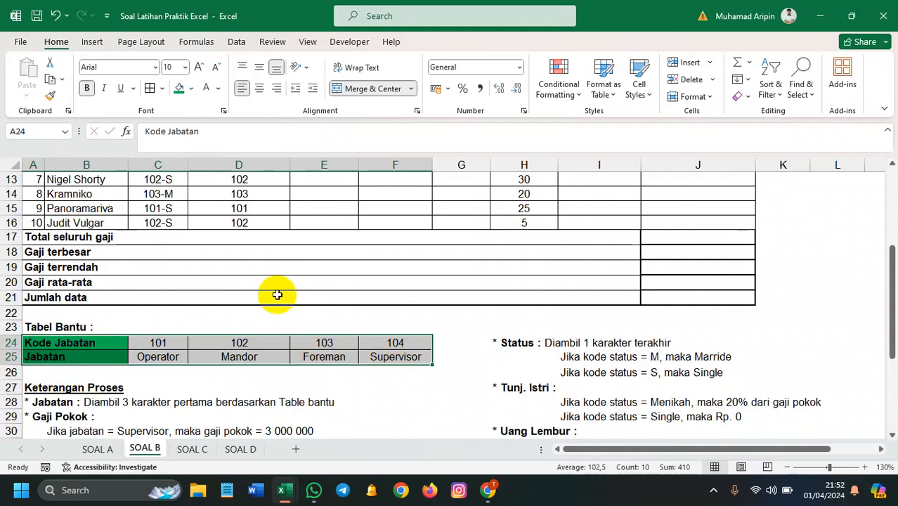
scroll(278, 294, up, 4)
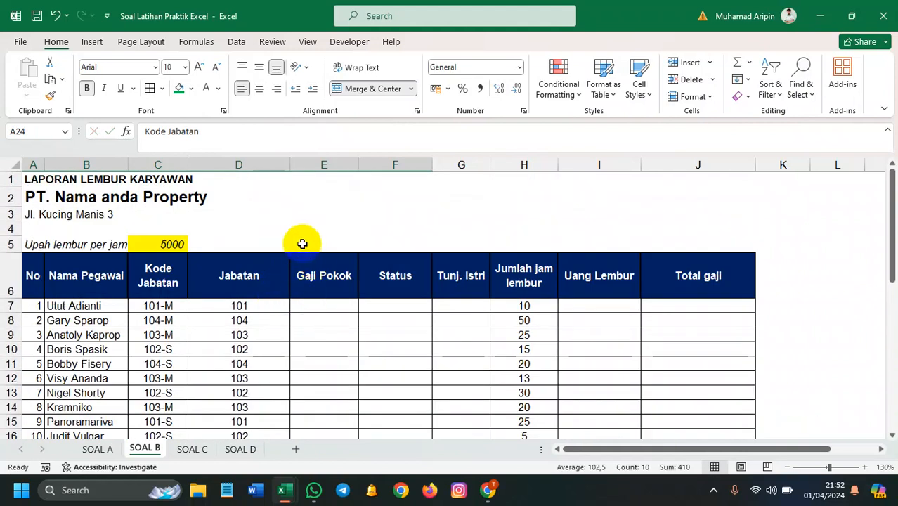
drag(31, 265, 678, 383)
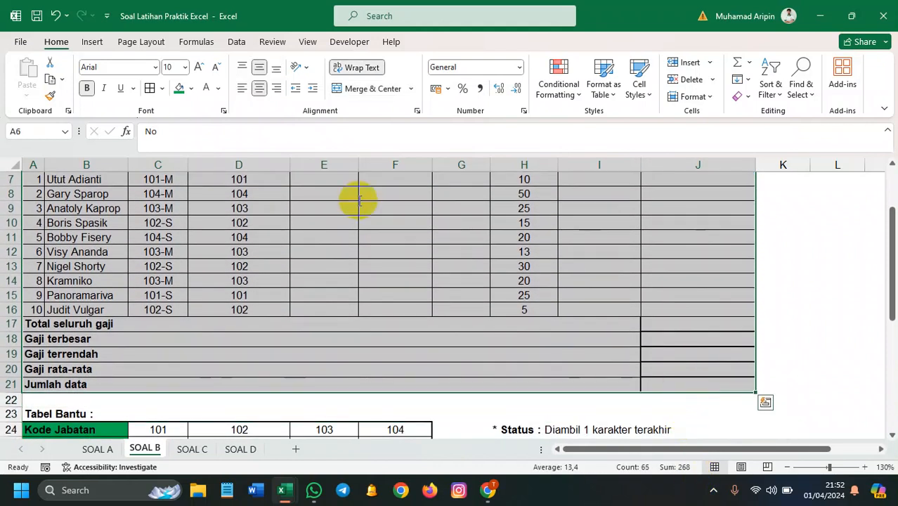
click(147, 88)
scroll(277, 315, up, 2)
click(295, 343)
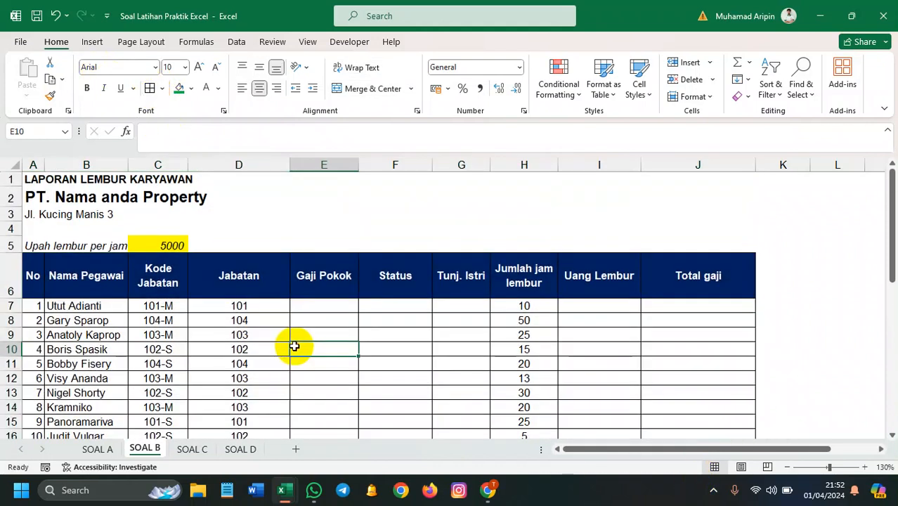
- Apply all borders to the Tabel Bantu lookup table A24:F25
scroll(293, 345, down, 3)
drag(115, 381, 397, 399)
click(148, 87)
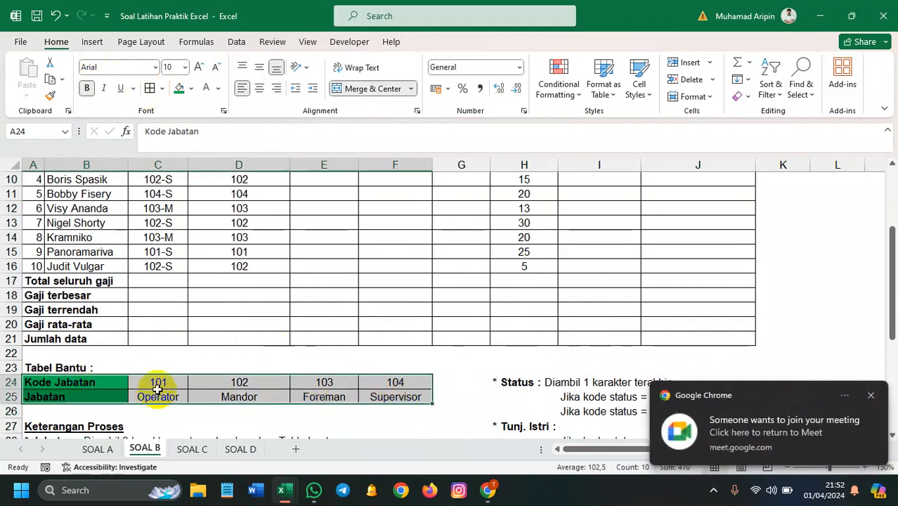
click(159, 386)
- Edit the formula in D7 to nest LEFT(C7;3) inside HLOOKUP as the lookup value
scroll(256, 345, up, 2)
scroll(259, 347, down, 2)
scroll(259, 345, up, 3)
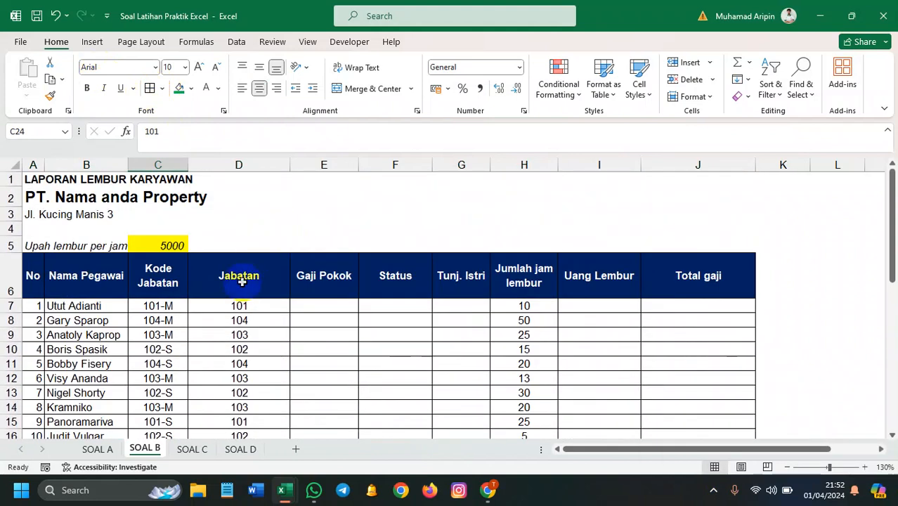
click(237, 306)
text(=LEFT(C7;3))
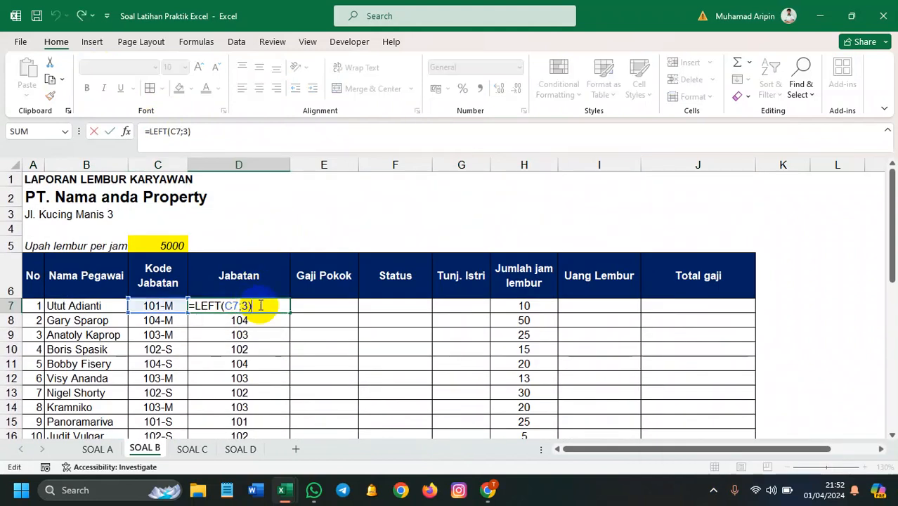
click(193, 307)
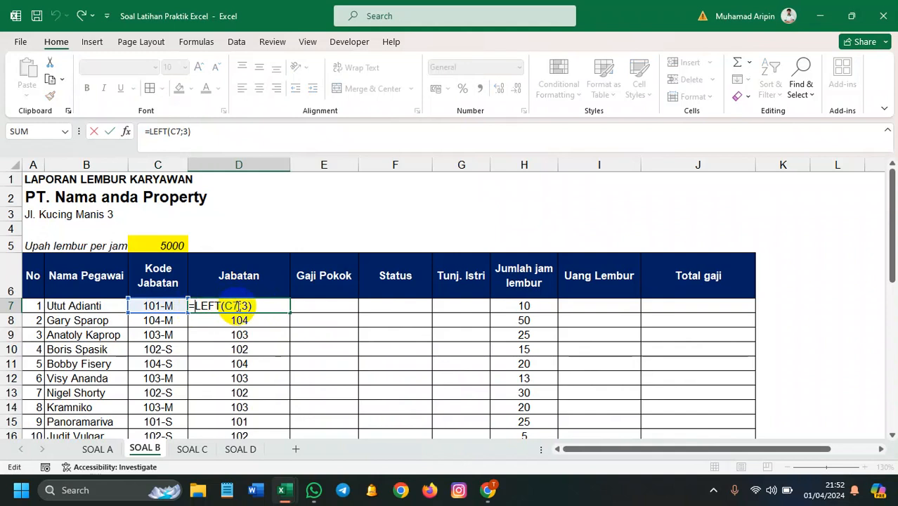
text(hll)
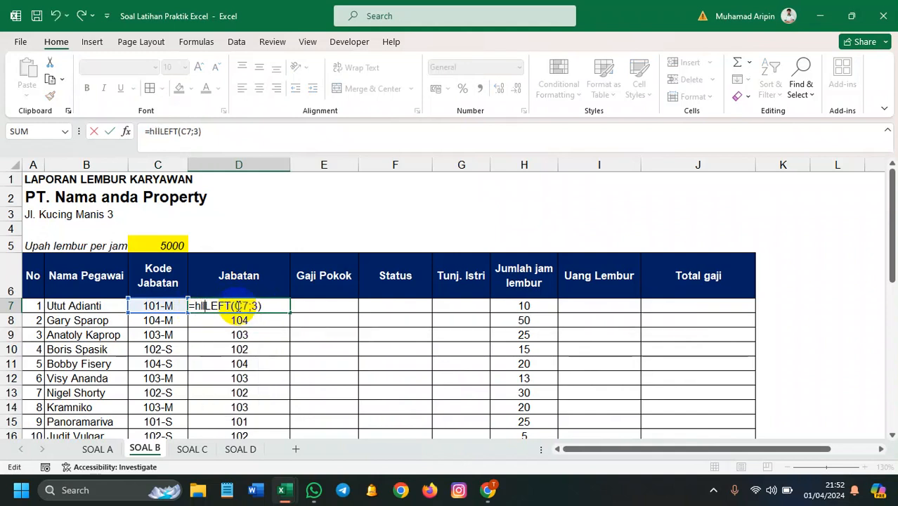
key(BackSpace)
key(Tab)
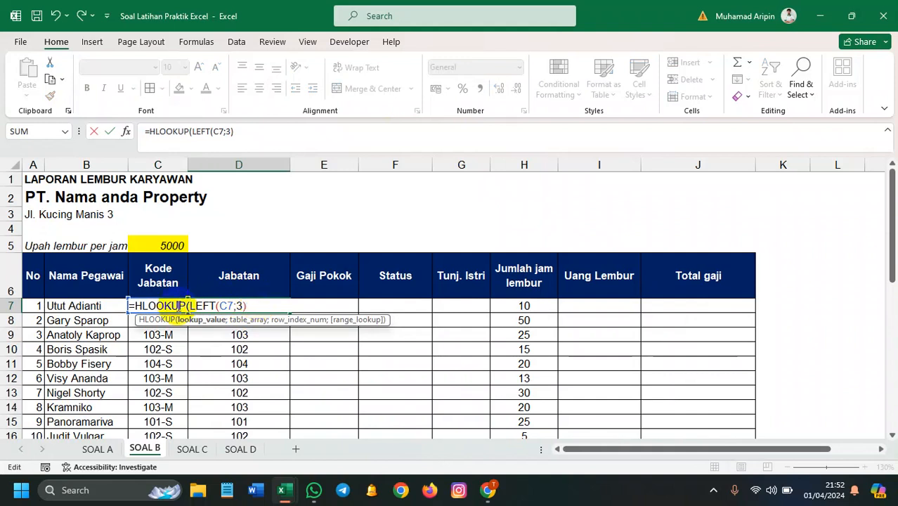
- Add the Tabel Bantu range as the absolute table array $A$24:$F$25 in D7's HLOOKUP formula, followed by a semicolon
click(202, 307)
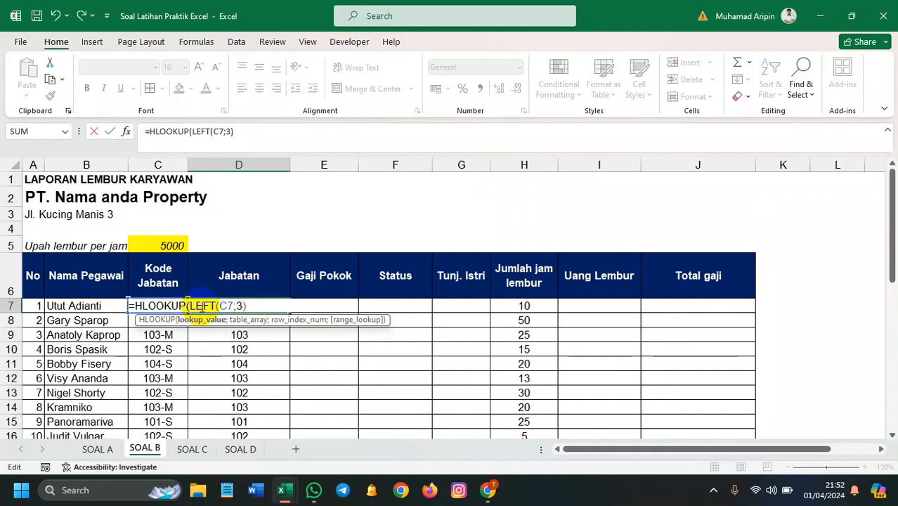
scroll(201, 307, down, 1)
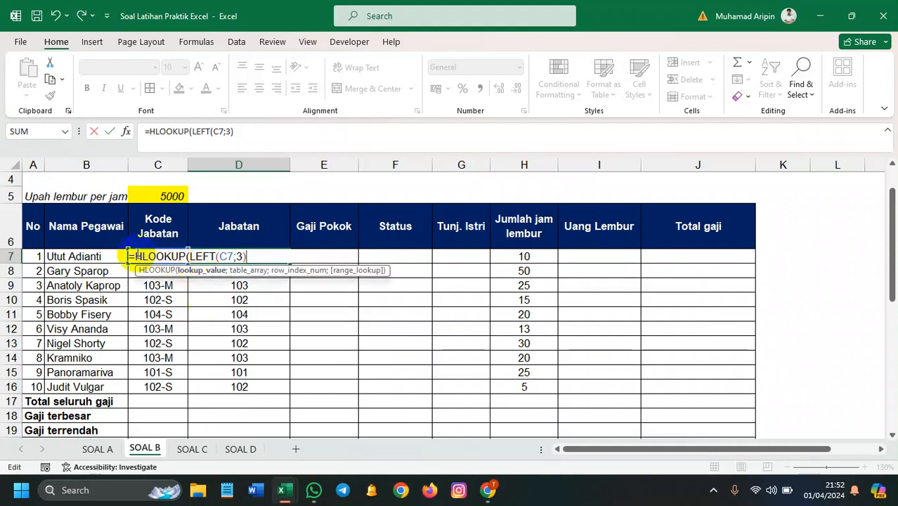
drag(135, 254, 184, 257)
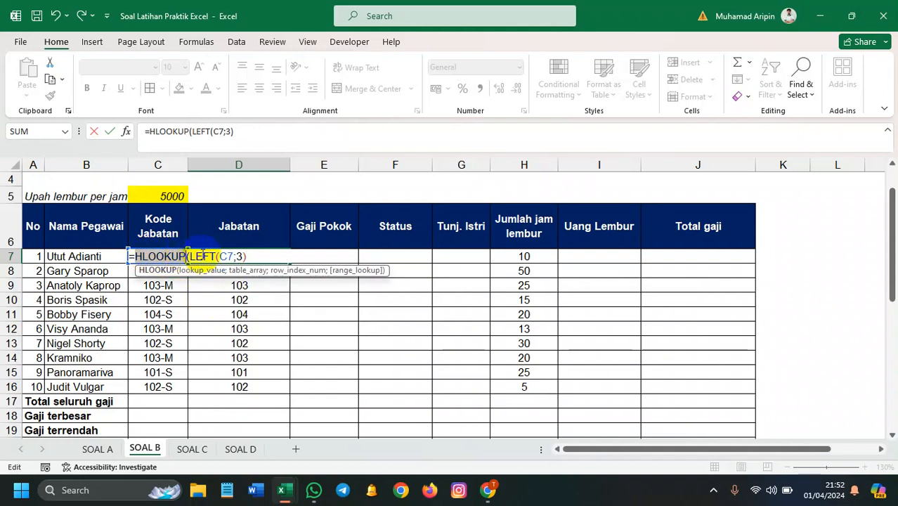
click(262, 254)
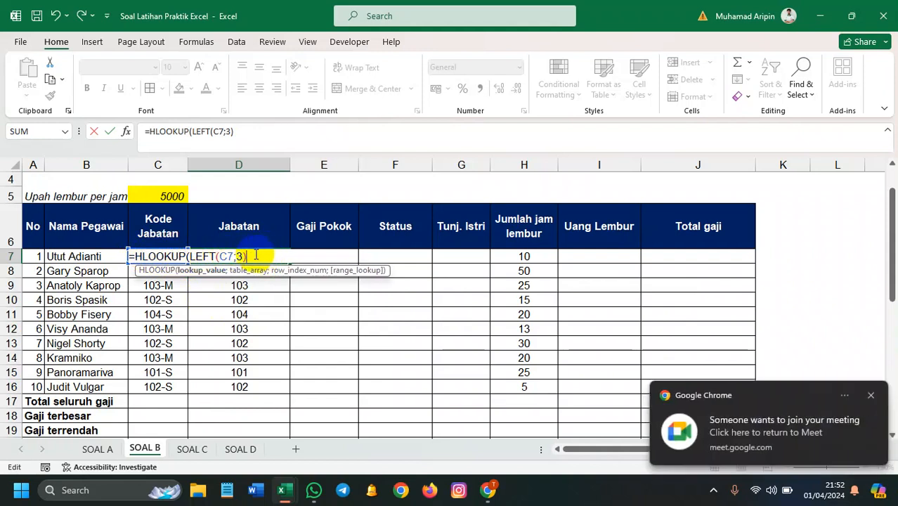
text(;)
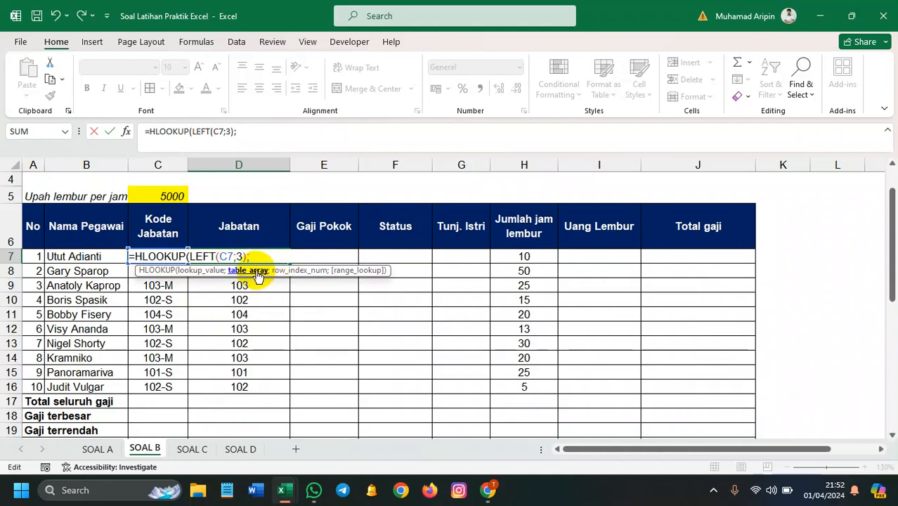
scroll(217, 302, down, 4)
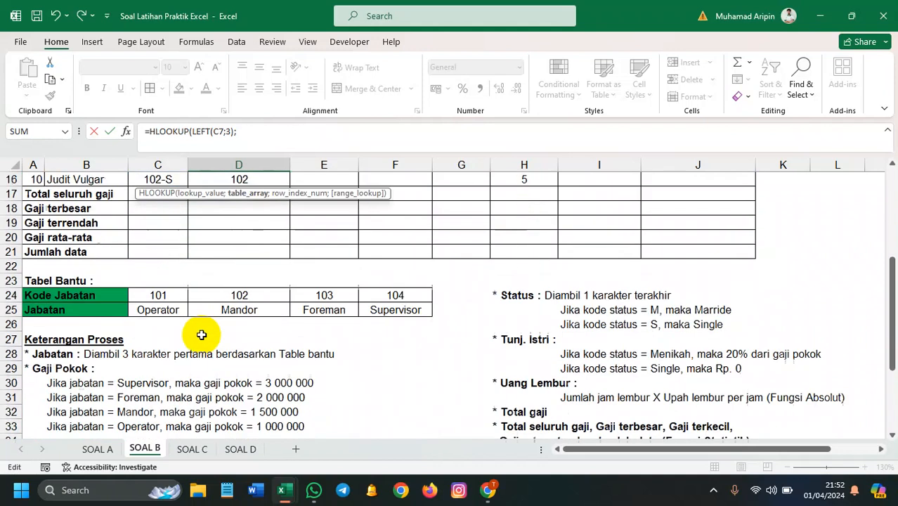
drag(108, 293, 403, 309)
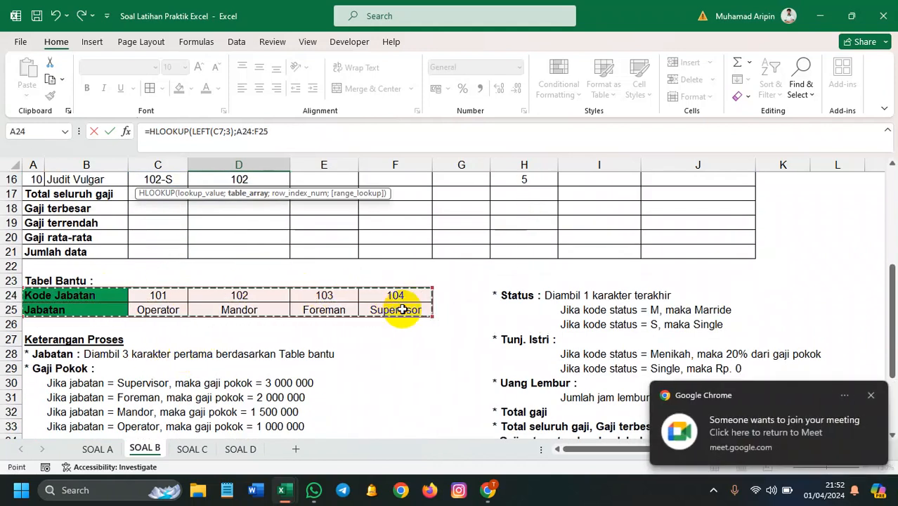
scroll(402, 310, up, 4)
key(F4)
text(;)
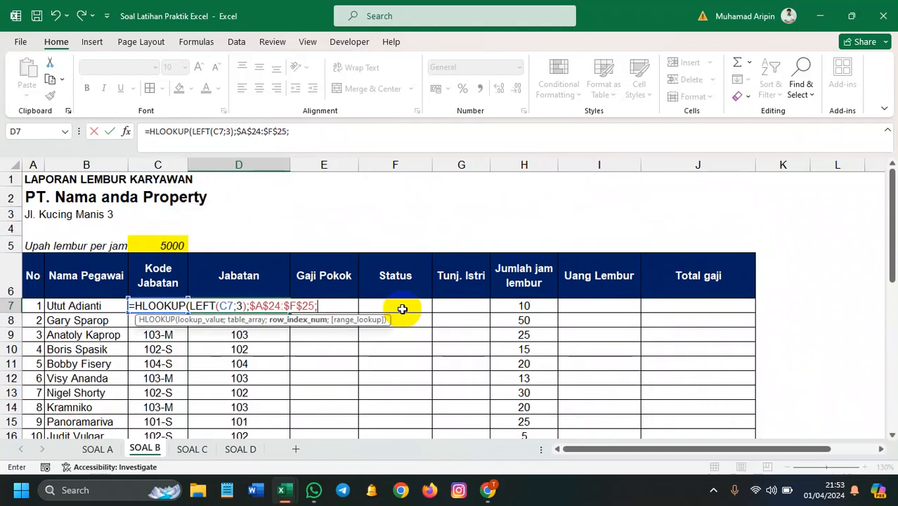
- Complete D7's HLOOKUP formula with row index 2 and range lookup 0, and enter it
scroll(344, 341, down, 4)
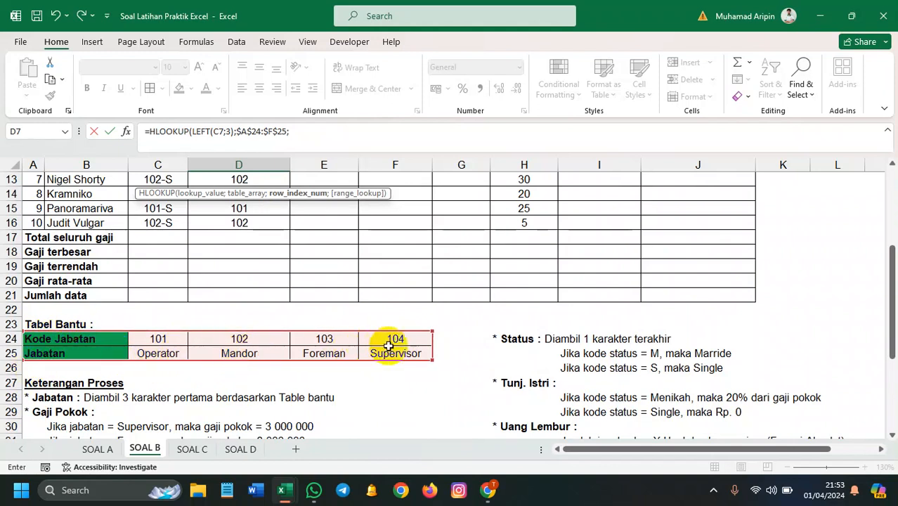
scroll(420, 354, up, 4)
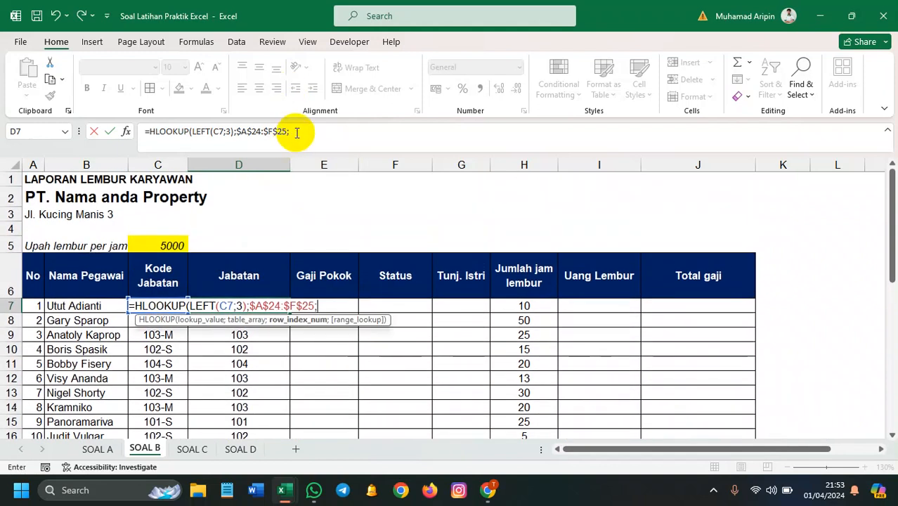
click(297, 133)
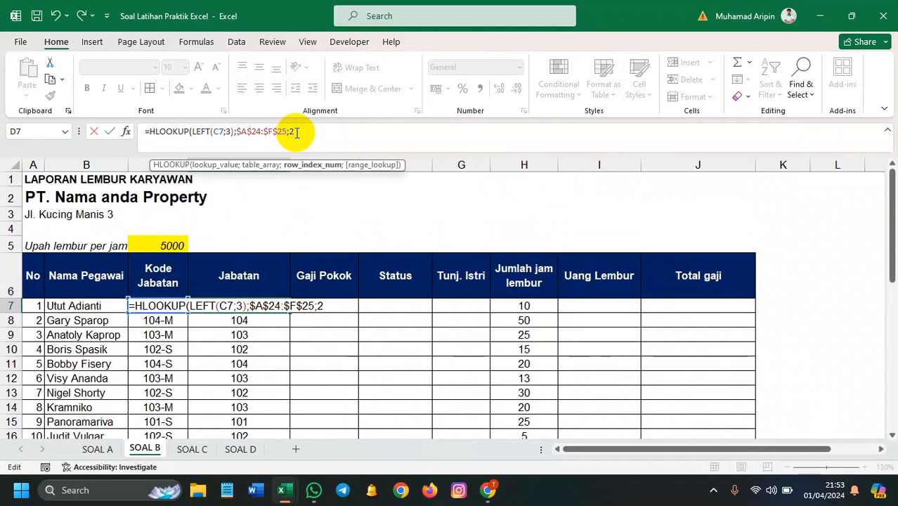
text(;)
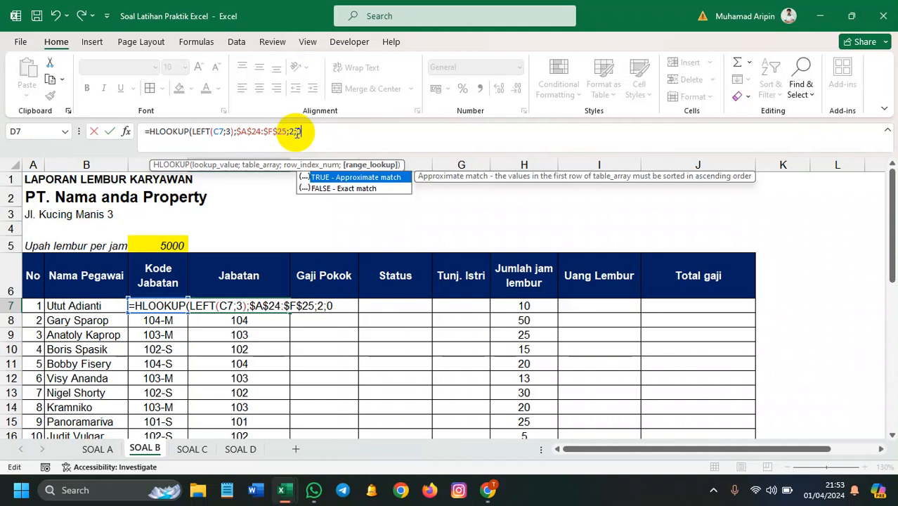
text(0))
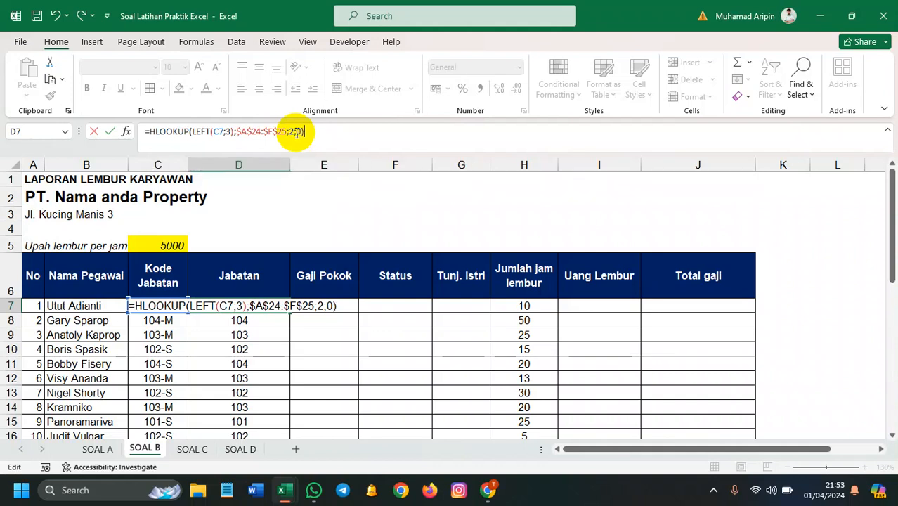
key(Return)
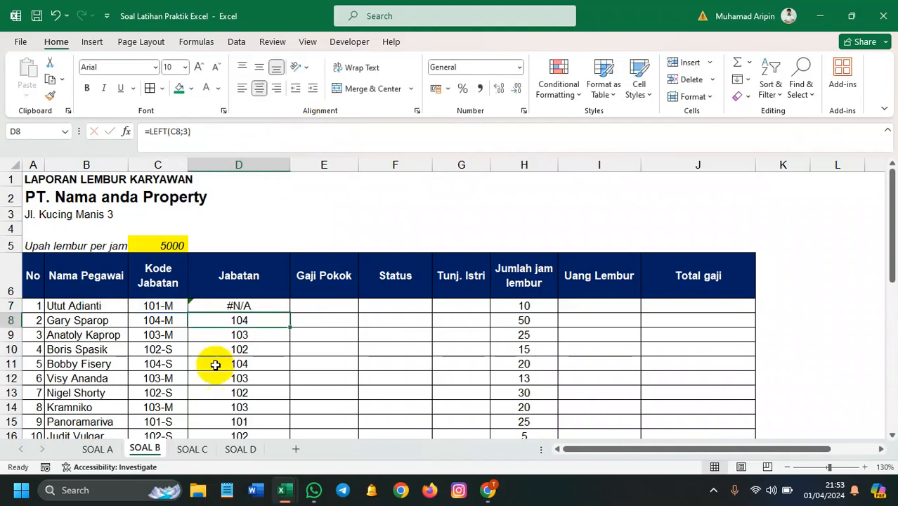
- Fill the HLOOKUP formula from D7 down the Jabatan column to D16
double_click(257, 307)
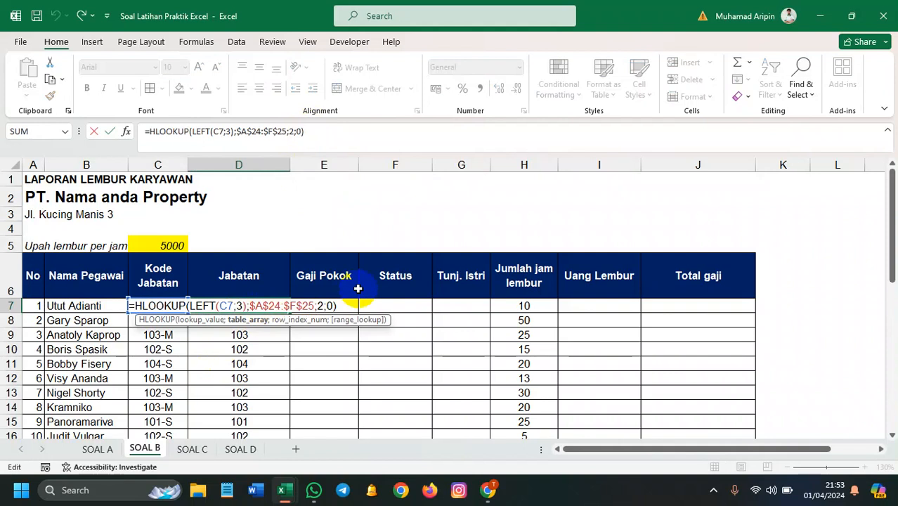
key(Return)
click(281, 305)
drag(290, 312, 291, 355)
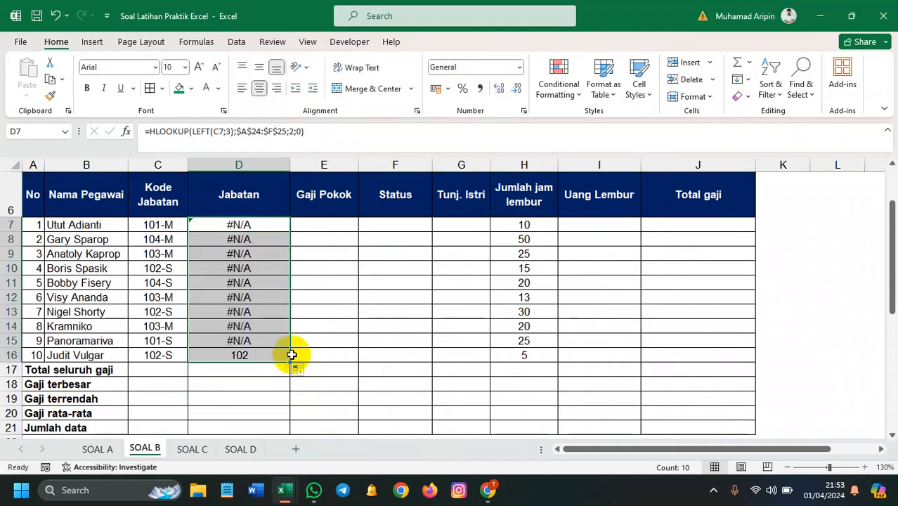
- Review D7's formula and compare the Kode Jabatan entries in C7:C16 with the codes in the Tabel Bantu
double_click(249, 226)
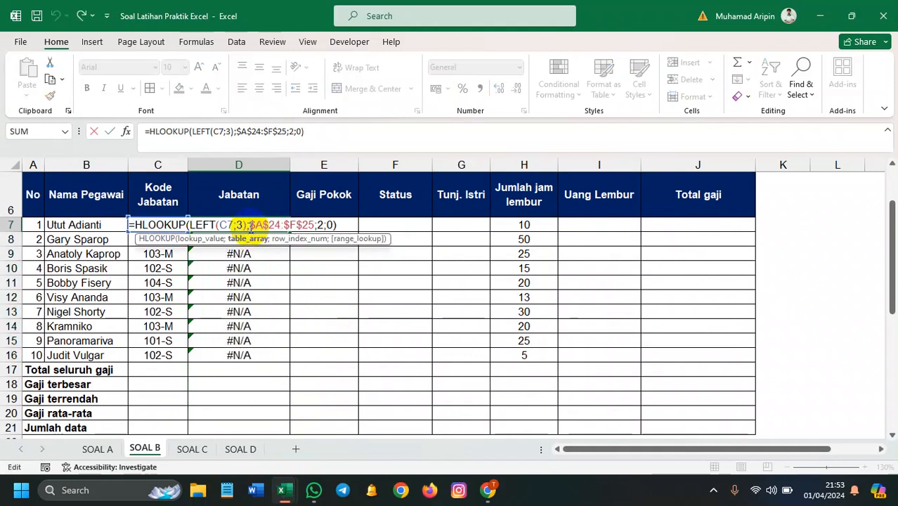
key(Return)
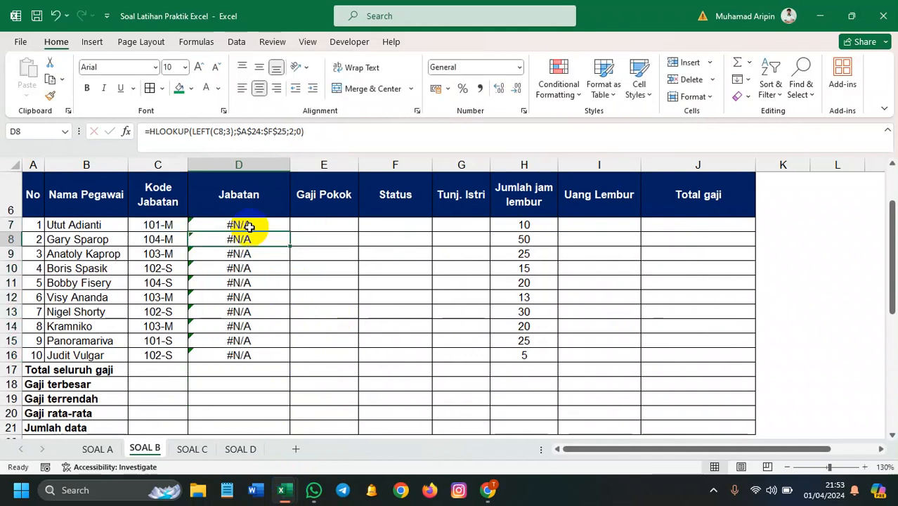
scroll(245, 251, down, 2)
scroll(160, 300, up, 1)
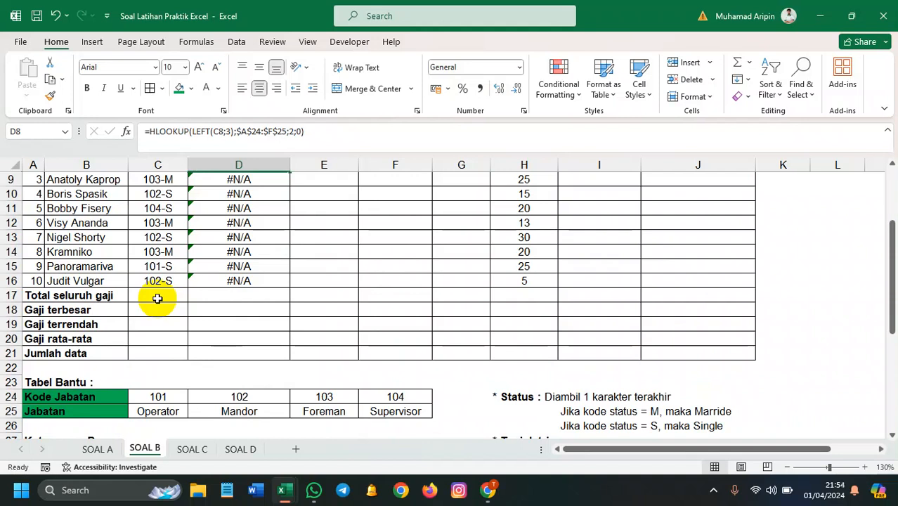
scroll(157, 298, up, 3)
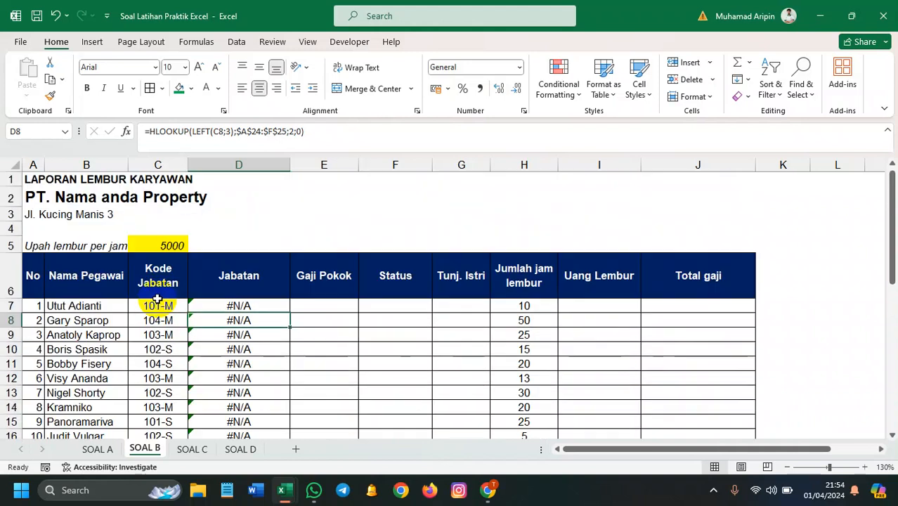
scroll(158, 299, down, 4)
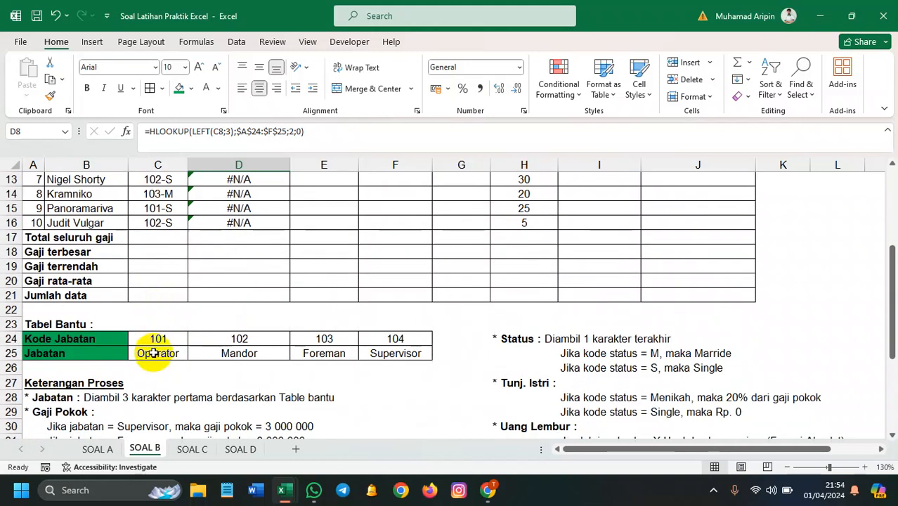
drag(150, 340, 391, 336)
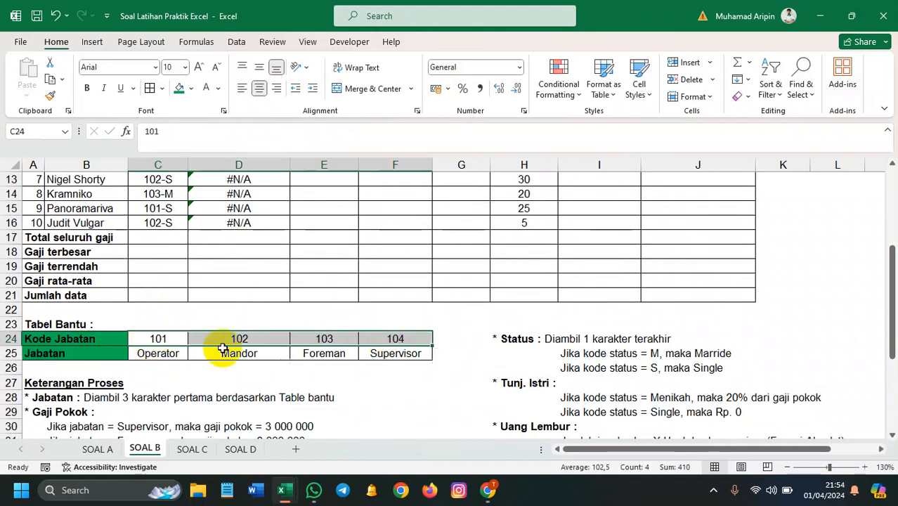
drag(160, 339, 381, 336)
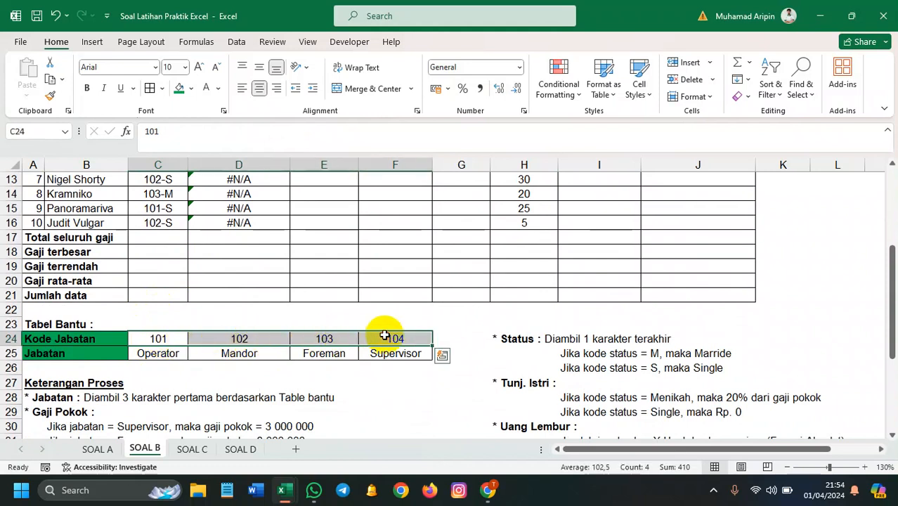
scroll(237, 341, up, 3)
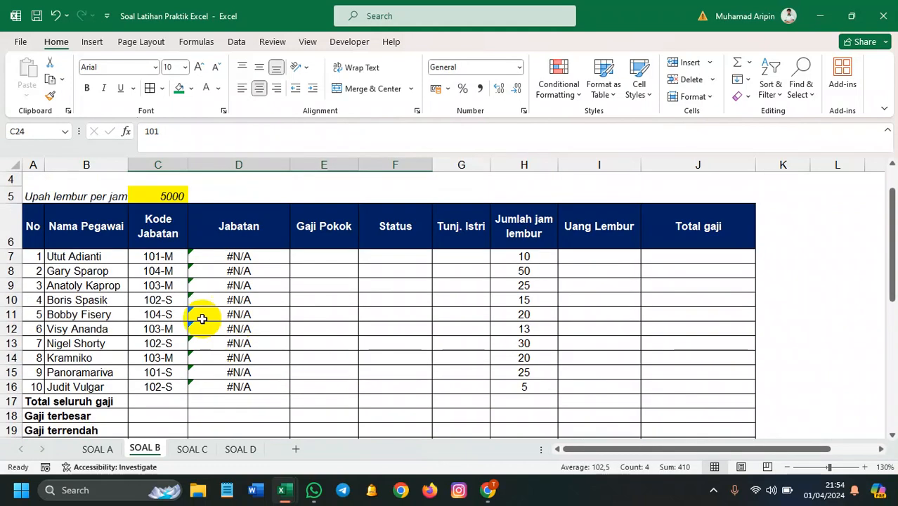
click(147, 257)
drag(146, 256, 144, 380)
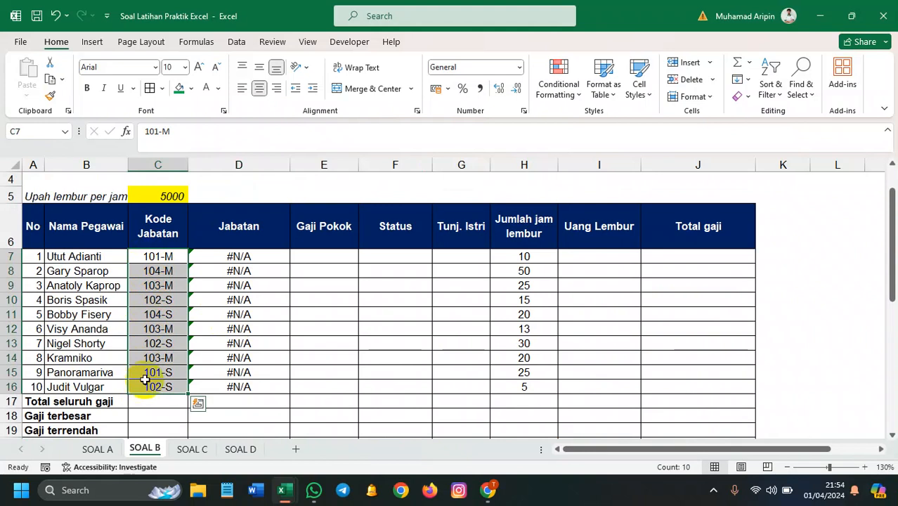
scroll(168, 376, down, 3)
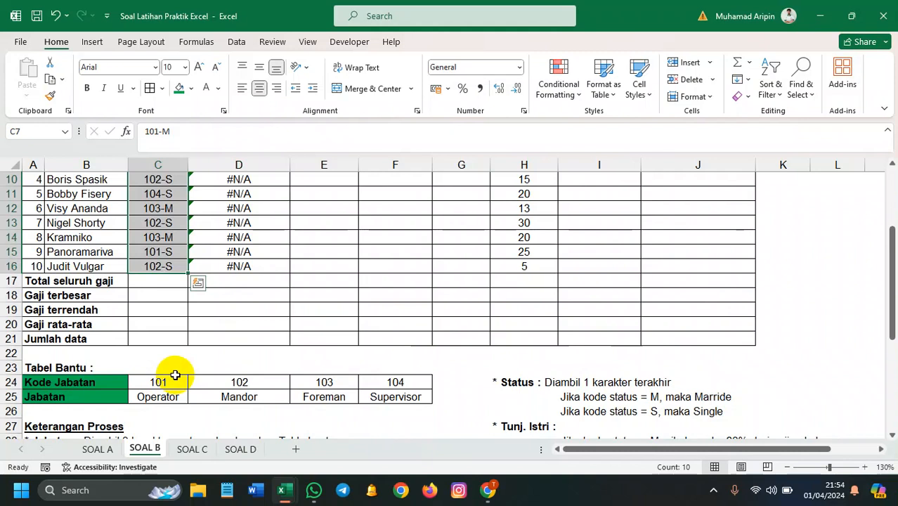
scroll(175, 376, up, 3)
scroll(176, 377, down, 3)
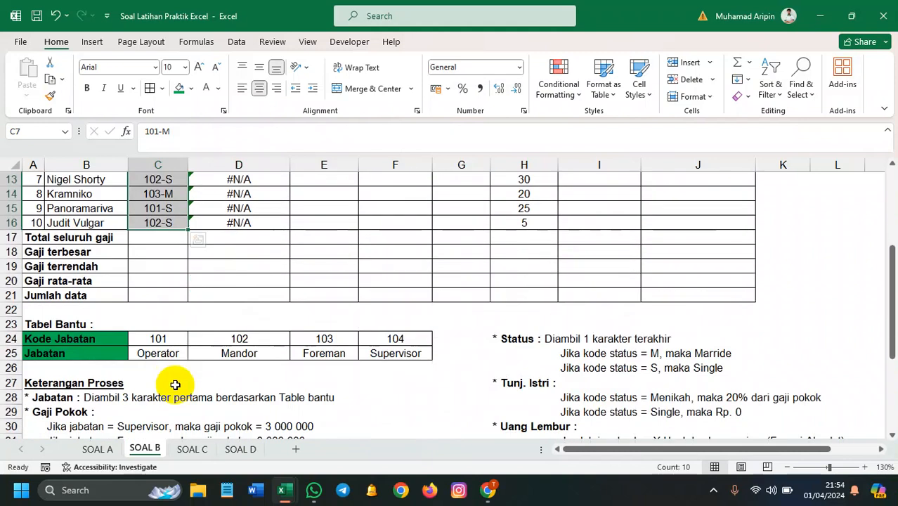
- Examine the Kode Jabatan values in C24:F24 of the Tabel Bantu, cell by cell
drag(152, 340, 411, 338)
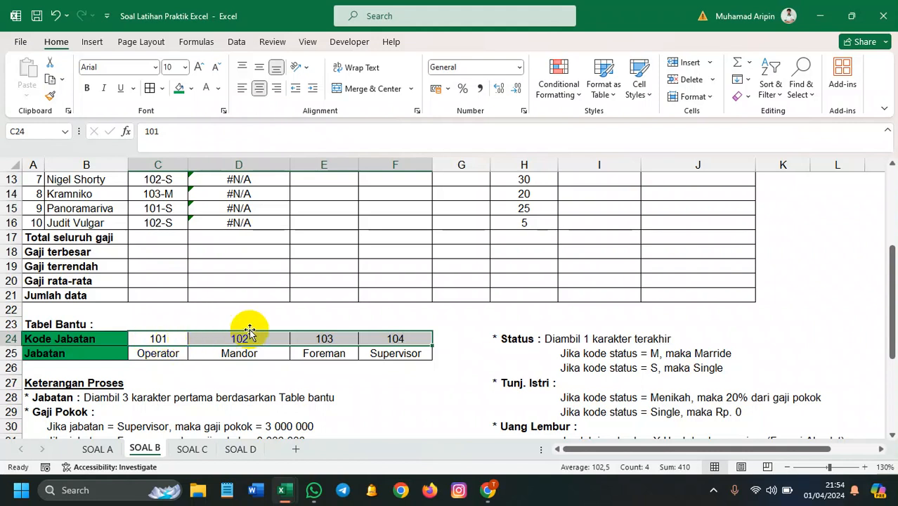
click(175, 339)
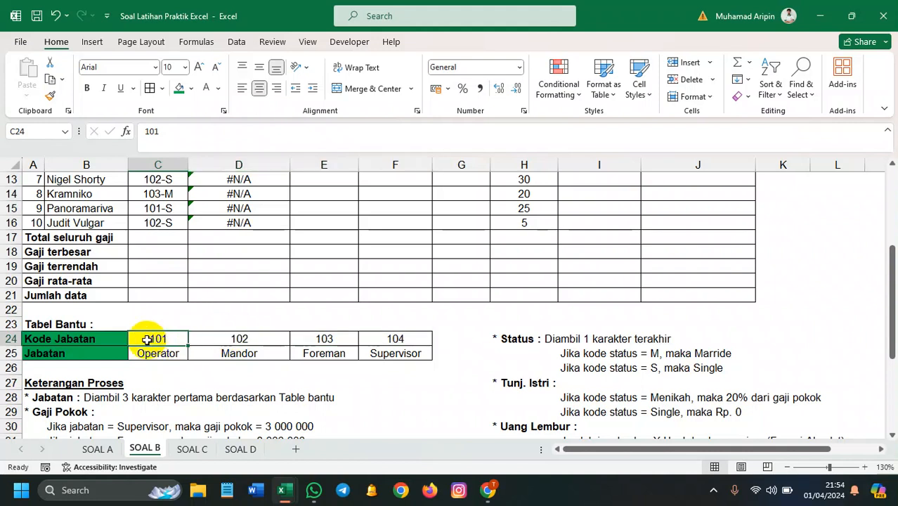
drag(161, 340, 391, 336)
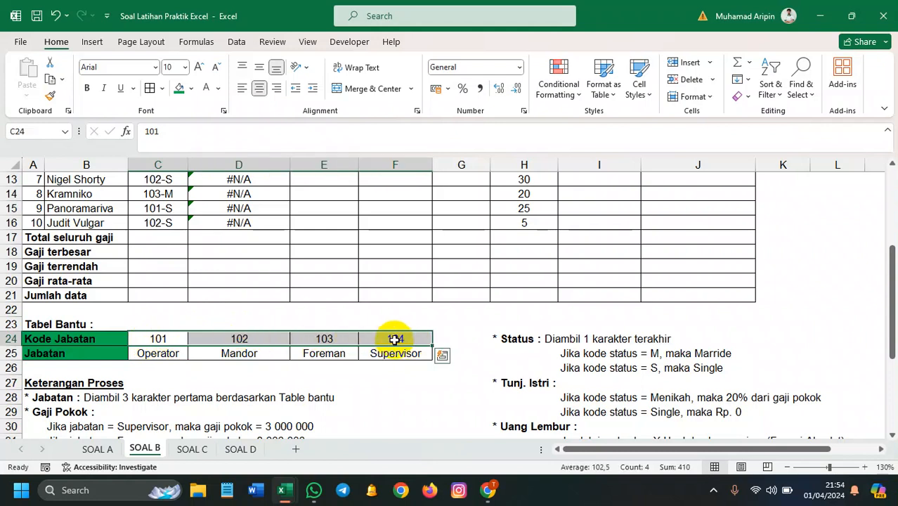
click(446, 330)
click(176, 340)
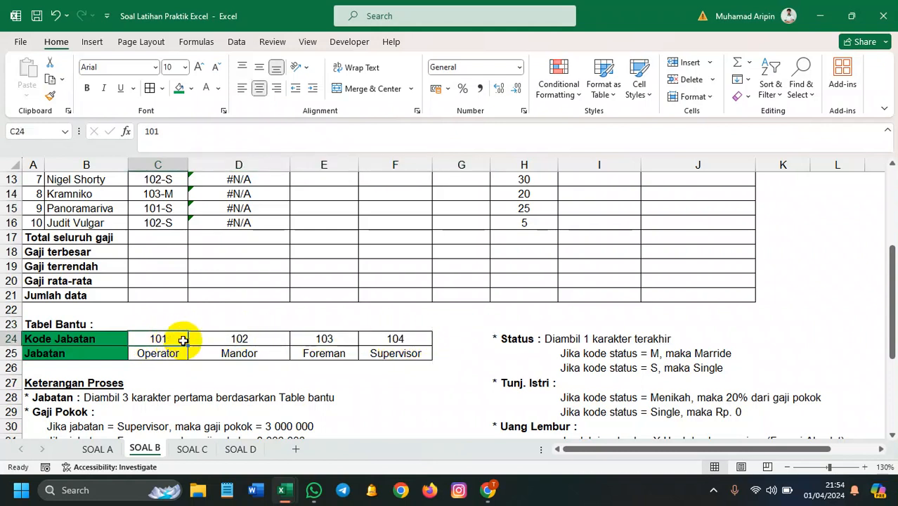
click(230, 337)
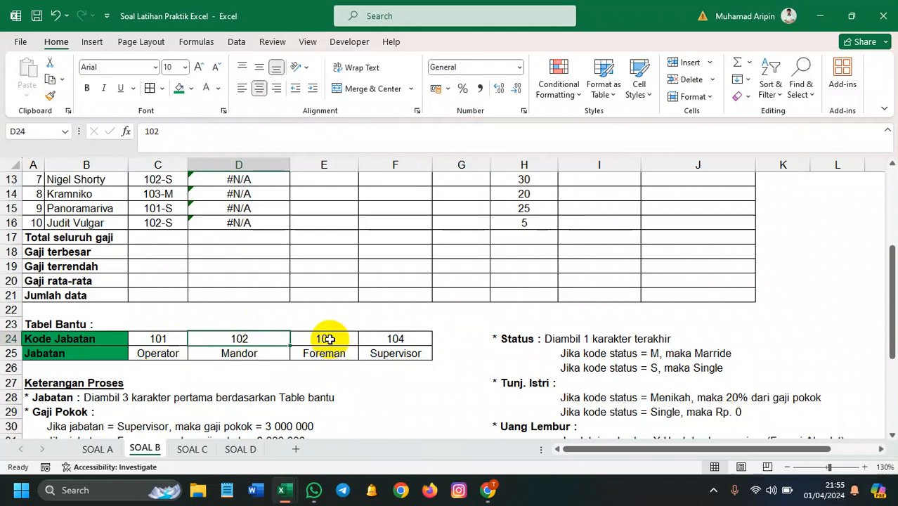
click(326, 340)
drag(406, 340, 164, 336)
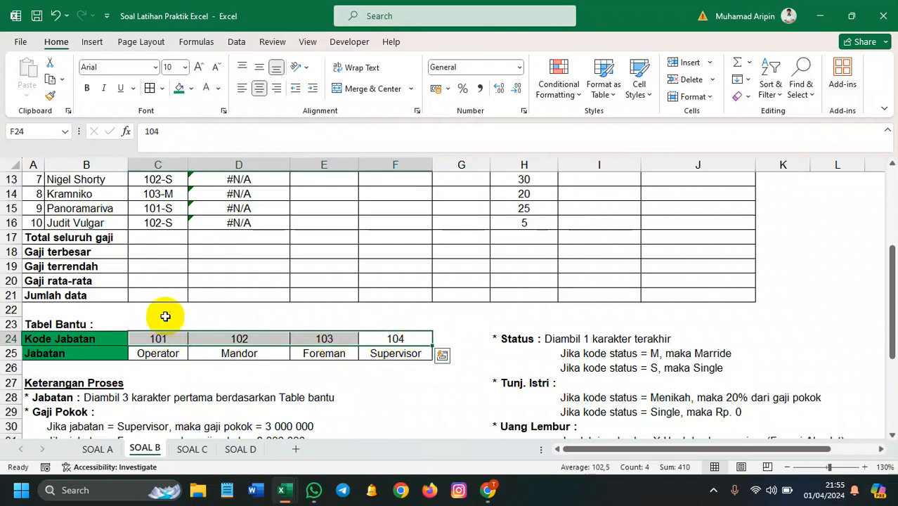
- Recheck the LEFT lookup value in D7's formula against the Kode Jabatan column and the Tabel Bantu codes
scroll(162, 311, up, 3)
drag(157, 256, 151, 384)
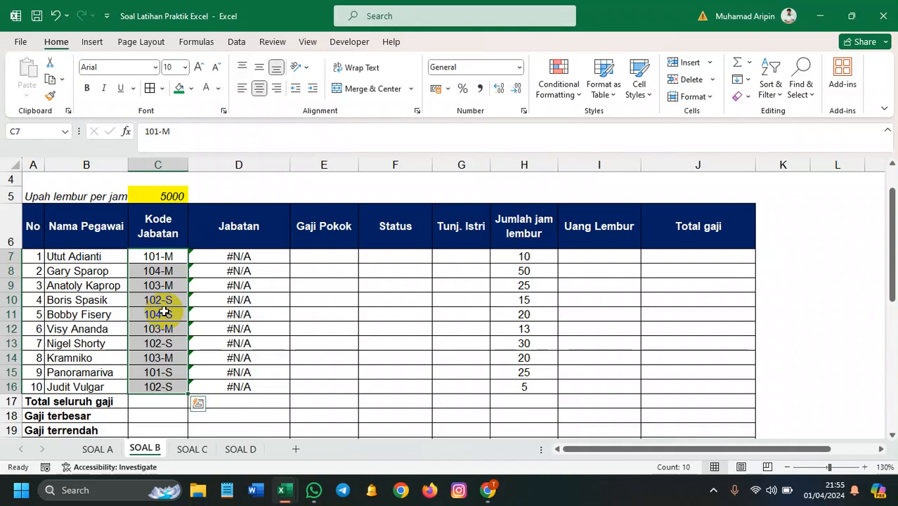
click(240, 255)
double_click(243, 257)
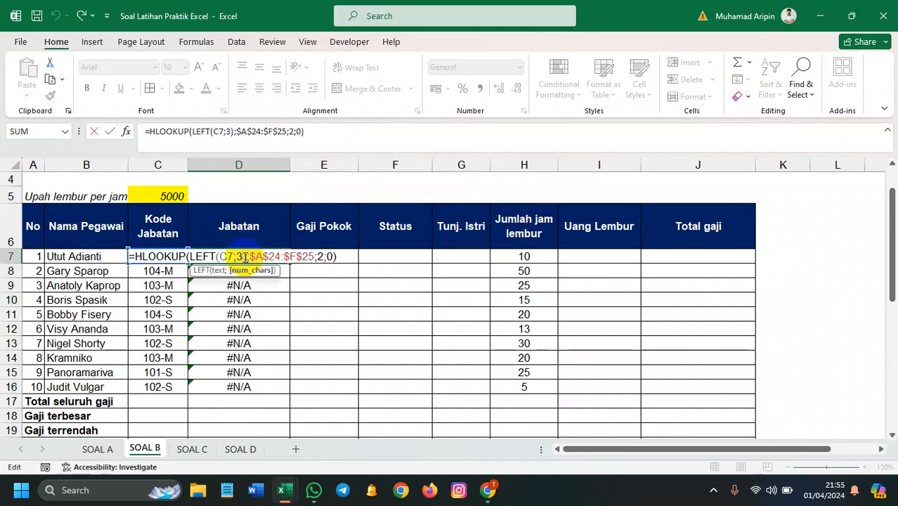
key(Return)
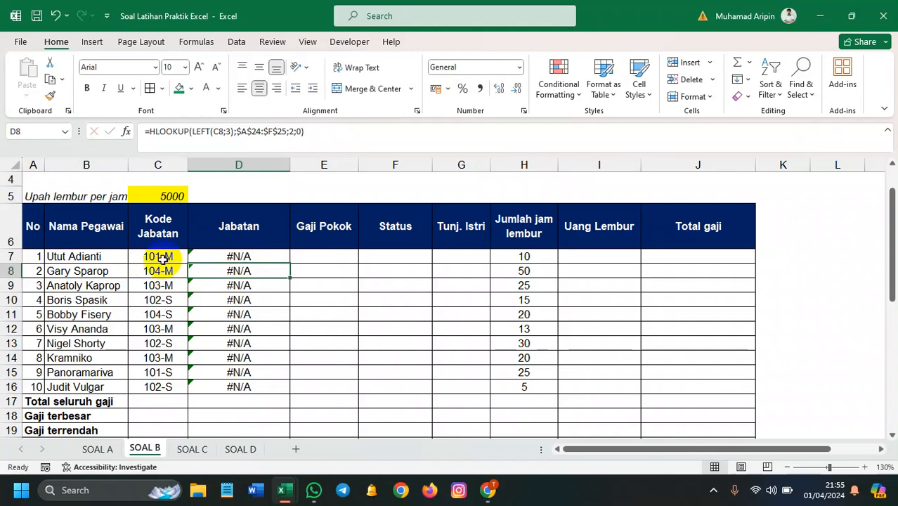
scroll(144, 341, down, 2)
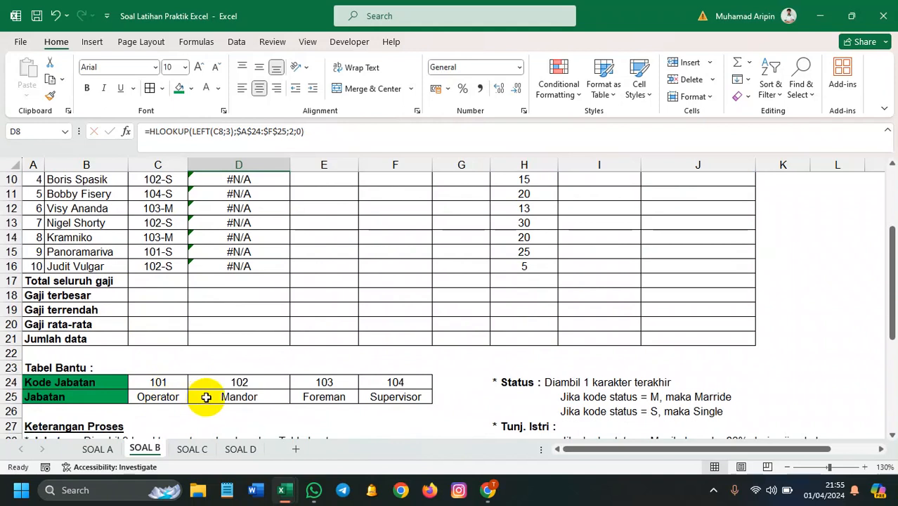
scroll(202, 397, up, 1)
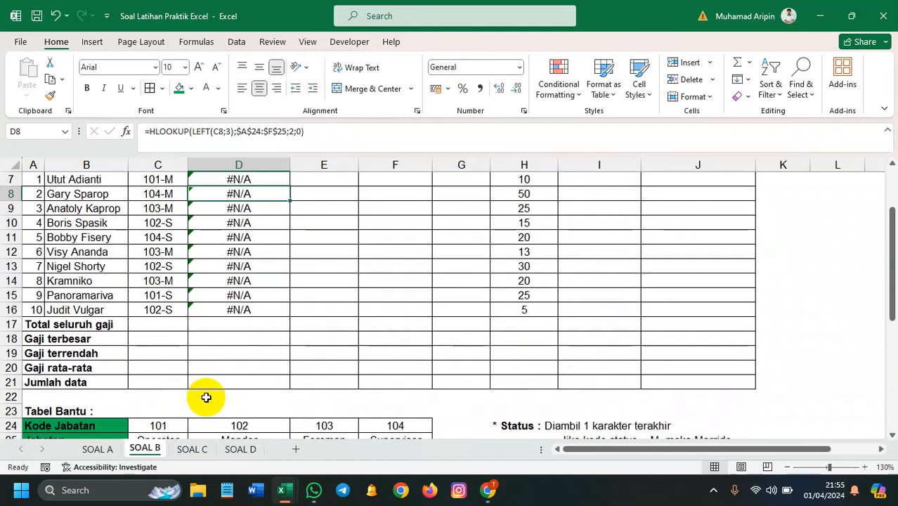
scroll(206, 398, up, 2)
scroll(206, 397, down, 3)
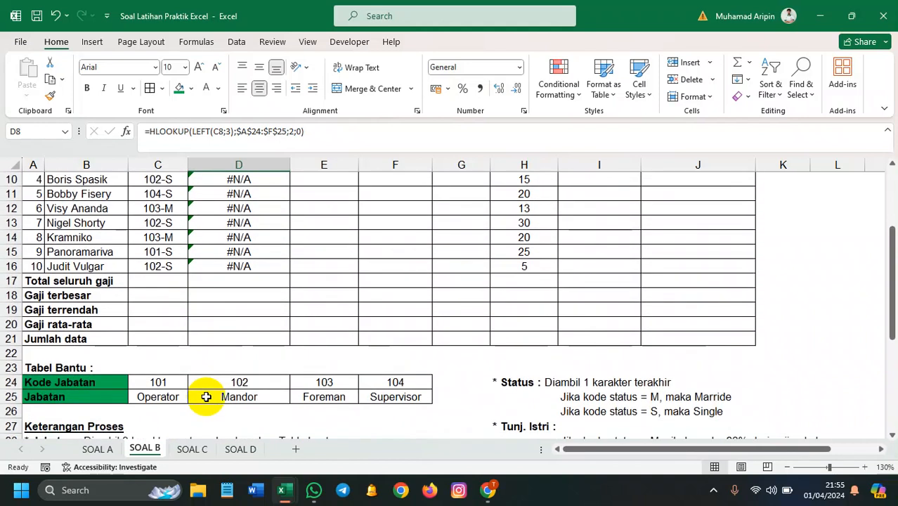
- Turn the Kode Jabatan codes 101, 102, 103 and 104 in C24:F24 into text by prefixing each with an apostrophe
double_click(146, 381)
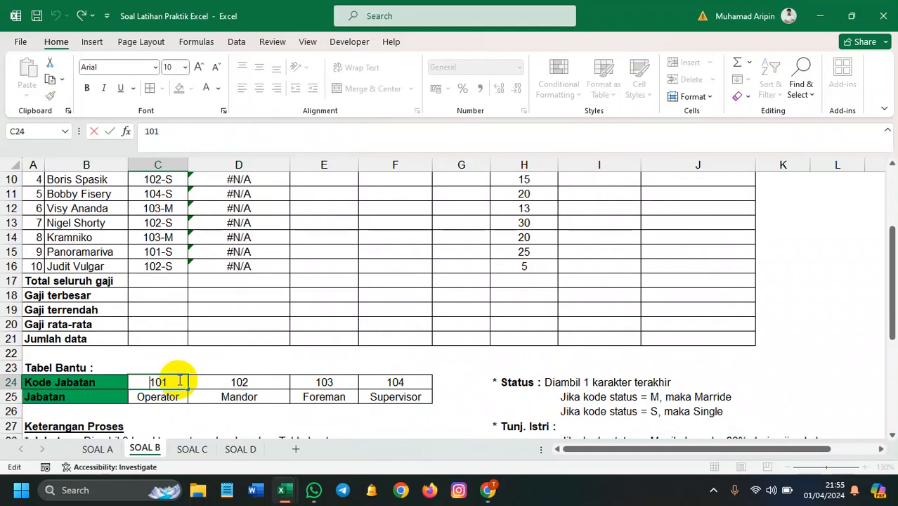
text(')
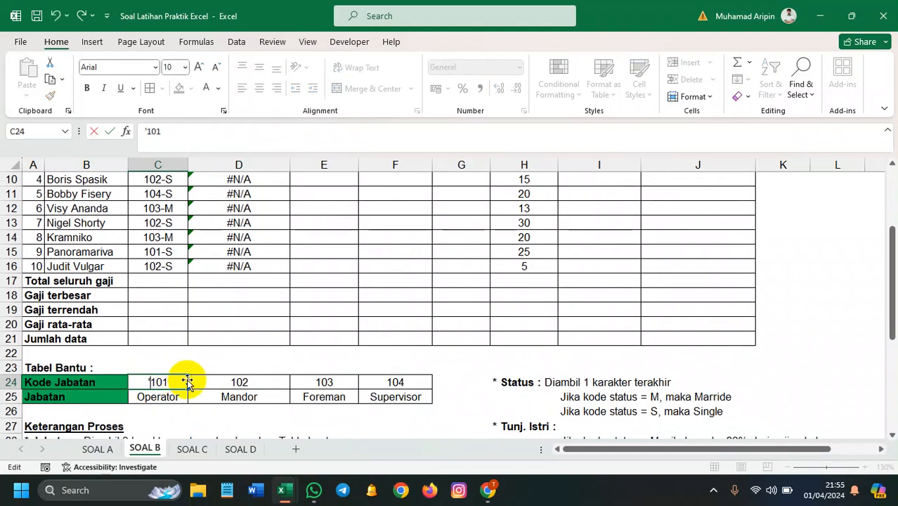
click(218, 381)
double_click(218, 381)
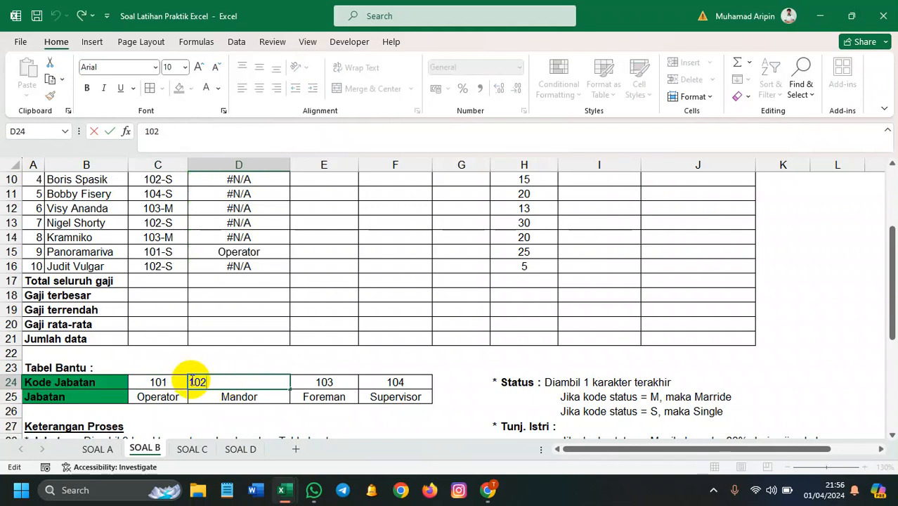
text(')
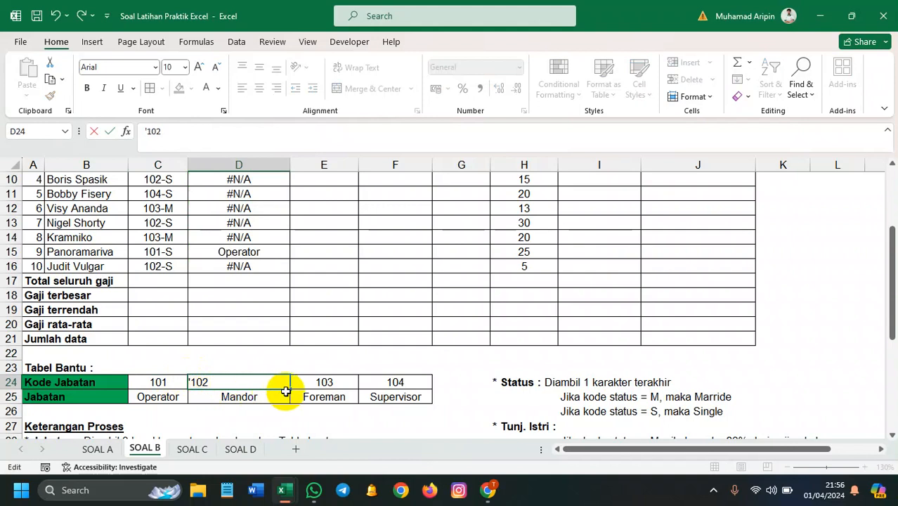
click(300, 382)
double_click(300, 382)
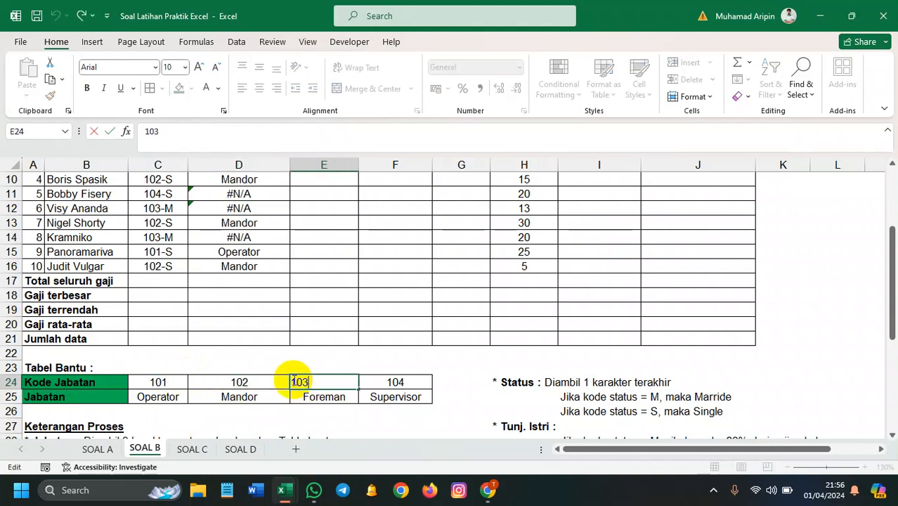
click(294, 382)
text(')
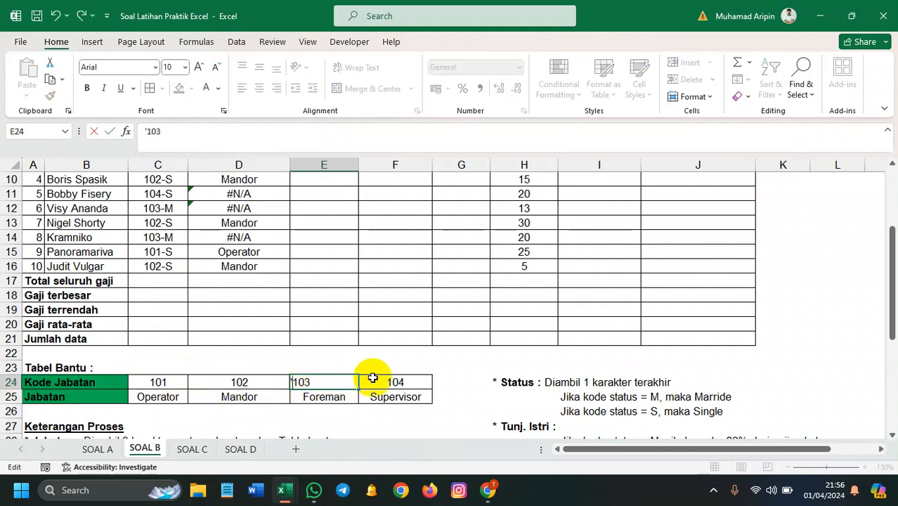
click(367, 379)
double_click(362, 379)
text(')
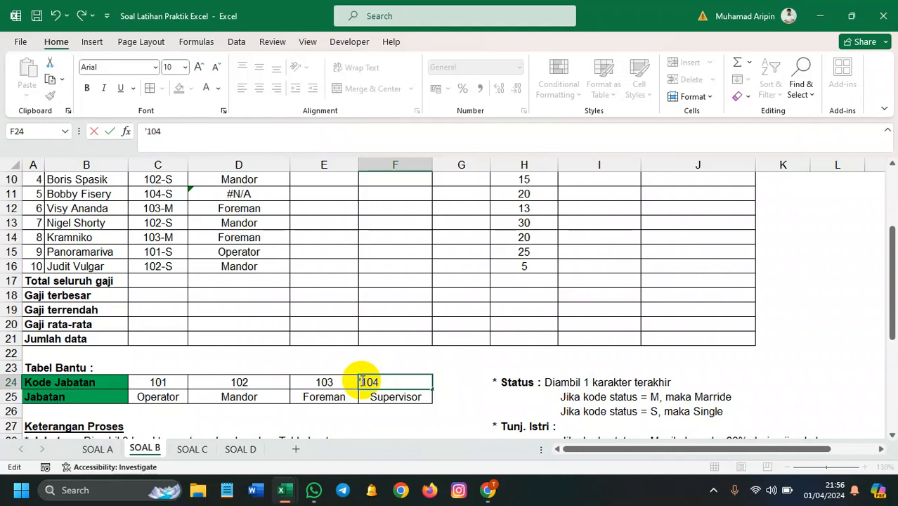
click(284, 412)
- Check the Jabatan results in D7:D16 against the text codes in C24:F24 of the Tabel Bantu
scroll(262, 354, up, 3)
scroll(261, 354, down, 3)
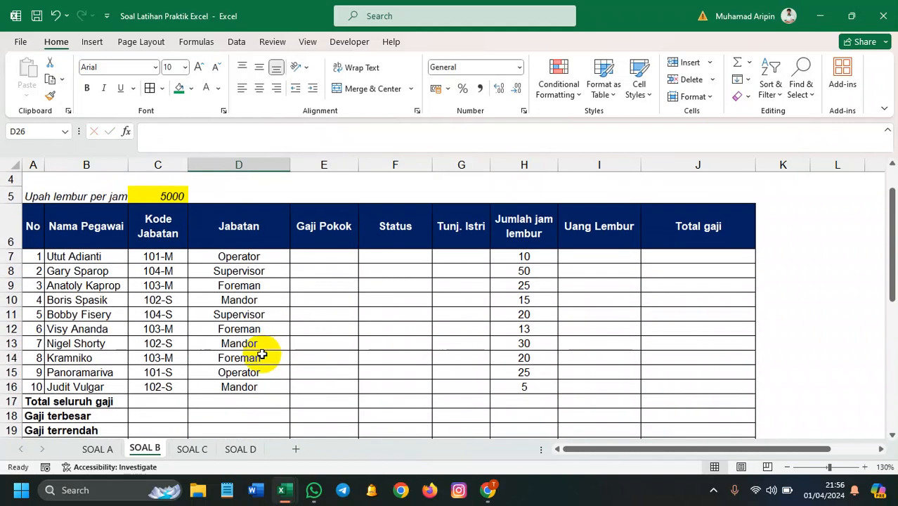
scroll(247, 342, up, 1)
scroll(246, 342, down, 1)
click(187, 382)
drag(187, 381, 375, 381)
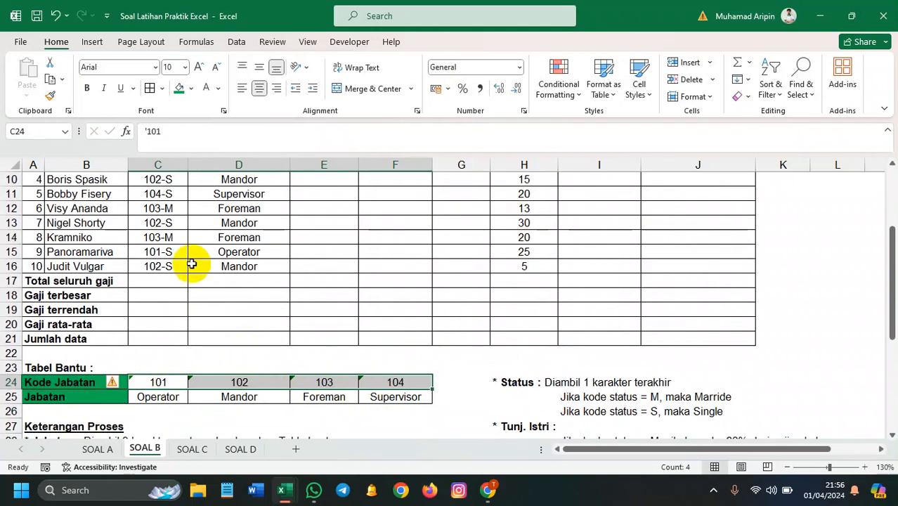
scroll(191, 264, up, 2)
scroll(192, 264, down, 2)
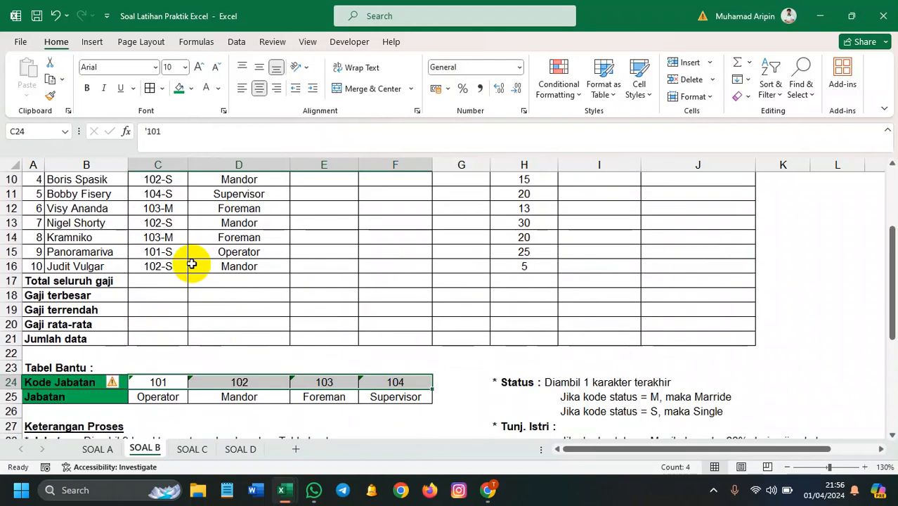
scroll(191, 263, up, 1)
scroll(190, 263, down, 1)
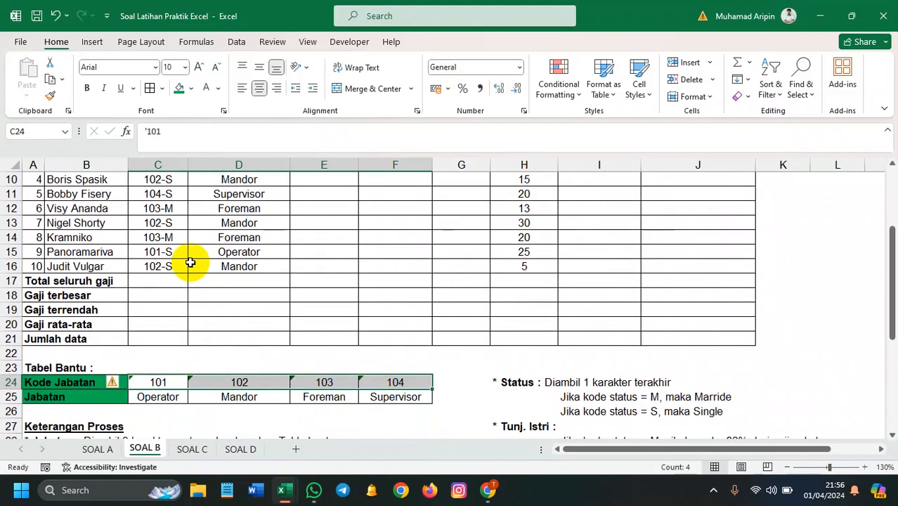
- Undo the four apostrophe edits to the Kode Jabatan codes in C24:F24
key(ctrl+z)
key(ctrl+z)
key(ctrl+z)
key(ctrl+z)
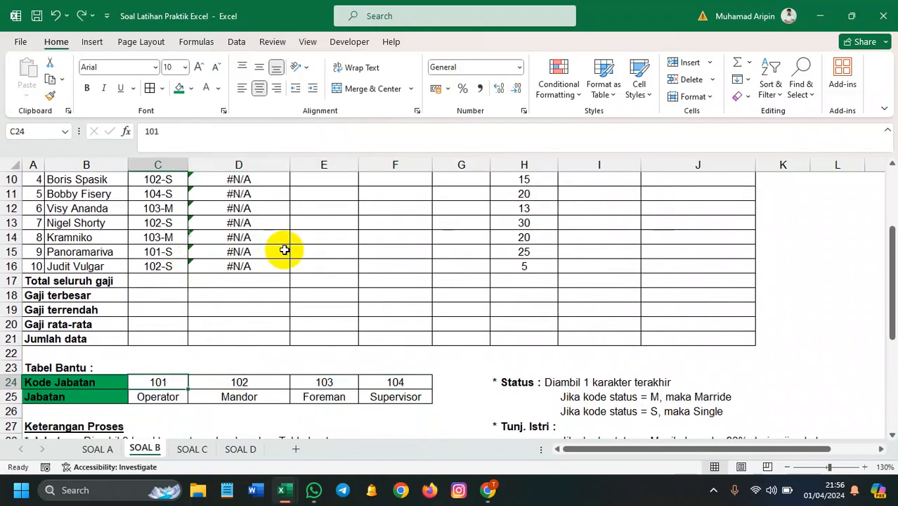
- Wrap the LEFT lookup in D7 with VALUE, making the formula =HLOOKUP(VALUE(LEFT(C7;3));$A$24:$F$25;2;0)
scroll(266, 306, up, 2)
scroll(237, 257, down, 1)
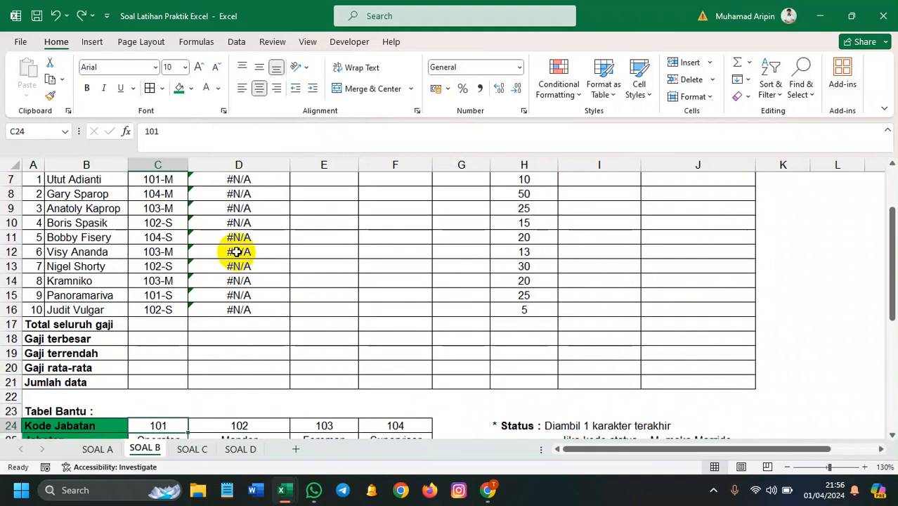
scroll(237, 257, up, 2)
click(226, 305)
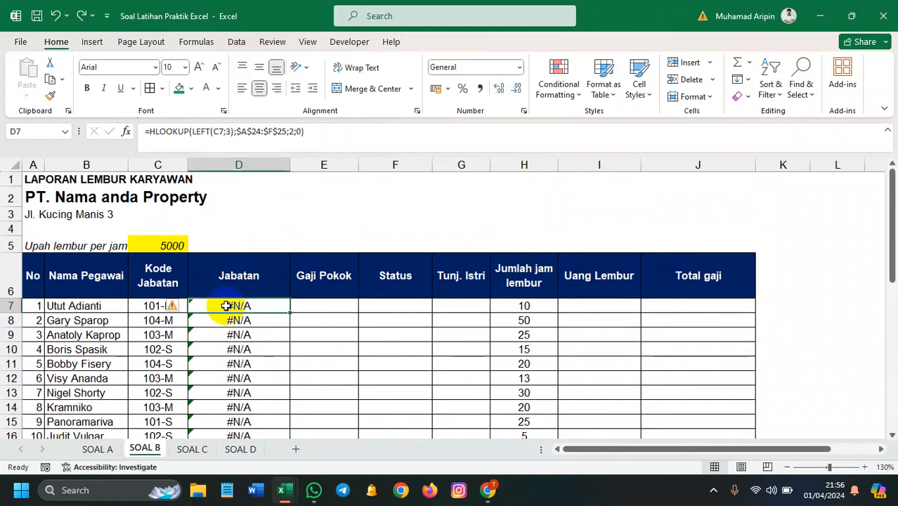
double_click(226, 305)
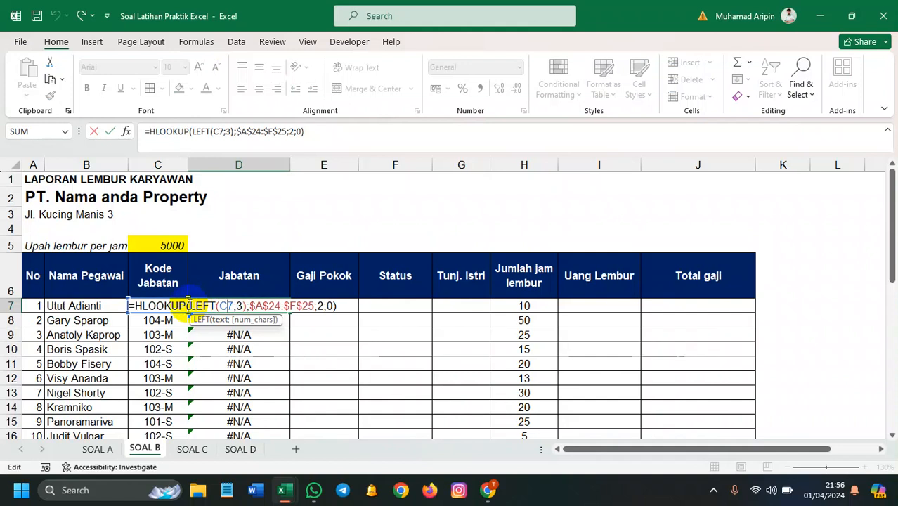
click(189, 306)
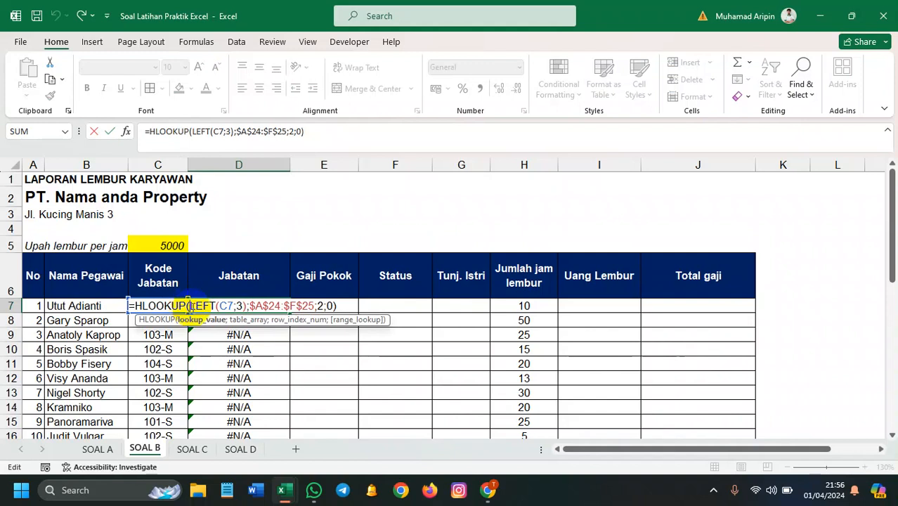
text(Ve)
key(BackSpace)
text(al)
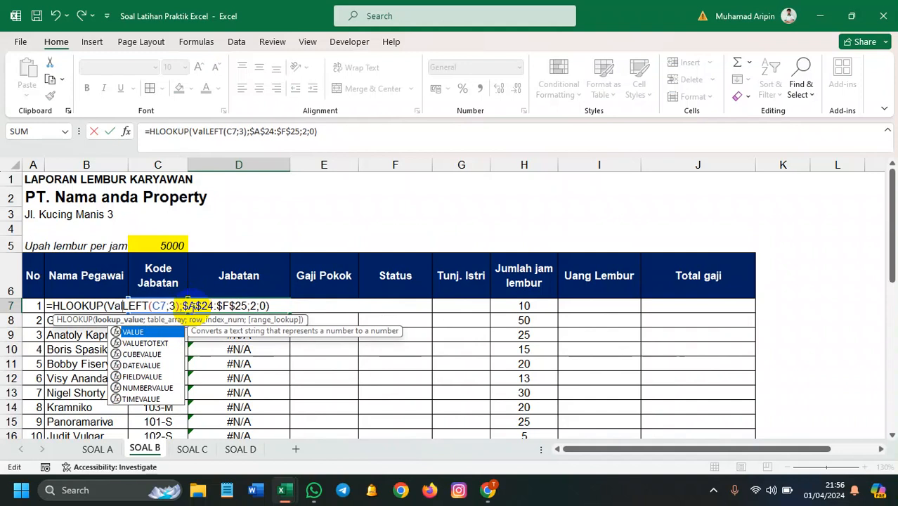
key(Tab)
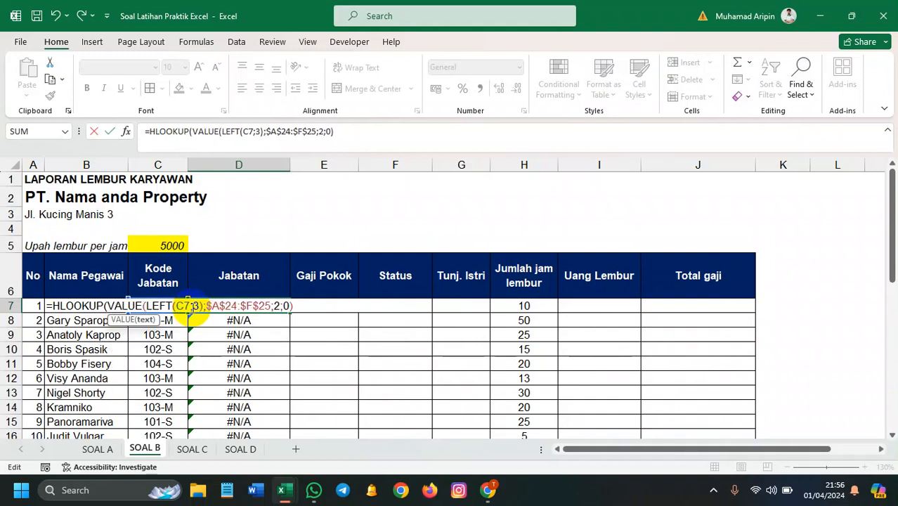
click(205, 306)
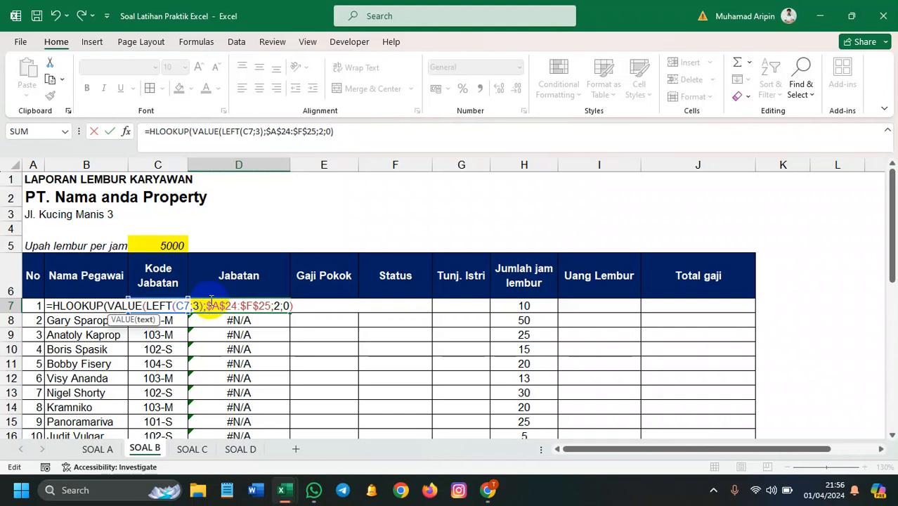
text())
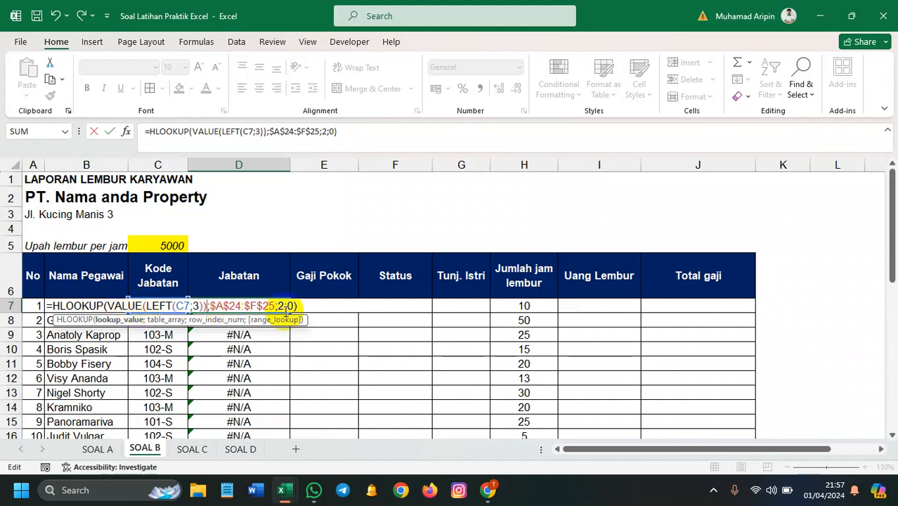
click(307, 305)
key(ctrl+Return)
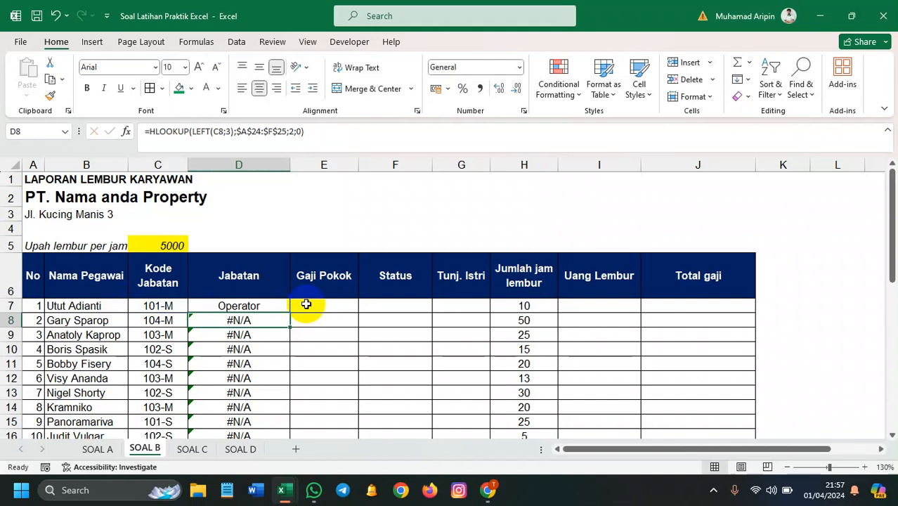
- Fill the VALUE-based HLOOKUP formula from D7 down the Jabatan column to D16
drag(288, 312, 261, 383)
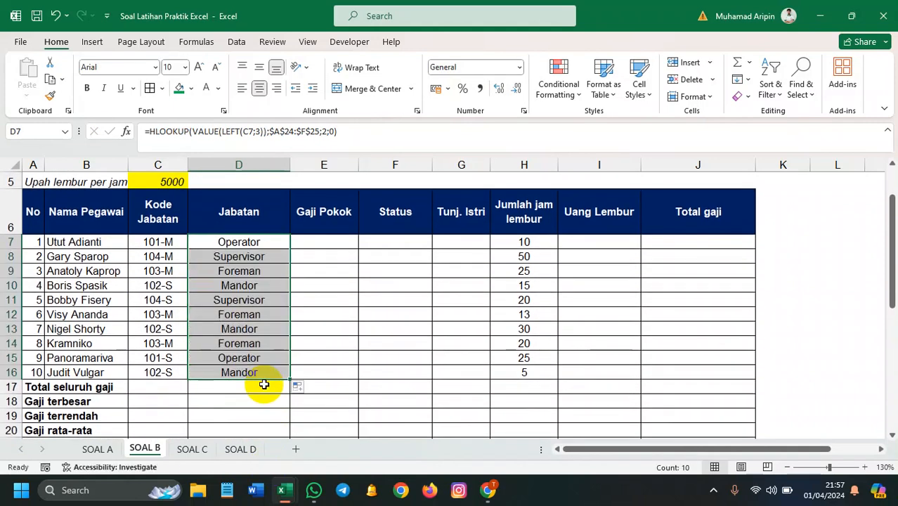
scroll(211, 373, down, 3)
scroll(309, 322, up, 4)
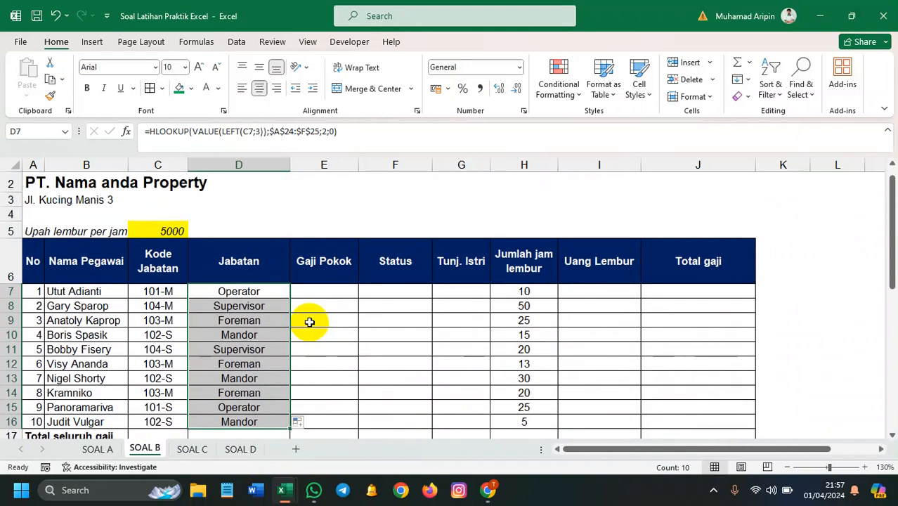
- Compare the filled Jabatan column with the Tabel Bantu, inspect the code in C24, and dismiss the meeting notification
scroll(310, 322, down, 3)
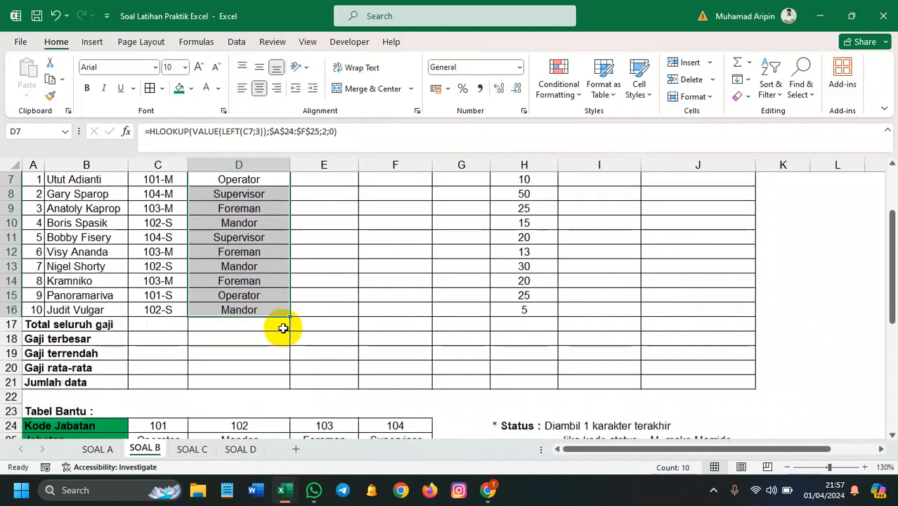
scroll(282, 328, up, 1)
scroll(282, 328, down, 1)
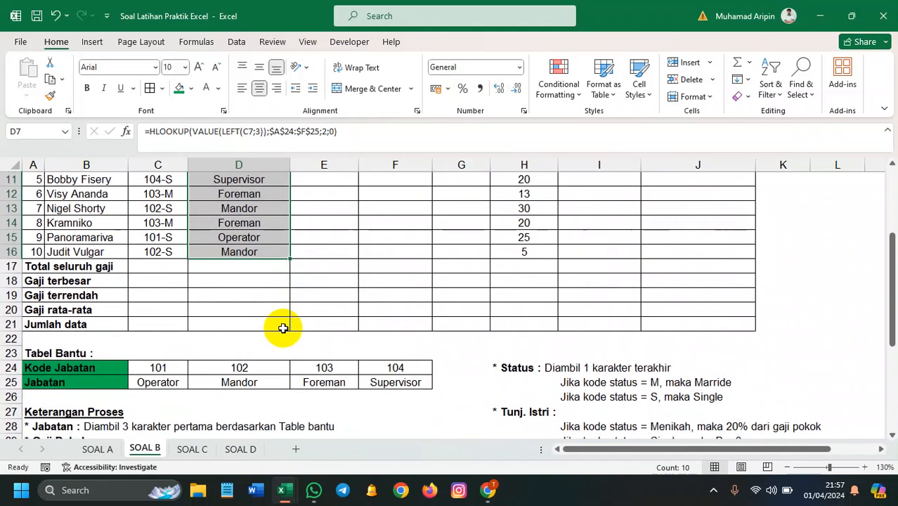
double_click(140, 367)
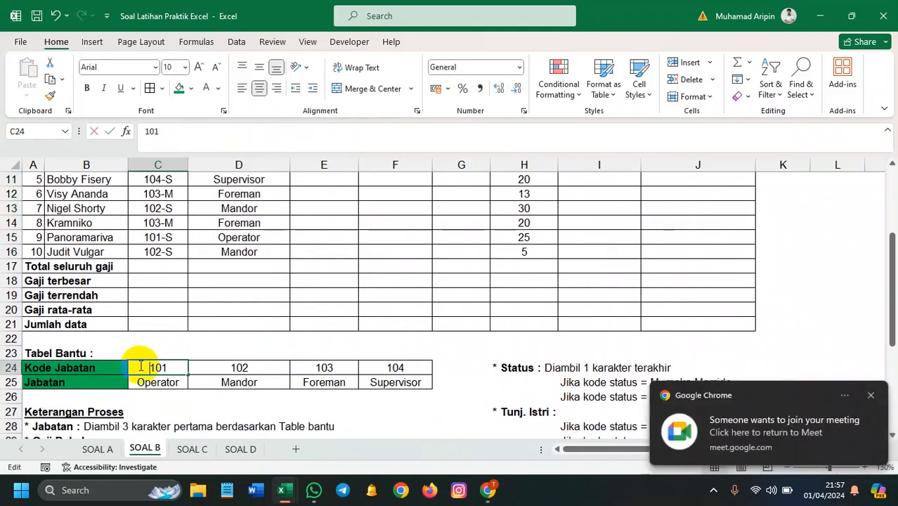
click(871, 395)
scroll(562, 362, up, 2)
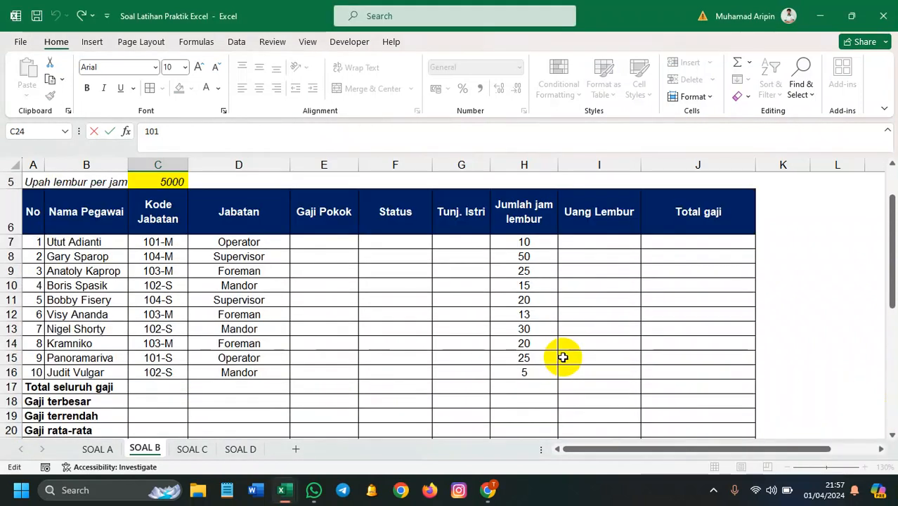
- Left-align the Jabatan entries in D7:D16 and vertically middle-align all cells of the sheet
drag(269, 240, 260, 372)
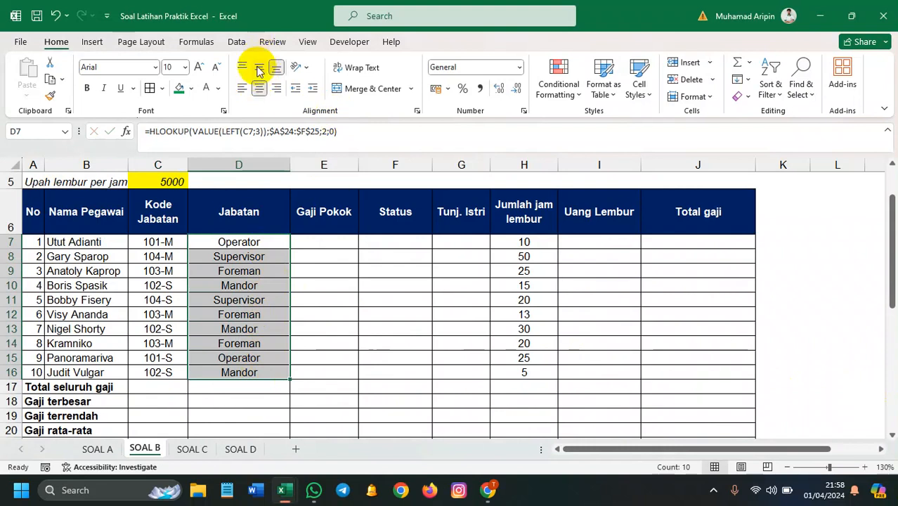
click(239, 88)
click(411, 284)
key(ctrl+a)
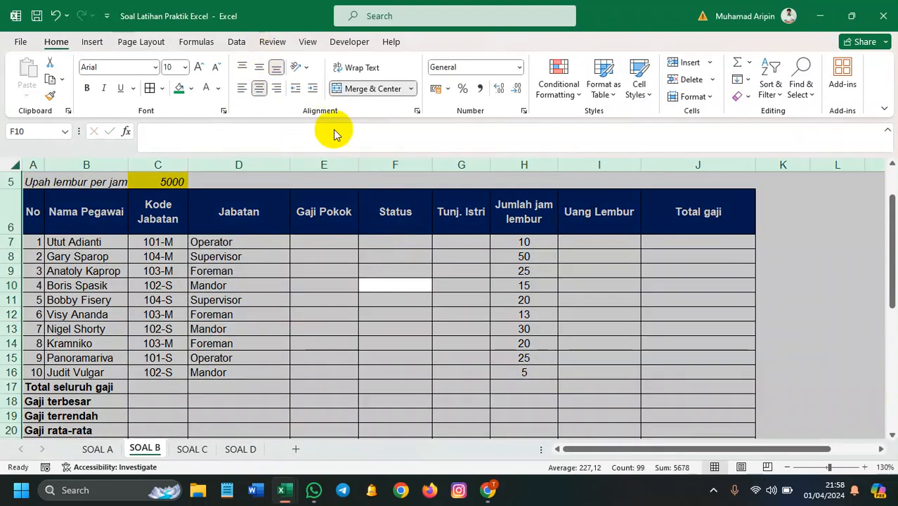
click(257, 68)
click(838, 327)
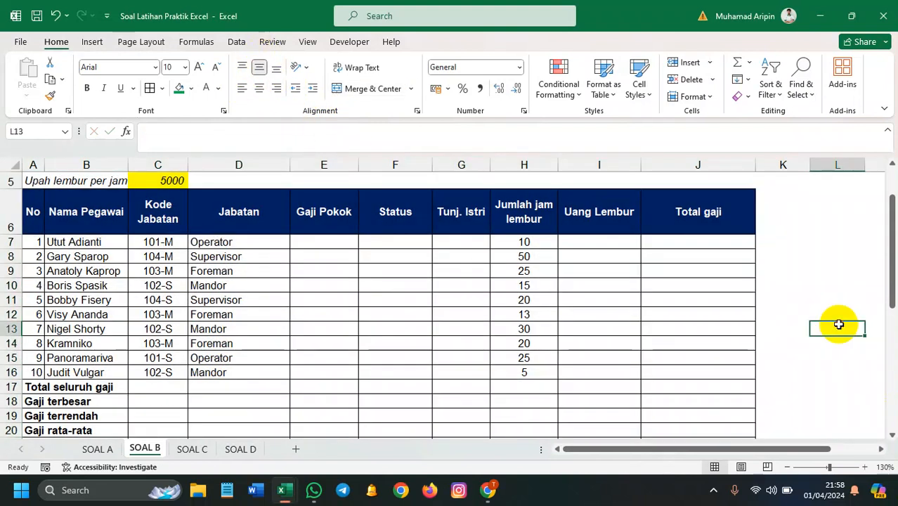
- Review the Kode Jabatan and Jabatan columns against the Tabel Bantu and inspect how the code in C24 is stored
scroll(754, 352, down, 1)
scroll(752, 353, up, 2)
scroll(745, 351, down, 1)
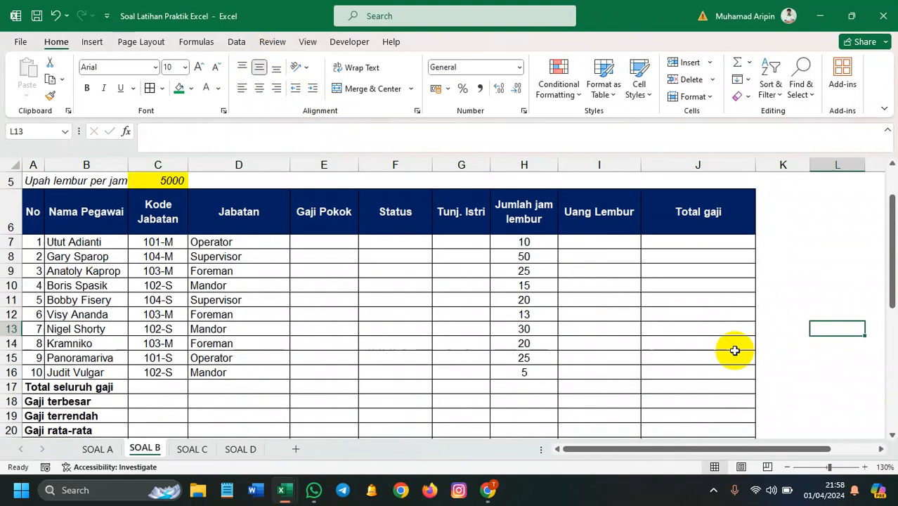
scroll(162, 351, down, 1)
scroll(98, 348, up, 1)
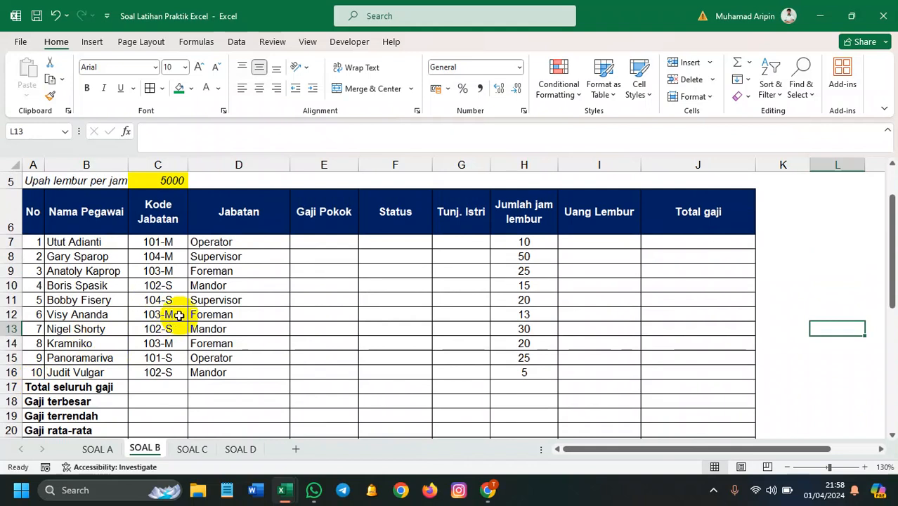
scroll(165, 314, down, 1)
scroll(167, 317, up, 1)
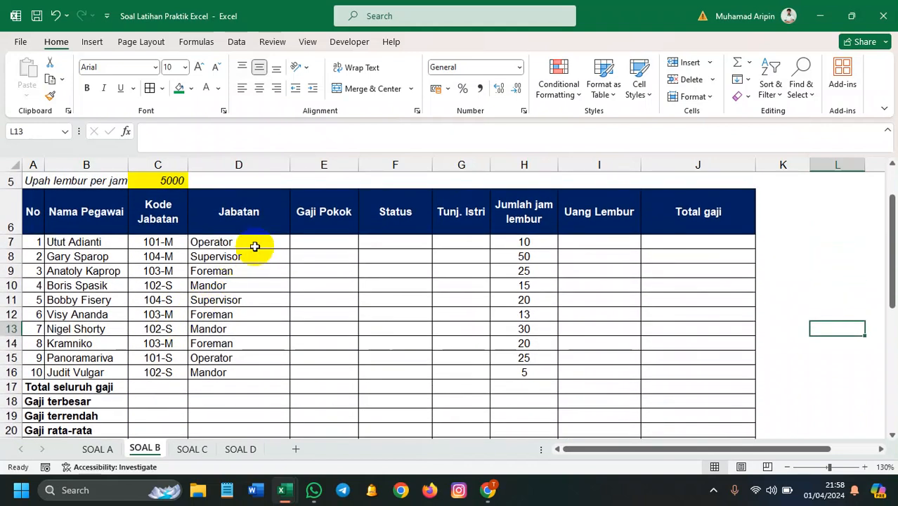
scroll(254, 246, down, 1)
scroll(255, 246, up, 1)
scroll(239, 278, down, 1)
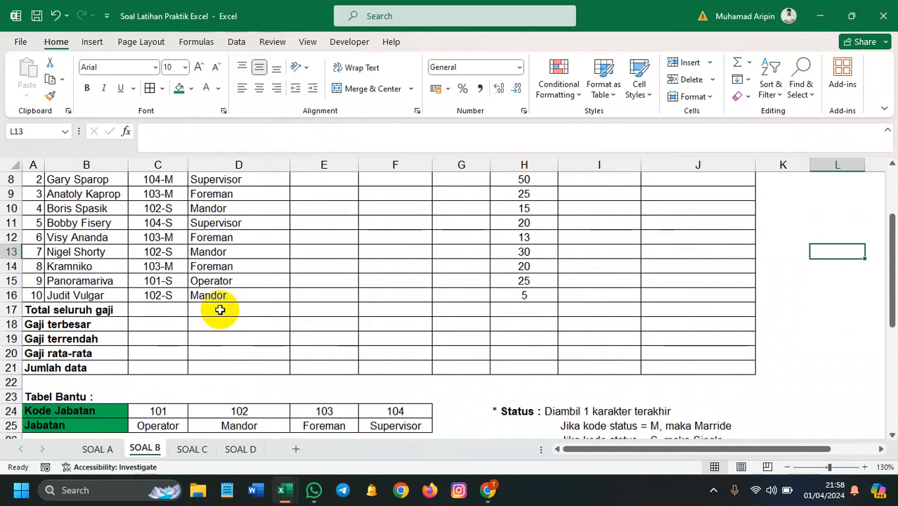
double_click(149, 413)
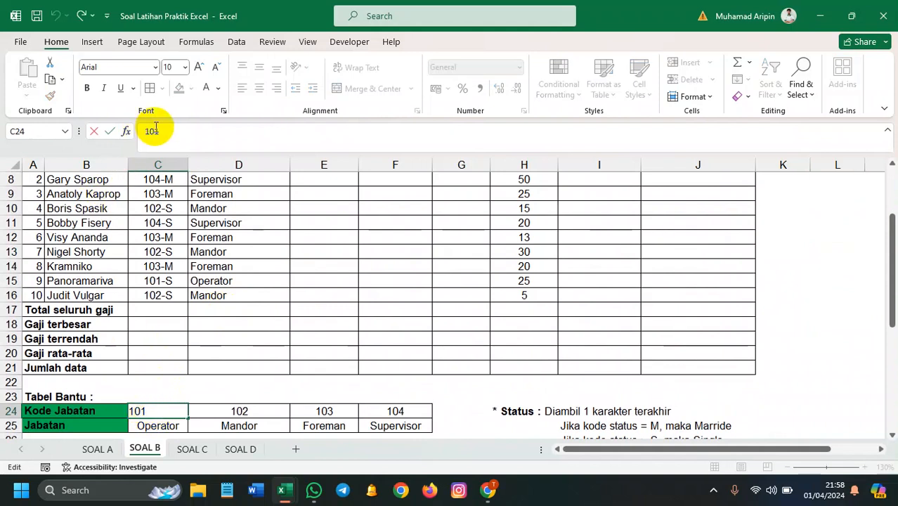
key(Home)
text(')
key(BackSpace)
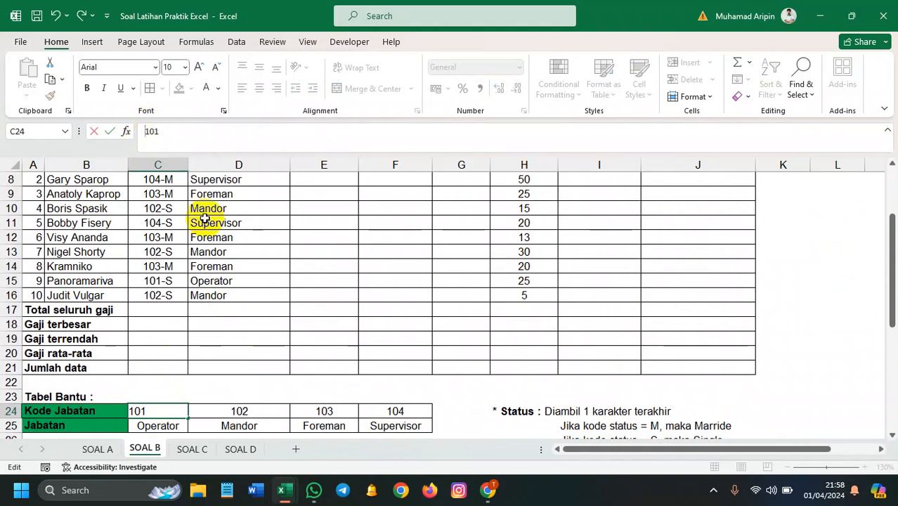
click(282, 378)
- Inspect the Kode Jabatan entry in C7 and the HLOOKUP formula in D7 without altering them
scroll(281, 378, up, 2)
click(181, 290)
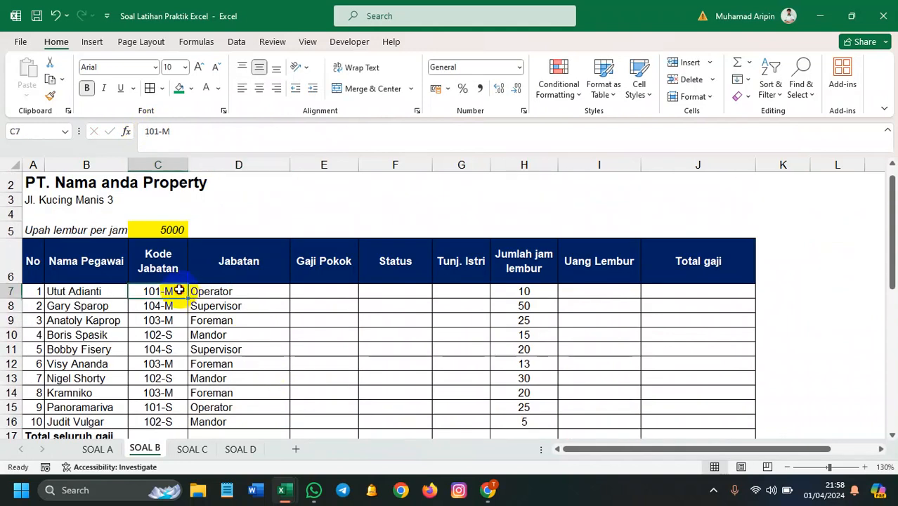
double_click(180, 291)
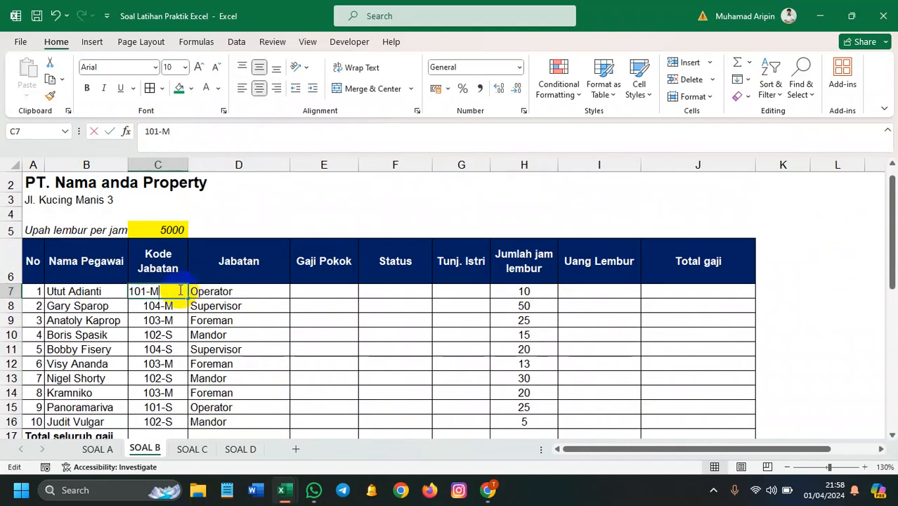
click(225, 289)
double_click(215, 291)
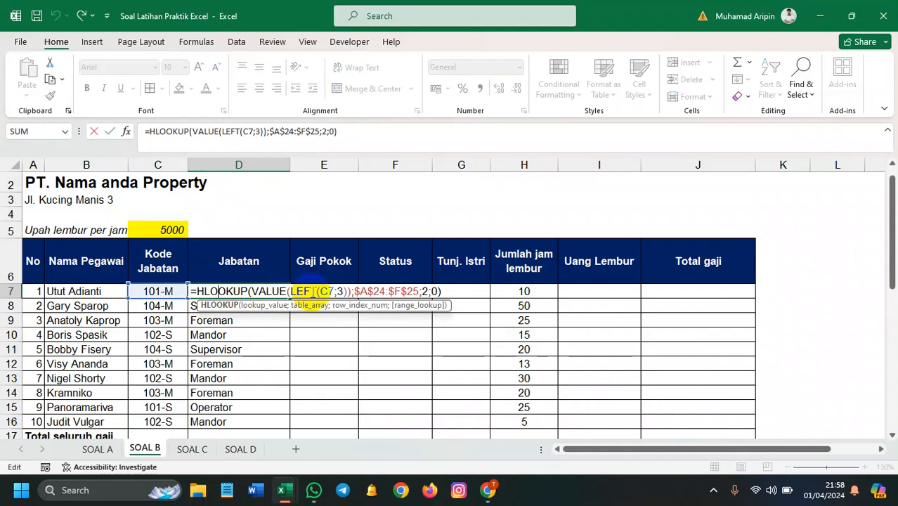
key(Return)
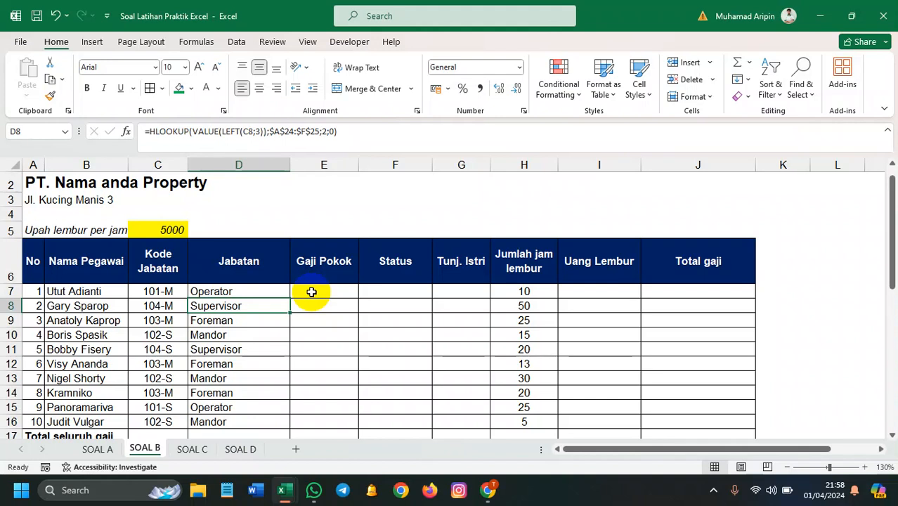
- Widen column E, Gaji Pokok, to make room for the salary amounts
click(311, 291)
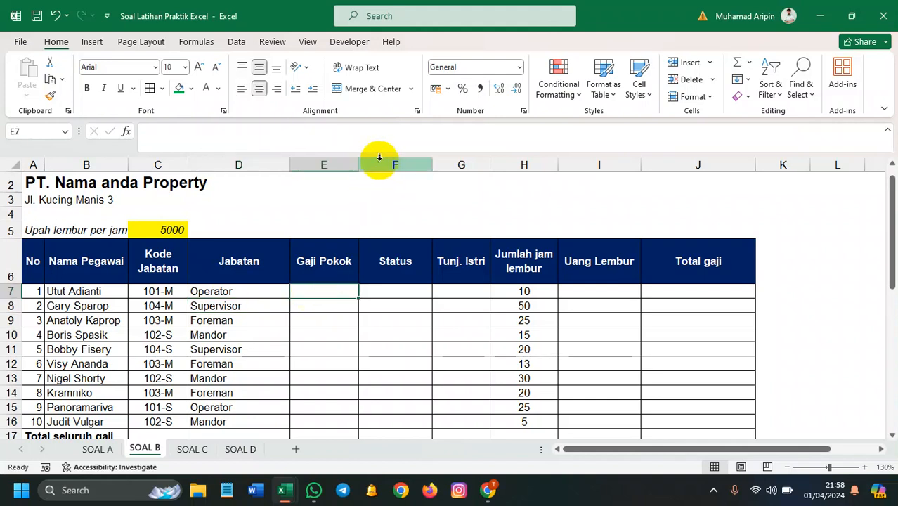
drag(358, 165, 384, 165)
scroll(375, 254, down, 4)
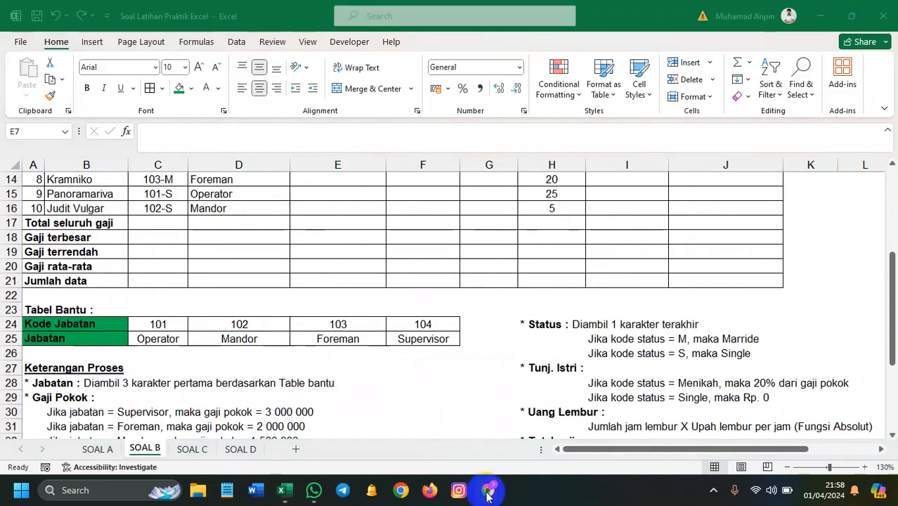
- Switch to the Google Meet window, admit the waiting participant to the call, and minimize the browser to return to Excel
mouse_move(485, 490)
click(457, 420)
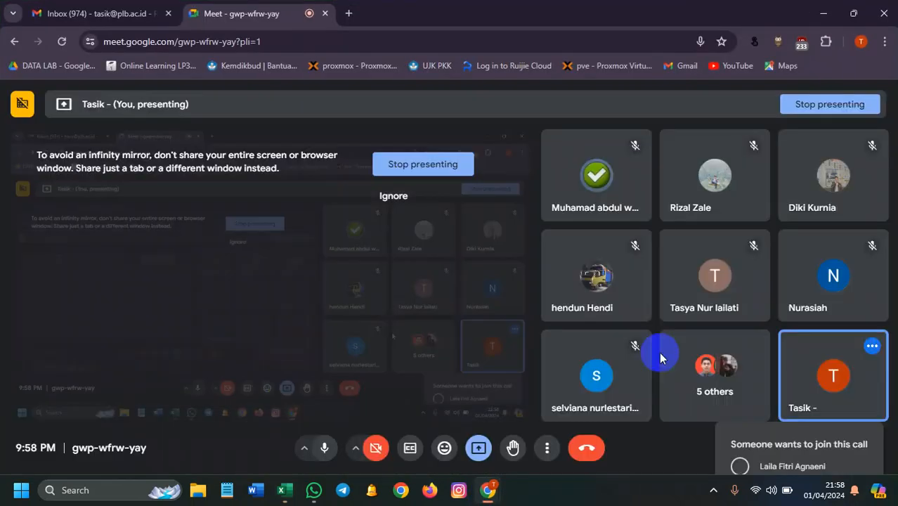
click(531, 314)
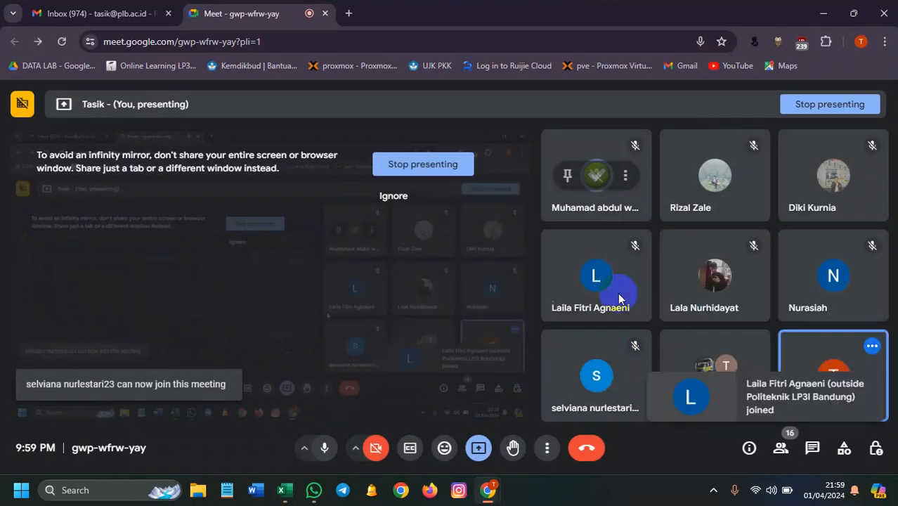
click(820, 13)
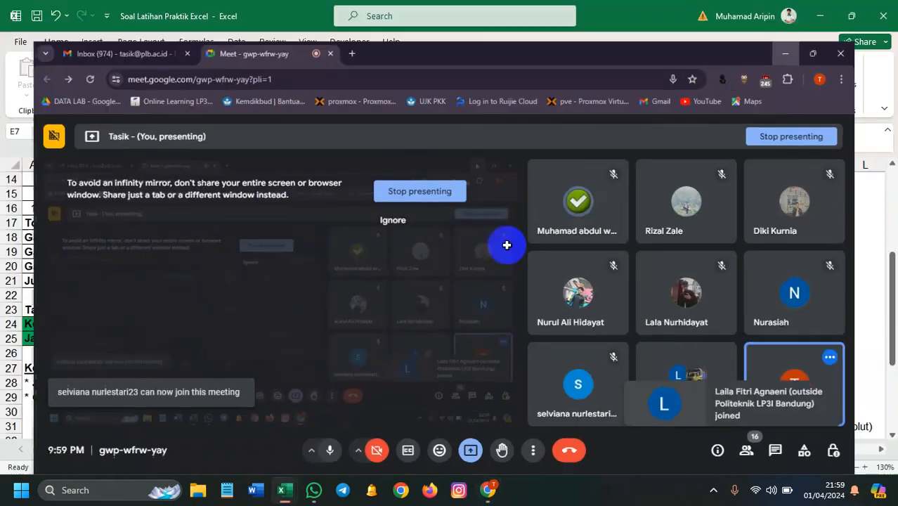
- Start an IF formula in E7 that returns 3000000 when D7 equals "Supervisor", following the Gaji Pokok rules below the table
click(380, 276)
scroll(371, 275, up, 4)
scroll(369, 271, down, 6)
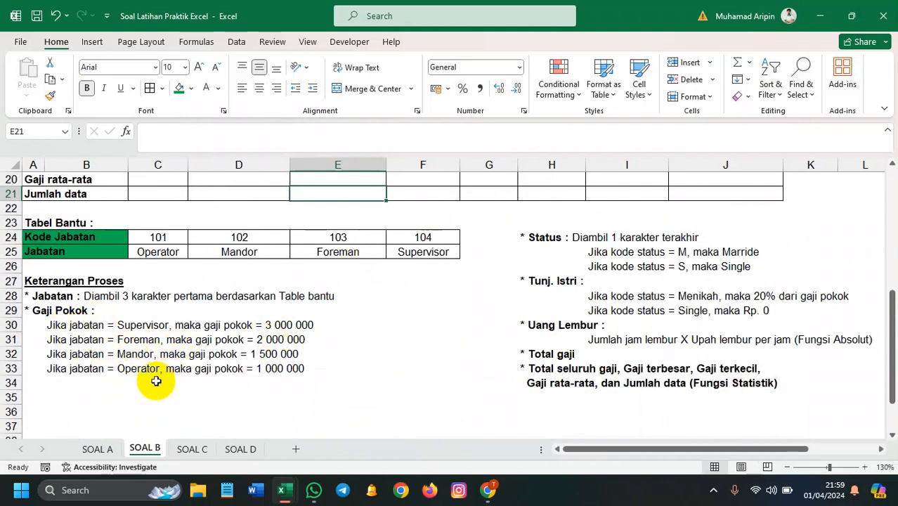
scroll(217, 331, up, 2)
scroll(217, 332, up, 4)
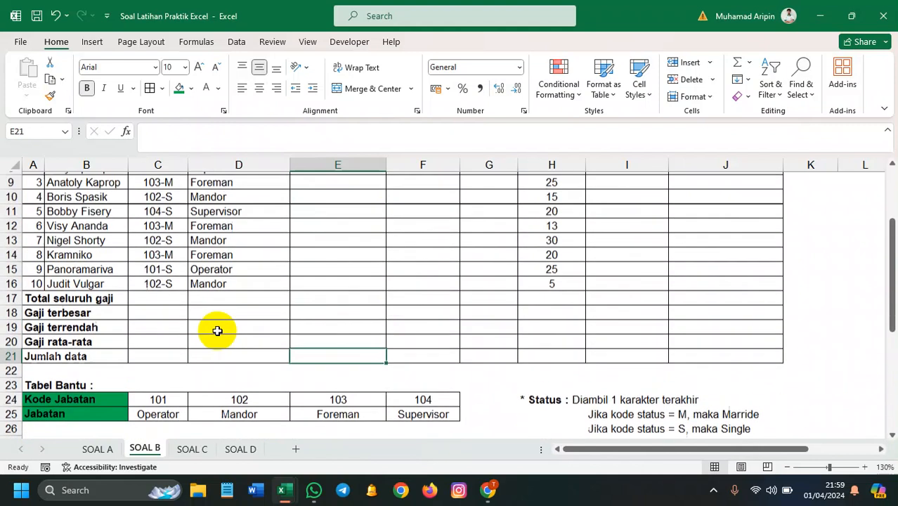
click(307, 291)
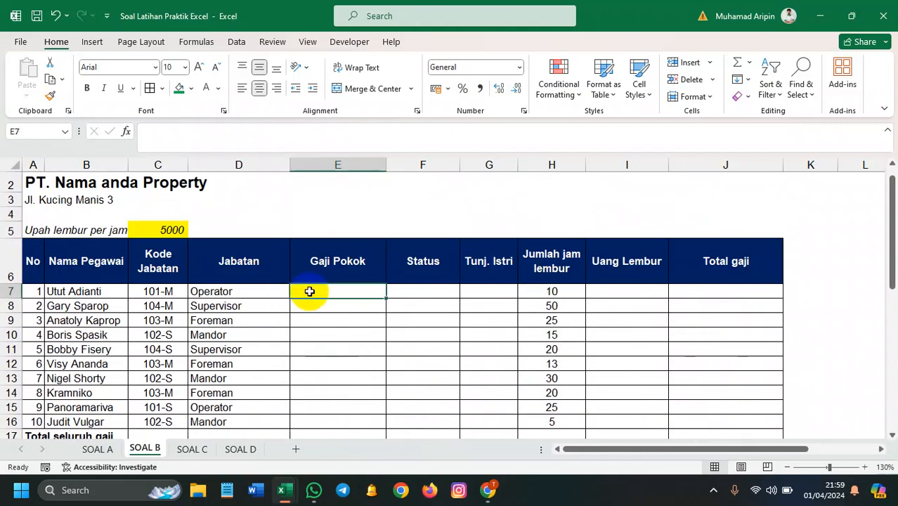
text(=Ifq)
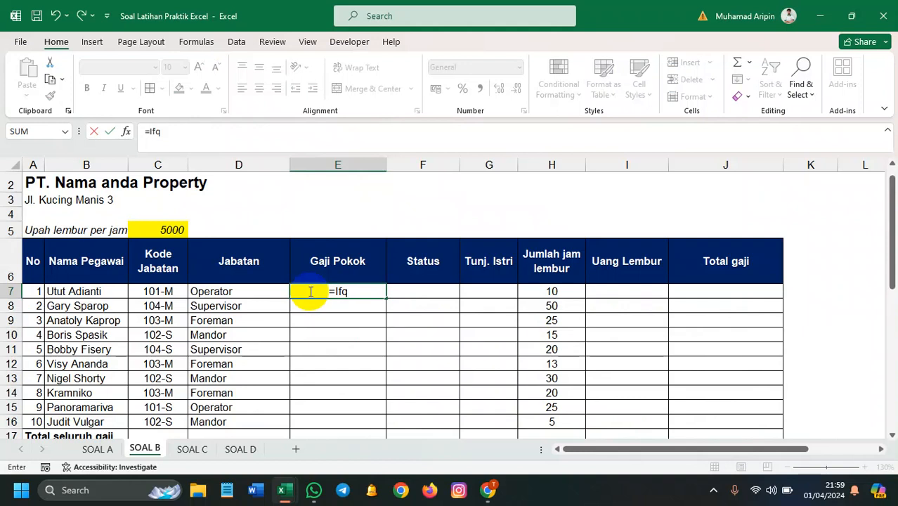
key(BackSpace)
key(Tab)
click(247, 294)
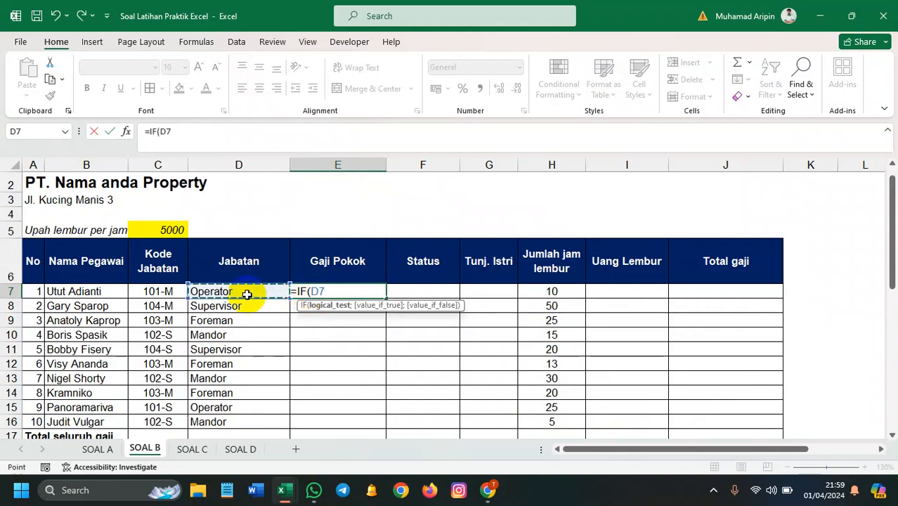
text(=)
scroll(246, 294, down, 6)
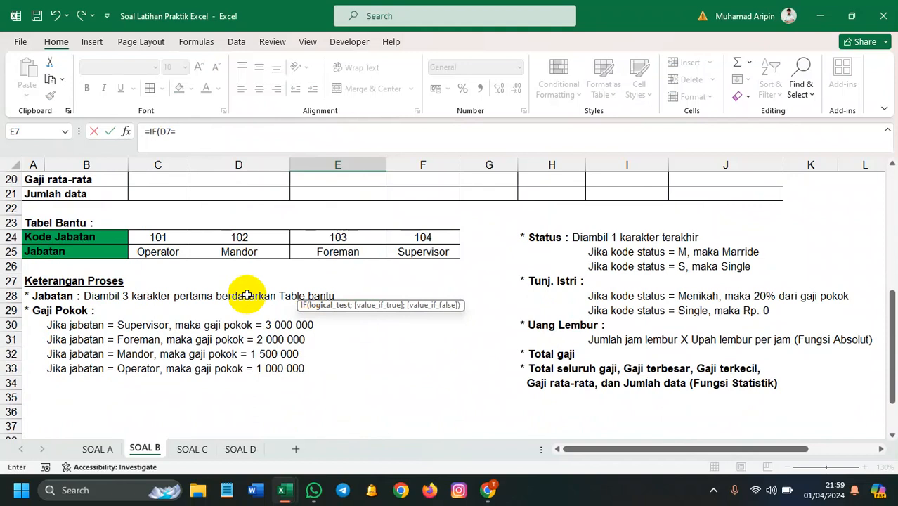
scroll(246, 293, up, 6)
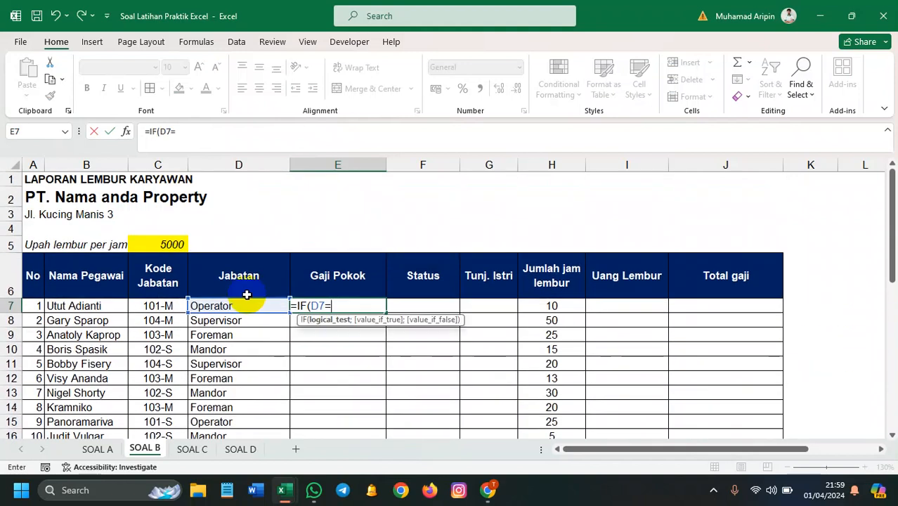
text("Superv)
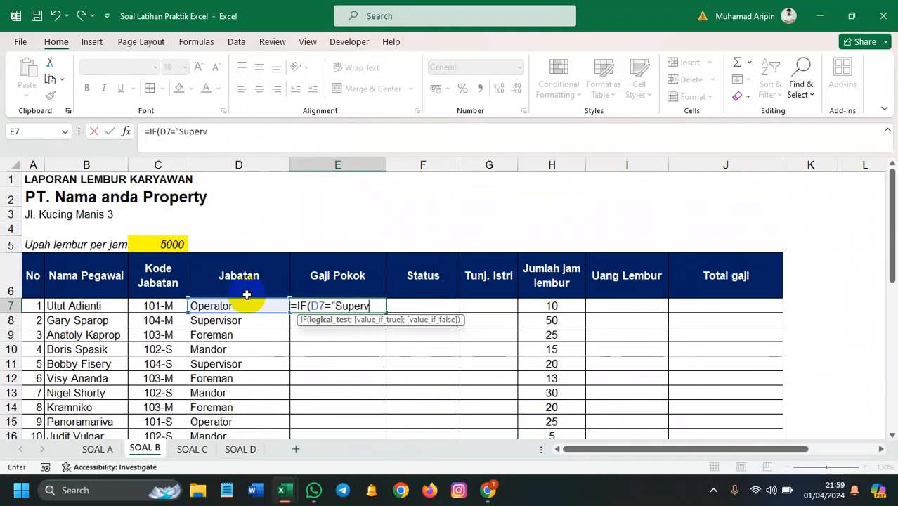
text(isor";3000000;IF()
- Add a nested IF to the E7 formula that returns 2000000 when D7 equals "Foreman"
click(213, 306)
text(=)
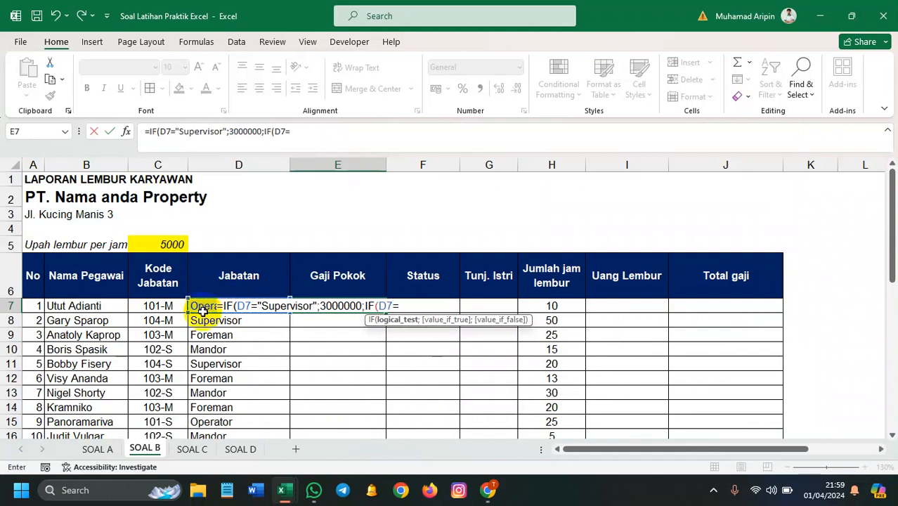
scroll(203, 316, down, 6)
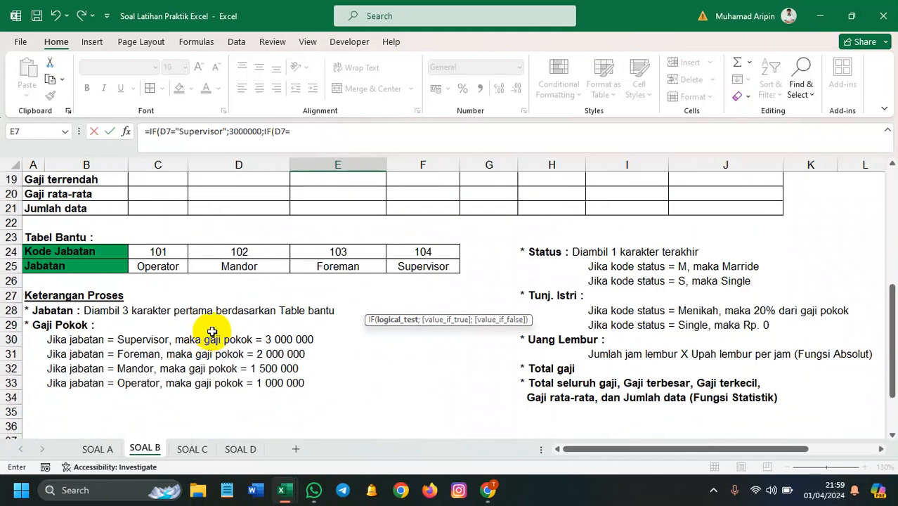
scroll(211, 332, up, 6)
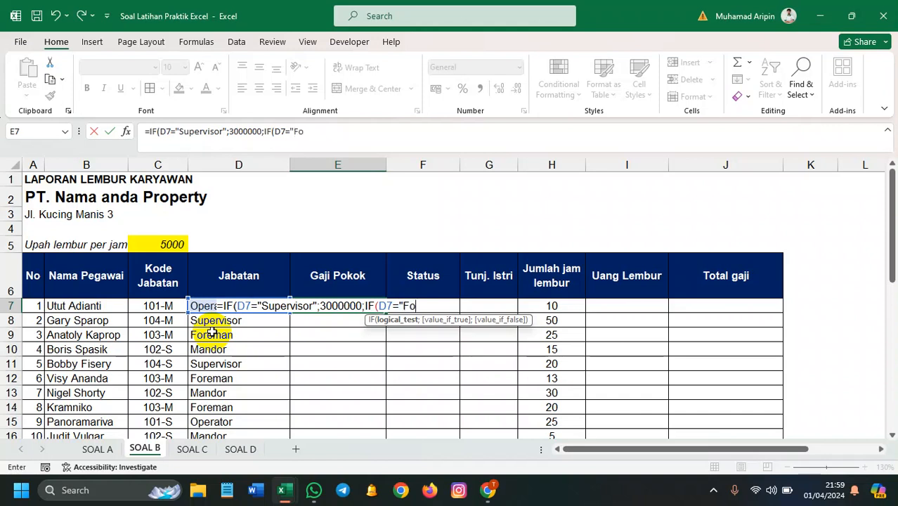
text(eman";2000000;IF()
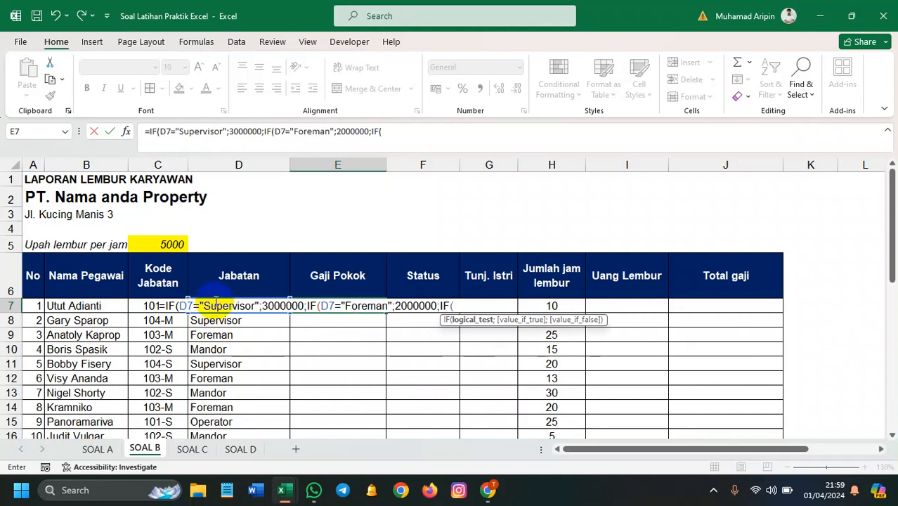
- Extend the E7 formula with a nested IF that returns 1500000 when D7 equals "Mandor"
click(214, 320)
key(Up)
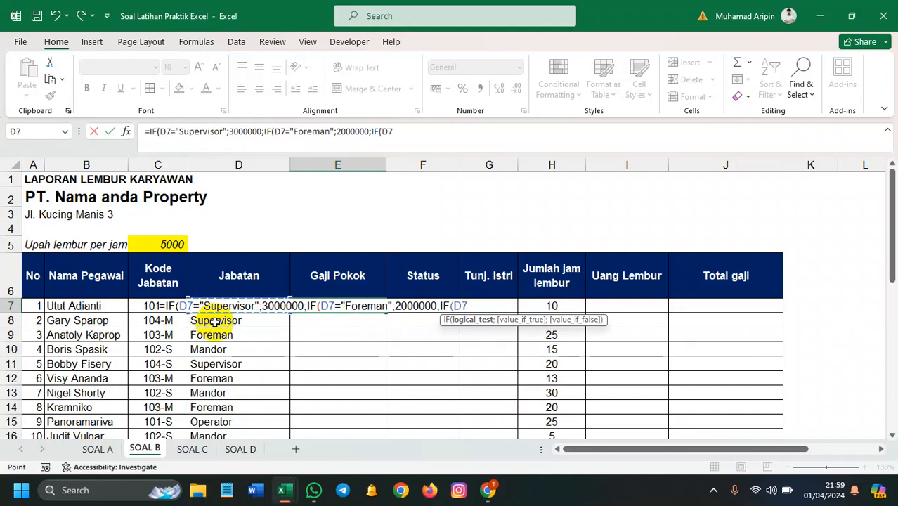
text(=)
scroll(214, 321, down, 6)
scroll(217, 344, up, 1)
text(")
scroll(217, 344, up, 4)
text(Mandor";)
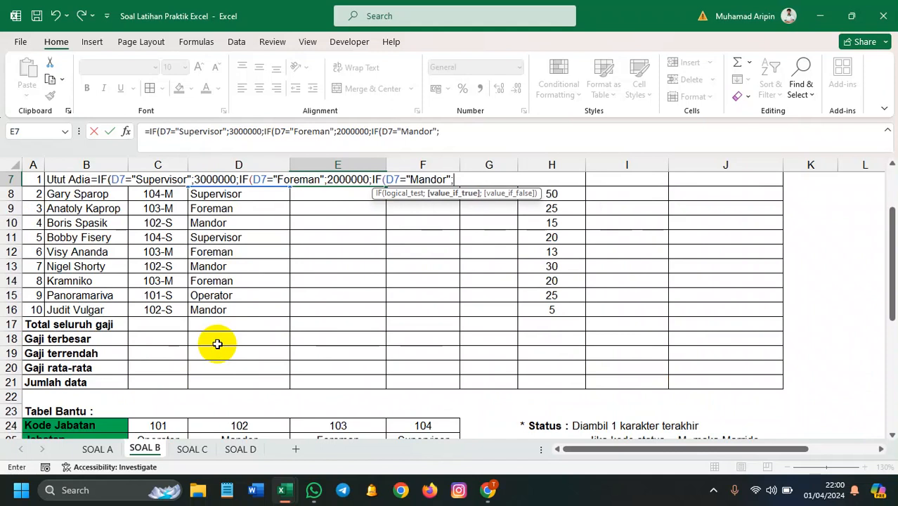
scroll(217, 344, down, 5)
scroll(216, 374, up, 6)
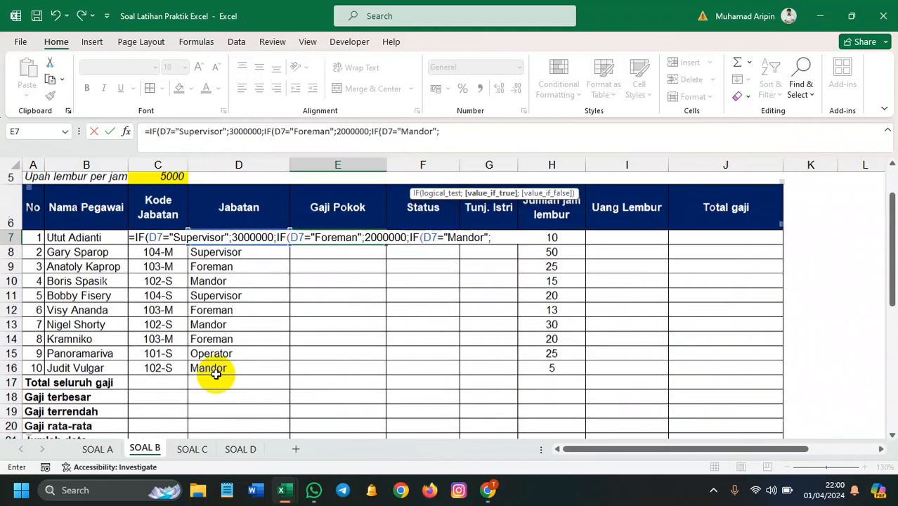
text(1500000;IF()
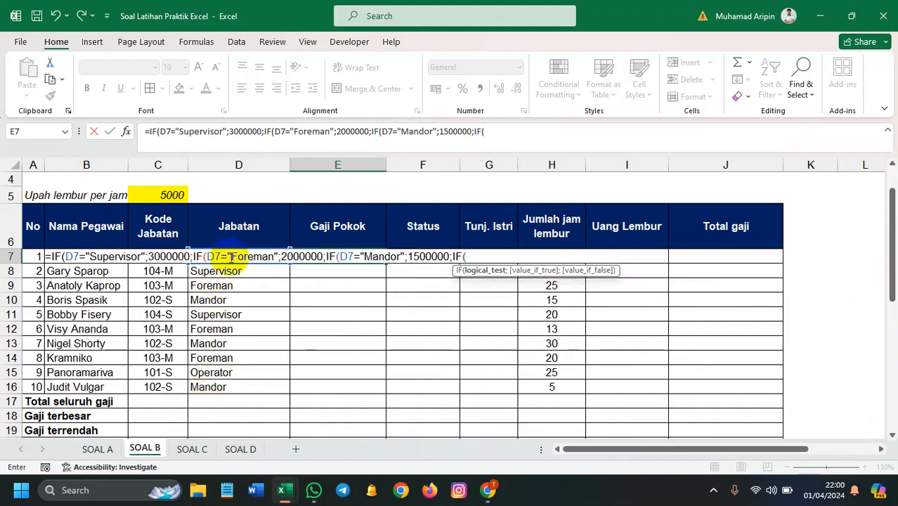
- Complete the E7 formula with a last nested IF returning 1000000 for D7="Operator", close all four parentheses, and enter it
click(228, 273)
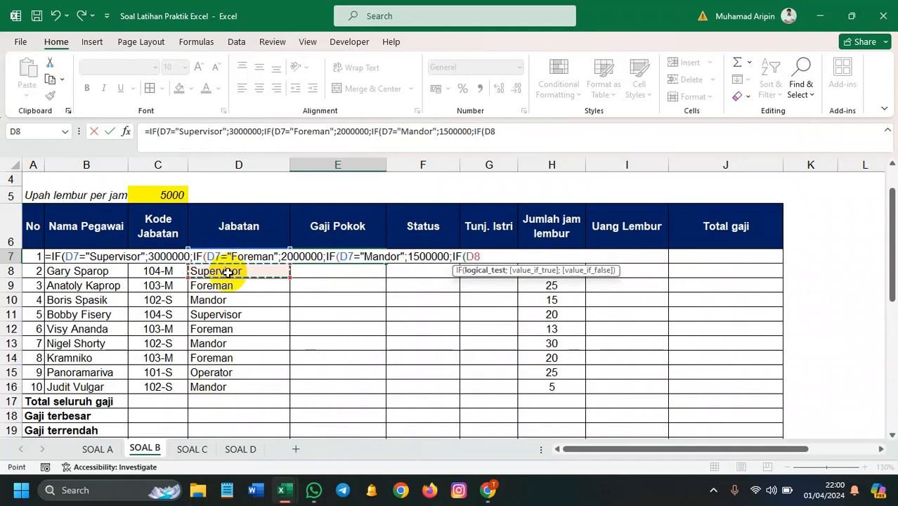
key(Up)
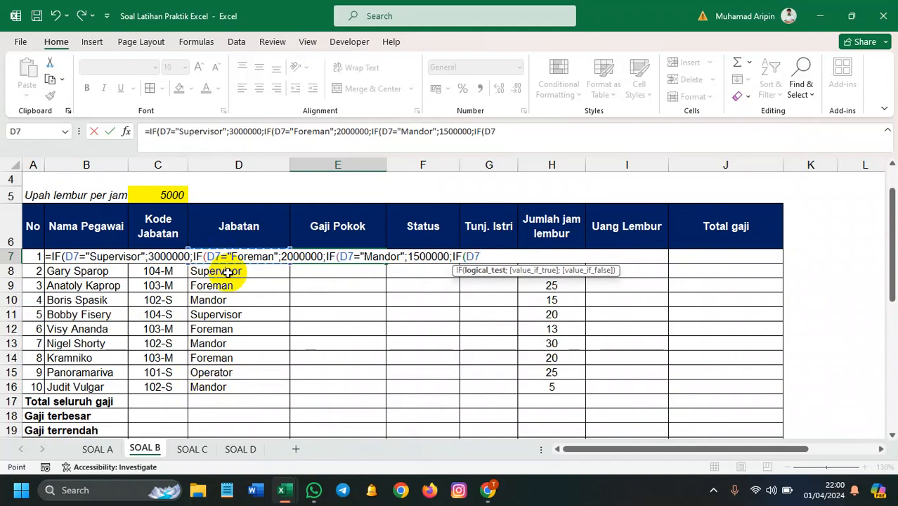
text(="Operator";)
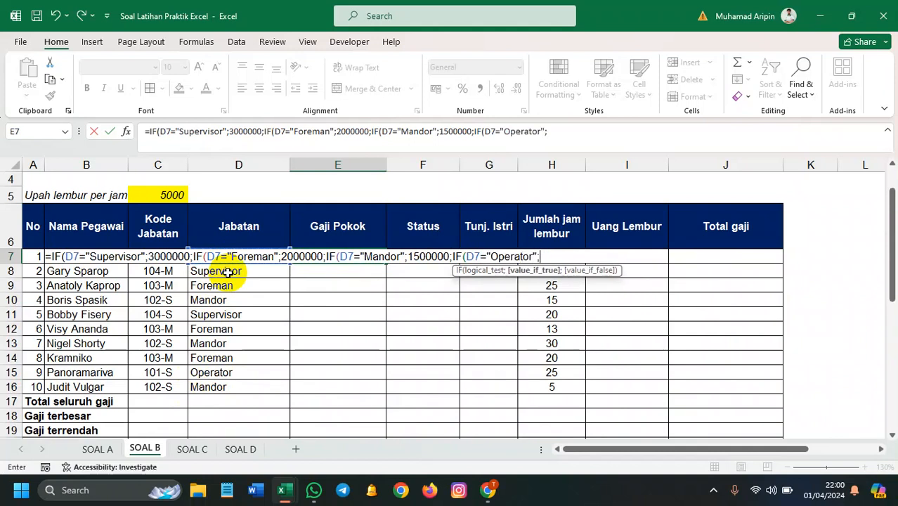
scroll(192, 333, down, 7)
scroll(192, 333, up, 8)
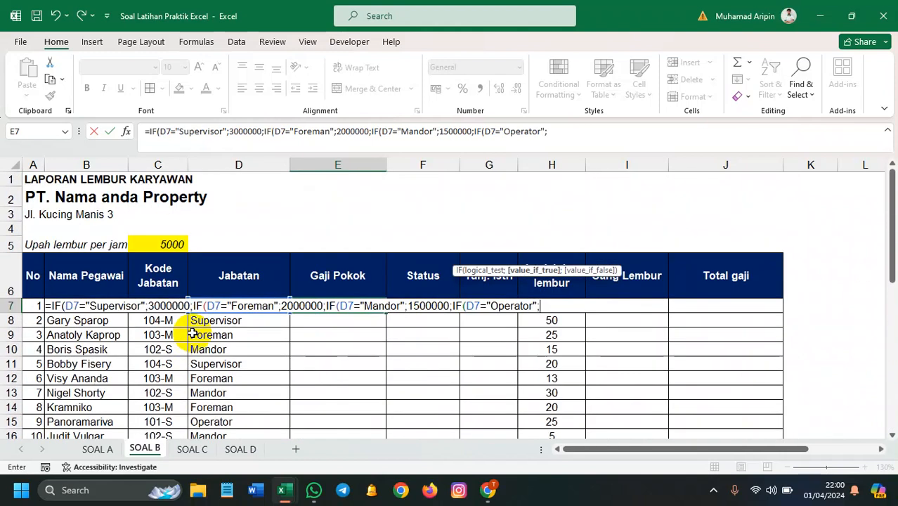
text(1000000)
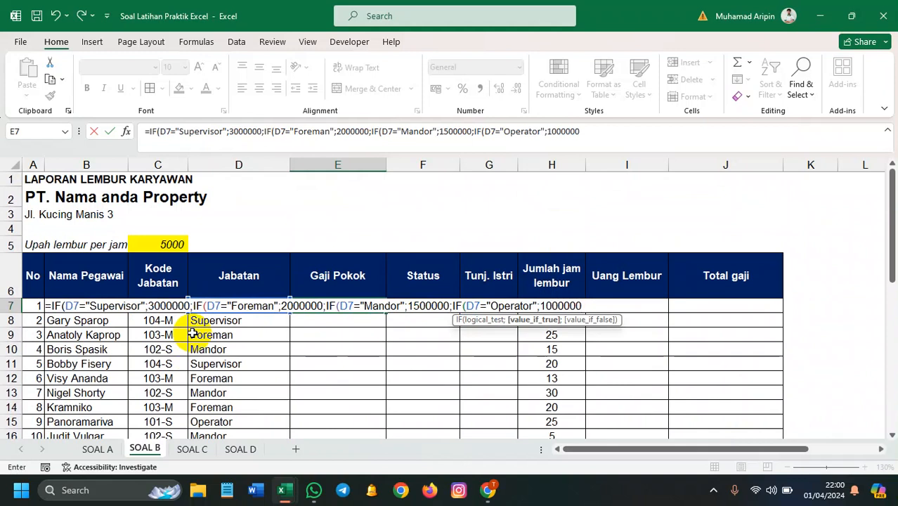
text()))))
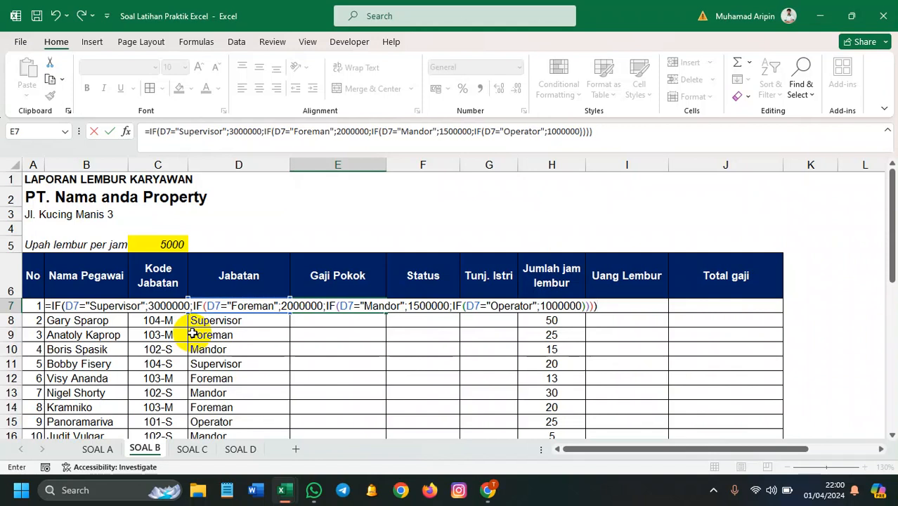
key(Return)
- Fill the Gaji Pokok formula from E7 down to E16 and apply the Accounting number format to the range
scroll(358, 302, down, 1)
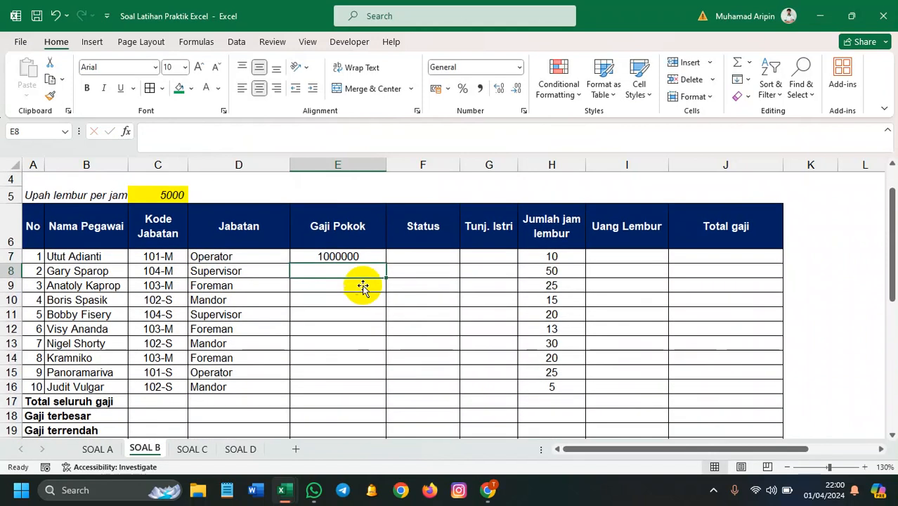
click(371, 256)
drag(385, 263, 367, 392)
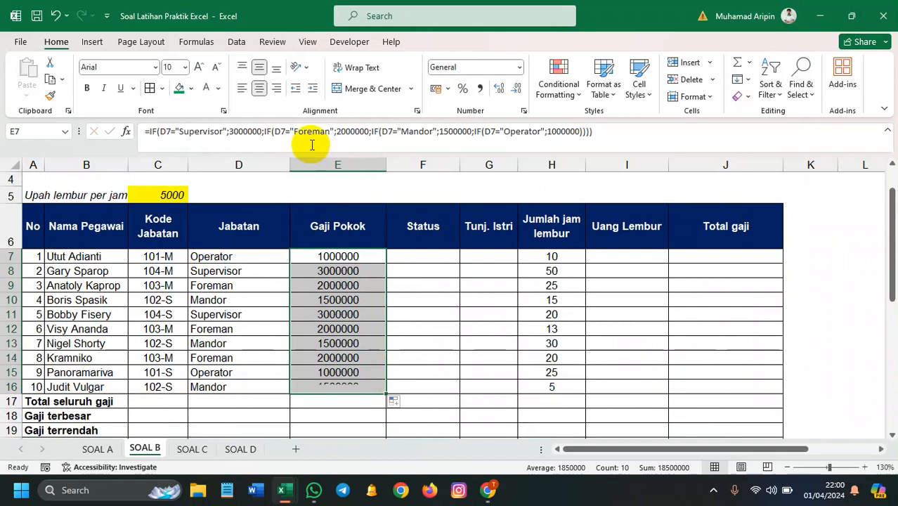
click(518, 67)
click(502, 184)
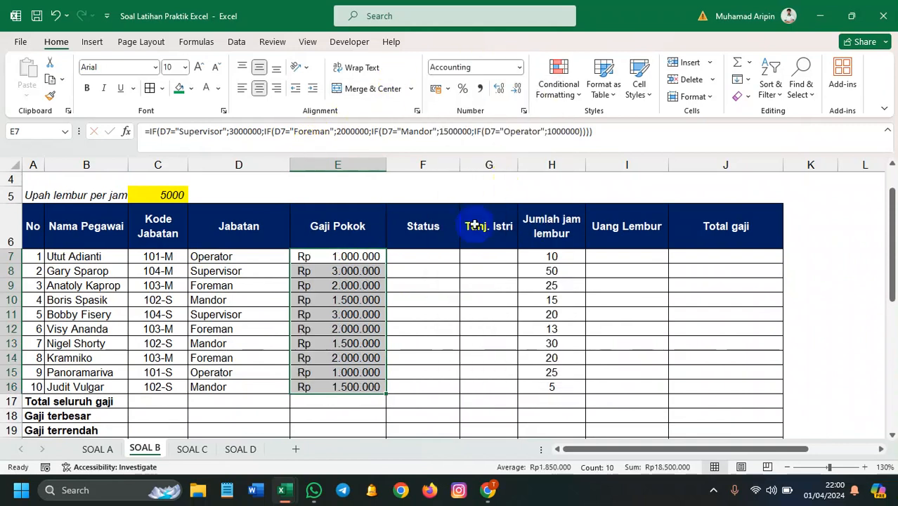
- Check the Status rules in the notes and enter =RIGHT(C7;1) in I7 to extract the last character of the job code
click(446, 270)
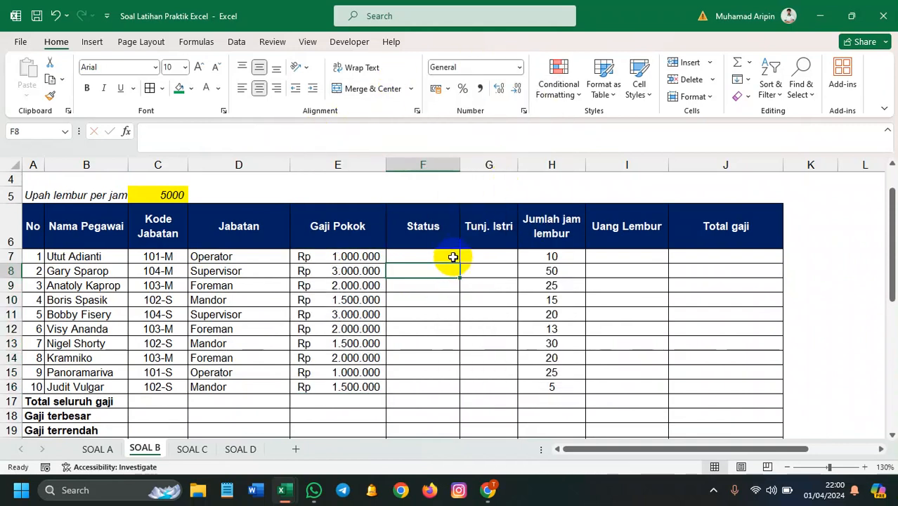
scroll(447, 264, down, 6)
scroll(447, 263, up, 2)
scroll(449, 260, down, 1)
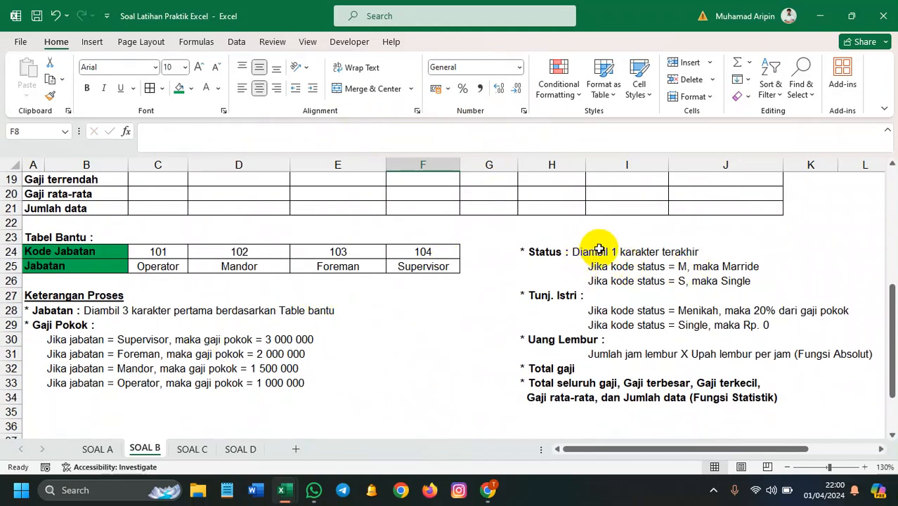
scroll(693, 267, up, 2)
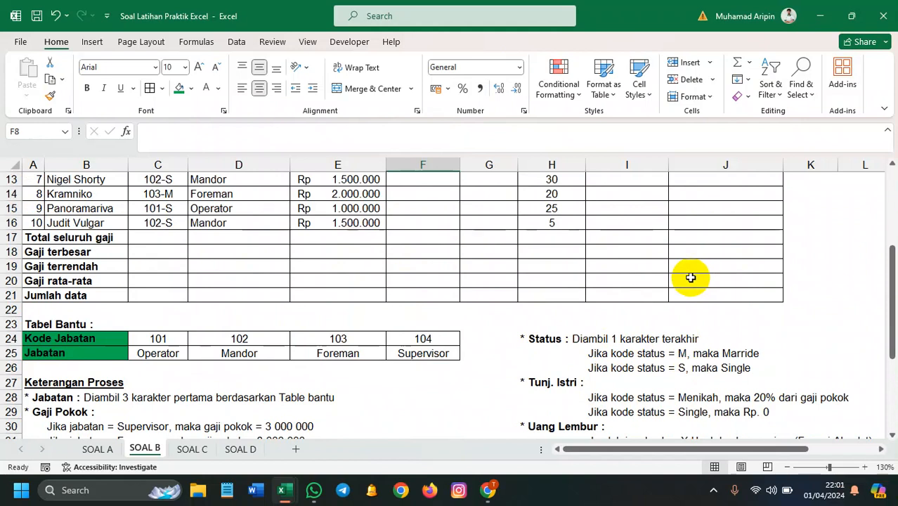
scroll(691, 278, up, 3)
click(624, 255)
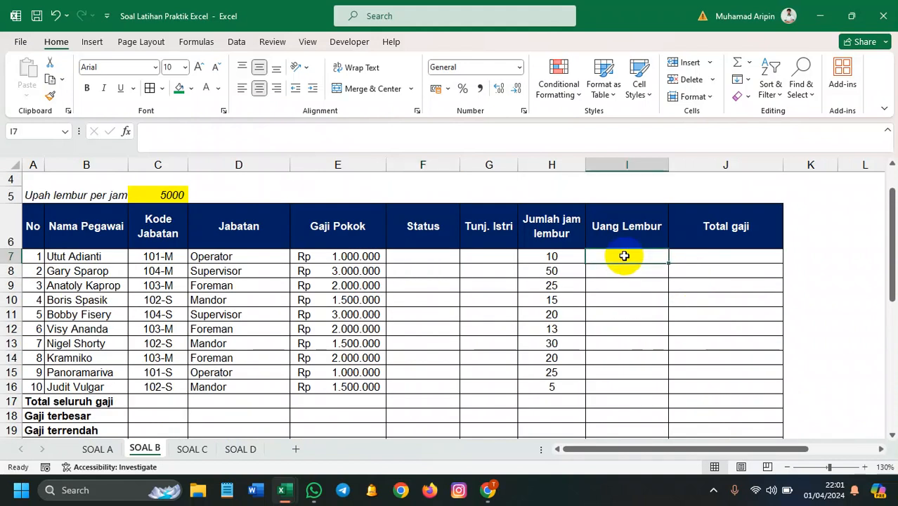
text(=)
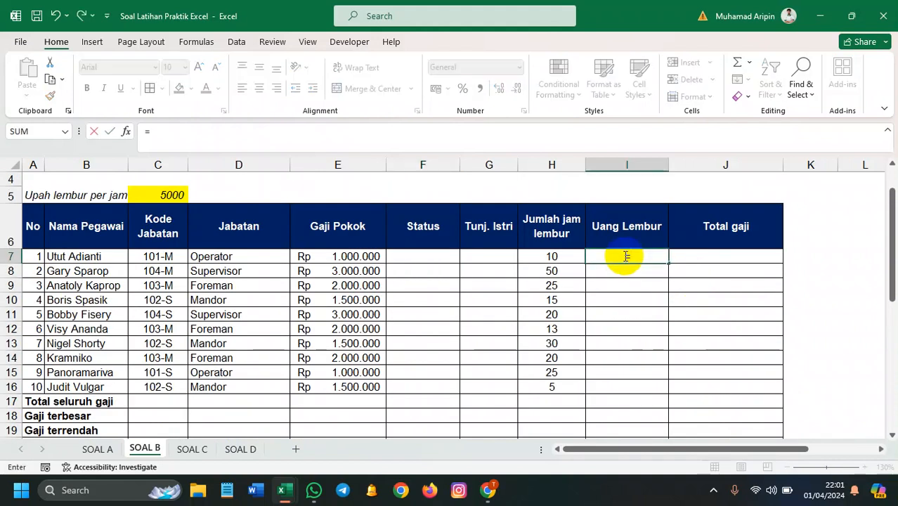
text(I)
key(BackSpace)
text(Rif)
key(BackSpace)
text(gh)
key(Tab)
click(169, 259)
text(;)
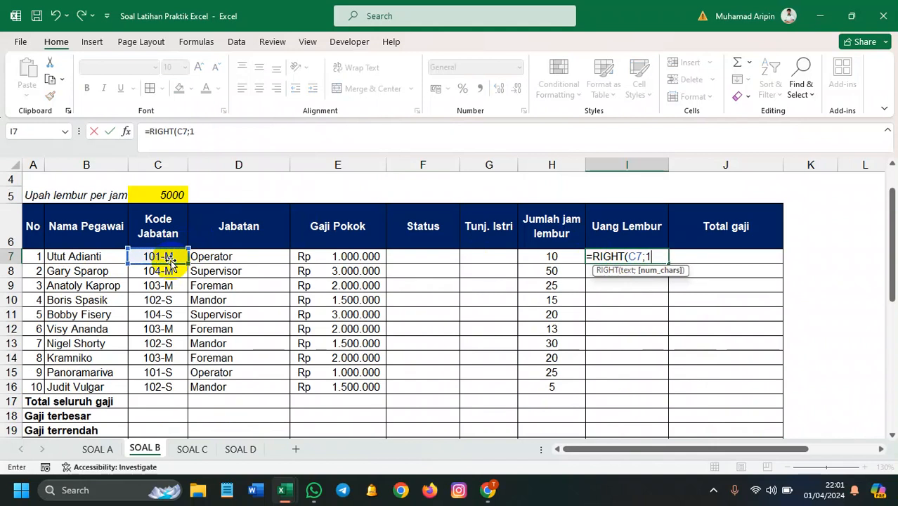
text(1))
key(Return)
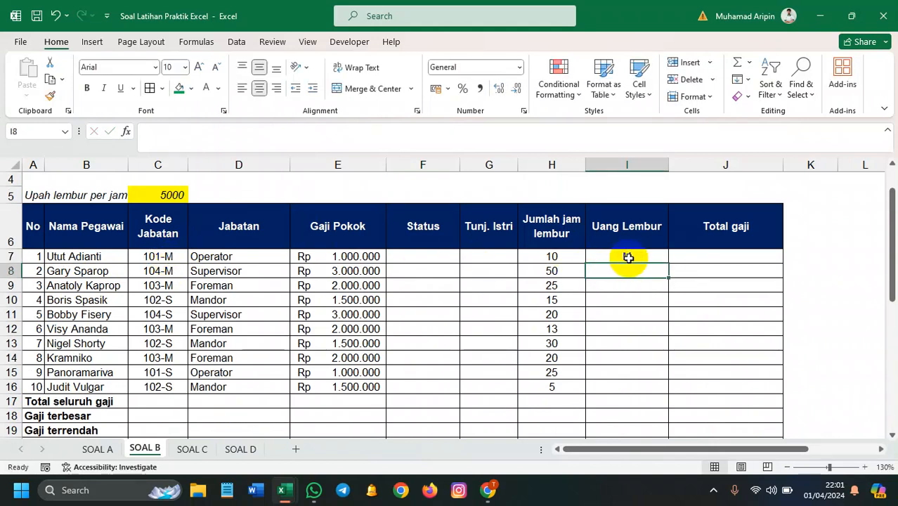
- Fill the RIGHT formula from I7 down to I16 and compare the letters with the Status rules
click(625, 257)
drag(668, 264, 661, 390)
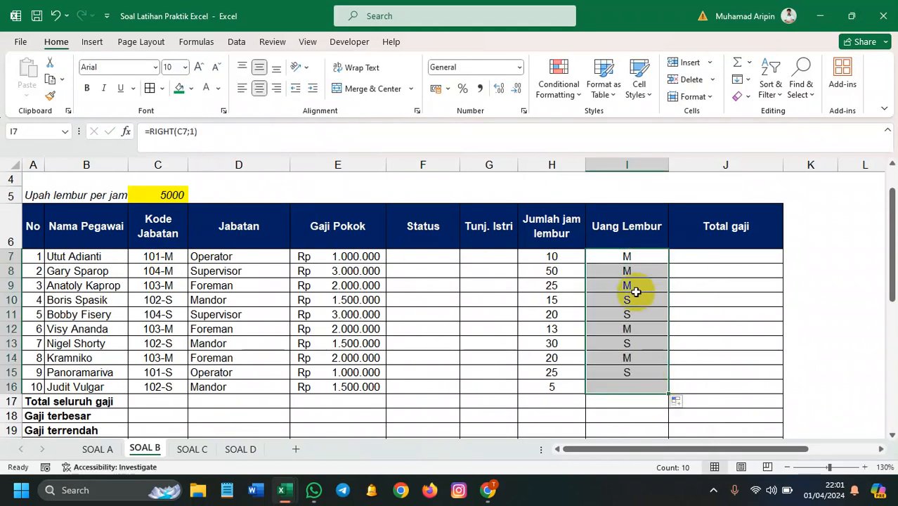
click(616, 256)
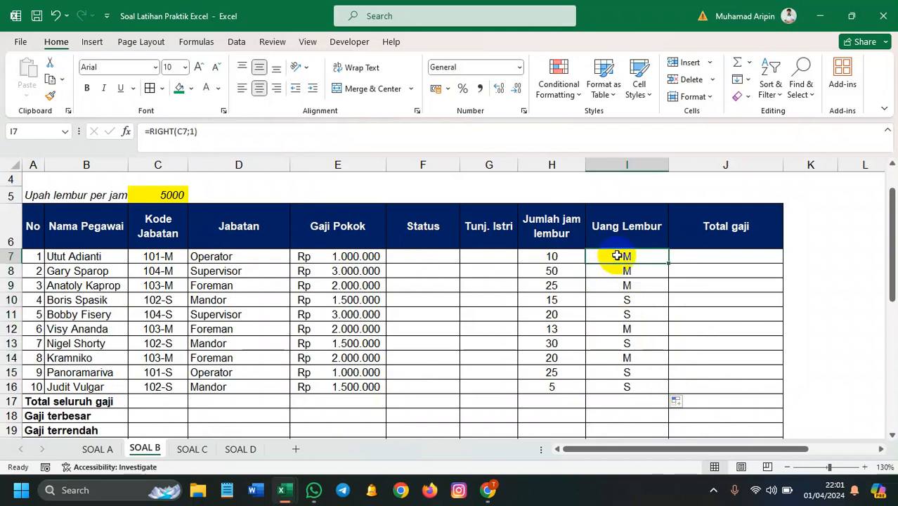
scroll(616, 256, down, 1)
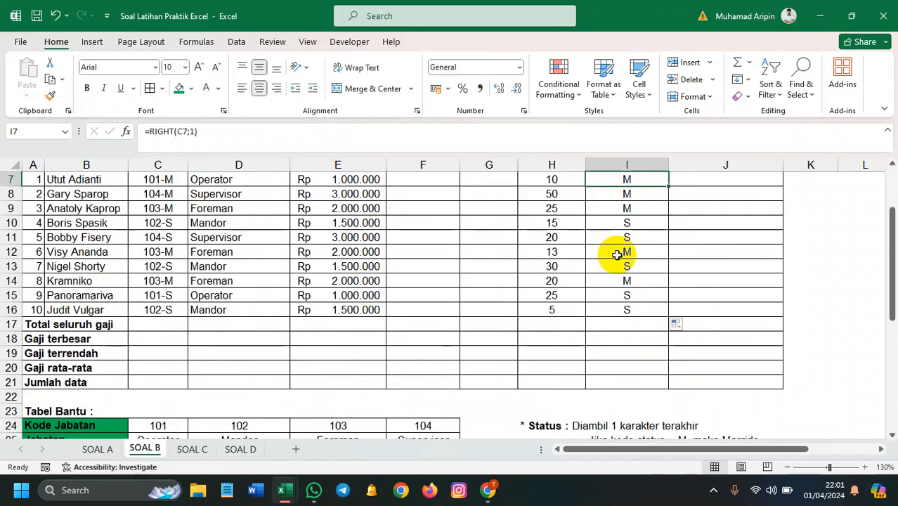
scroll(616, 255, down, 1)
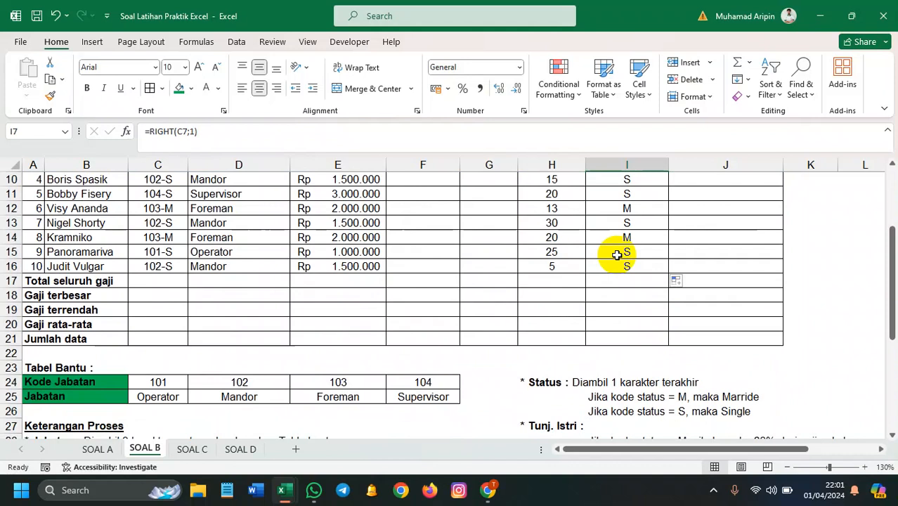
scroll(616, 255, up, 3)
scroll(617, 257, down, 1)
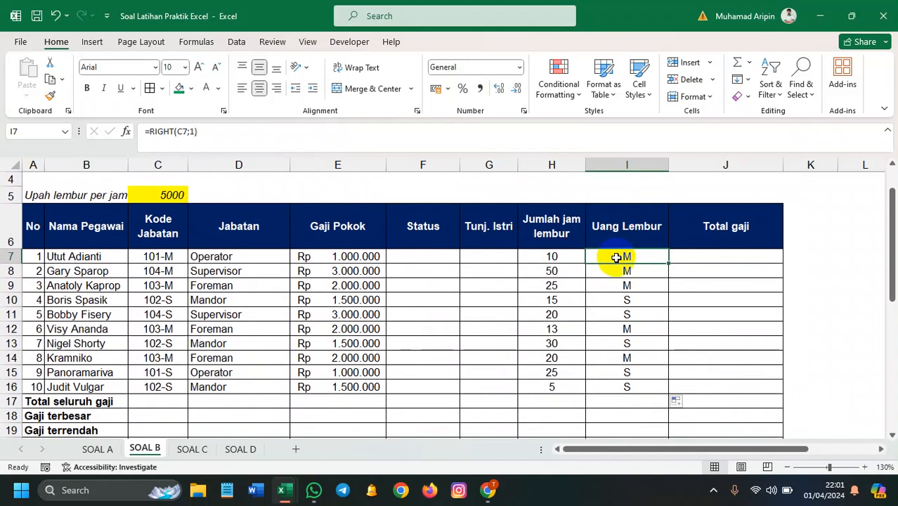
- Wrap the RIGHT(C7;1) formula in I7 in an IF that returns "Married" when the character equals "M"
double_click(616, 256)
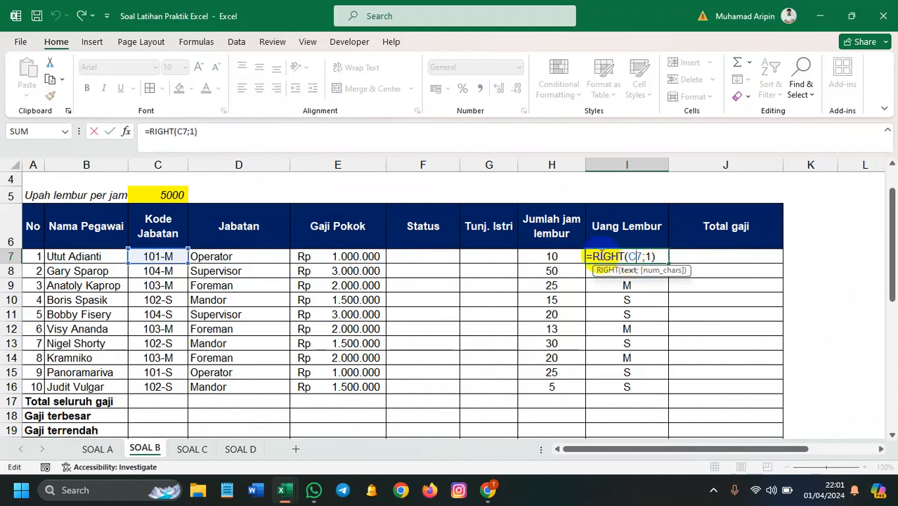
scroll(611, 305, down, 4)
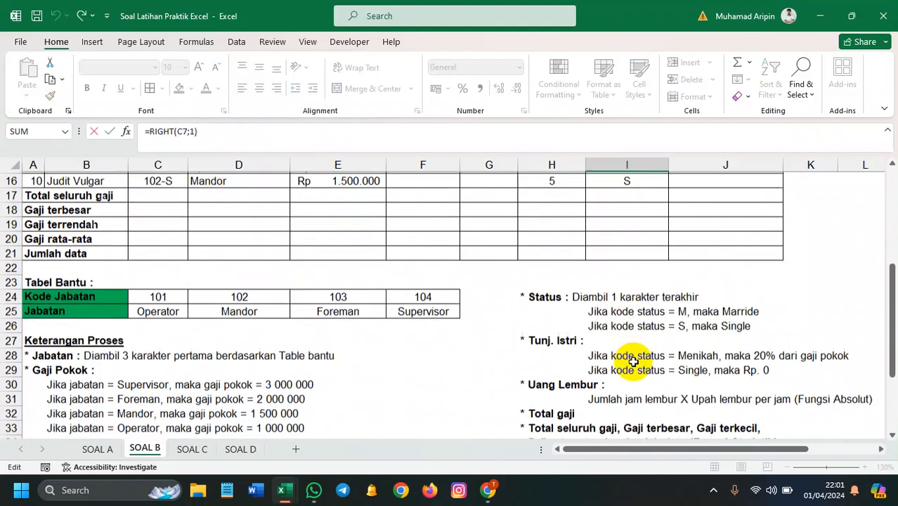
scroll(616, 317, up, 5)
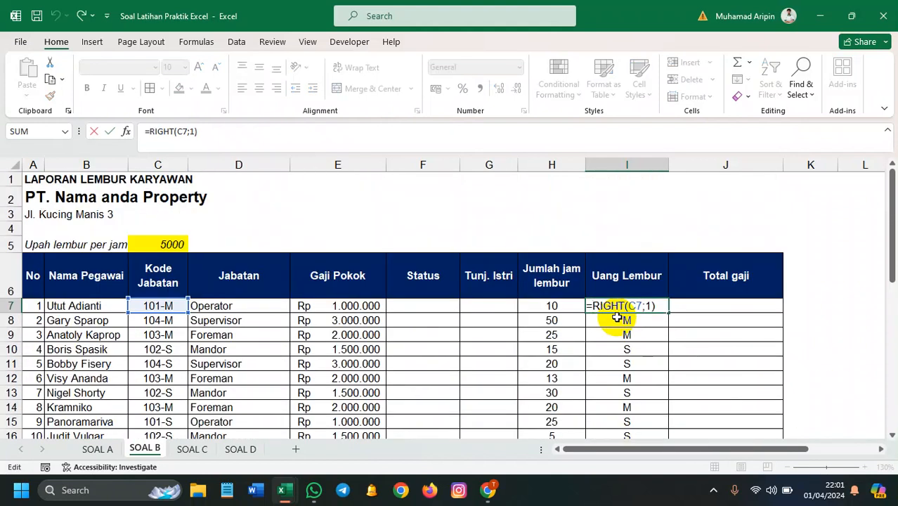
key(Home)
key(Right)
text(IF()
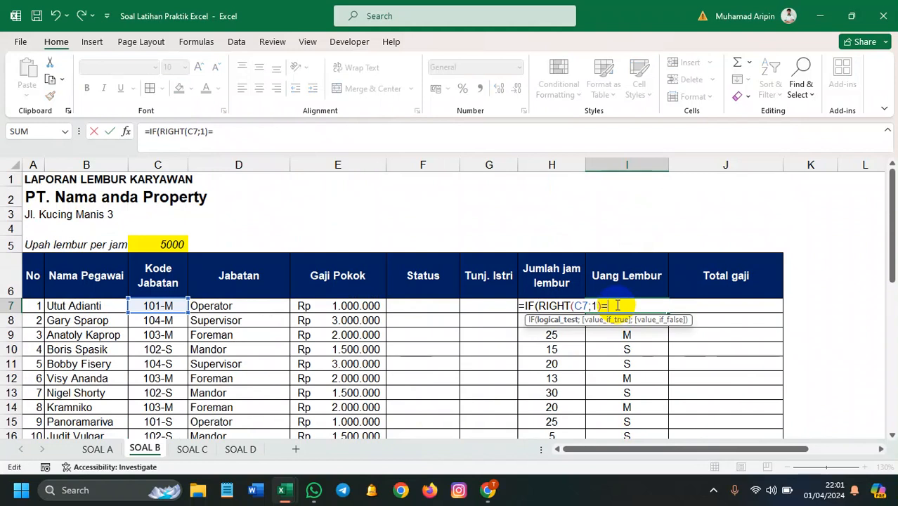
text(M:;)
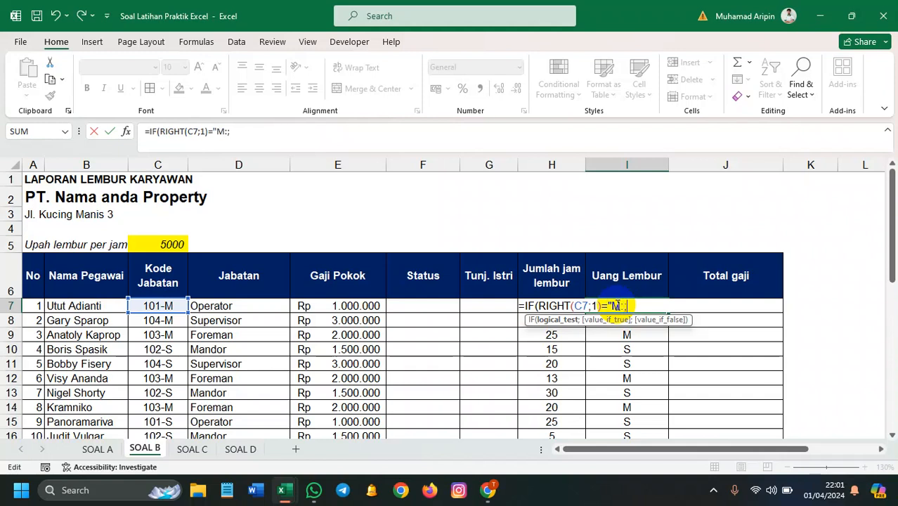
key(BackSpace)
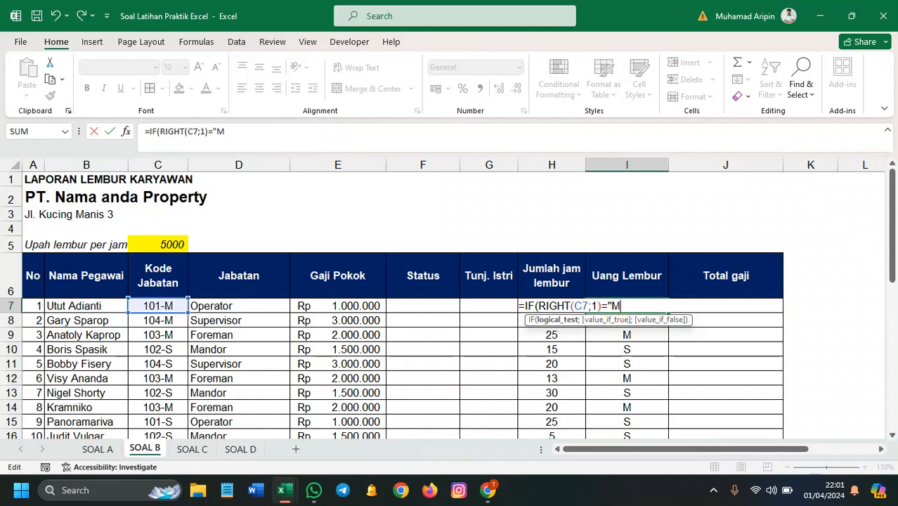
text(";)
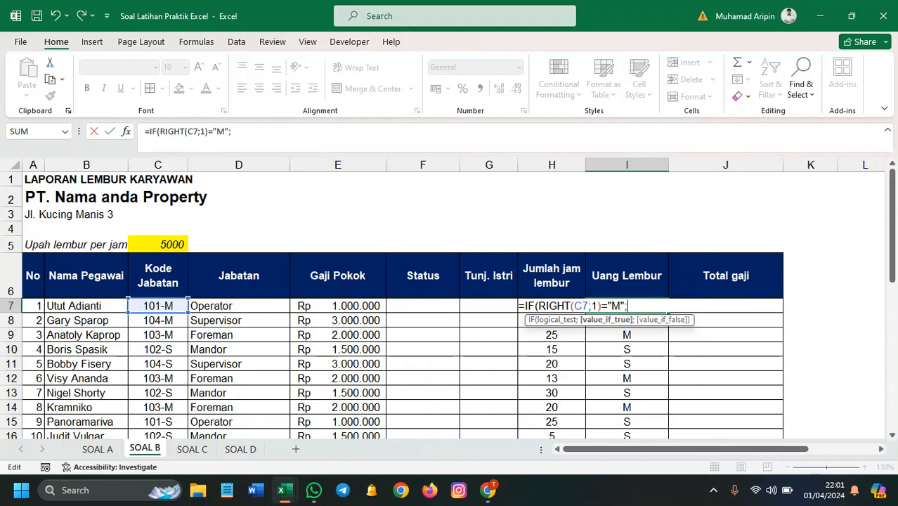
text("Married)
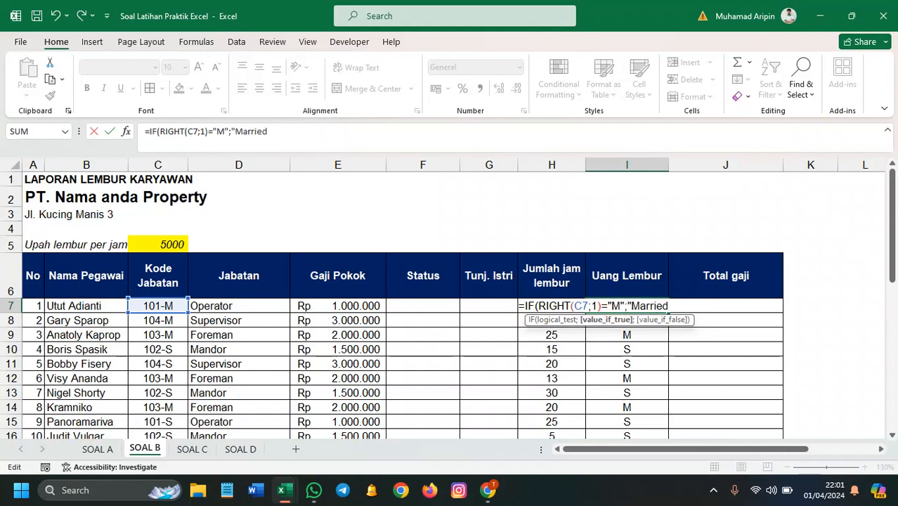
text(";)
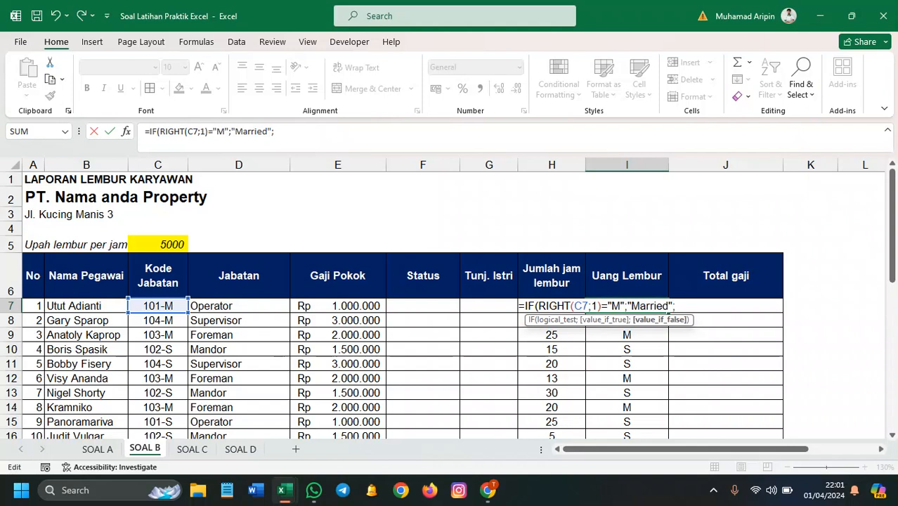
- Complete the I7 formula with a nested IF returning "Single" when RIGHT(C7;1)="S", close both parentheses, and enter it
text(IF()
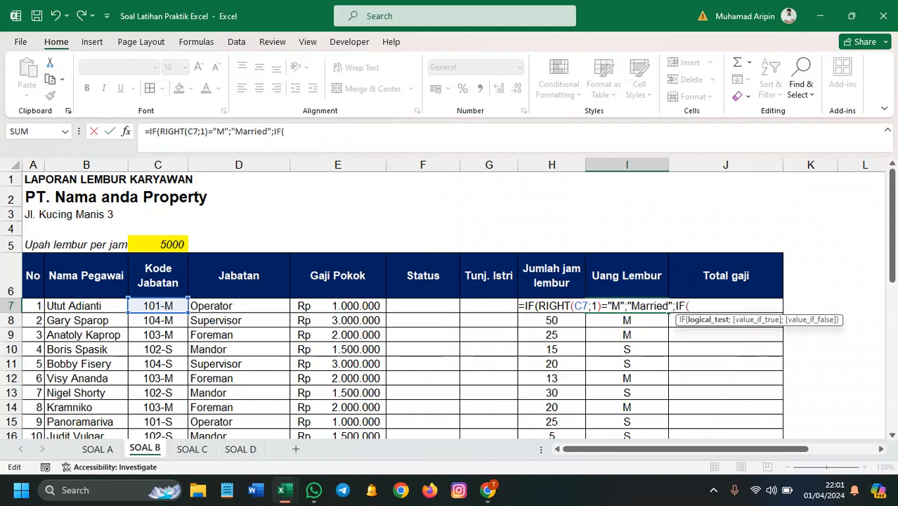
text(RIGHT()
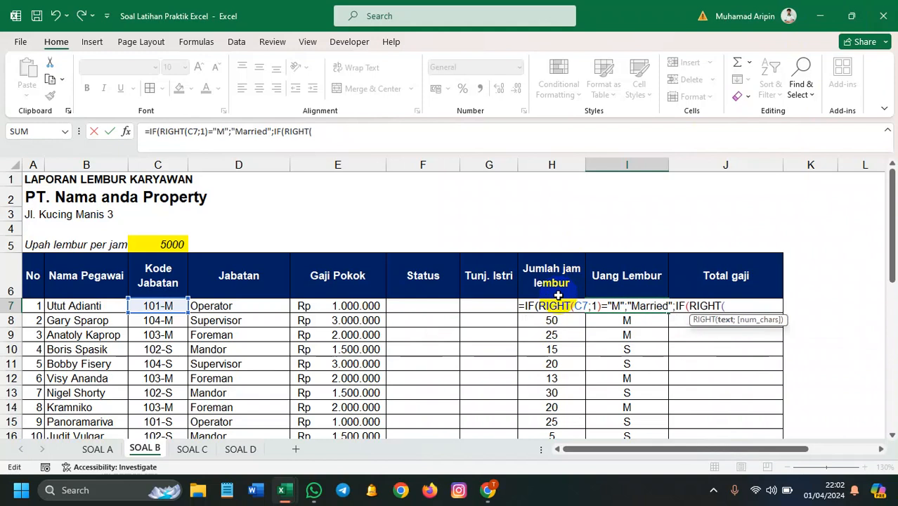
click(176, 306)
text(;1)
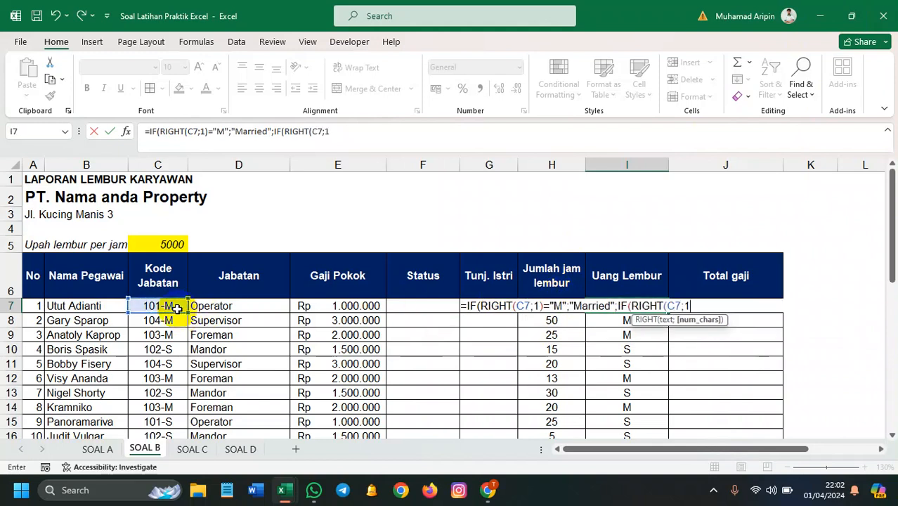
text()="S)
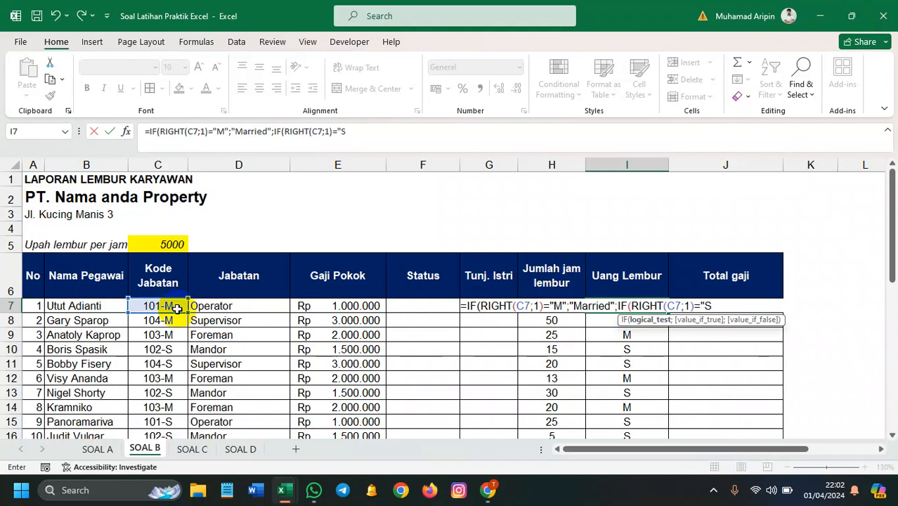
text(";"Single)
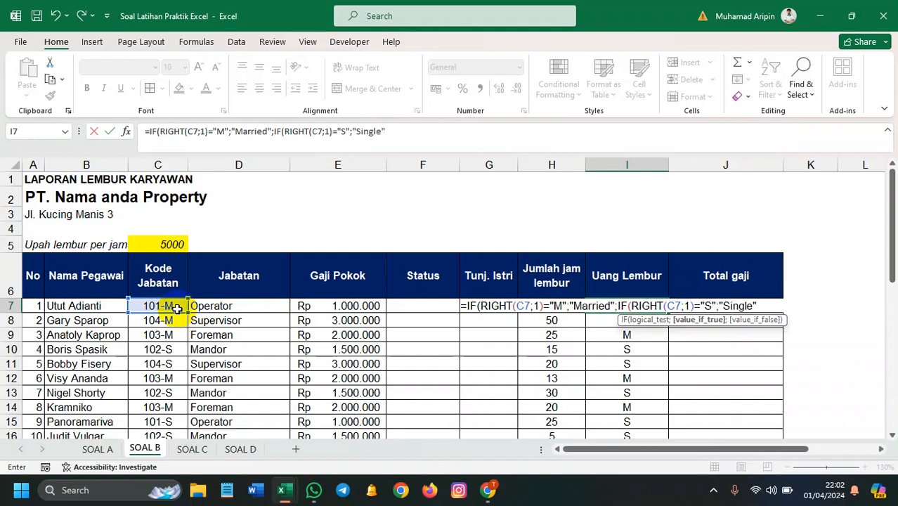
text()))
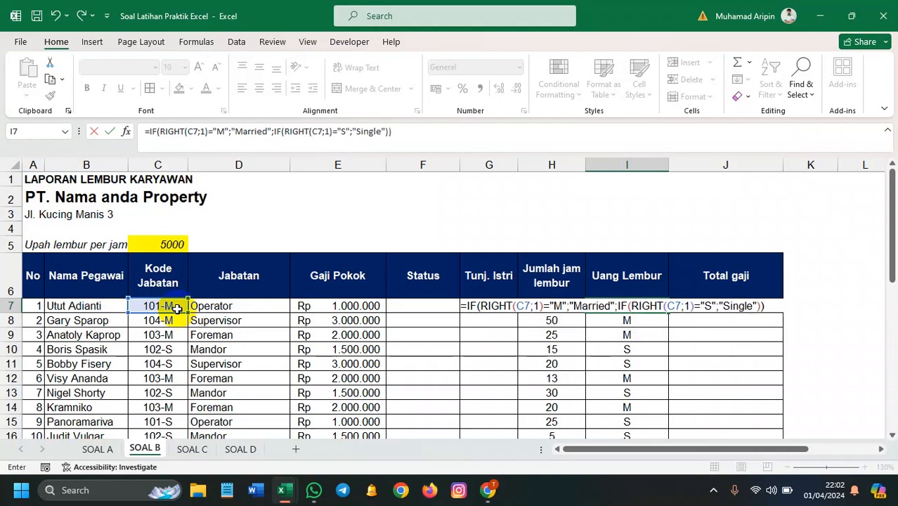
key(Return)
- Fill the Married/Single formula from I7 down to I16
click(645, 306)
drag(669, 313, 645, 371)
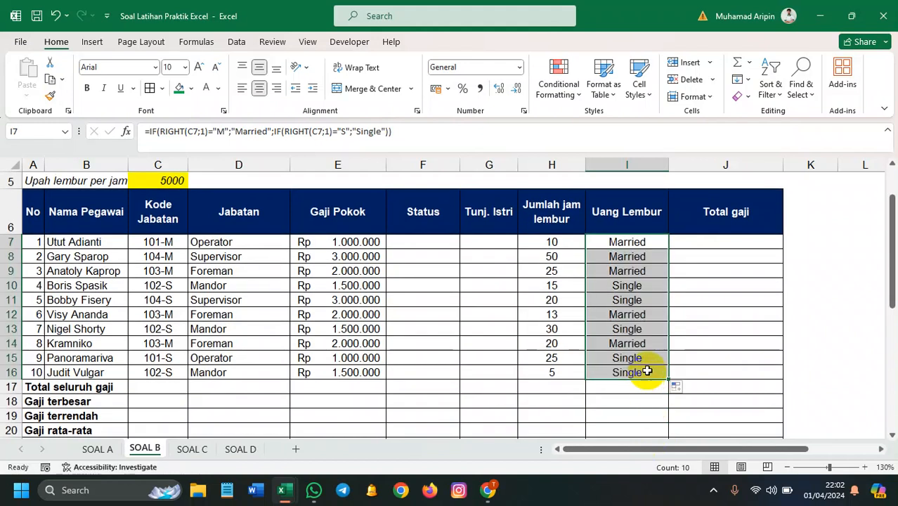
scroll(728, 315, up, 1)
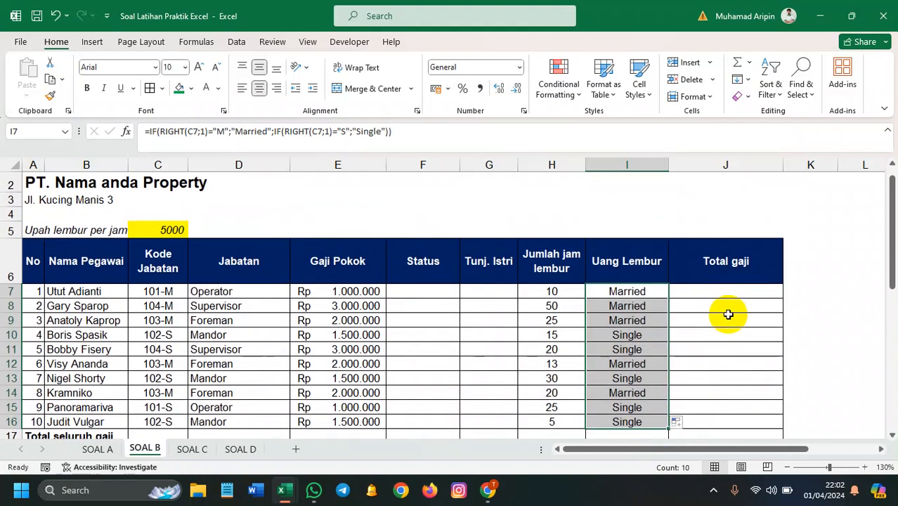
scroll(416, 284, down, 1)
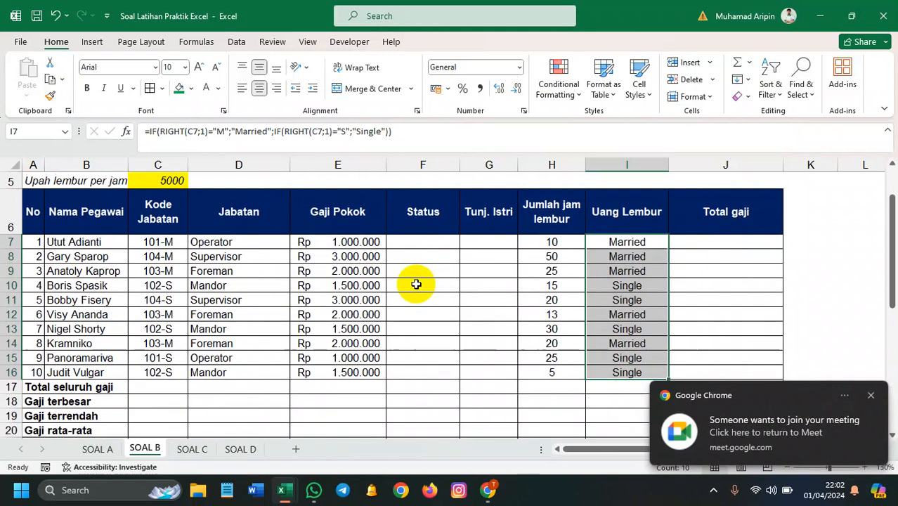
- Dismiss the Google Meet notification about someone wanting to join the meeting
drag(628, 241, 623, 373)
click(623, 385)
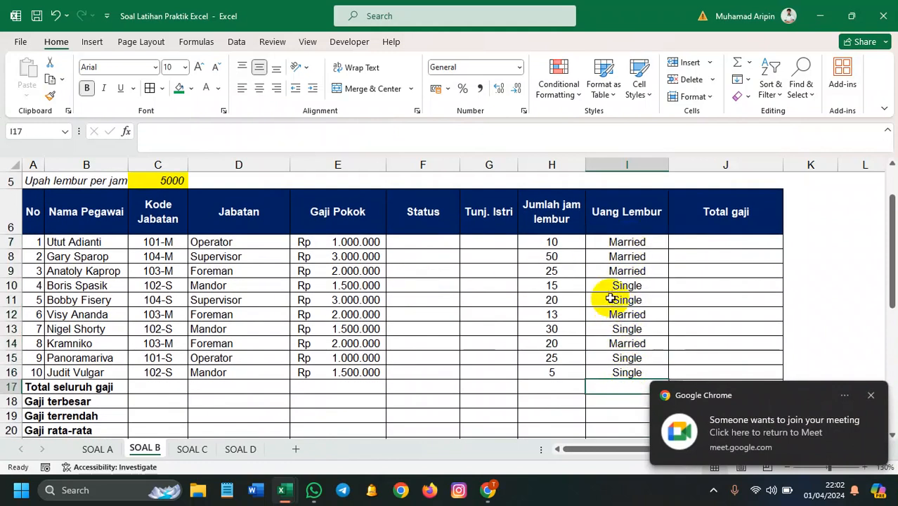
click(870, 395)
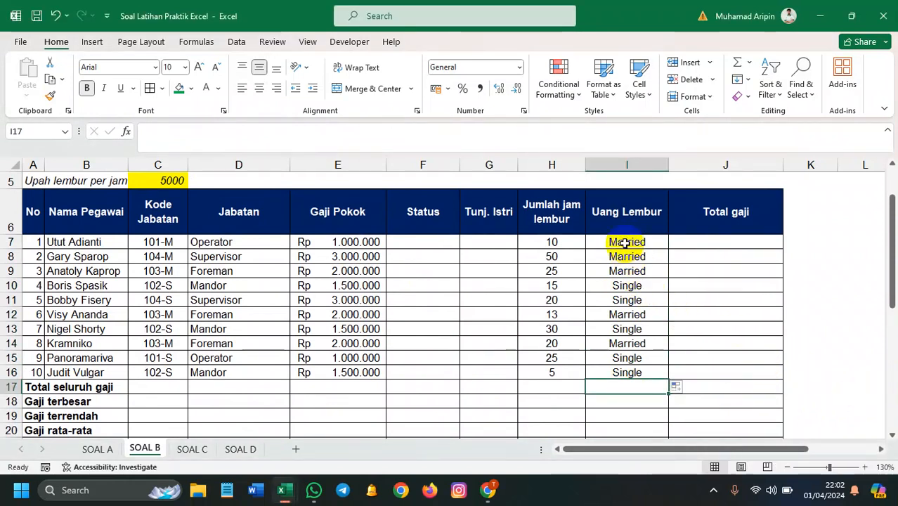
- Move the Married/Single formulas from I7:I16 into the Status column at F7:F16
drag(625, 243, 627, 371)
click(731, 344)
drag(625, 240, 617, 371)
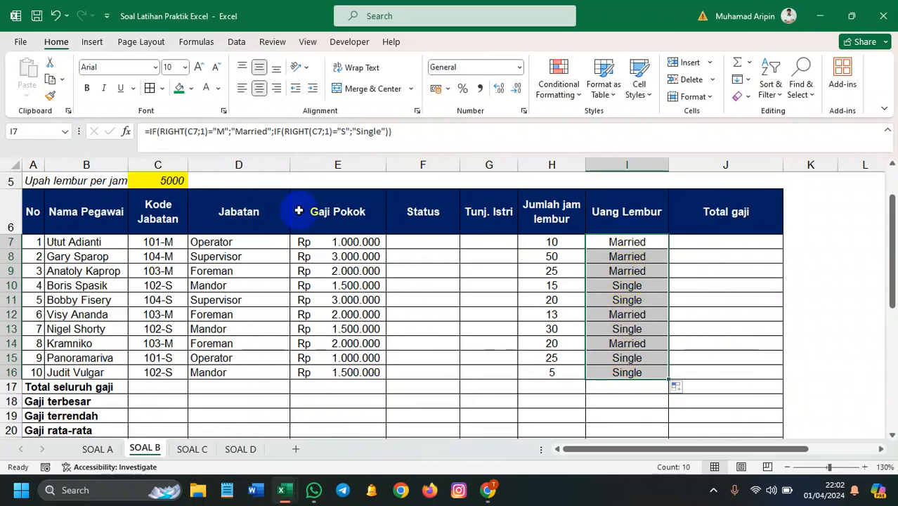
click(610, 240)
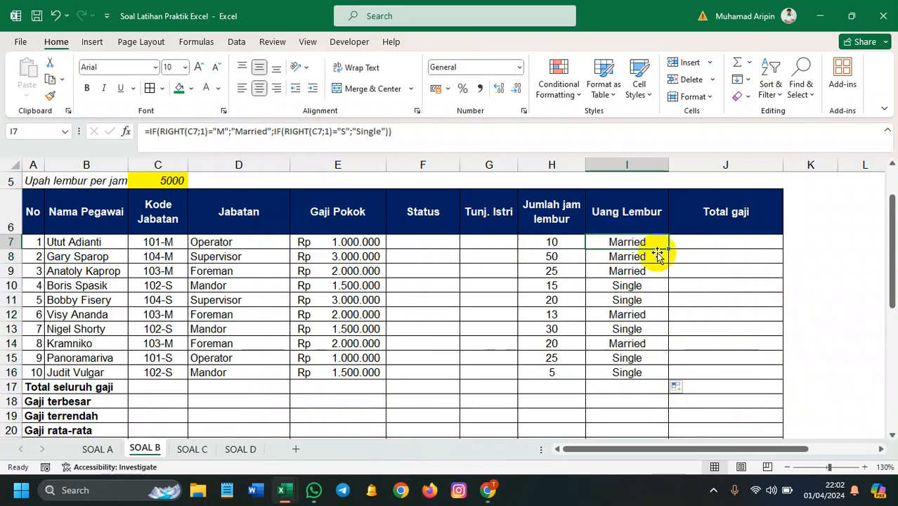
drag(643, 241, 626, 371)
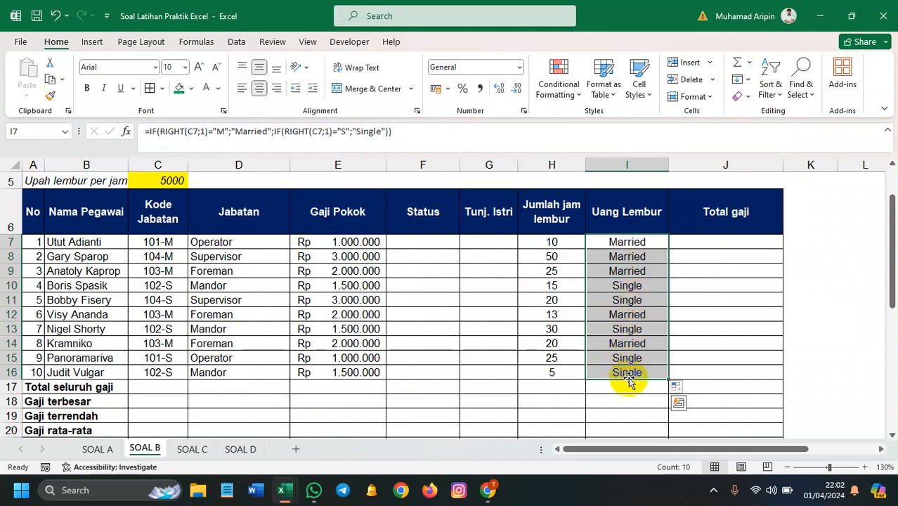
drag(628, 380, 427, 371)
drag(620, 245, 601, 368)
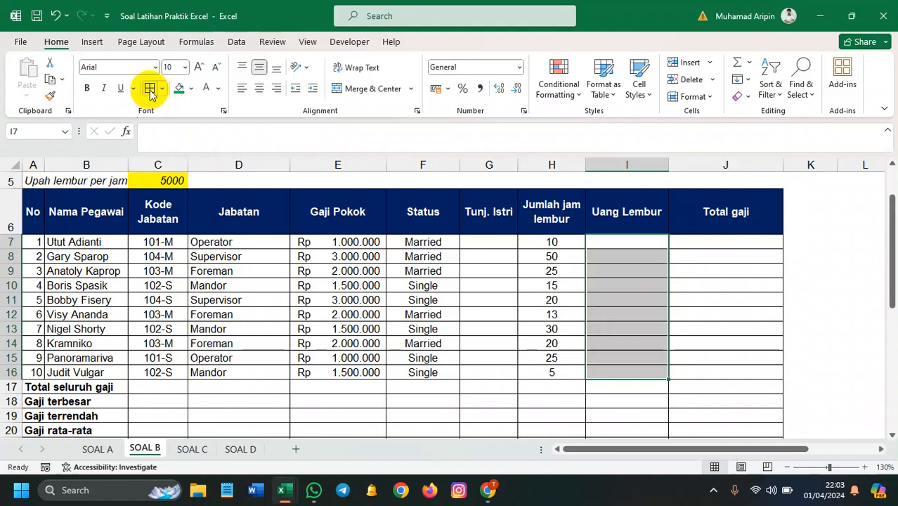
click(630, 298)
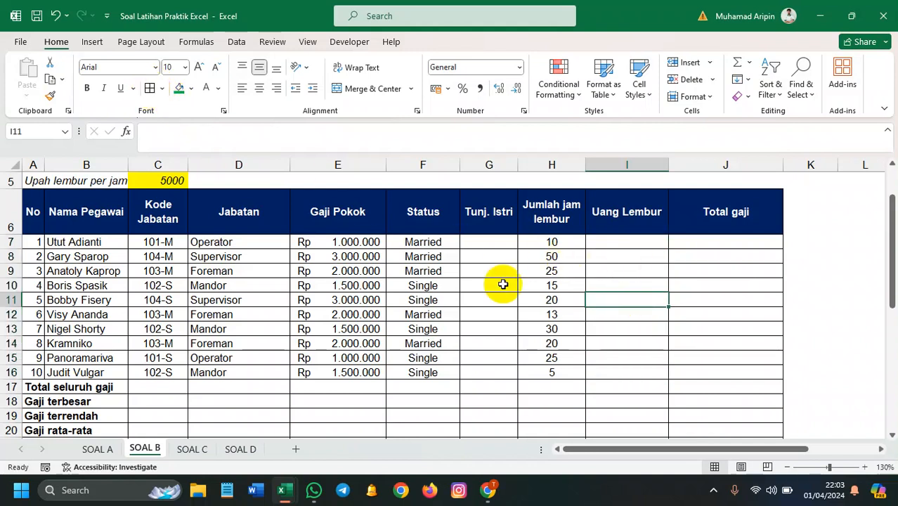
- Left-align the Status entries in F7:F16
drag(414, 242, 420, 366)
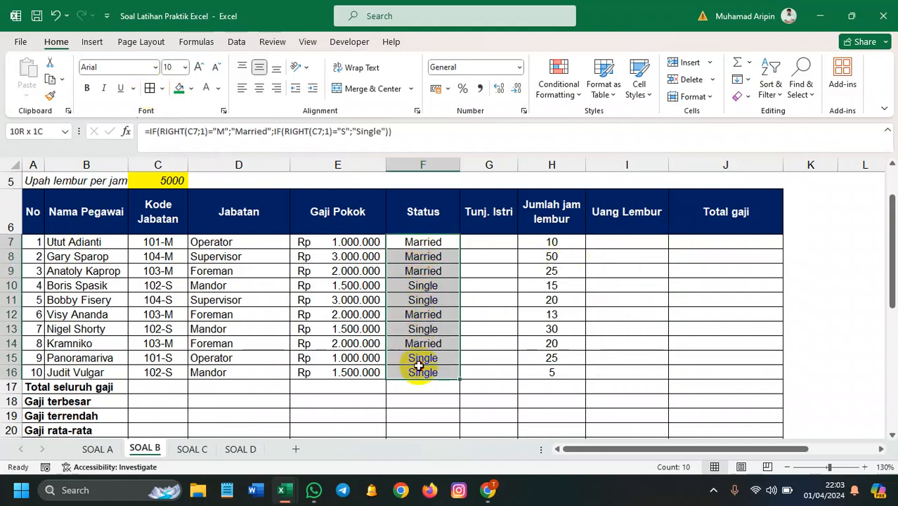
click(241, 89)
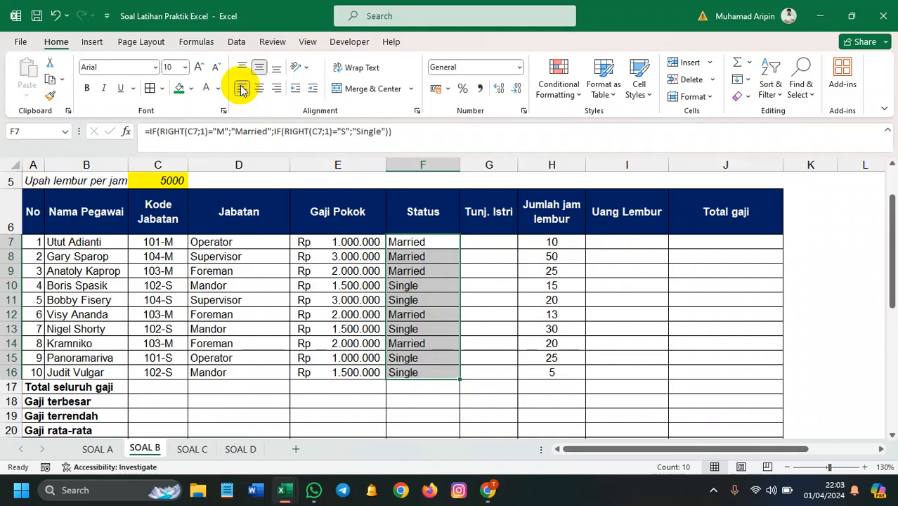
drag(400, 241, 399, 384)
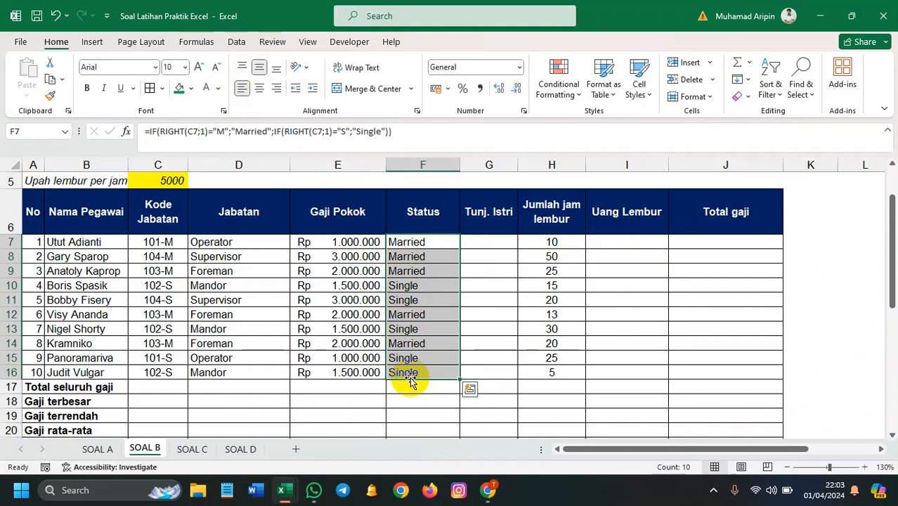
click(429, 288)
drag(427, 244, 411, 376)
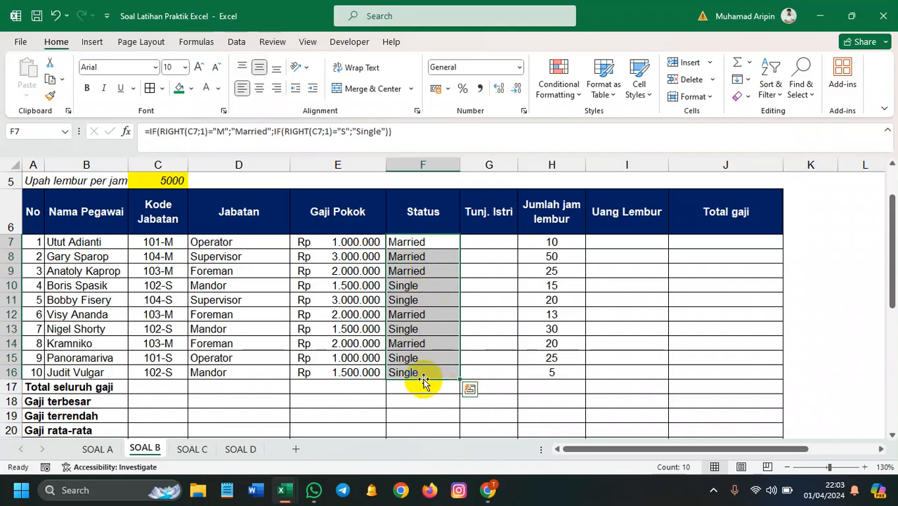
drag(426, 378, 437, 309)
- Widen the Tunj. Istri column slightly
scroll(437, 309, up, 2)
scroll(439, 310, down, 1)
click(511, 270)
drag(520, 166, 532, 167)
scroll(501, 257, down, 3)
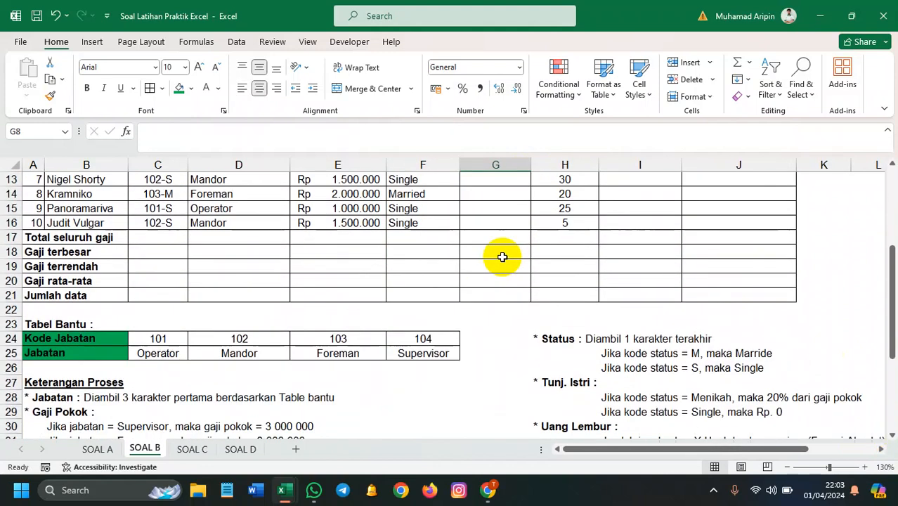
scroll(502, 260, down, 1)
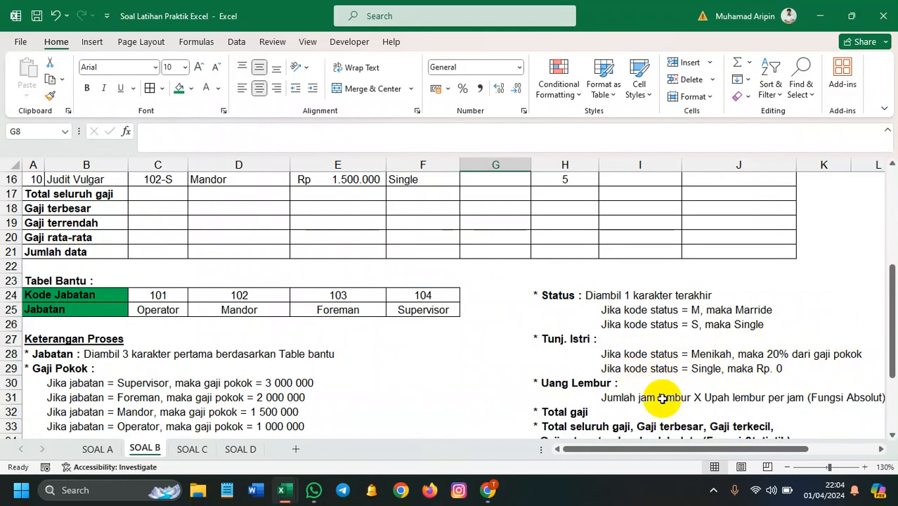
scroll(712, 351, up, 5)
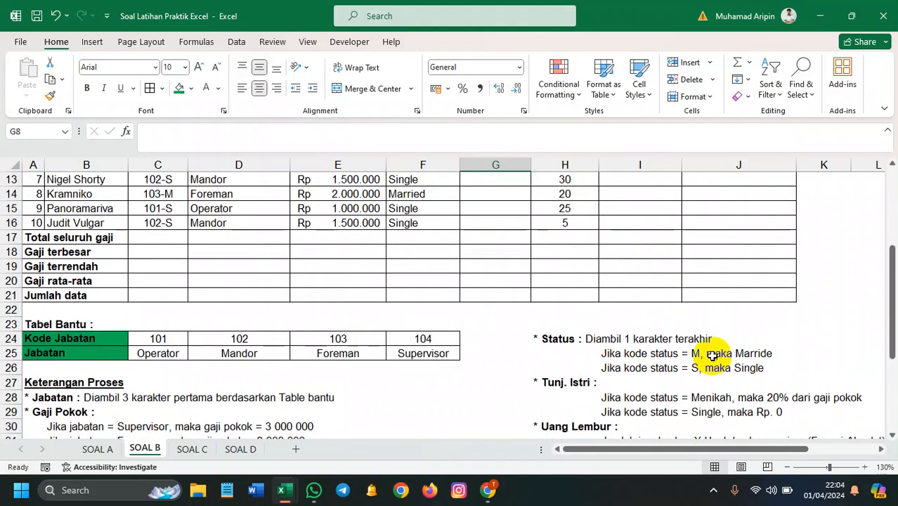
click(497, 304)
text(=IF()
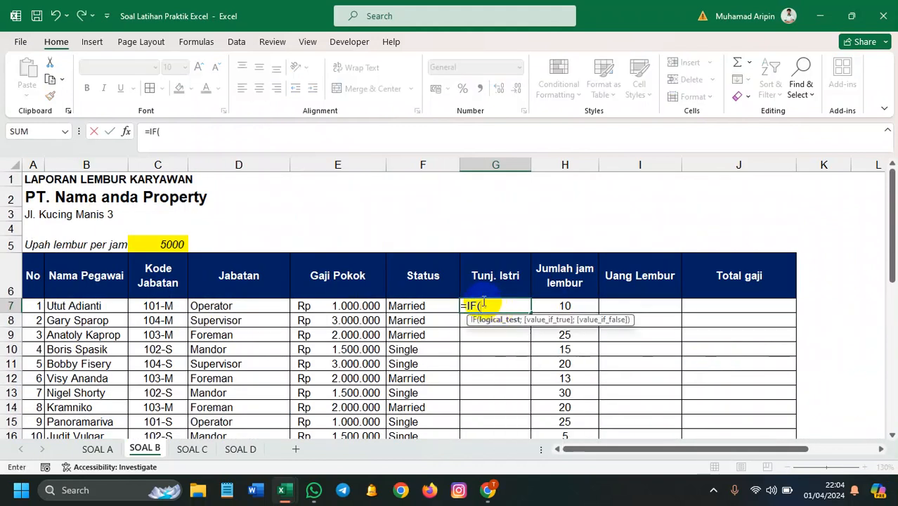
click(437, 307)
text(=)
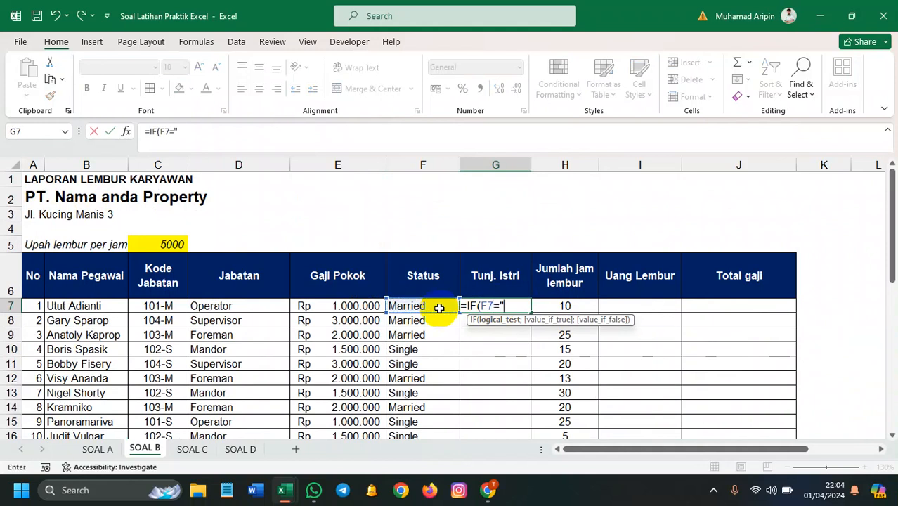
scroll(439, 307, down, 4)
scroll(690, 369, down, 2)
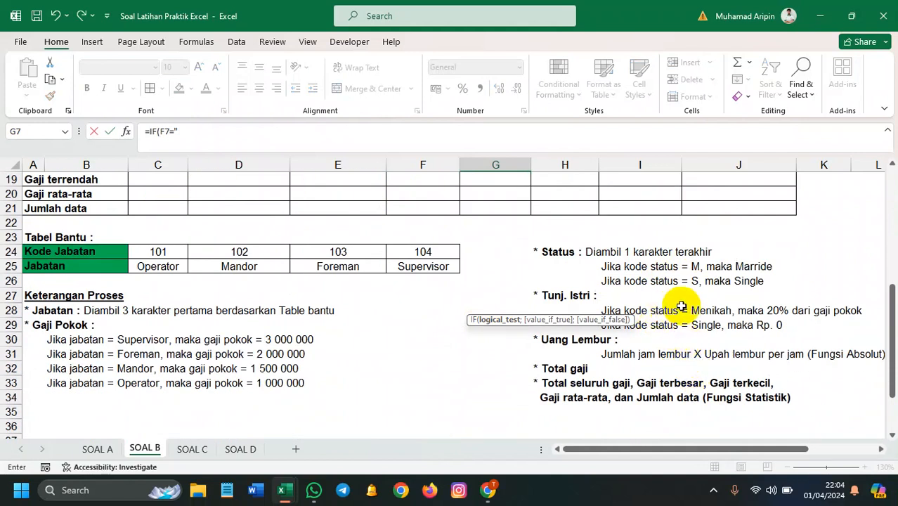
scroll(710, 304, up, 4)
scroll(706, 303, down, 1)
scroll(705, 303, up, 3)
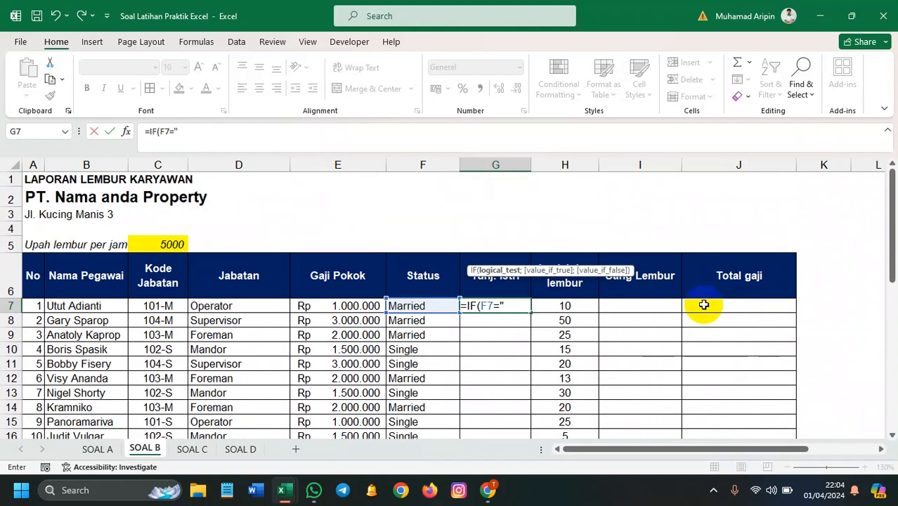
text(Menikah)
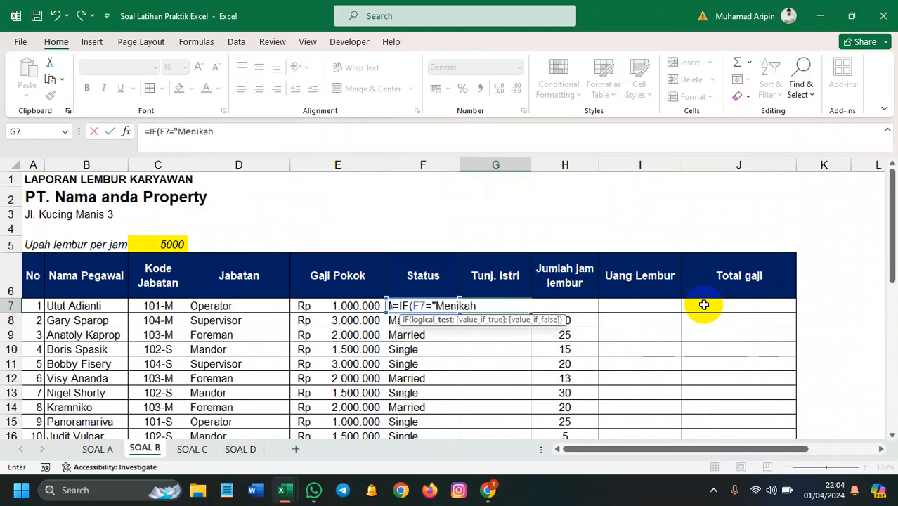
key(BackSpace)
key(BackSpace)
key(BackSpace)
key(BackSpace)
key(BackSpace)
key(BackSpace)
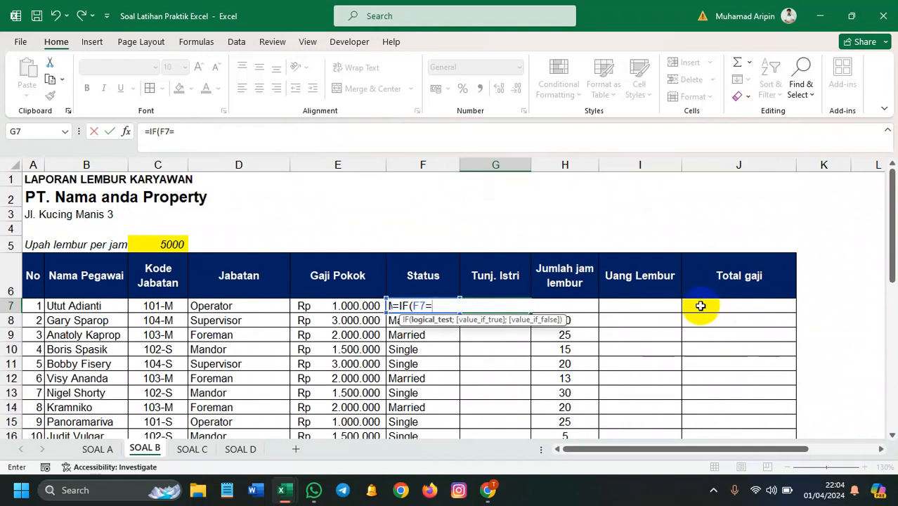
key(Escape)
- Start an IF formula in G7 that tests F7="Married" and returns 20%*E7 as the wife allowance
double_click(506, 306)
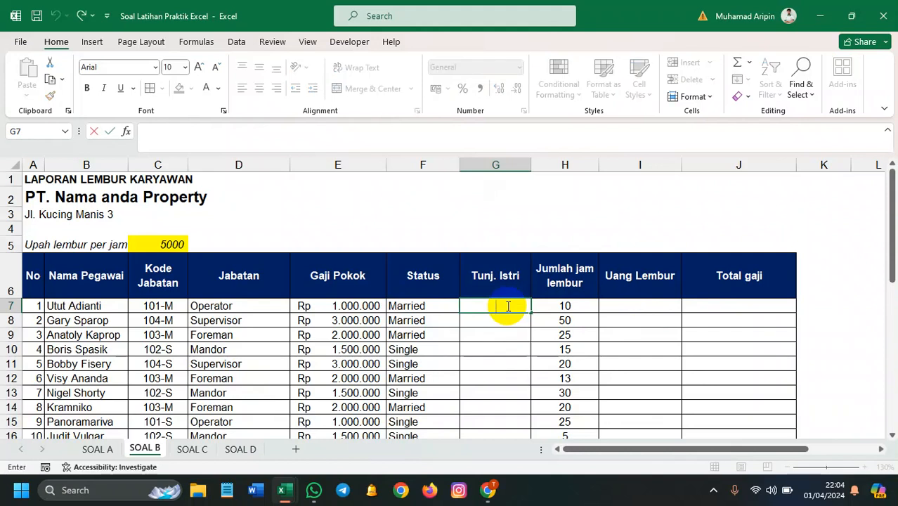
text(=)
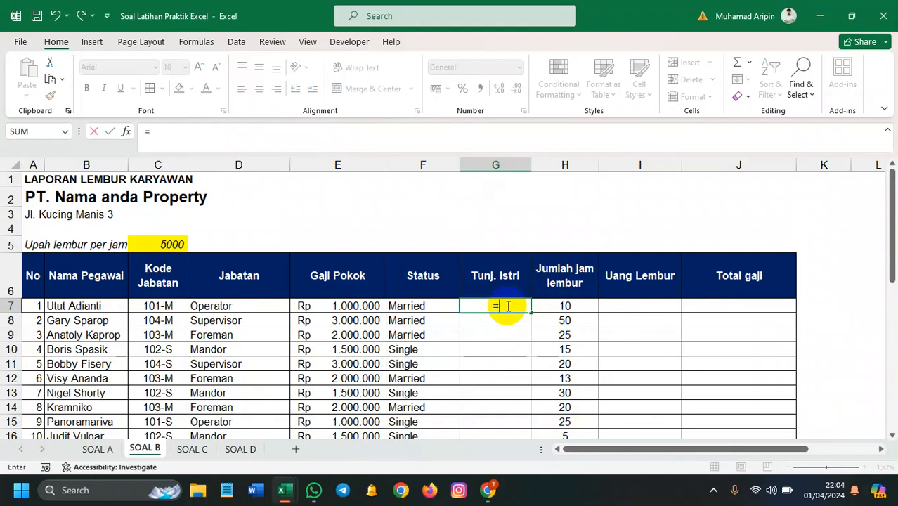
text(if)
key(Tab)
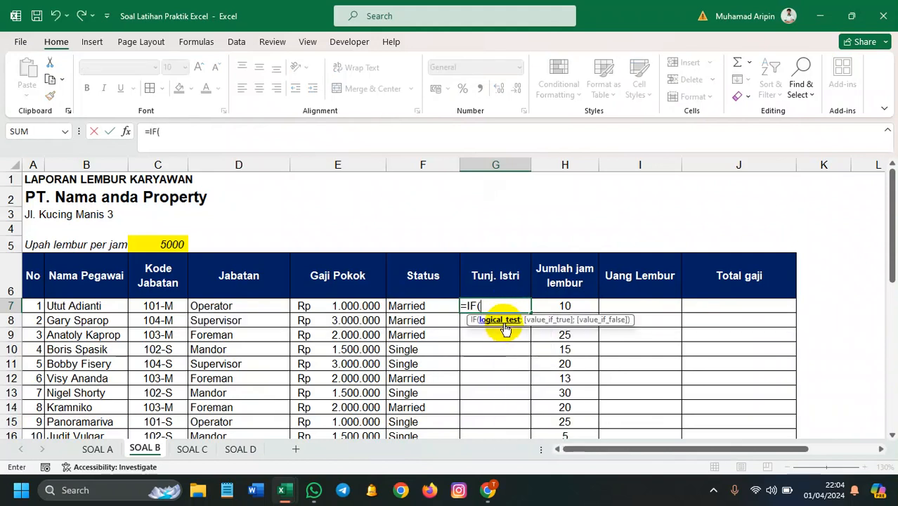
click(424, 311)
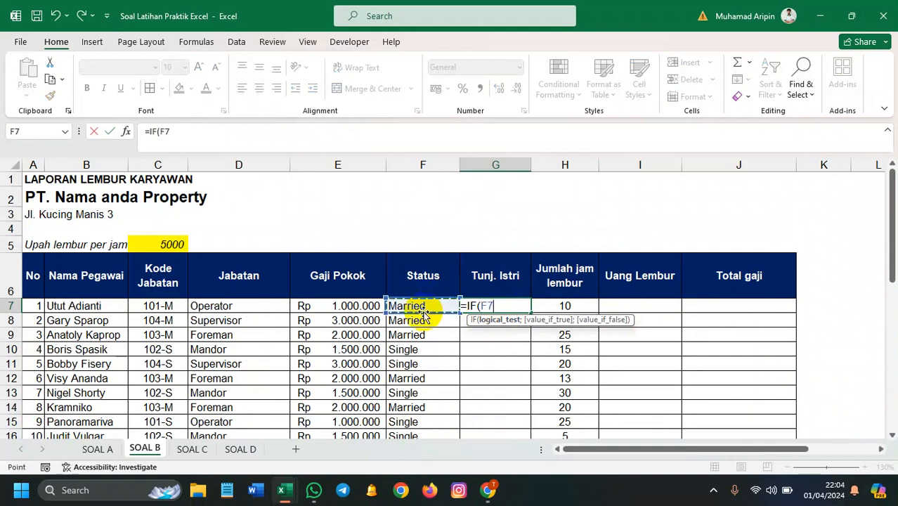
text(="M)
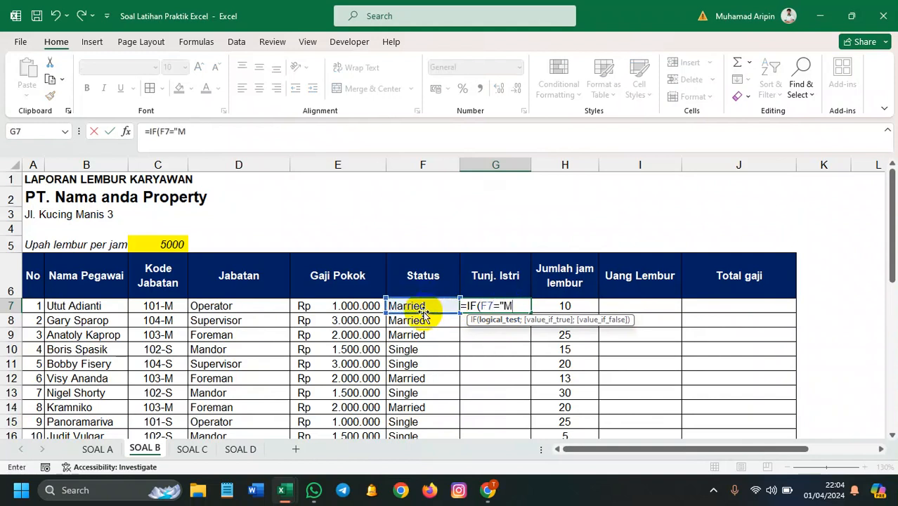
text(arried";)
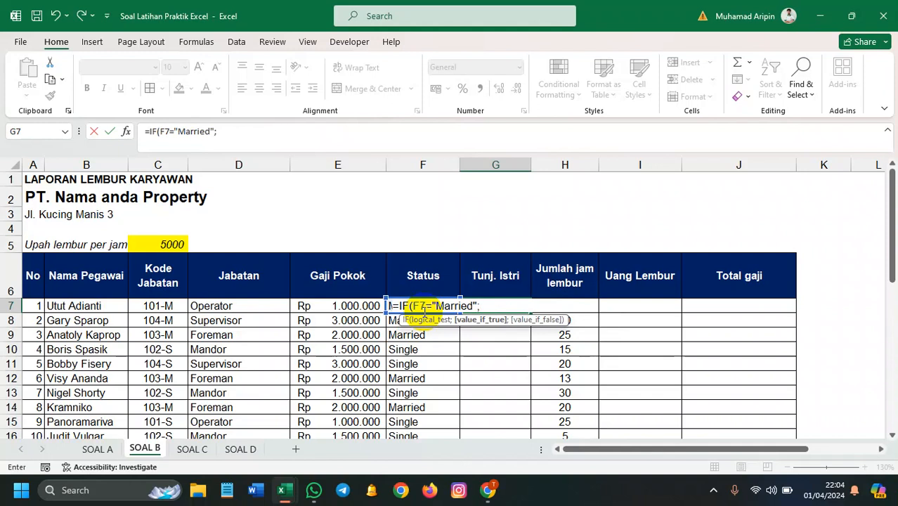
text(20%*)
click(351, 302)
- Complete the G7 formula with a nested IF returning 0%*E7 when F7="Single", close both parentheses, and enter it
text(;Ifq)
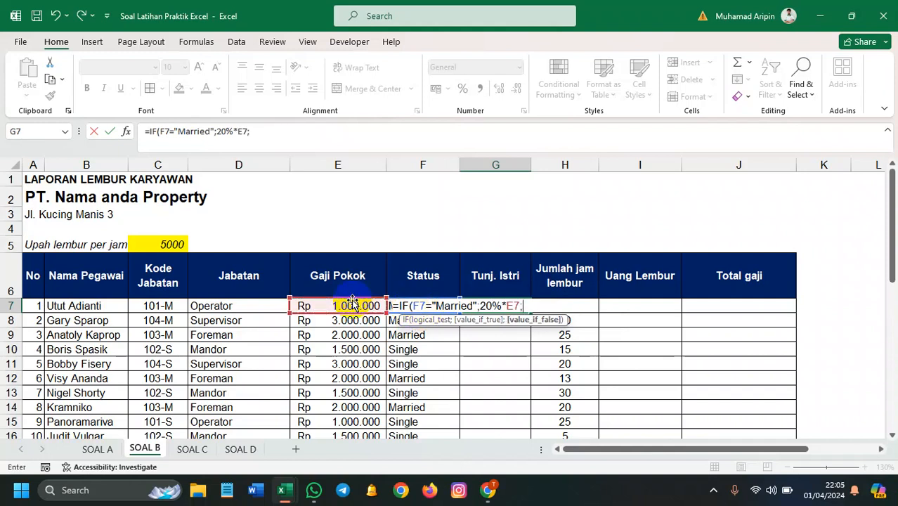
key(BackSpace)
key(Tab)
click(415, 321)
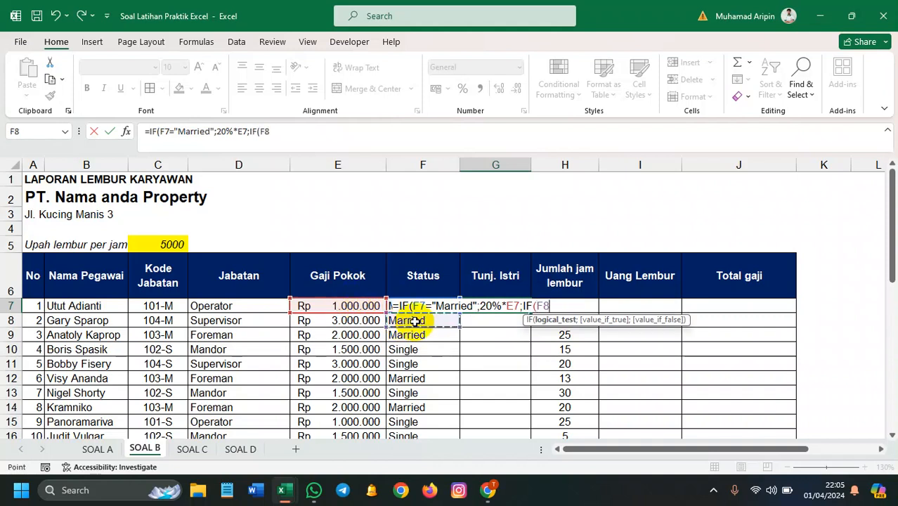
key(Up)
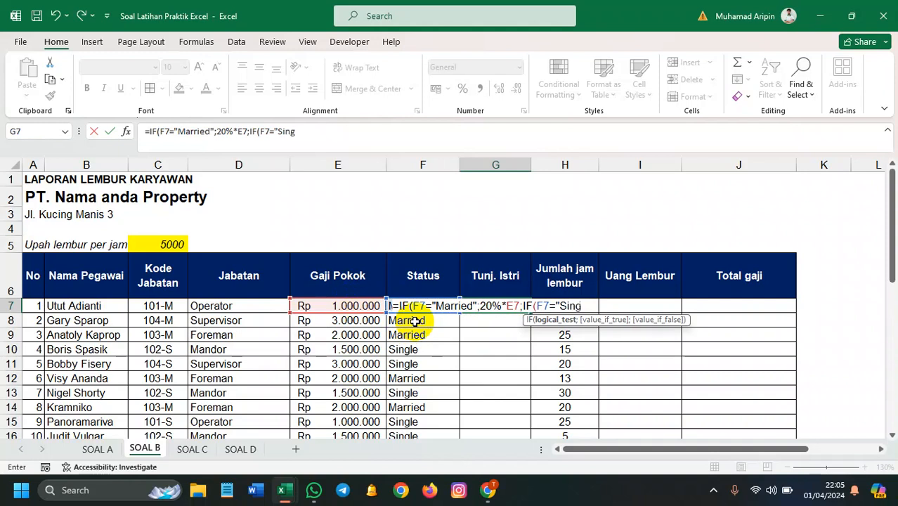
text(="Single";)
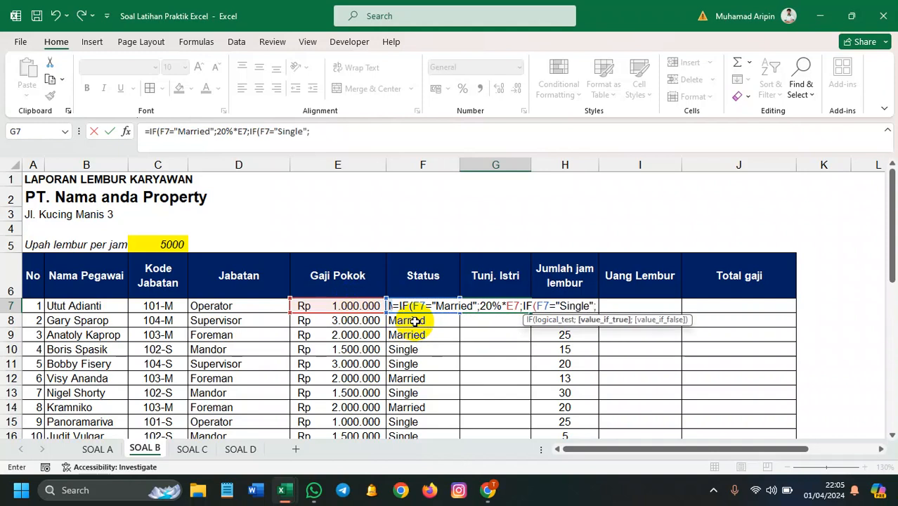
text(0%*)
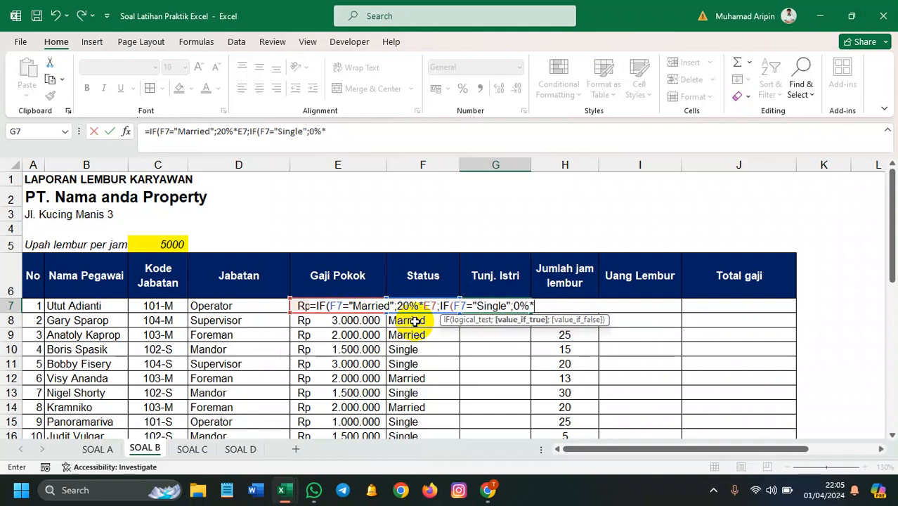
click(306, 319)
key(Up)
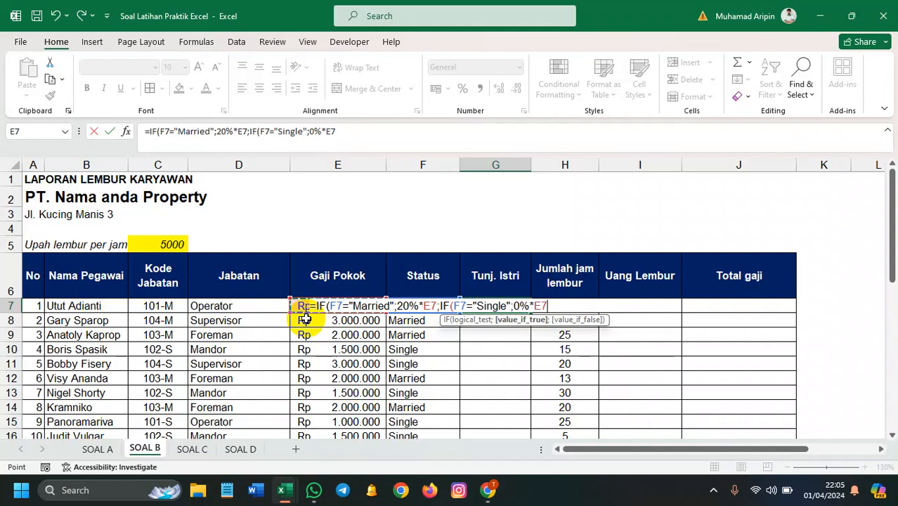
text())
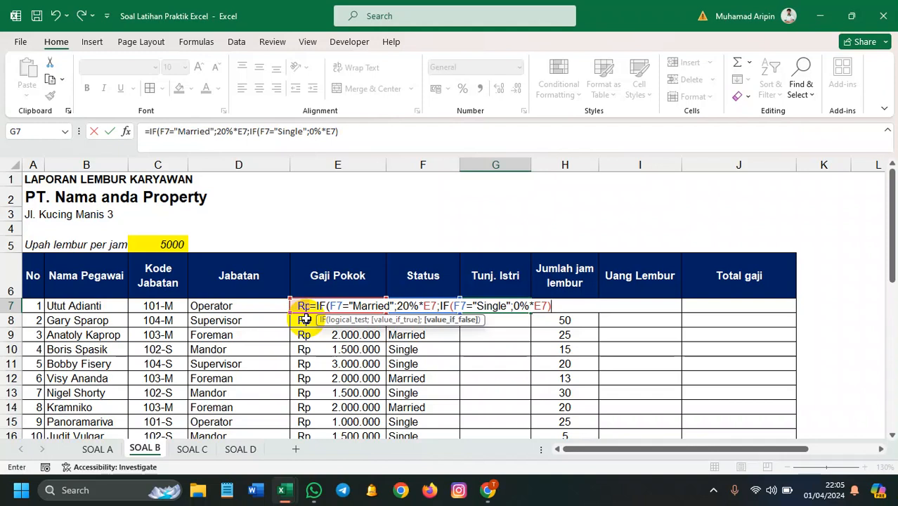
text())
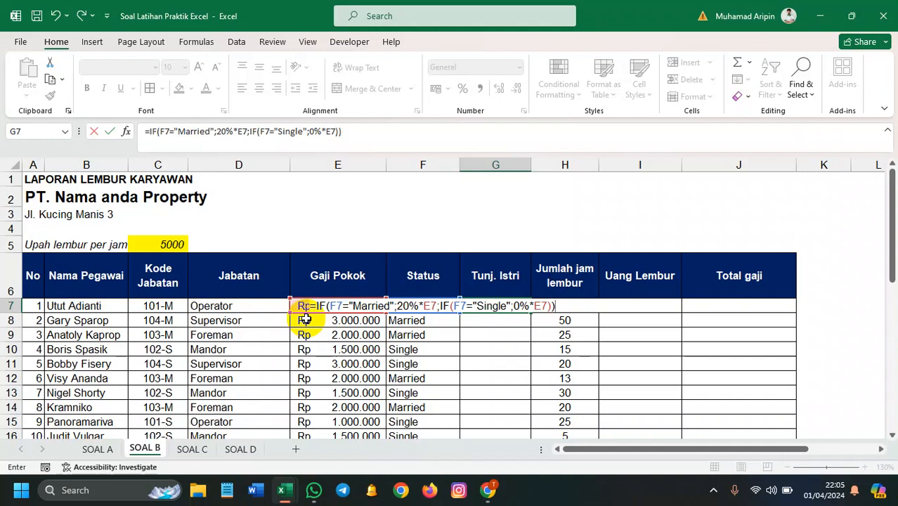
key(Return)
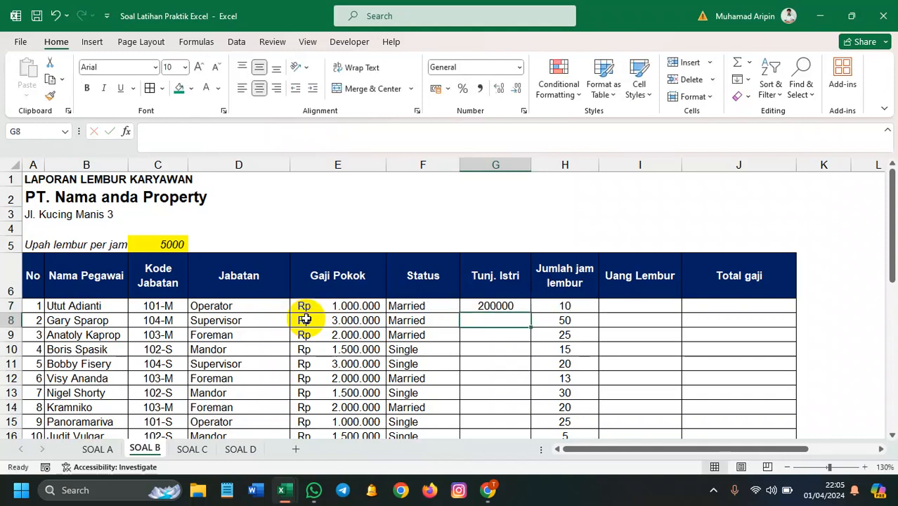
- Fill the Tunj. Istri formula from G7 down to G16
scroll(491, 293, down, 1)
click(515, 260)
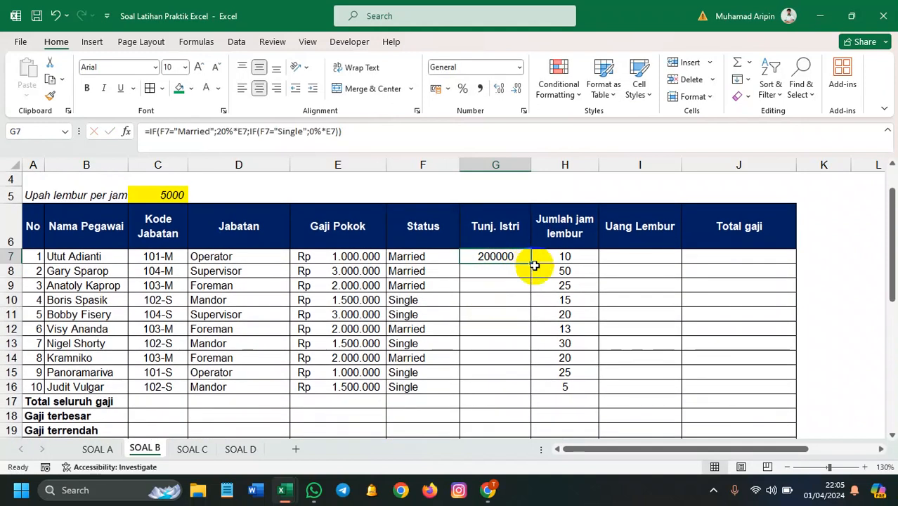
drag(532, 266, 523, 395)
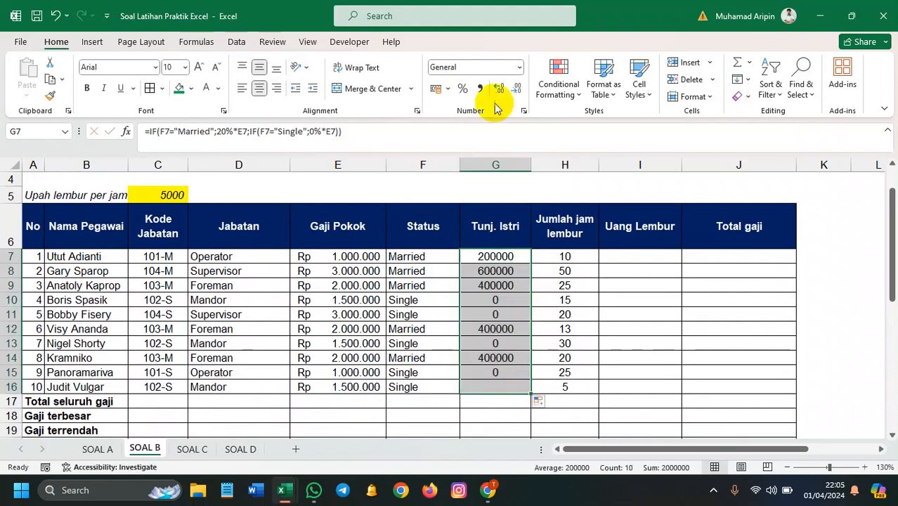
- Apply the Accounting number format to the Tunj. Istri values in G7:G16
click(518, 68)
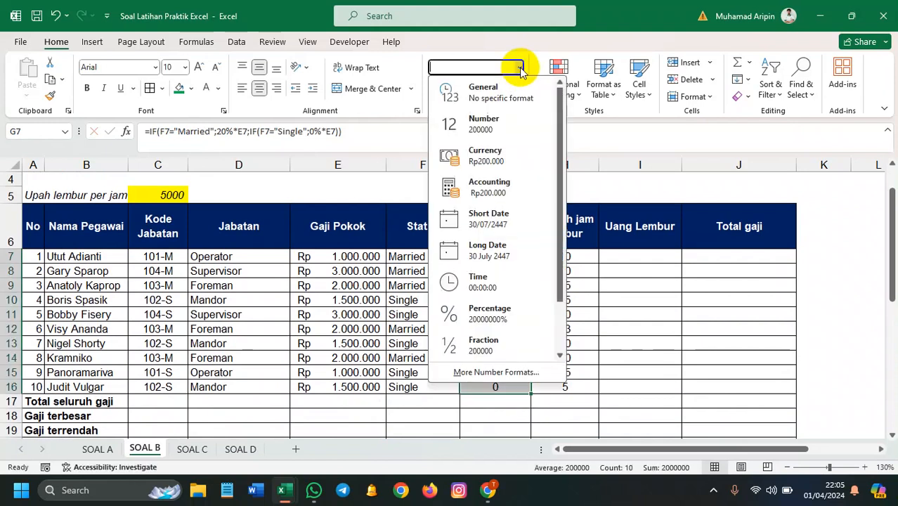
click(504, 194)
click(592, 284)
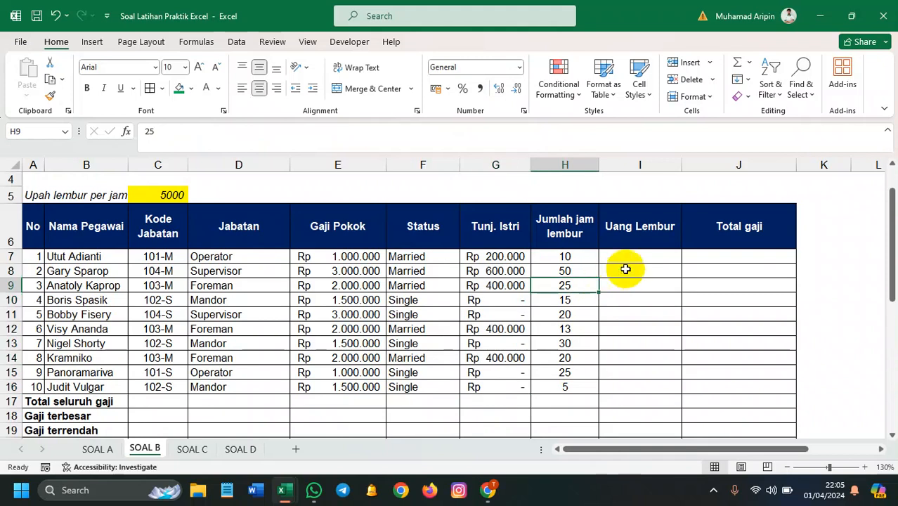
- Enter =H7*$C$5 in I7 to calculate Uang Lembur from the overtime hours and the fixed hourly rate
scroll(626, 271, down, 3)
scroll(626, 270, down, 3)
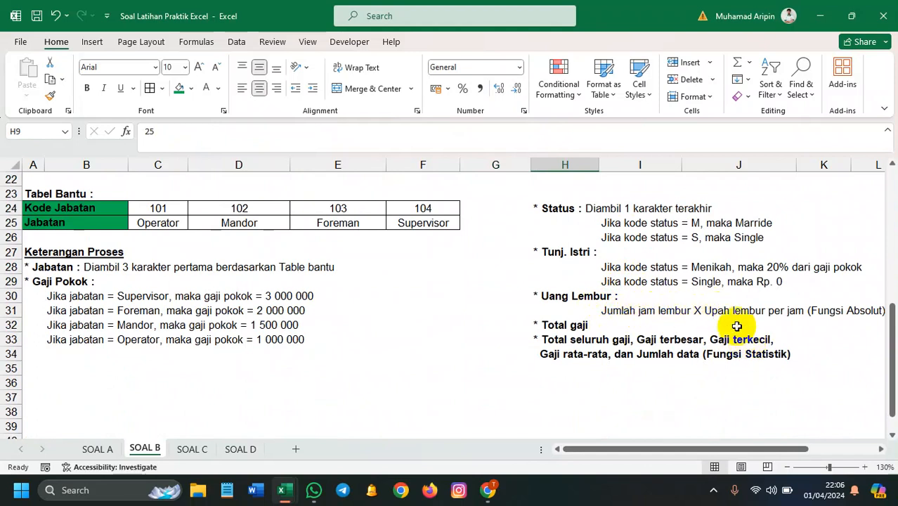
scroll(736, 326, up, 6)
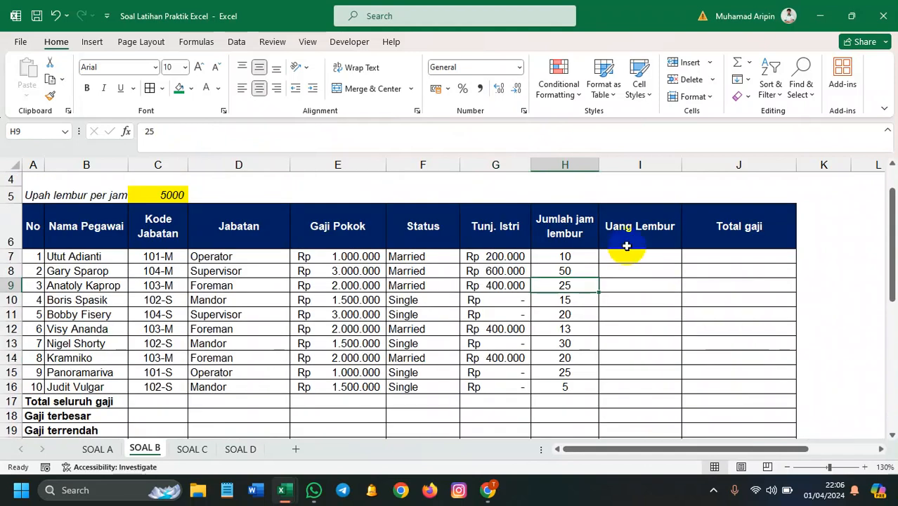
click(626, 256)
text(=)
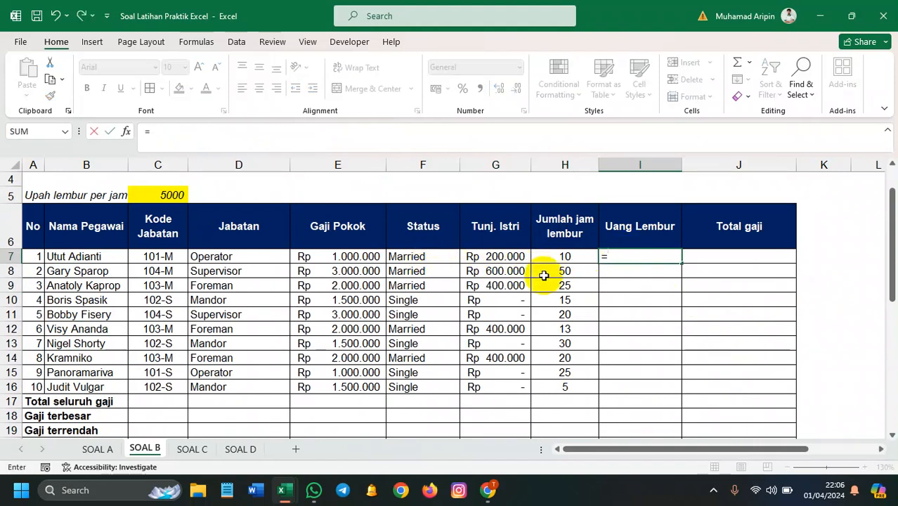
scroll(544, 275, down, 1)
scroll(562, 253, up, 2)
click(570, 306)
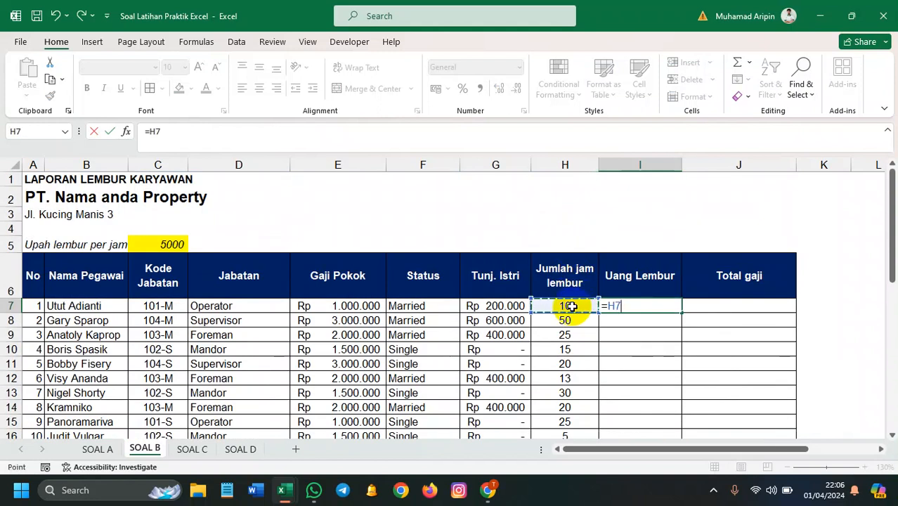
click(175, 245)
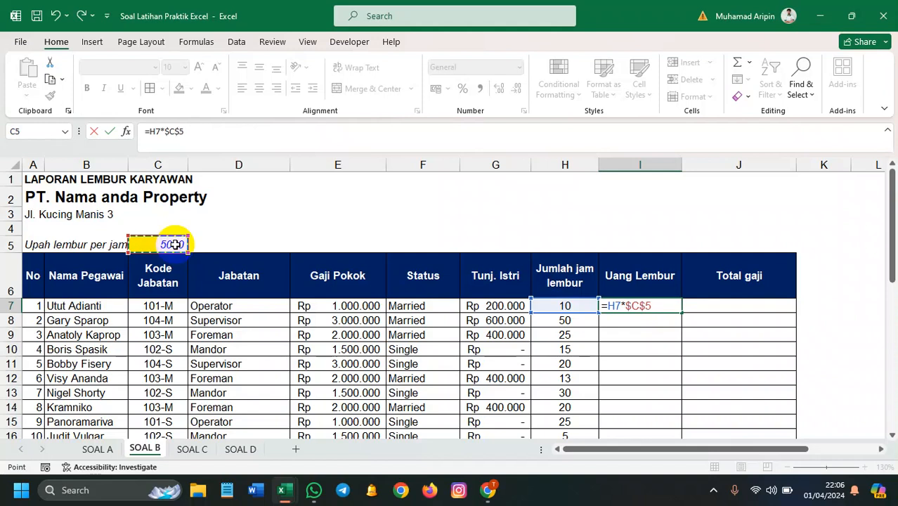
key(Return)
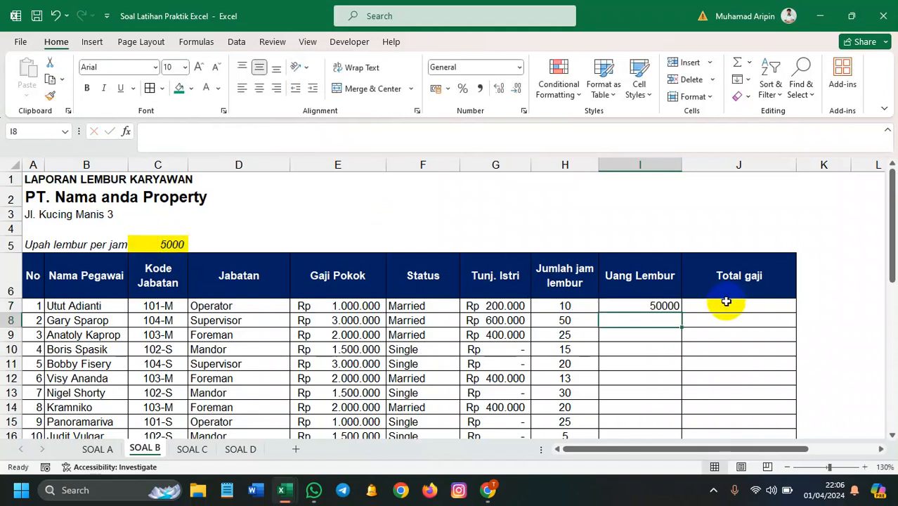
- Fill the Uang Lembur formula from I7 down to I16 and apply the Accounting number format
click(662, 306)
drag(684, 314, 665, 374)
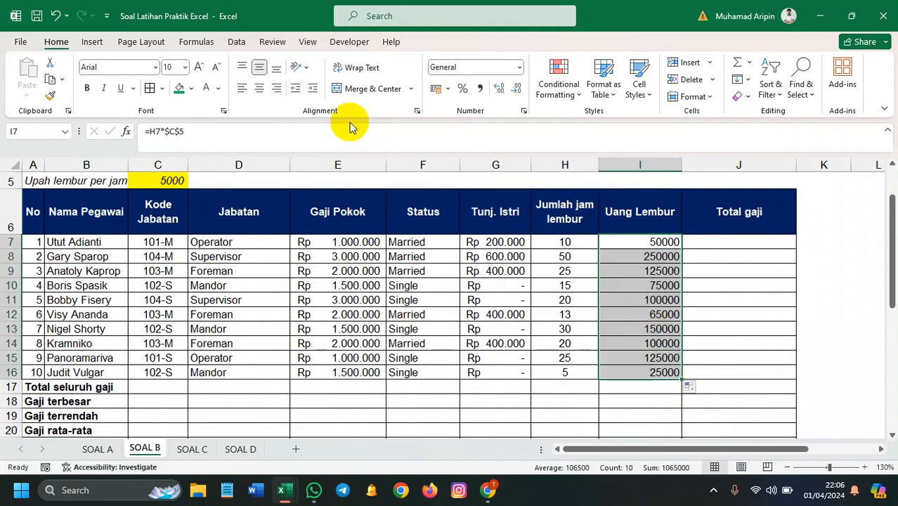
click(519, 67)
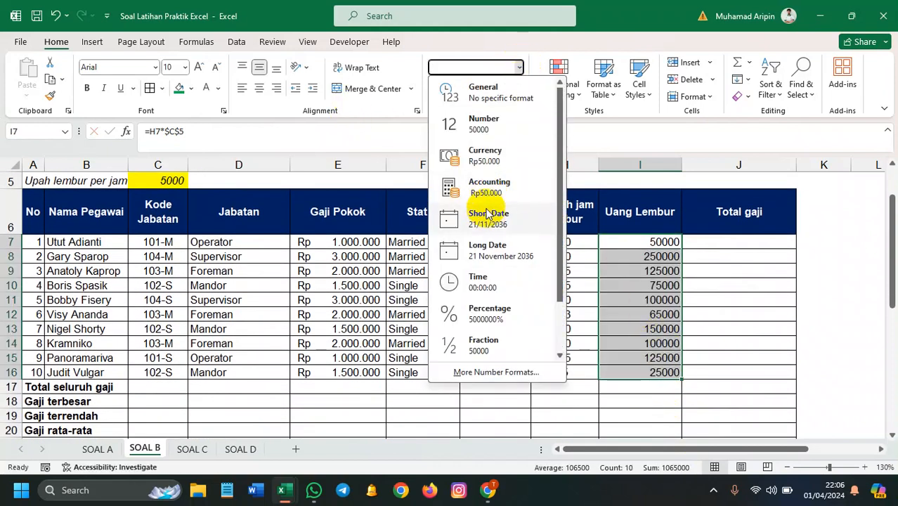
click(483, 184)
- Enter =E7+G7+I7 in J7 for Total gaji and fill it down to J16
click(714, 242)
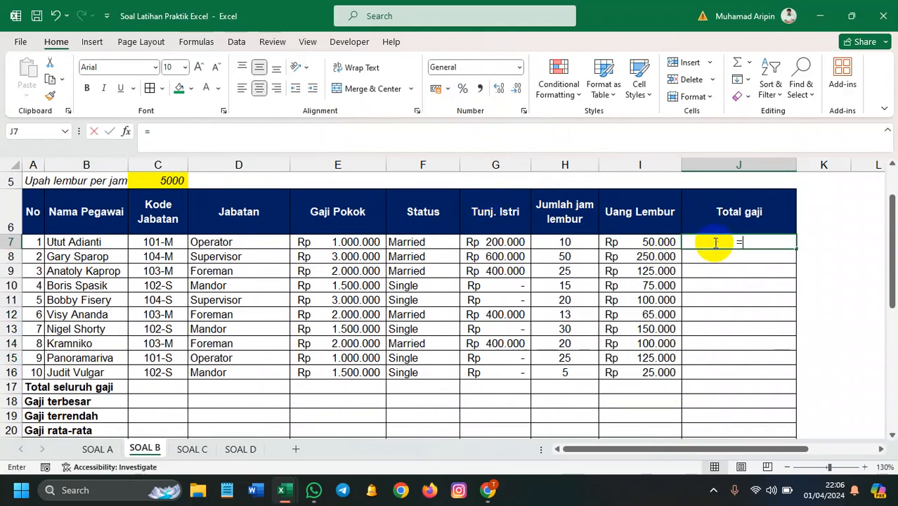
text(=)
click(330, 243)
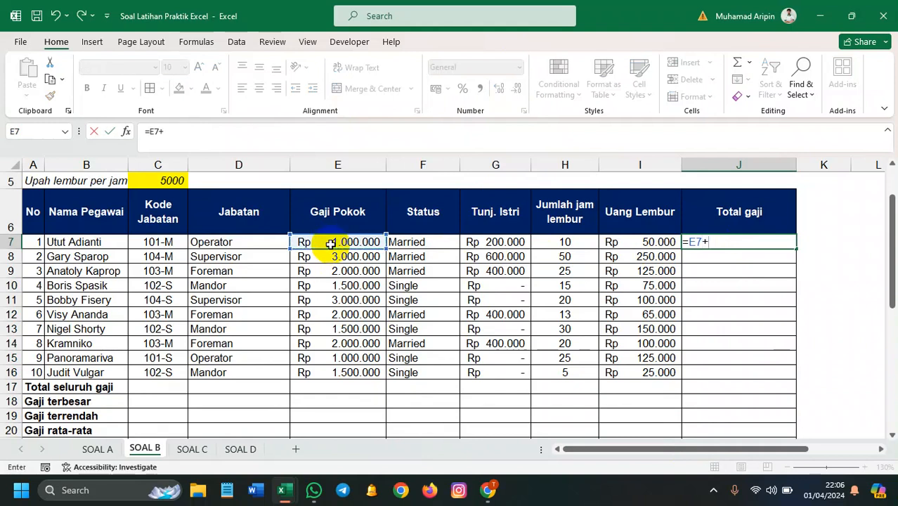
click(478, 242)
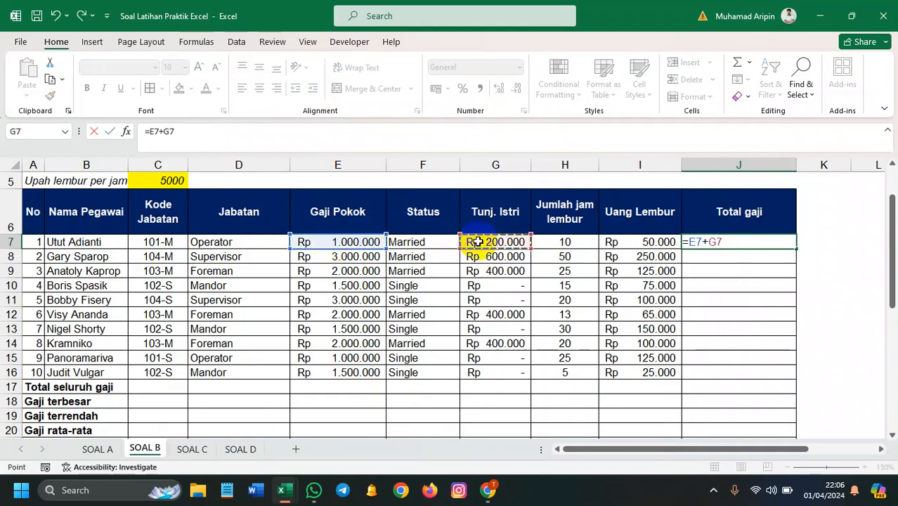
text(+)
click(625, 241)
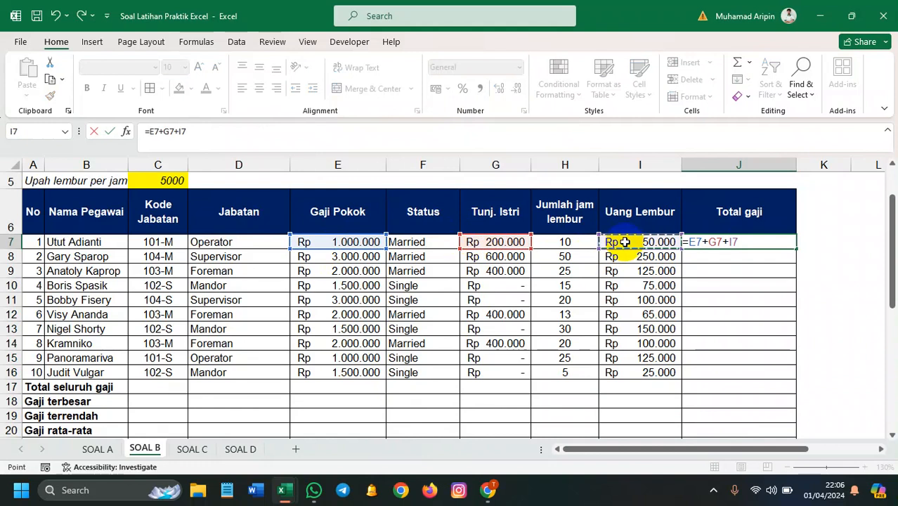
key(Return)
click(773, 242)
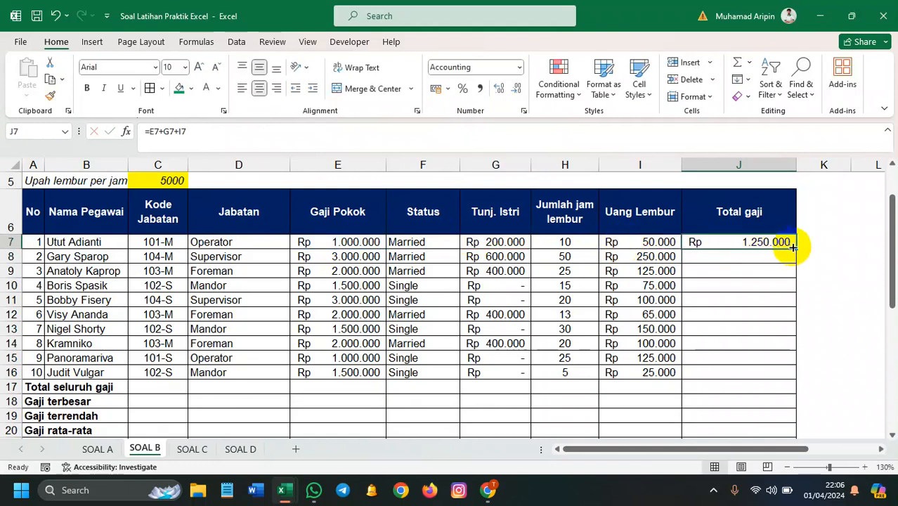
drag(796, 248, 782, 374)
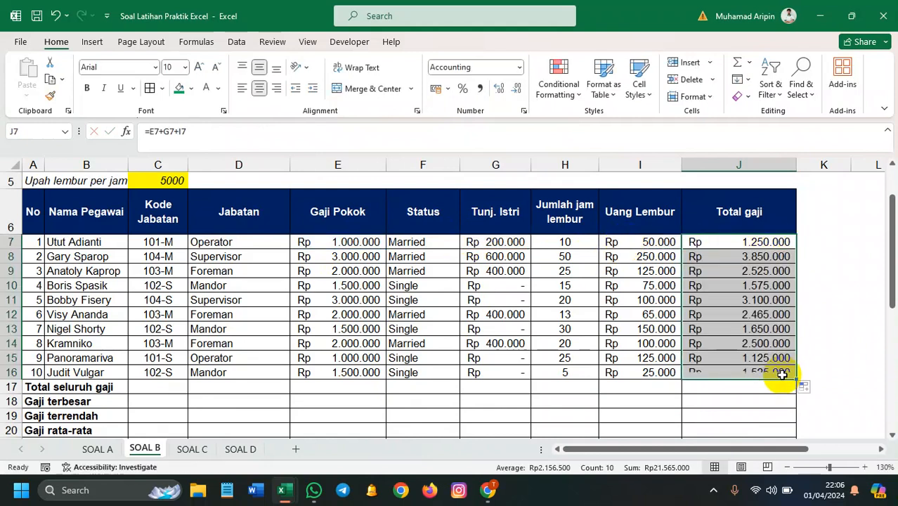
- Merge and center the Total seluruh gaji and Gaji terbesar labels across columns A to F in rows 17 and 18
scroll(587, 374, down, 1)
scroll(587, 374, down, 1)
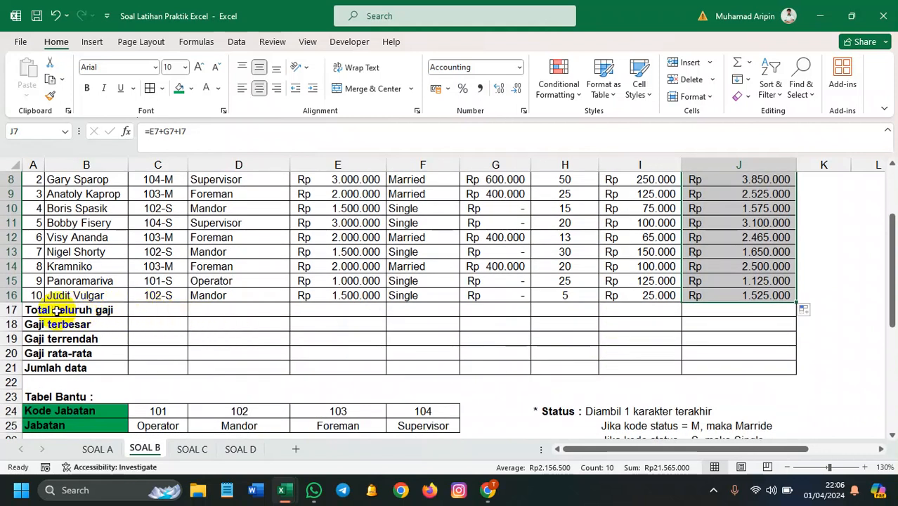
drag(35, 309, 228, 311)
scroll(372, 309, up, 2)
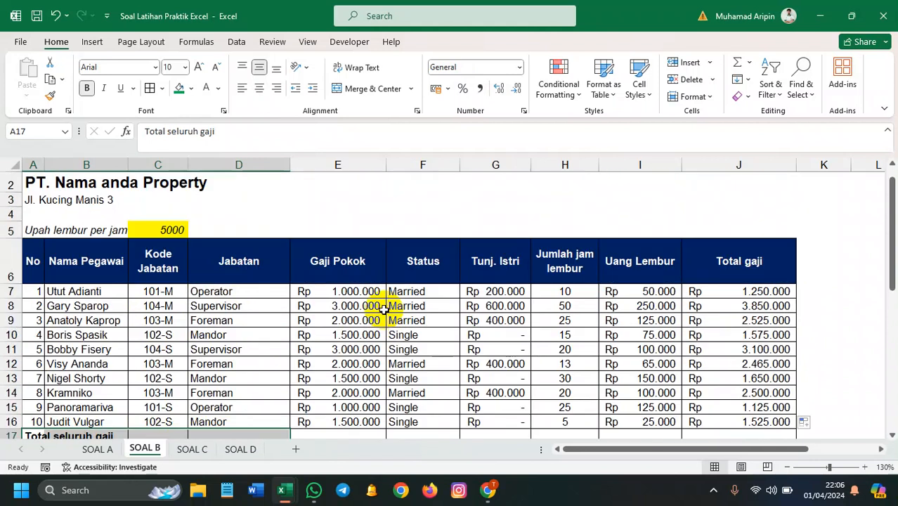
scroll(375, 309, down, 2)
scroll(253, 332, down, 1)
drag(34, 310, 416, 308)
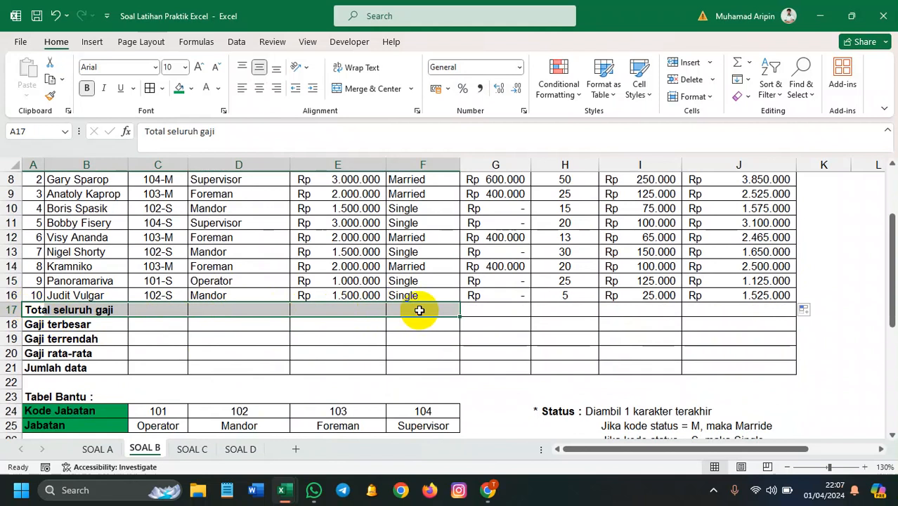
click(383, 92)
drag(30, 323, 451, 325)
click(365, 94)
- Merge and center the Gaji terrendah, Gaji rata-rata and Jumlah data labels across columns A to F in rows 19 to 21
drag(60, 338, 422, 338)
click(344, 89)
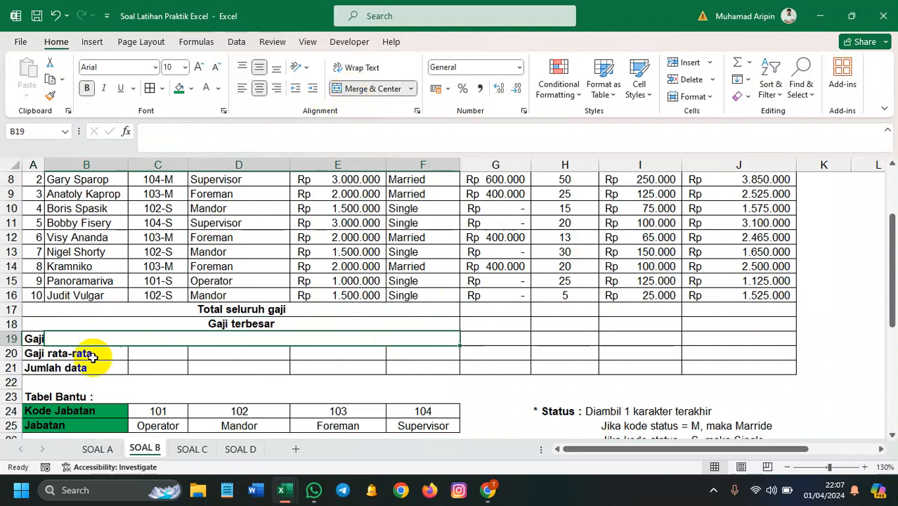
drag(34, 339, 423, 338)
click(371, 89)
click(371, 89)
drag(40, 351, 422, 353)
click(364, 96)
drag(60, 367, 389, 362)
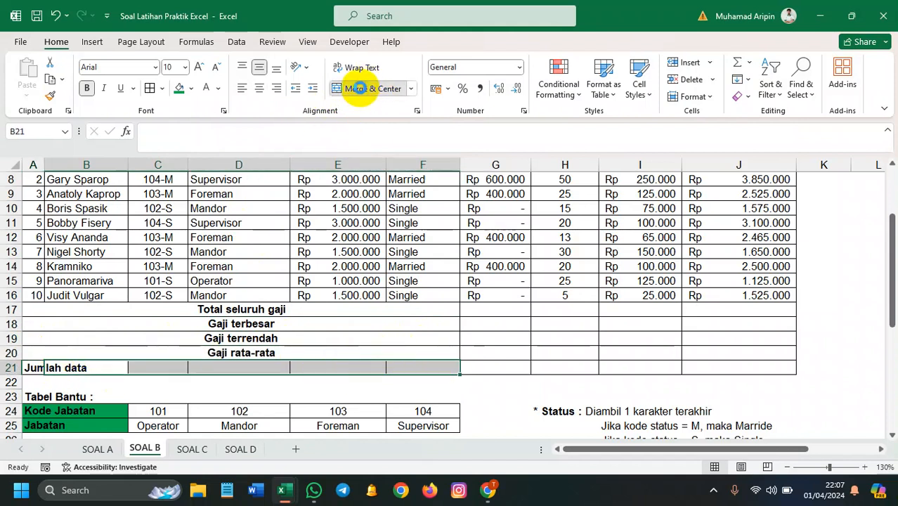
click(355, 89)
drag(30, 367, 390, 373)
click(357, 92)
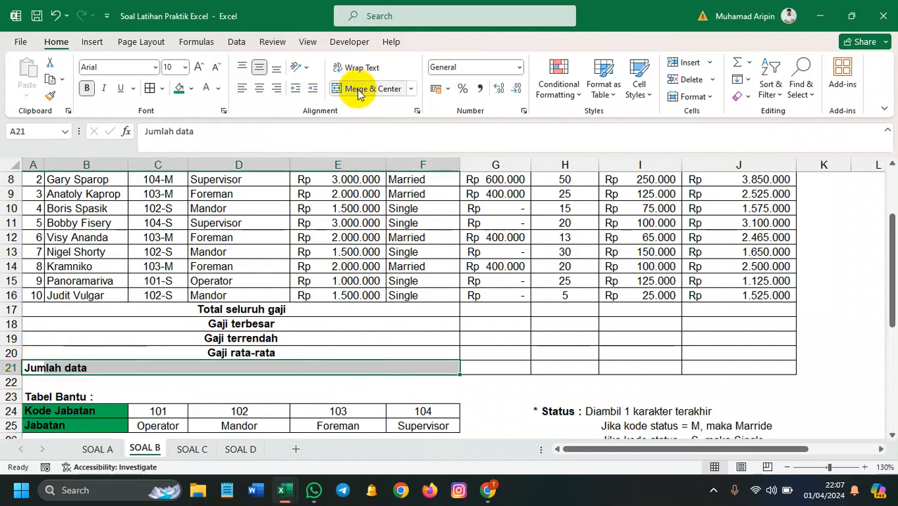
click(353, 89)
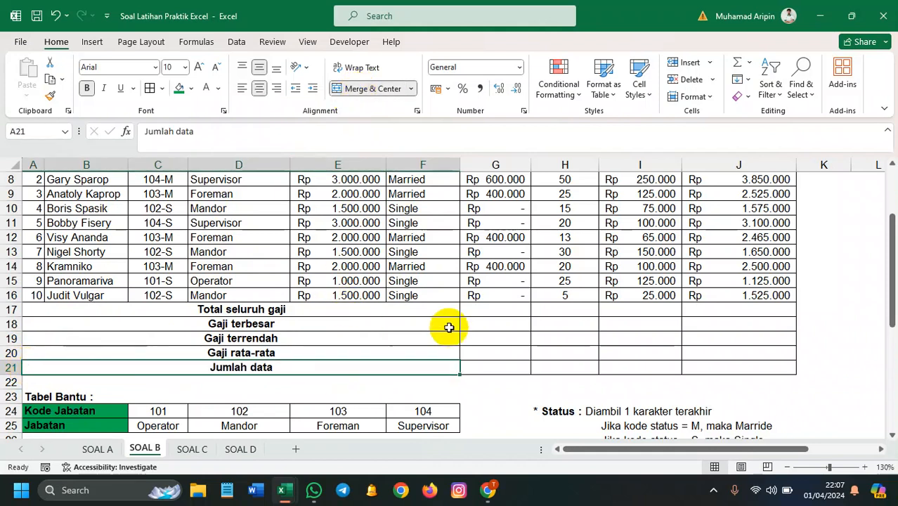
- Format the merged summary labels in rows 17 to 21 with dark blue fill, white text and right alignment
drag(436, 314, 417, 366)
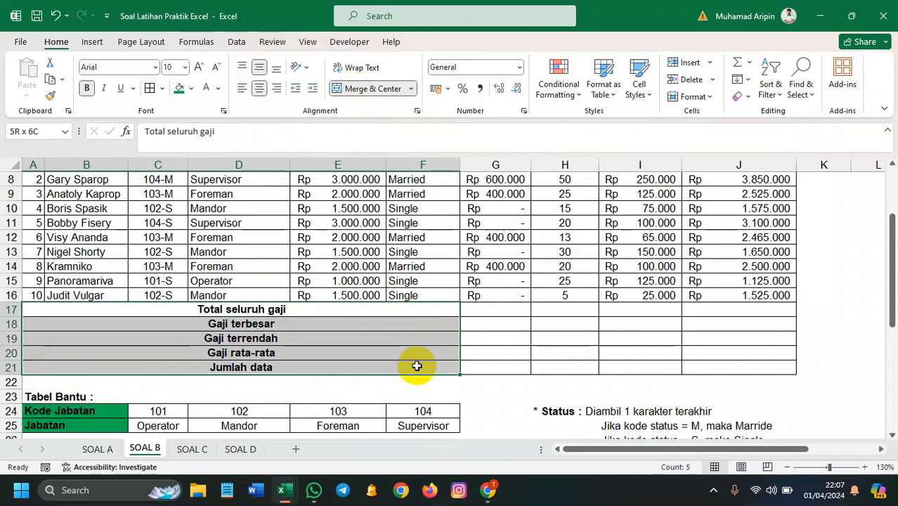
click(191, 88)
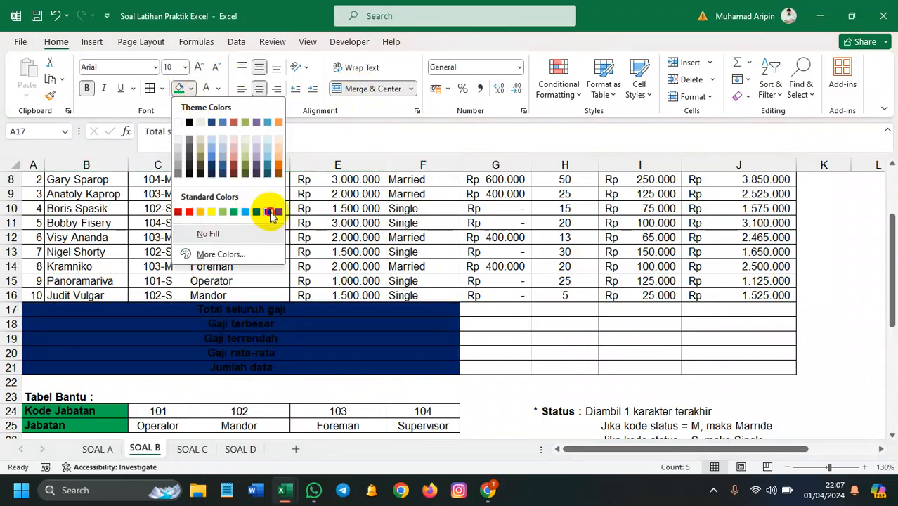
click(267, 212)
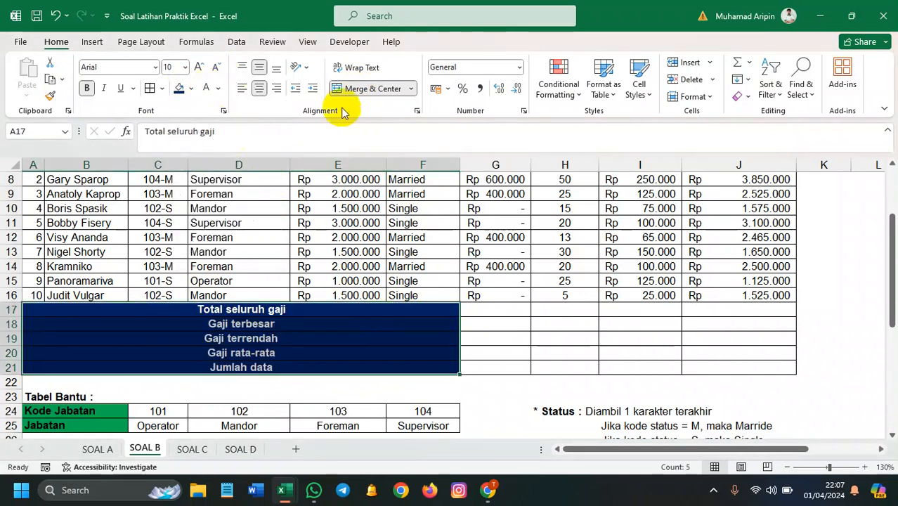
click(276, 88)
scroll(467, 302, up, 3)
scroll(467, 302, down, 3)
scroll(470, 306, up, 1)
scroll(470, 309, up, 2)
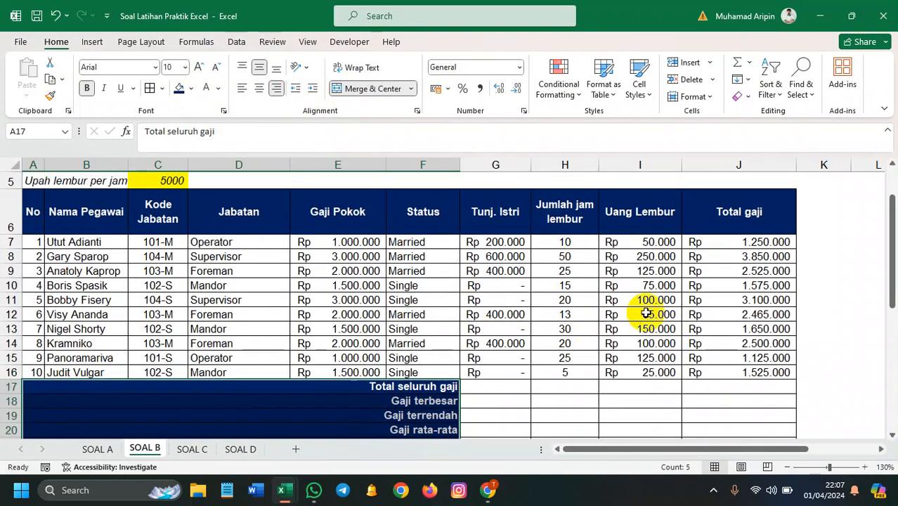
- Select the whole SOAL B sheet and set its font to Tahoma
click(811, 286)
key(ctrl+a)
click(819, 333)
key(ctrl+a)
click(110, 65)
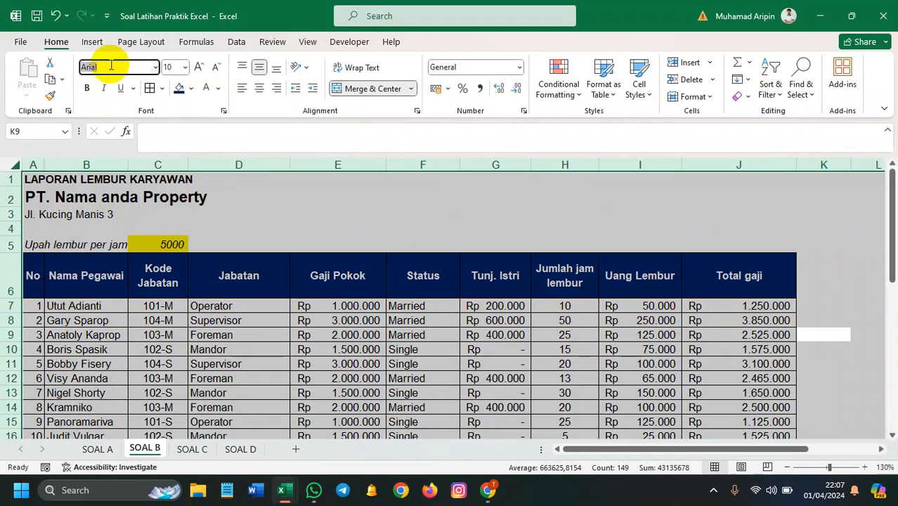
text(Tahoma)
key(Return)
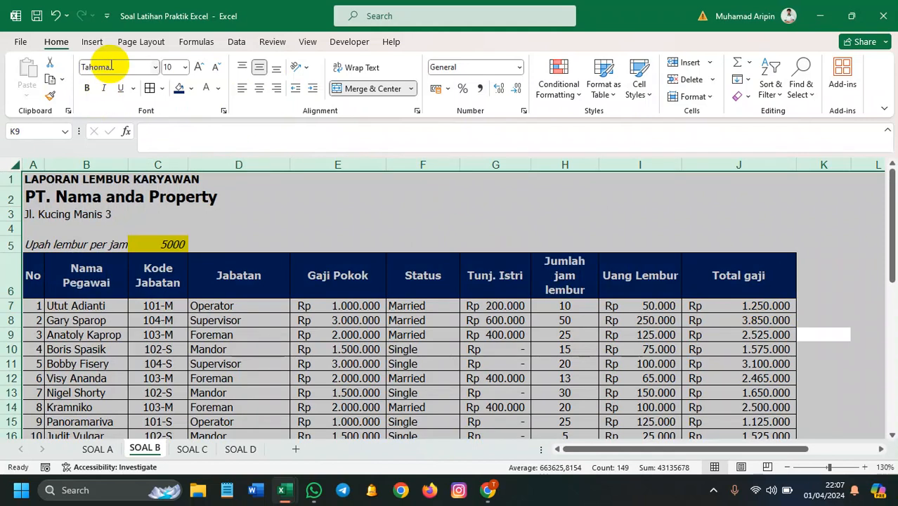
- Set the whole sheet's font size to 10 and apply middle vertical alignment
click(184, 67)
click(178, 117)
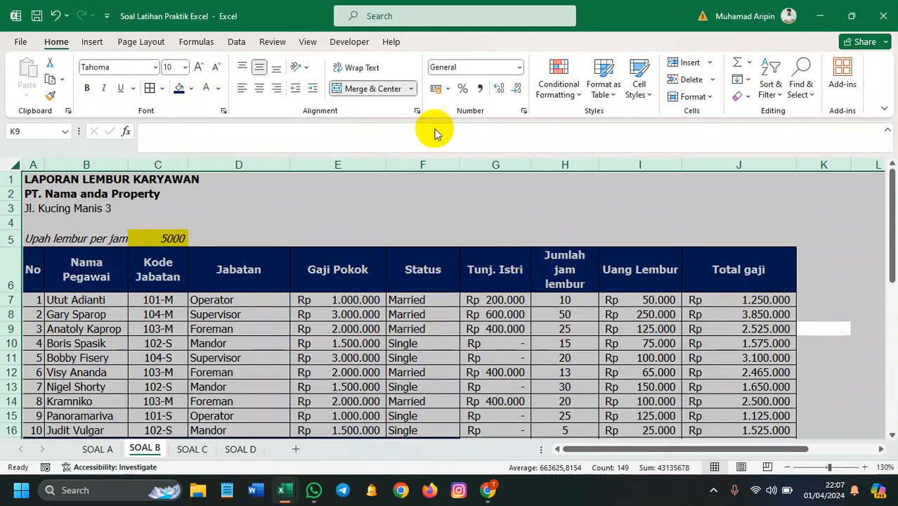
click(261, 67)
click(259, 66)
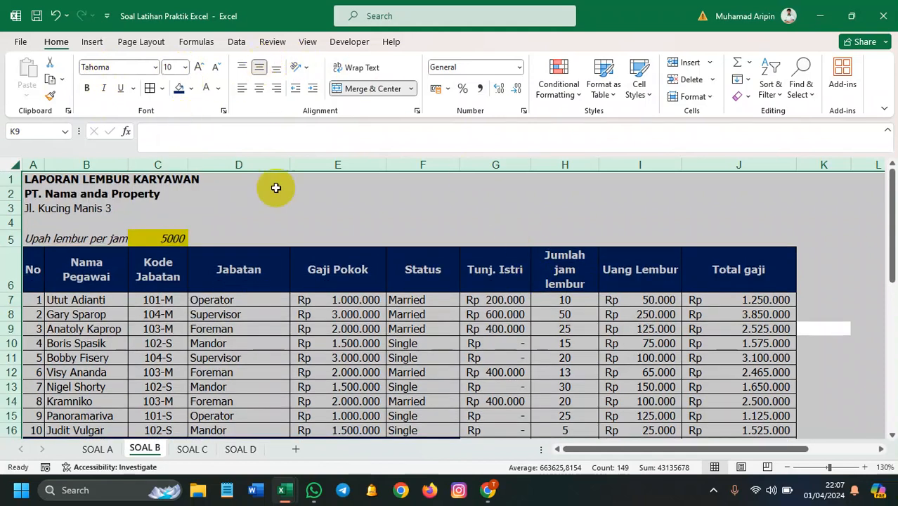
click(280, 209)
- Widen the Uang Lembur, Tunj. Istri, Nama Pegawai and No columns
scroll(228, 274, down, 5)
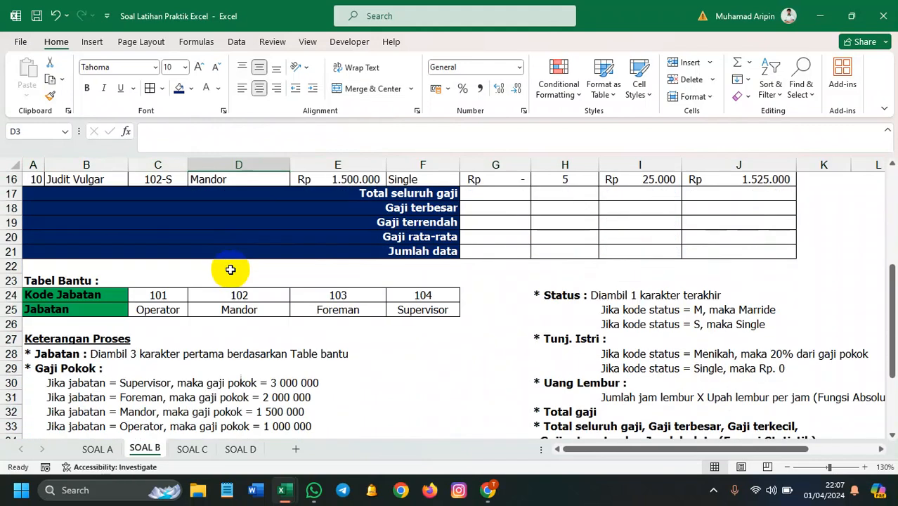
scroll(135, 199, up, 3)
scroll(136, 199, up, 2)
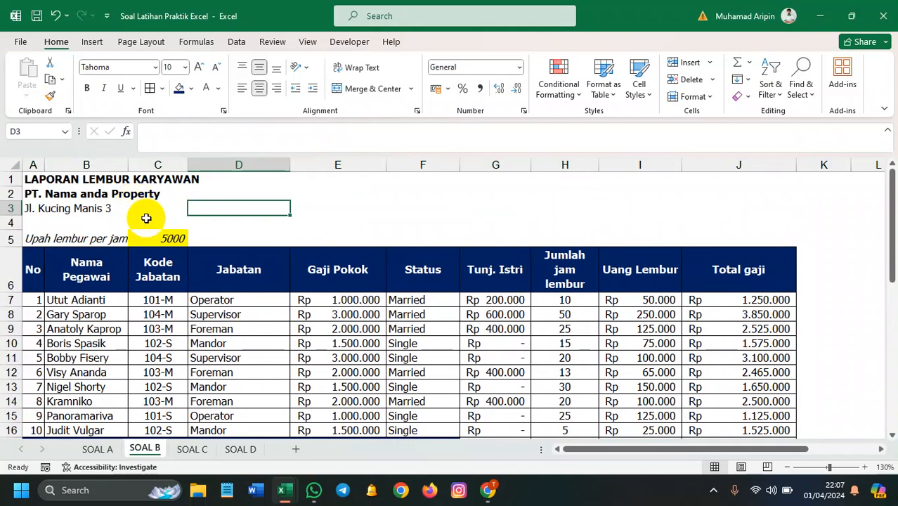
drag(682, 166, 693, 166)
drag(529, 163, 560, 161)
scroll(587, 192, down, 2)
scroll(587, 192, up, 1)
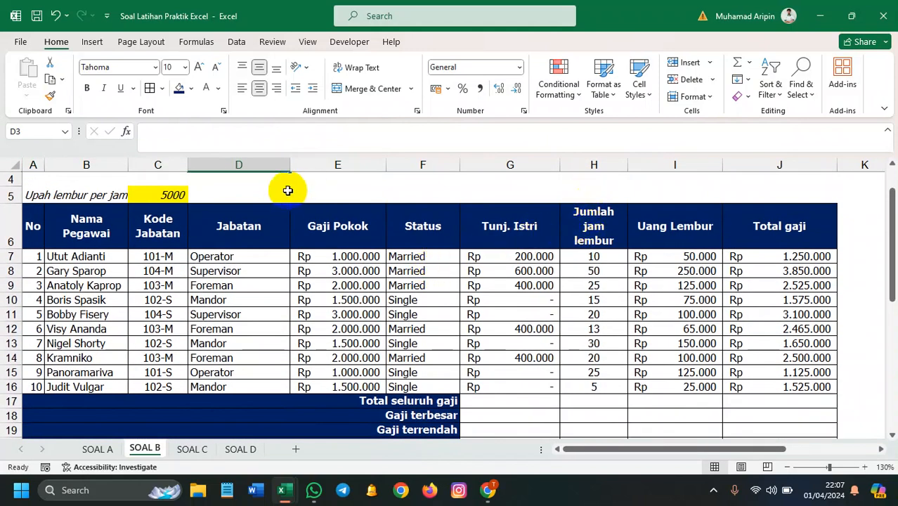
drag(123, 161, 172, 161)
drag(44, 165, 50, 164)
- Center the row numbers 1 to 10 in the No column horizontally
drag(45, 255, 44, 388)
click(259, 89)
drag(456, 270, 456, 255)
scroll(450, 256, up, 1)
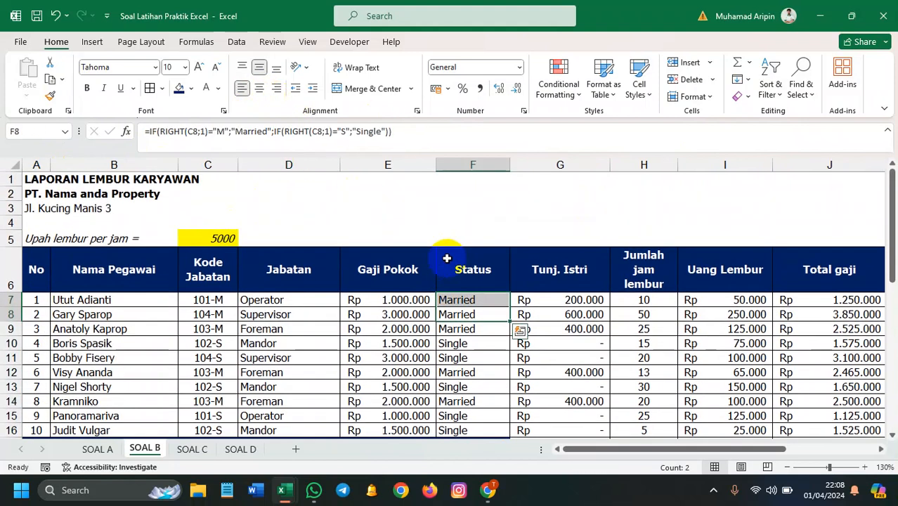
click(27, 181)
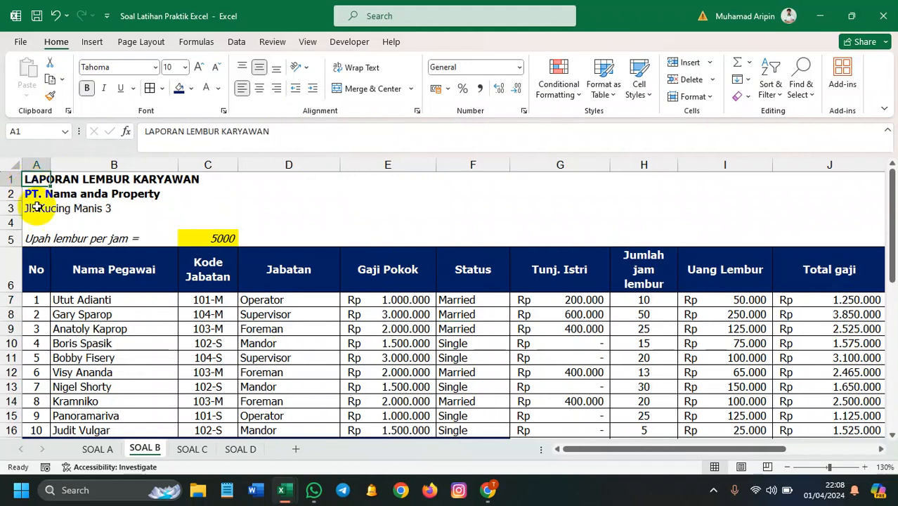
- Apply the Accounting number format to the Upah lembur per jam value in C5
click(193, 239)
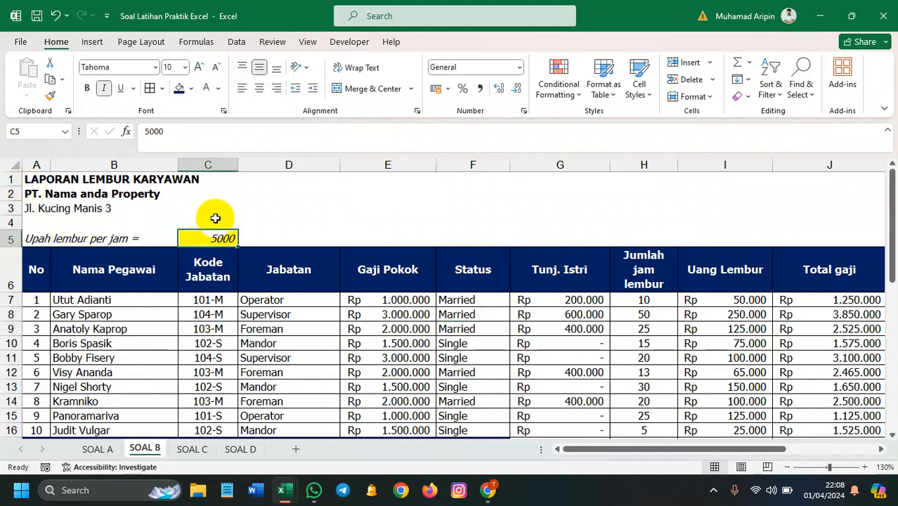
click(517, 71)
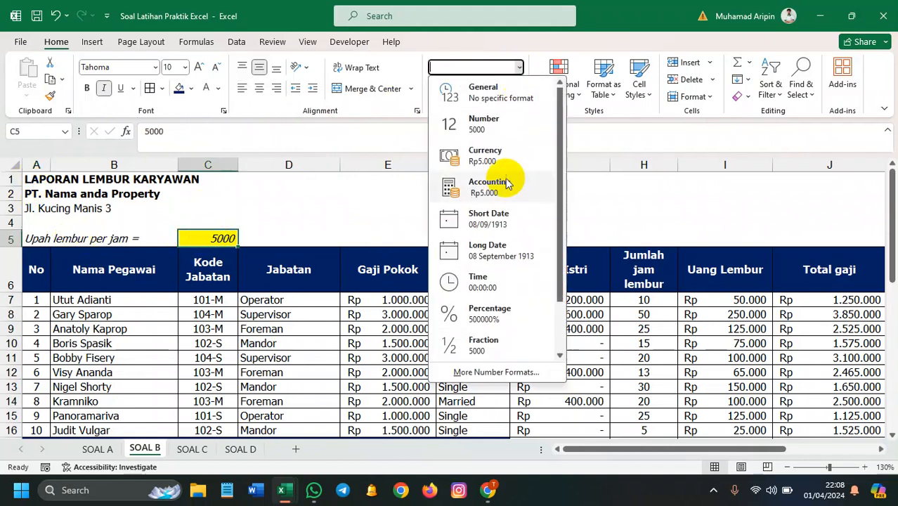
click(501, 187)
click(275, 229)
click(210, 237)
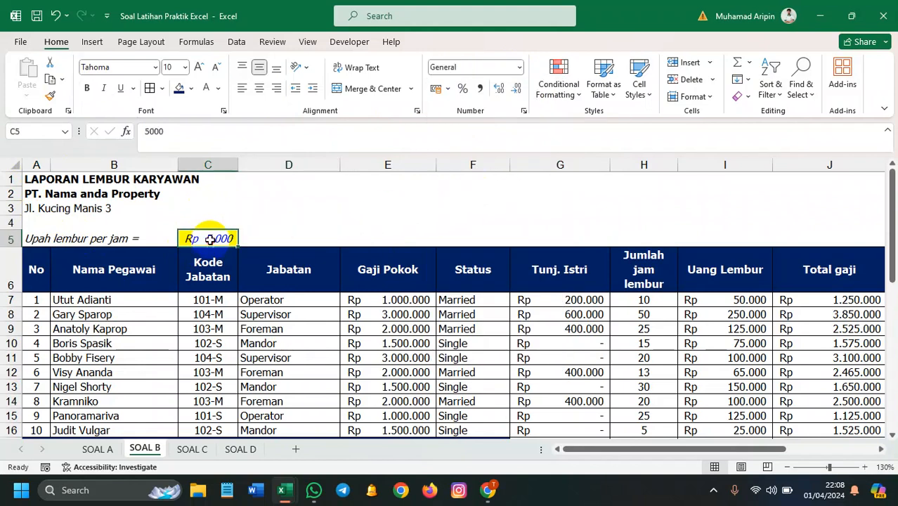
click(341, 224)
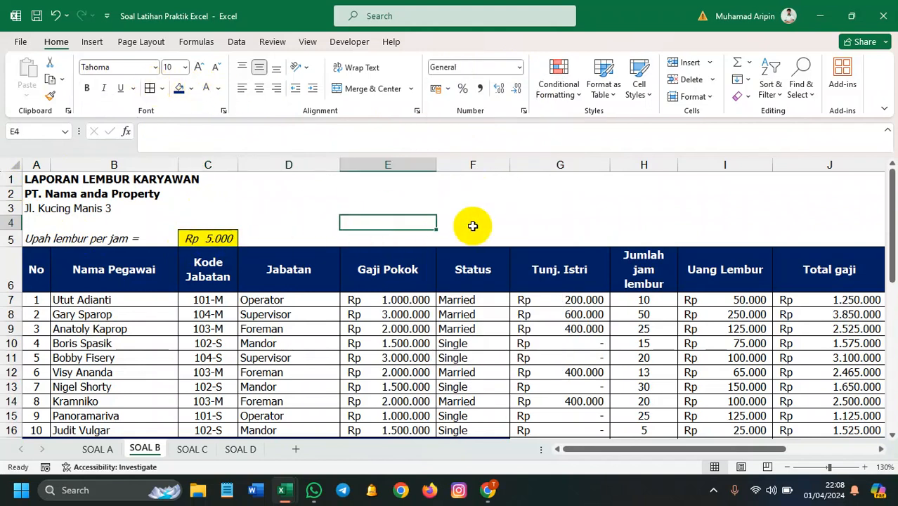
click(517, 233)
- Fill the summary value cells G17:J21 with light blue
scroll(506, 239, down, 1)
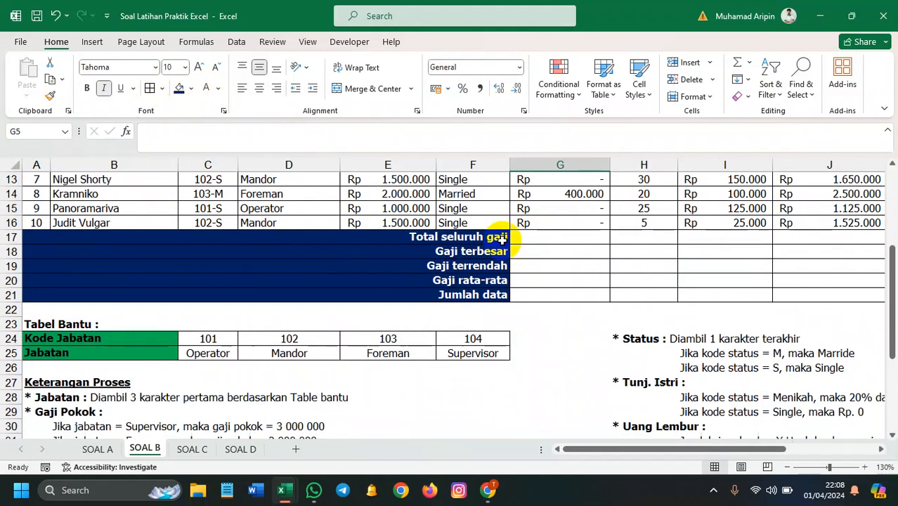
scroll(480, 251, up, 1)
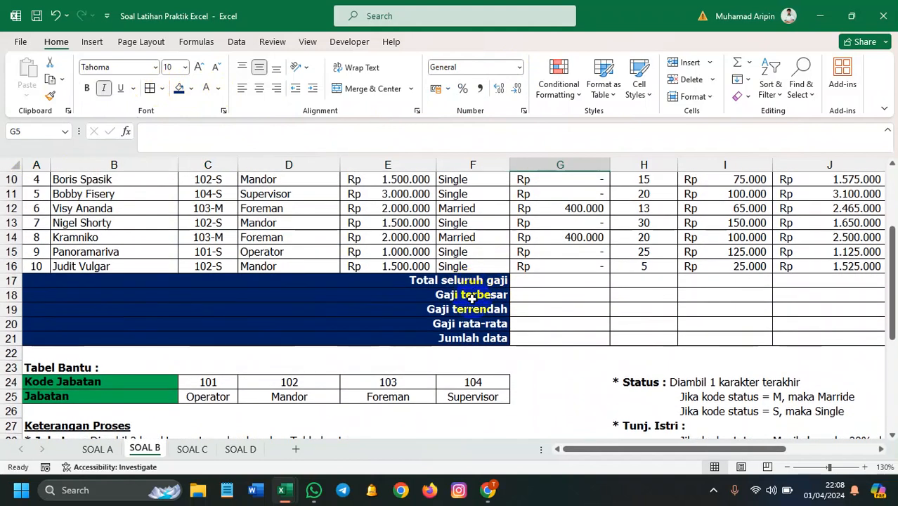
double_click(465, 294)
click(538, 311)
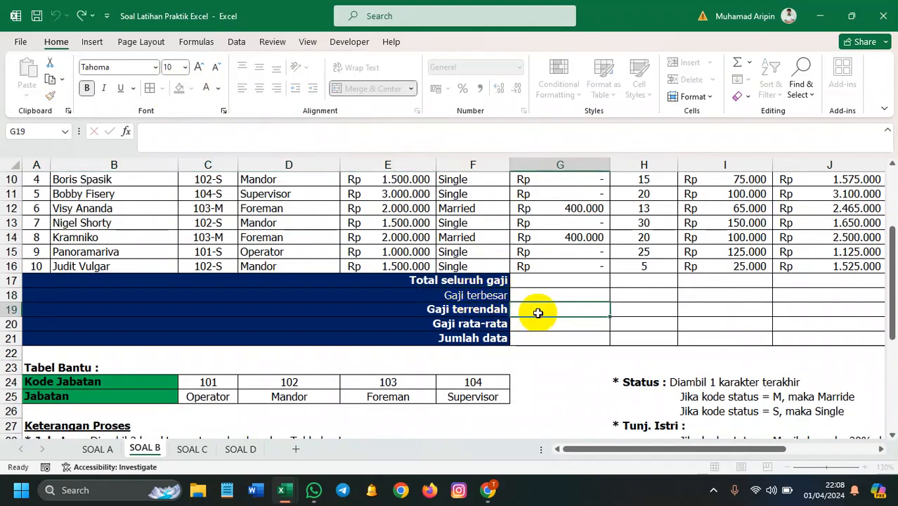
drag(537, 285, 663, 334)
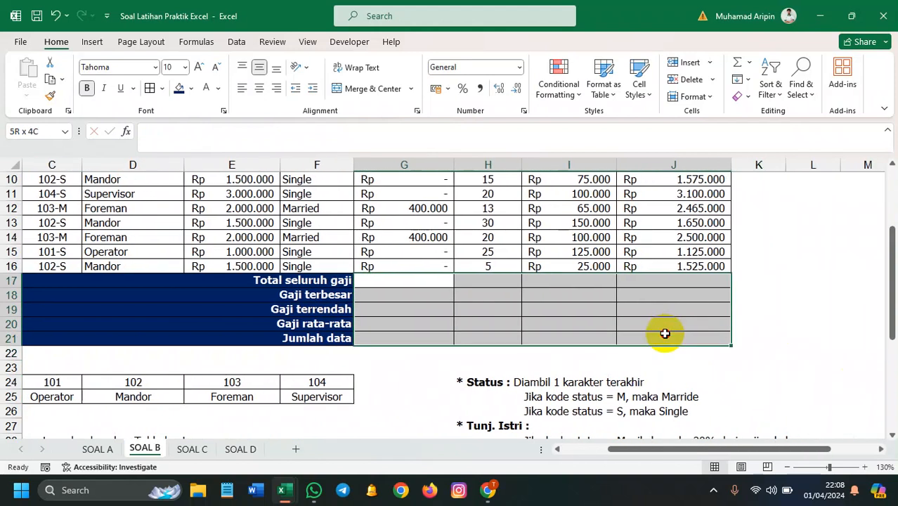
click(194, 89)
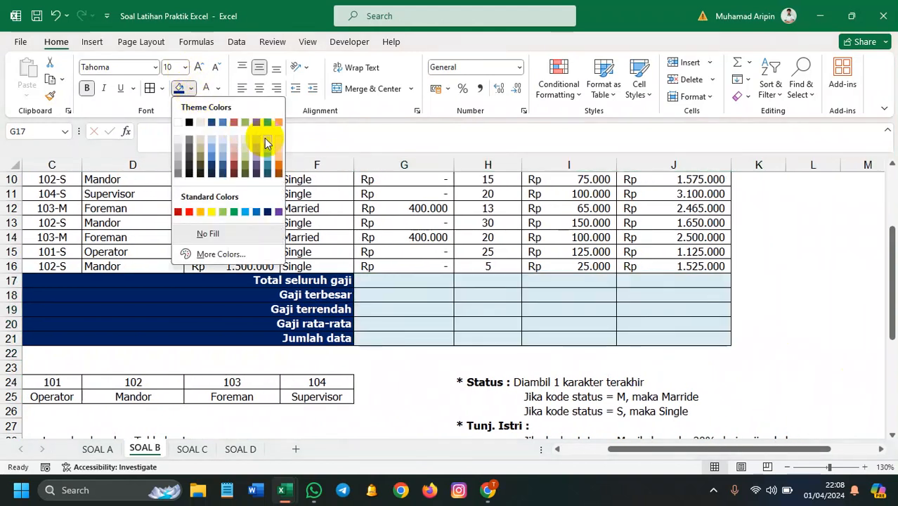
click(214, 140)
click(619, 291)
scroll(625, 291, up, 1)
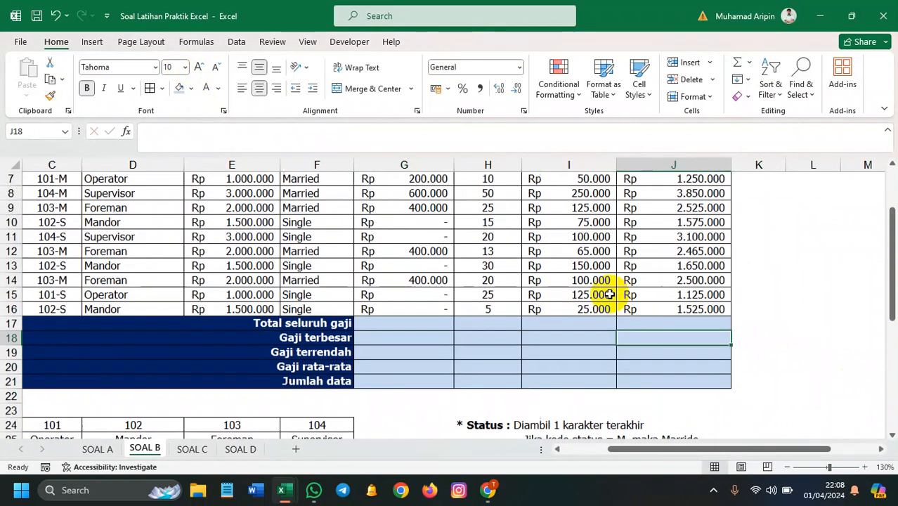
- Enter =SUM(G7:G16) in G17 for Total seluruh gaji and copy the formula across to J17
click(388, 326)
scroll(396, 332, up, 1)
scroll(404, 331, down, 1)
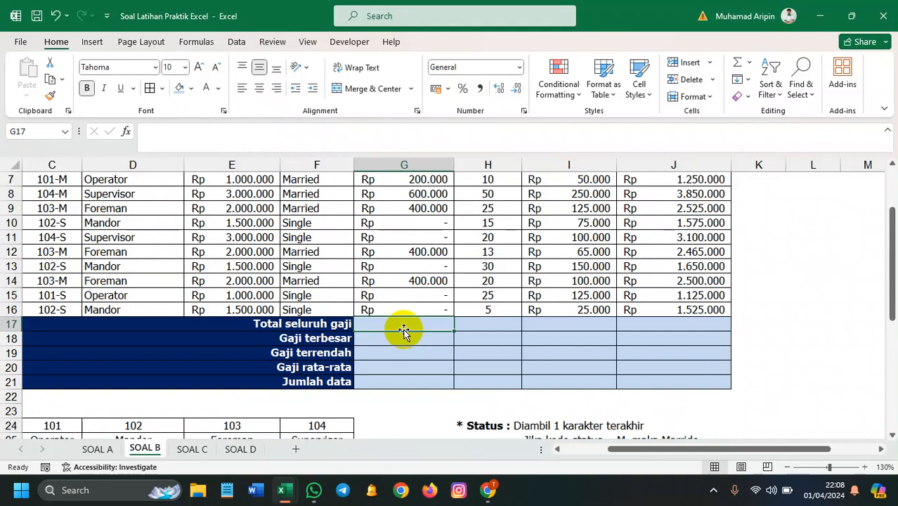
text(=Sumif)
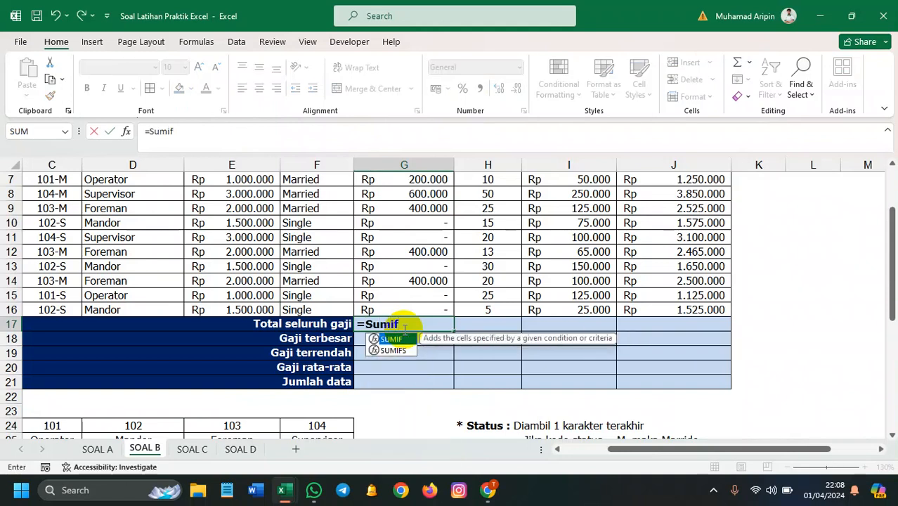
key(BackSpace)
key(Tab)
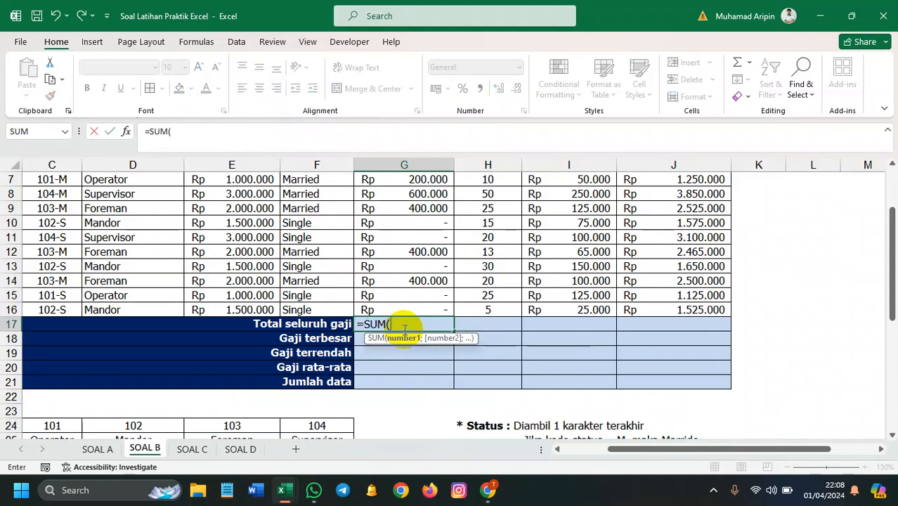
scroll(405, 327, up, 2)
drag(410, 301, 387, 365)
key(Return)
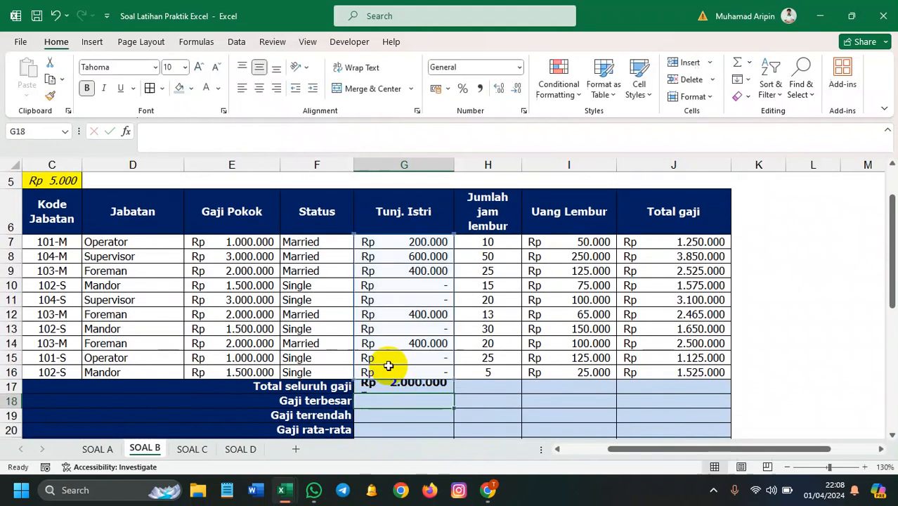
click(416, 392)
drag(455, 397, 689, 405)
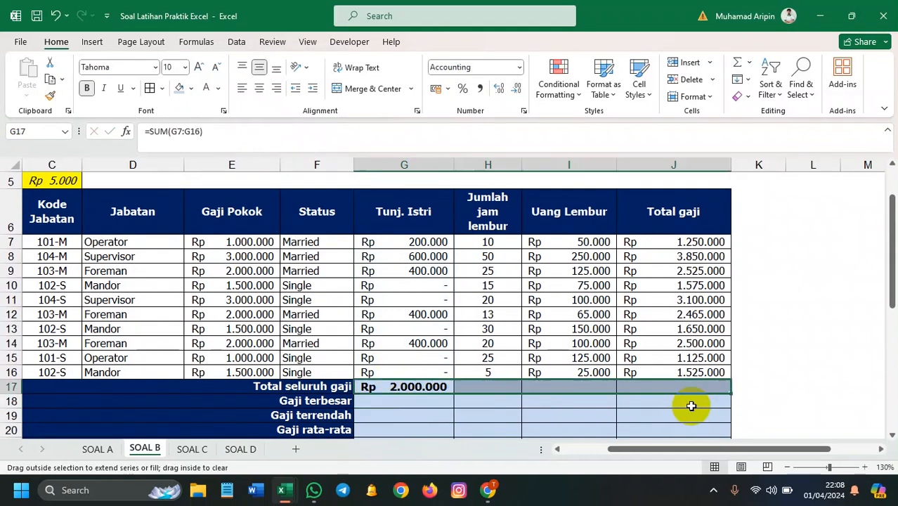
- Format the total overtime hours in H17 as Number and center the value
click(505, 388)
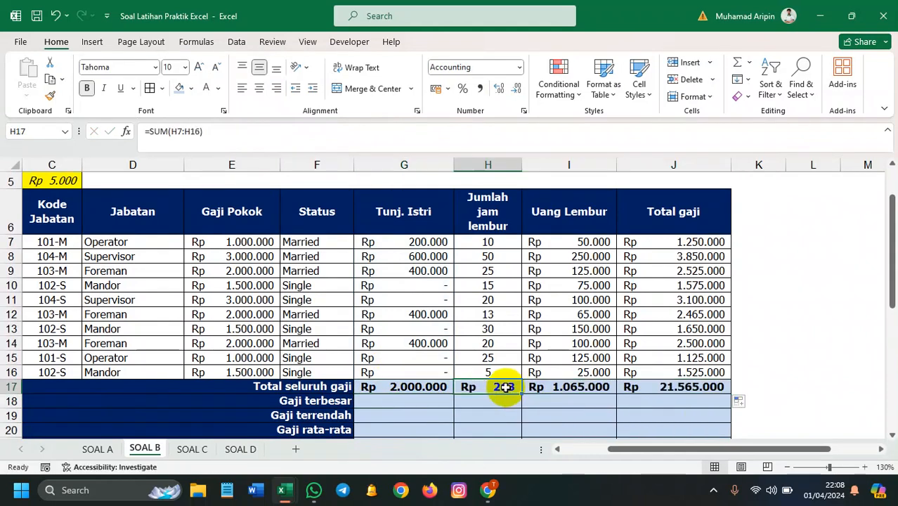
click(517, 68)
click(505, 124)
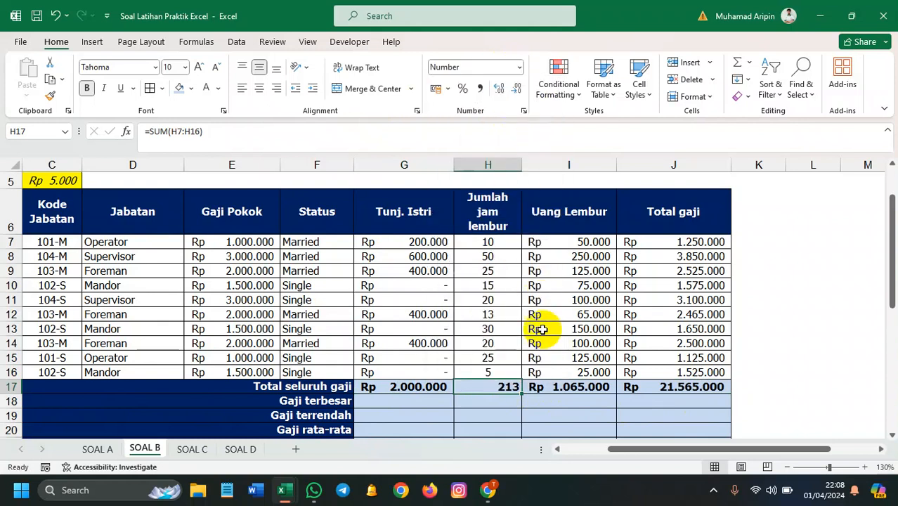
click(259, 88)
scroll(437, 241, down, 2)
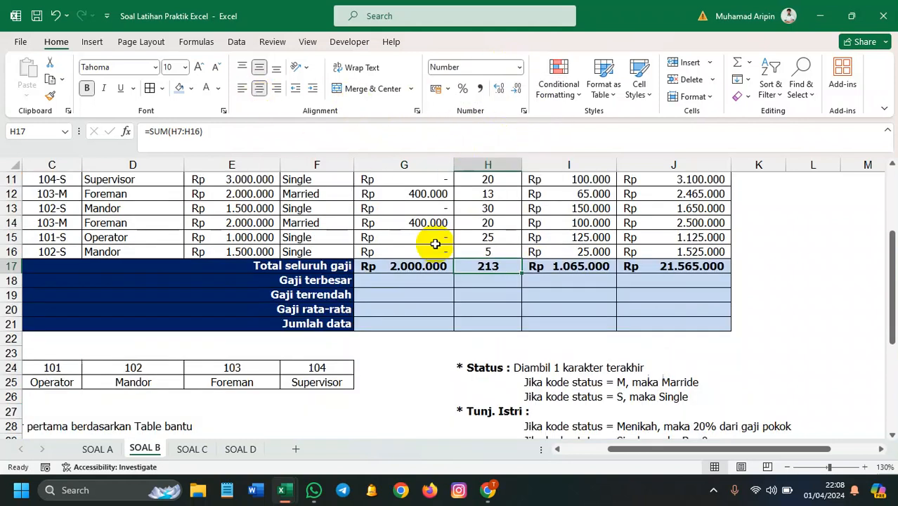
- Enter =MAX(G7:G16) in G18 for Gaji terbesar and copy the formula across to J18
click(383, 282)
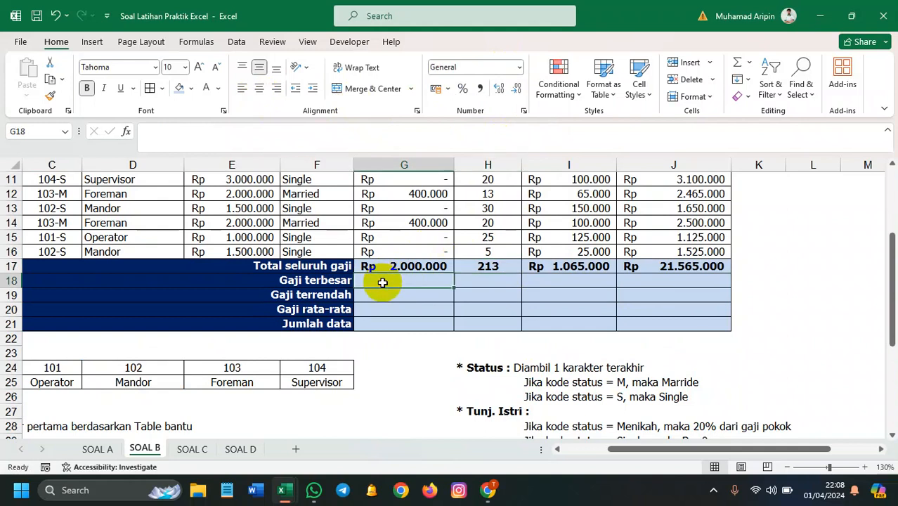
text(=Max)
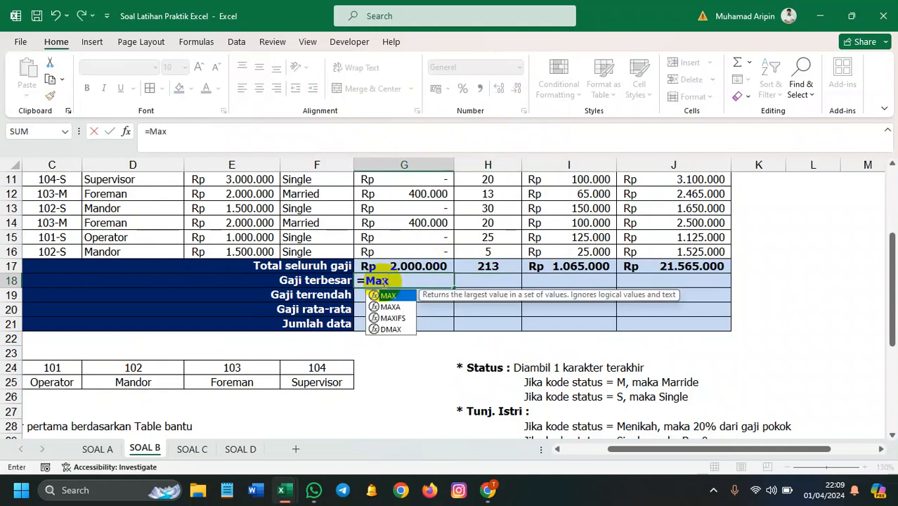
key(Tab)
scroll(427, 252, up, 3)
drag(401, 285, 392, 417)
key(Return)
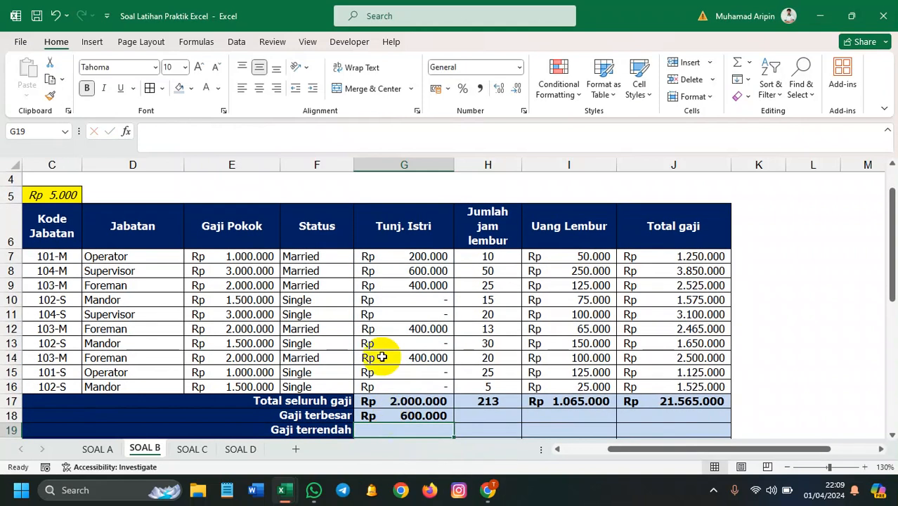
scroll(402, 415, down, 3)
click(436, 295)
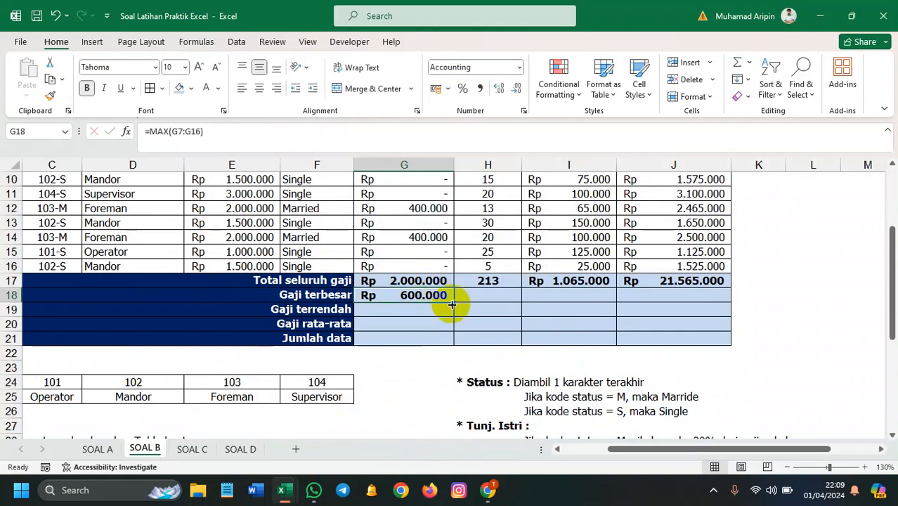
drag(455, 304, 716, 296)
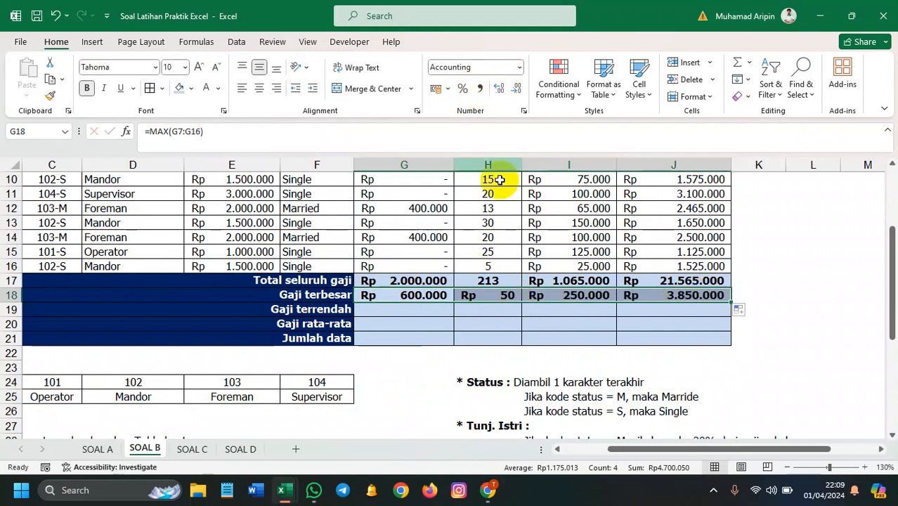
- Format the maximum overtime hours in H18 as Number and center the value
click(503, 293)
click(519, 66)
click(497, 134)
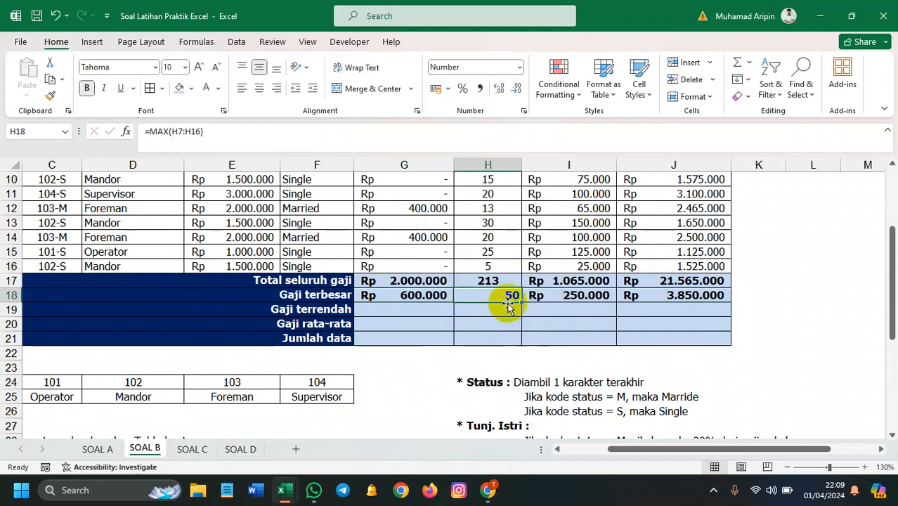
click(258, 89)
- Enter =MIN(G7:G16) in G19 for Gaji terrendah and copy the formula across to J19
click(386, 310)
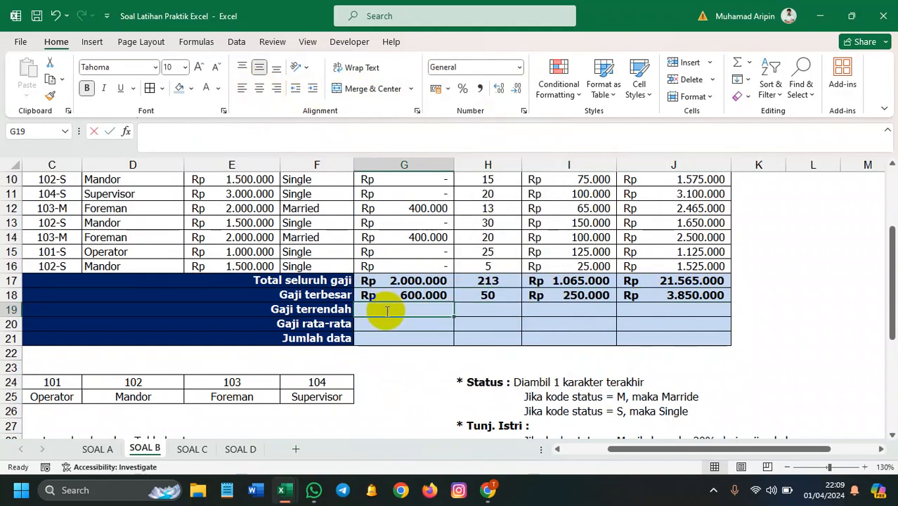
text(=Min)
key(Tab)
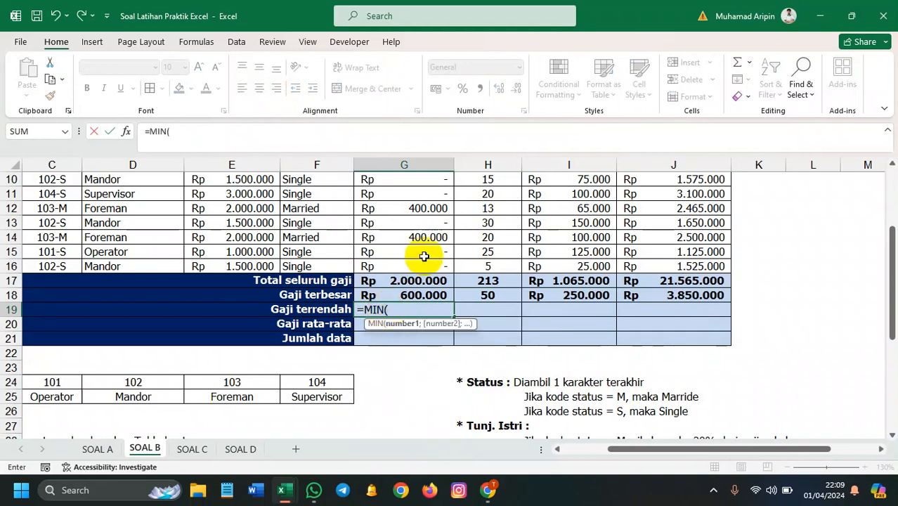
scroll(421, 253, up, 3)
scroll(423, 251, down, 2)
scroll(399, 203, up, 2)
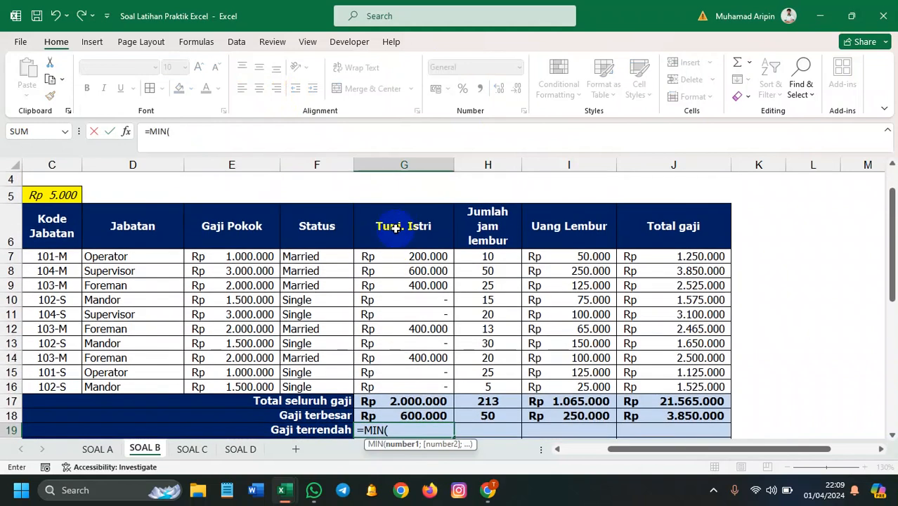
drag(394, 253, 399, 388)
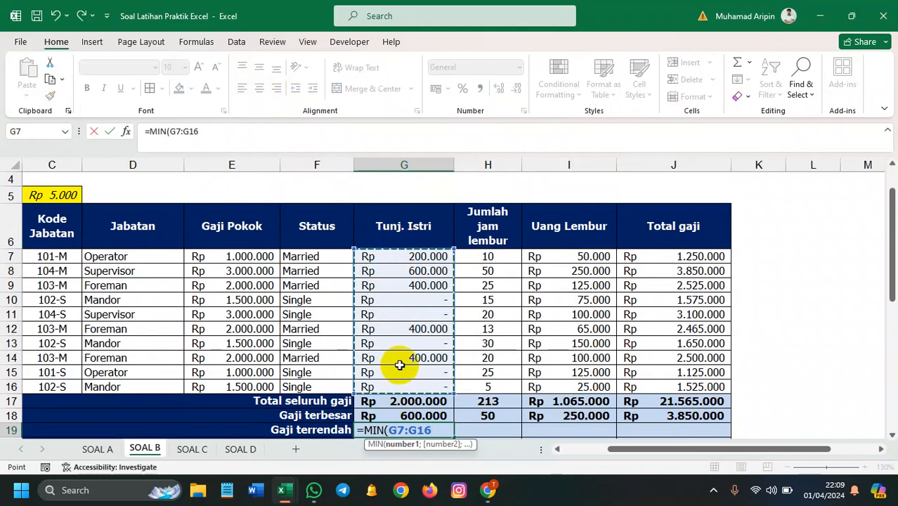
key(Return)
scroll(400, 362, down, 2)
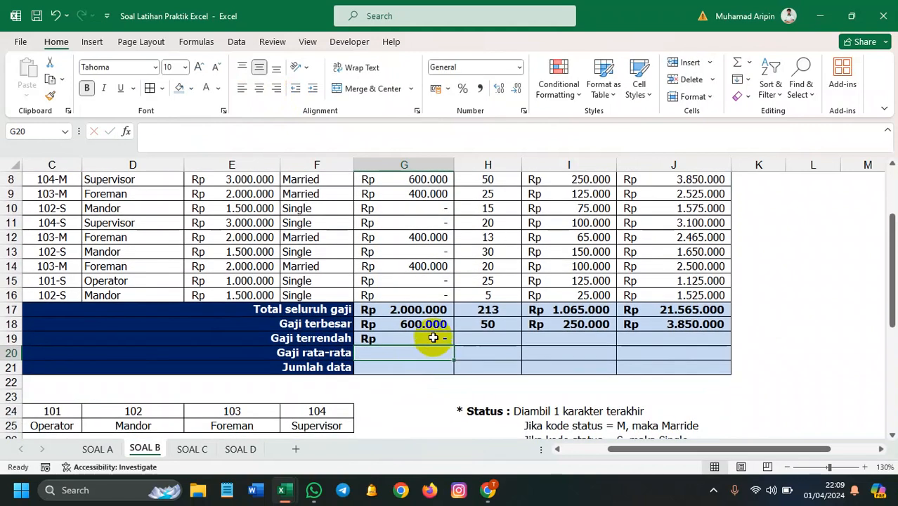
click(435, 338)
drag(453, 344, 677, 338)
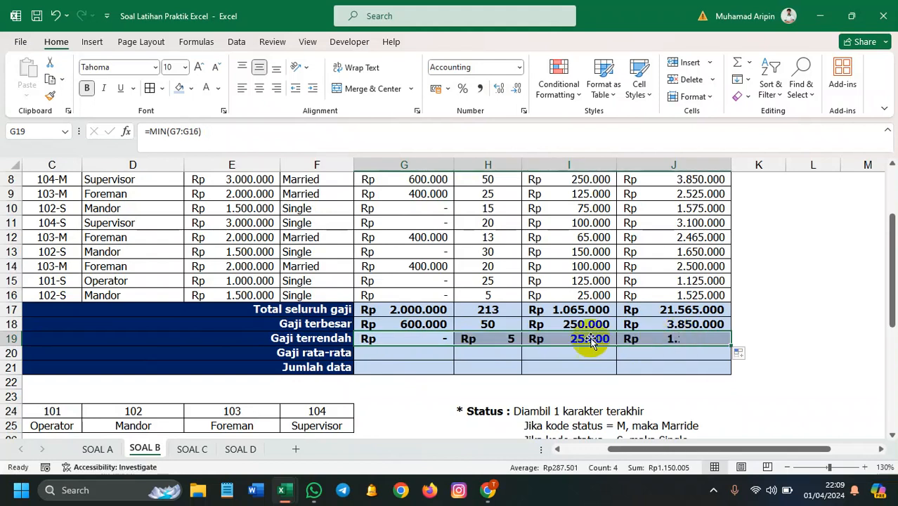
- Format the minimum overtime hours in H19 as Number and center the value
click(471, 339)
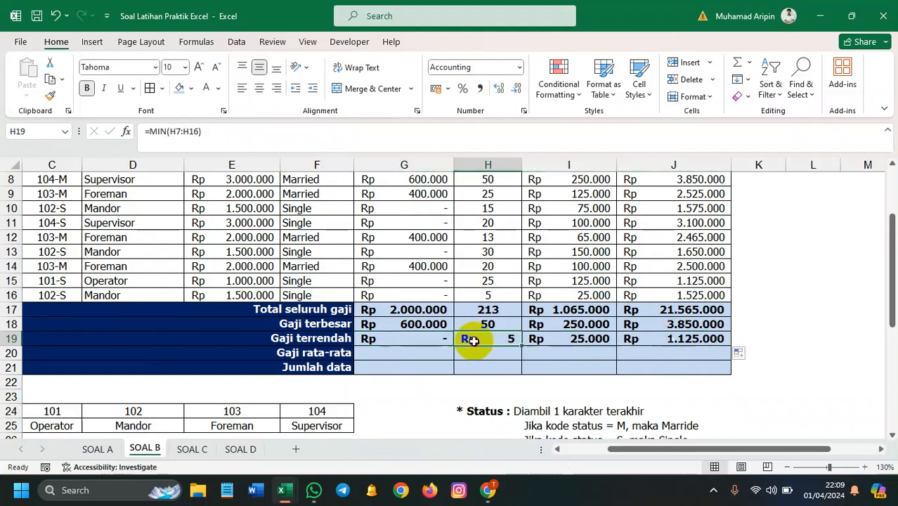
click(519, 68)
click(487, 124)
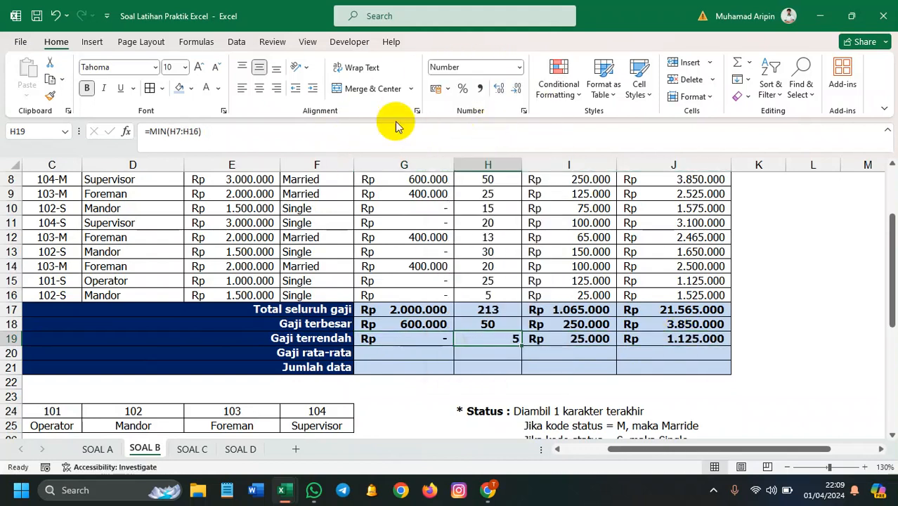
- Enter =AVERAGE(G7:G16) in G20 for the Gaji rata-rata of the Tunj. Istri column
click(380, 352)
text(=)
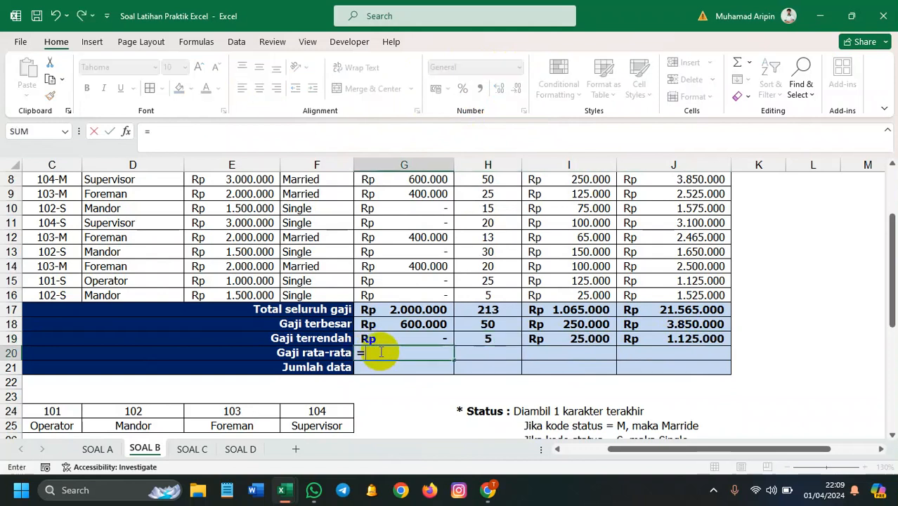
text(Avera)
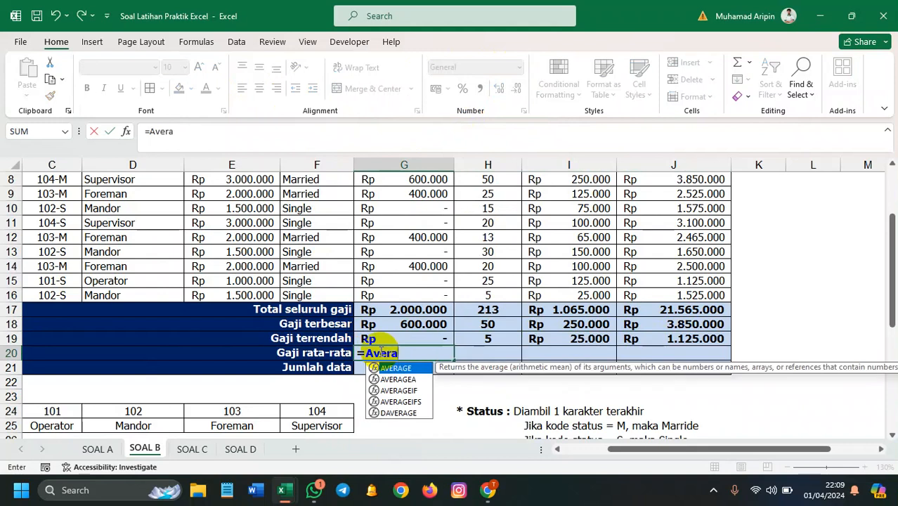
text(g)
key(Tab)
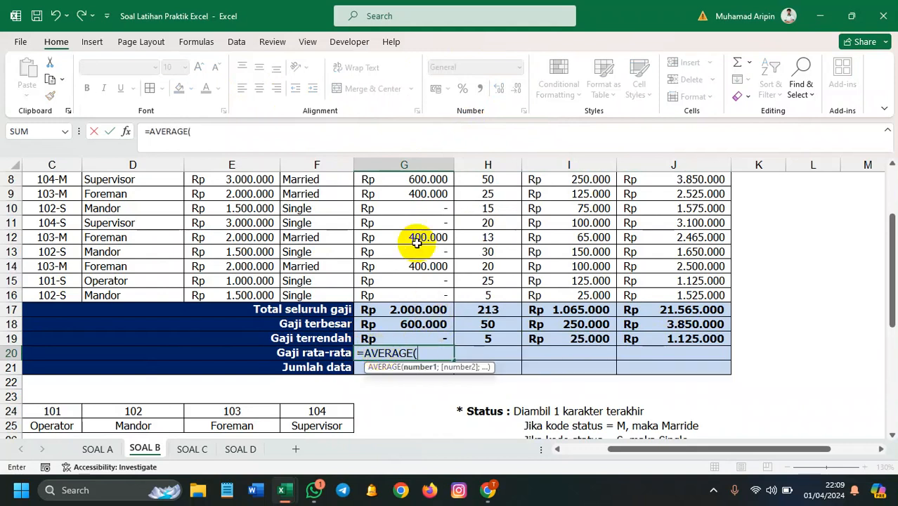
scroll(425, 256, up, 2)
drag(406, 285, 408, 411)
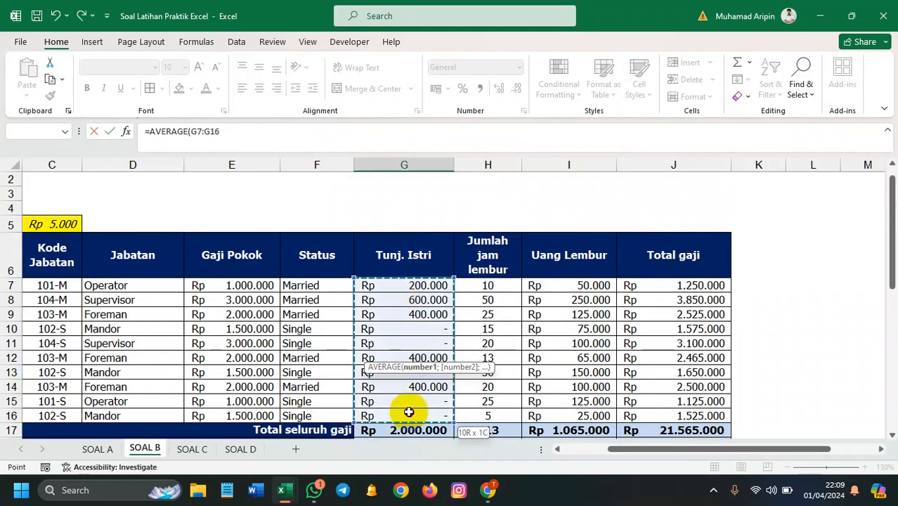
key(Return)
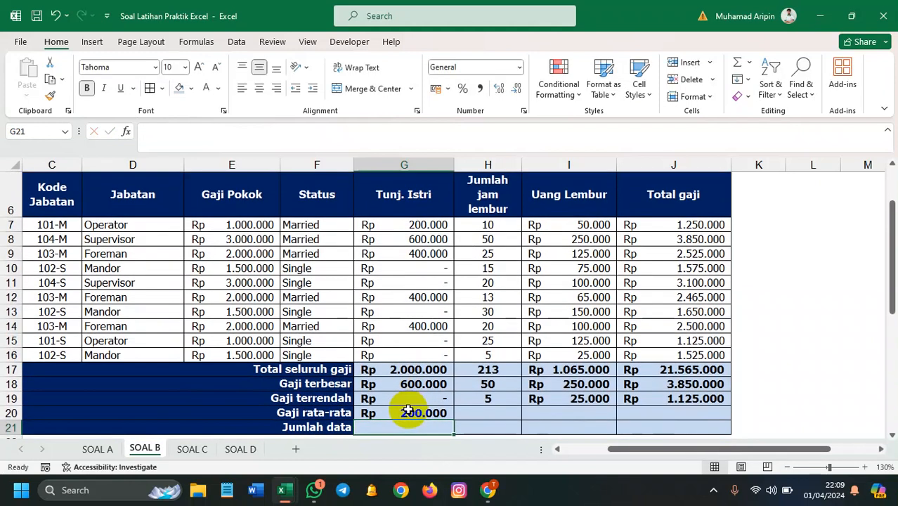
- Copy the average formula from G20 across the Gaji rata-rata row to J20
scroll(414, 394, down, 1)
click(427, 339)
click(458, 345)
click(454, 345)
drag(455, 346, 683, 334)
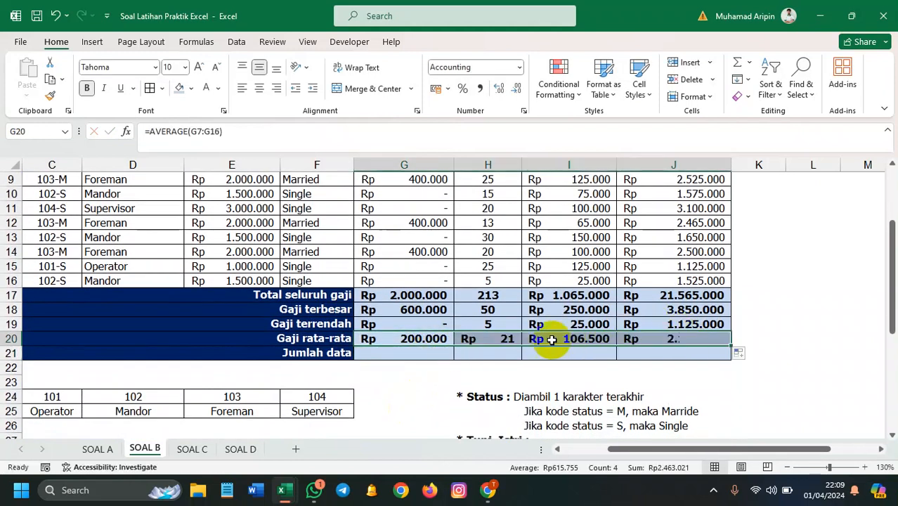
- Change the format of the average overtime hours in H20 to Number
click(506, 338)
click(518, 68)
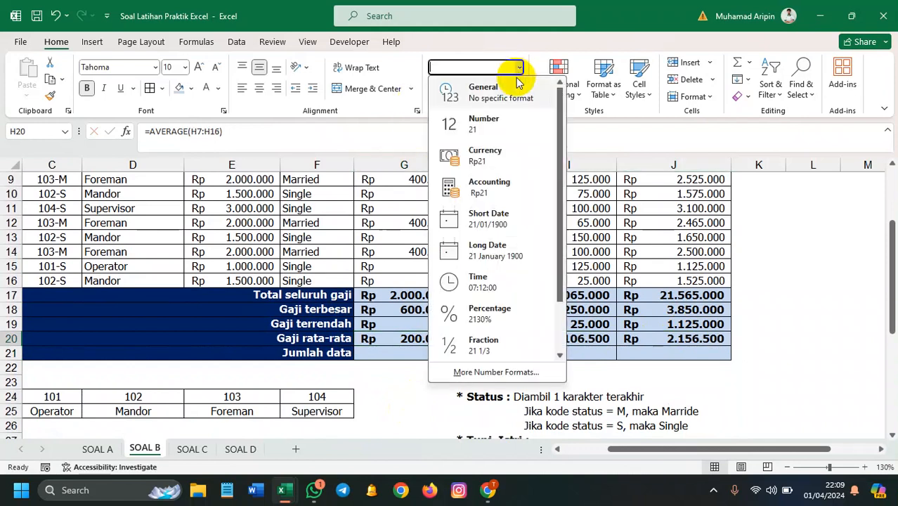
click(497, 120)
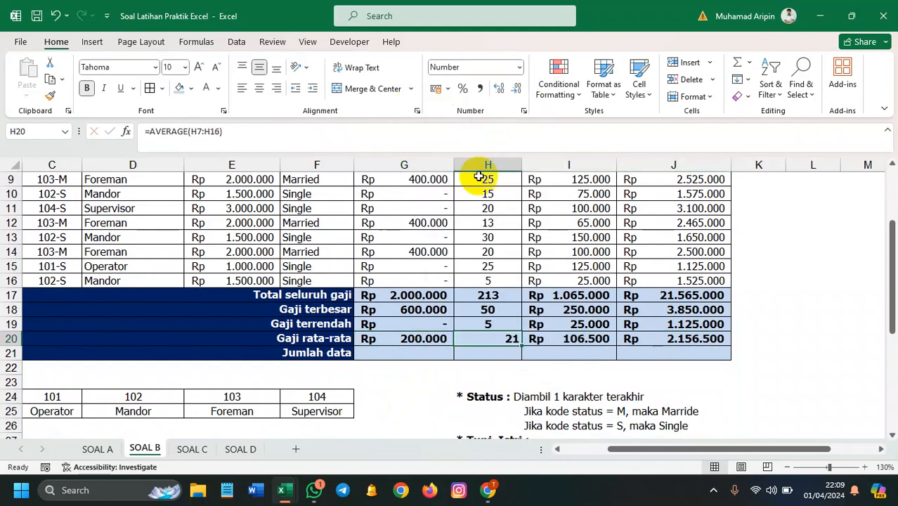
- Enter =COUNT(G7:G16) in G21 to count the Tunj. Istri entries for the Jumlah data row
click(412, 352)
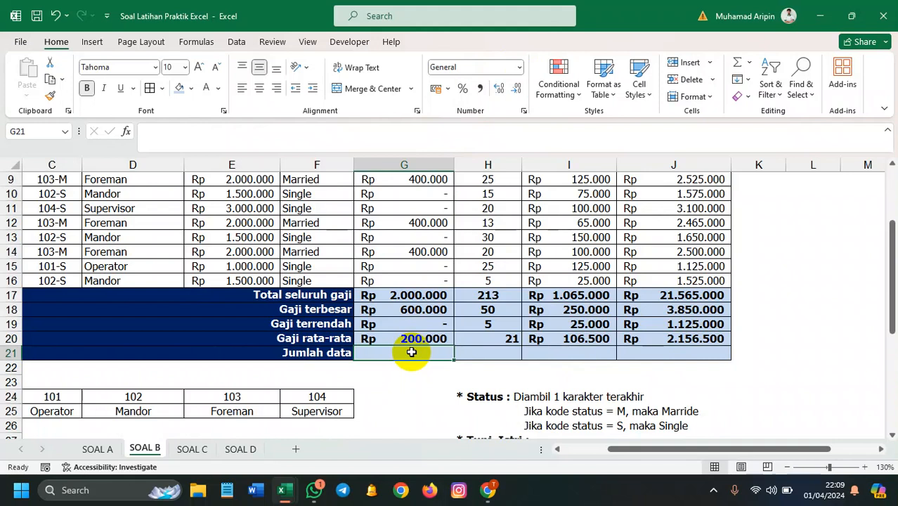
text(=Coun)
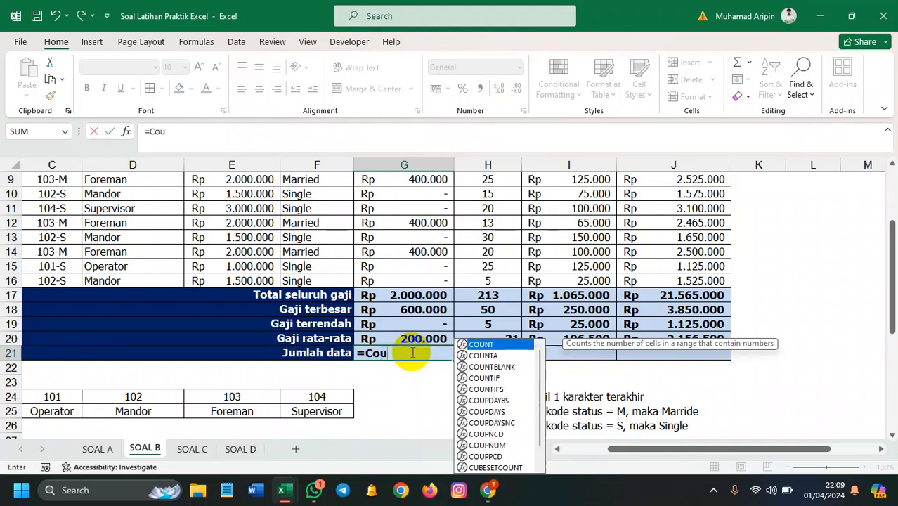
key(Tab)
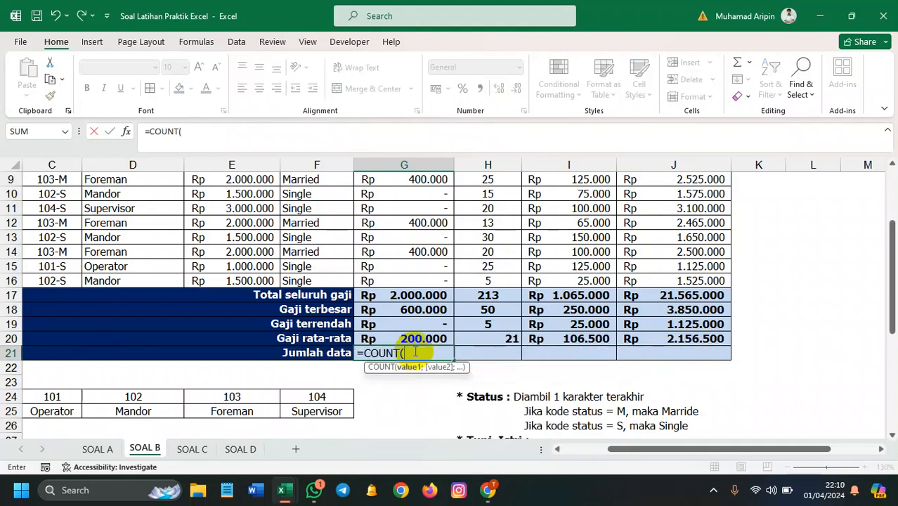
scroll(415, 350, up, 2)
scroll(415, 341, down, 2)
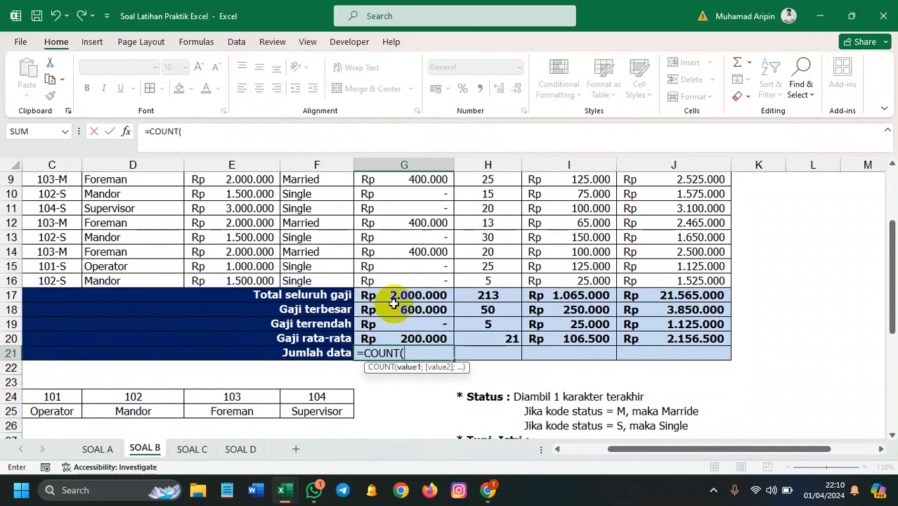
scroll(414, 286, up, 2)
scroll(422, 267, down, 2)
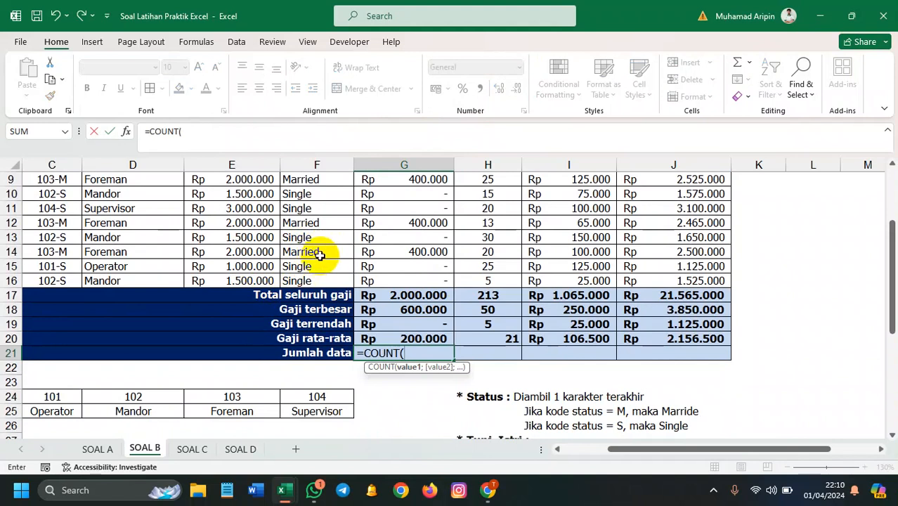
scroll(399, 316, up, 1)
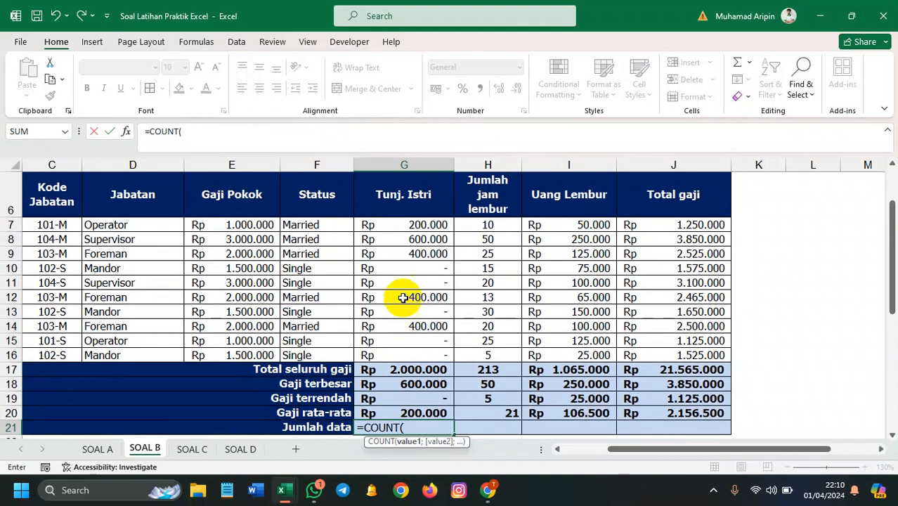
drag(405, 229, 398, 355)
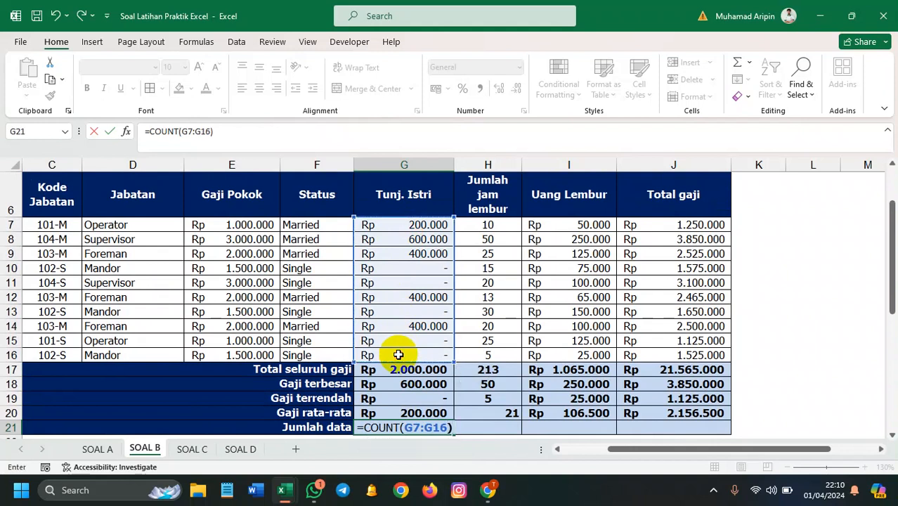
key(Return)
- Copy the count formula from G21 across to J21, and centre the values in G21:J21 and H17:H20
click(406, 379)
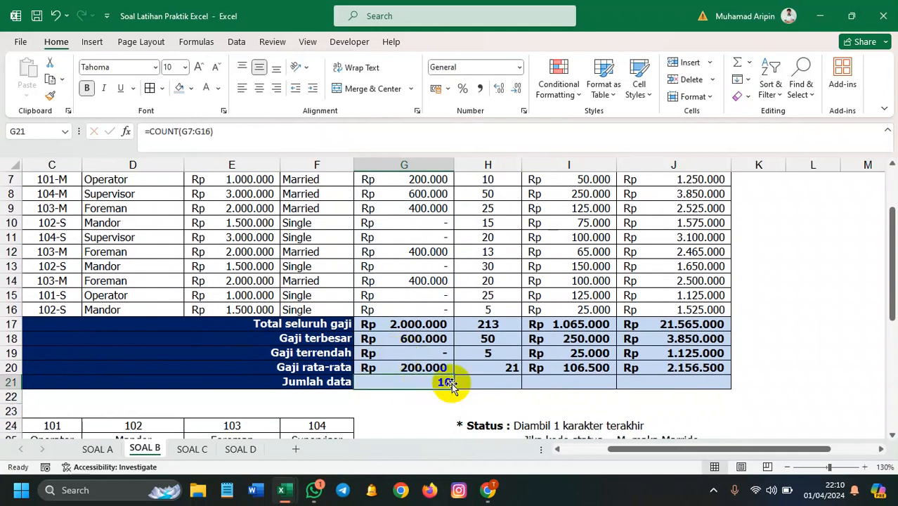
drag(454, 389, 680, 389)
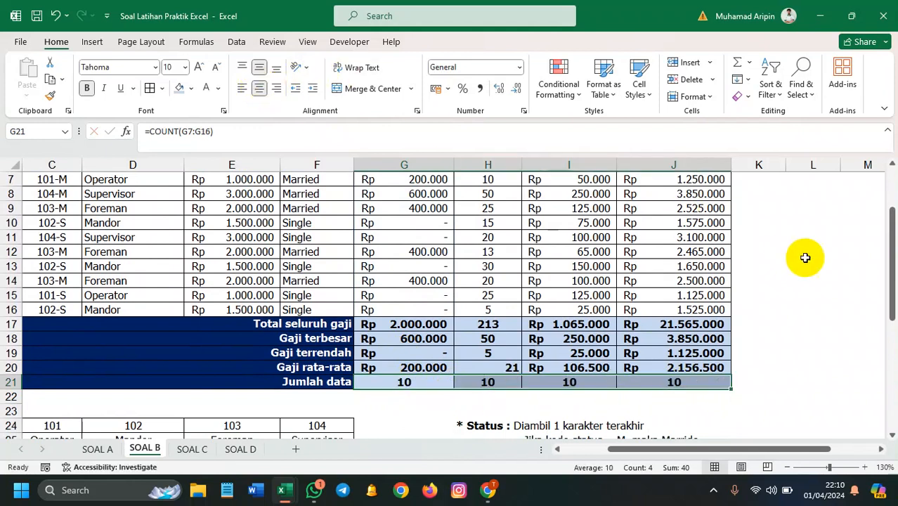
click(715, 309)
drag(491, 324, 483, 370)
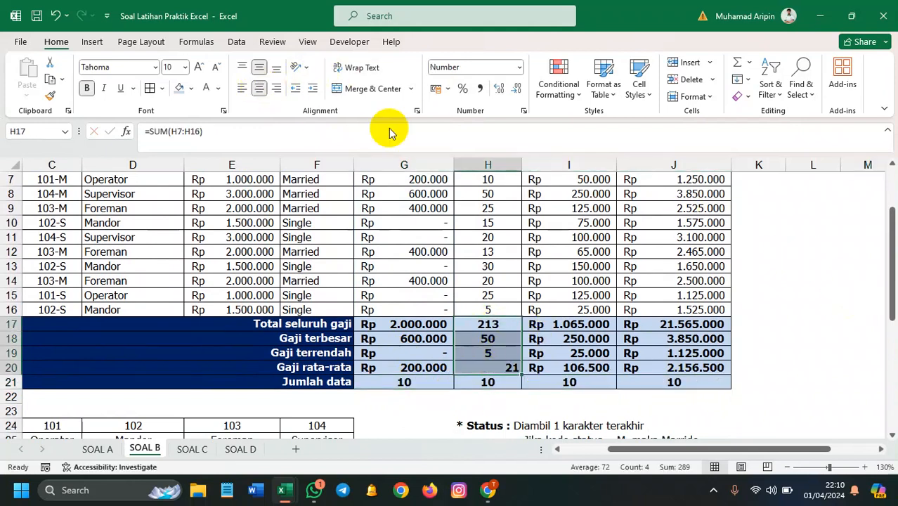
click(806, 339)
- Review the completed SOAL B report from its title and data rows down to the summary rows and helper table
scroll(722, 369, up, 2)
scroll(717, 345, down, 2)
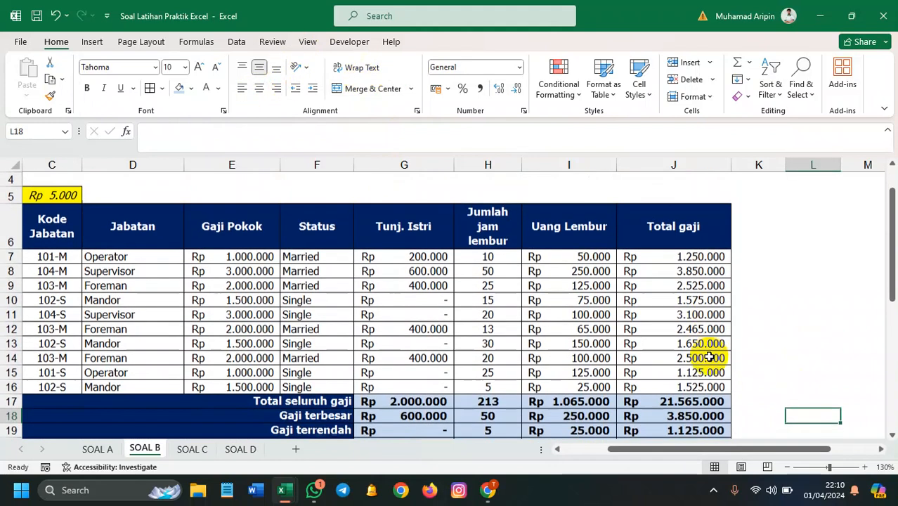
drag(691, 450, 593, 441)
scroll(517, 385, down, 4)
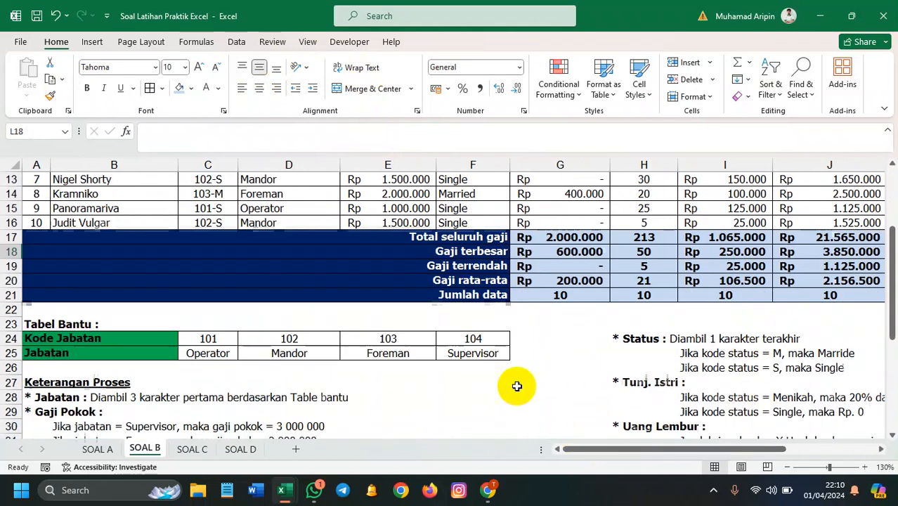
mouse_move(645, 452)
mouse_down()
mouse_move(712, 455)
mouse_move(642, 451)
mouse_up()
scroll(531, 411, up, 4)
scroll(531, 411, up, 3)
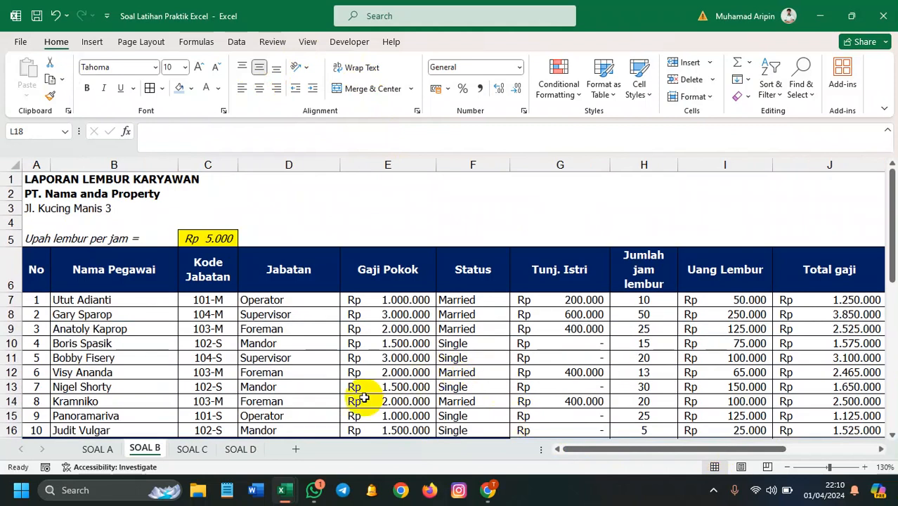
- Open the SOAL D worksheet and enlarge its view to 120%
click(241, 450)
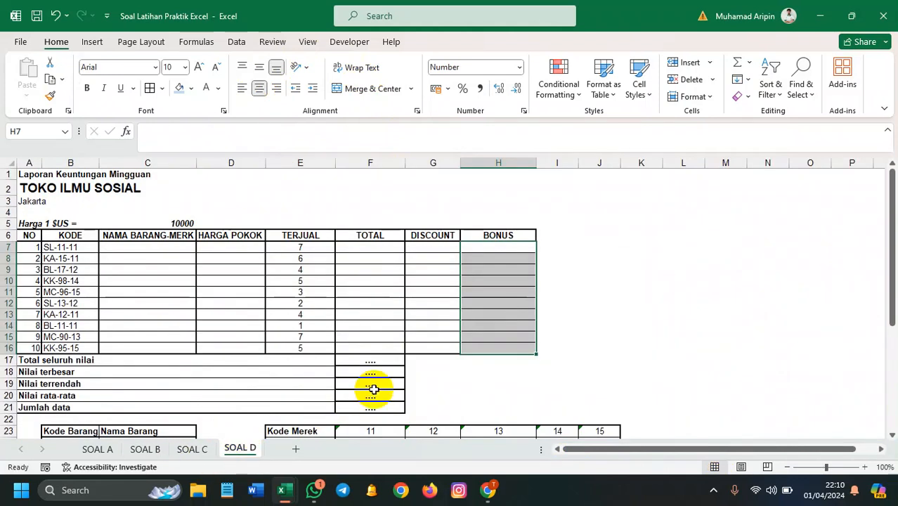
click(442, 358)
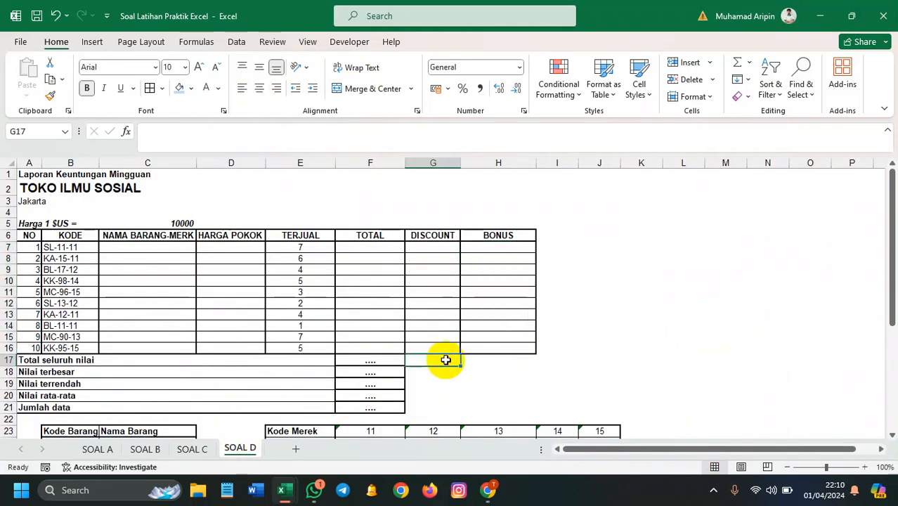
click(865, 468)
click(864, 468)
scroll(692, 401, up, 1)
drag(99, 270, 80, 383)
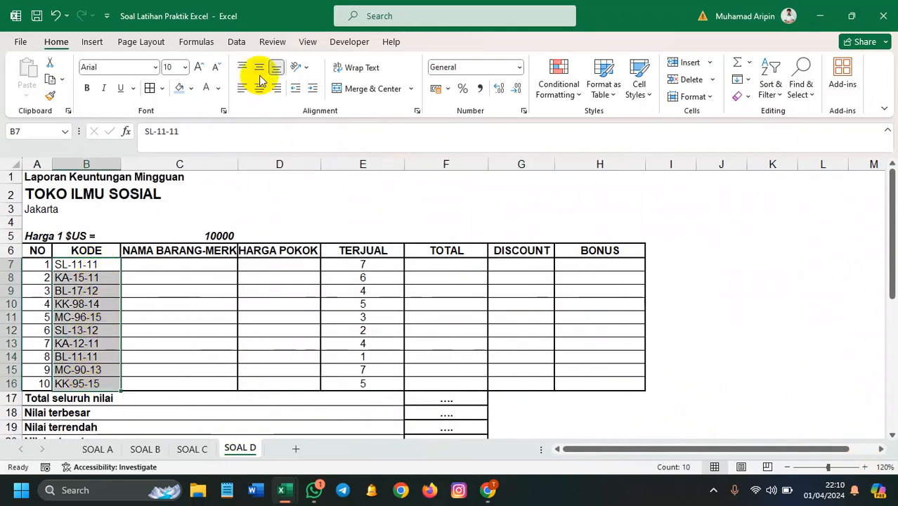
click(773, 343)
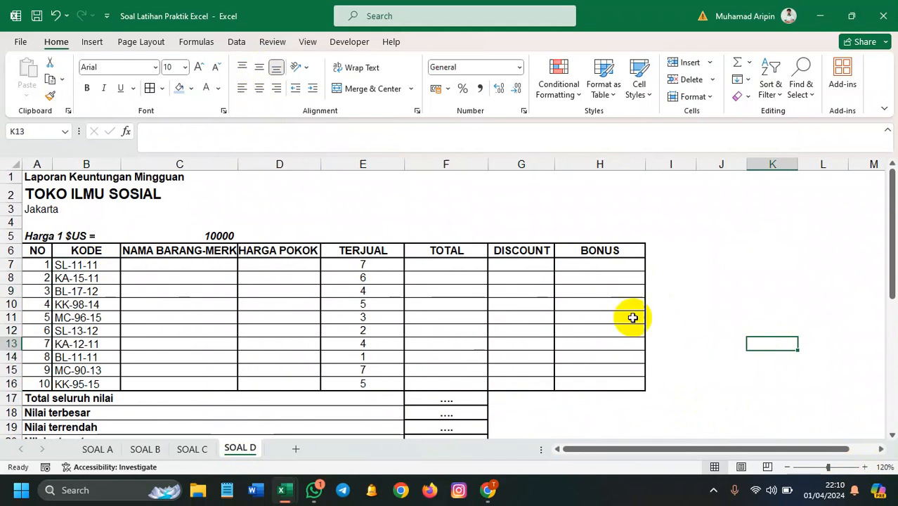
- Change the font of the entire SOAL D worksheet to Tahoma
key(ctrl+a)
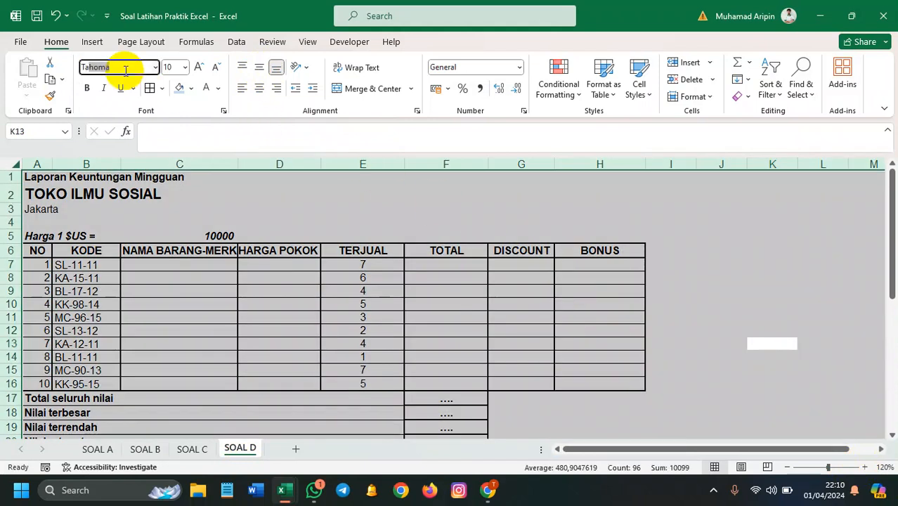
click(125, 70)
text(T)
key(Return)
click(361, 288)
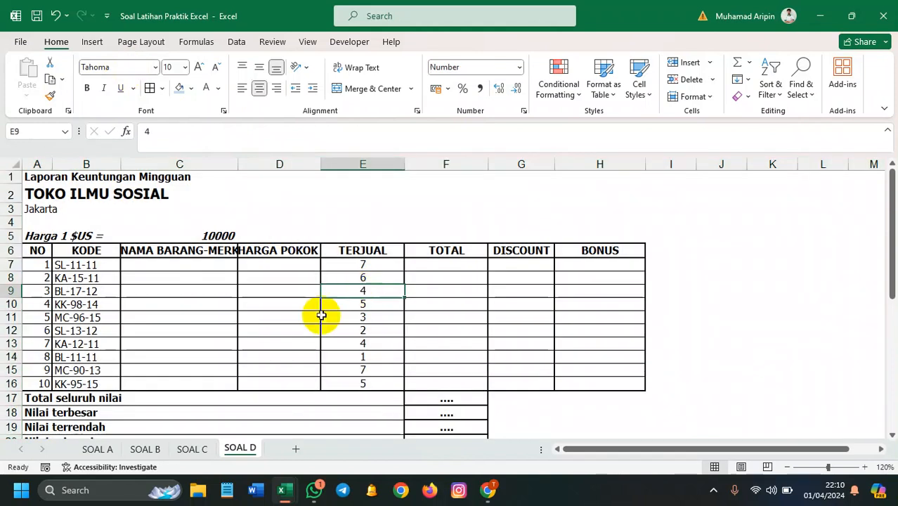
- Switch to the Google Meet call in Chrome and admit all participants waiting to join
click(146, 449)
mouse_move(487, 489)
click(508, 422)
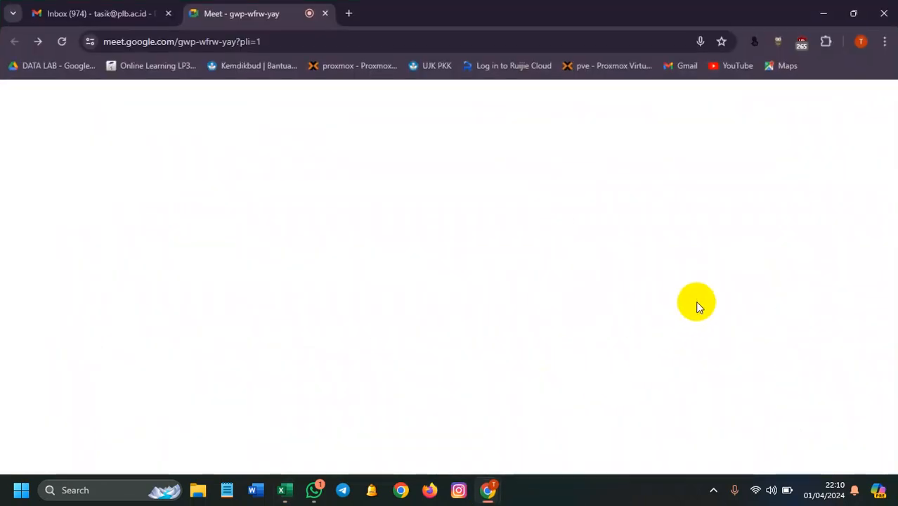
click(854, 399)
click(530, 314)
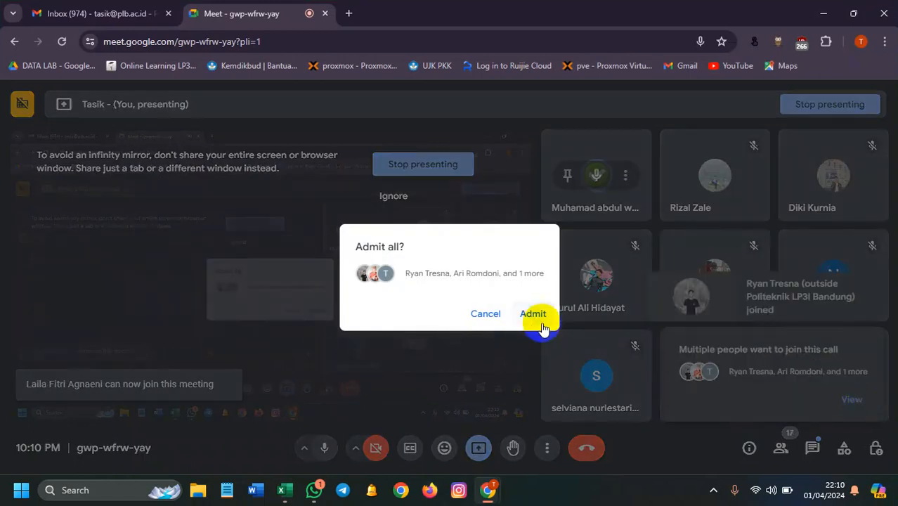
- Return to the SOAL D worksheet in Excel and dismiss the Google Chrome presenting notification
click(821, 12)
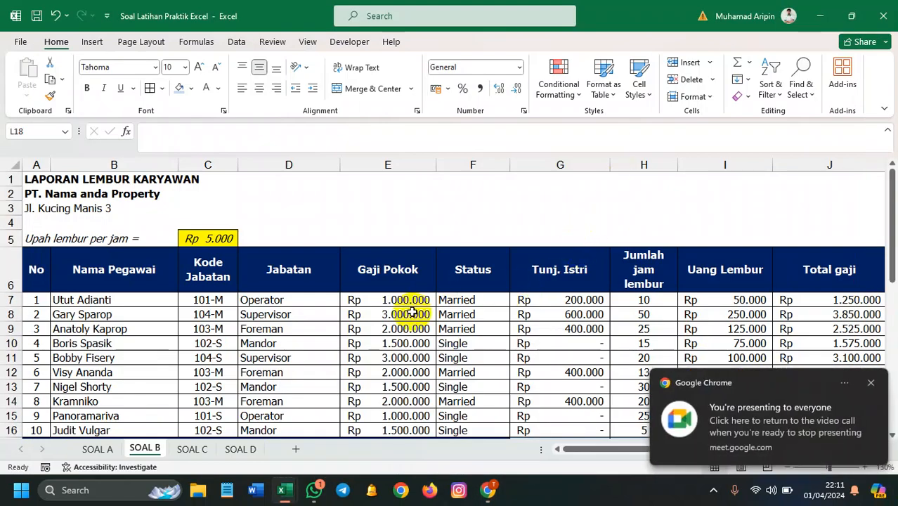
click(251, 449)
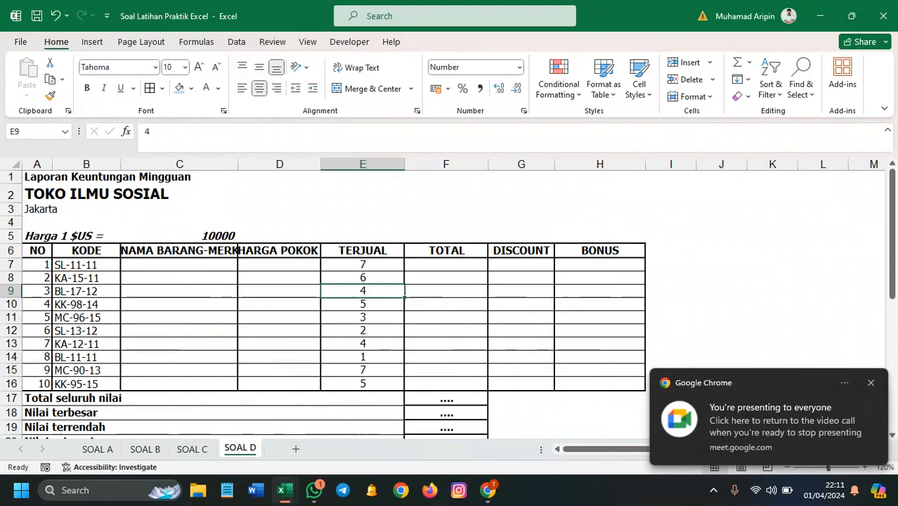
click(872, 384)
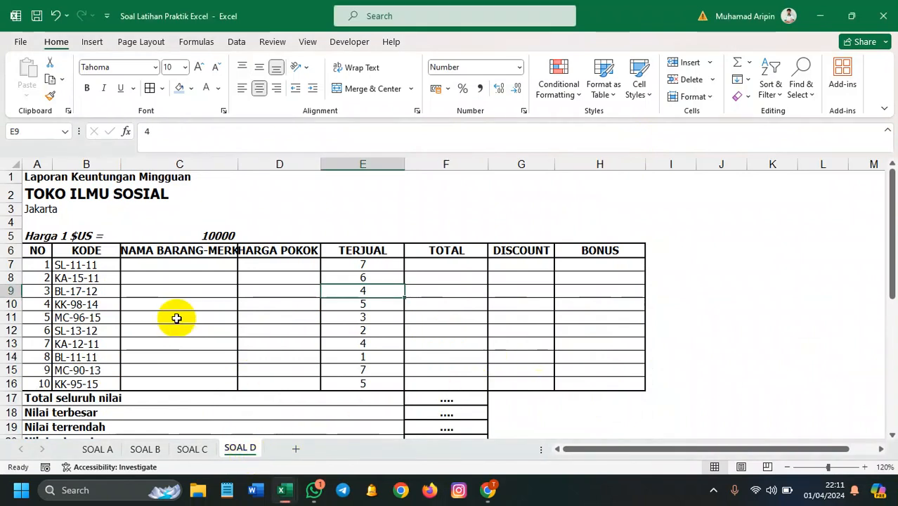
- Widen column C so the NAMA BARANG-MERK heading fits, and autofit column B to its contents
drag(238, 164, 319, 165)
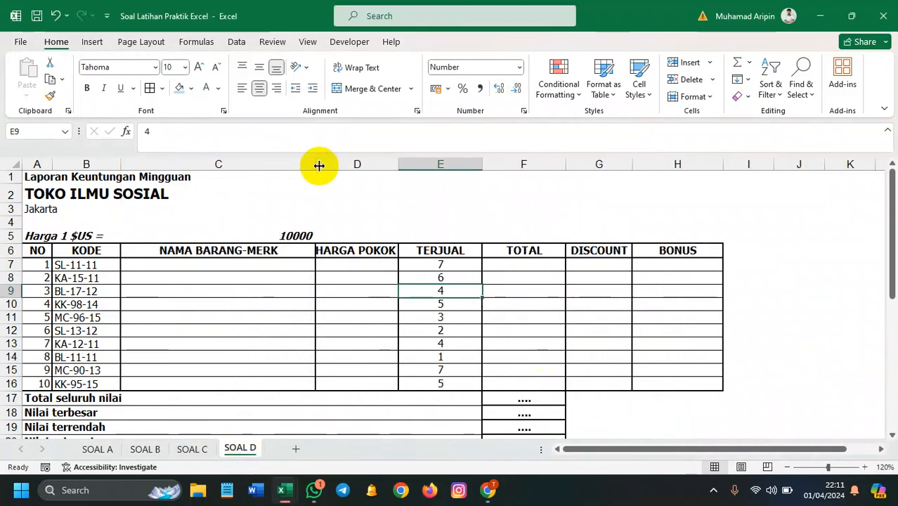
scroll(231, 287, down, 2)
scroll(226, 295, up, 2)
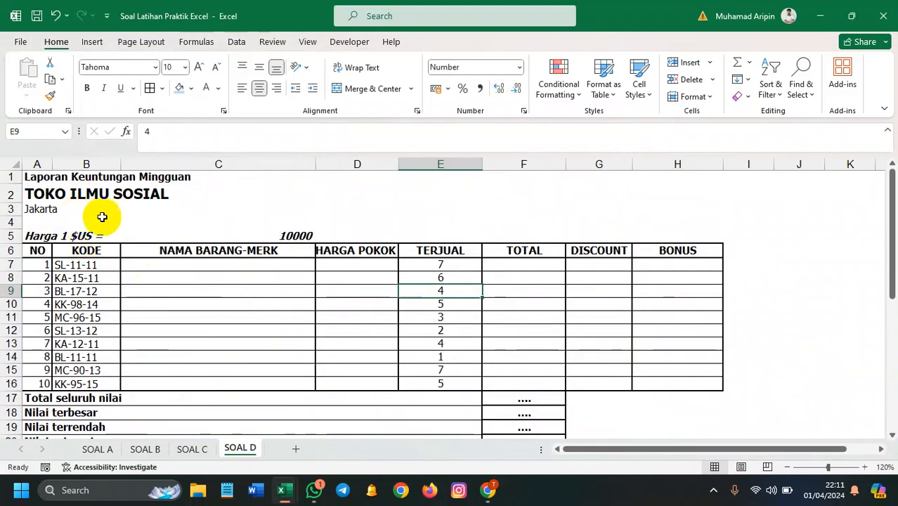
scroll(78, 201, down, 4)
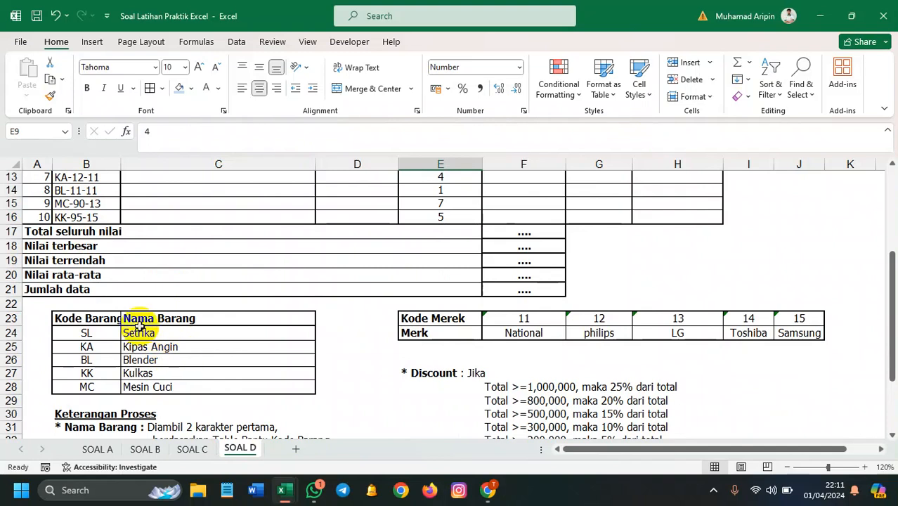
double_click(121, 164)
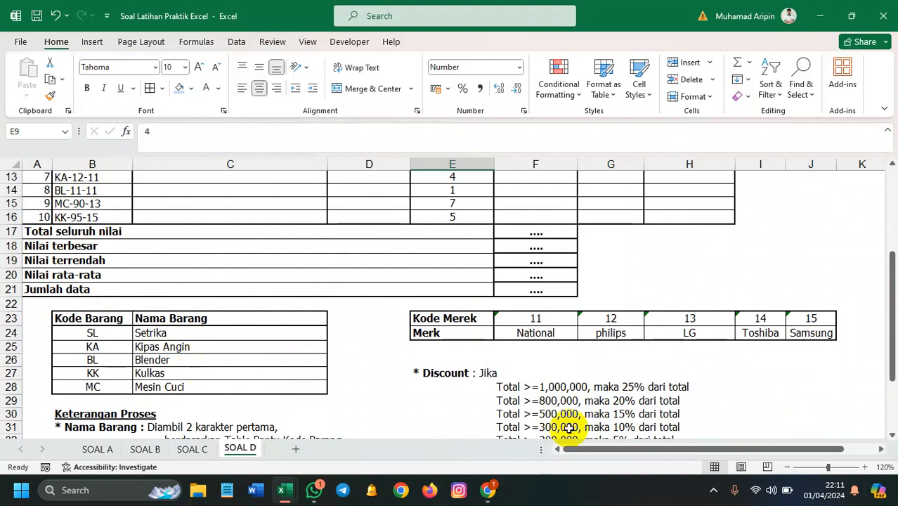
scroll(567, 421, up, 4)
scroll(237, 277, down, 4)
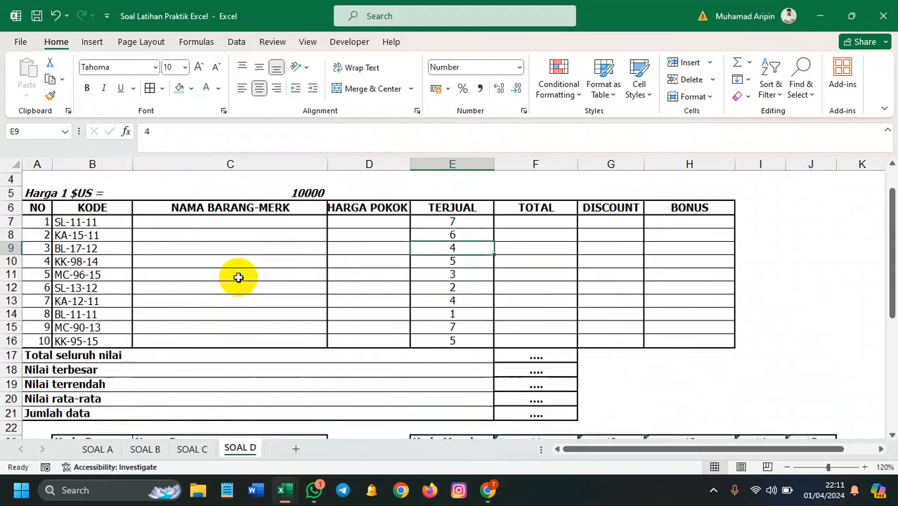
scroll(238, 277, up, 4)
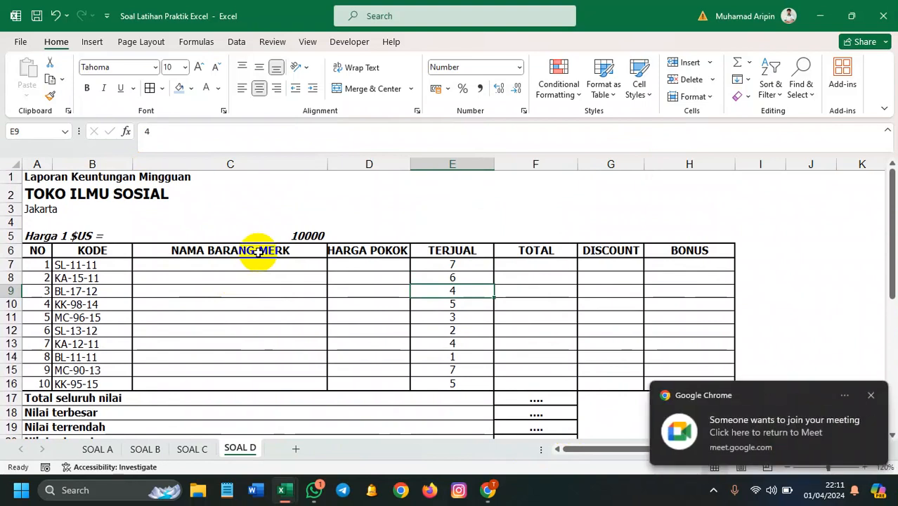
- Go back to the Google Meet call in Chrome and let in the newly waiting participants
click(600, 497)
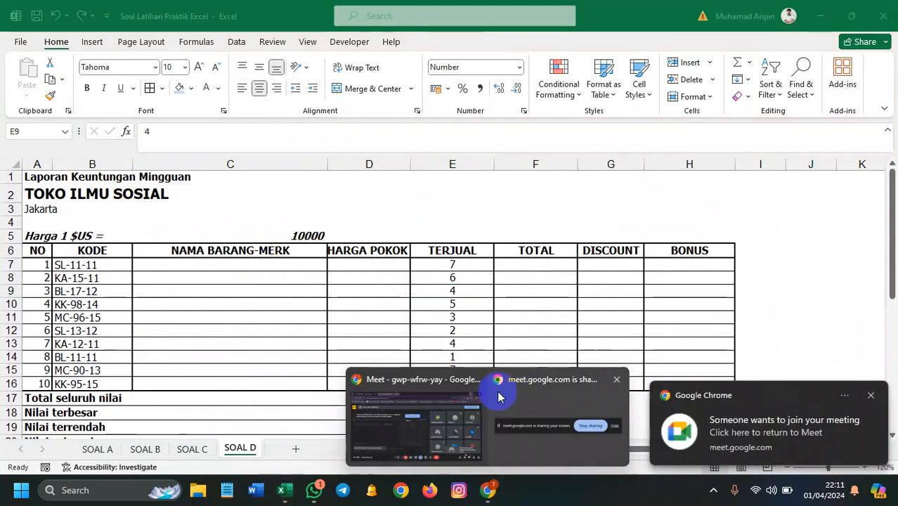
click(486, 490)
click(752, 399)
click(515, 313)
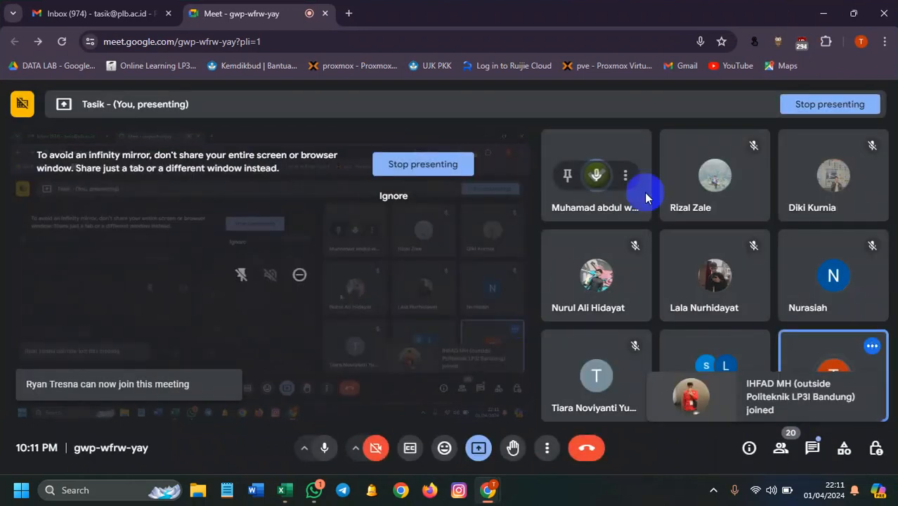
- Return to the SOAL D worksheet in Excel and dismiss the presenting notification
click(822, 14)
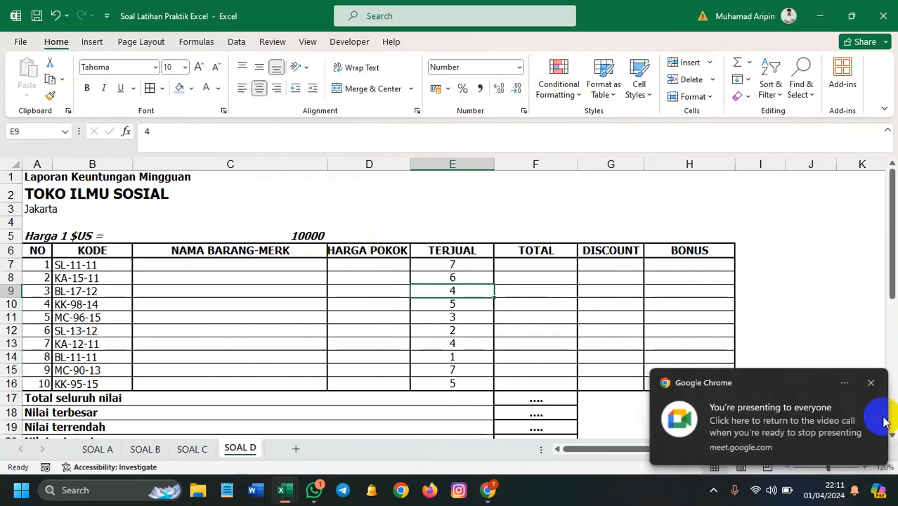
click(870, 382)
- Review the Keterangan Proses rules for item name, brand, base price and total against the KODE column and helper tables
scroll(309, 346, down, 4)
scroll(310, 345, down, 1)
scroll(343, 421, down, 1)
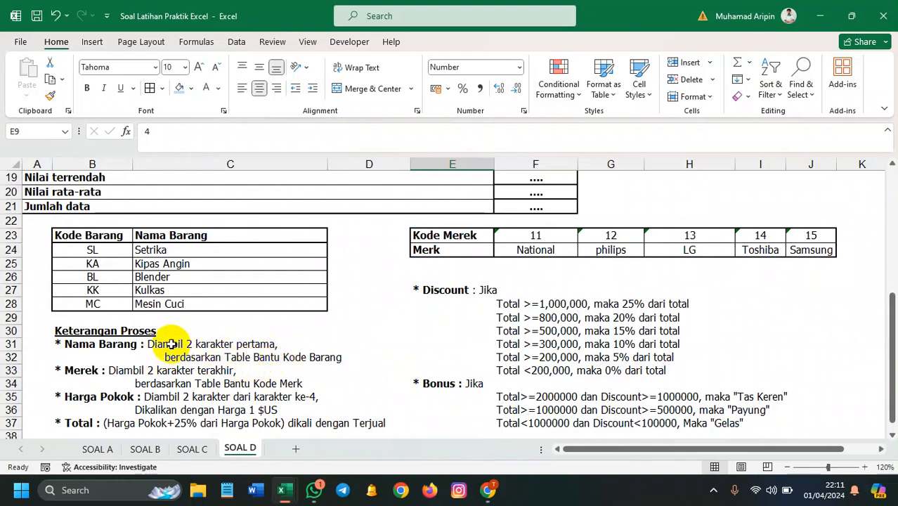
scroll(148, 316, up, 6)
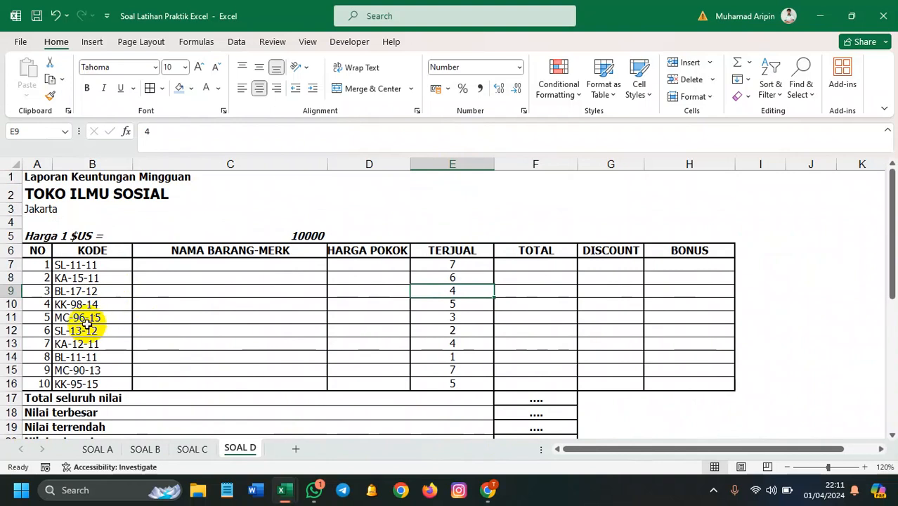
scroll(83, 320, down, 4)
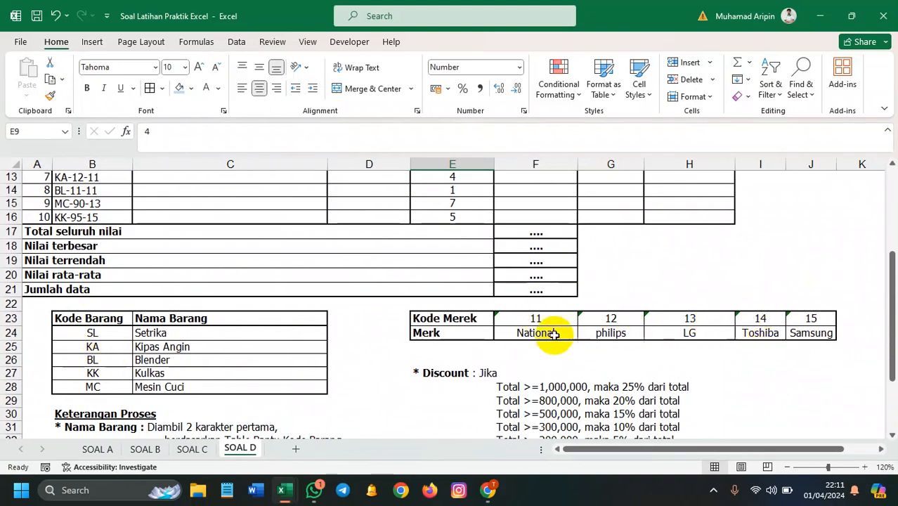
scroll(402, 375, down, 2)
scroll(362, 378, down, 1)
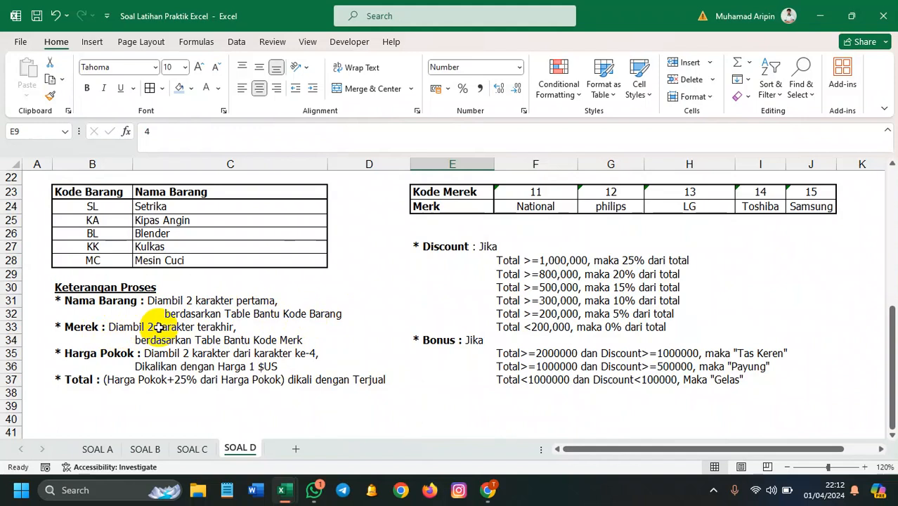
scroll(158, 326, up, 7)
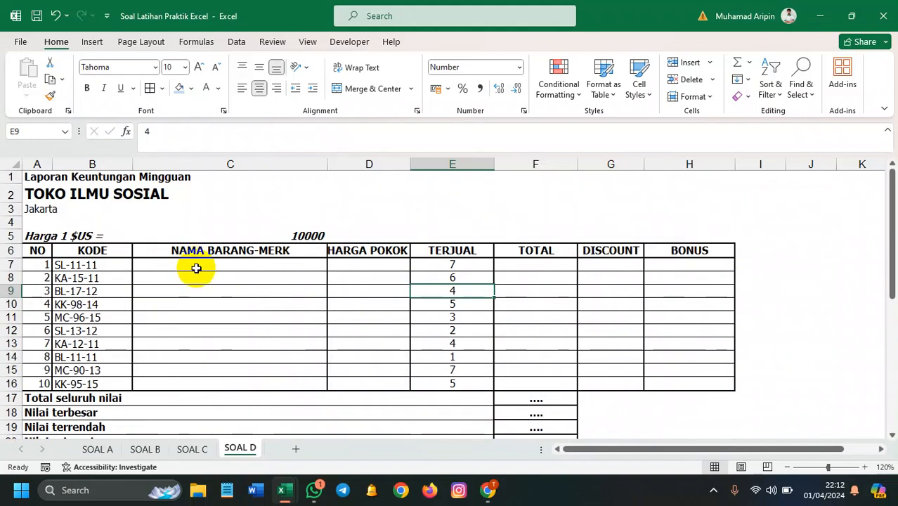
- Highlight the Kode Barang table in B23:C28 and the Kode Merek table in E23:J24 to compare their layouts
click(196, 267)
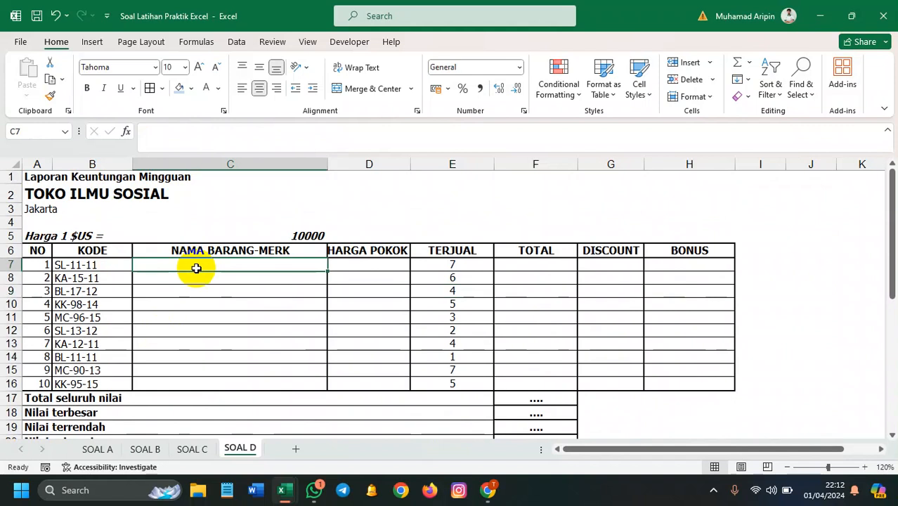
scroll(196, 268, down, 3)
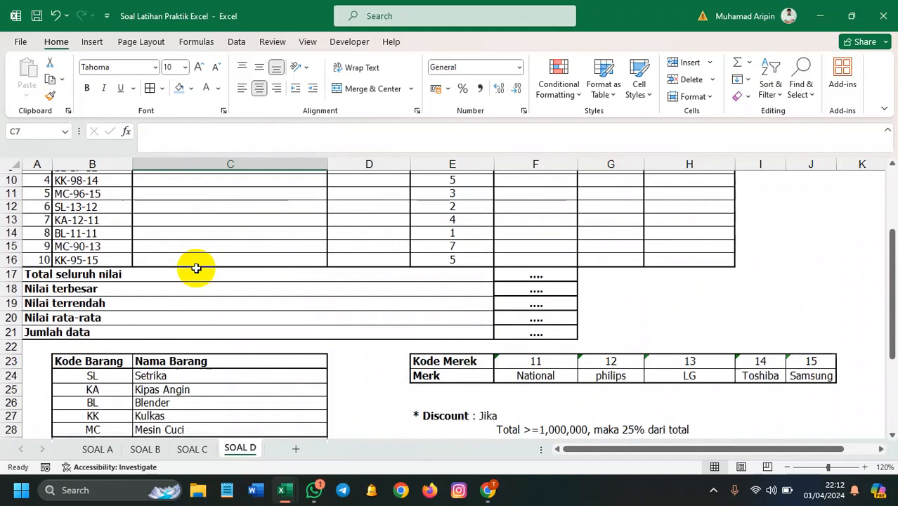
scroll(197, 268, down, 1)
drag(96, 317, 263, 385)
drag(124, 316, 257, 386)
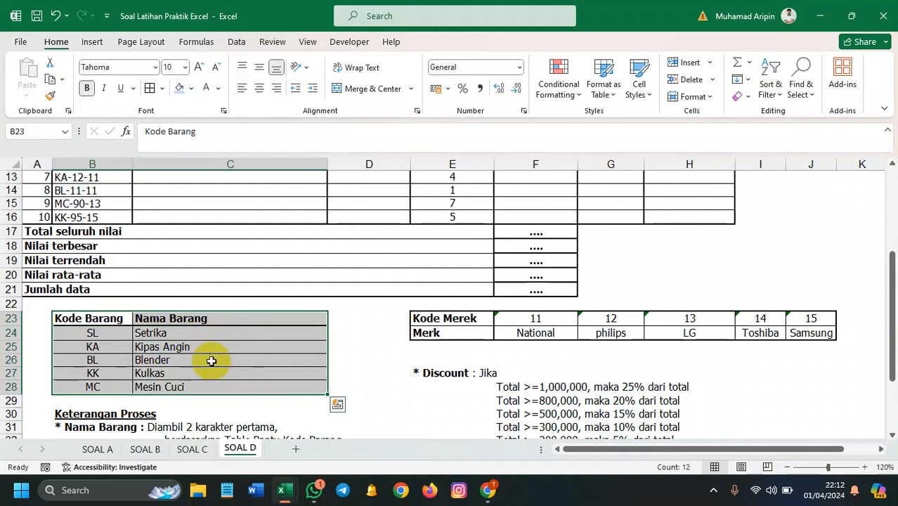
click(106, 318)
drag(105, 317, 257, 381)
drag(450, 312, 816, 333)
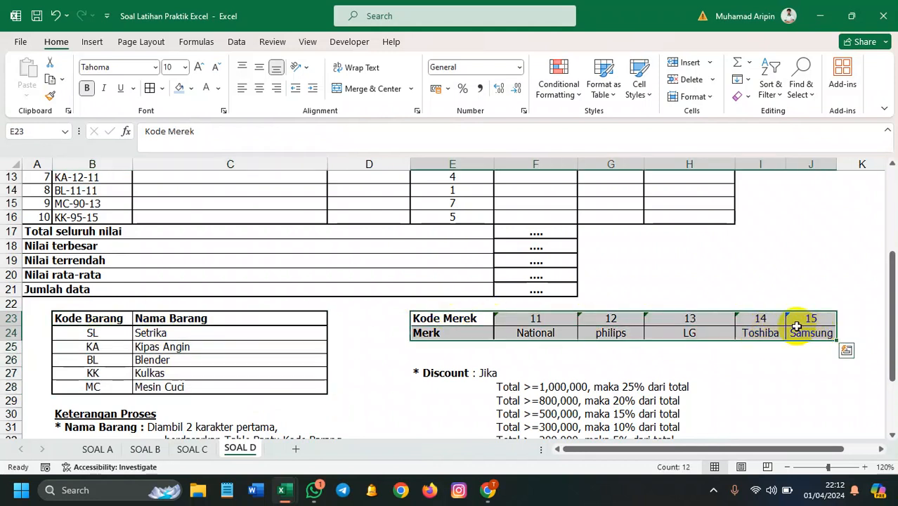
click(805, 245)
scroll(621, 280, up, 3)
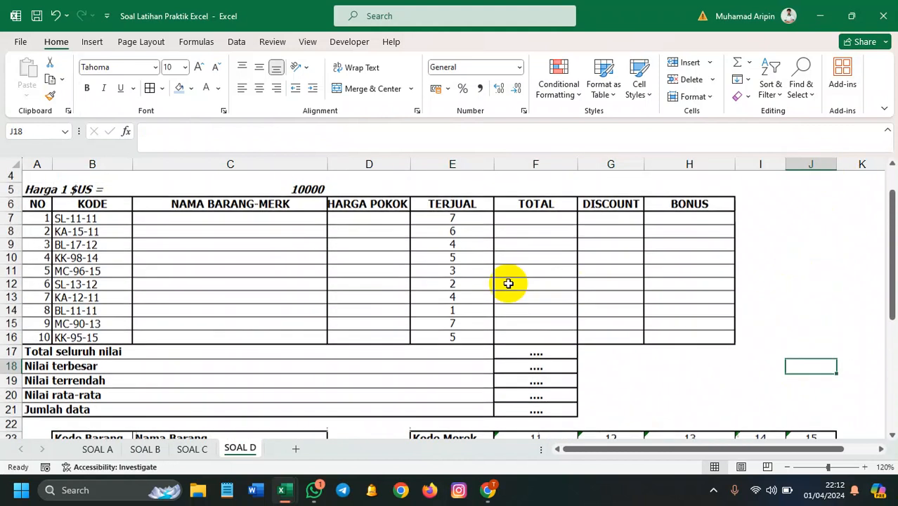
- Enter =LEFT(B7;2) in C7 to extract the first two characters of the item code
click(232, 220)
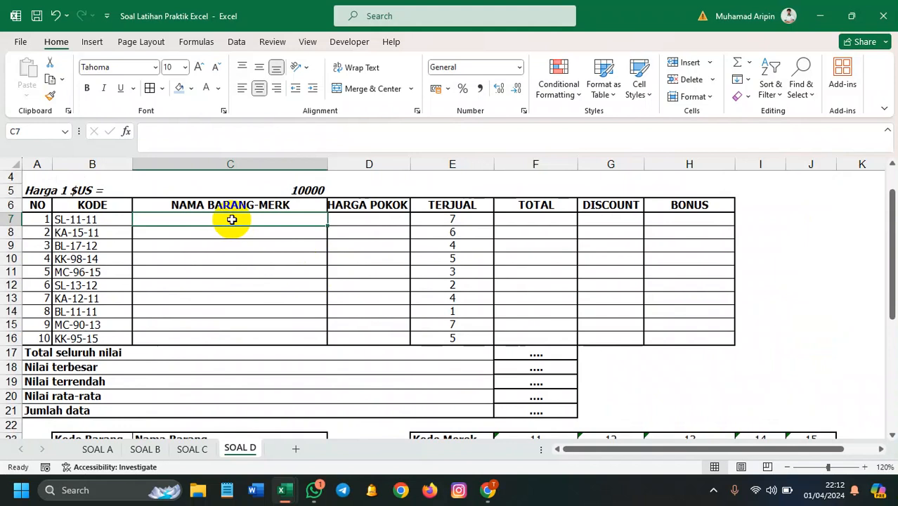
text(=)
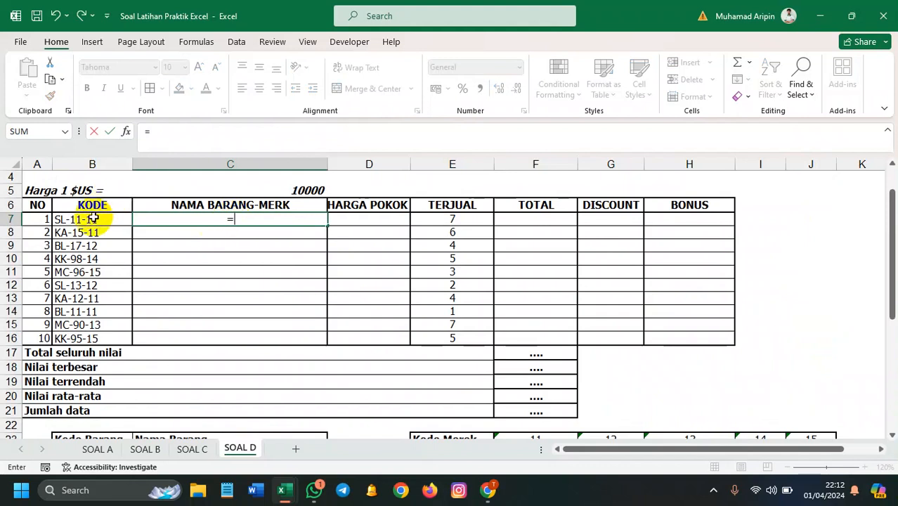
text(Lef)
key(Tab)
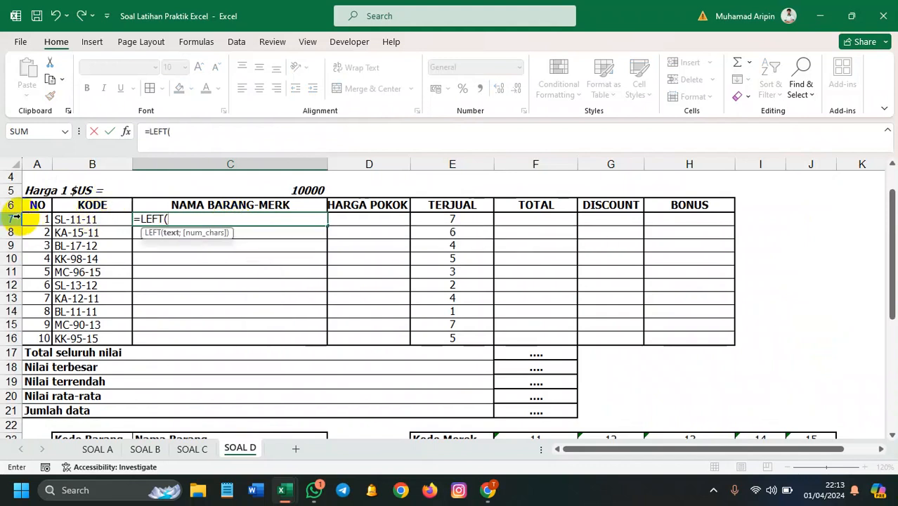
click(62, 219)
text(;)
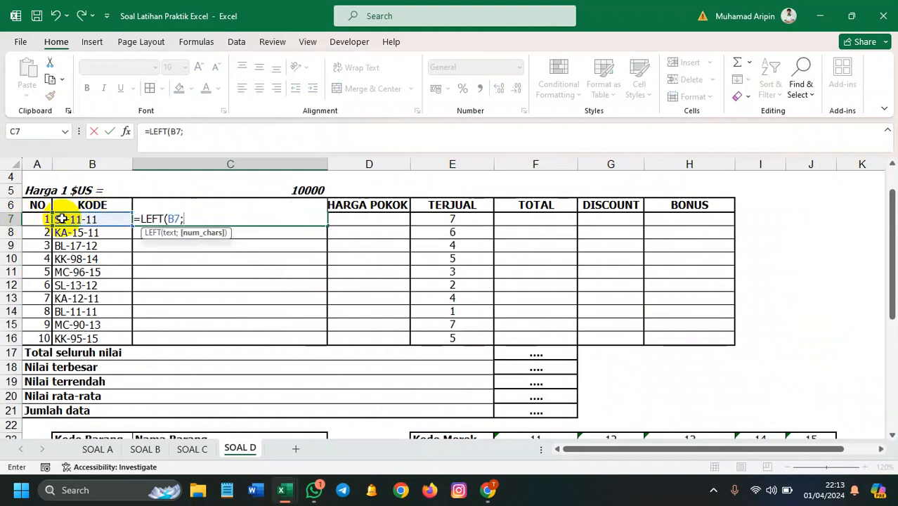
text(2))
key(Return)
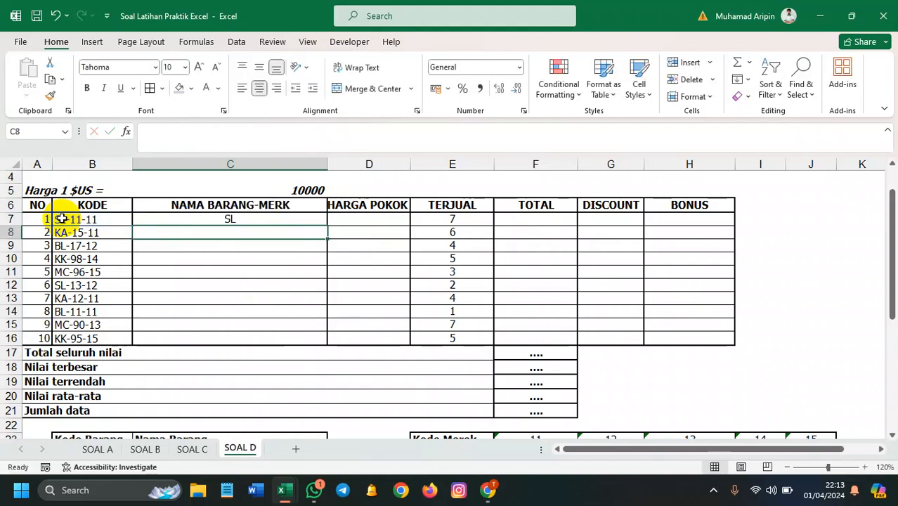
- Fill the LEFT formula from C7 down to C16 and compare the extracted codes with the Kode Barang table
click(313, 220)
drag(327, 226, 318, 338)
scroll(233, 301, down, 2)
scroll(140, 344, down, 1)
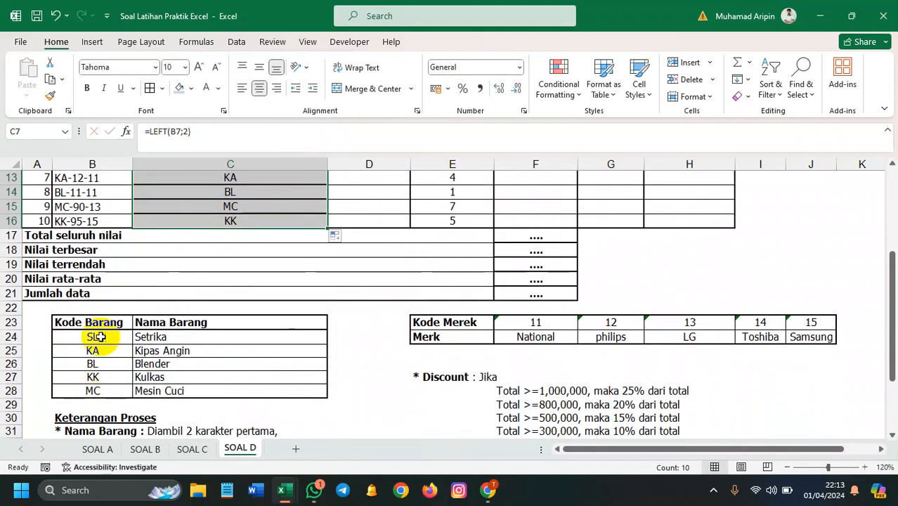
scroll(134, 348, up, 3)
- Wrap the LEFT formula in C7 in a VLOOKUP function, using LEFT(B7;2) as the lookup value
click(274, 220)
double_click(204, 220)
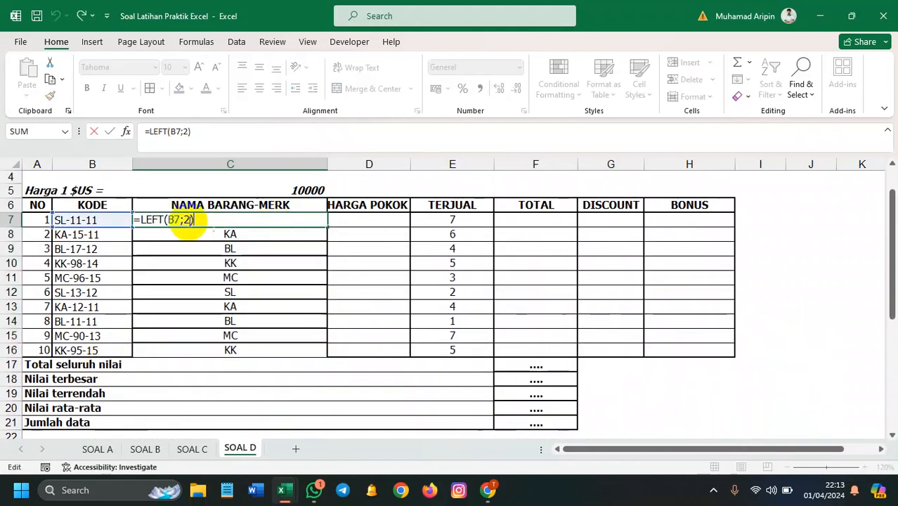
click(143, 220)
text(Vl)
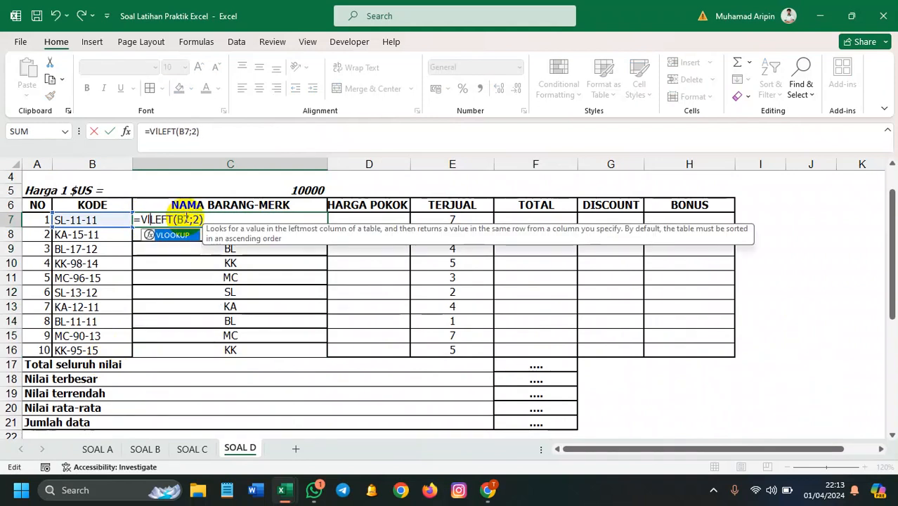
key(Tab)
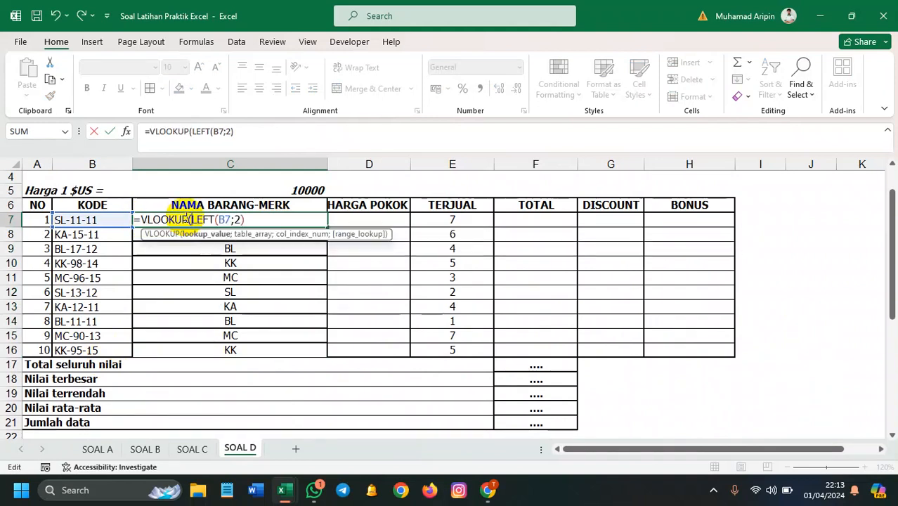
- Add the Kode Barang table as the VLOOKUP's table array in C7, with the absolute reference $B$23:$C$28
click(257, 220)
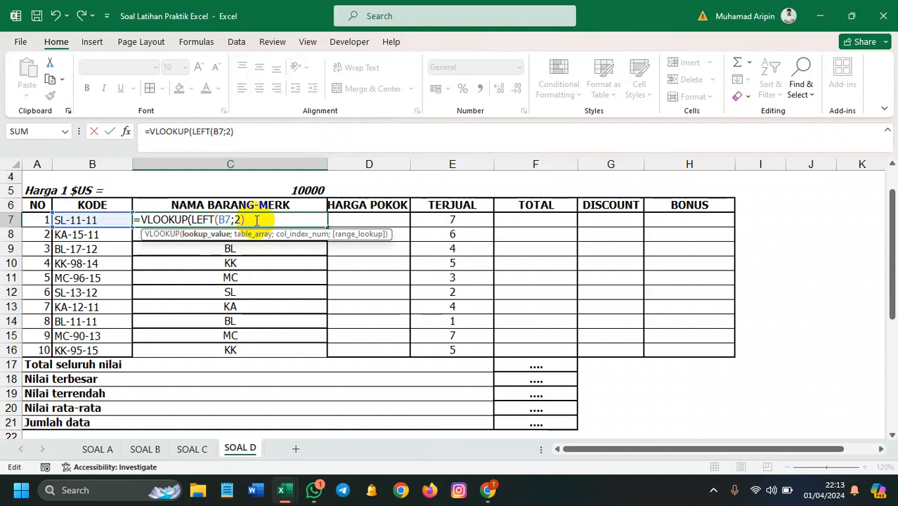
text(;)
scroll(226, 221, down, 3)
drag(115, 322, 268, 390)
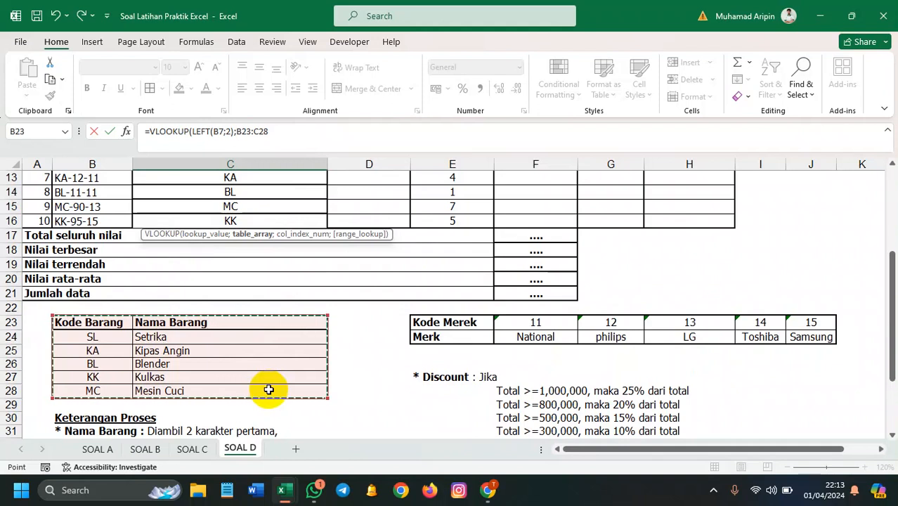
key(F4)
scroll(268, 390, up, 4)
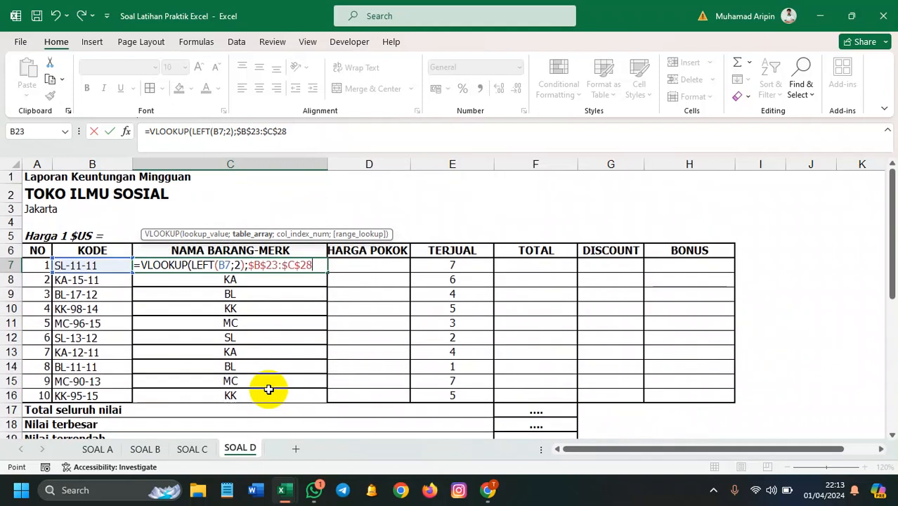
text(;)
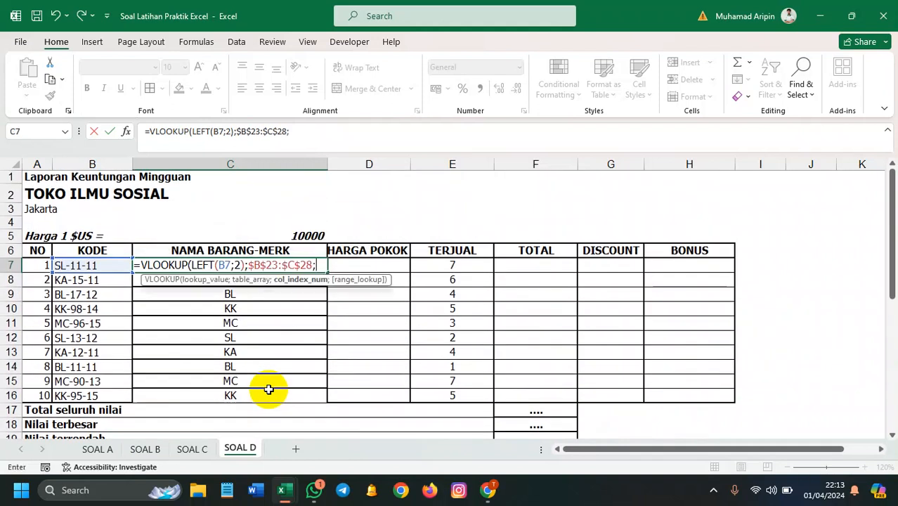
scroll(268, 390, down, 3)
scroll(176, 386, down, 1)
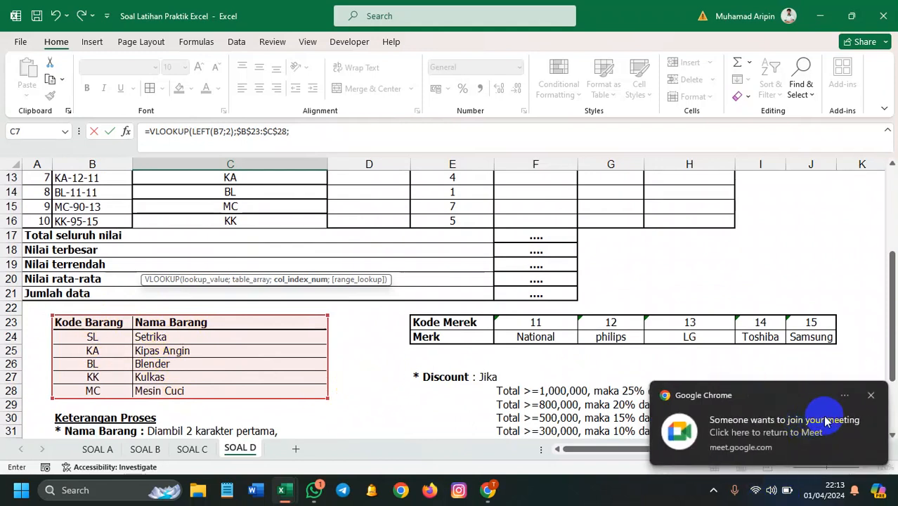
- Switch to the Google Meet call in Chrome and admit the participant waiting to join
click(488, 490)
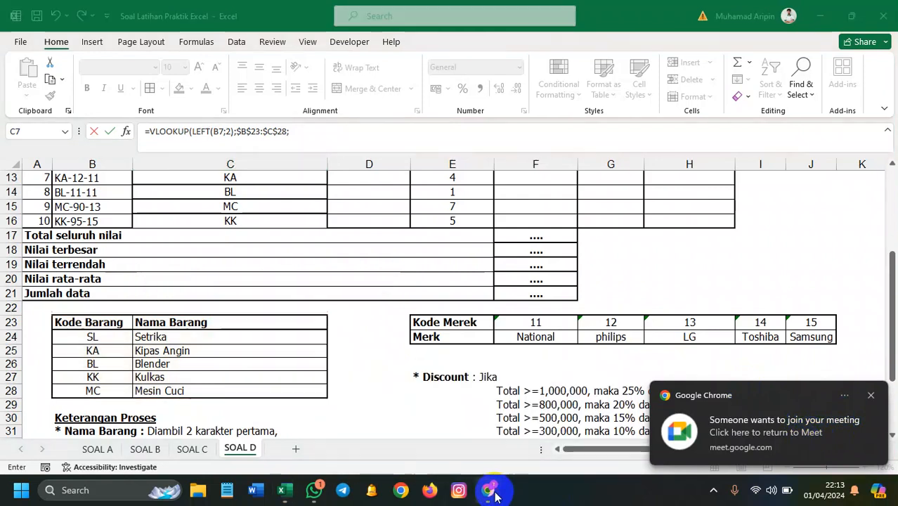
click(440, 429)
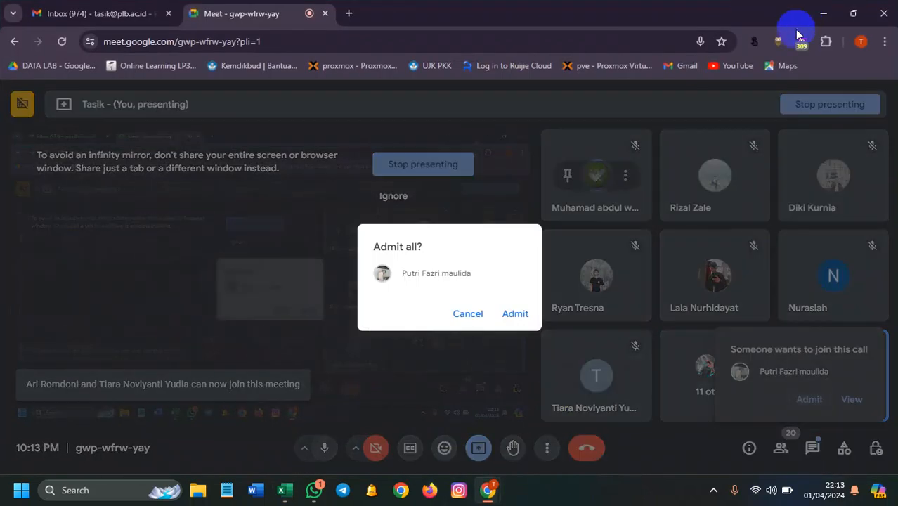
click(515, 314)
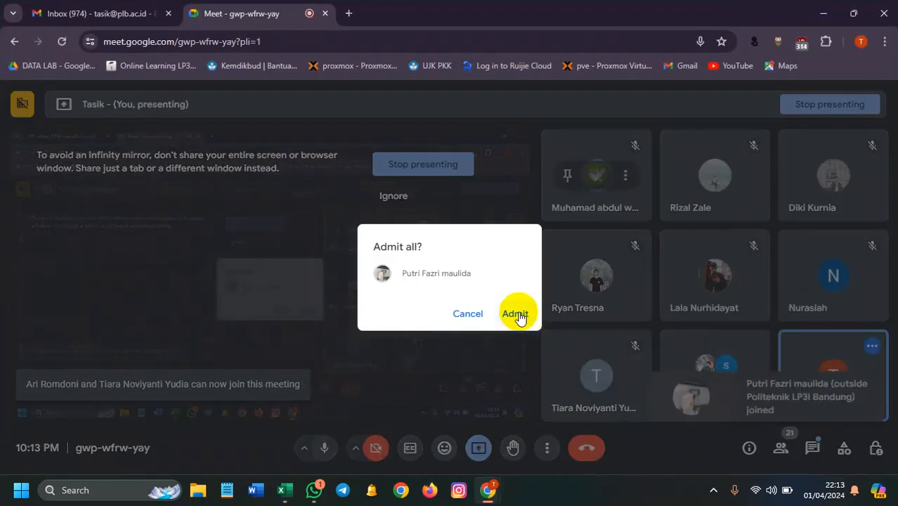
- Return to Excel and complete C7 as =VLOOKUP(LEFT(B7;2);$B$23:$C$28;2;0)
click(822, 13)
scroll(289, 259, up, 4)
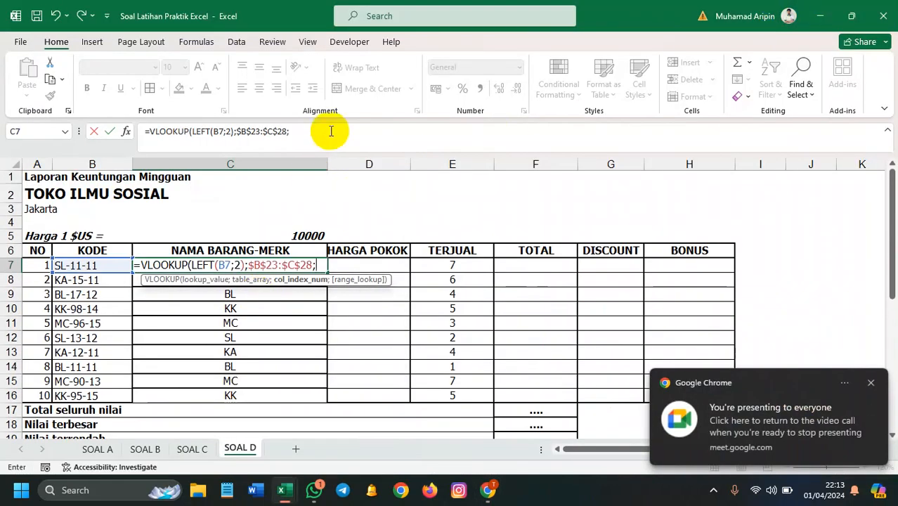
click(330, 131)
text(2;)
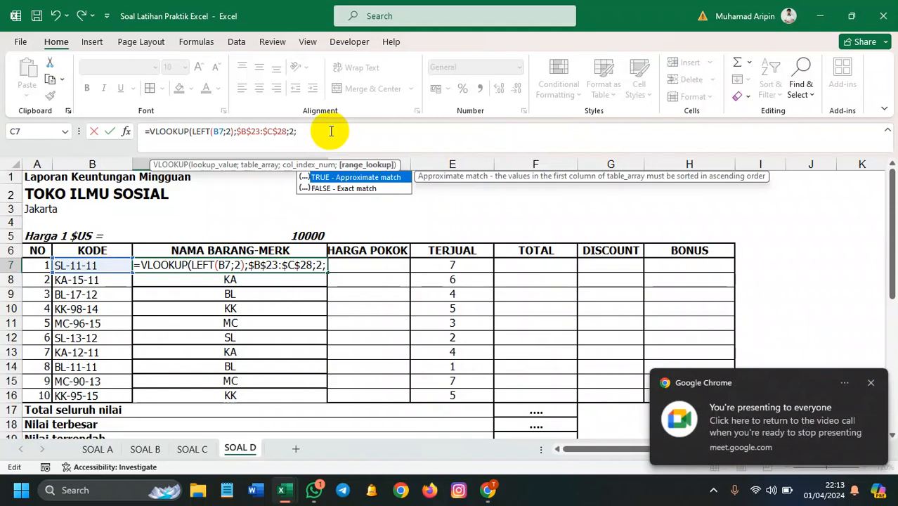
text(0)
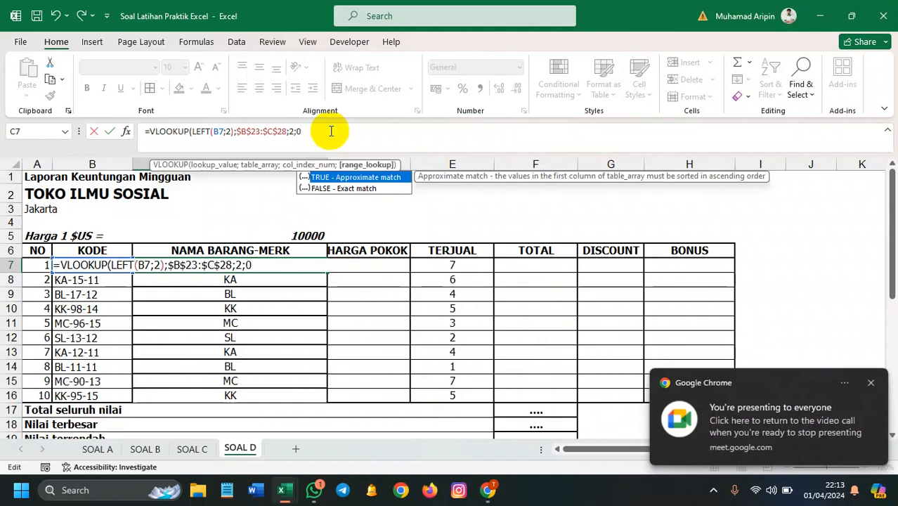
text())
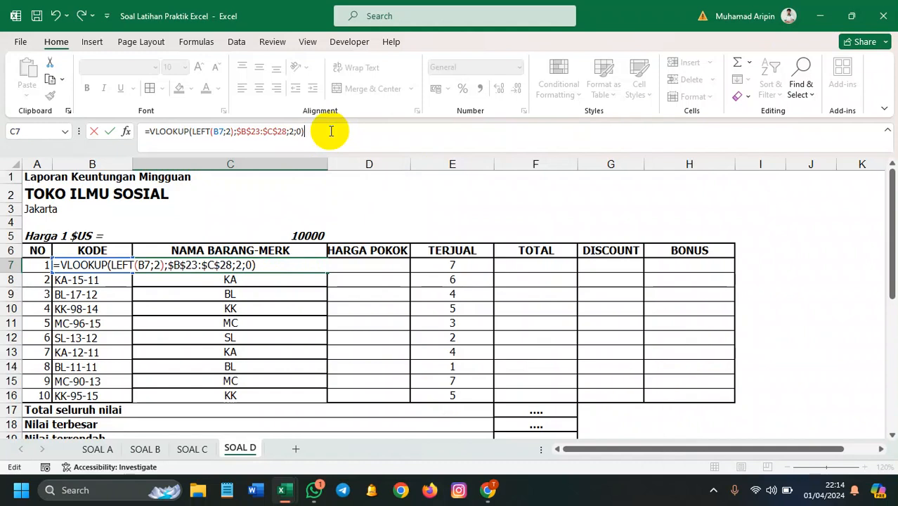
key(Return)
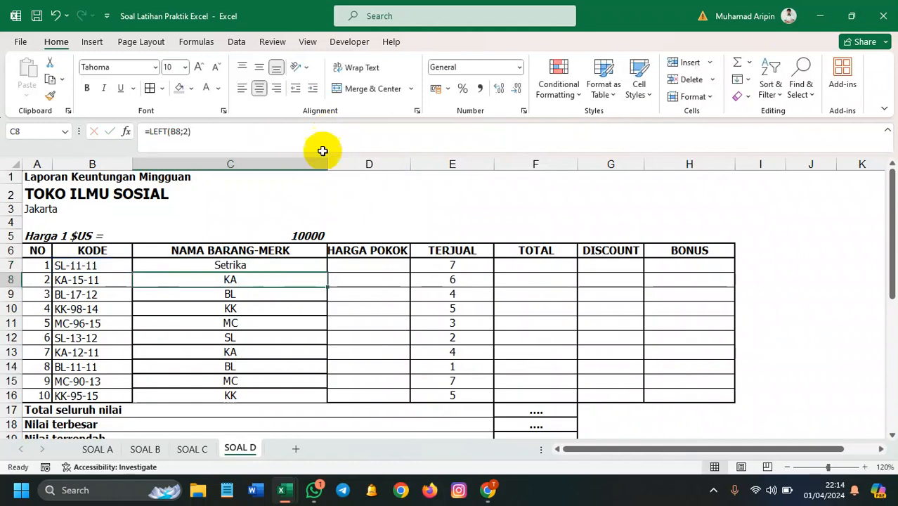
- Fill the VLOOKUP formula from C7 down to C16, and align the cells vertically to the middle and horizontally left
click(309, 268)
drag(324, 274, 305, 396)
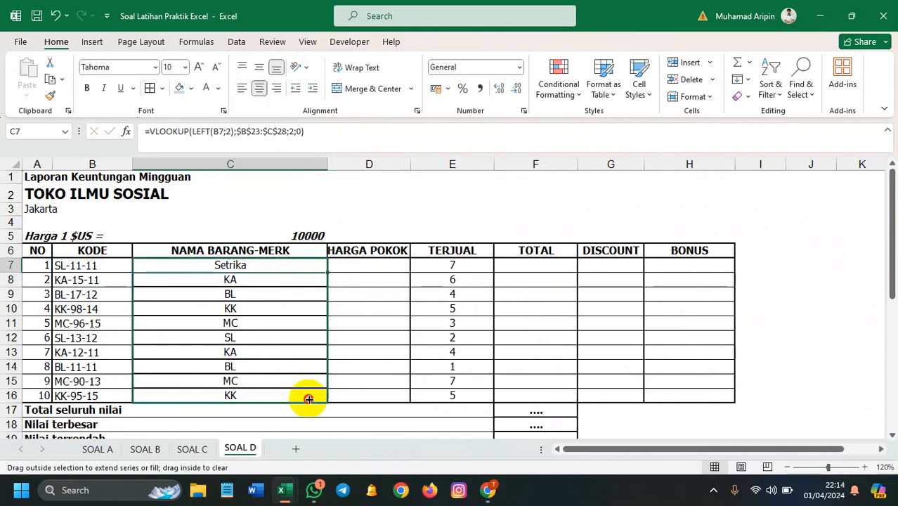
click(258, 68)
click(242, 88)
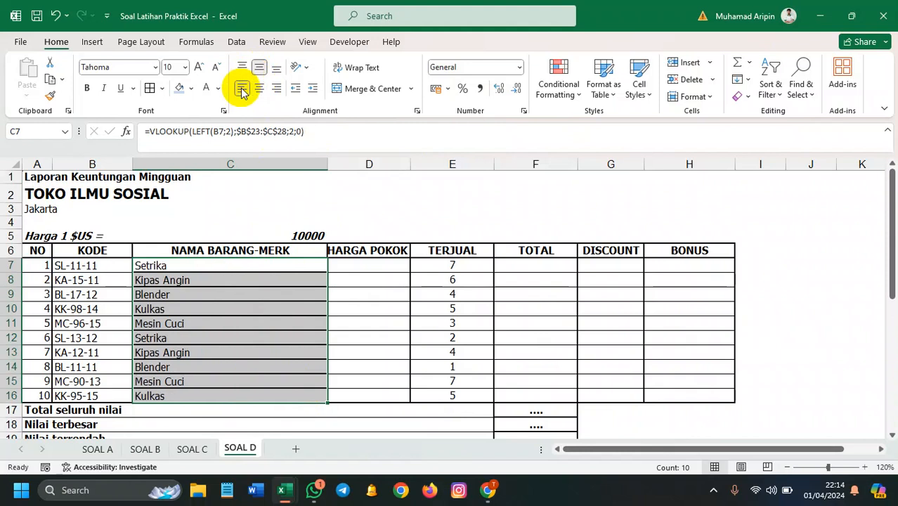
- Extend the VLOOKUP formula in C7 with & followed by the start of an HLOOKUP function
click(232, 265)
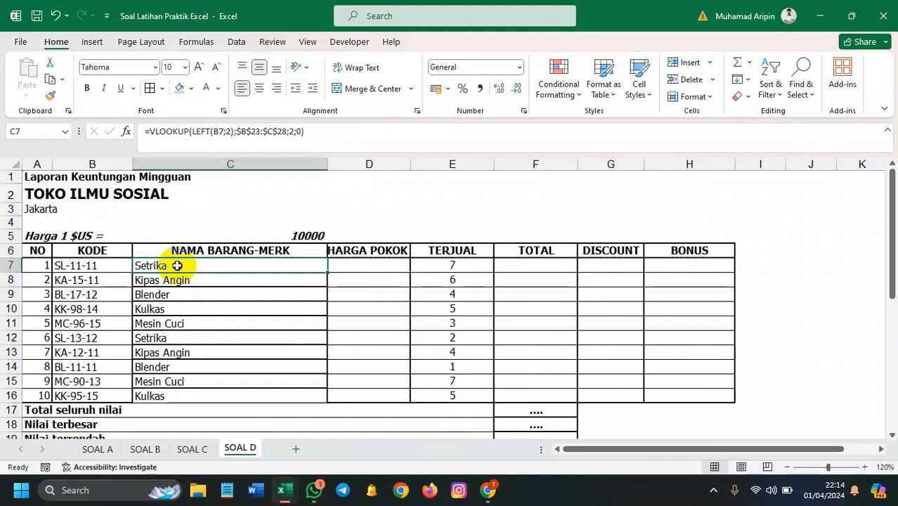
double_click(177, 266)
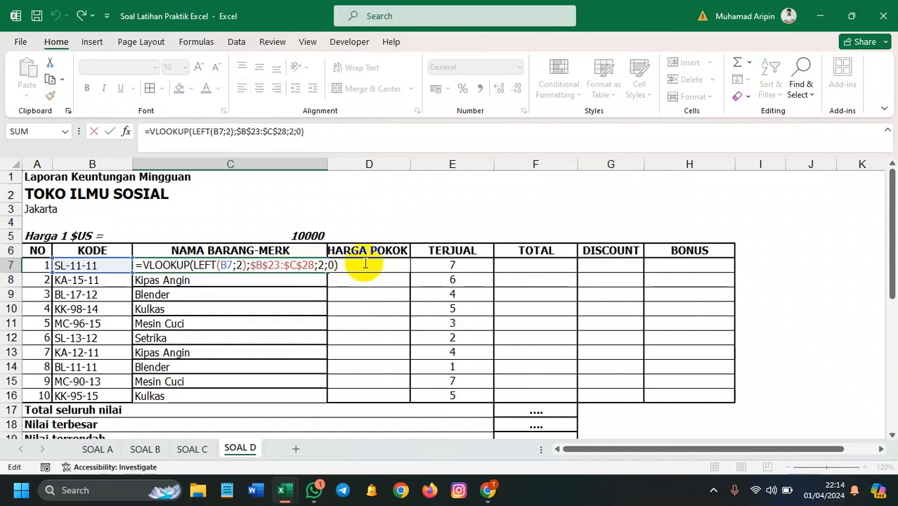
text(&)
scroll(362, 261, down, 3)
scroll(422, 393, down, 5)
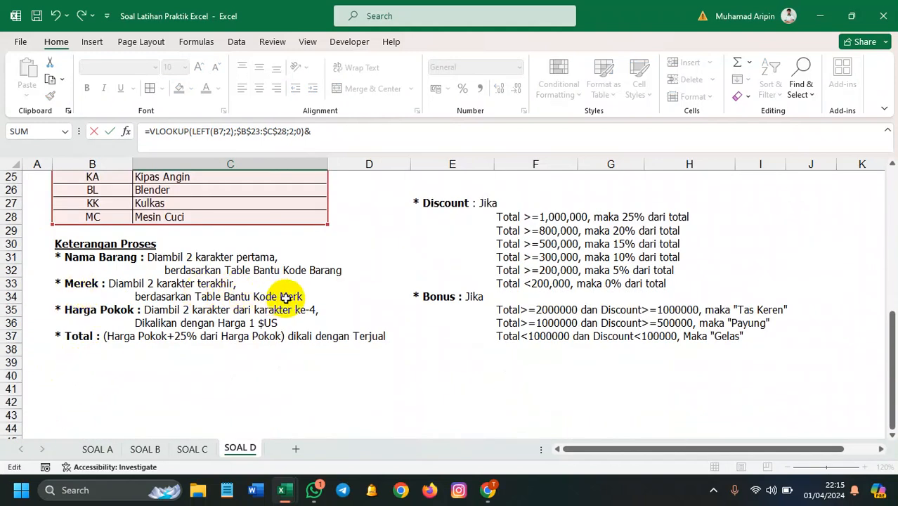
scroll(292, 293, up, 6)
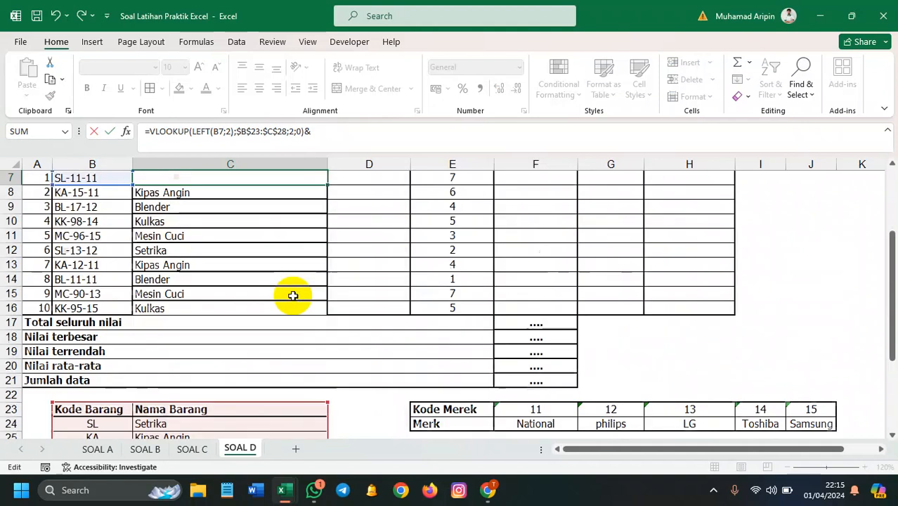
click(344, 136)
text(HL)
key(Tab)
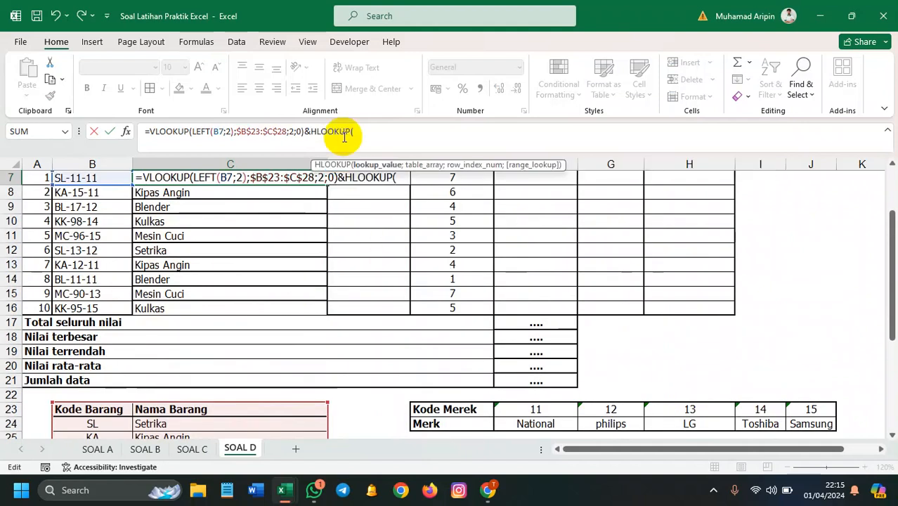
- Enter RIGHT(B7;2) as the lookup value of the HLOOKUP in C7
text(Rig)
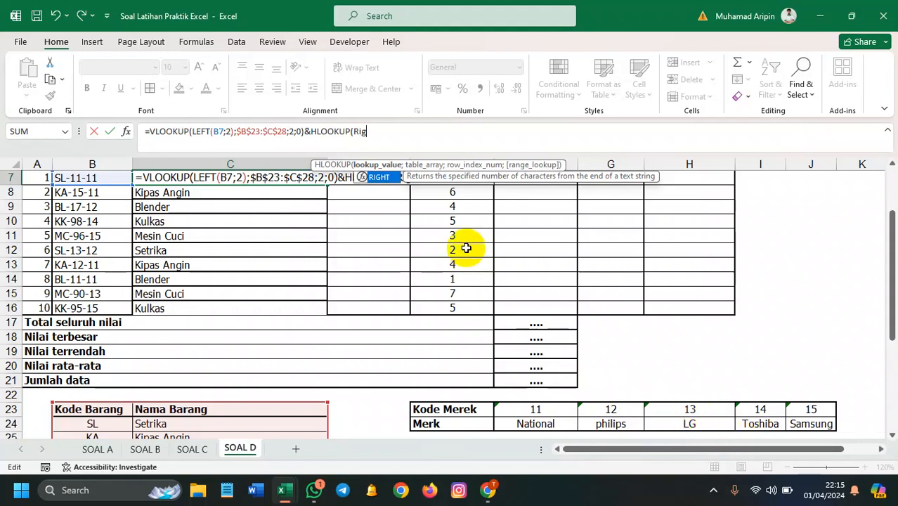
text(h)
key(Tab)
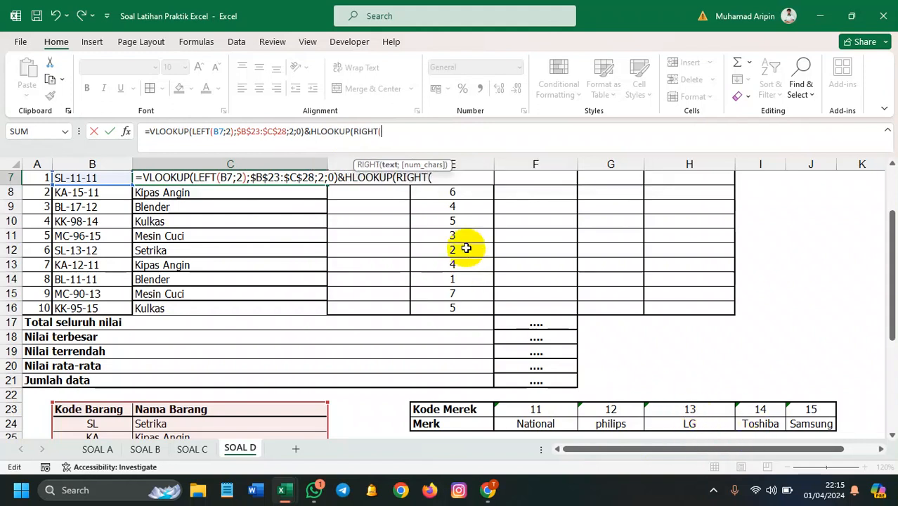
scroll(311, 321, up, 2)
click(120, 265)
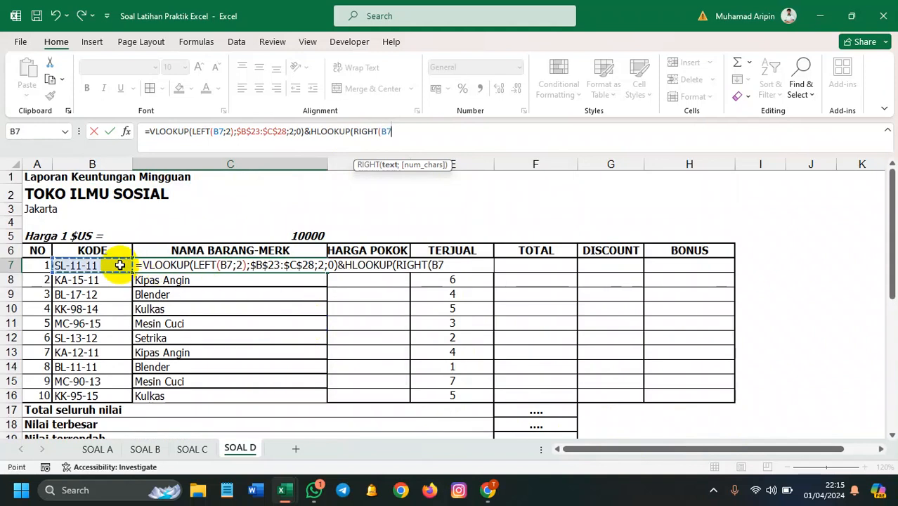
text(;2)
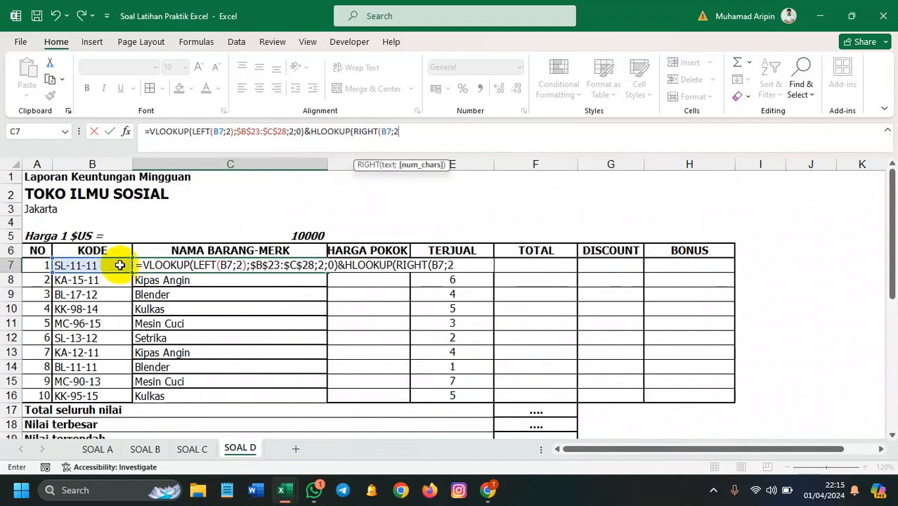
scroll(343, 383, down, 2)
scroll(342, 385, up, 2)
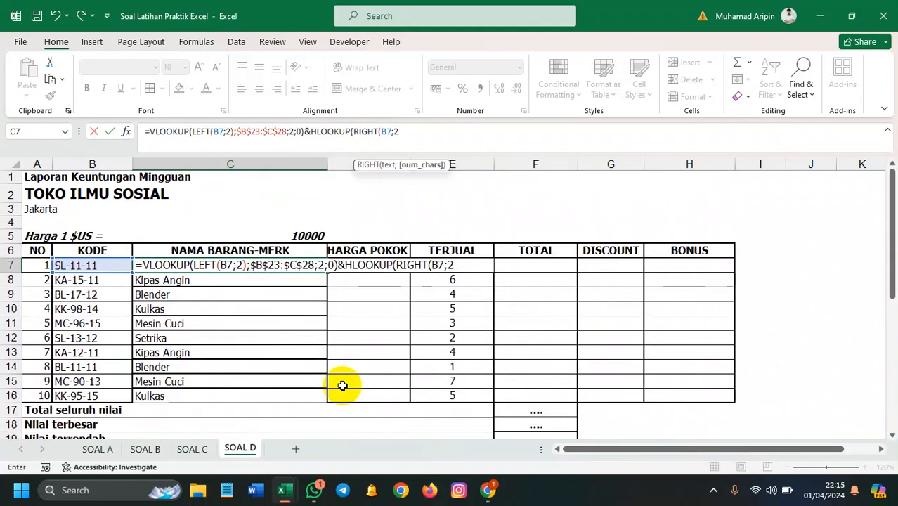
text();)
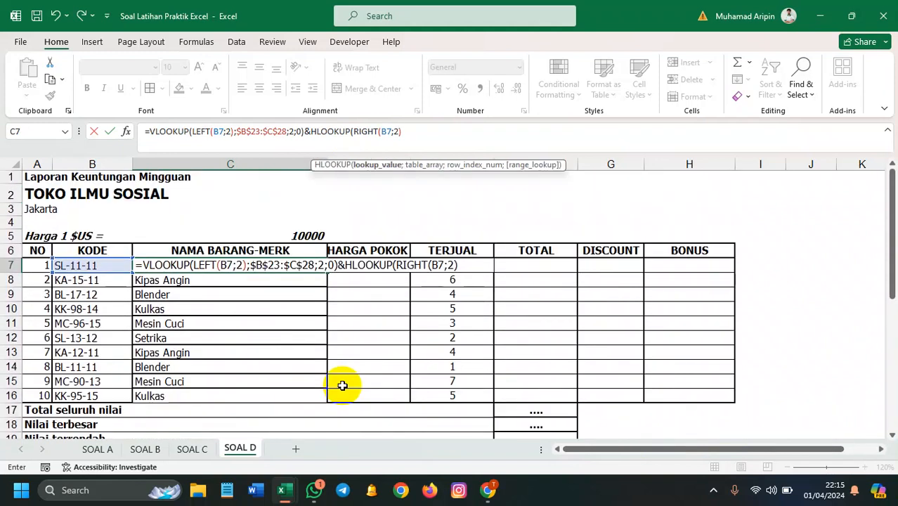
- Add the Kode Merek table as the HLOOKUP's table array in C7, with the absolute reference $E$23:$J$24
scroll(342, 385, down, 3)
drag(460, 366, 801, 382)
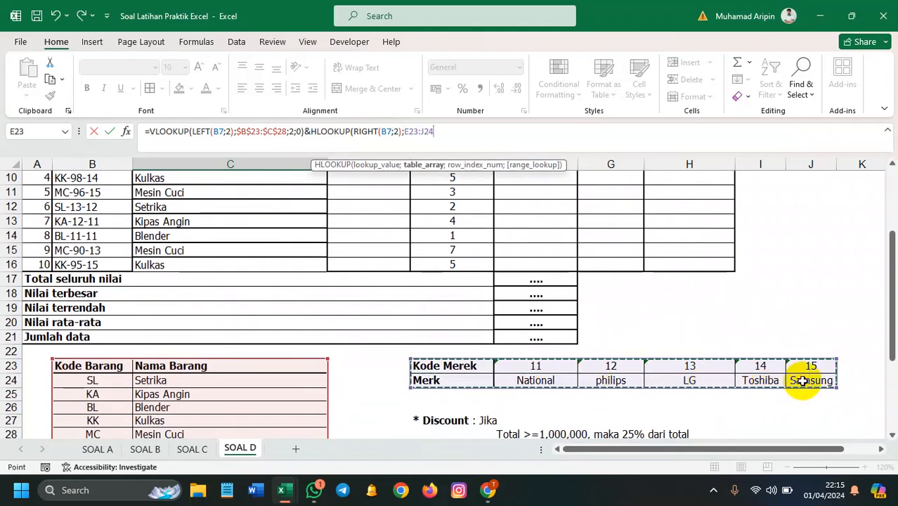
key(F4)
text(;)
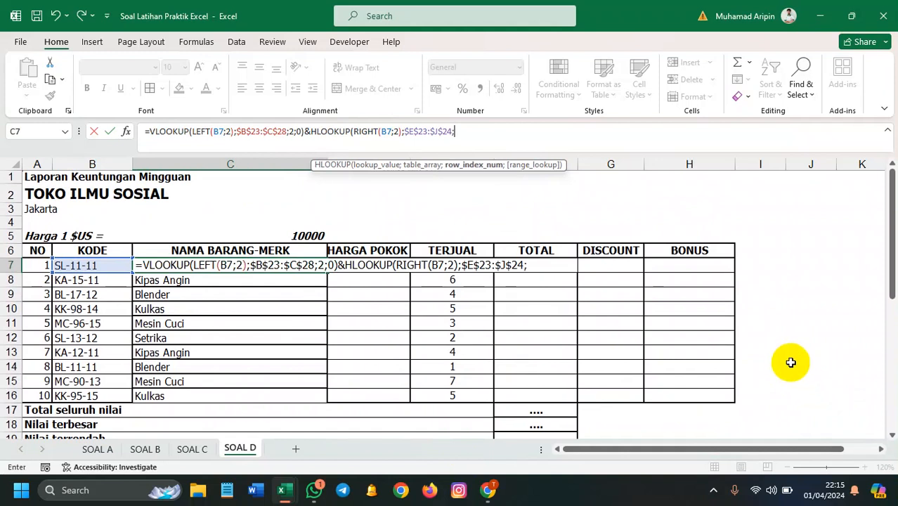
- Complete the HLOOKUP in C7 with row index 2 and range lookup 0, and enter the combined formula
scroll(801, 379, down, 4)
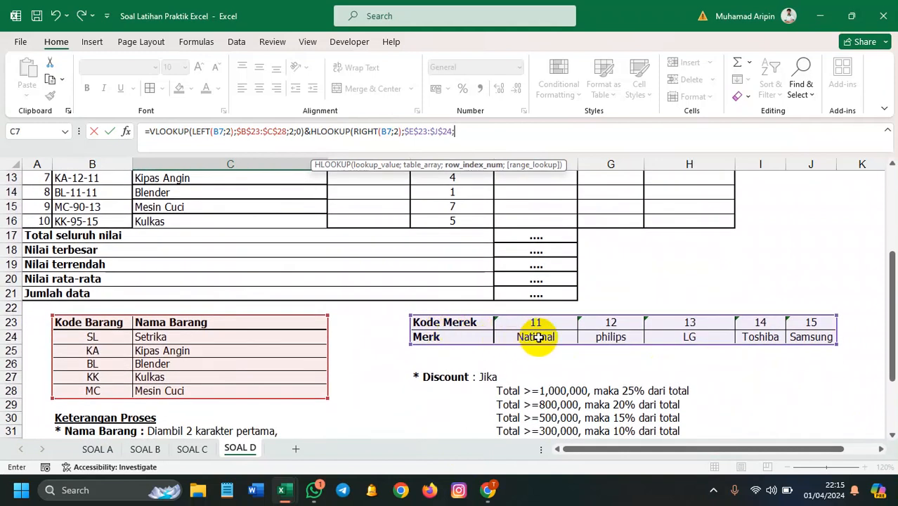
scroll(615, 337, up, 3)
text(2)
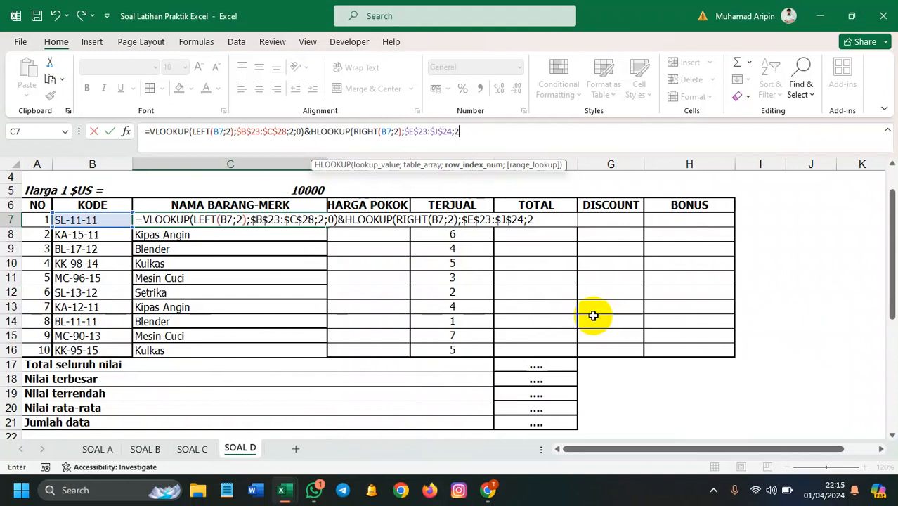
text(;0)
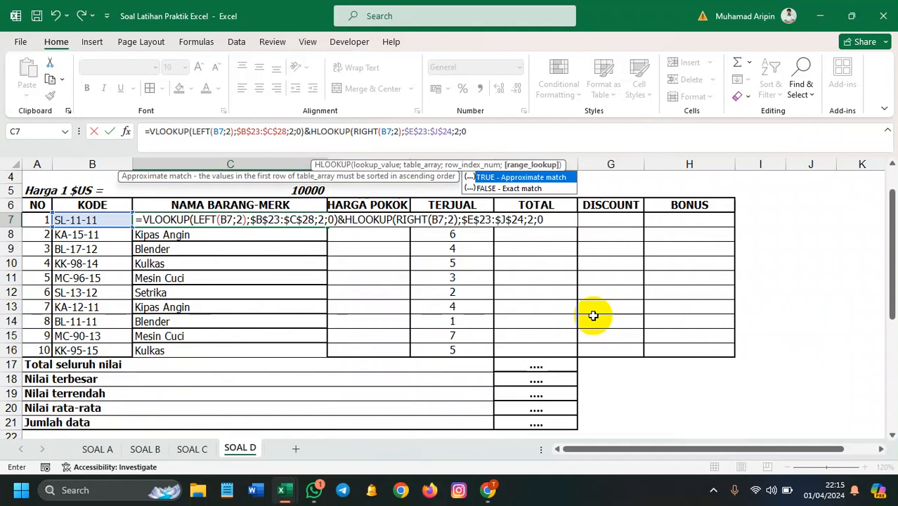
text())
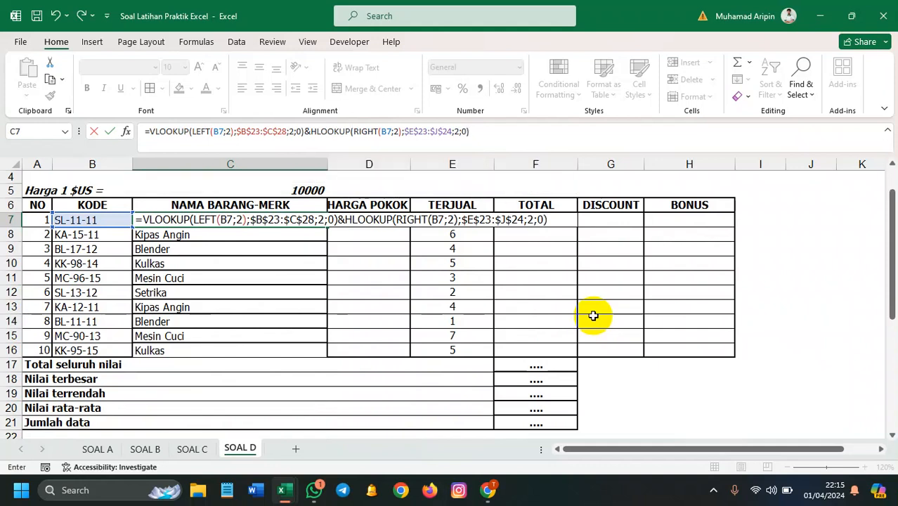
key(Return)
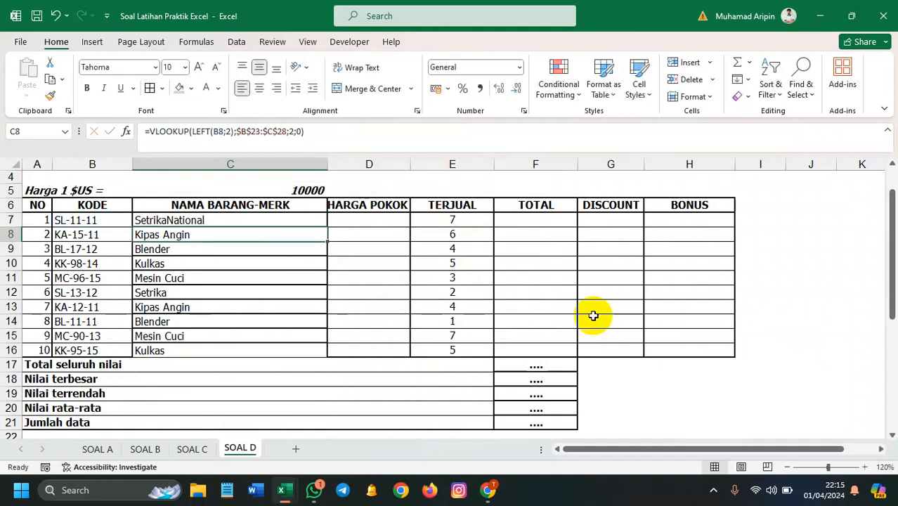
- Fill the combined VLOOKUP and HLOOKUP formula from C7 down to C16
click(310, 221)
drag(326, 227, 311, 355)
scroll(371, 316, down, 2)
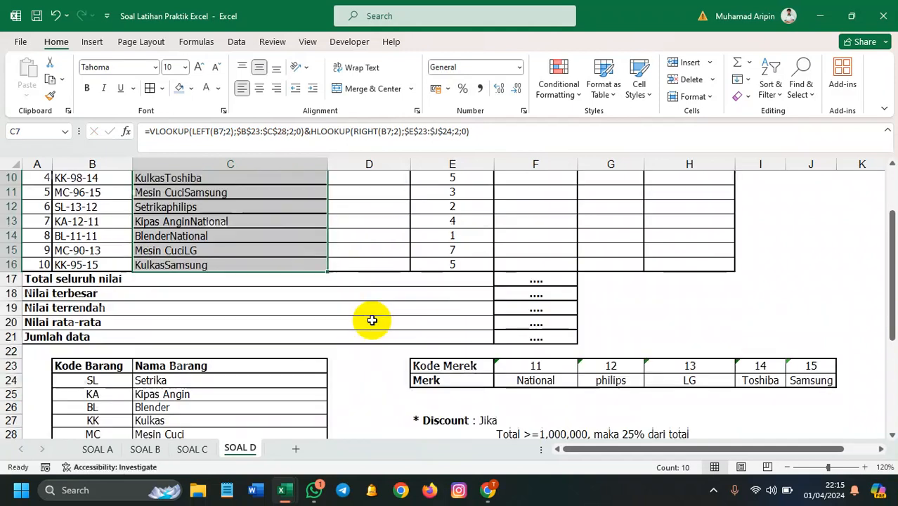
scroll(371, 309, up, 3)
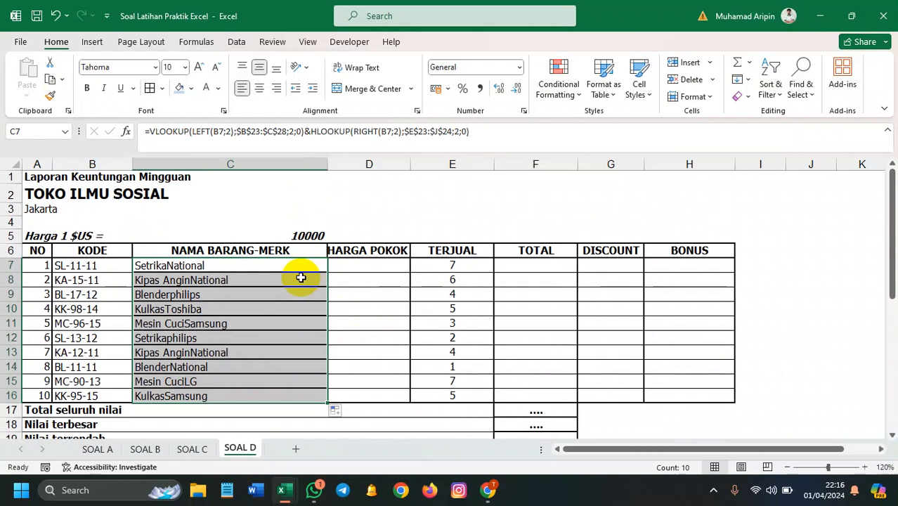
click(276, 311)
drag(217, 263, 217, 396)
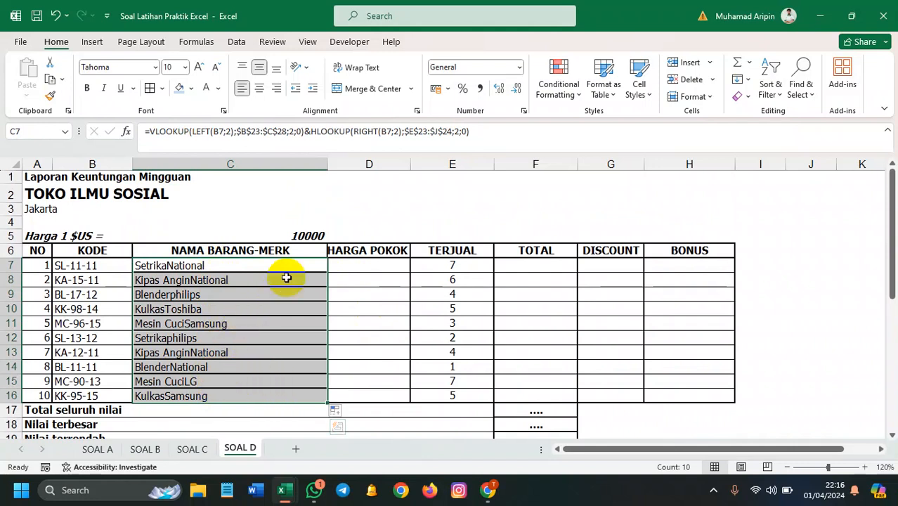
- Insert the text separator "-" and a second & between the VLOOKUP and HLOOKUP parts of the C7 formula
click(330, 131)
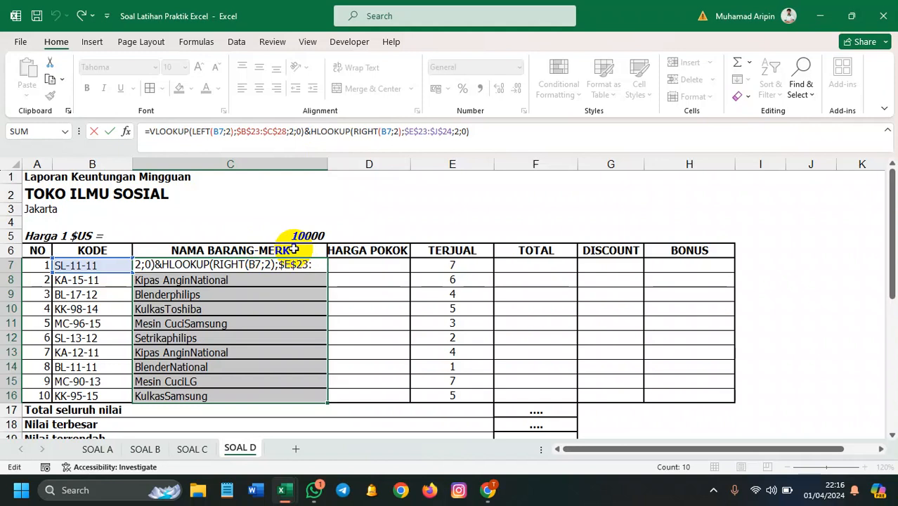
click(316, 271)
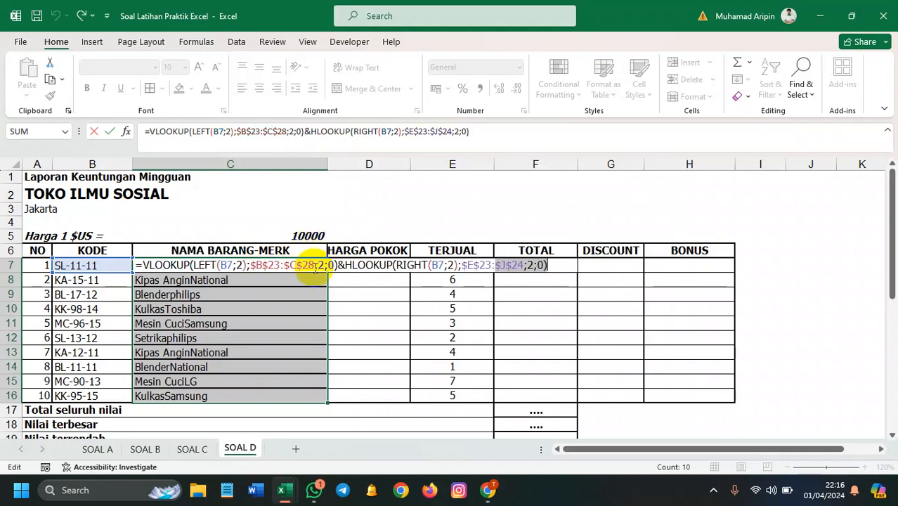
click(344, 262)
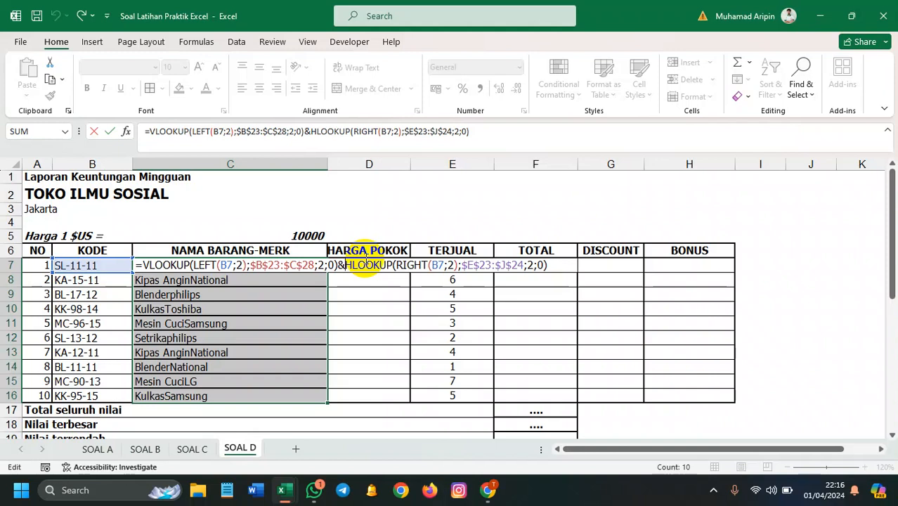
text(")
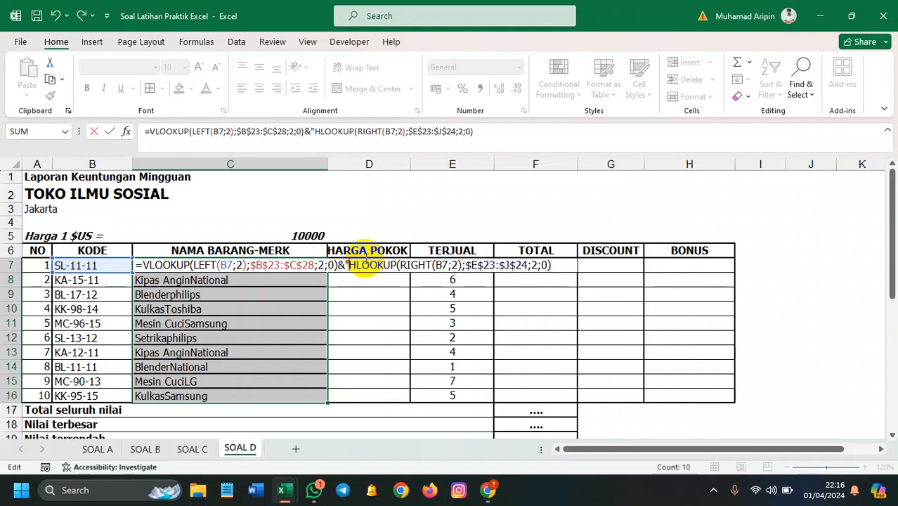
text(-")
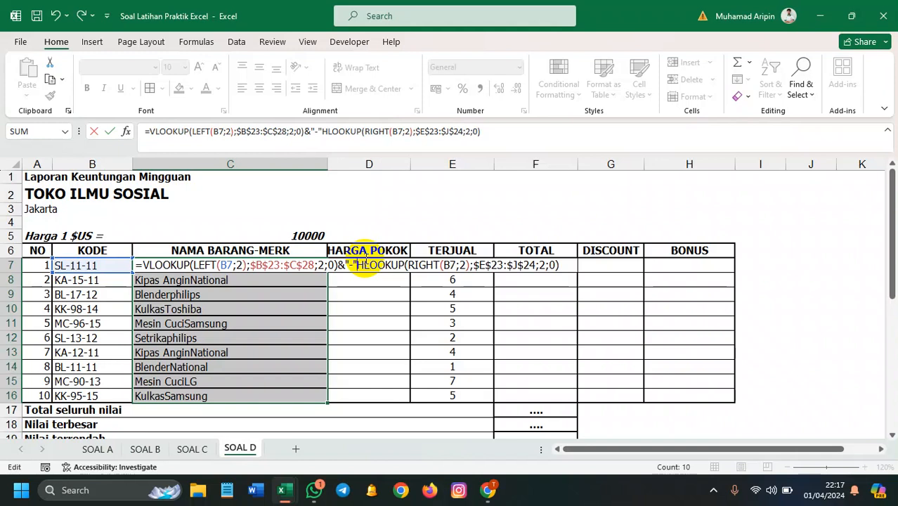
text(&)
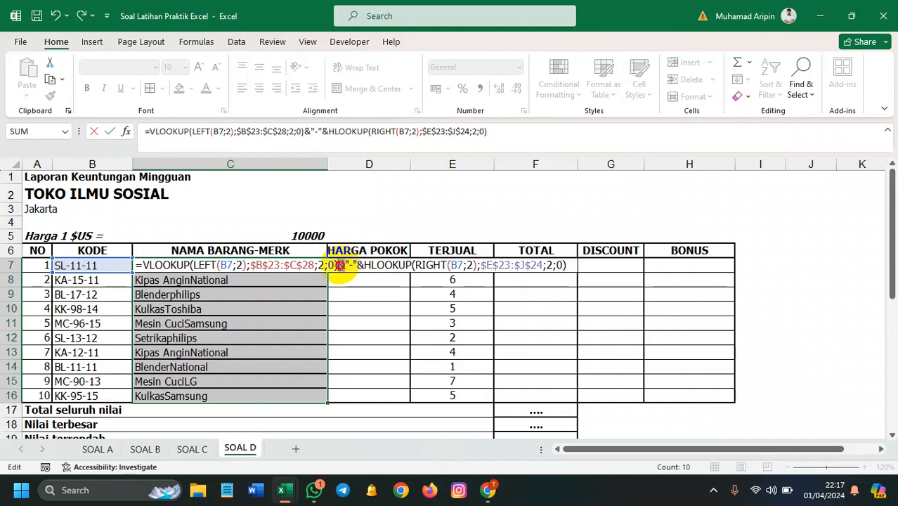
- Enter the hyphenated formula in C7 and fill it down to C16
click(337, 265)
click(343, 265)
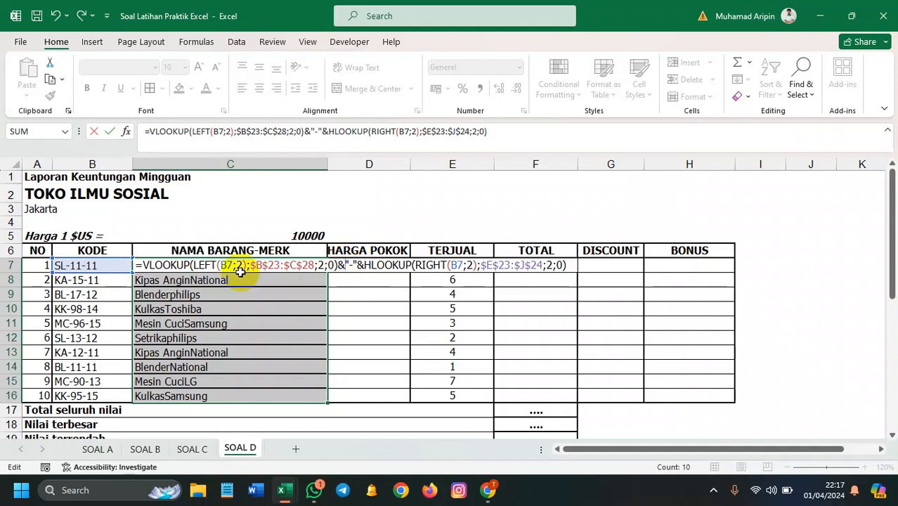
click(356, 265)
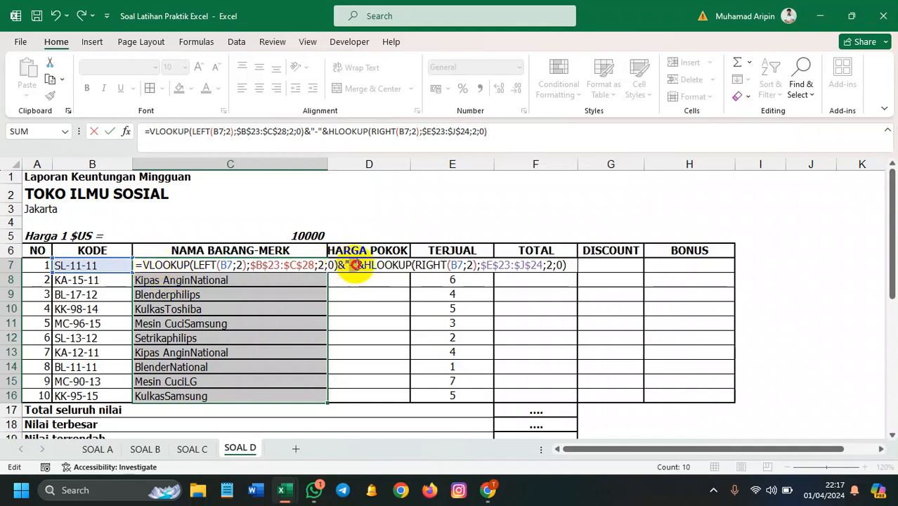
mouse_move(365, 265)
mouse_down()
mouse_move(347, 265)
mouse_move(365, 266)
mouse_up()
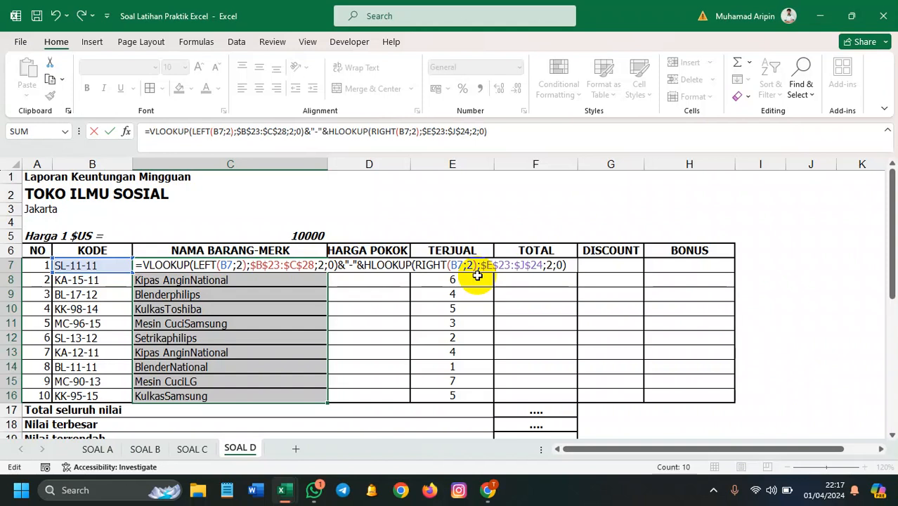
key(Return)
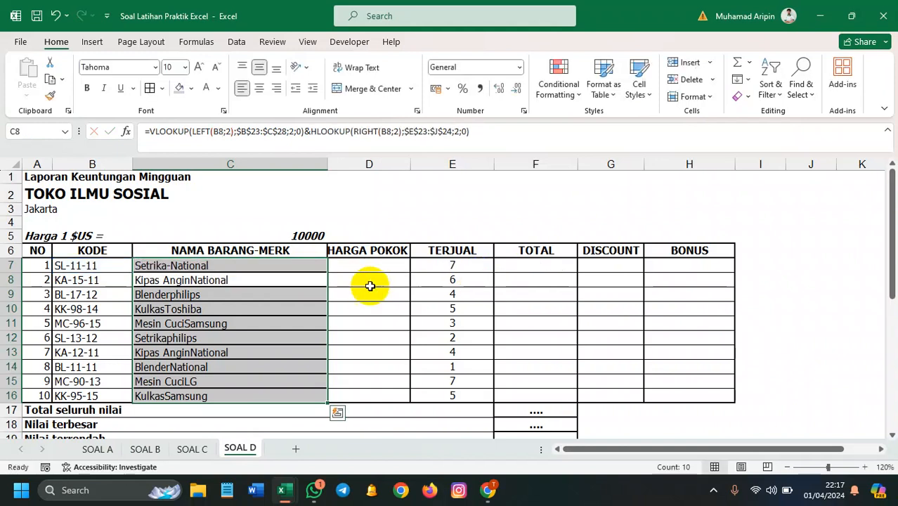
click(310, 266)
drag(326, 271, 310, 398)
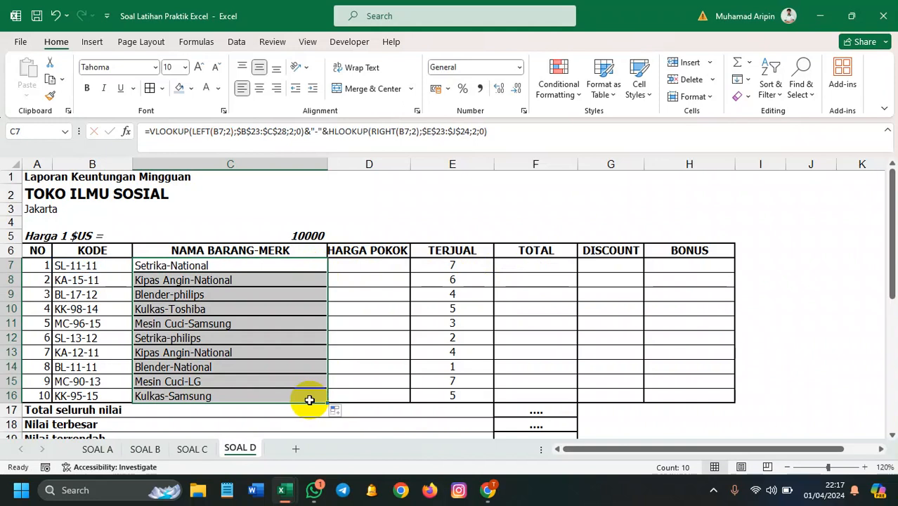
- Add a space on each side of the hyphen separator in the C7 formula and fill it down to C16
double_click(289, 263)
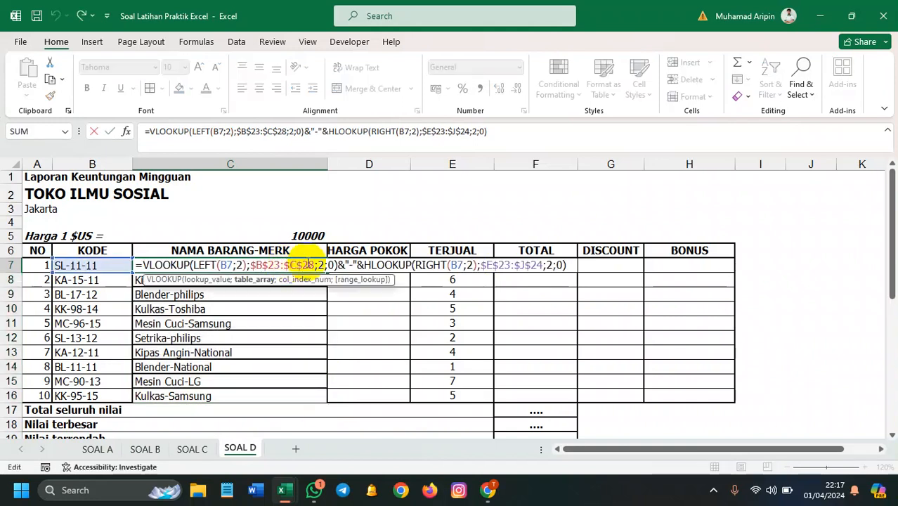
click(349, 265)
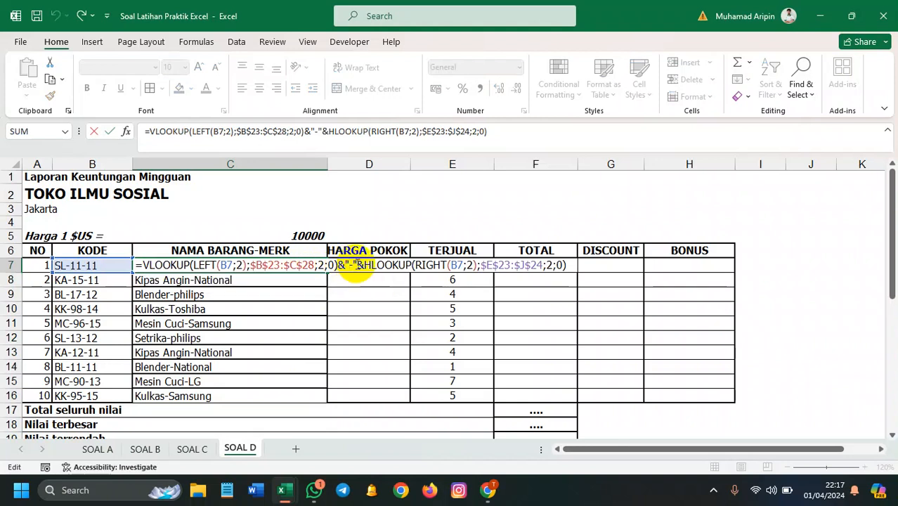
key(Right)
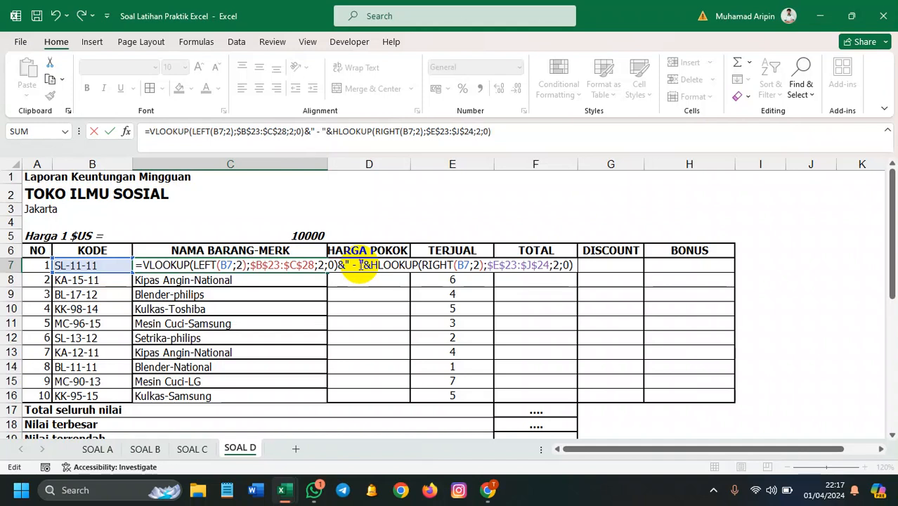
key(ctrl+Return)
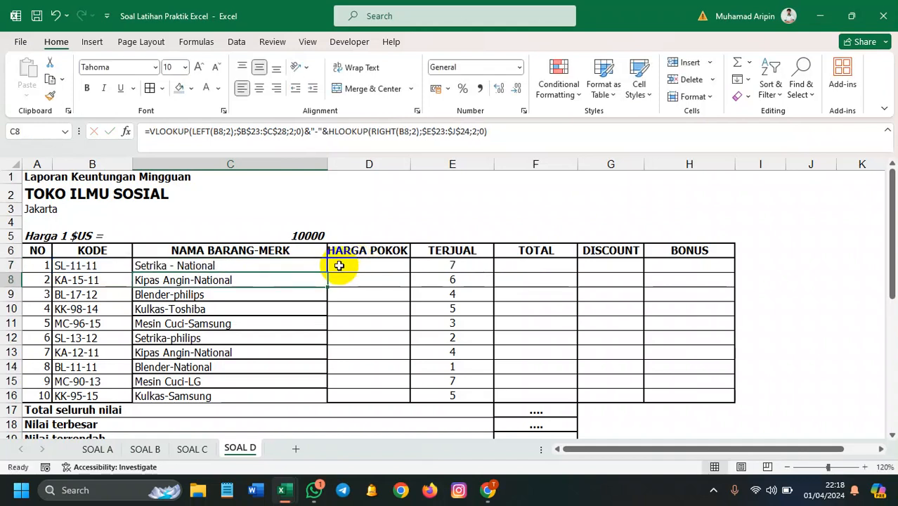
drag(321, 268, 310, 398)
click(361, 335)
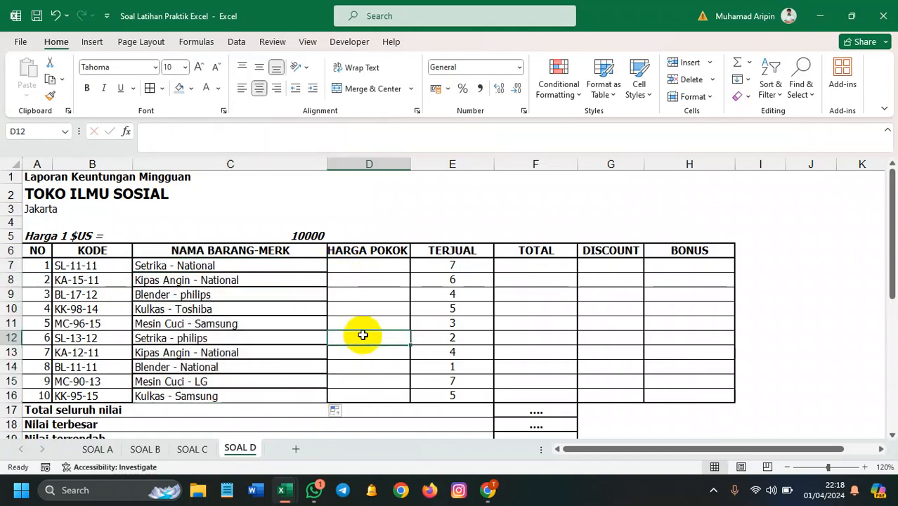
- Replace the &" - "& between the VLOOKUP and HLOOKUP parts of the C7 formula with a semicolon
double_click(287, 265)
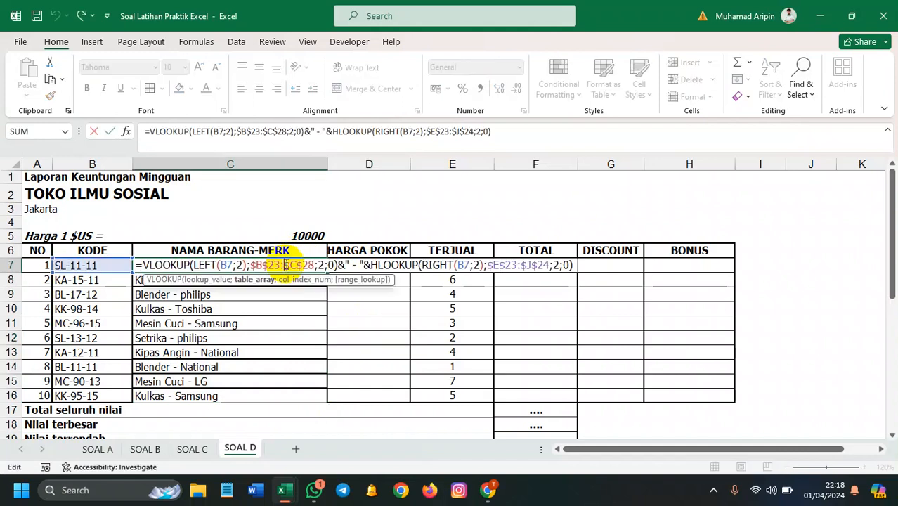
key(Escape)
double_click(255, 265)
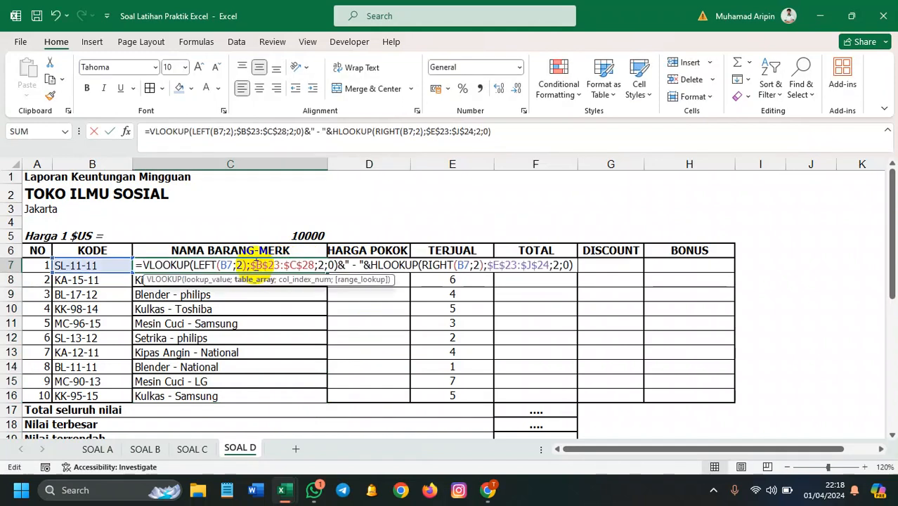
click(367, 265)
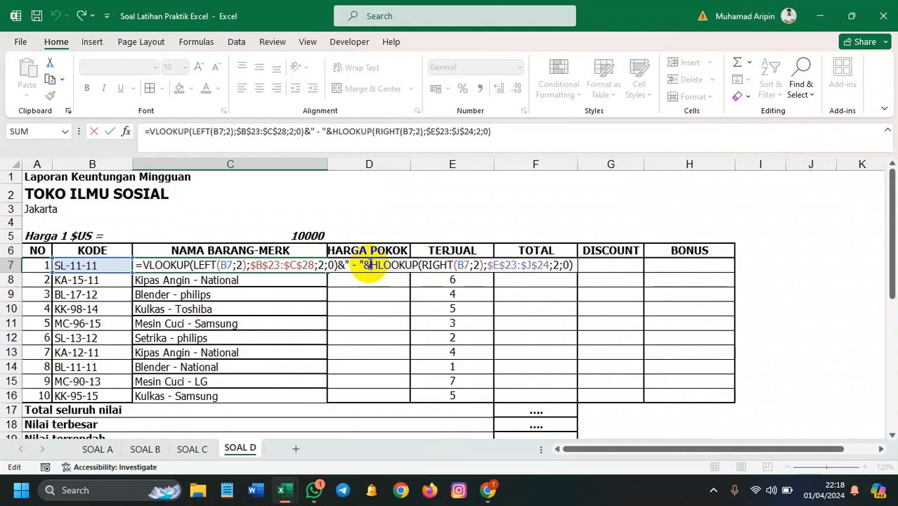
key(BackSpace)
key(BackSpace)
key(BackSpace)
key(BackSpace)
key(BackSpace)
key(BackSpace)
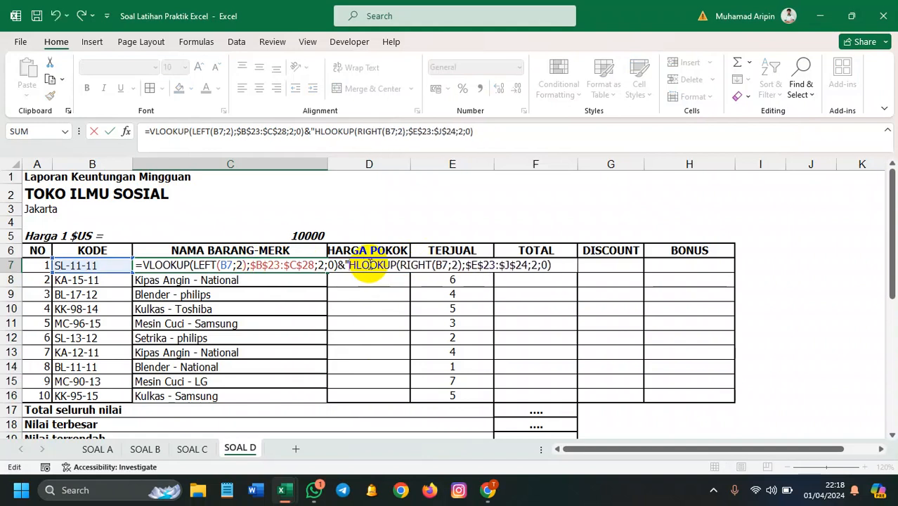
text(;)
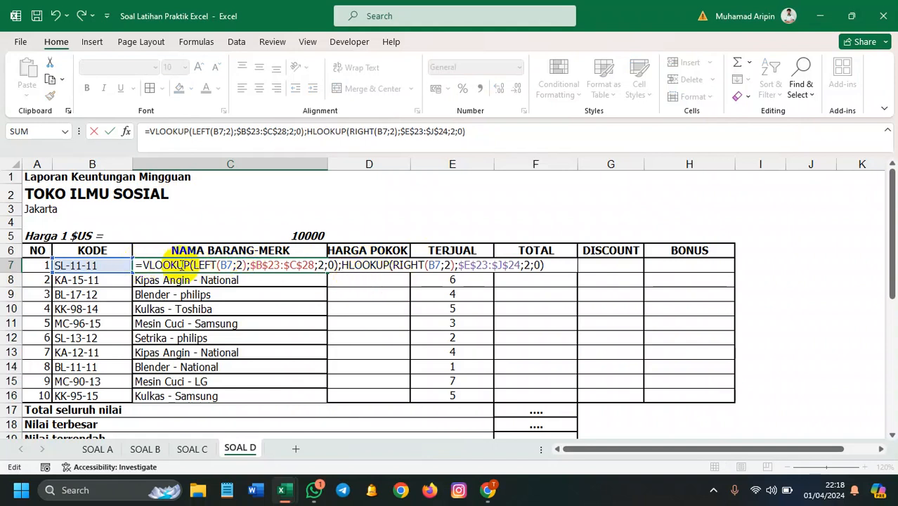
- Wrap the VLOOKUP and HLOOKUP parts in C7 in a CONCATENATE function and enter the formula
text(Conca)
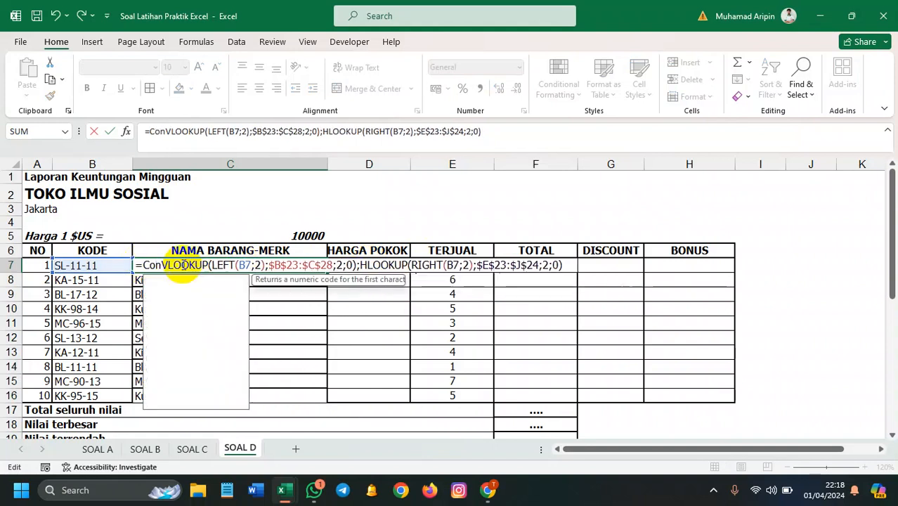
double_click(182, 291)
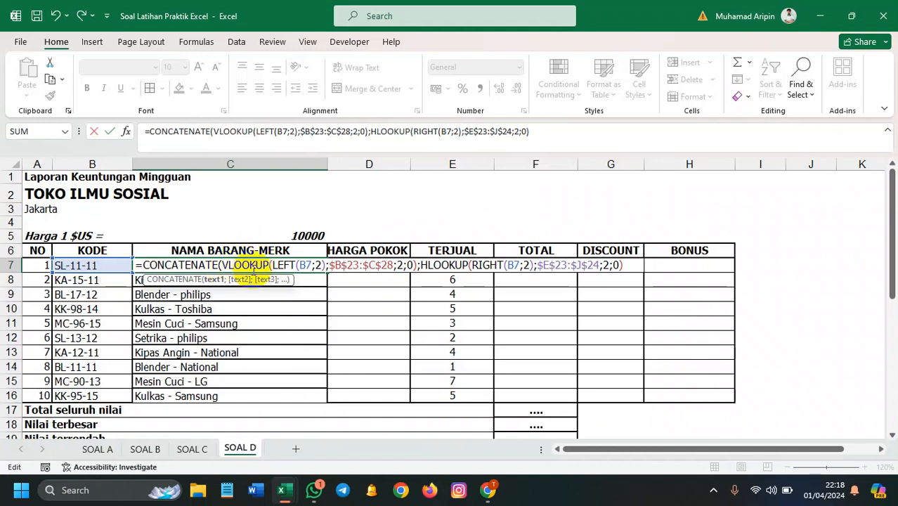
click(628, 266)
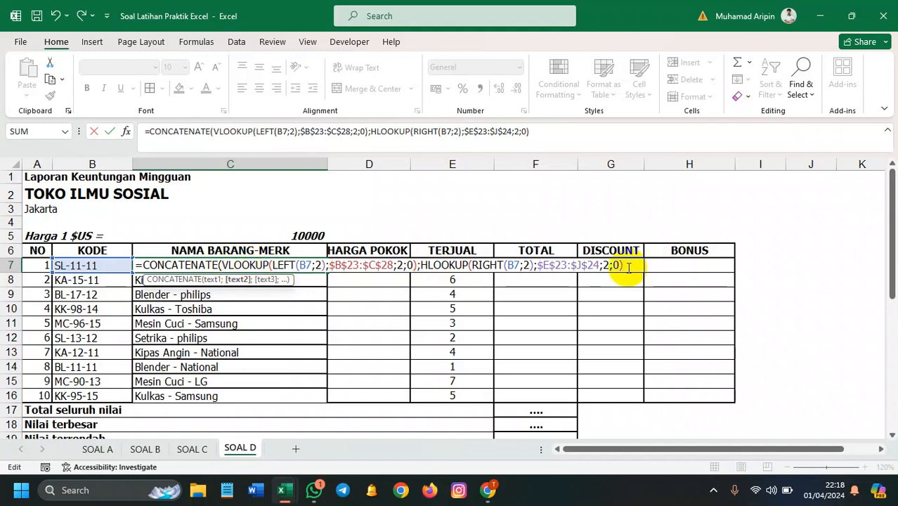
text())
key(Return)
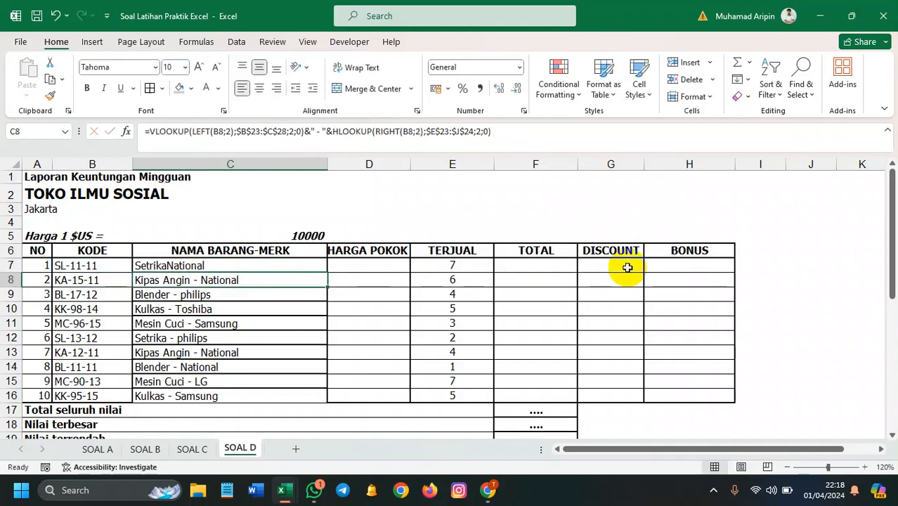
- Insert " - " as the second CONCATENATE argument in C7, between the VLOOKUP and HLOOKUP, and enter the formula
double_click(264, 264)
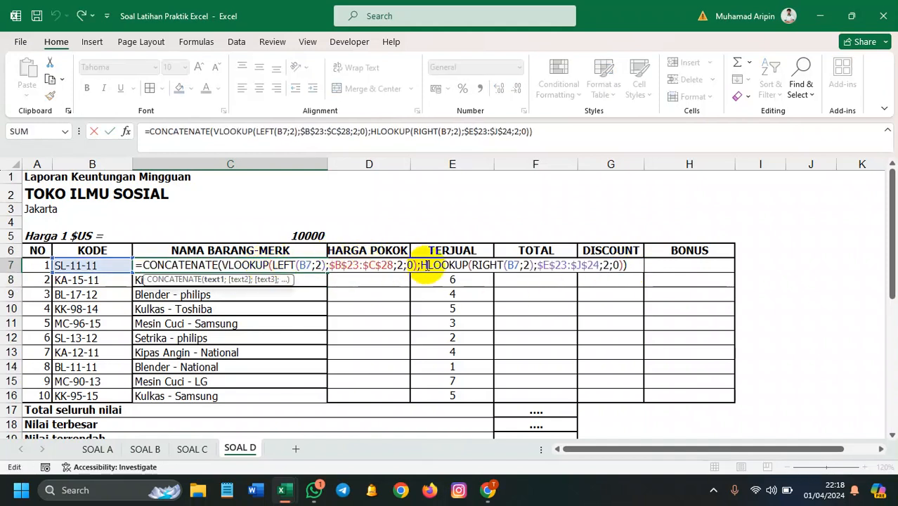
click(419, 265)
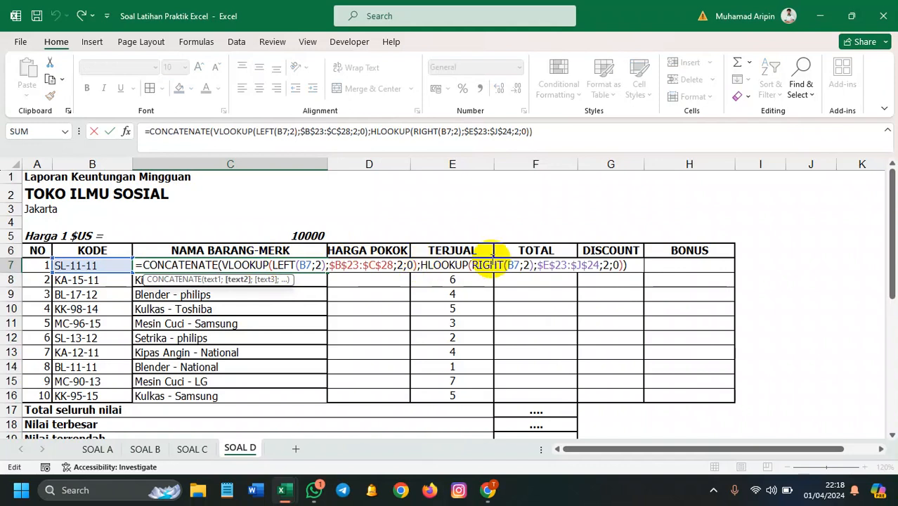
text(")
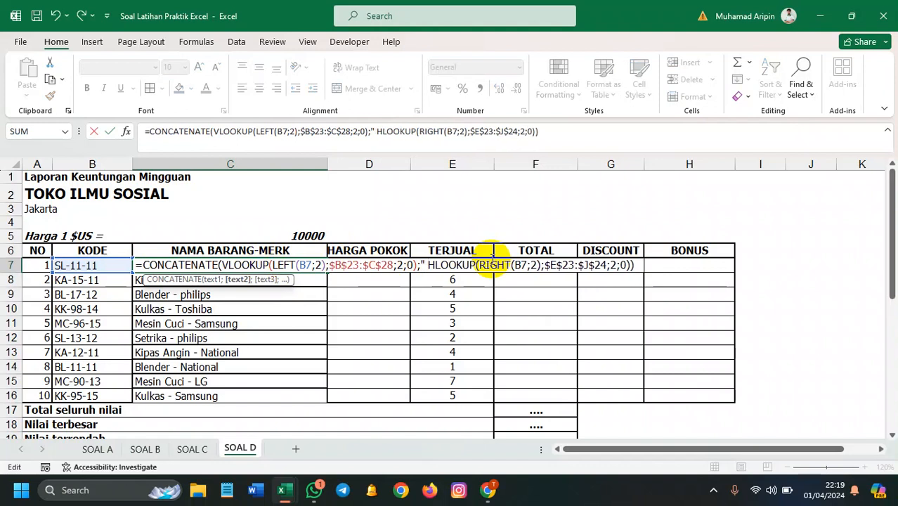
text( - ")
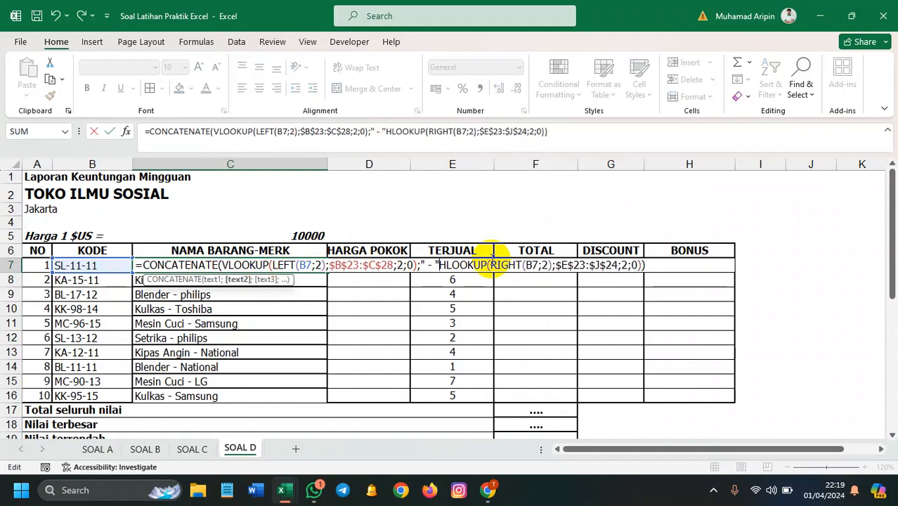
text(;)
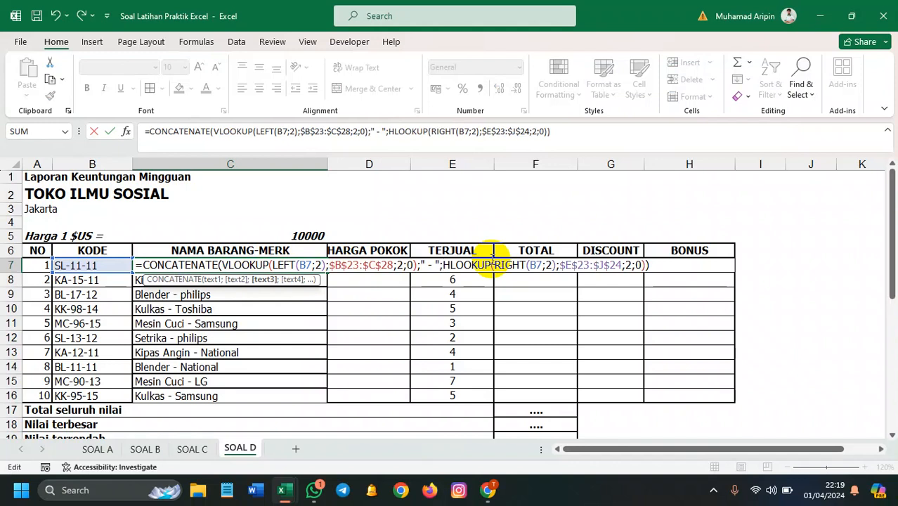
key(Return)
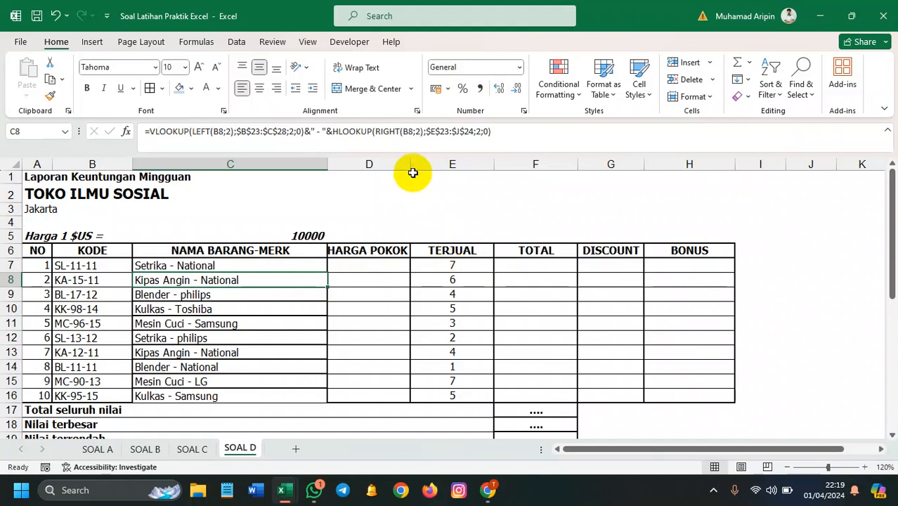
- Widen the HARGA POKOK column to leave more room around its heading
drag(410, 164, 432, 162)
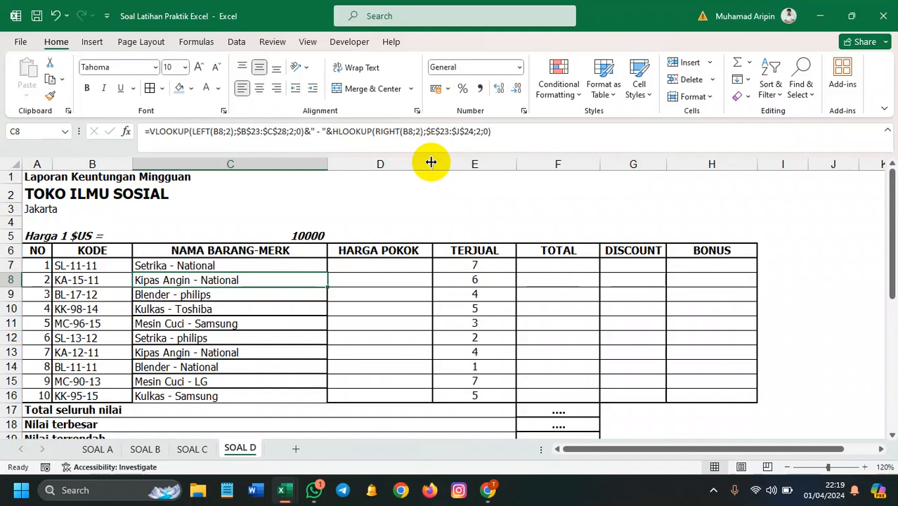
scroll(300, 307, down, 1)
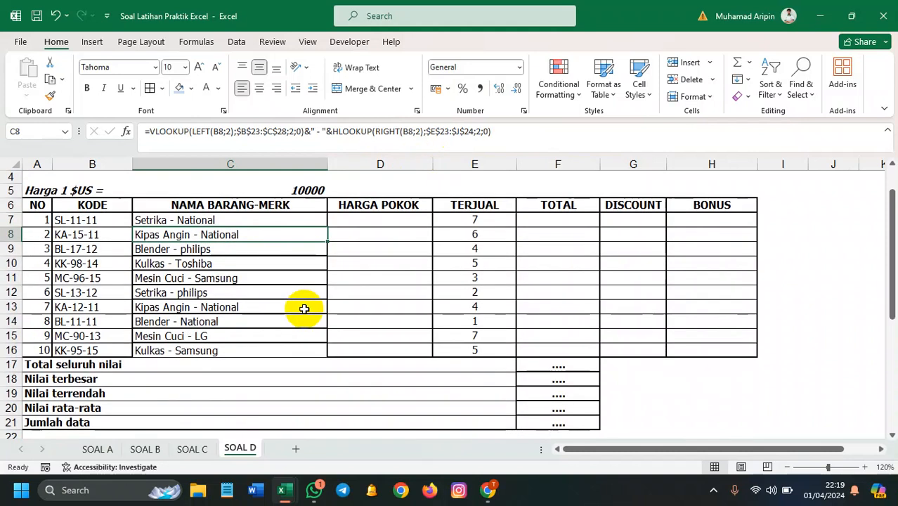
scroll(317, 301, down, 2)
scroll(295, 288, up, 3)
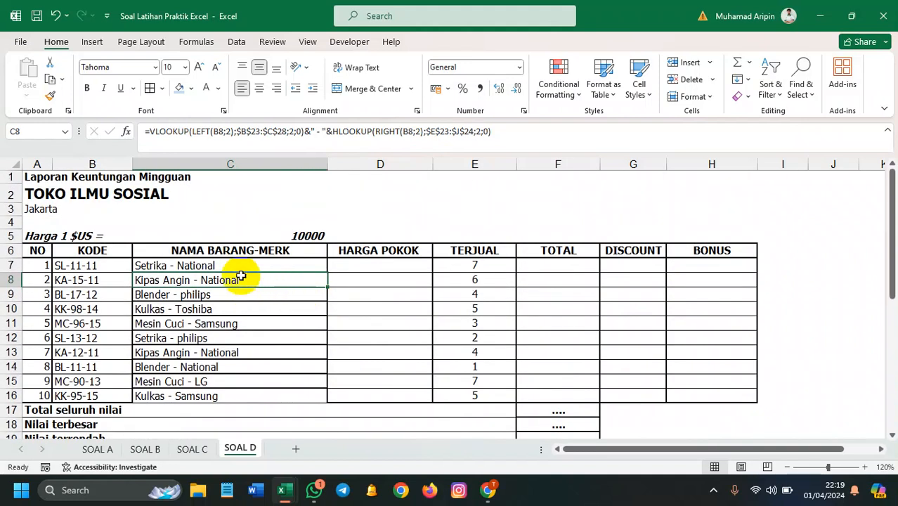
- Capitalize the brand name for code 12 in the Merk lookup table as Philips
scroll(238, 276, down, 4)
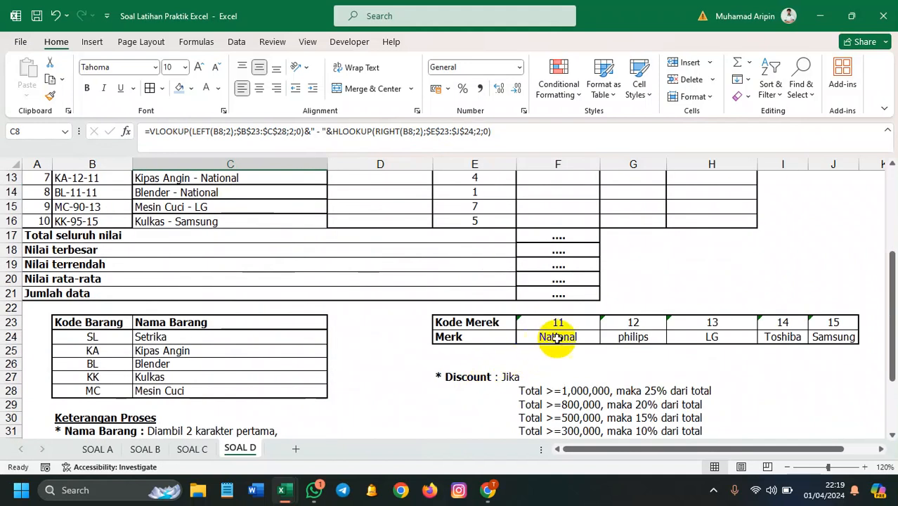
click(626, 338)
double_click(622, 338)
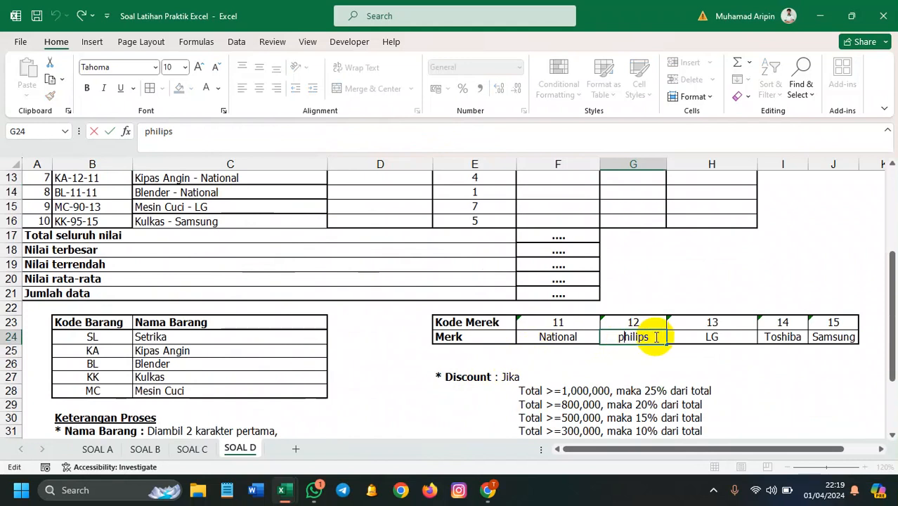
key(BackSpace)
text(P)
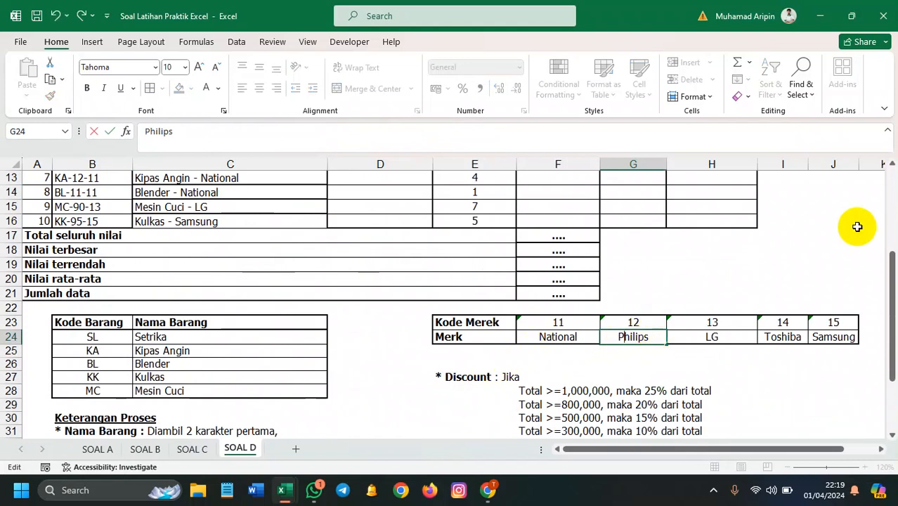
key(Return)
- Check the brand names in the NAMA BARANG-MERK column and read the Harga Pokok rule under Keterangan Proses
scroll(562, 299, up, 3)
scroll(437, 305, down, 1)
scroll(437, 305, up, 2)
scroll(437, 305, down, 4)
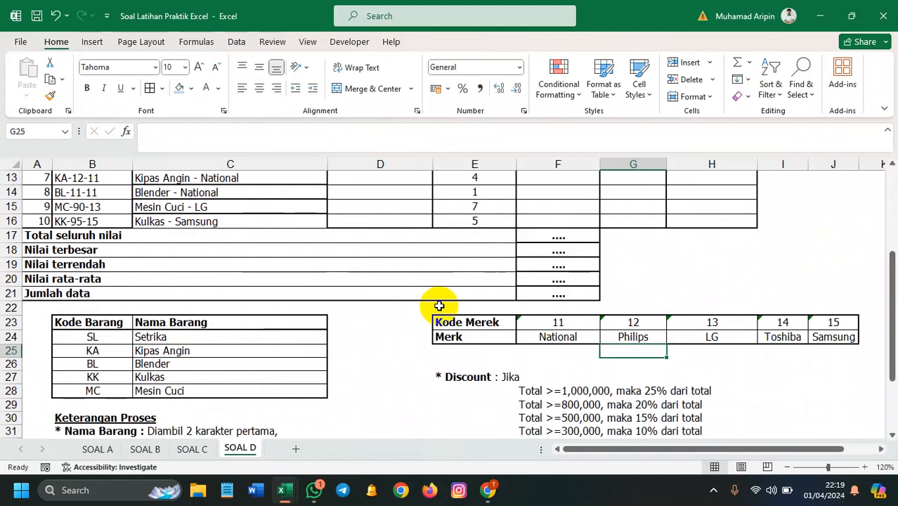
scroll(438, 306, down, 3)
scroll(438, 306, up, 1)
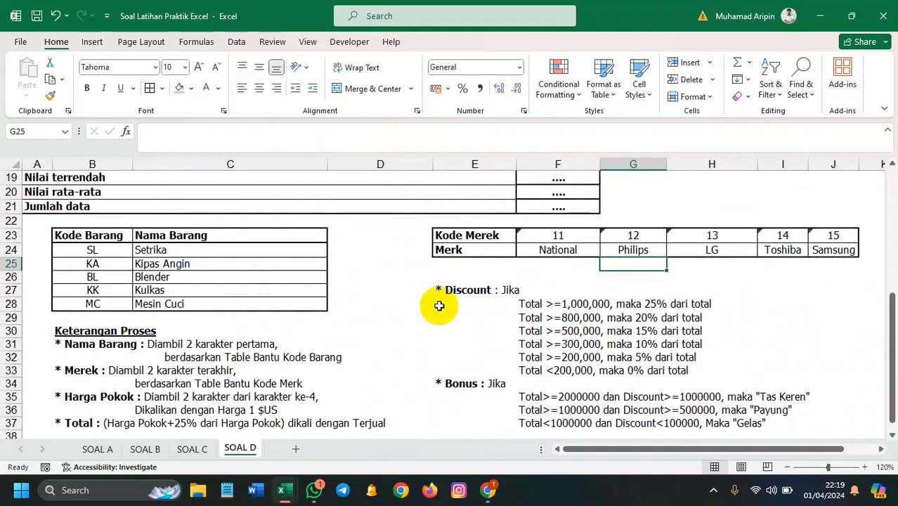
scroll(347, 359, down, 3)
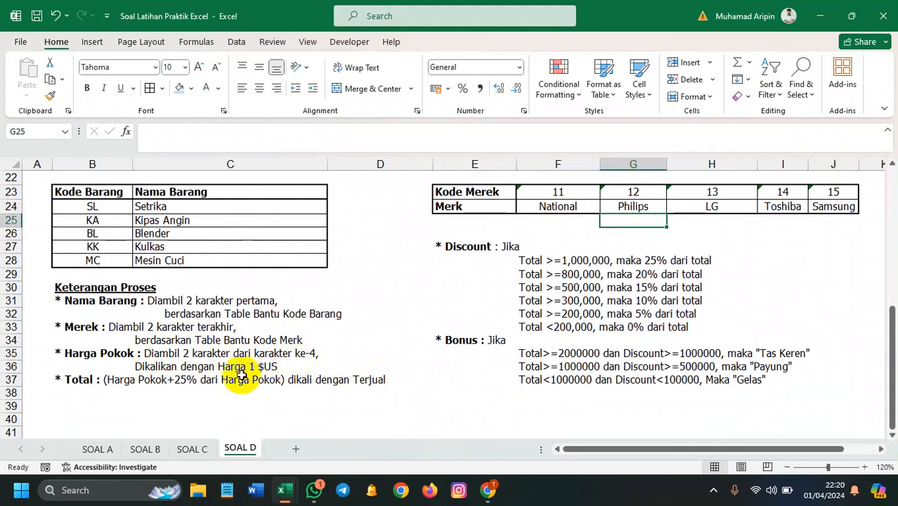
scroll(230, 366, up, 7)
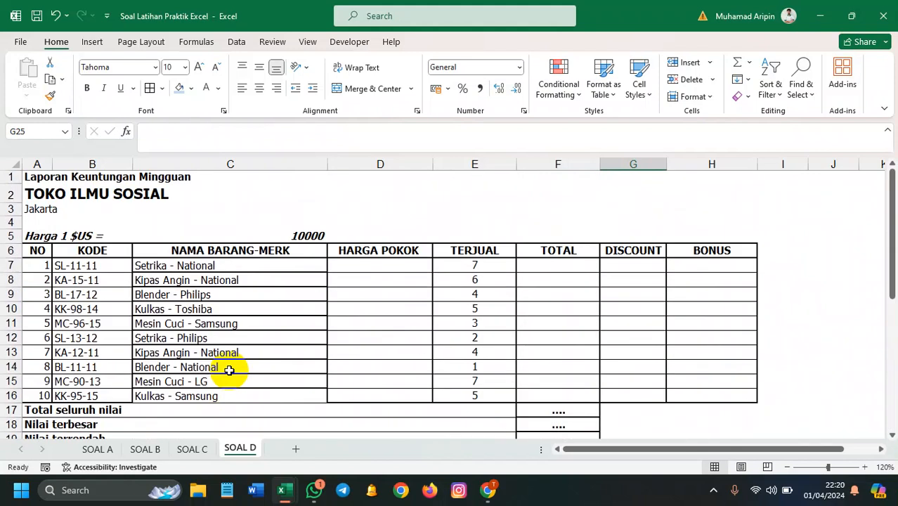
- Set the Harga 1 $US rate in C5 to 15000
click(324, 233)
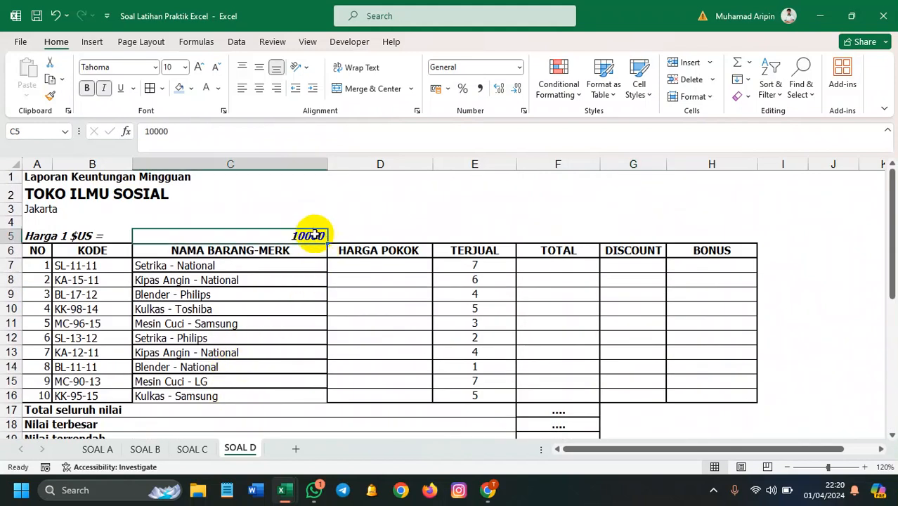
double_click(311, 234)
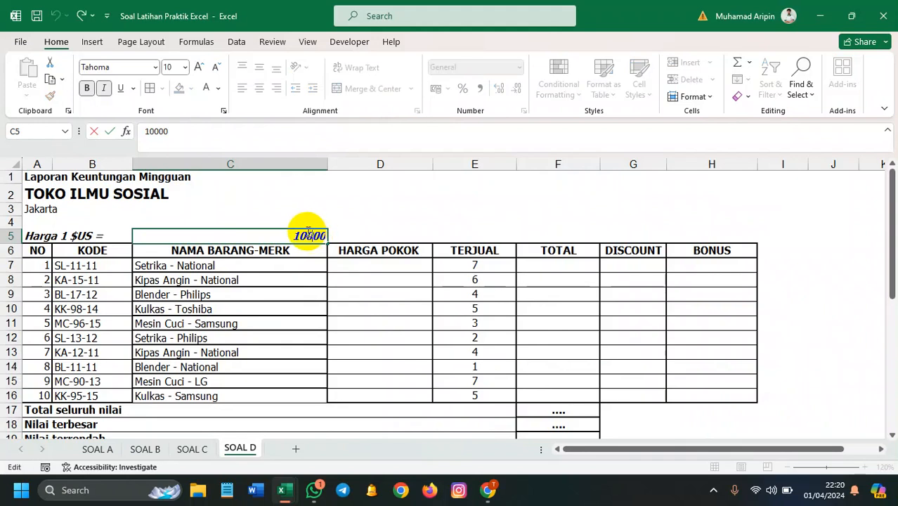
key(BackSpace)
text(5)
key(Return)
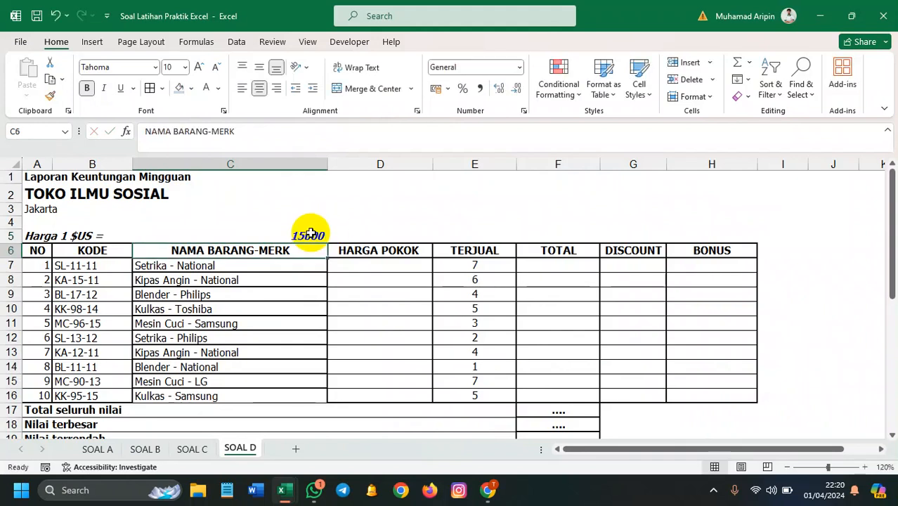
- Enter the formula =MID(B7;4;2)*$C$5 in D7 to calculate the first HARGA POKOK value
click(385, 264)
scroll(383, 274, down, 6)
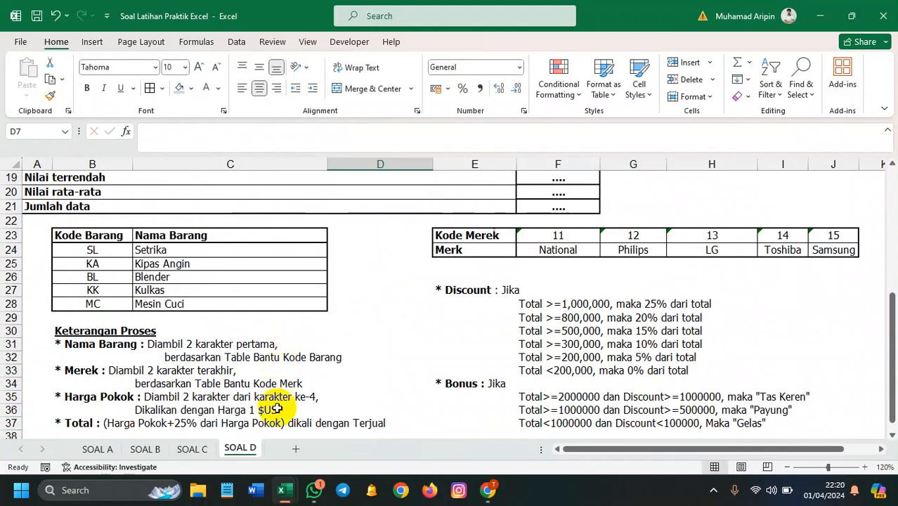
scroll(317, 380, up, 6)
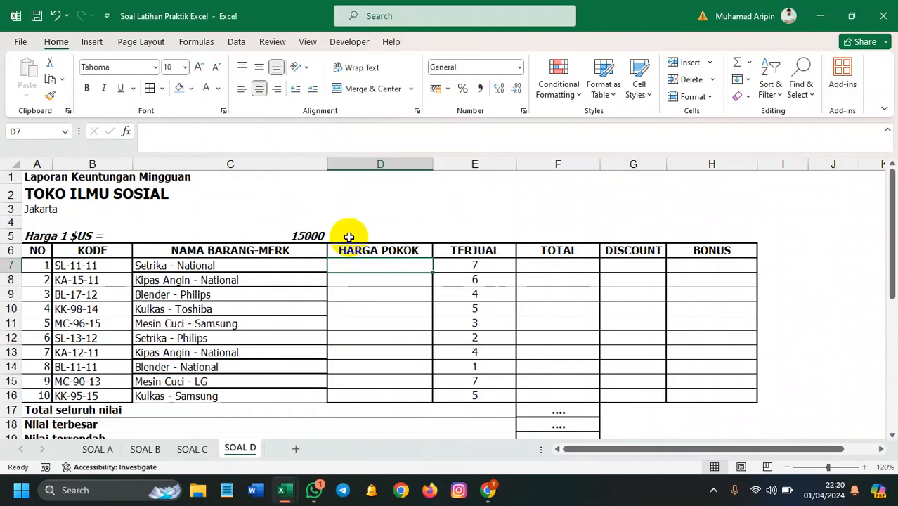
text(=MID()
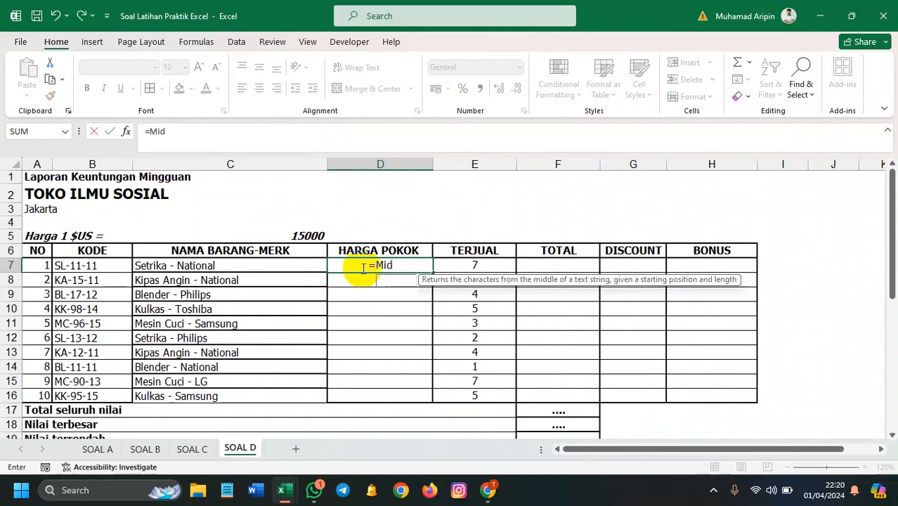
click(94, 265)
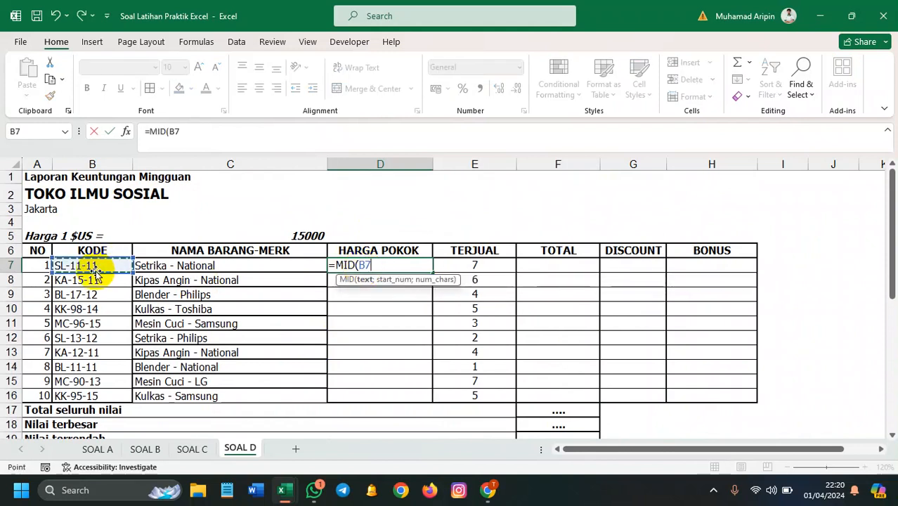
text(;4;2)
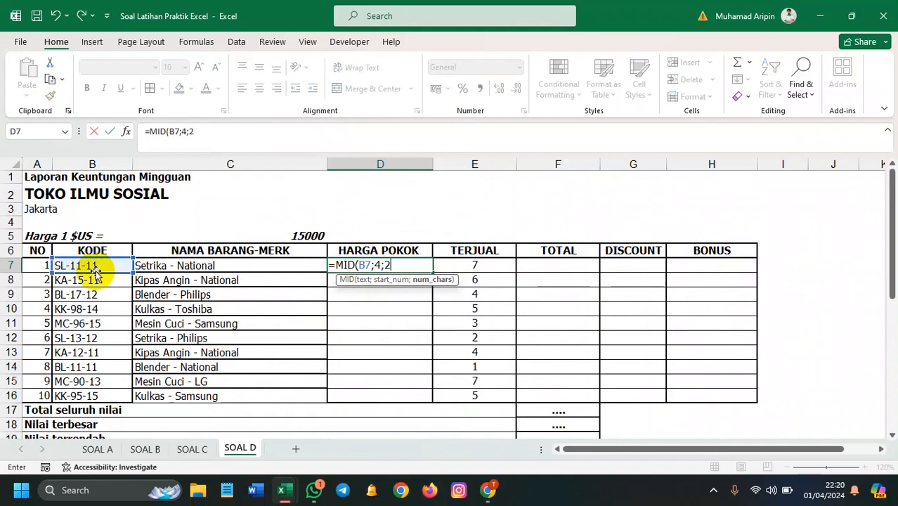
text()*)
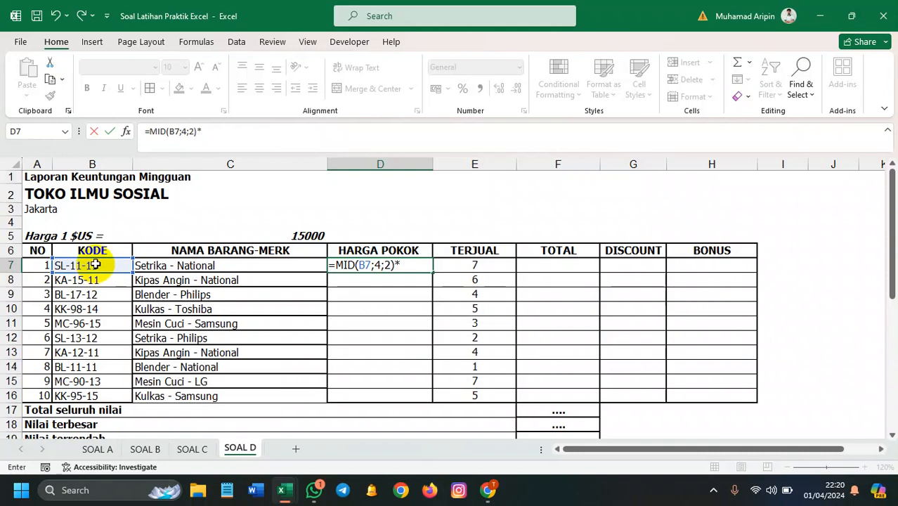
click(298, 233)
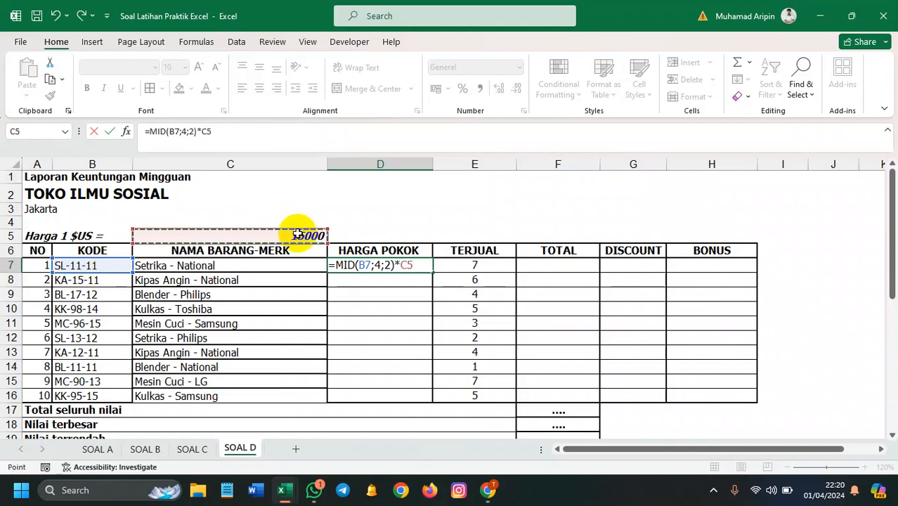
key(F4)
key(Return)
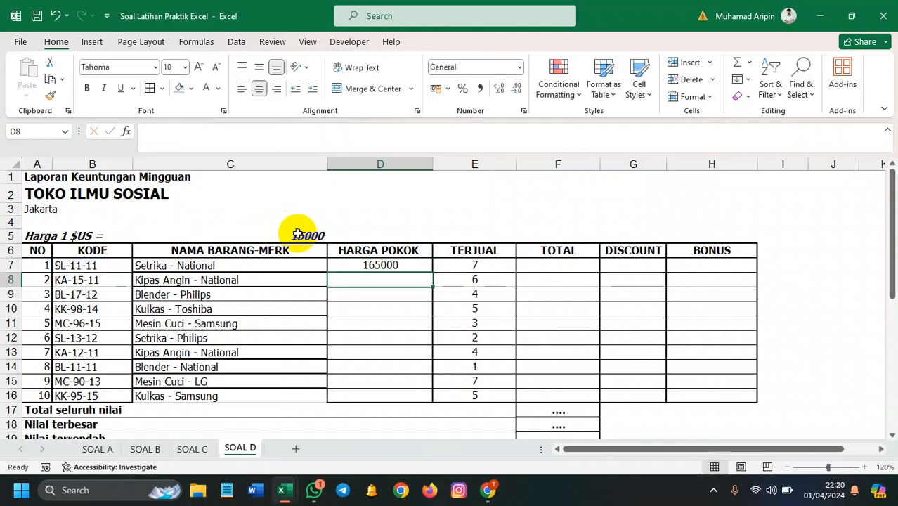
- Fill the HARGA POKOK formula from D7 down to D16 and format the range as Accounting
click(425, 266)
drag(432, 271, 420, 398)
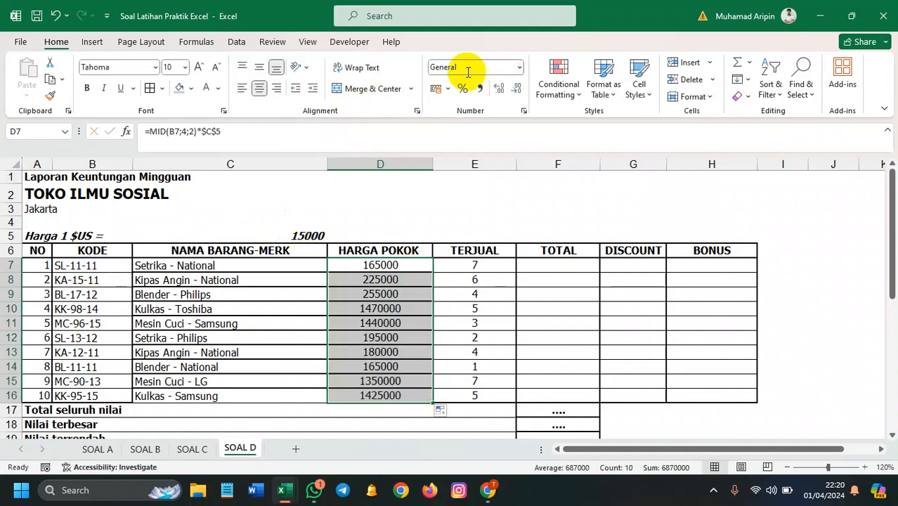
click(519, 67)
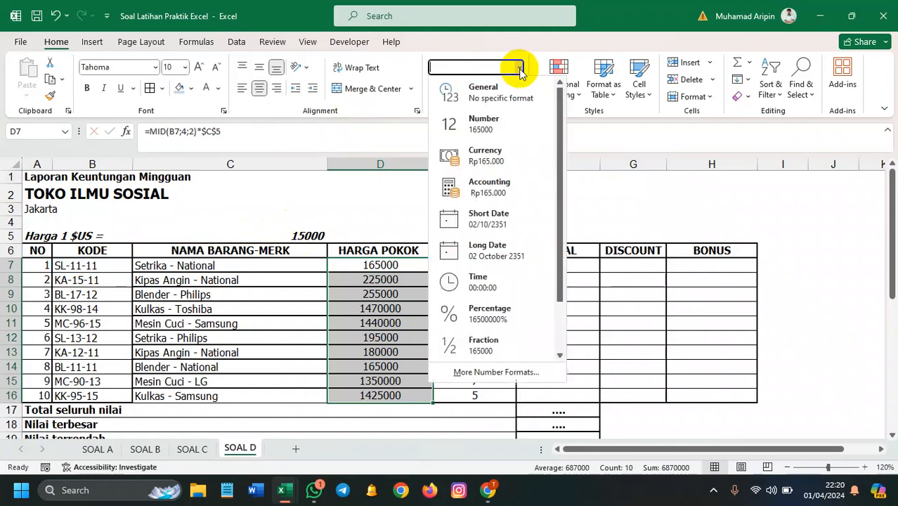
click(495, 188)
- Widen the TOTAL column to make room for large rupiah amounts
click(532, 267)
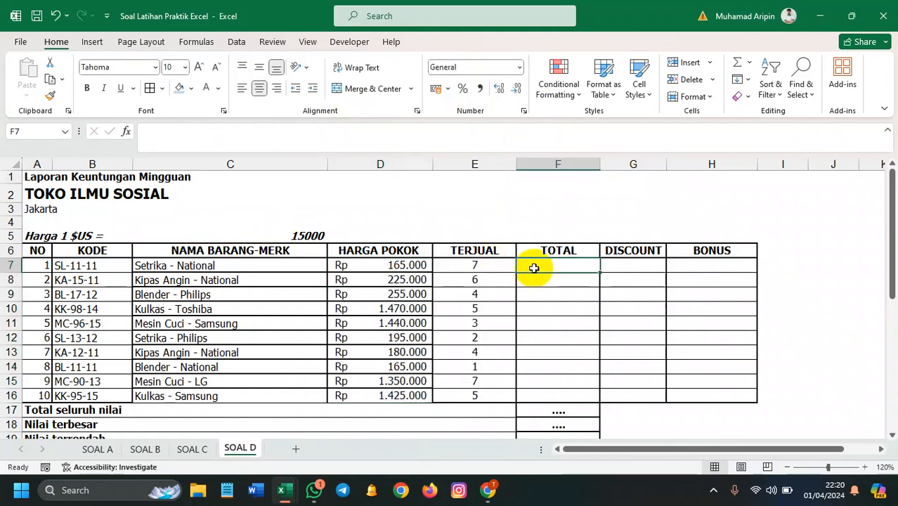
drag(601, 163, 630, 164)
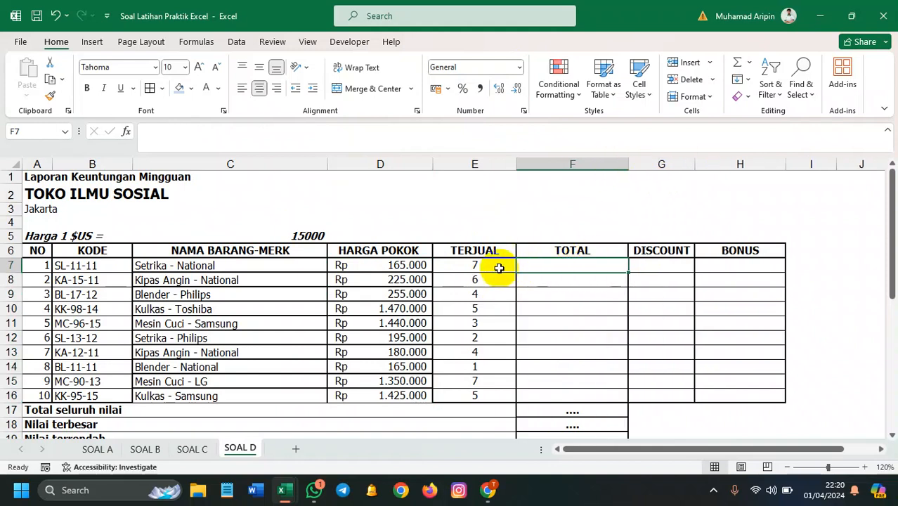
- Read the Total rule under Keterangan Proses and compare it with the HARGA POKOK and TERJUAL columns
click(469, 268)
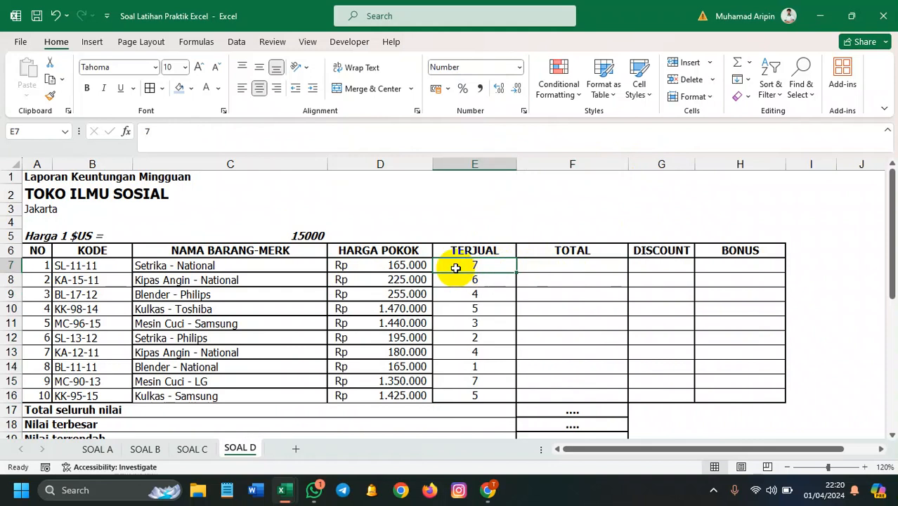
click(409, 265)
click(474, 265)
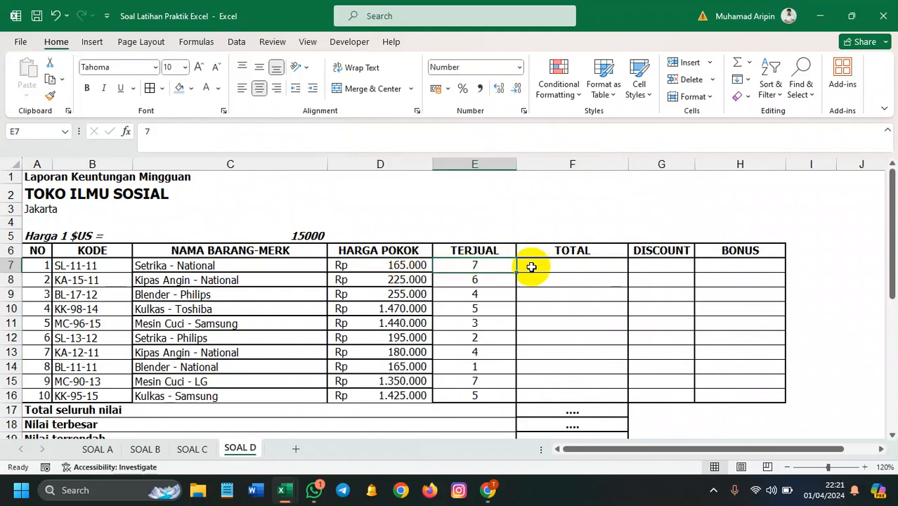
scroll(542, 267, down, 2)
scroll(541, 267, down, 6)
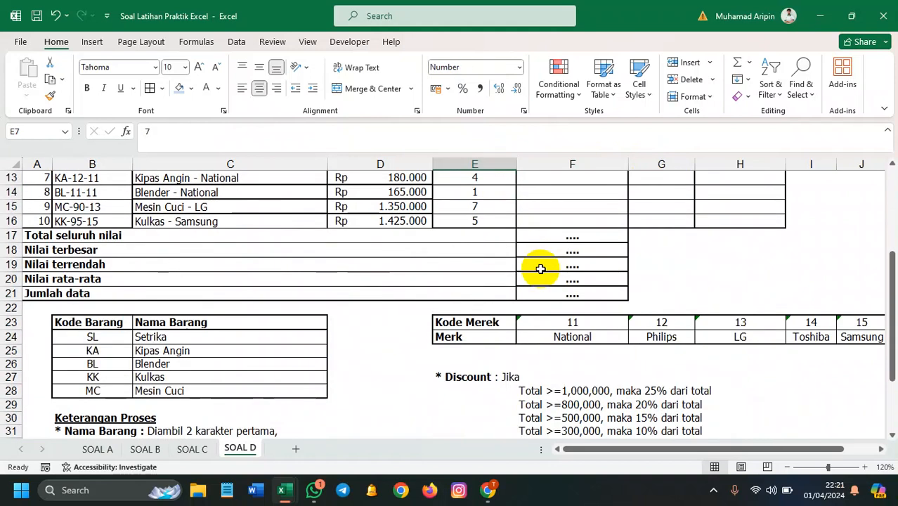
scroll(520, 281, down, 1)
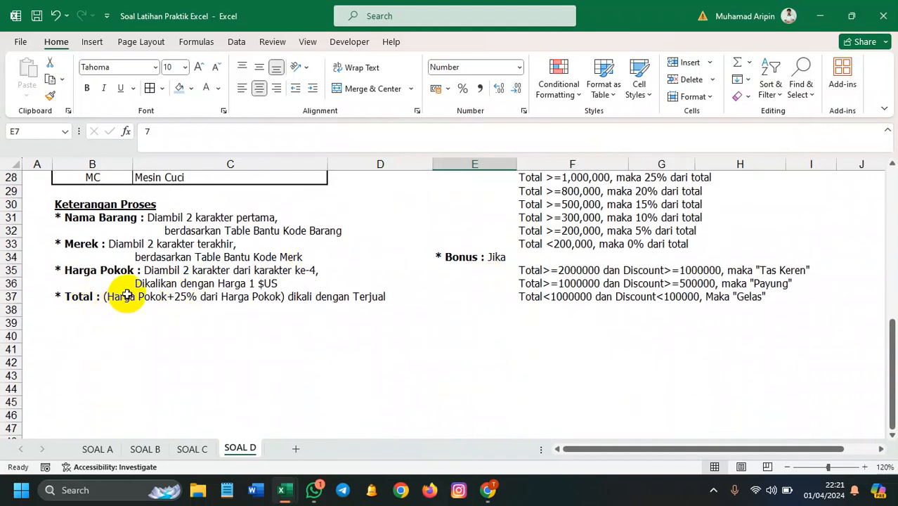
scroll(161, 307, up, 4)
scroll(535, 272, up, 5)
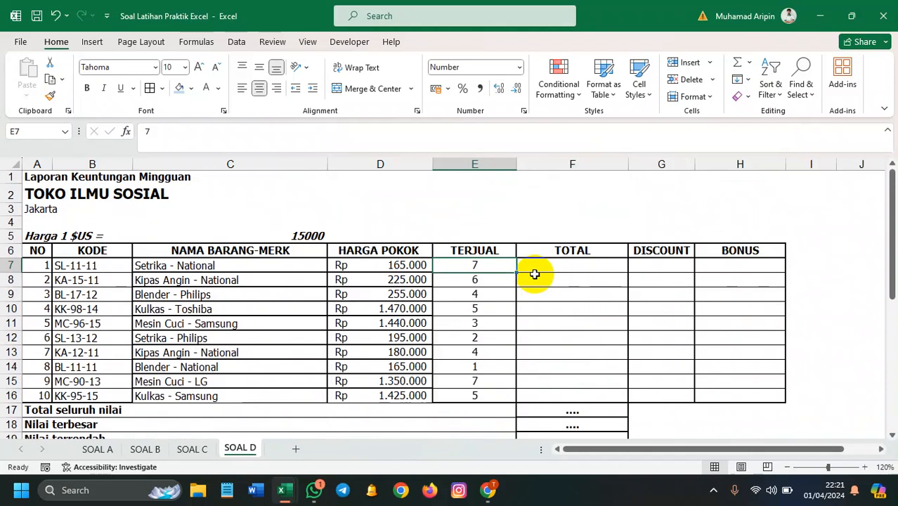
scroll(10, 331, down, 9)
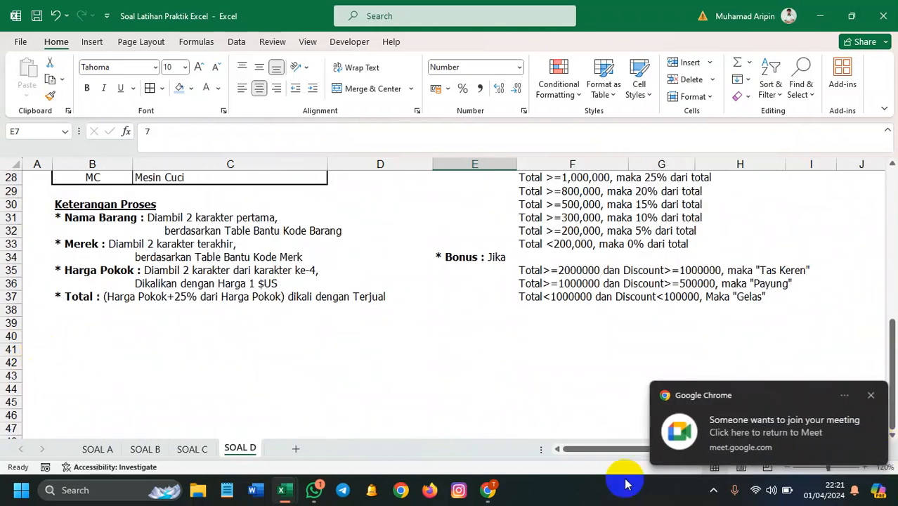
- Switch to the Google Meet call in Chrome and admit the waiting participant before returning to the workbook
click(490, 493)
click(578, 391)
click(517, 317)
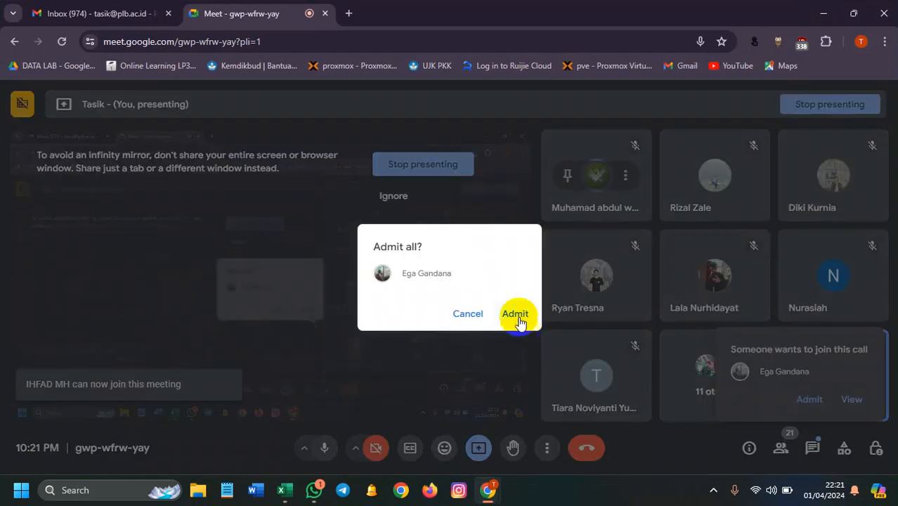
click(824, 13)
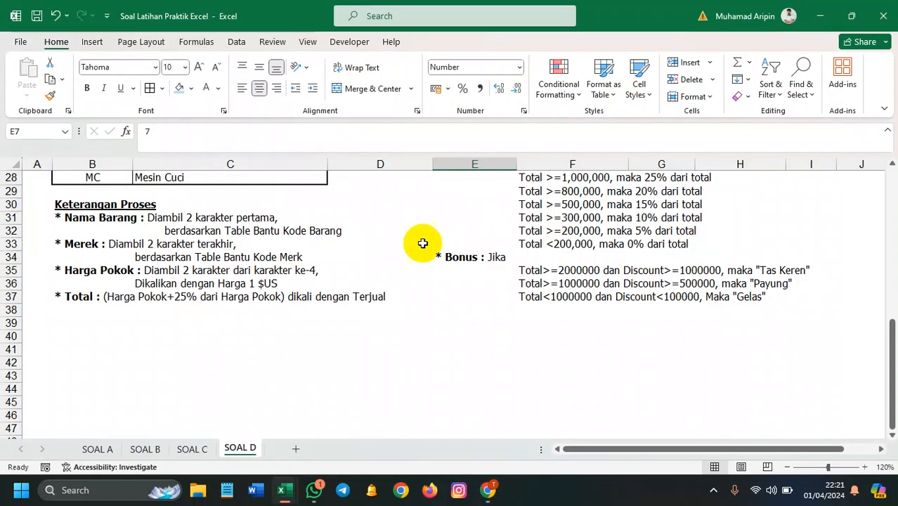
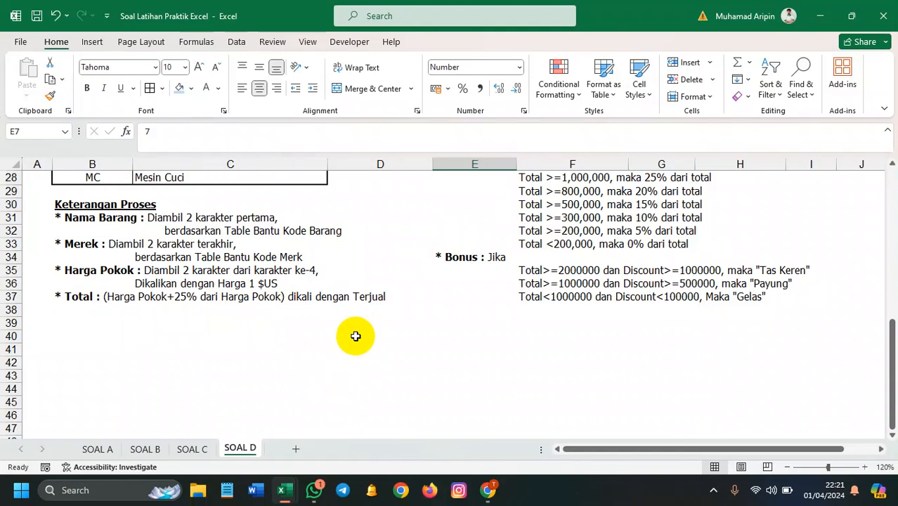
- Enter the formula =(D7+(25%*D7))*E7 in F7 to calculate the first TOTAL value
scroll(356, 336, up, 9)
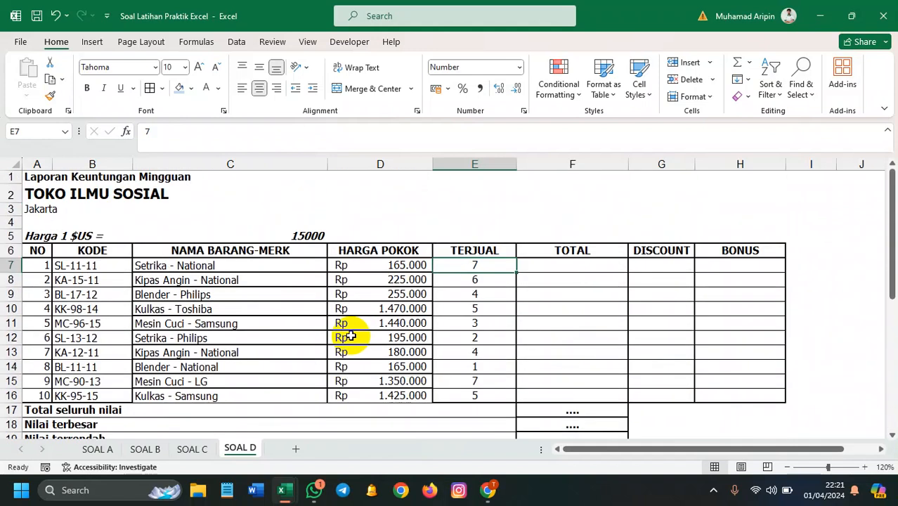
click(534, 266)
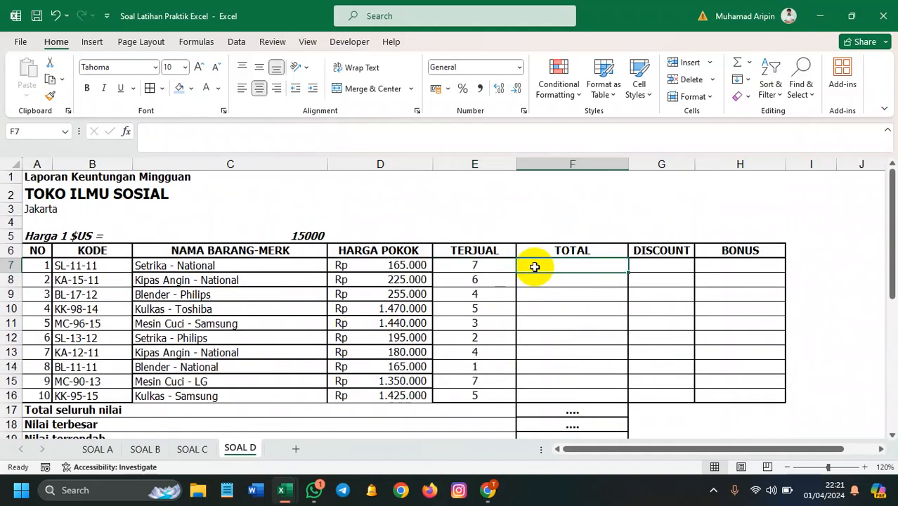
scroll(331, 234, down, 7)
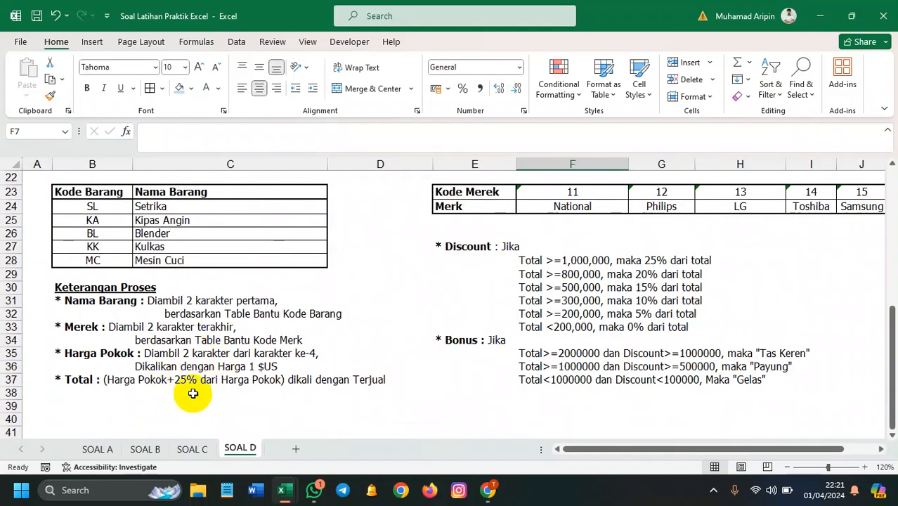
scroll(193, 394, up, 7)
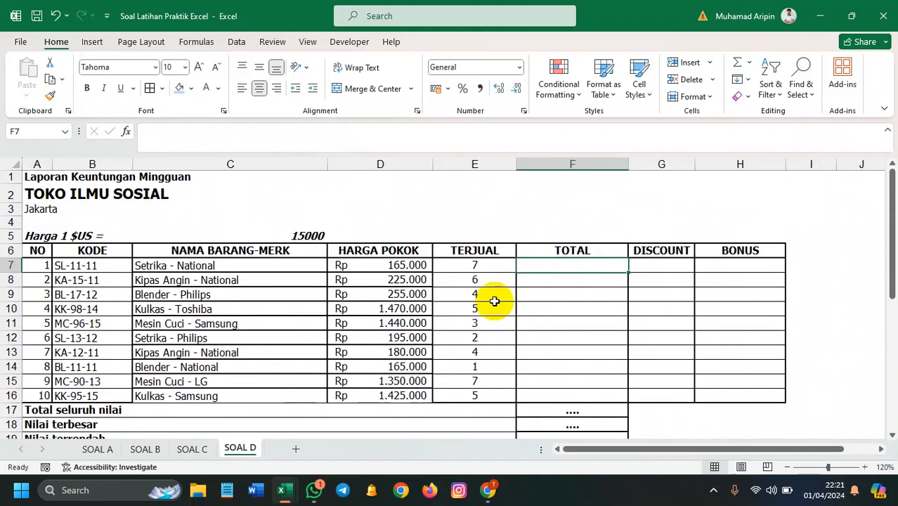
text(=()
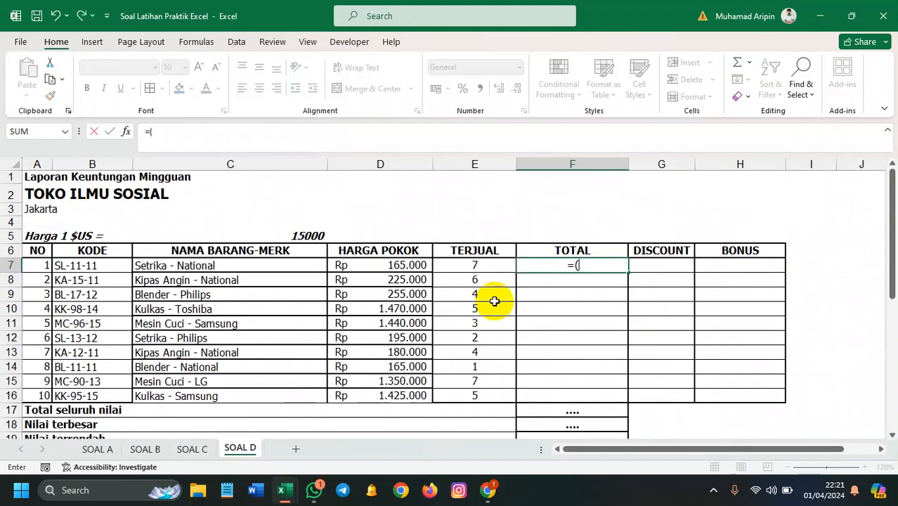
click(413, 265)
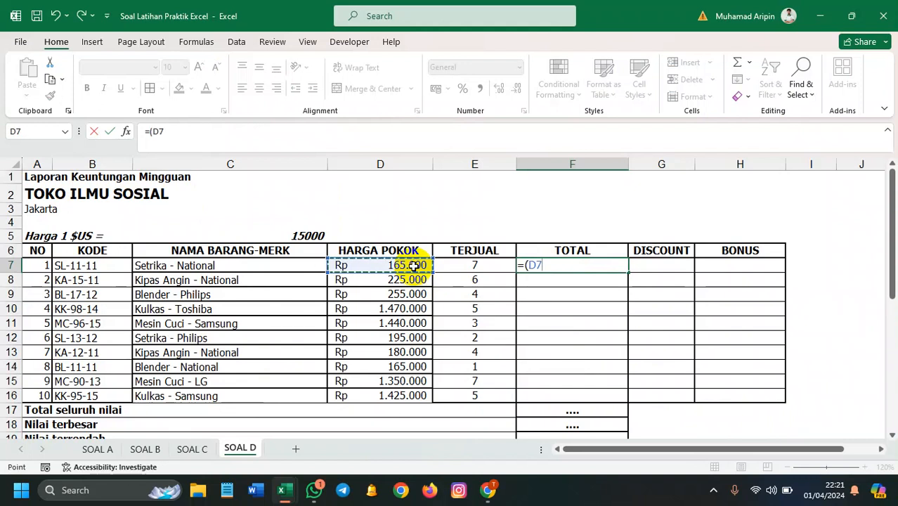
text(+)
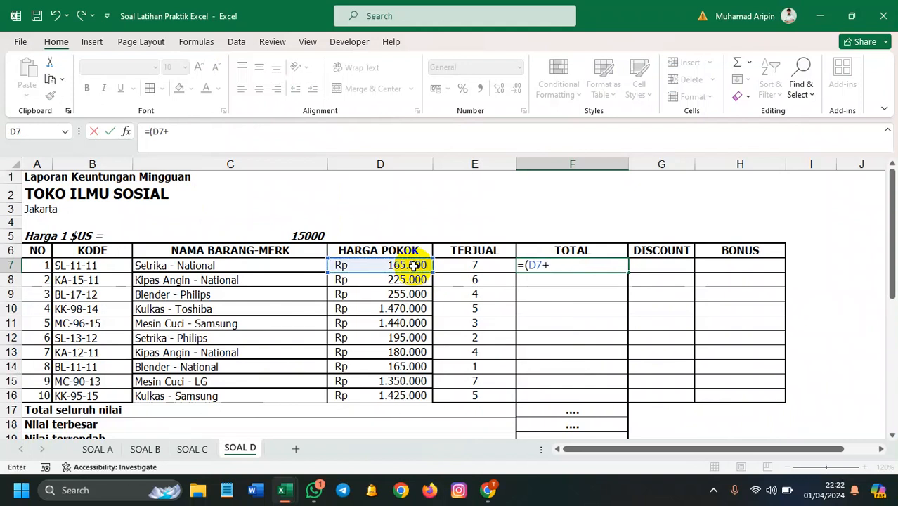
text((25%*)
click(414, 265)
text())
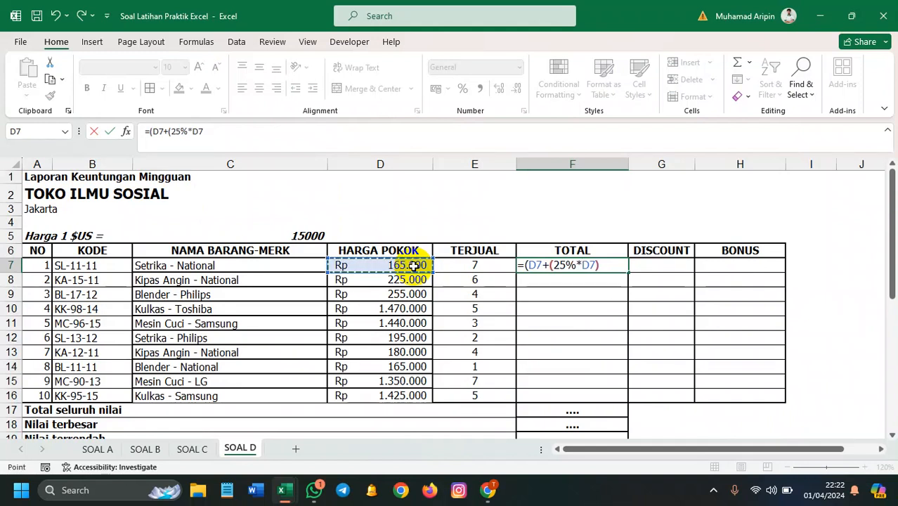
text())
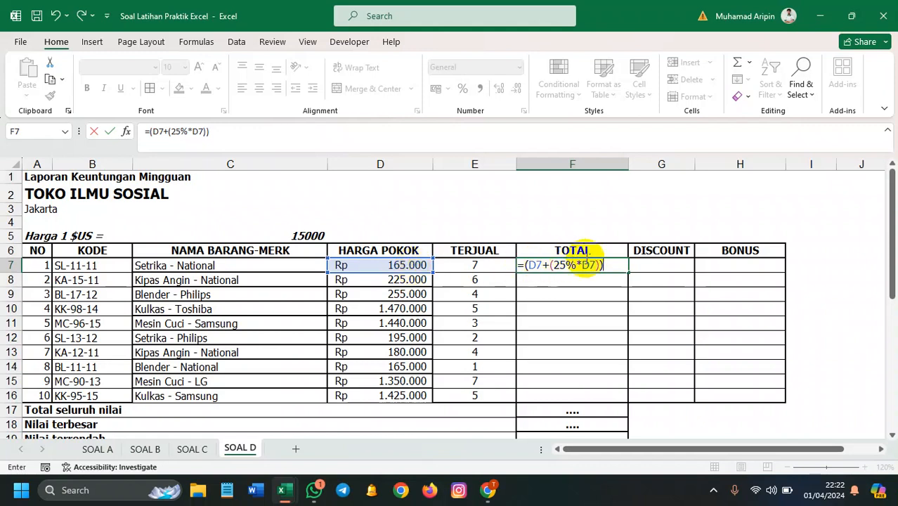
text(*)
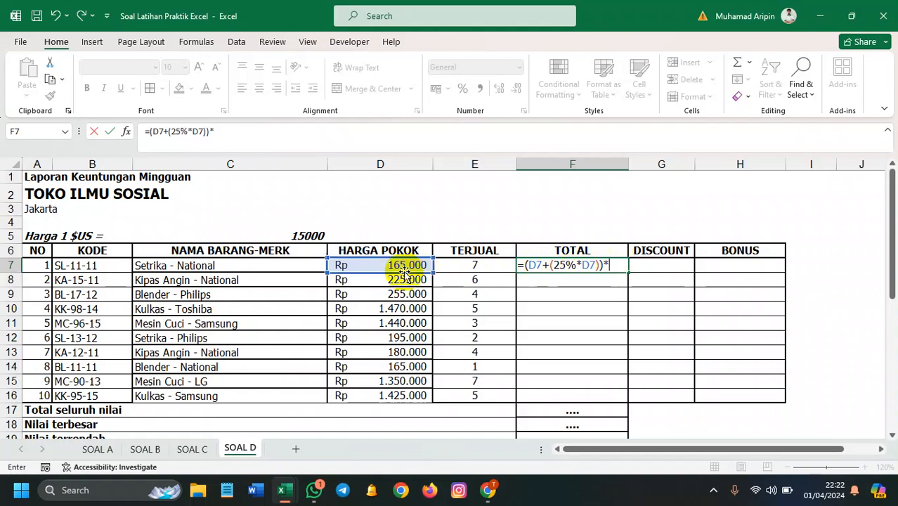
click(444, 266)
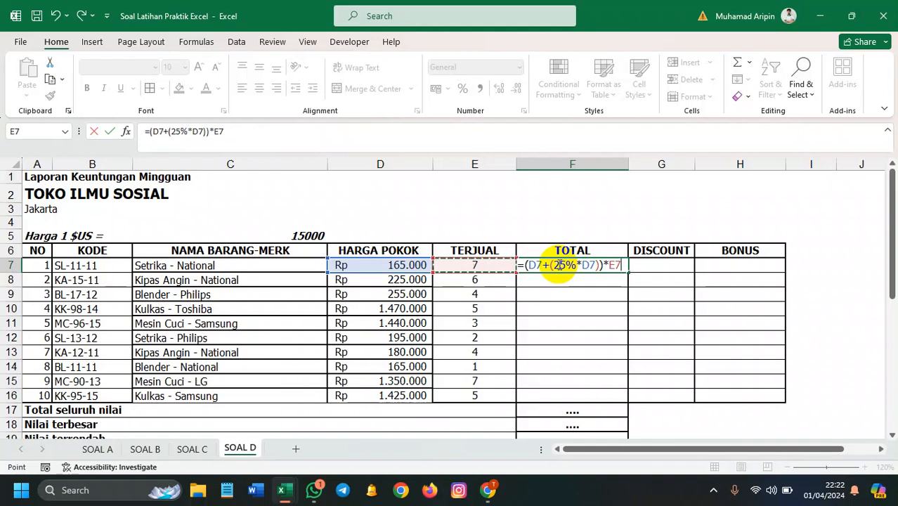
key(Return)
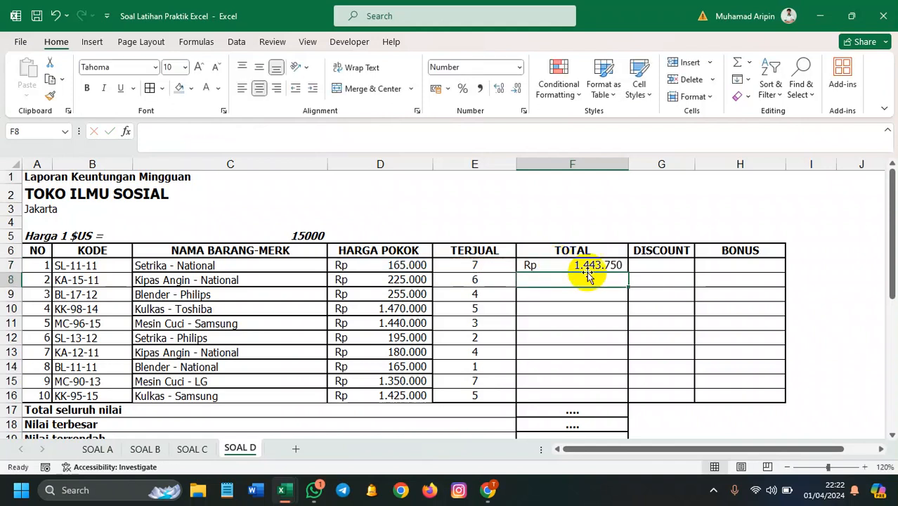
- Fill the TOTAL formula from F7 down to F16 and widen the DISCOUNT column
click(590, 265)
drag(627, 273, 625, 397)
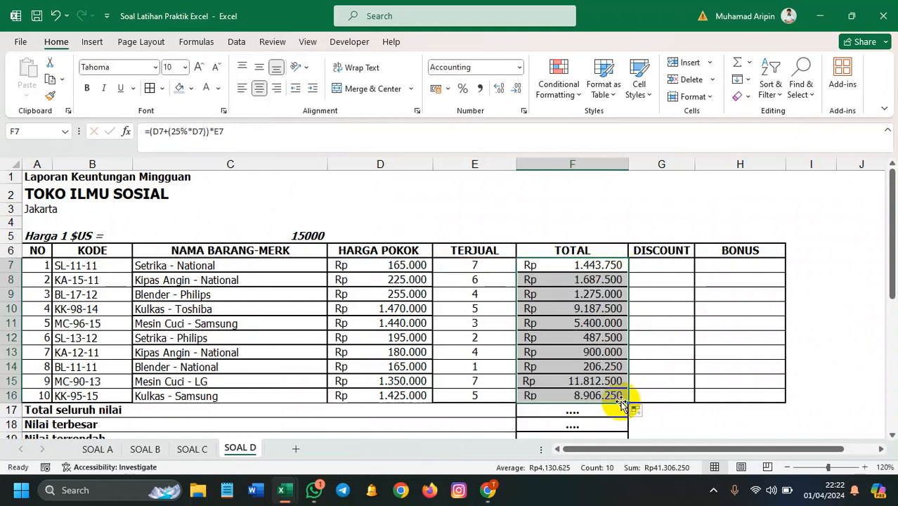
drag(694, 163, 717, 163)
- Review the TOTAL formula in F7, examining the bracketed HARGA POKOK plus 25% part and the multiplication by TERJUAL
click(612, 267)
double_click(612, 267)
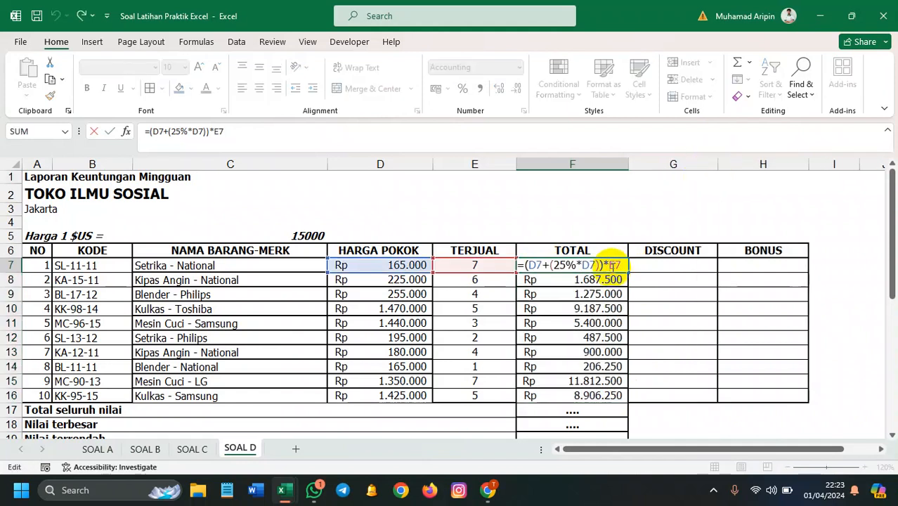
drag(605, 265, 528, 266)
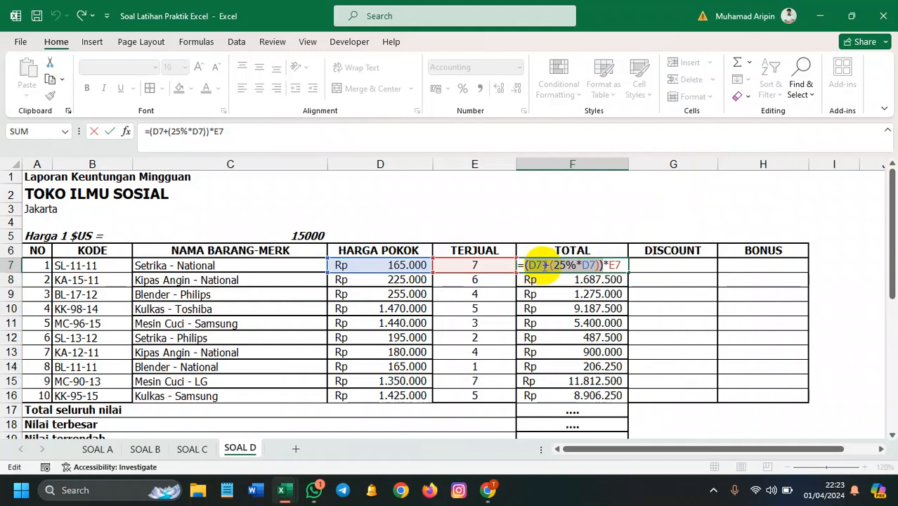
click(552, 264)
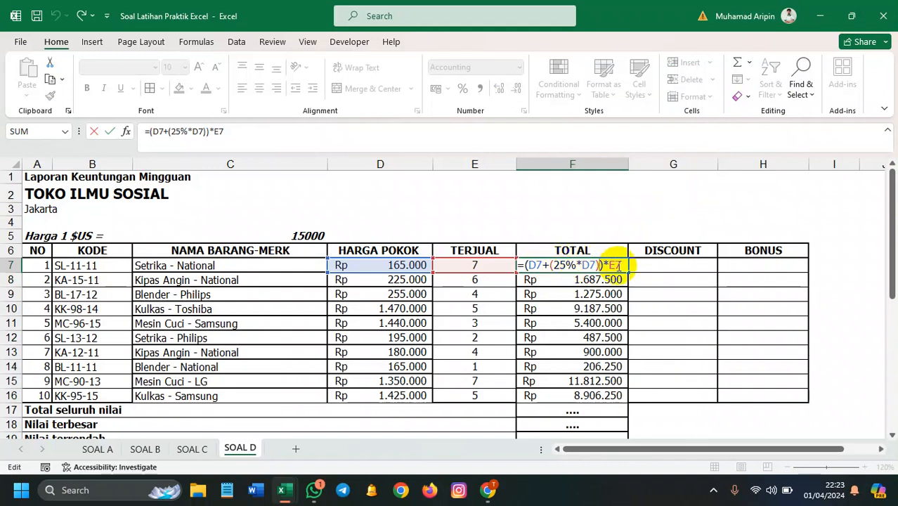
key(Return)
- Read the tiered Discount rules below the Kode Merek table
scroll(641, 259, down, 7)
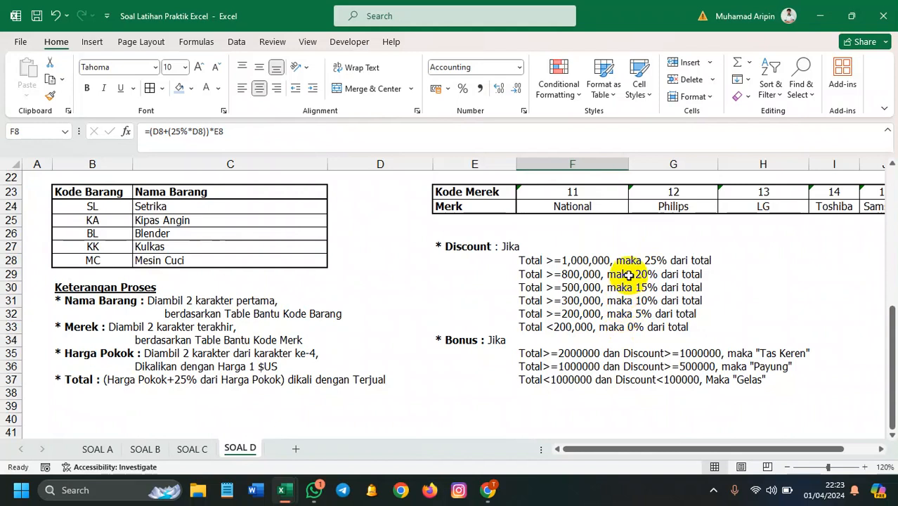
scroll(628, 275, up, 2)
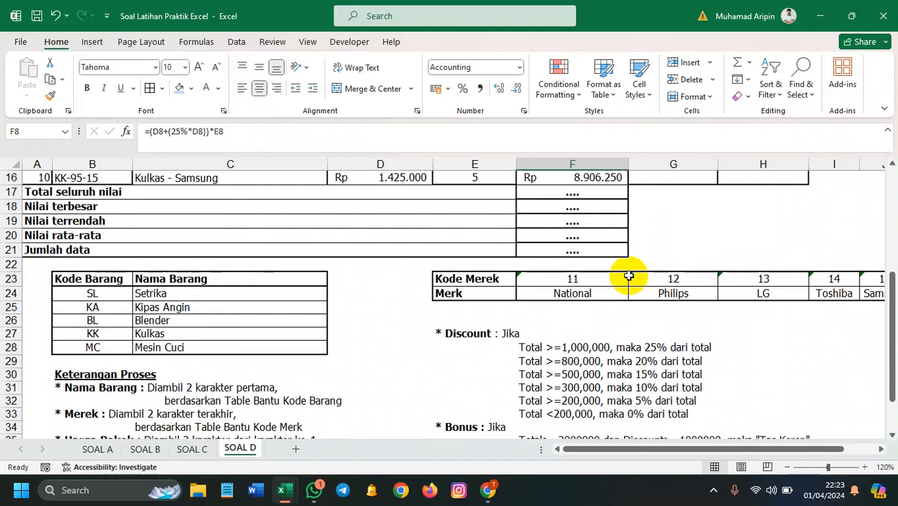
scroll(627, 275, down, 2)
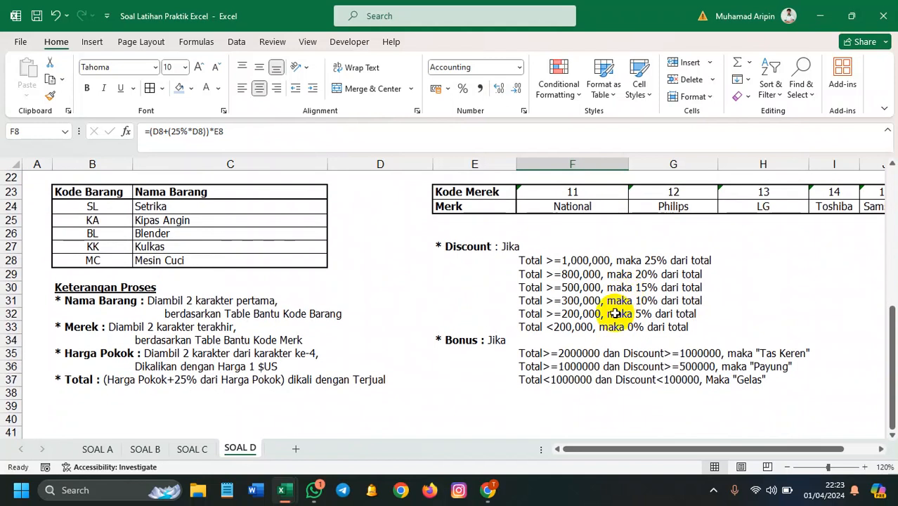
scroll(609, 302, up, 2)
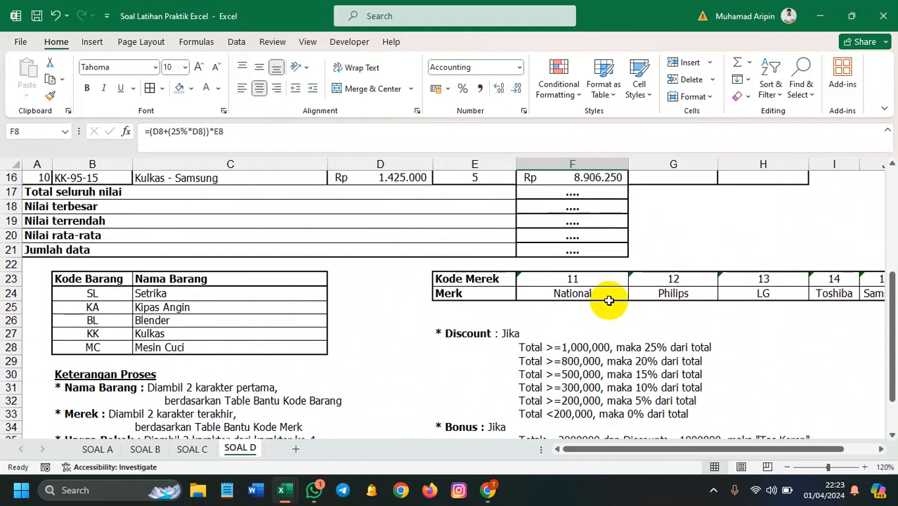
scroll(609, 302, up, 5)
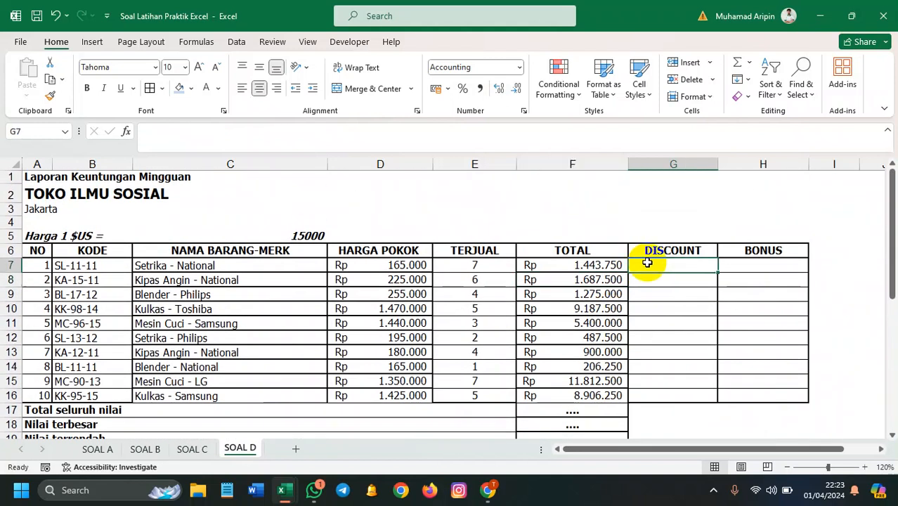
- Start the DISCOUNT formula in G7 as an IF whose first test is F7>1000000
click(645, 261)
scroll(647, 270, down, 5)
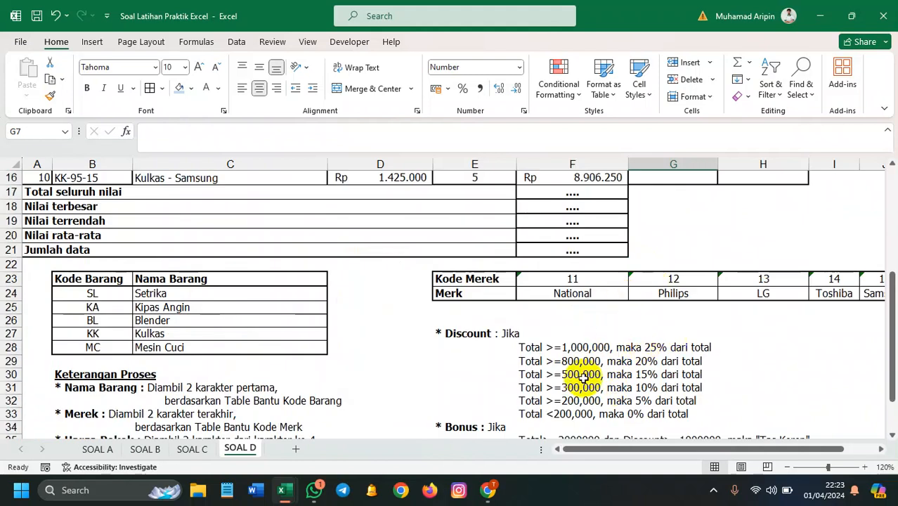
scroll(579, 366, up, 4)
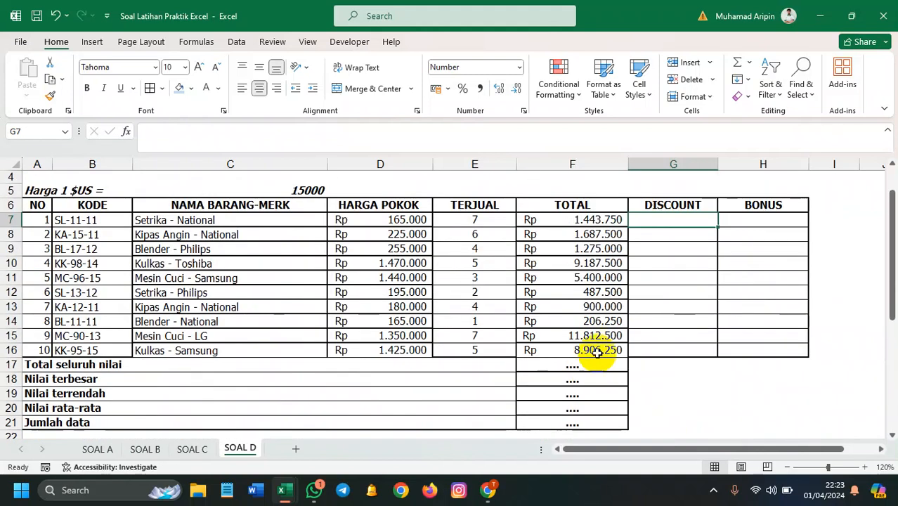
text(If)
key(Tab)
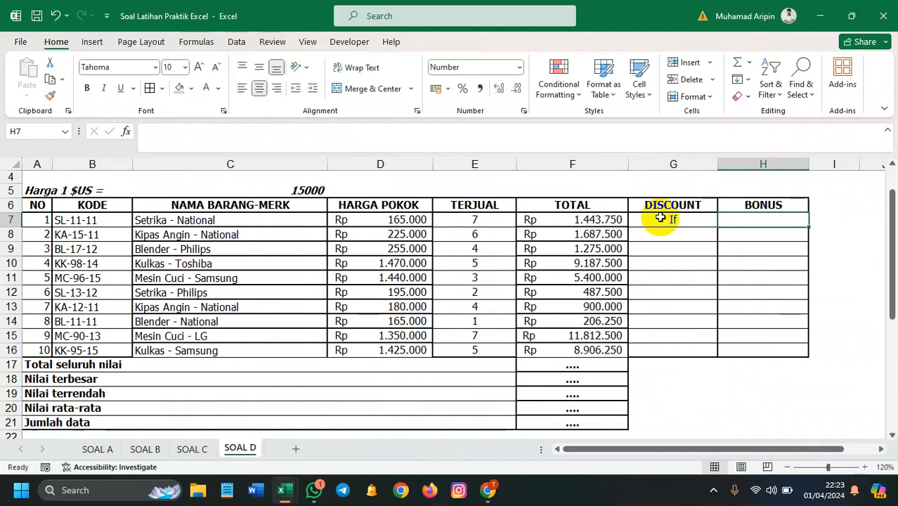
click(661, 220)
text(=If)
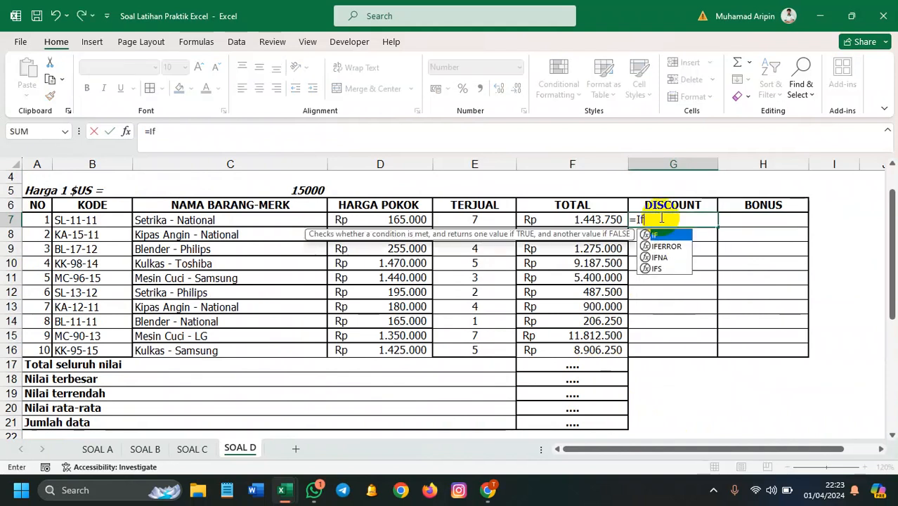
key(Tab)
click(617, 220)
scroll(613, 235, down, 4)
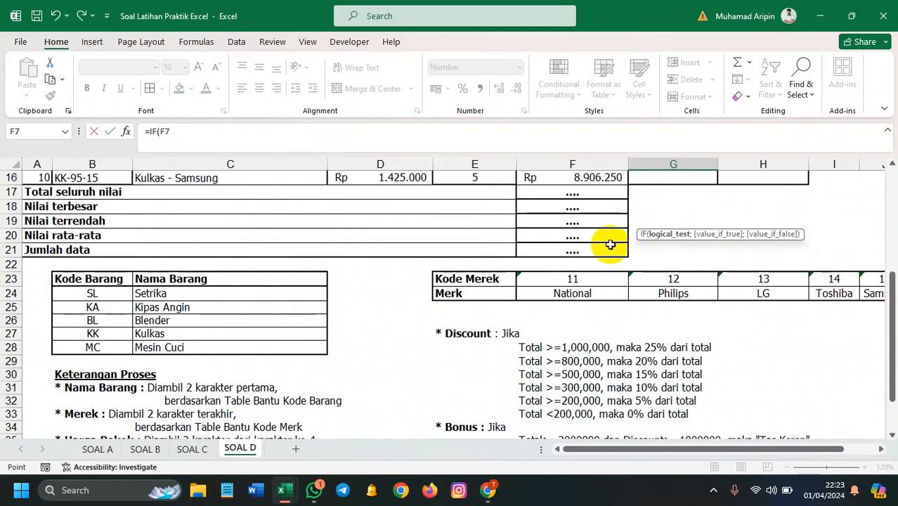
scroll(610, 245, up, 4)
text(>1000000;)
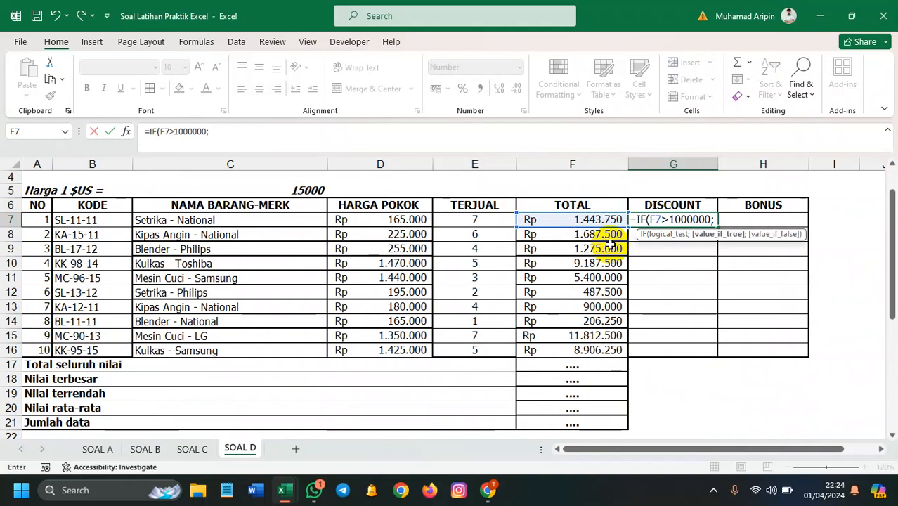
- Check the discount rate for the first tier and enter 25%*F7 as the IF's value if true
scroll(604, 260, down, 4)
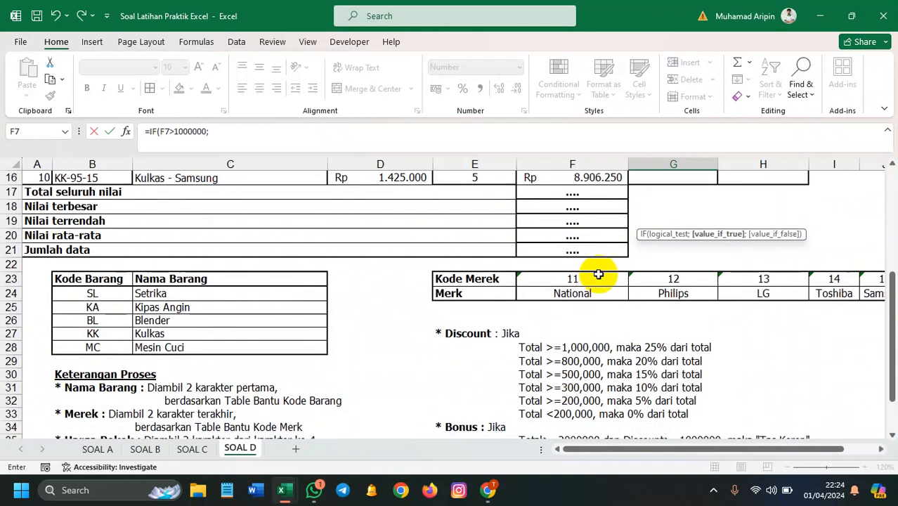
scroll(598, 274, up, 4)
scroll(594, 279, down, 5)
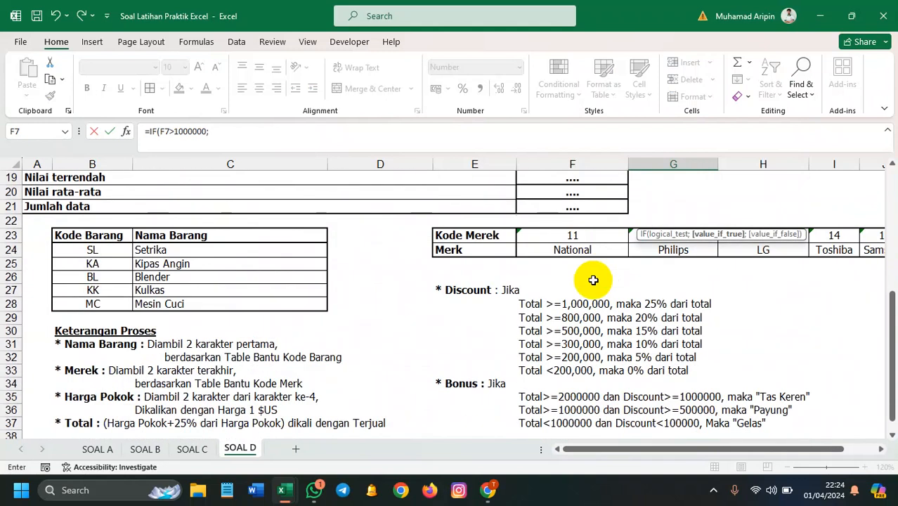
scroll(593, 279, down, 1)
scroll(594, 280, up, 6)
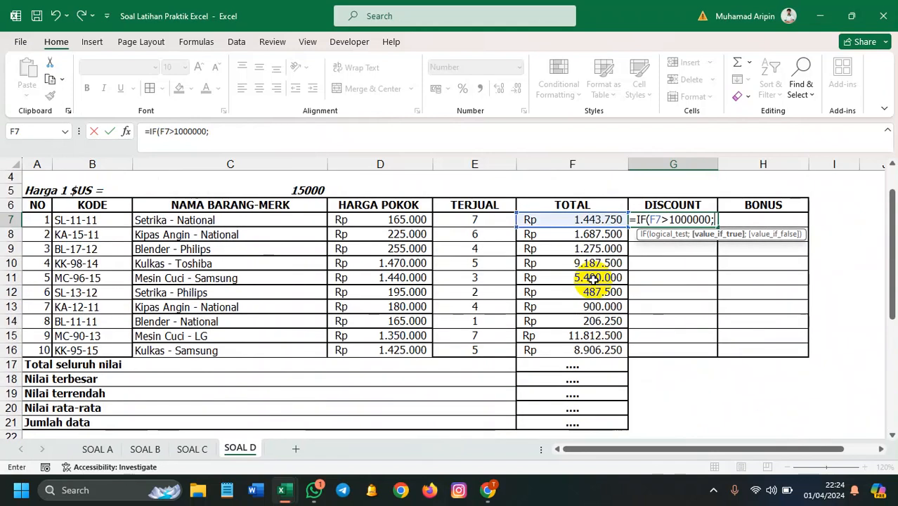
text(25)
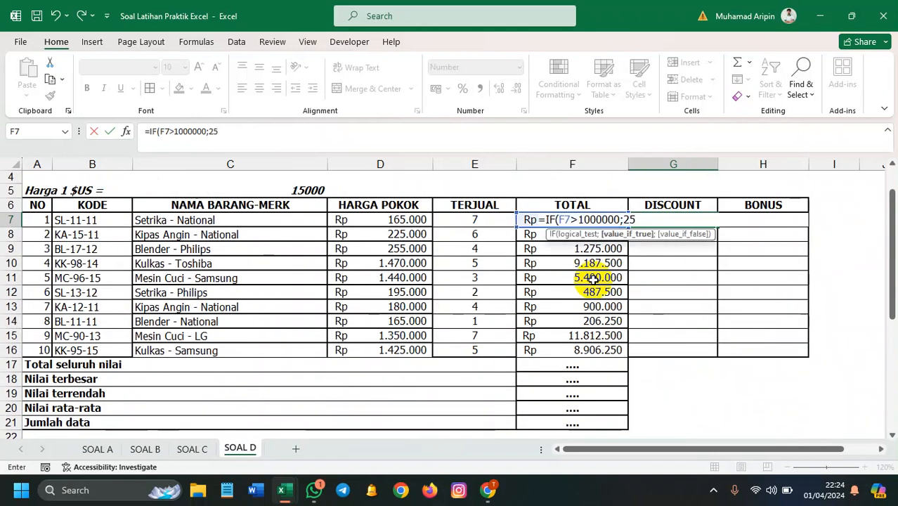
text(%*)
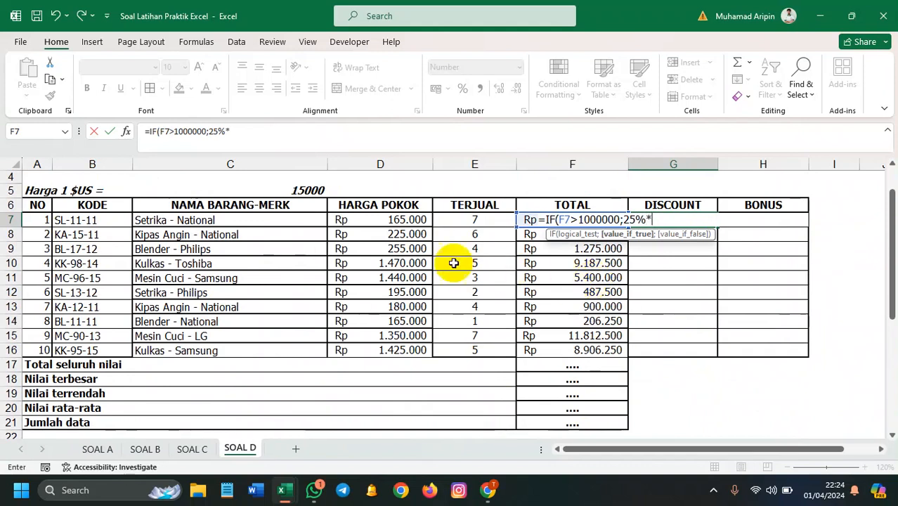
click(534, 239)
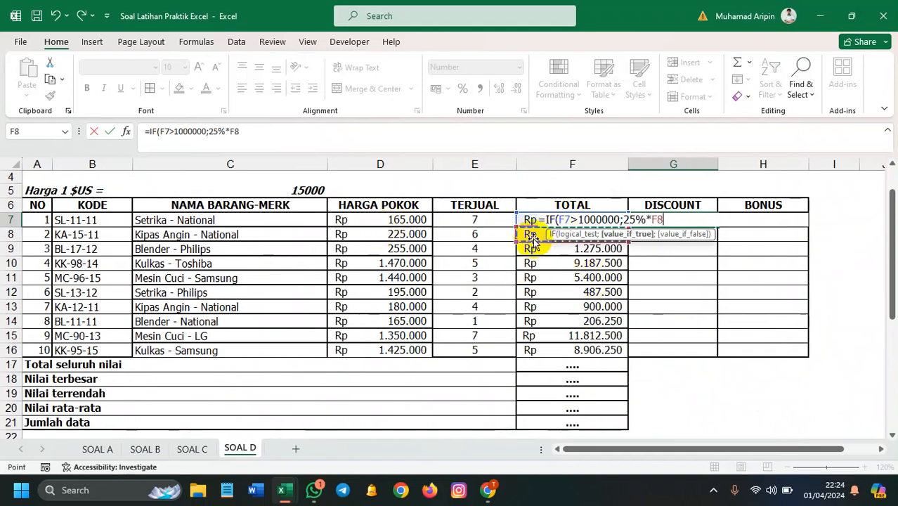
key(Up)
- Nest a second IF in the G7 formula with the test F7>800000
text(;IF()
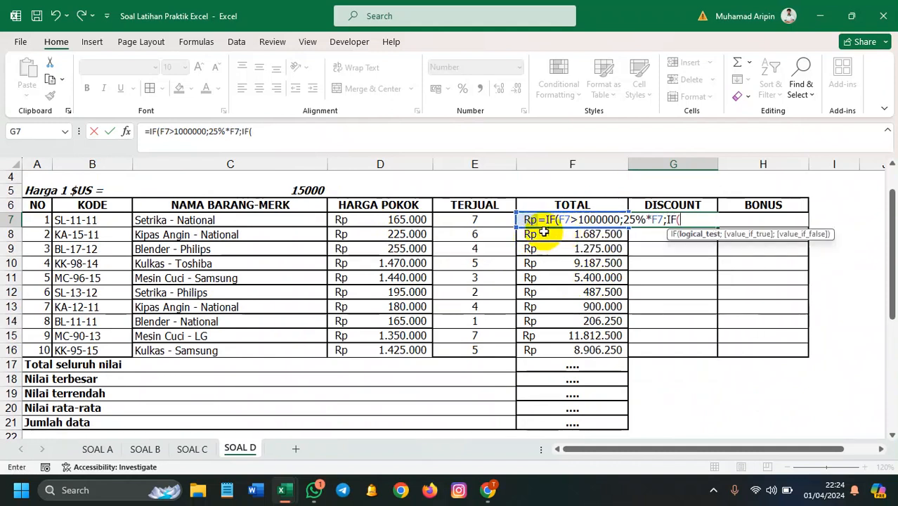
click(543, 234)
key(Up)
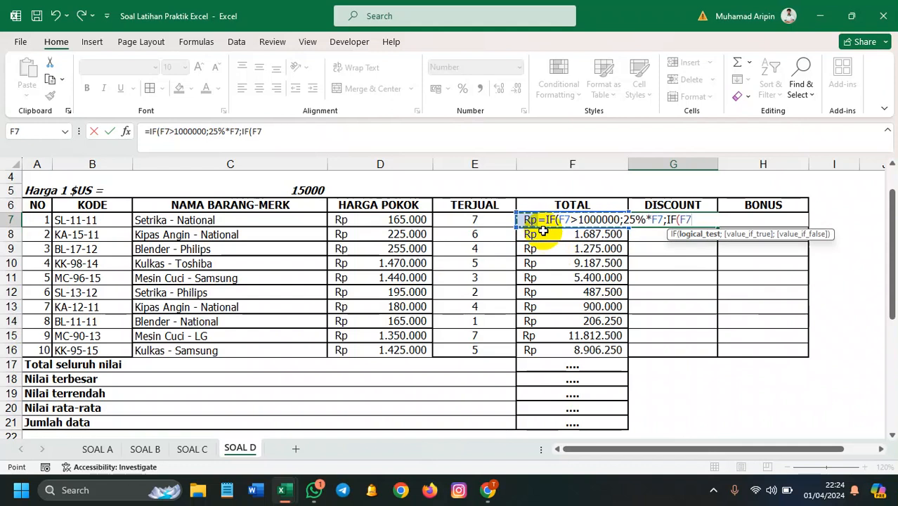
text(>)
scroll(531, 279, down, 4)
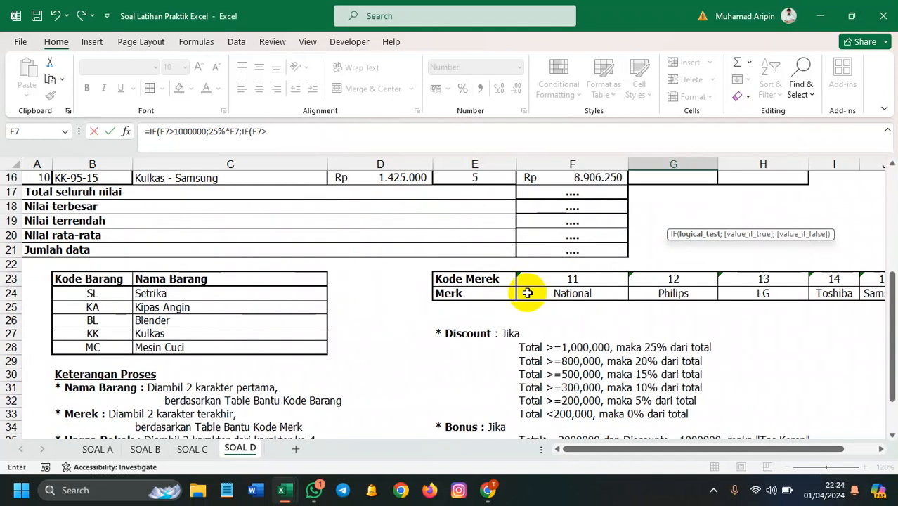
scroll(527, 290, up, 5)
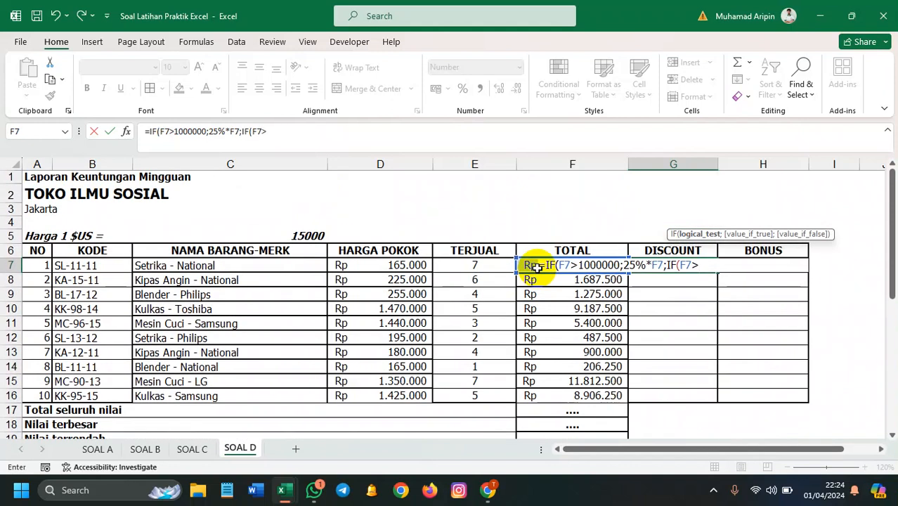
text(800)
text(000;)
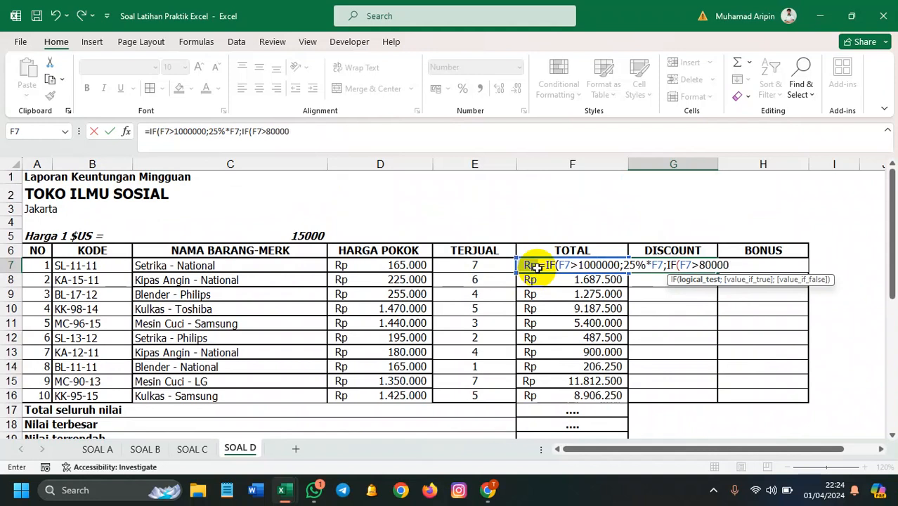
- Check the second tier's rate and enter 20%*F7 as the nested IF's value if true
scroll(537, 268, down, 5)
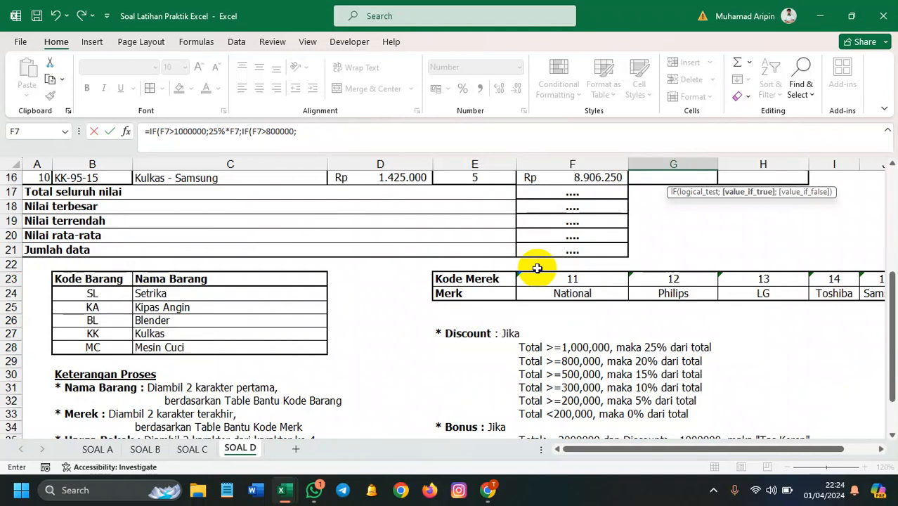
scroll(537, 268, up, 5)
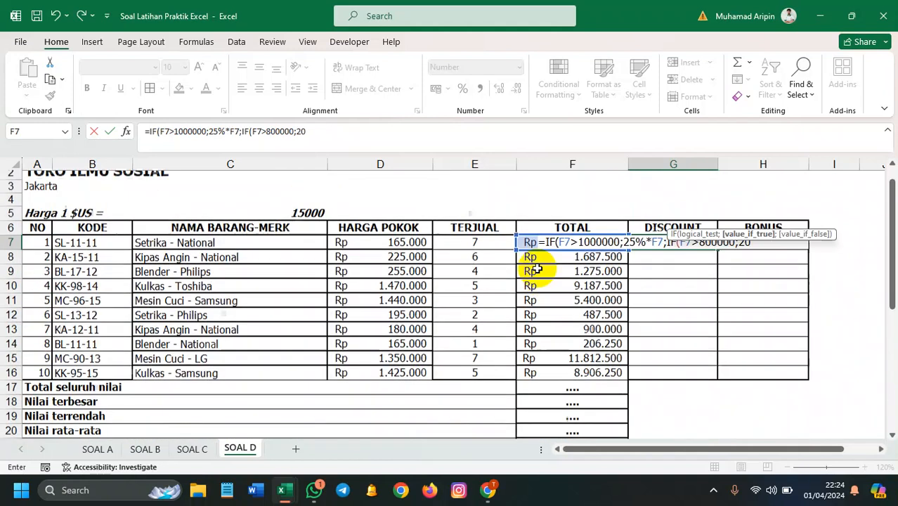
text(%)
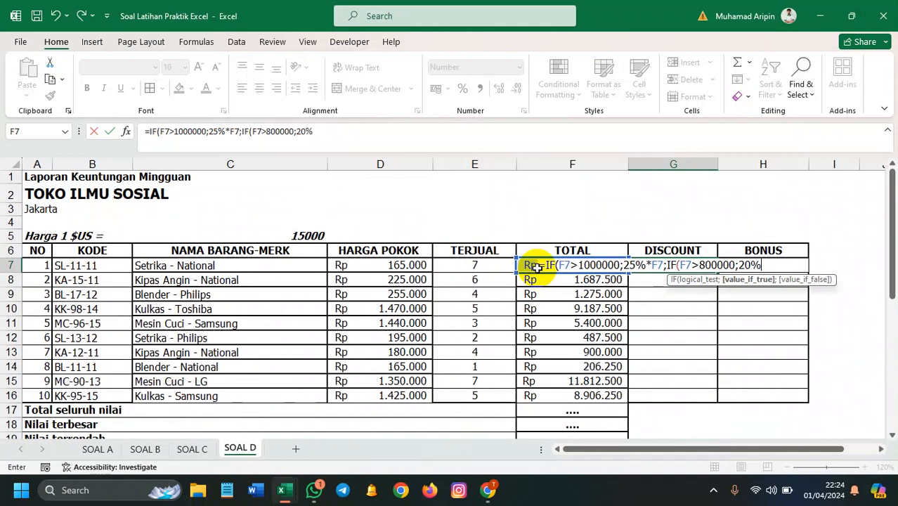
text(P)
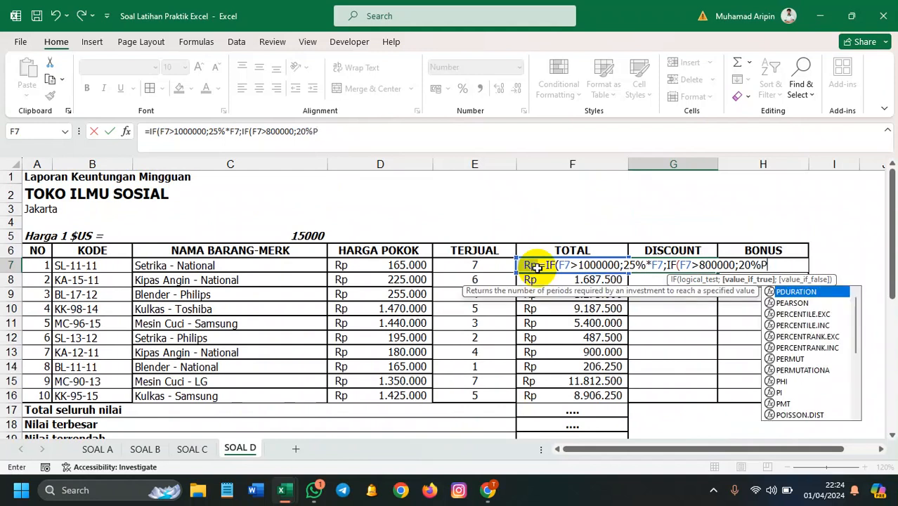
key(BackSpace)
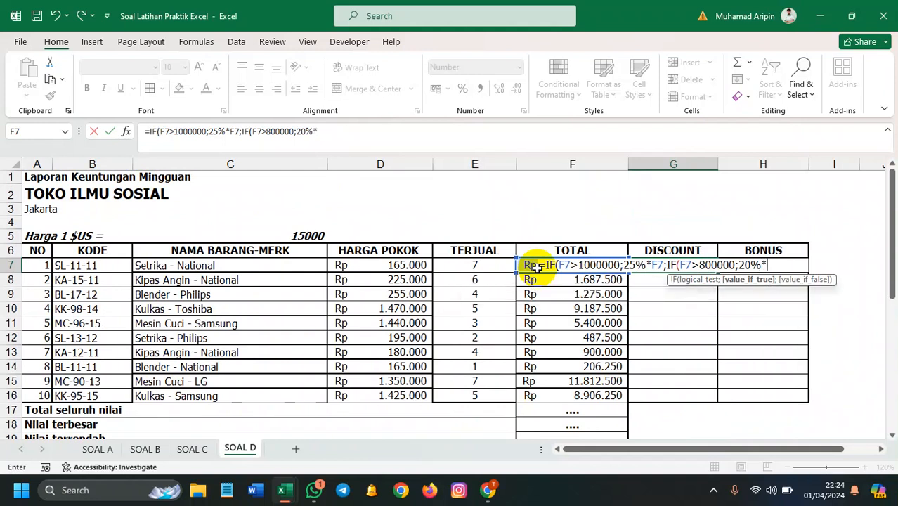
text(*)
click(536, 267)
- Nest a third IF in the G7 formula, begin its test with F7>, and check the discount tiers' comparison rules
text(;IF()
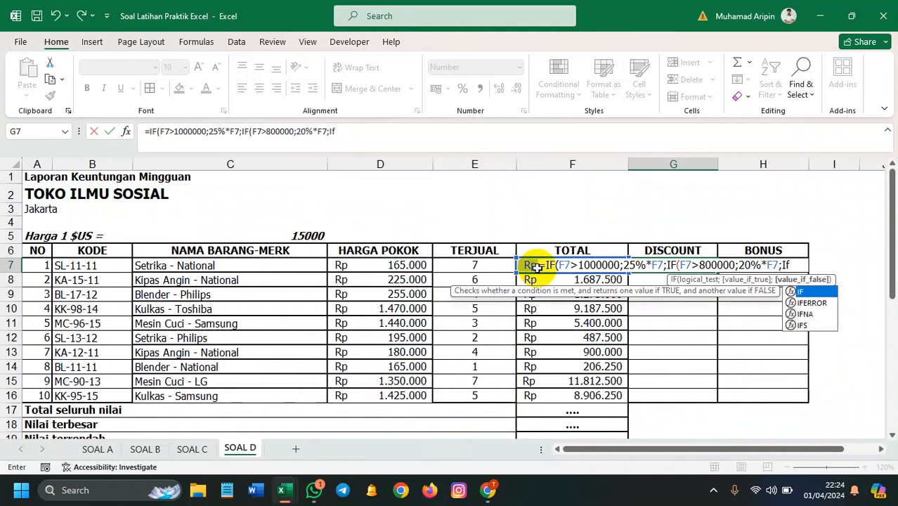
click(536, 267)
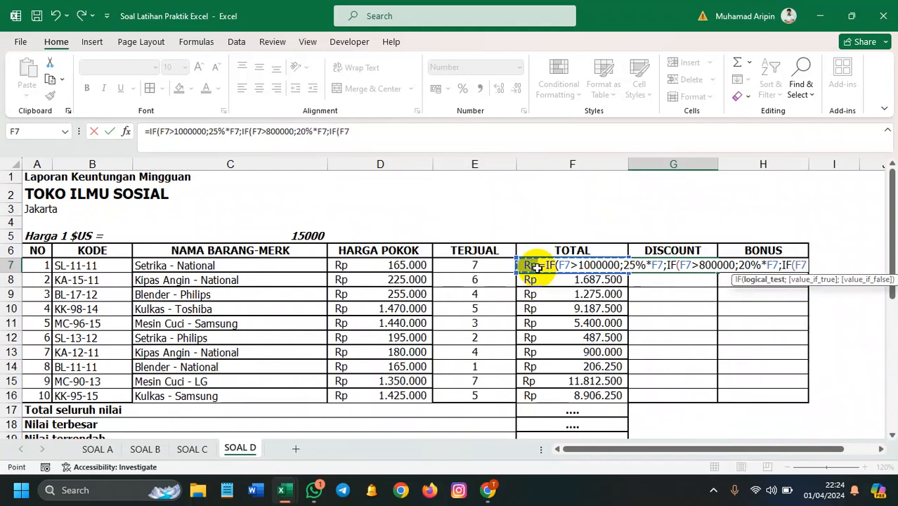
text(>)
scroll(537, 288, down, 5)
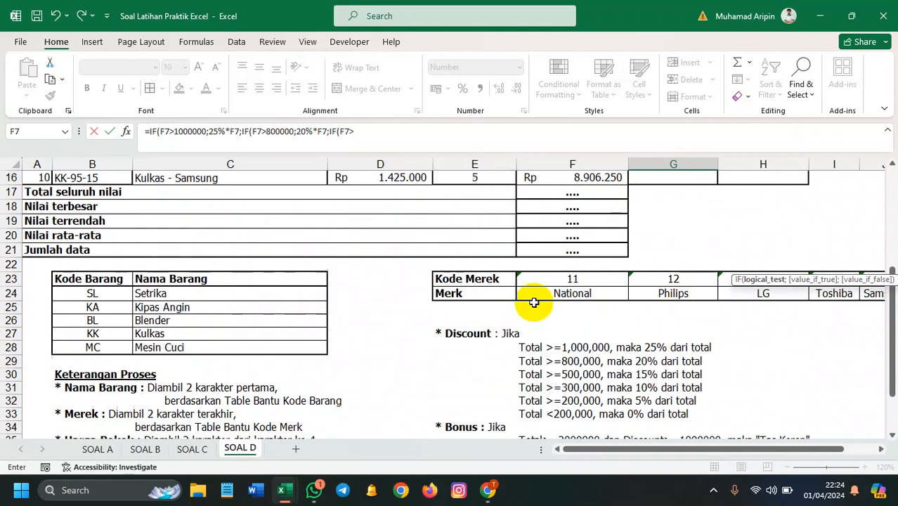
scroll(534, 299, up, 3)
scroll(533, 303, up, 2)
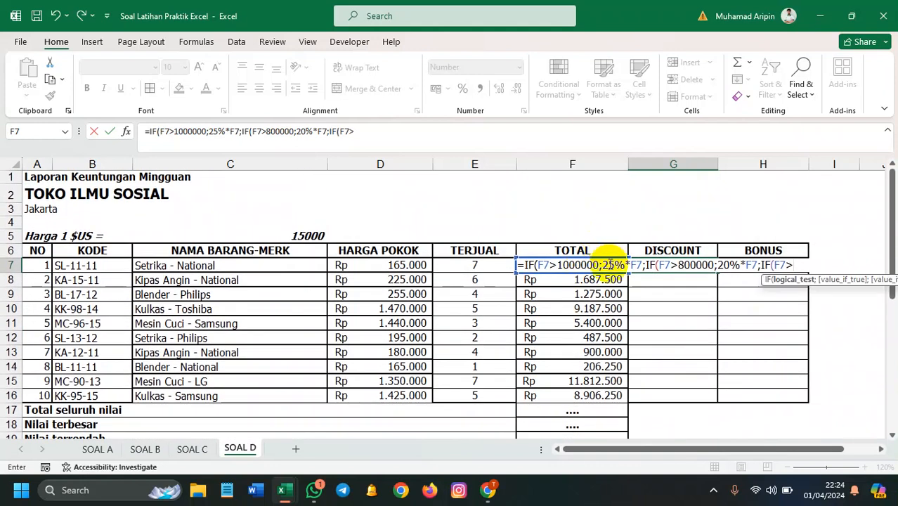
- Change the comparison operator in the first two IF tests of the G7 formula to >=
click(559, 264)
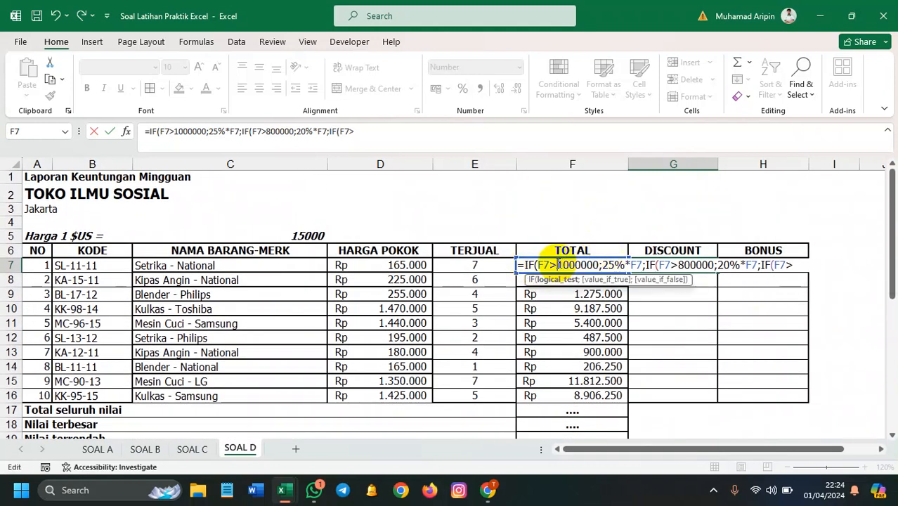
text(=)
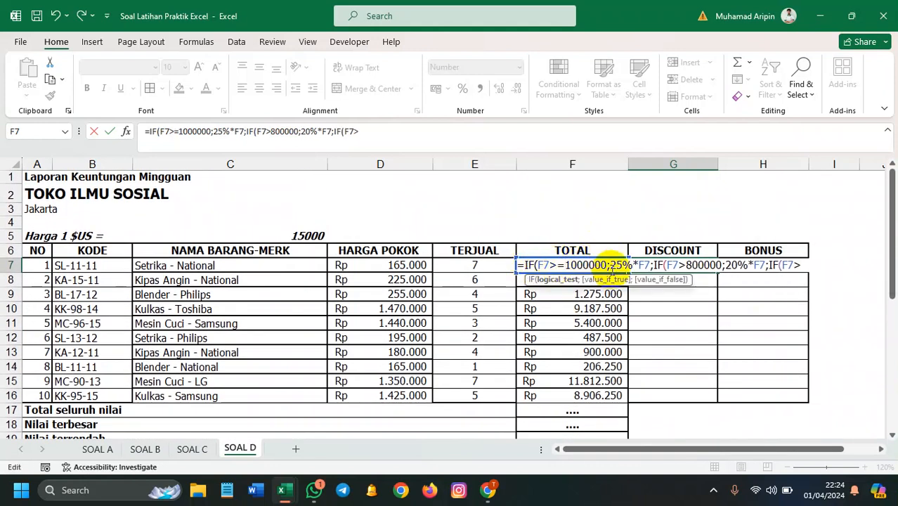
click(684, 264)
text(=)
- Check the third tier's threshold and complete the third IF's test as F7>=500000
click(809, 265)
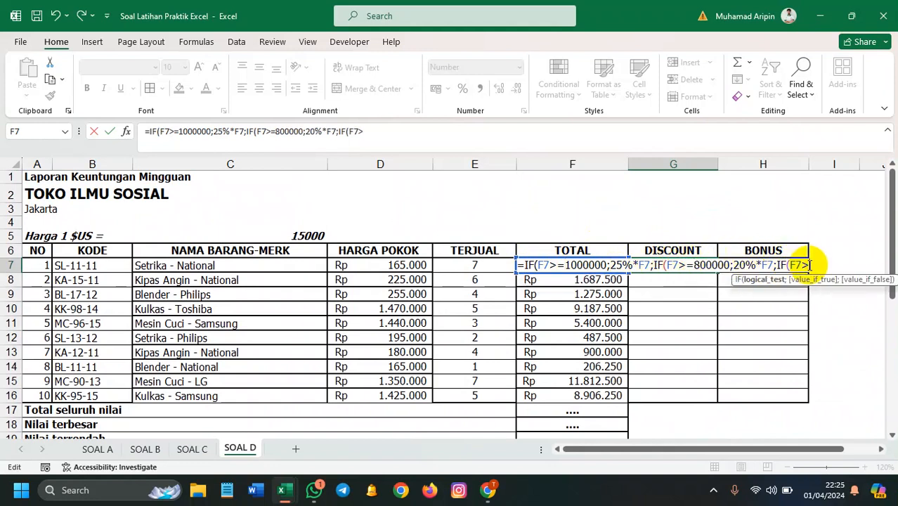
scroll(801, 269, down, 4)
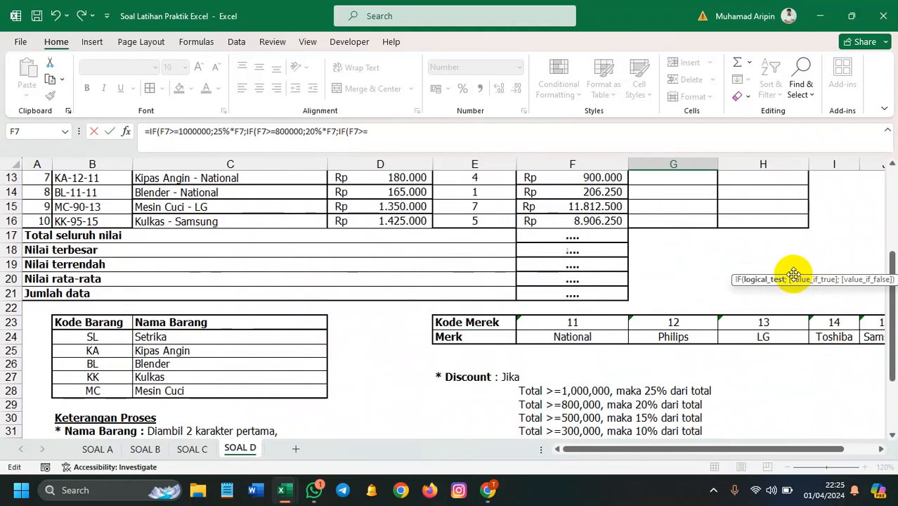
scroll(794, 270, up, 4)
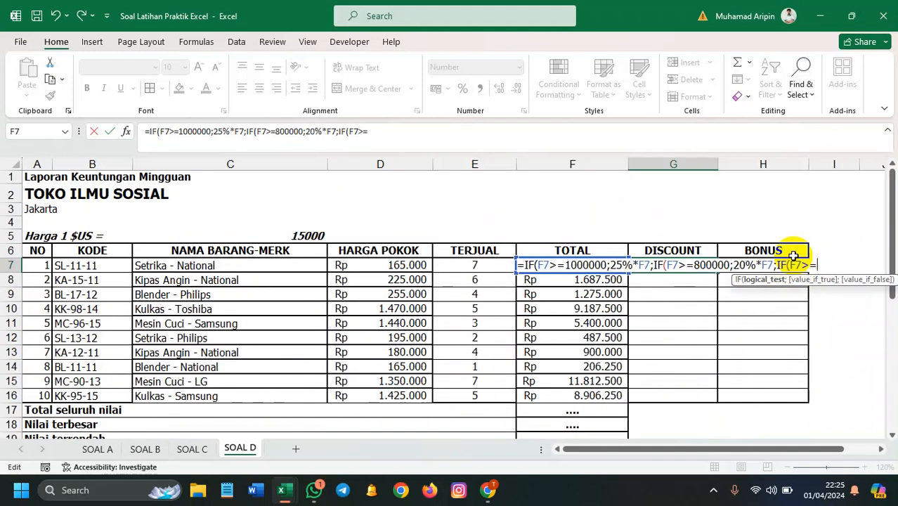
text(00000;)
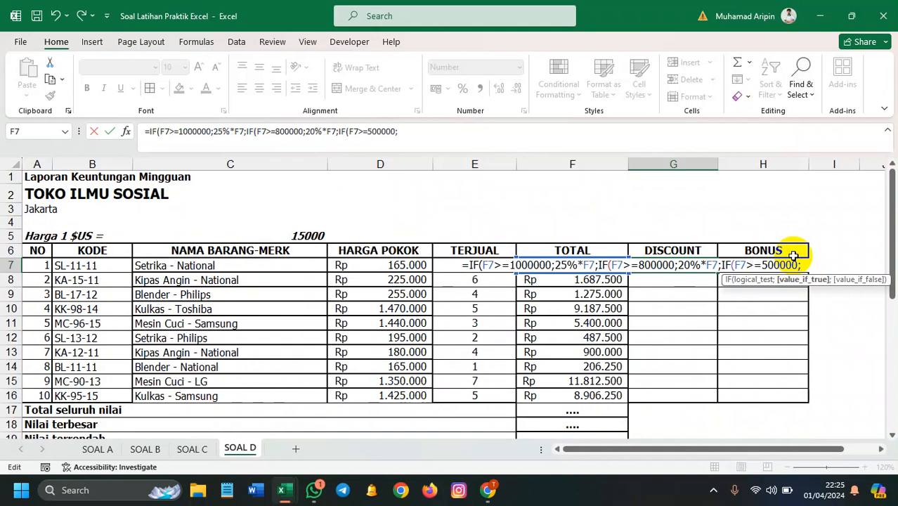
- Check the third tier's rate and enter 15%*F7 as the third IF's value if true
scroll(780, 332, down, 4)
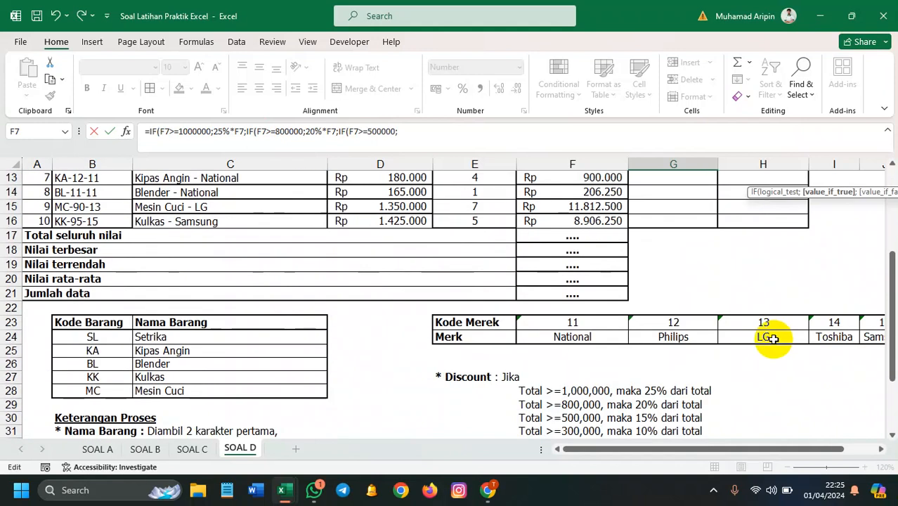
text(15%)
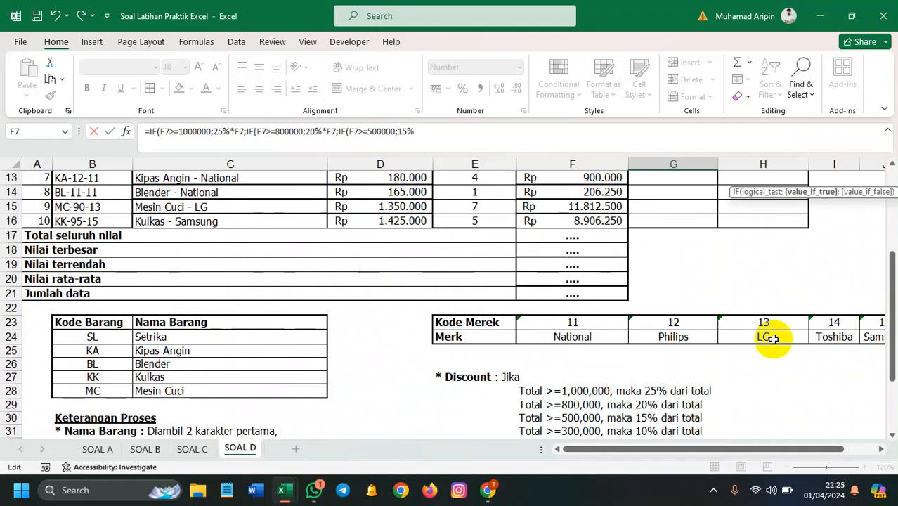
text(*)
scroll(712, 345, up, 4)
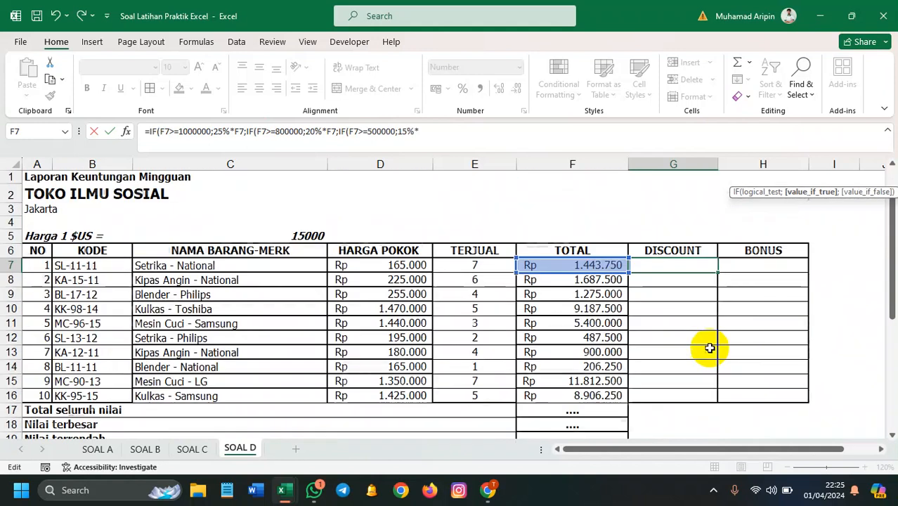
click(581, 268)
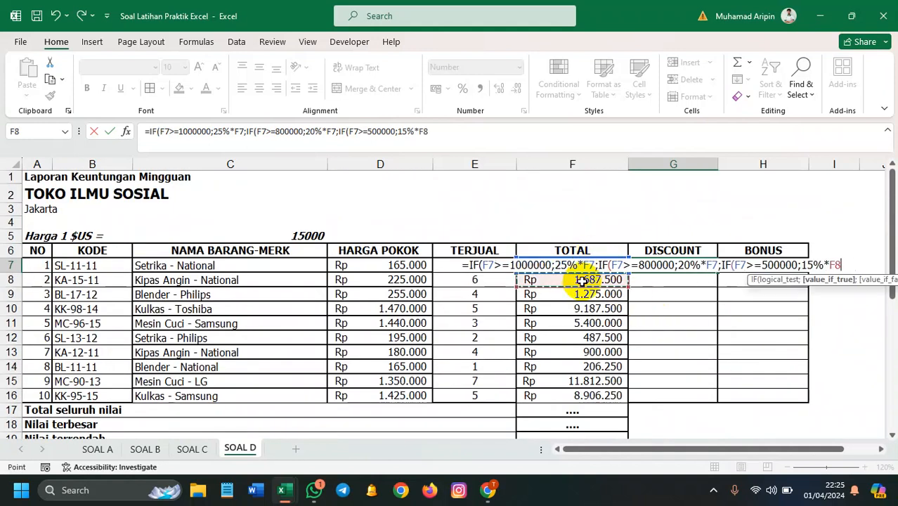
- Nest a fourth IF in the G7 formula with the test F7>=300000, checking the threshold in the discount rules
text(;IF()
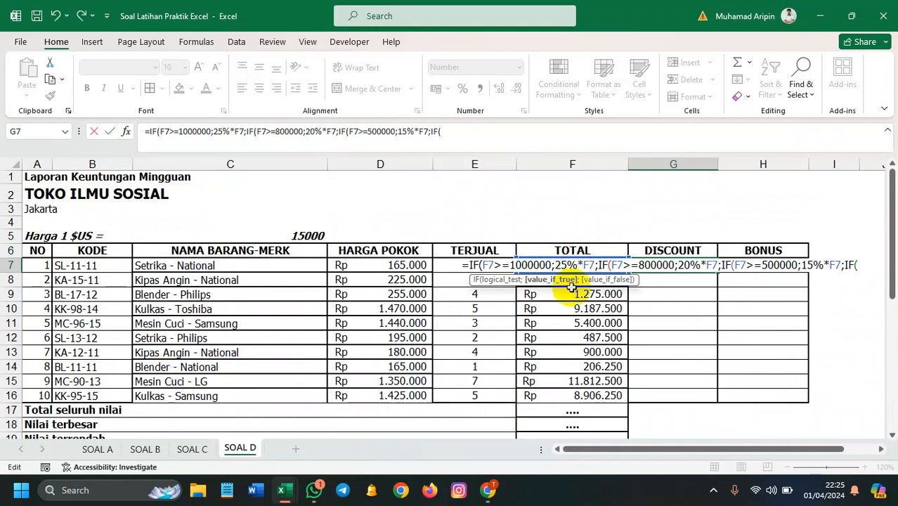
key(Return)
click(569, 226)
click(862, 262)
click(568, 270)
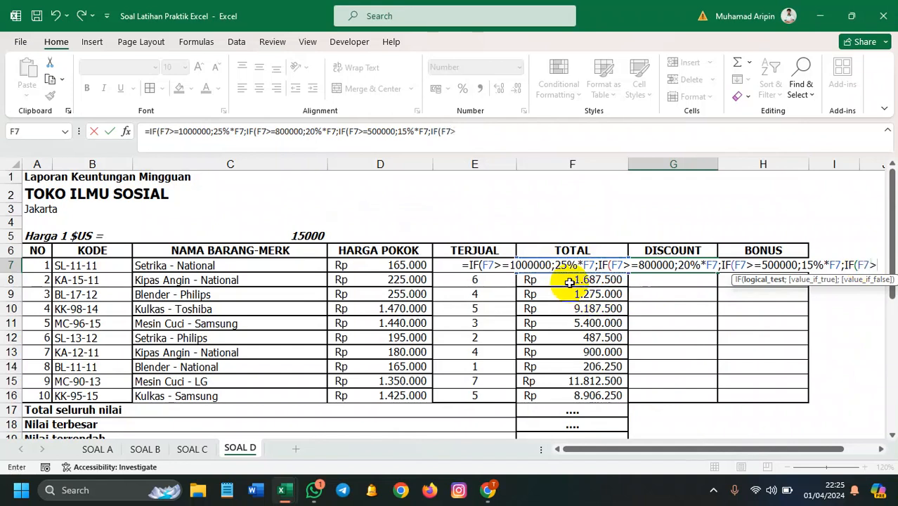
text(>=)
scroll(570, 281, down, 5)
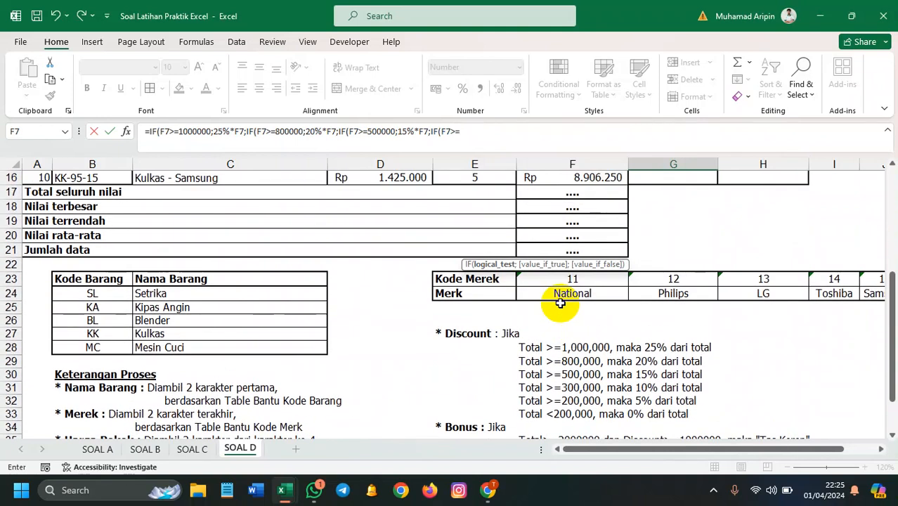
scroll(560, 302, up, 4)
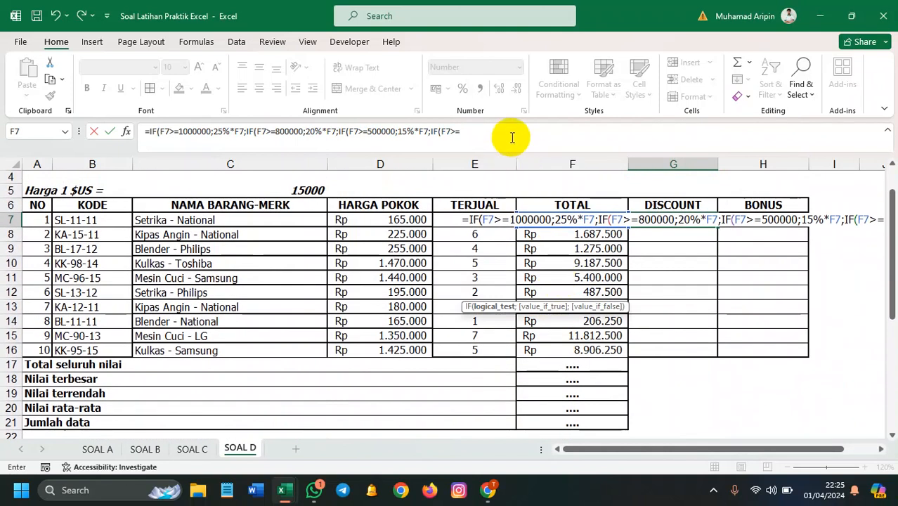
click(512, 138)
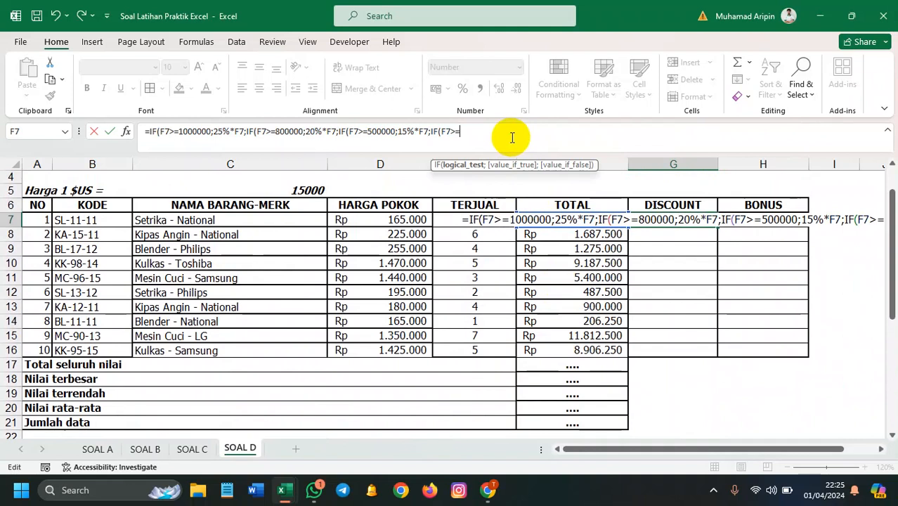
text(300000;)
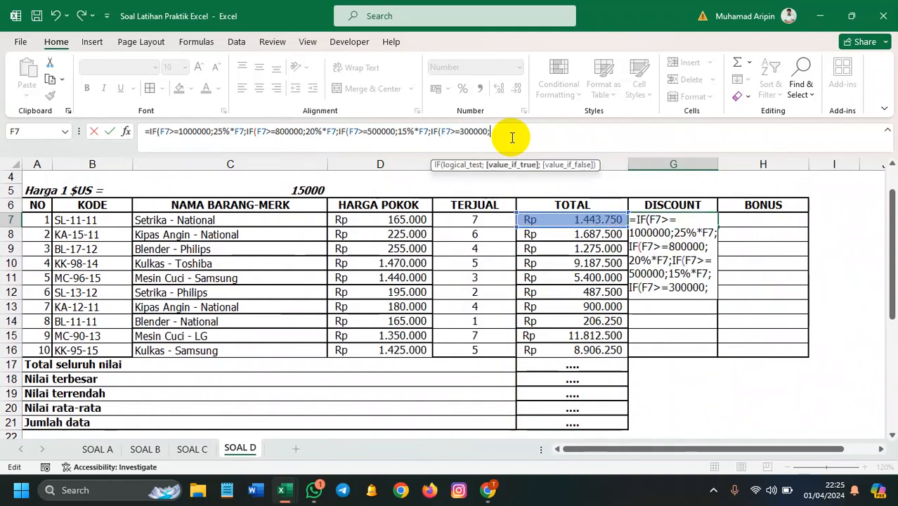
- Check the fourth tier's rate and enter 10%*F7 as the fourth IF's value if true
scroll(501, 210, down, 4)
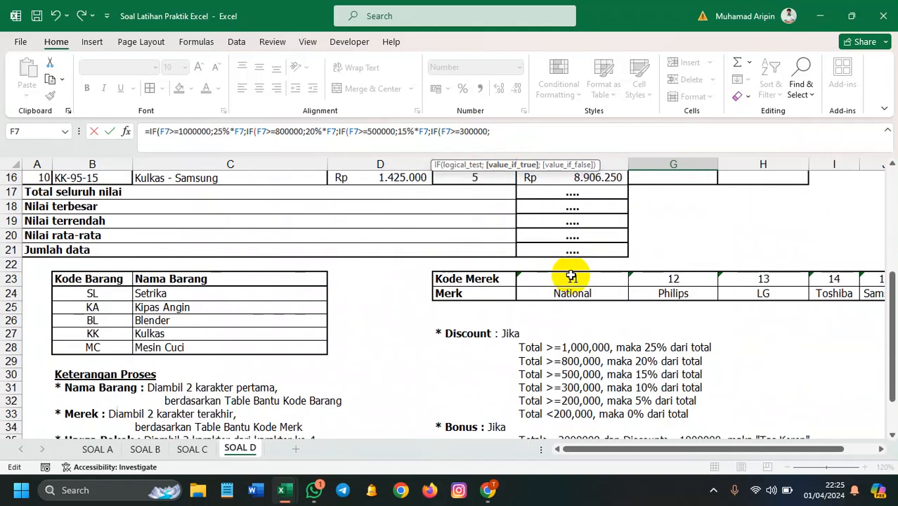
scroll(571, 276, up, 3)
text(10)
text(%*)
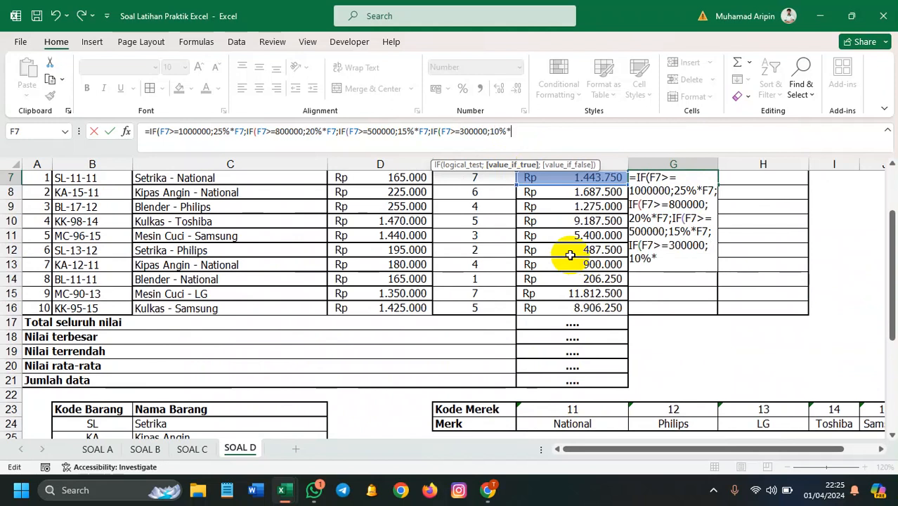
click(582, 179)
- Nest a fifth IF in the G7 formula with the test F7>=200000, consulting the discount rules
text(;IF()
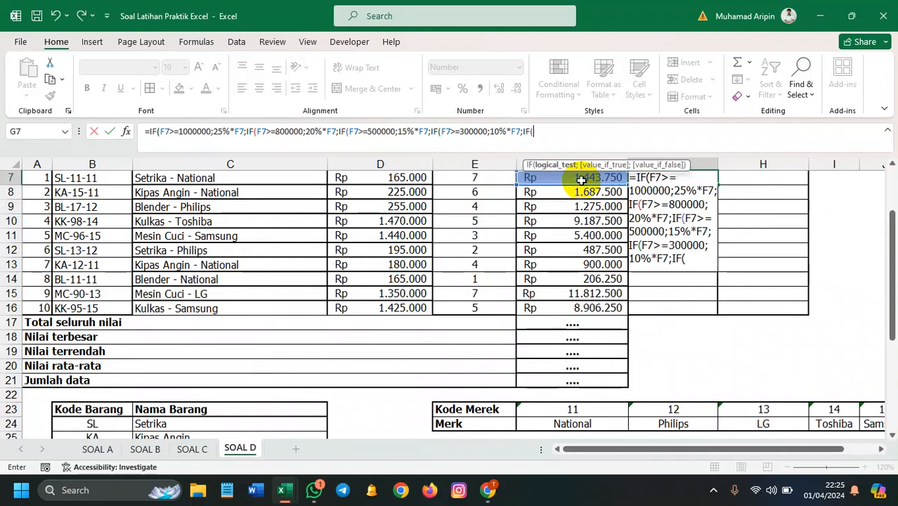
scroll(661, 337, down, 3)
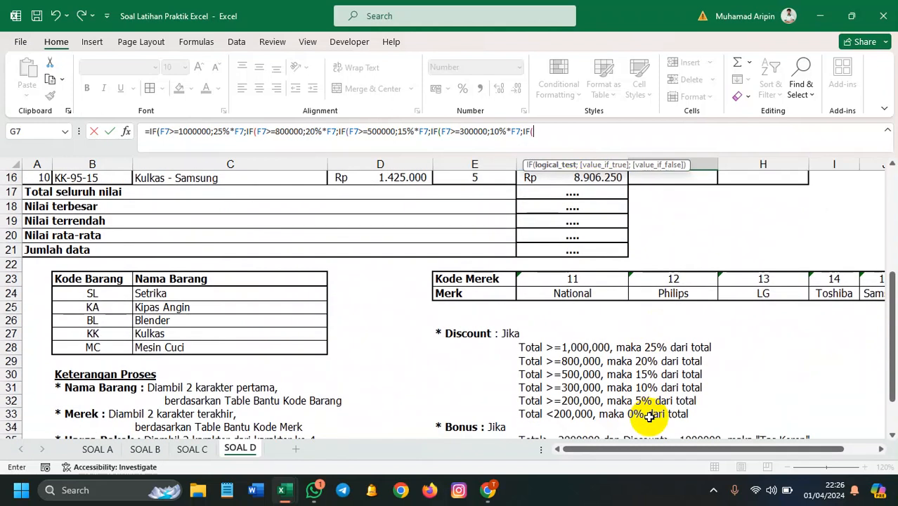
scroll(648, 408, up, 5)
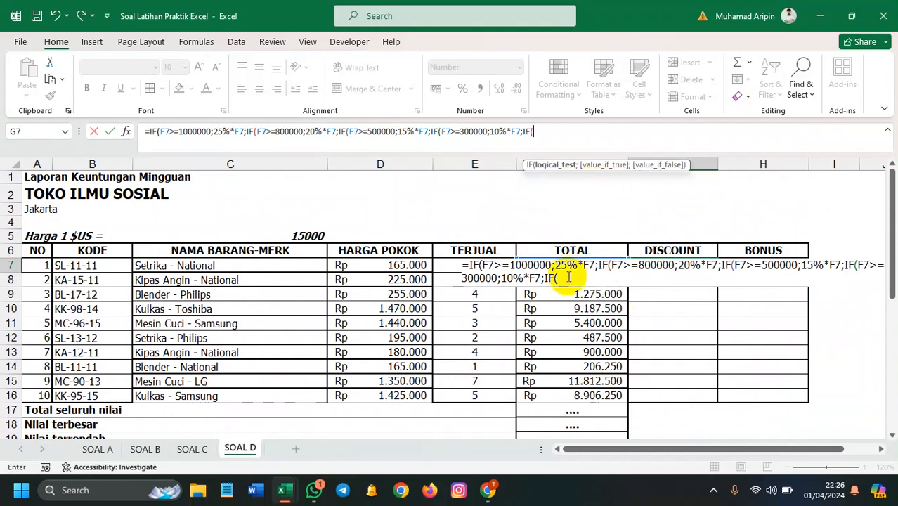
key(Left)
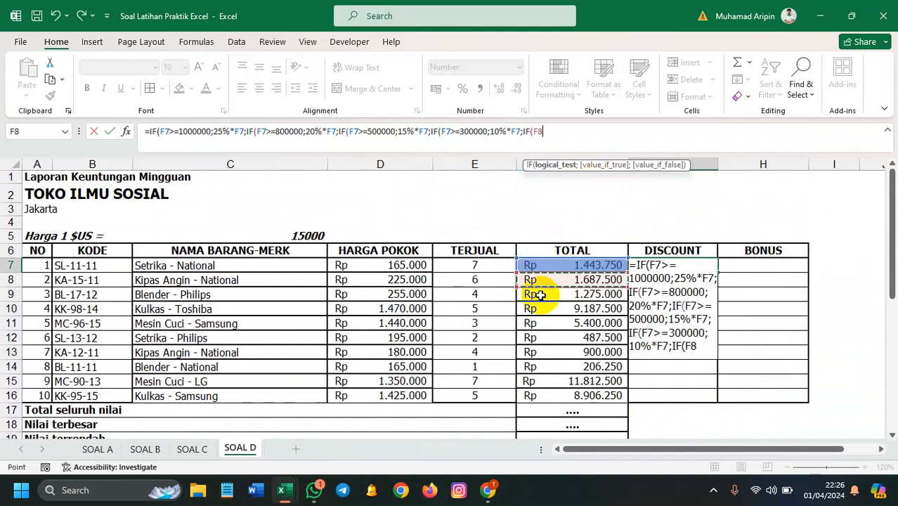
text(>)
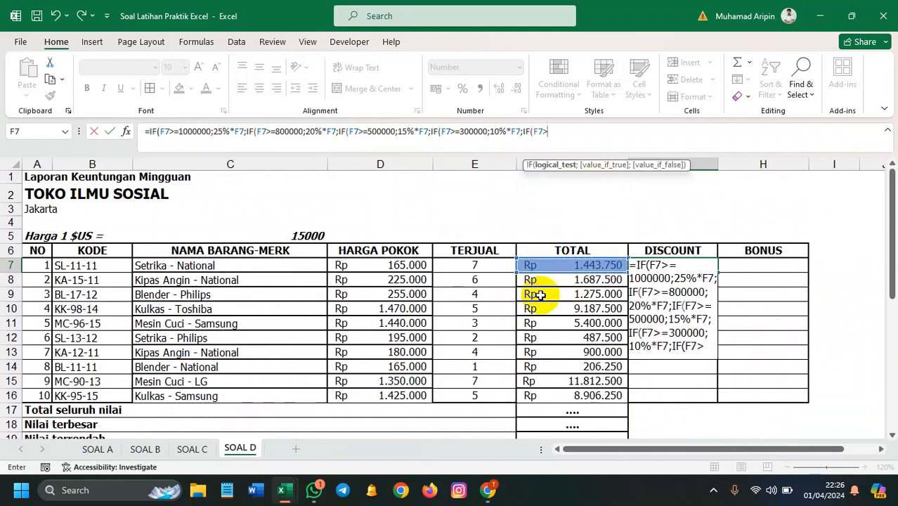
text(=200000;)
- Check the fifth tier's rate and enter 5%*F7 as the fifth IF's value if true
scroll(525, 344, down, 5)
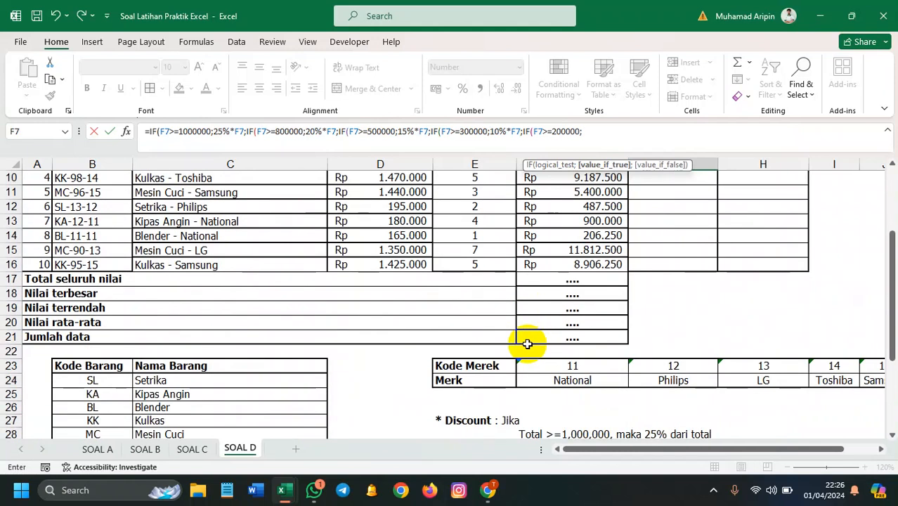
scroll(527, 343, up, 3)
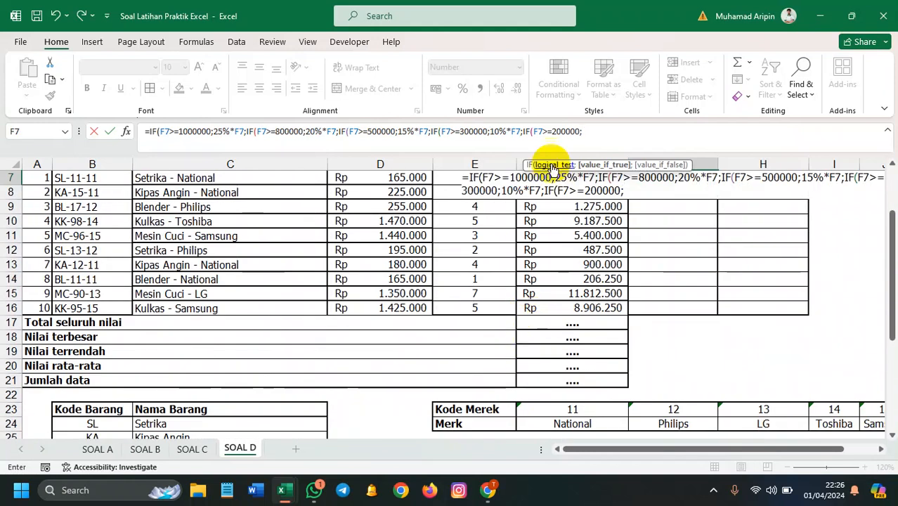
text(5%)
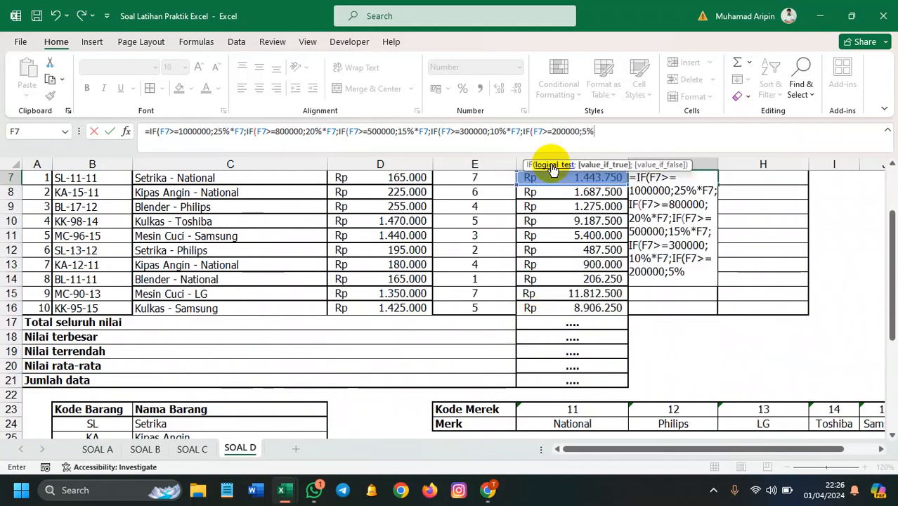
text(*)
click(560, 176)
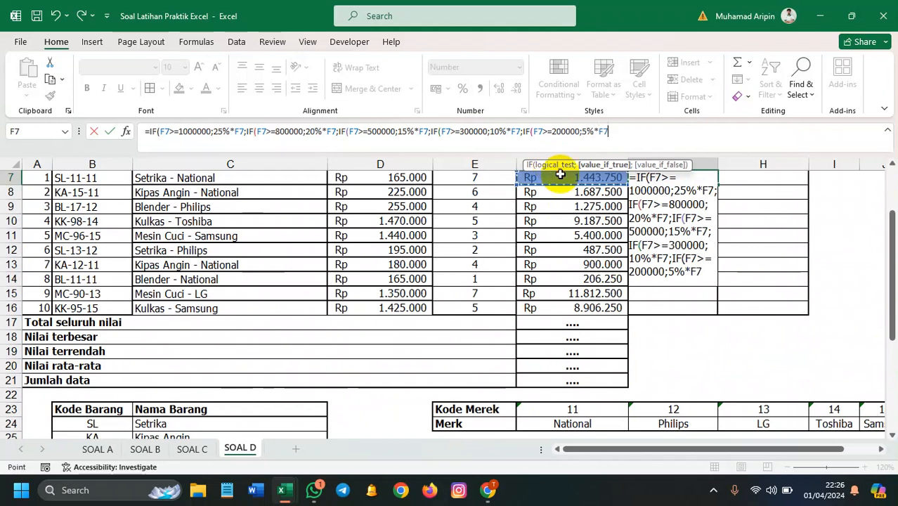
- Nest a sixth IF in the G7 formula with the test F7<200000 and value 0%*F7, closing all six IFs and entering the formula
text(;IF()
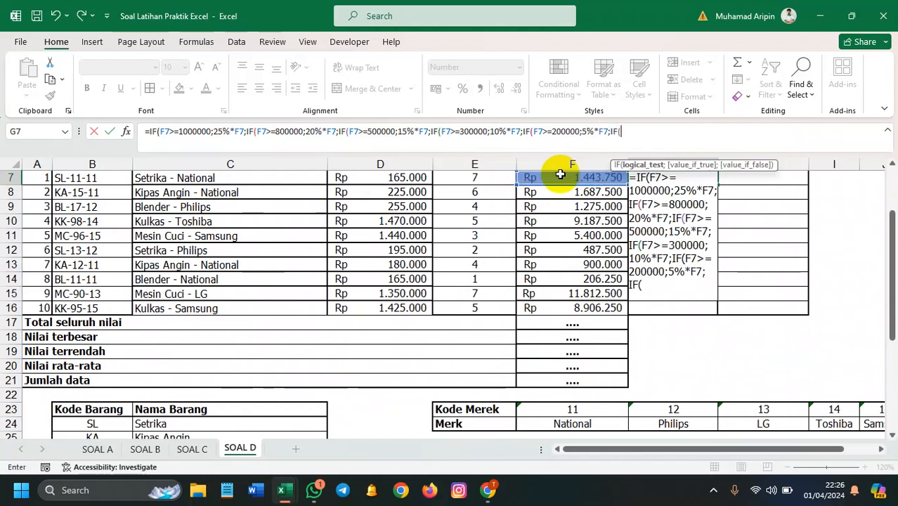
click(555, 176)
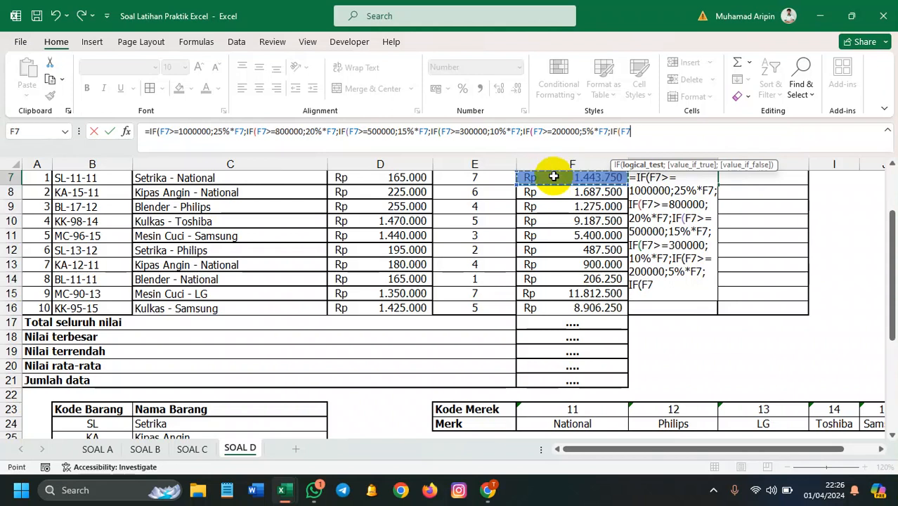
text(<200000;)
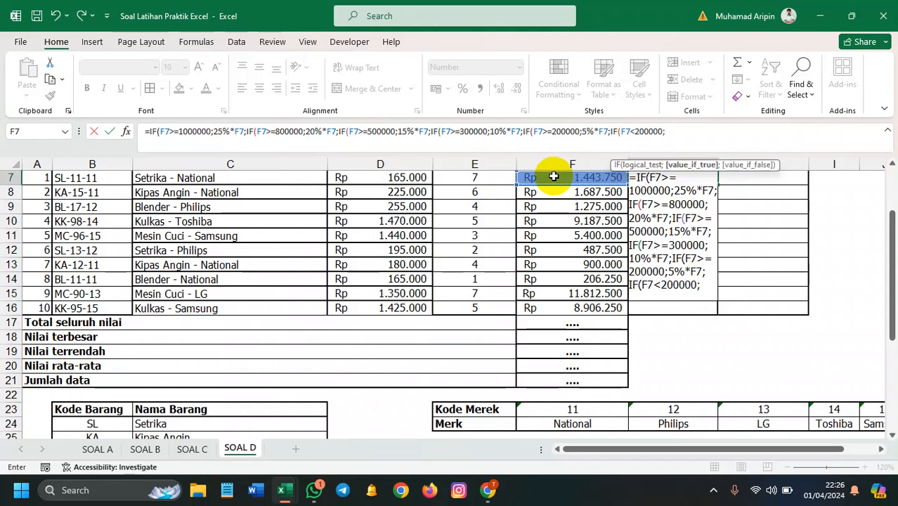
text(0%*)
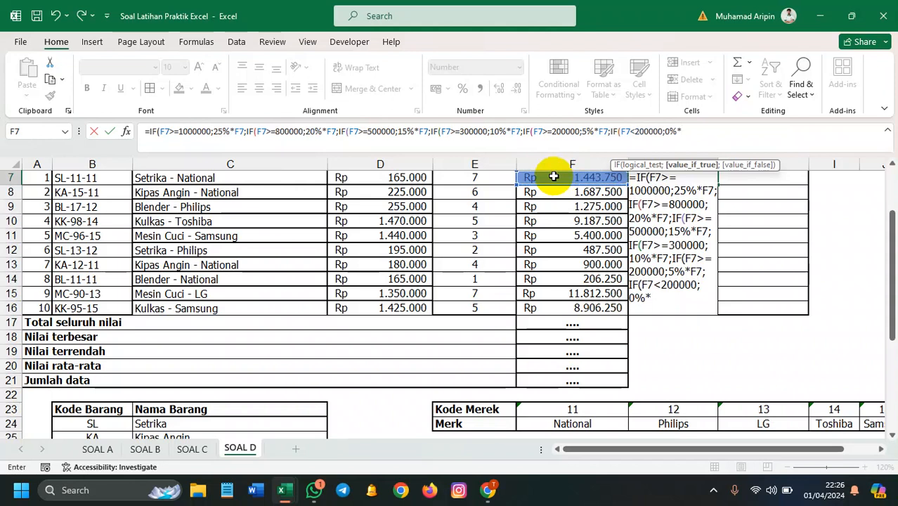
click(553, 175)
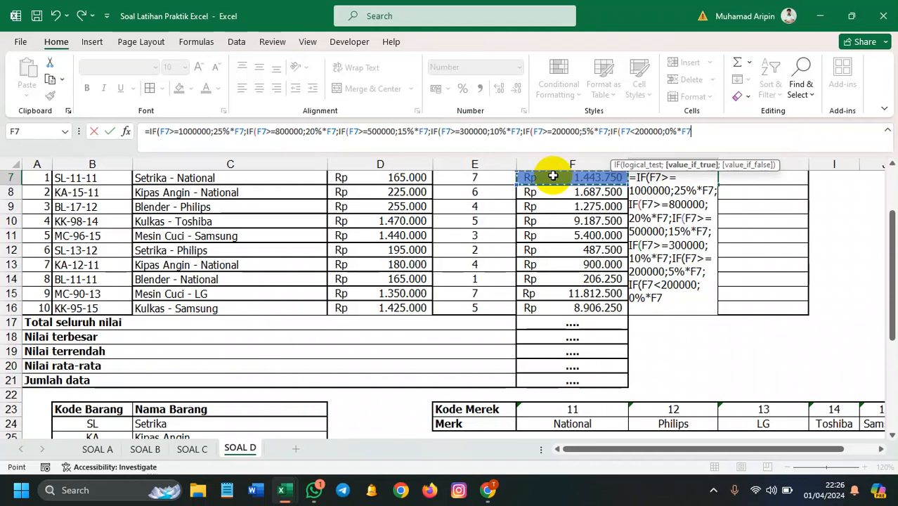
text())
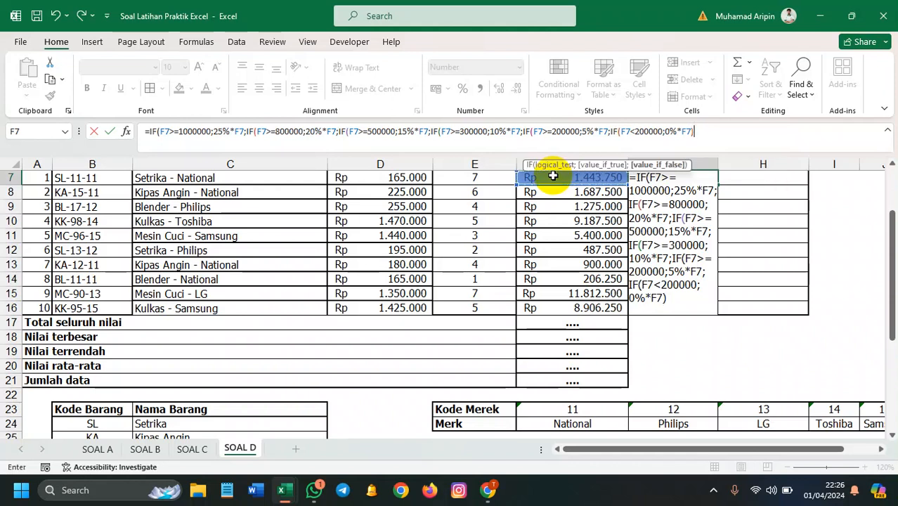
text()))))
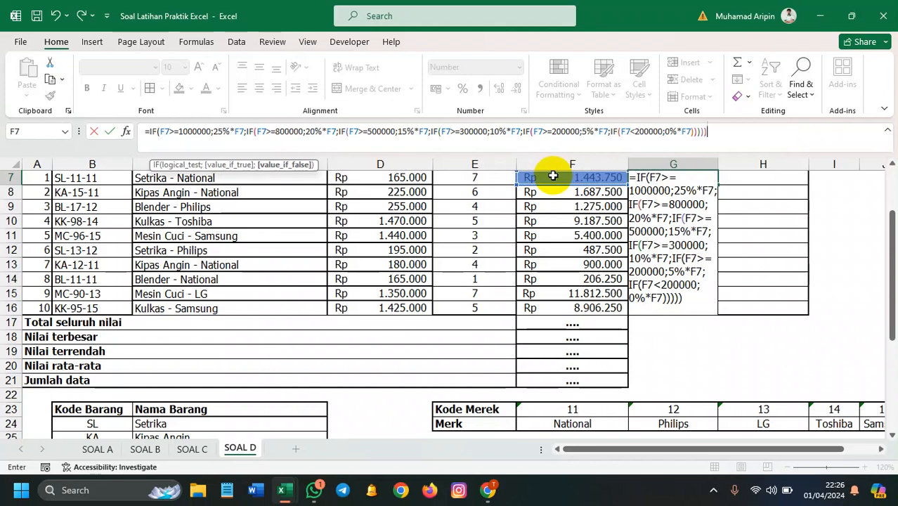
text())
key(Return)
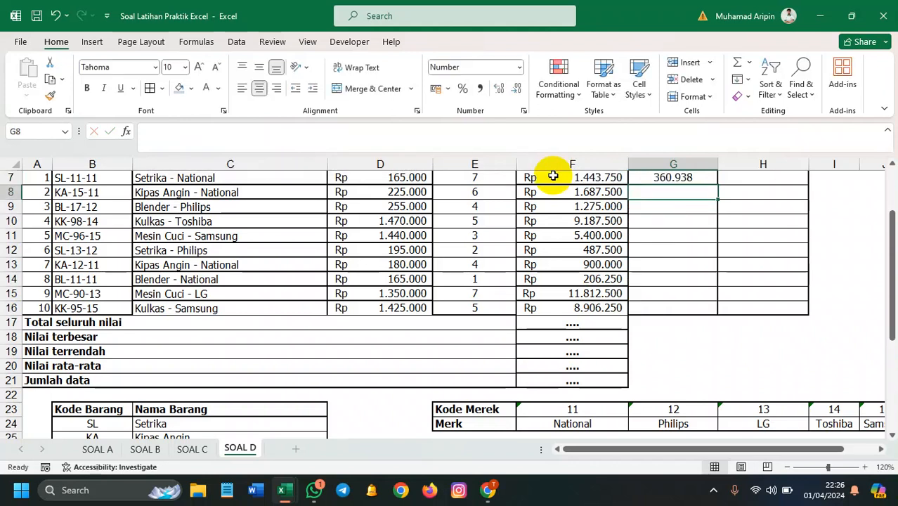
- Fill the G7 discount formula down to G16 and apply the Accounting number format to the range
scroll(632, 181, up, 2)
click(703, 266)
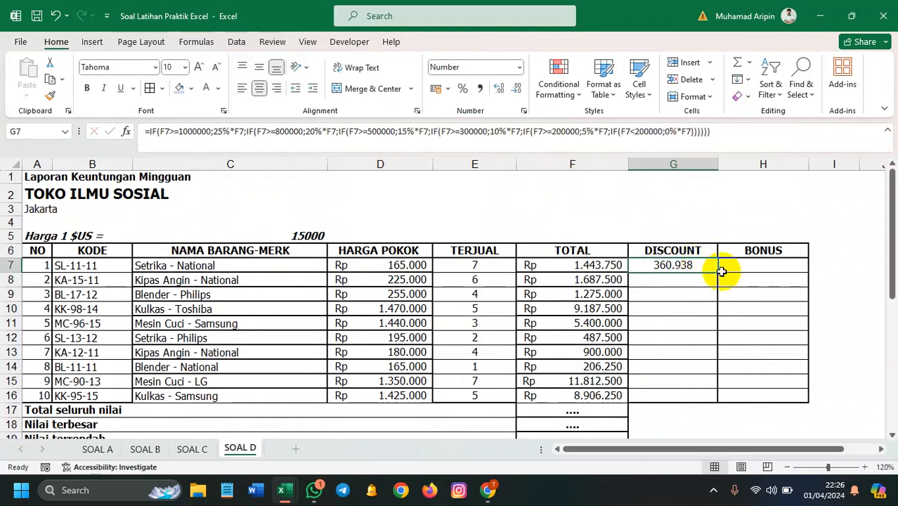
drag(717, 271, 711, 386)
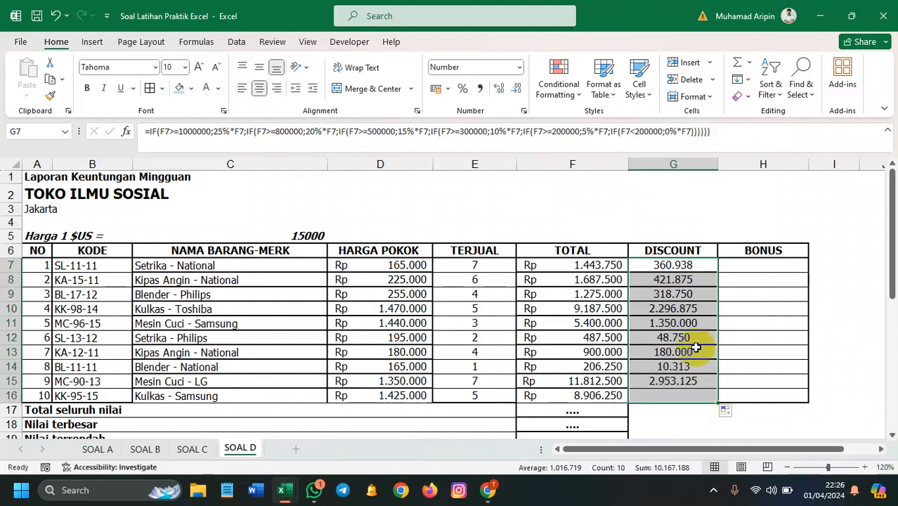
click(519, 67)
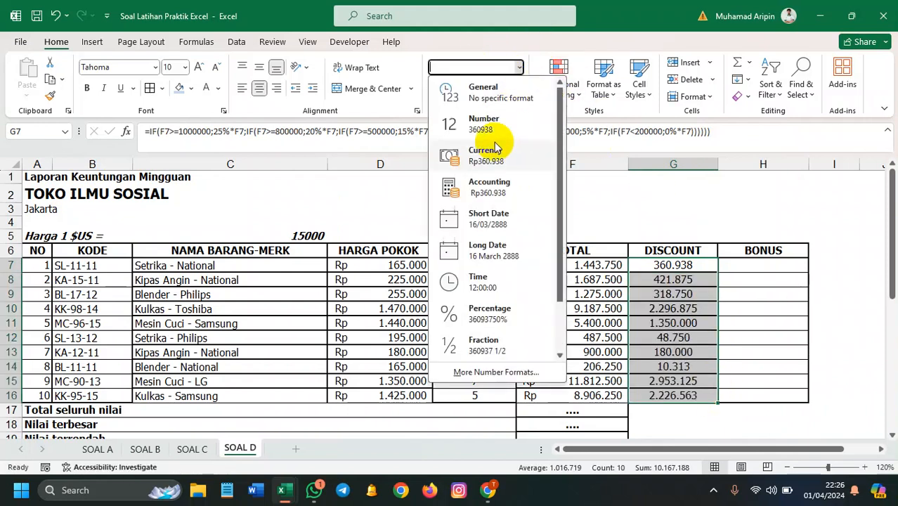
click(474, 184)
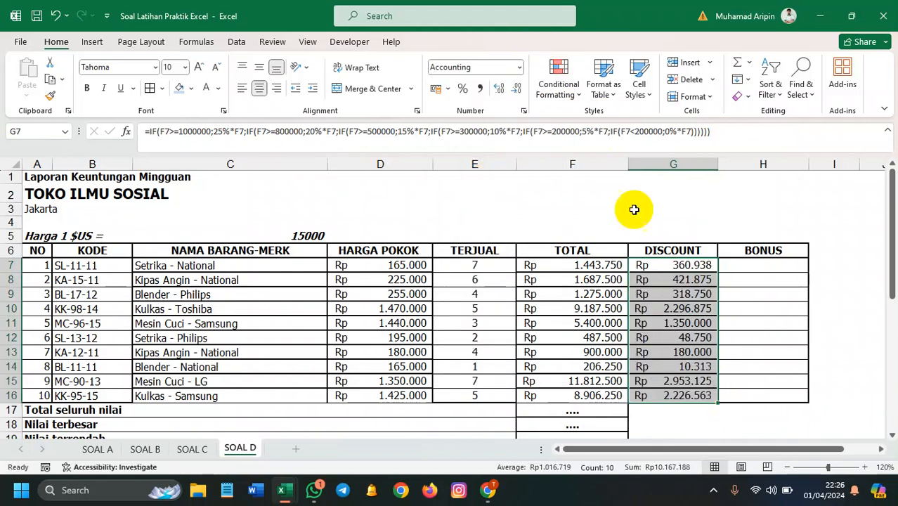
- Select the first BONUS cell, H7, and examine the Bonus rules in the notes below the tables
click(749, 270)
scroll(744, 277, down, 2)
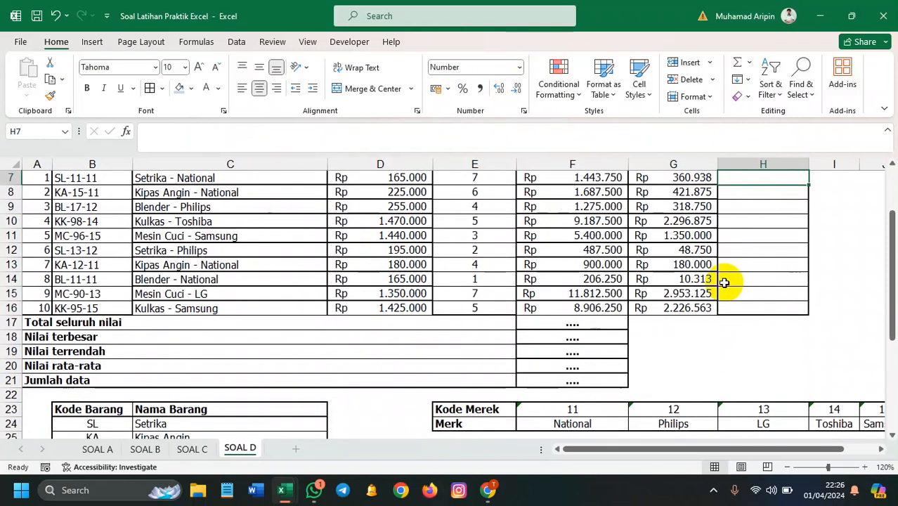
scroll(672, 289, up, 2)
scroll(673, 287, down, 1)
scroll(664, 283, up, 1)
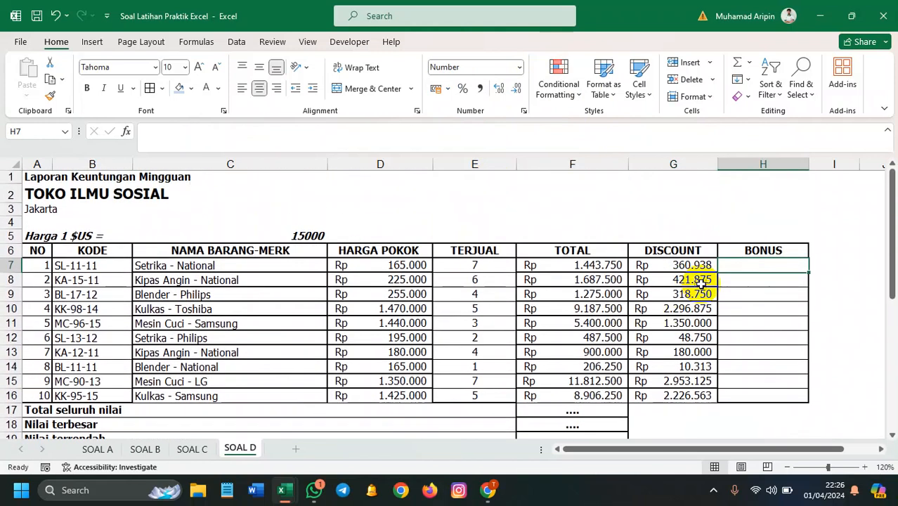
scroll(734, 267, down, 2)
scroll(734, 267, down, 5)
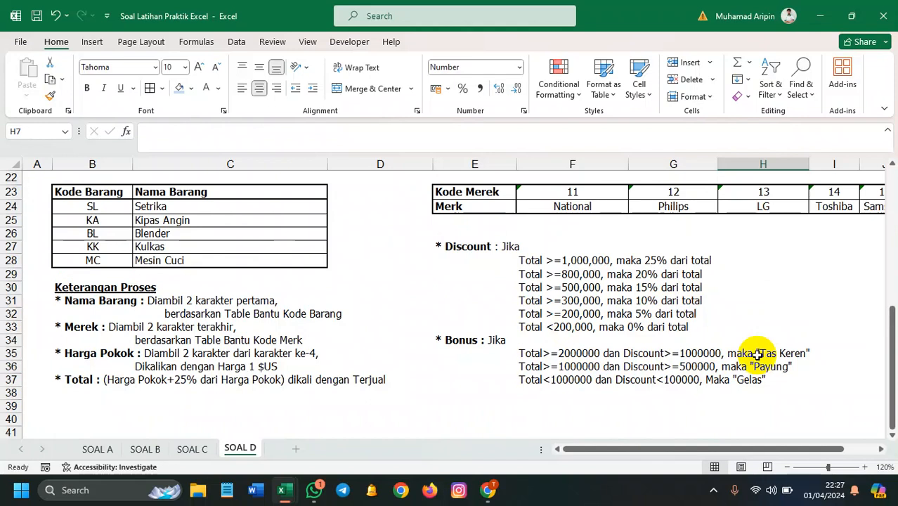
scroll(757, 354, up, 3)
scroll(757, 355, up, 4)
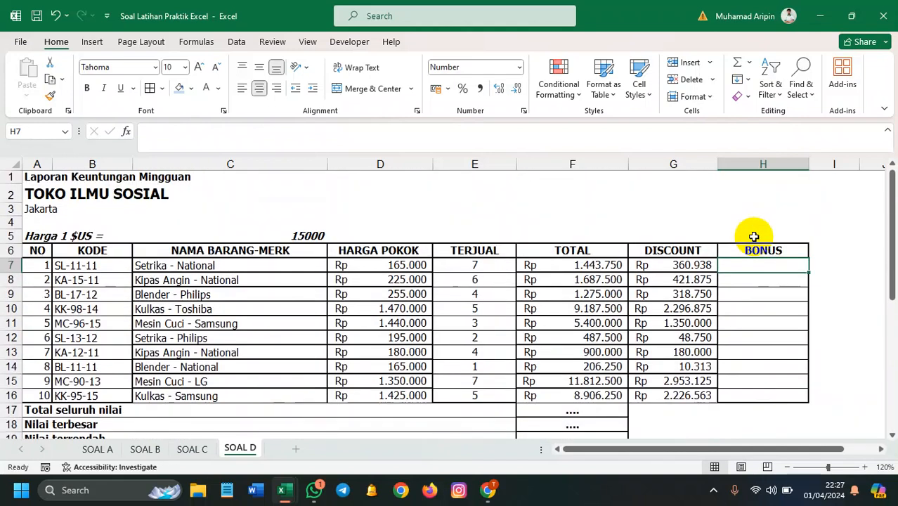
- Start an IF formula in H7 with the test F7>=2000000, checking the threshold in the Bonus rules
text(=IF()
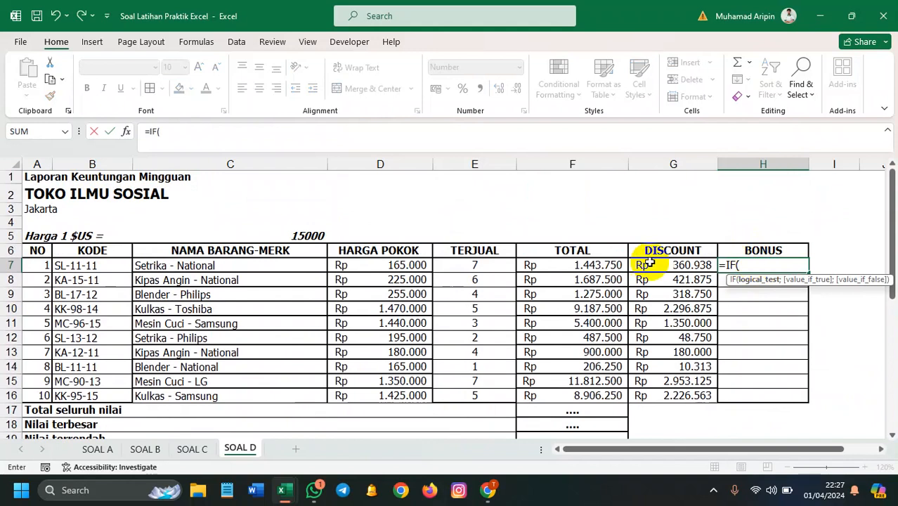
click(584, 263)
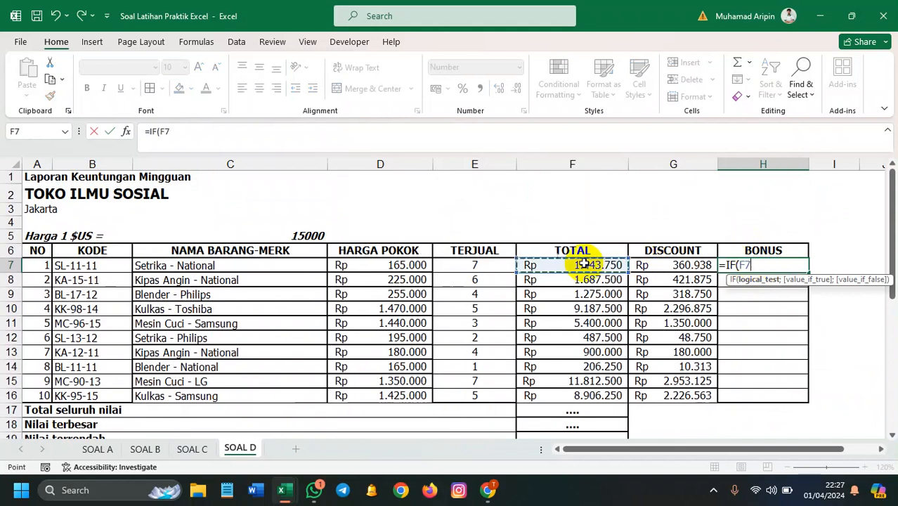
scroll(584, 263, down, 6)
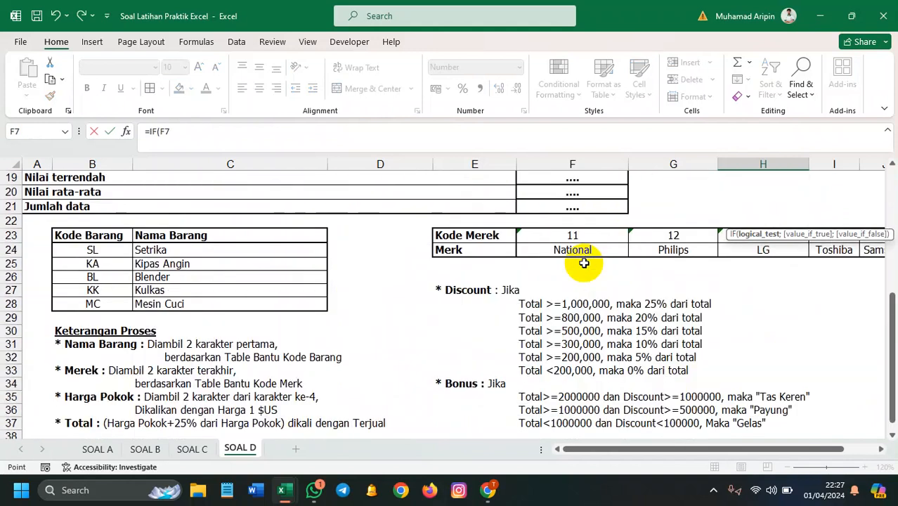
scroll(584, 263, up, 4)
text(>=20000)
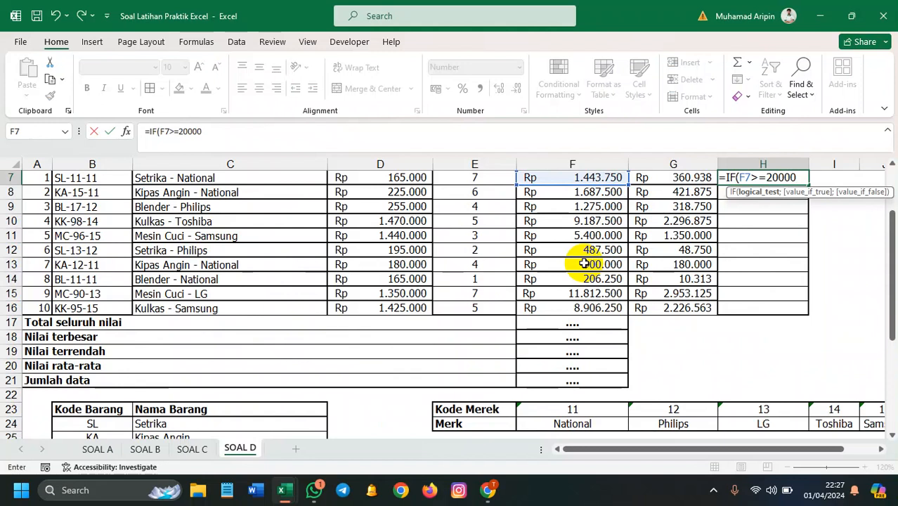
text(00)
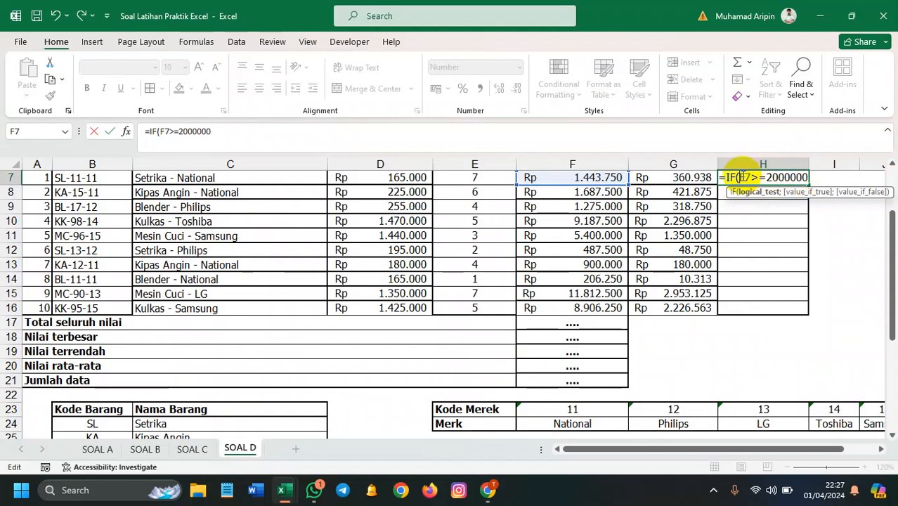
- Wrap the H7 formula's F7 test in an AND function with G7>=1000000 as its second condition
click(742, 177)
text(AND()
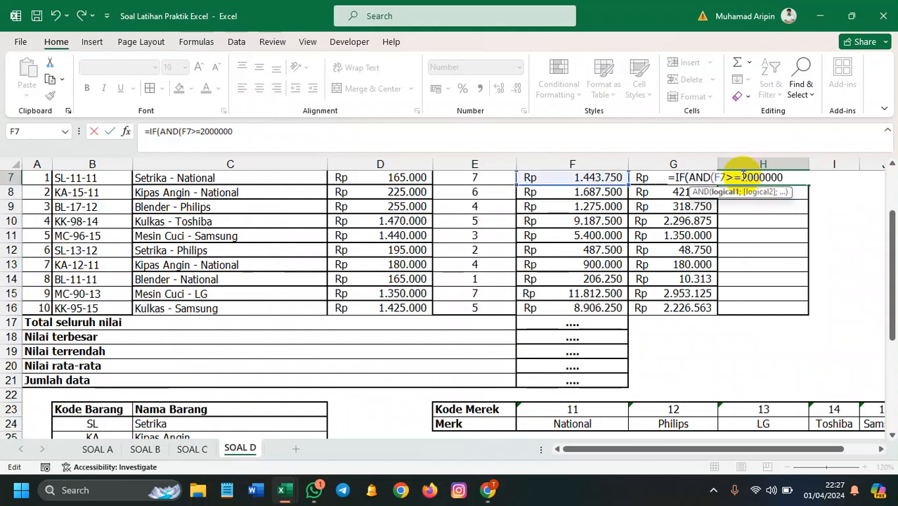
text(;)
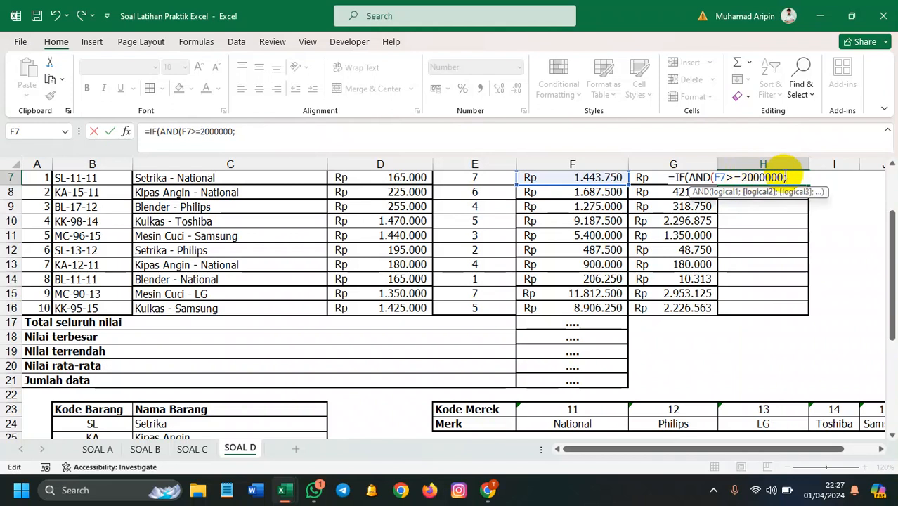
scroll(785, 259, up, 2)
click(643, 265)
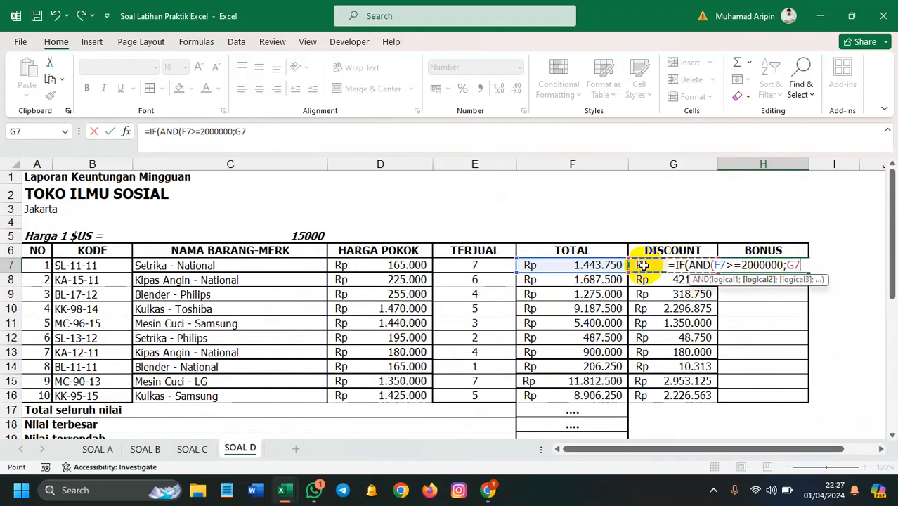
text(>=100)
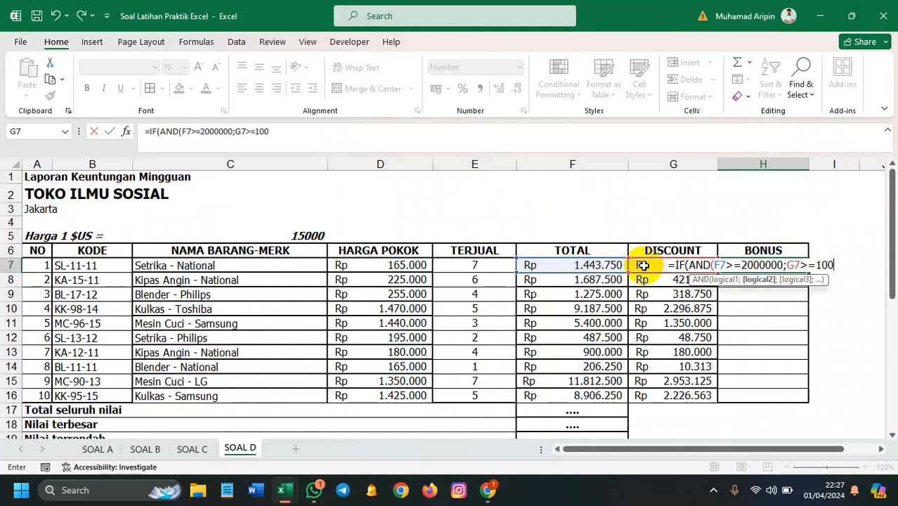
text(0000);)
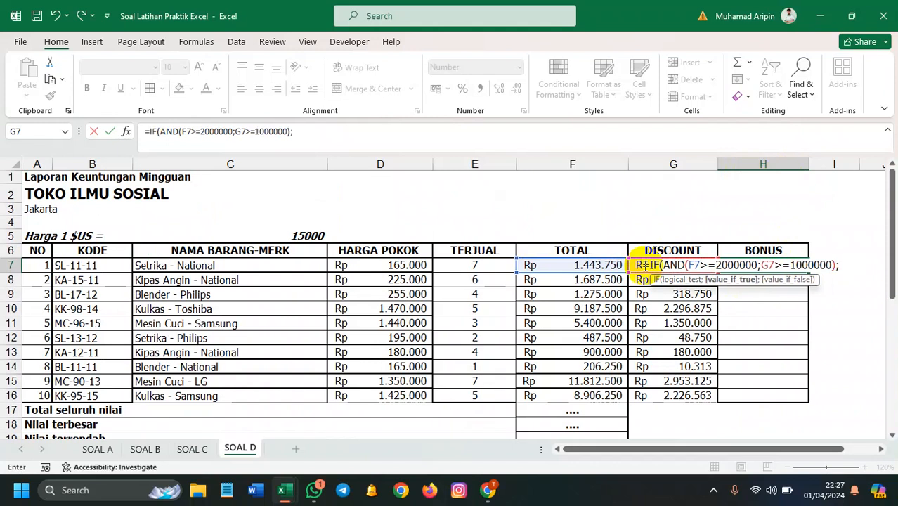
- Check the first bonus item in the rules and enter "Tas Keren" as the H7 formula's value if true
text(")
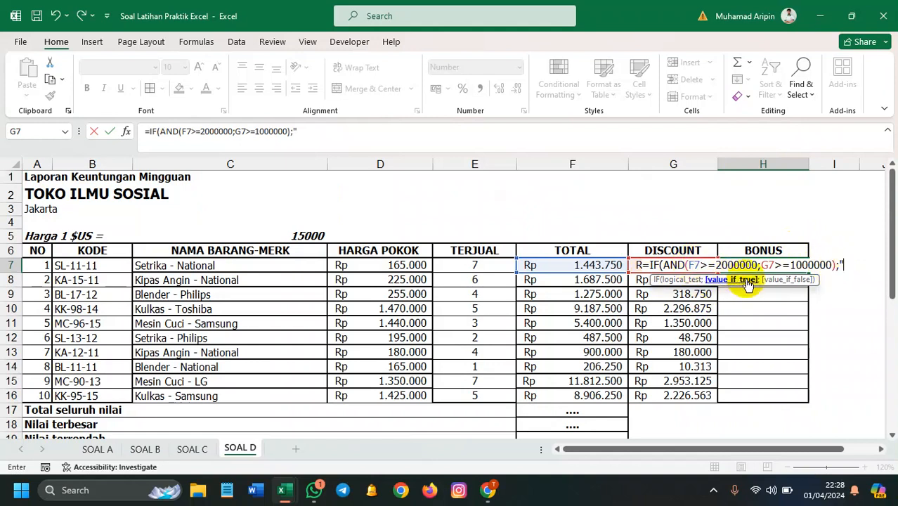
scroll(751, 337, down, 5)
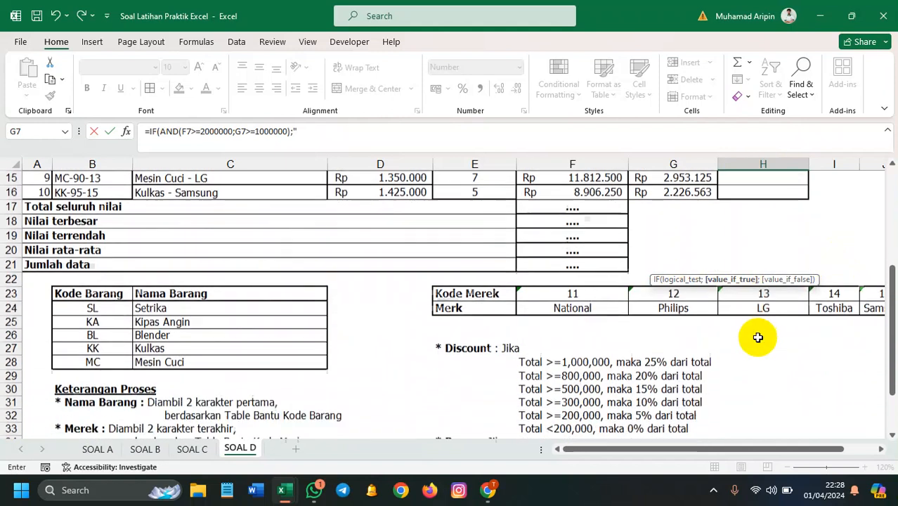
scroll(758, 338, down, 3)
scroll(758, 336, up, 8)
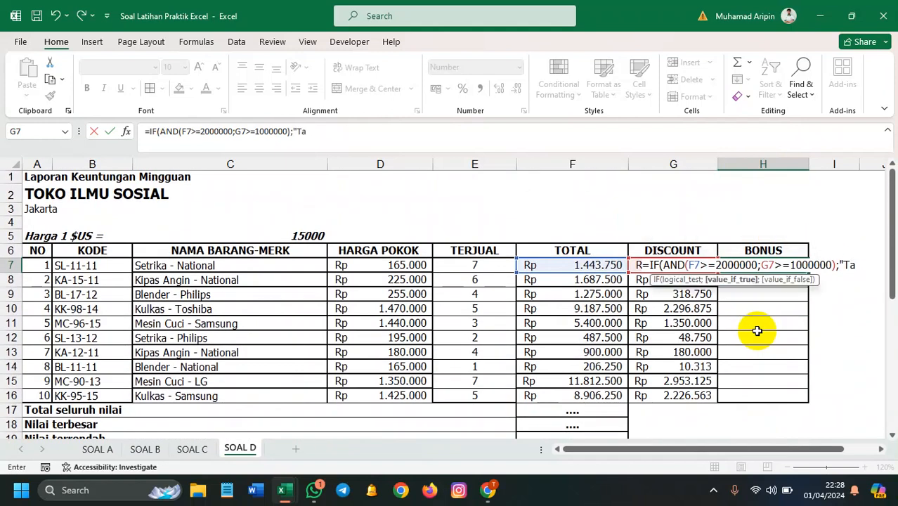
text(Keren)
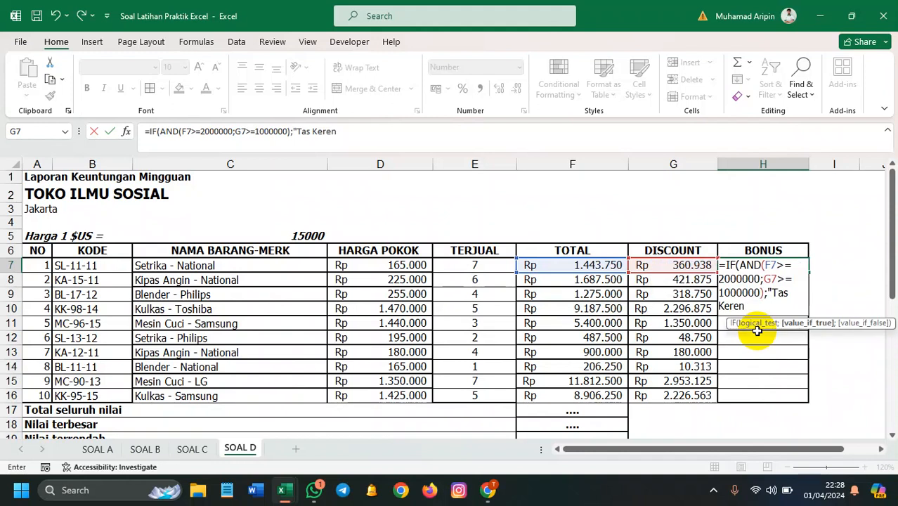
text(";)
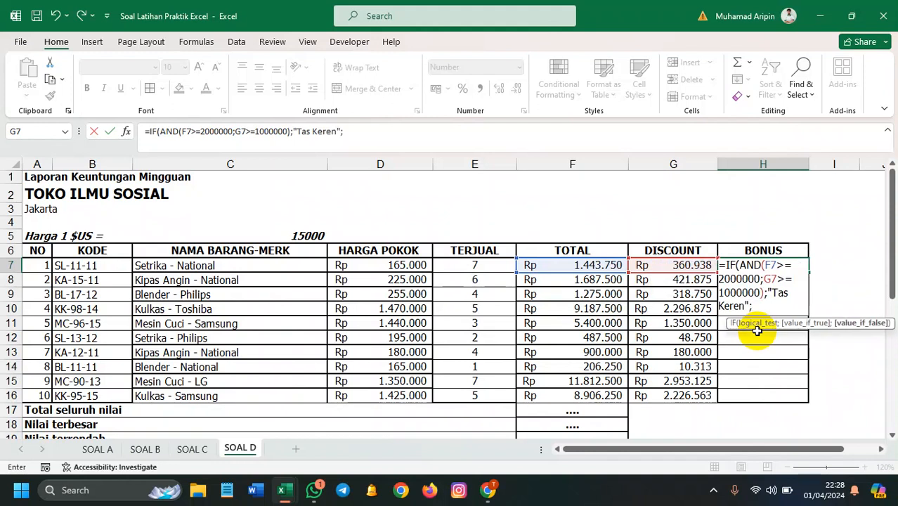
- Nest a second IF with AND as H7's value if false, with F7>=1000000 from the Bonus rules as its first condition
text(IF()
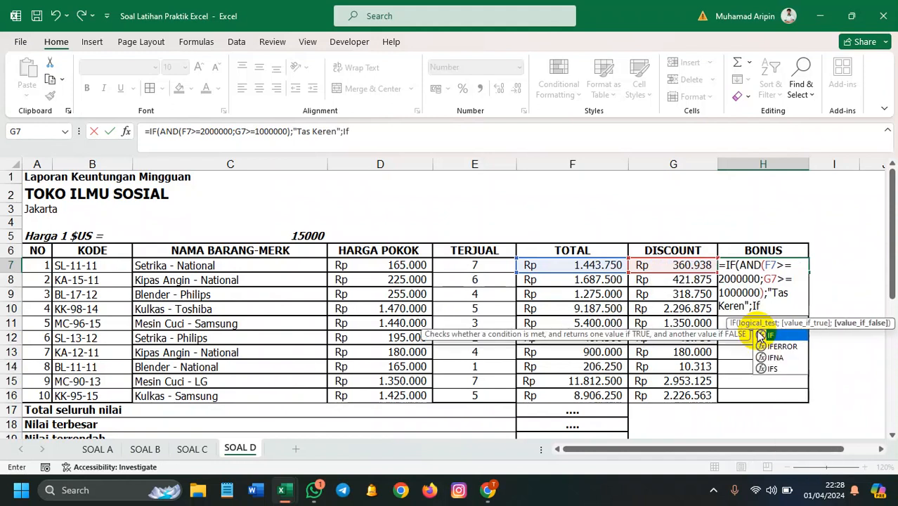
text(AND()
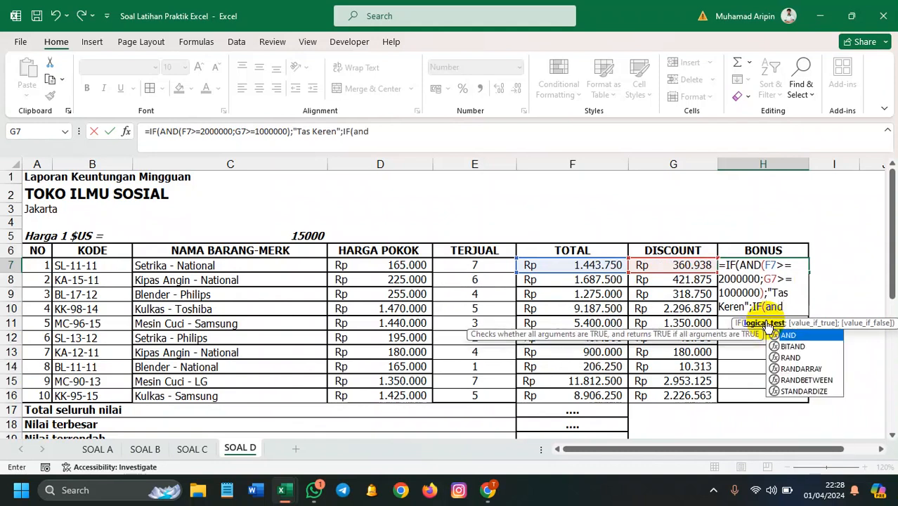
click(554, 264)
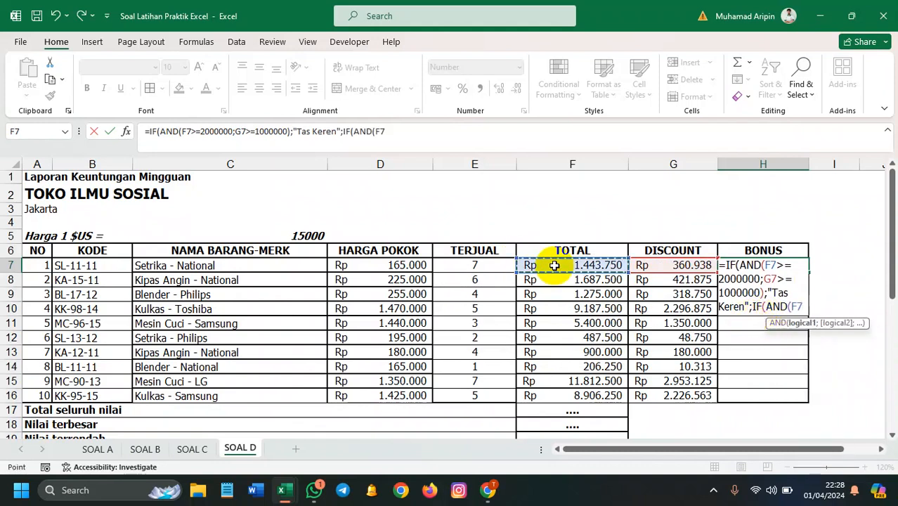
text(=)
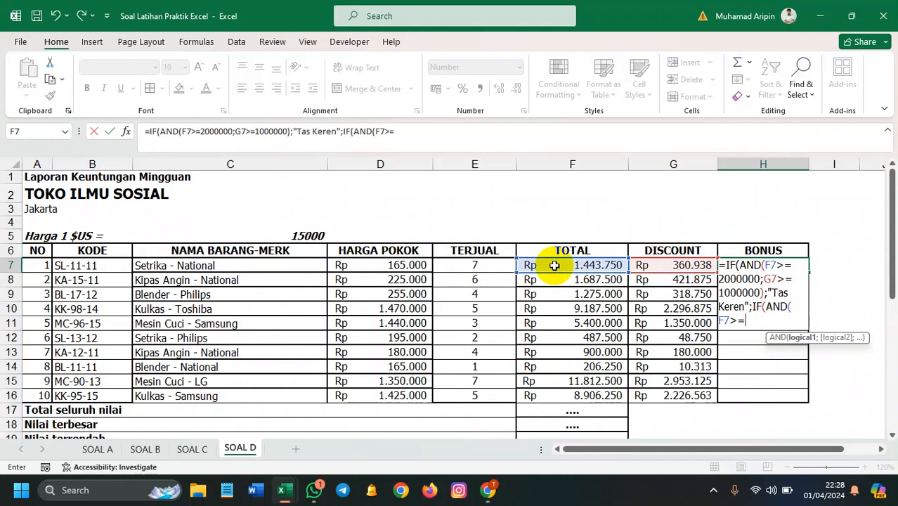
scroll(549, 273, down, 5)
scroll(544, 279, down, 2)
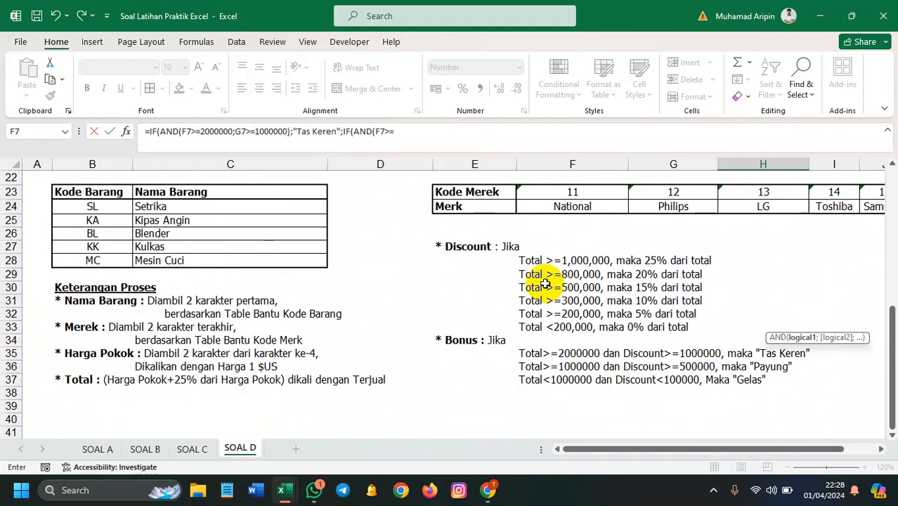
scroll(545, 279, up, 7)
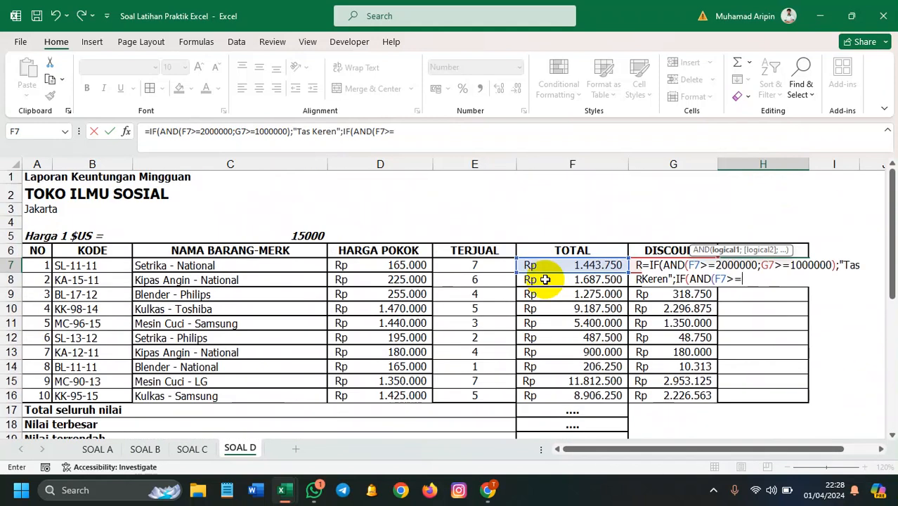
text(1000000)
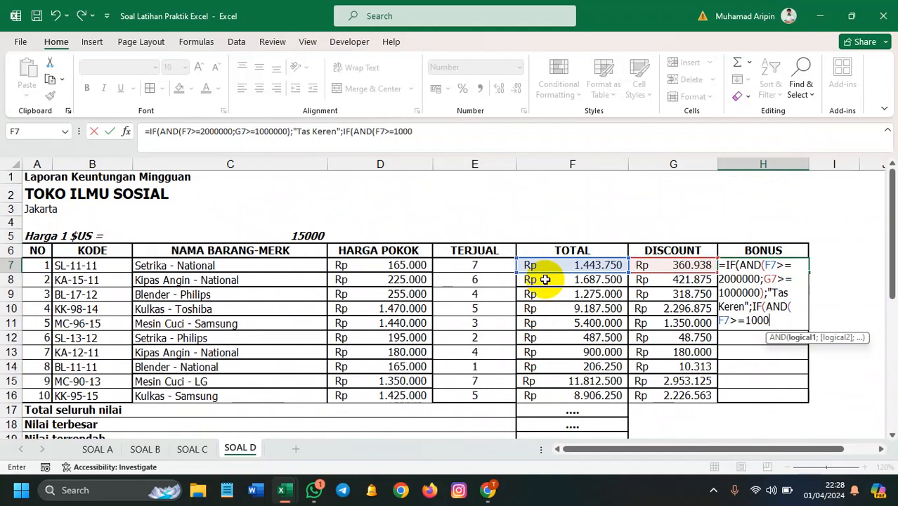
text(;)
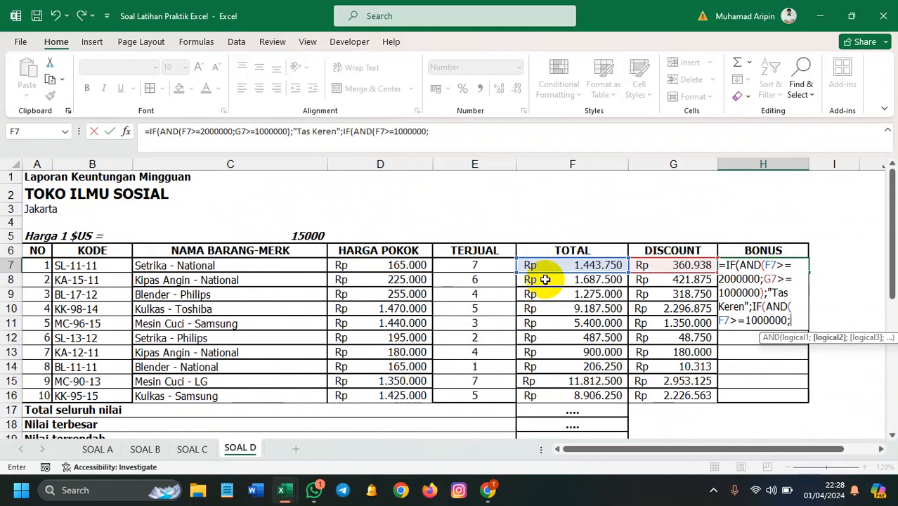
- Check the discount threshold in the second Bonus rule and complete the nested AND in H7 with G7>=500000
scroll(545, 279, down, 7)
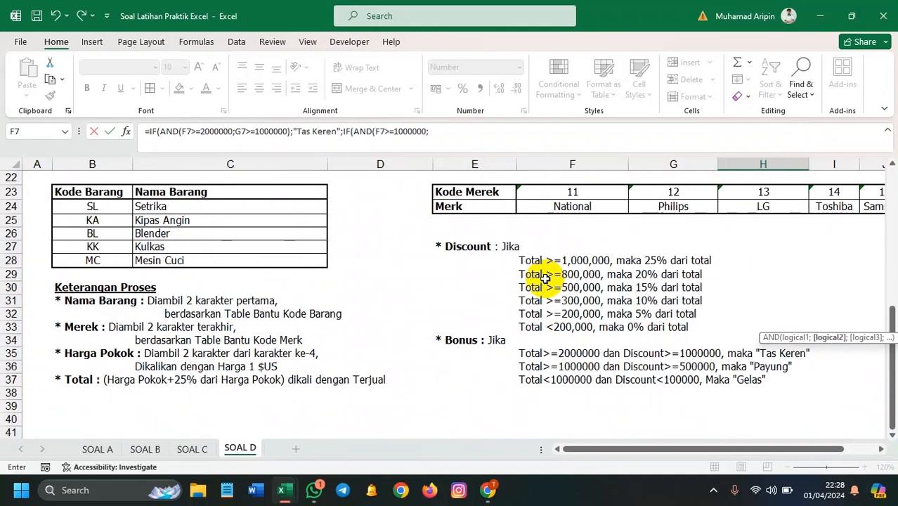
scroll(545, 279, up, 6)
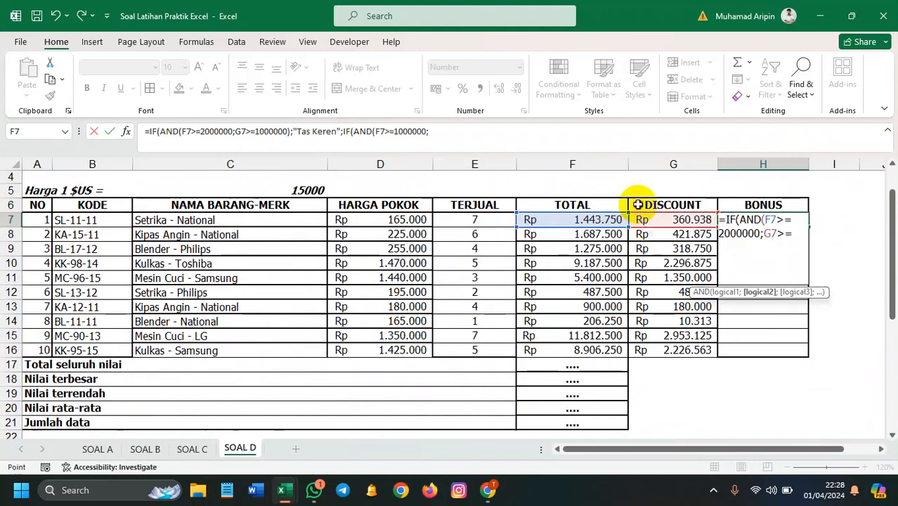
key(Left)
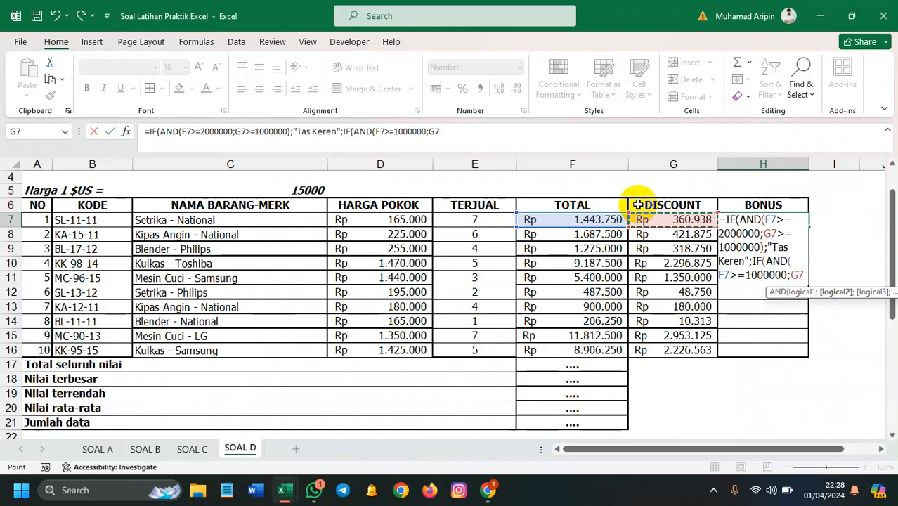
text(>=)
text(5)
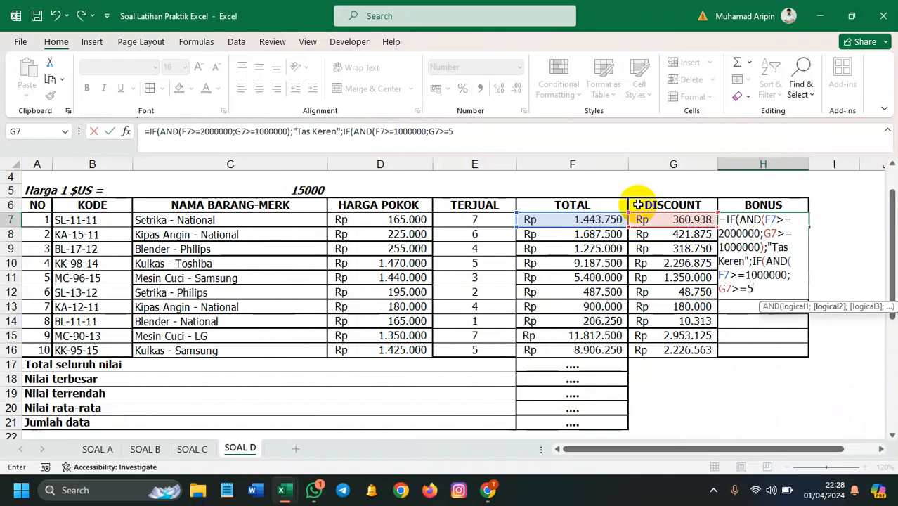
text(00000);)
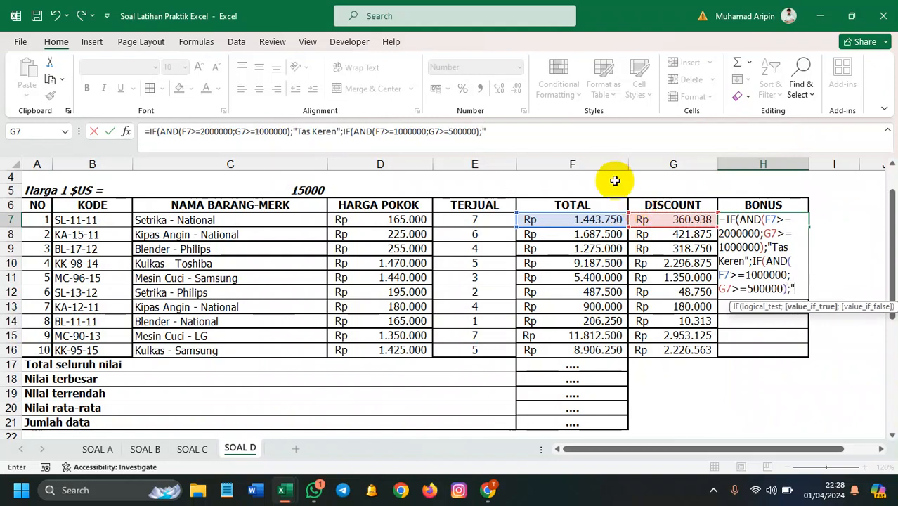
- Check the second bonus item in the rules and enter "Payung" as the nested IF's value if true
scroll(615, 181, down, 6)
scroll(593, 227, up, 6)
text(")
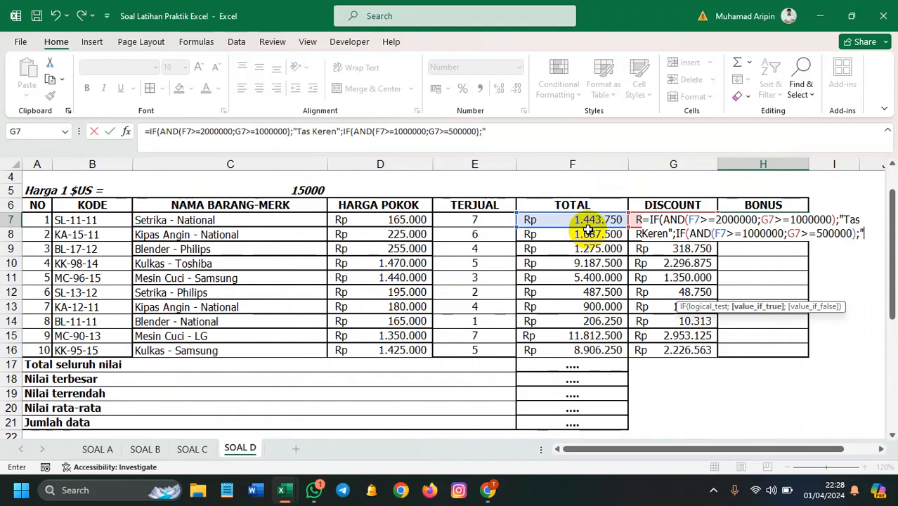
text(payunh)
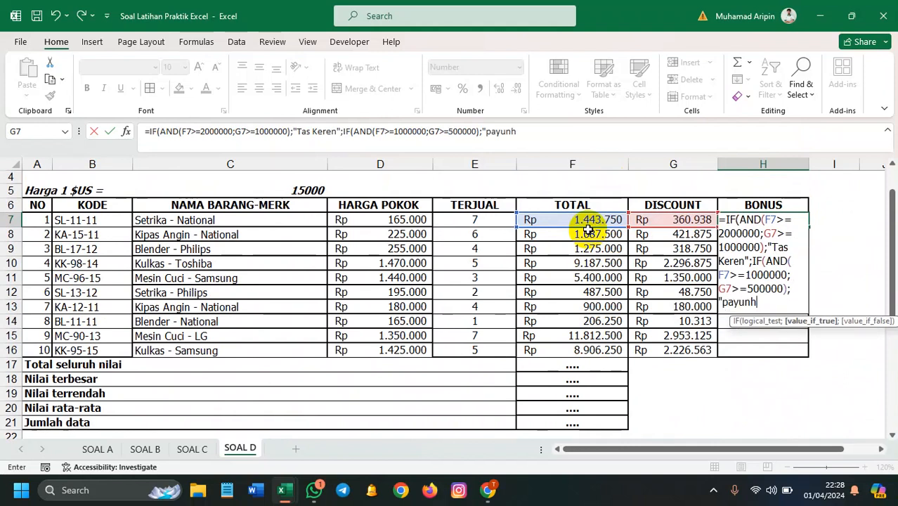
key(BackSpace)
key(BackSpace)
key(BackSpace)
key(BackSpace)
key(BackSpace)
key(BackSpace)
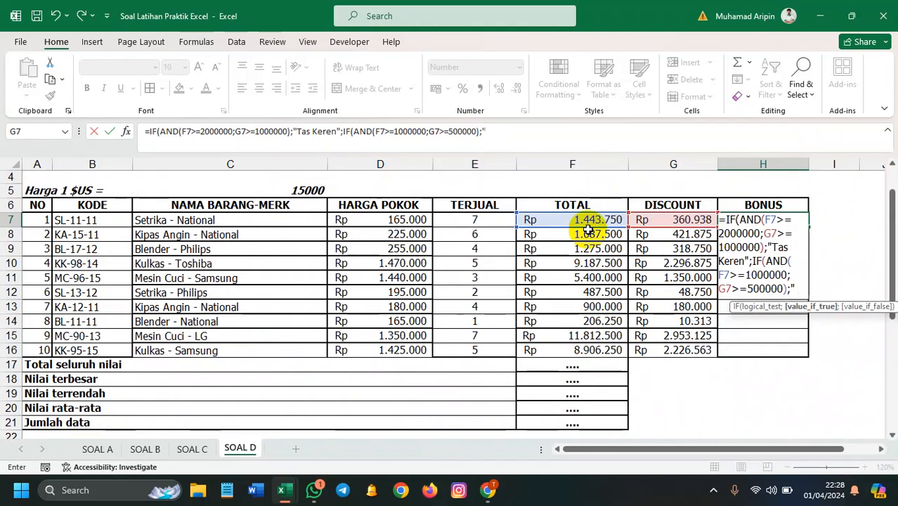
text(Payung)
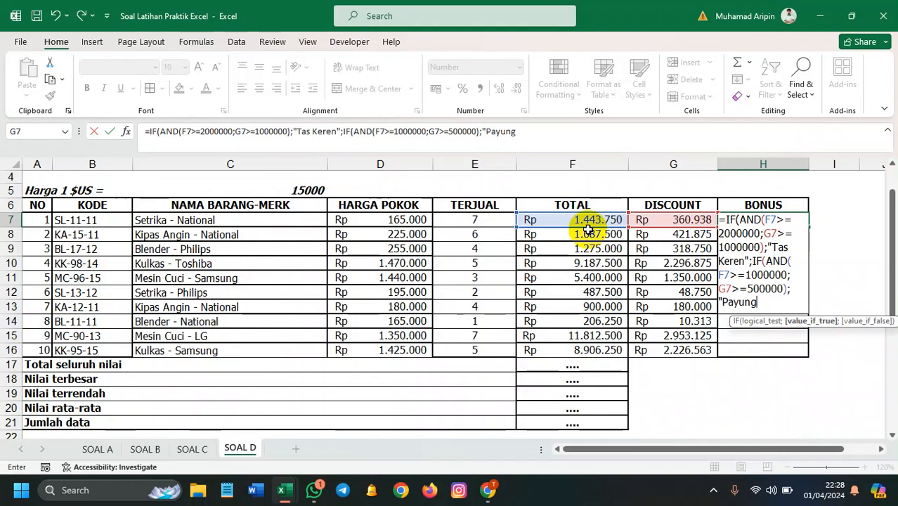
text(";)
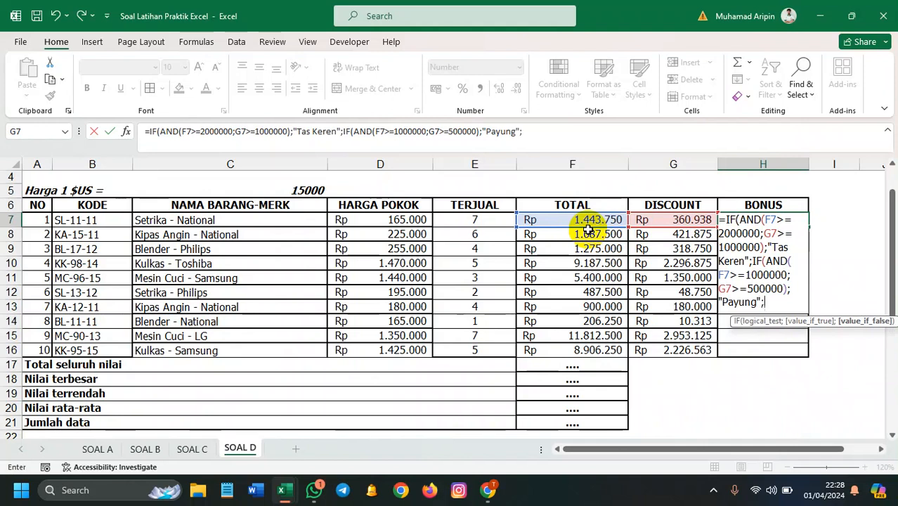
- Nest a third IF in the H7 formula with the test F7<1000000, checking the last Bonus rule
text(IF()
scroll(580, 243, down, 5)
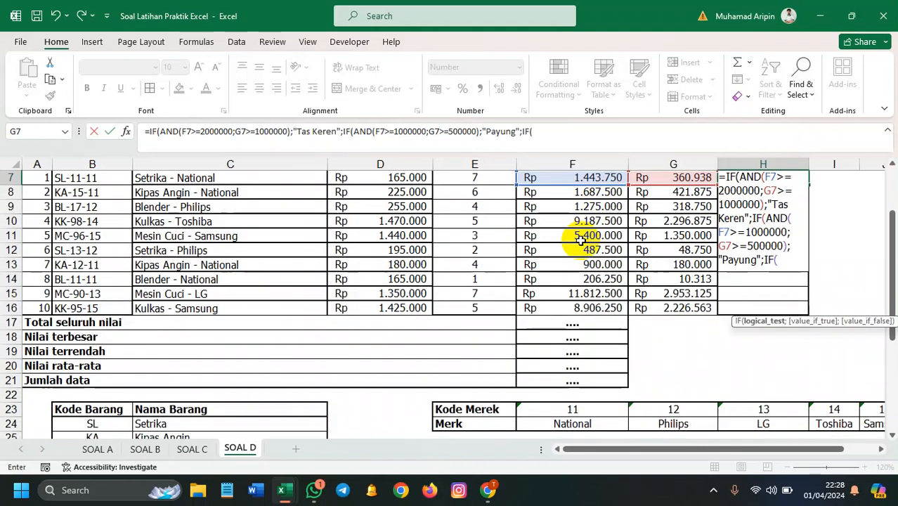
scroll(581, 253, down, 2)
scroll(580, 258, up, 6)
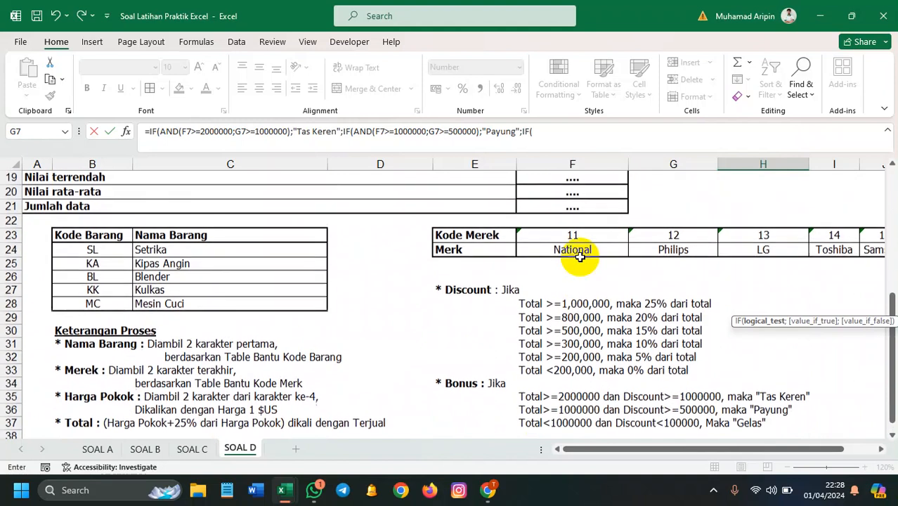
click(586, 220)
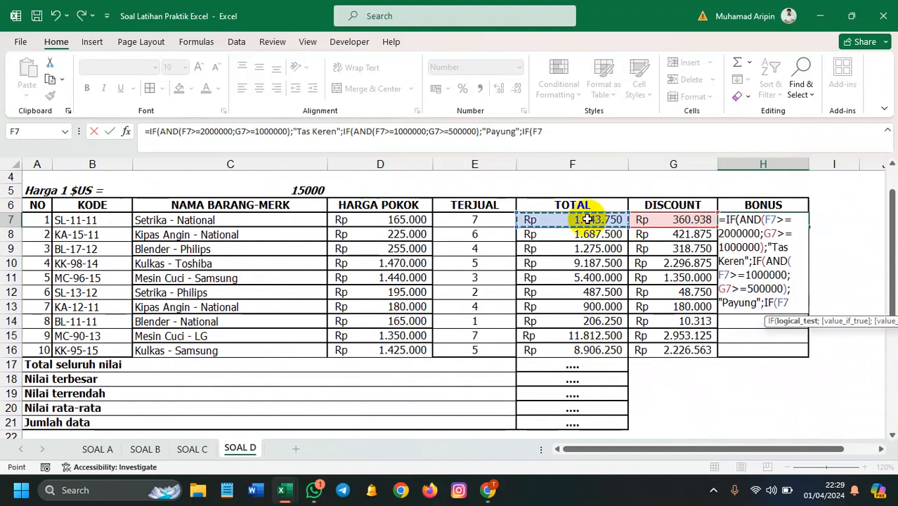
text(<1000)
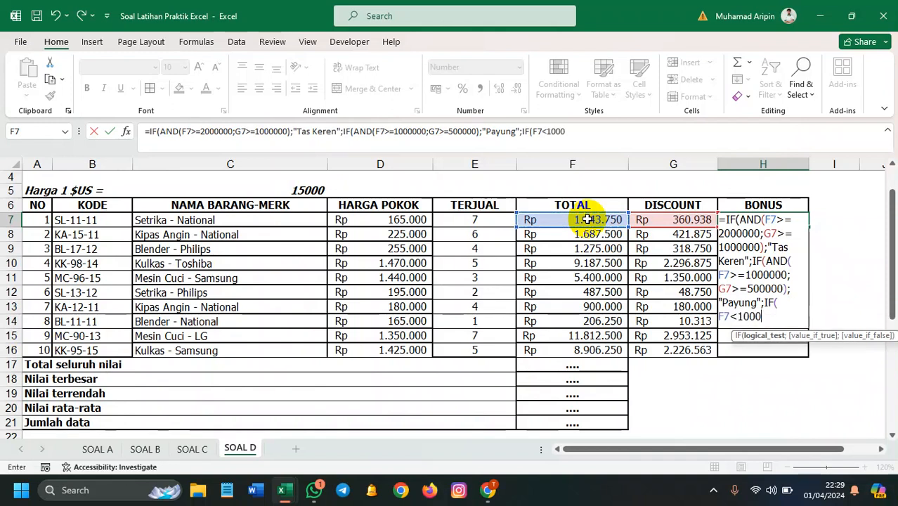
text(000;)
- Wrap the third IF's F7 test in an AND function with G7<100000 as its second condition
click(779, 302)
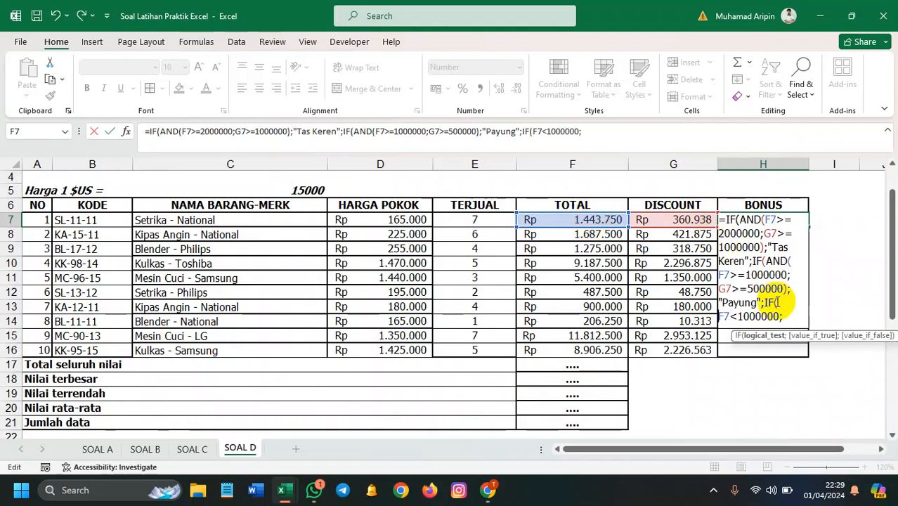
text(AND()
click(790, 321)
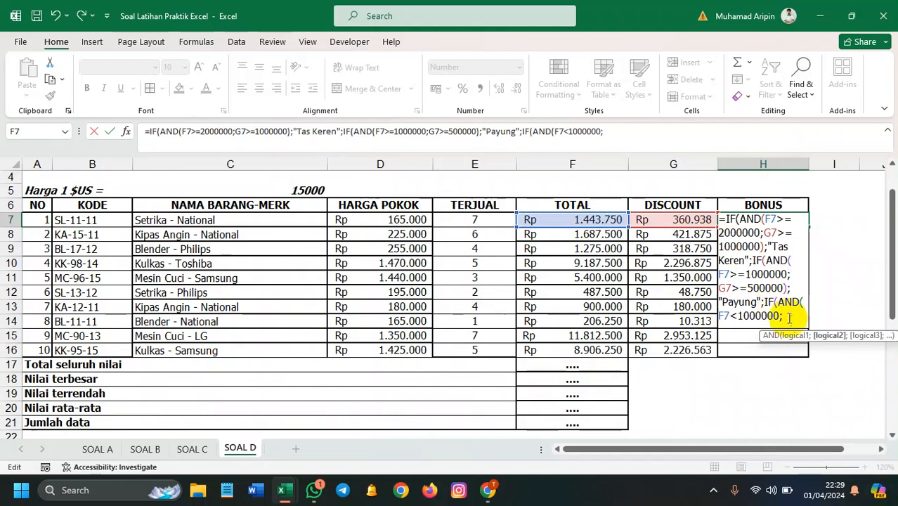
click(682, 221)
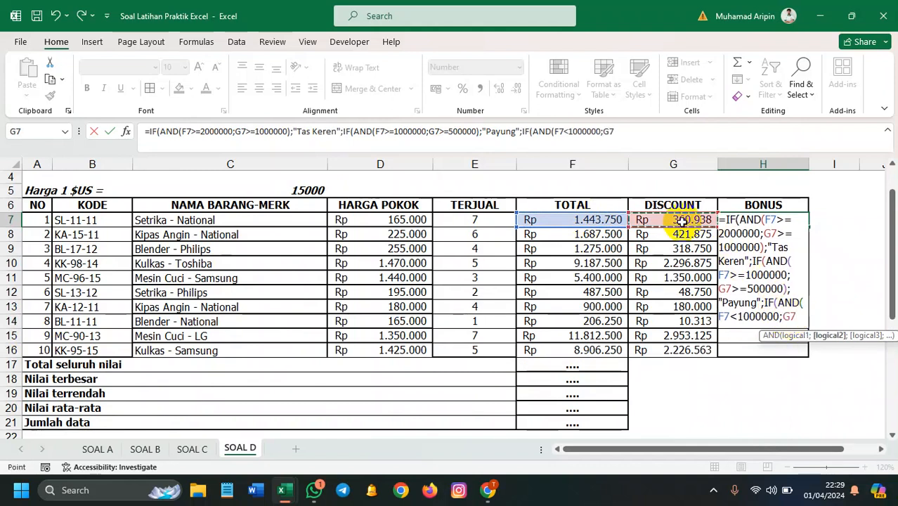
text(<100)
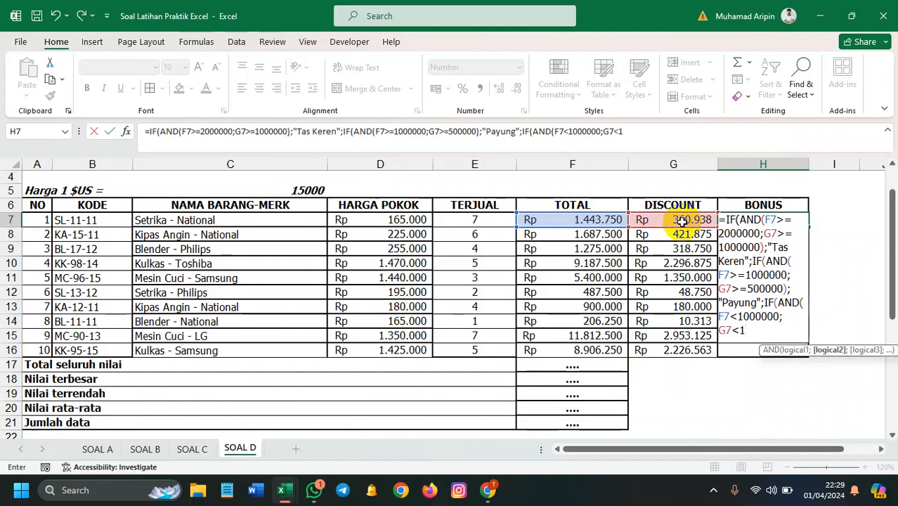
text(000)
- Check the last Bonus rule, close the third AND, and enter "Gelas" as the third IF's value if true
scroll(690, 255, down, 3)
scroll(691, 255, down, 3)
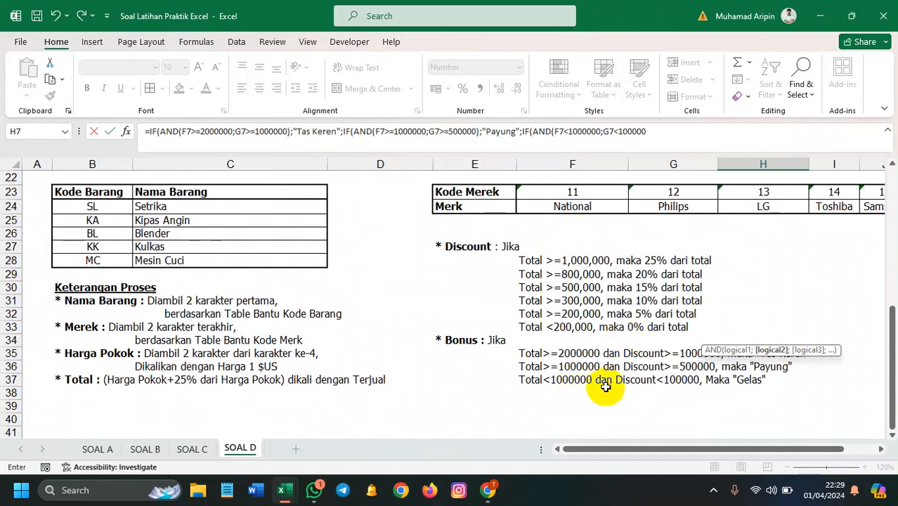
scroll(694, 385, up, 1)
scroll(694, 385, up, 6)
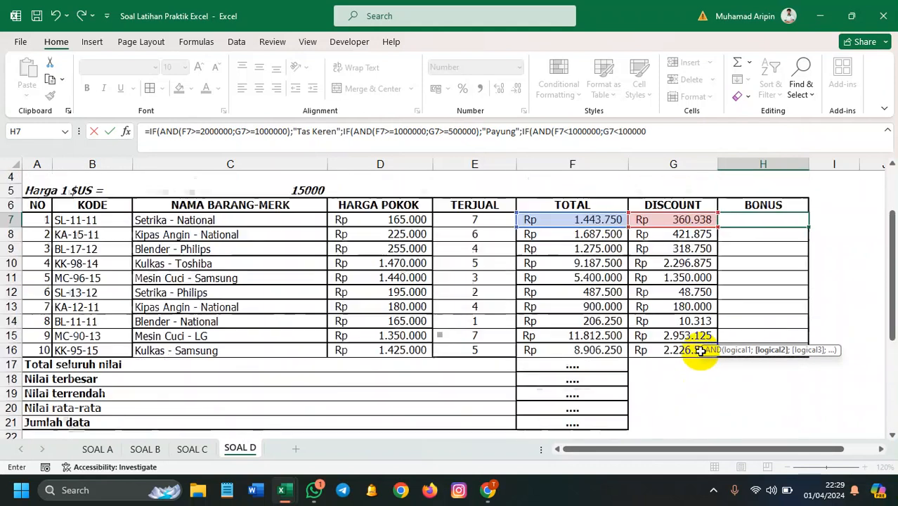
text();")
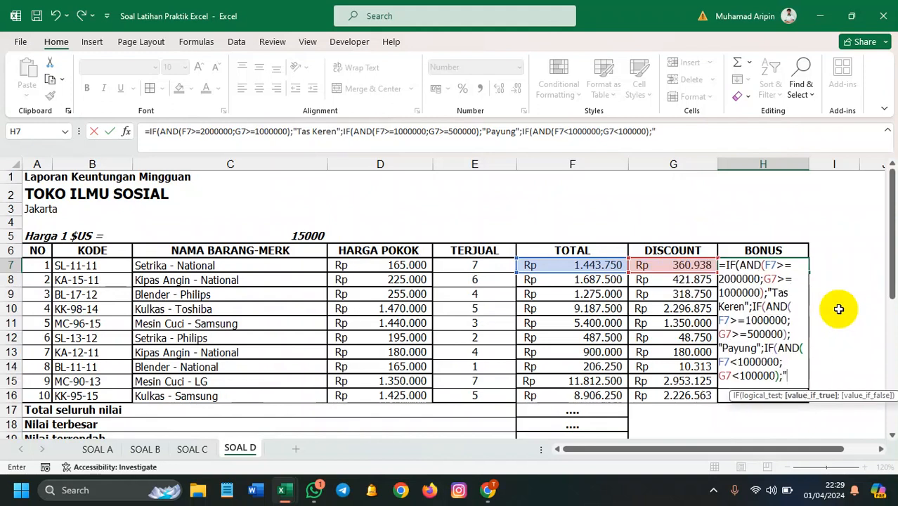
text(Gelas)
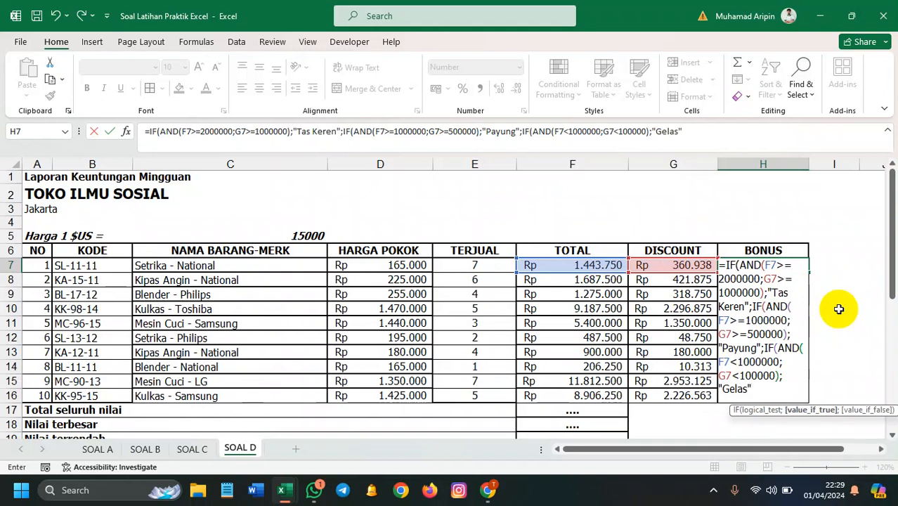
- Close and commit the nested H7 formula, then fill it down the BONUS column through H16
text()))))
key(Return)
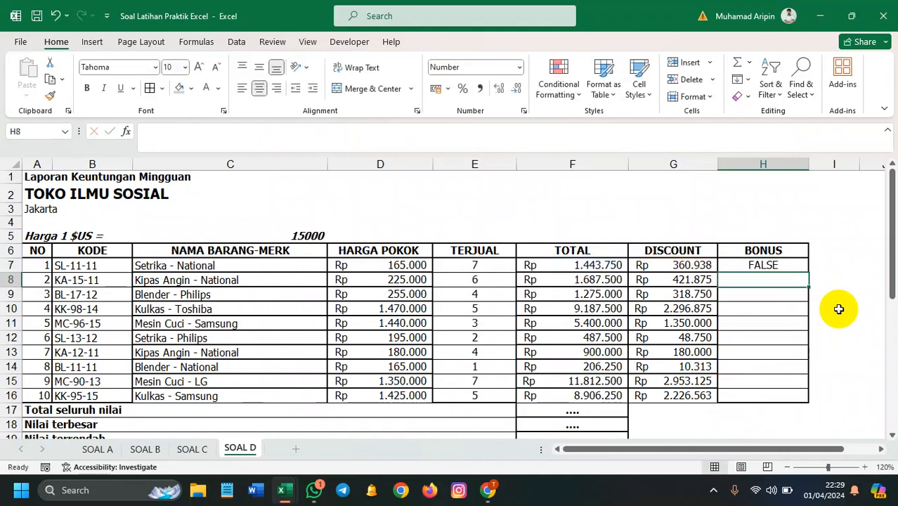
click(796, 263)
drag(808, 272, 787, 398)
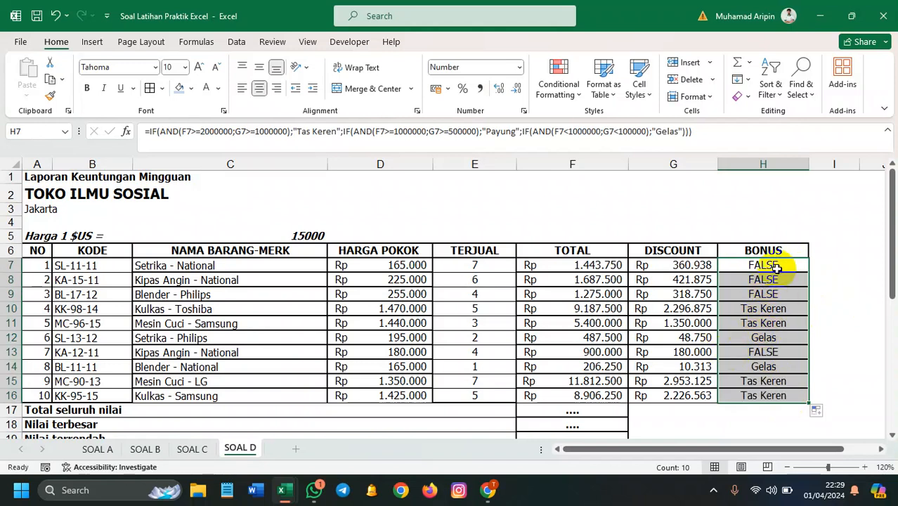
- Add "Tidak Dapat Bonus" as the third IF's value if false in the nested BONUS formula in H7
double_click(778, 265)
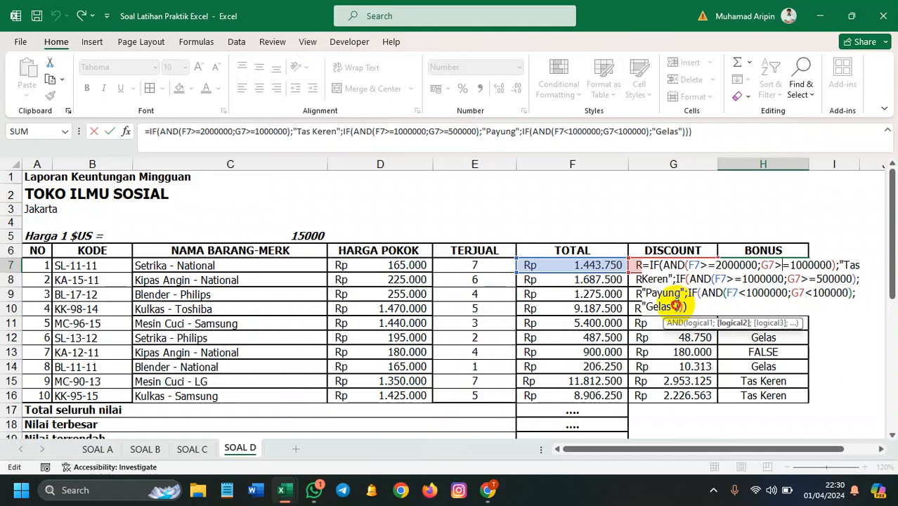
click(694, 302)
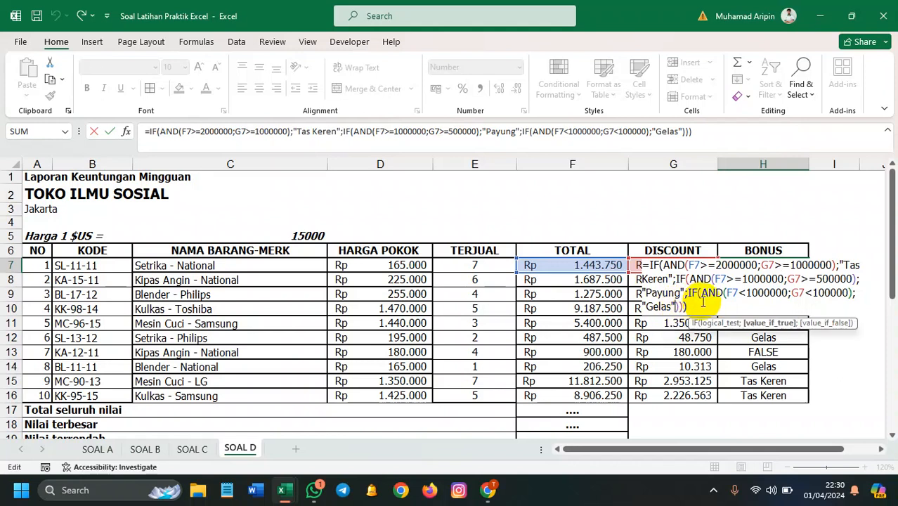
text(;)
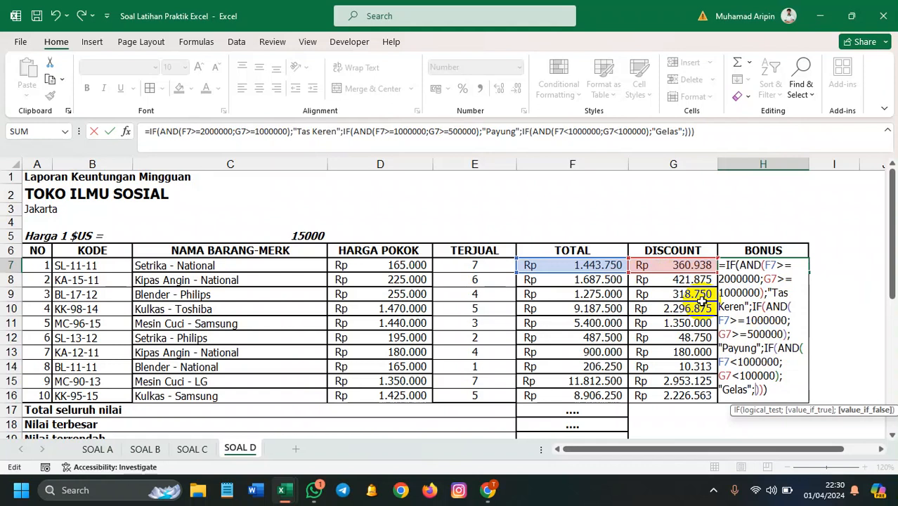
text(")
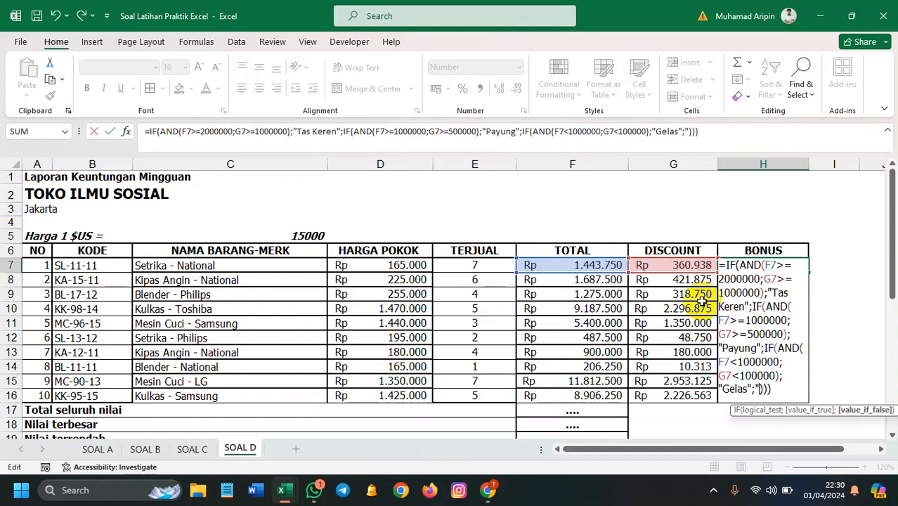
text(Tidak Da)
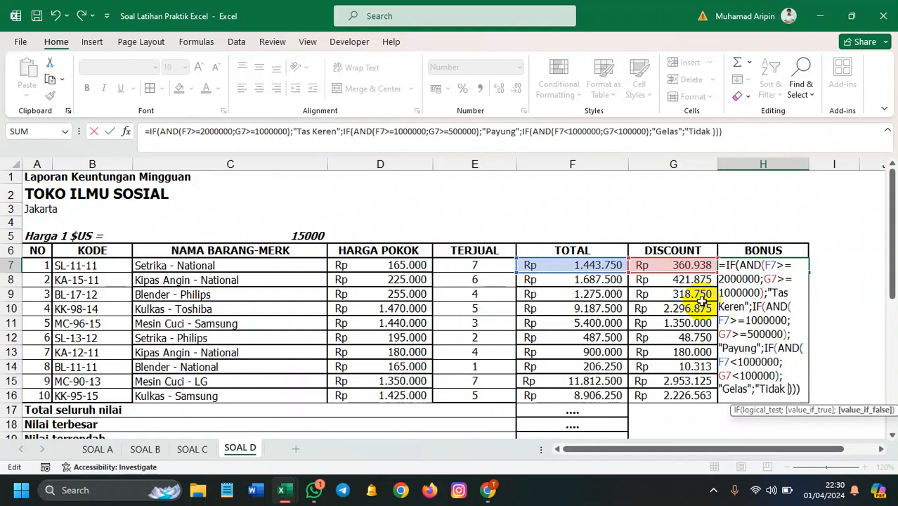
text(pat B)
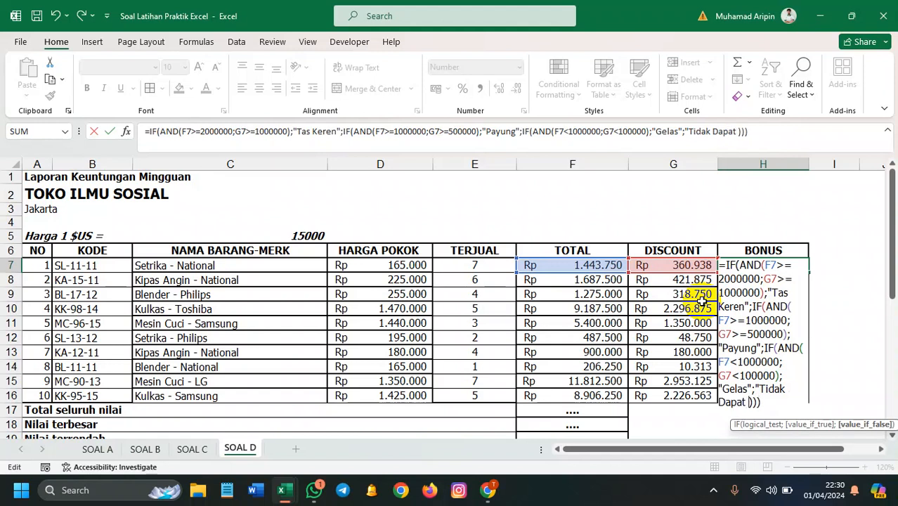
text(onus)
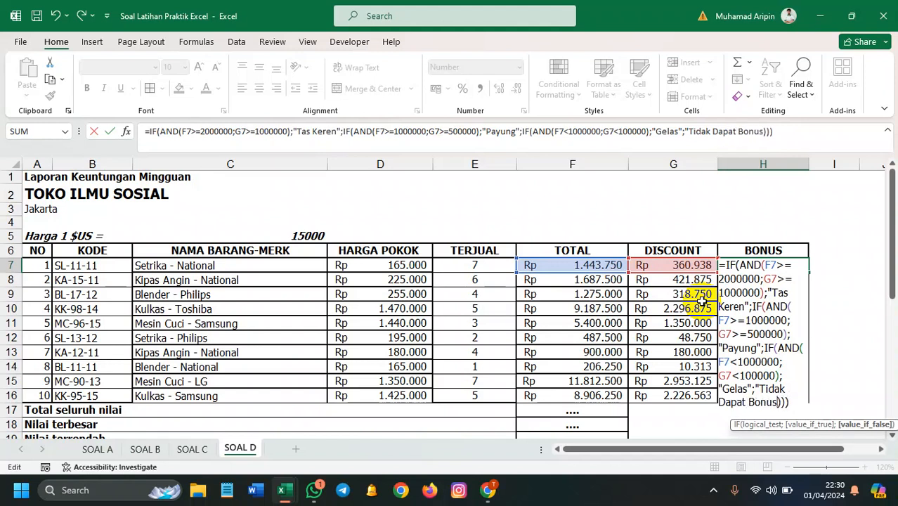
text(")
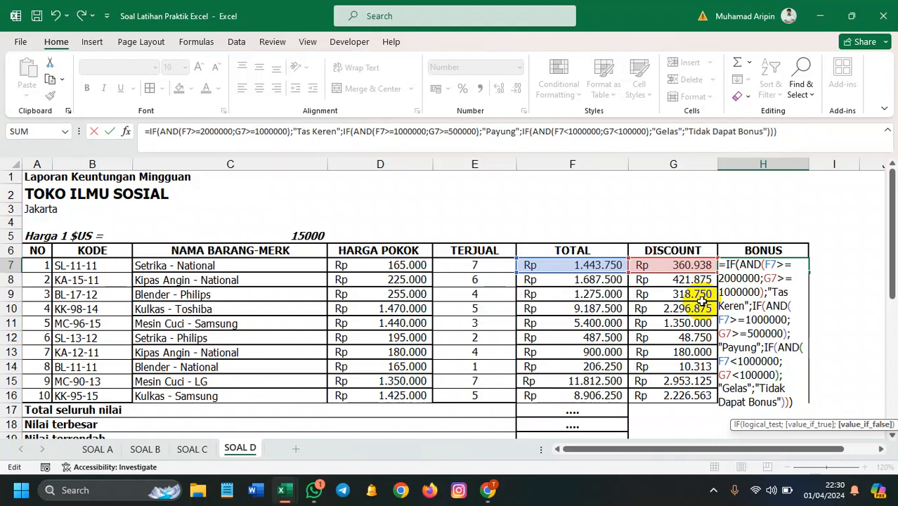
key(Return)
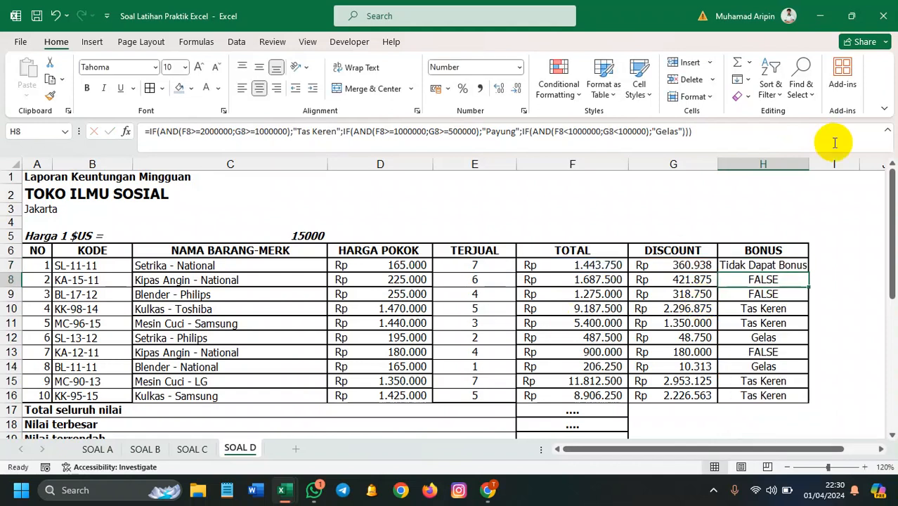
- Widen column H to fit the bonus text and fill the H7 formula down through H16
drag(808, 161, 832, 161)
click(824, 265)
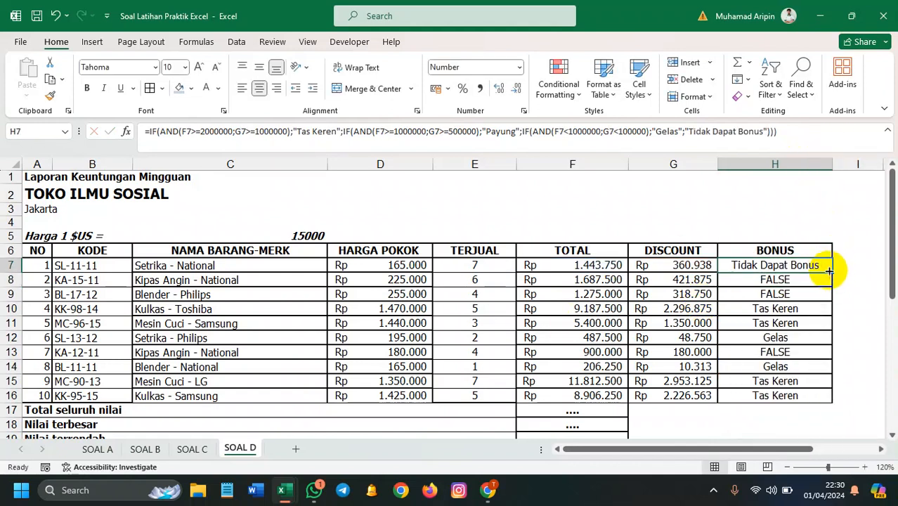
drag(831, 273, 834, 401)
click(829, 296)
- Total the TOTAL column in the Total seluruh nilai cell F17 with =SUM(F7:F16)
scroll(828, 399, down, 3)
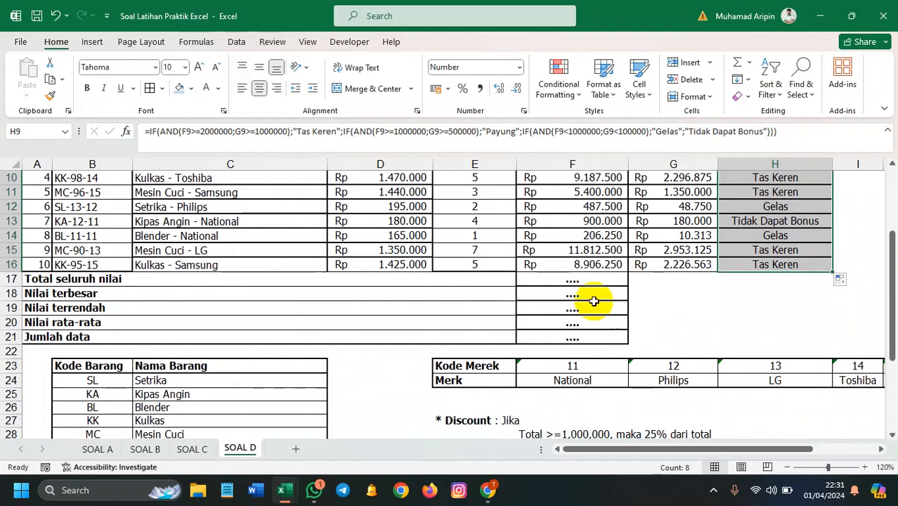
click(577, 281)
text(=SUM()
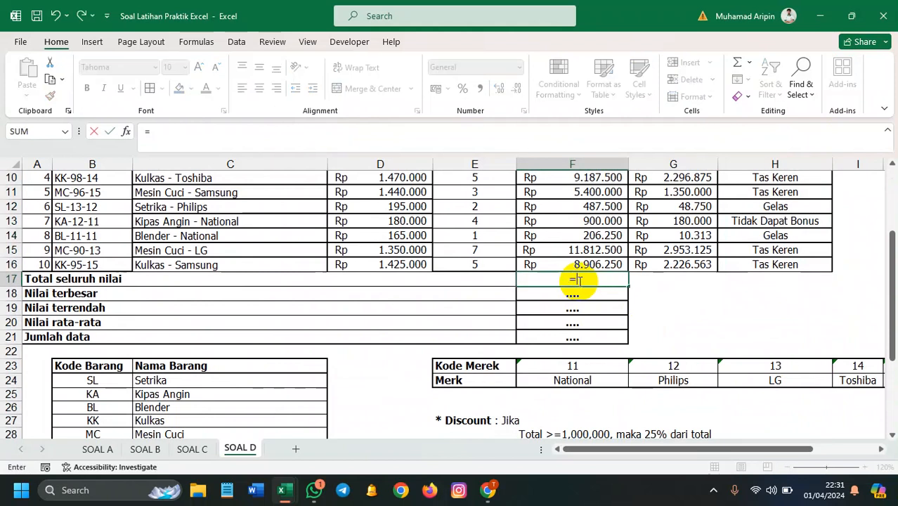
scroll(578, 280, up, 2)
drag(567, 220, 556, 351)
text())
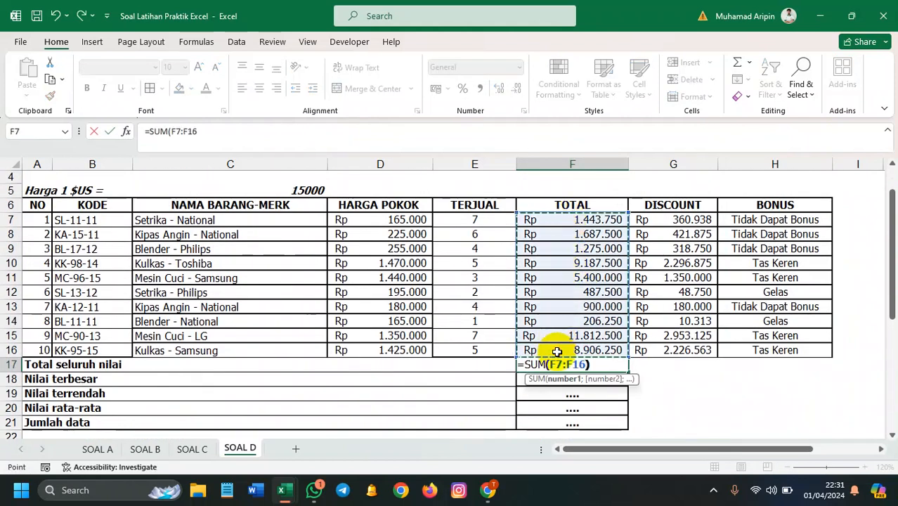
key(Return)
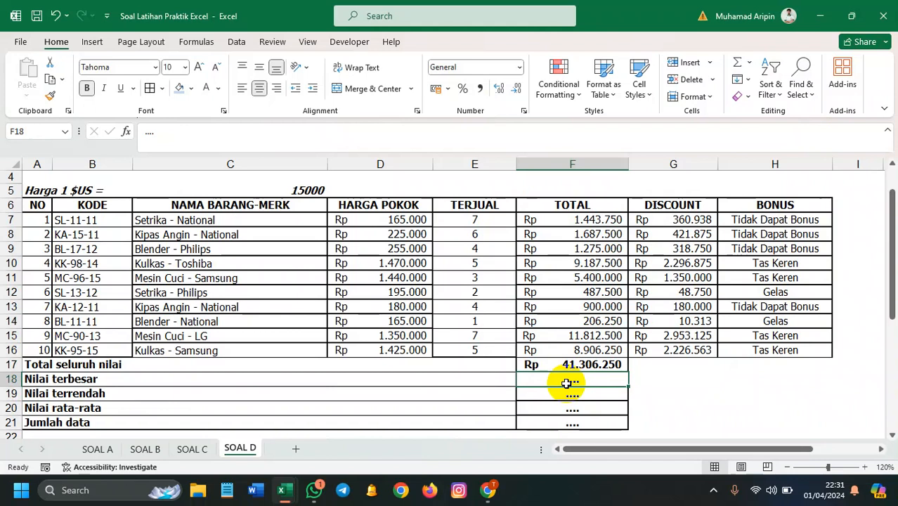
- Enter a MAX formula over F7:F16 in the Nilai terbesar cell F18
text(=Mac)
key(BackSpace)
key(Tab)
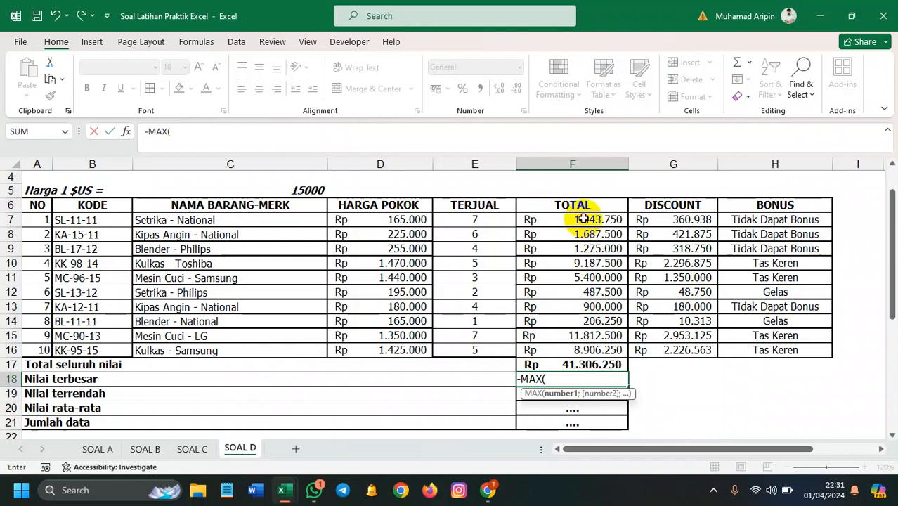
drag(583, 220, 567, 348)
text())
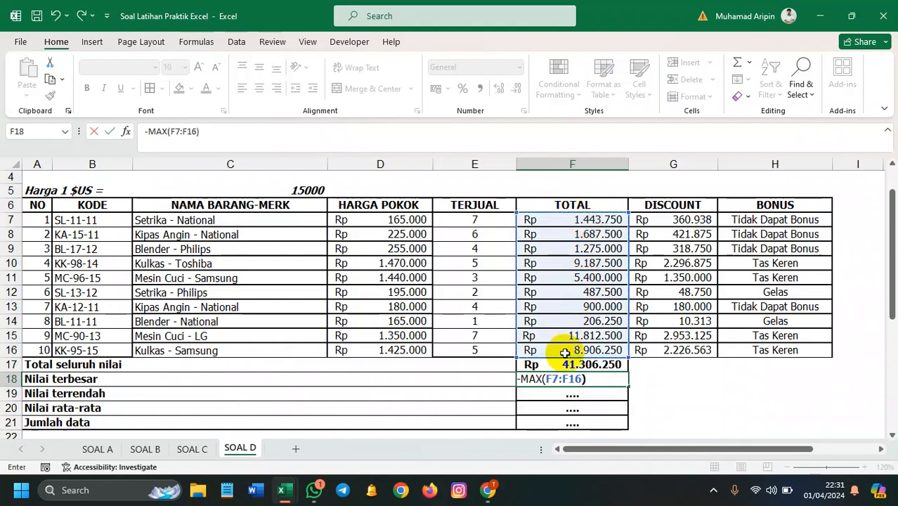
key(Return)
- Remove the stray minus sign from the Nilai terbesar formula in F18, making it =MAX(F7:F16)
click(557, 381)
double_click(555, 379)
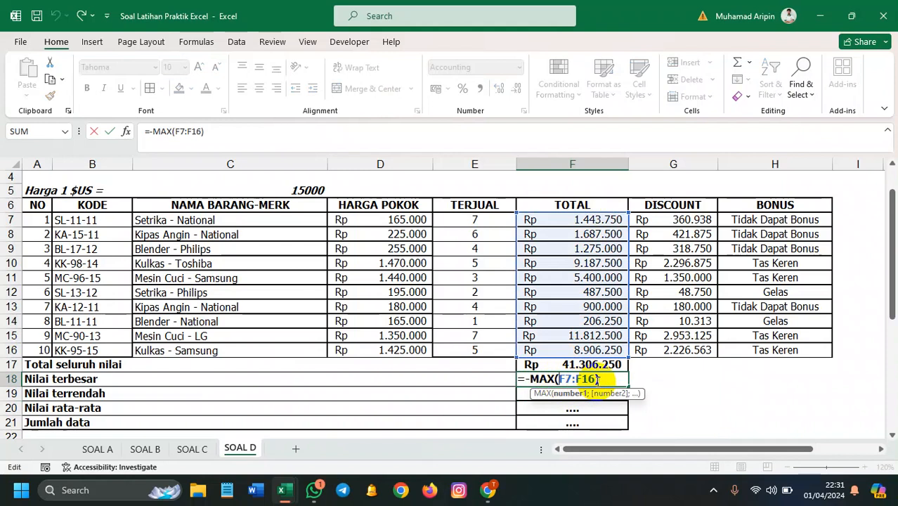
key(Return)
click(590, 379)
double_click(555, 380)
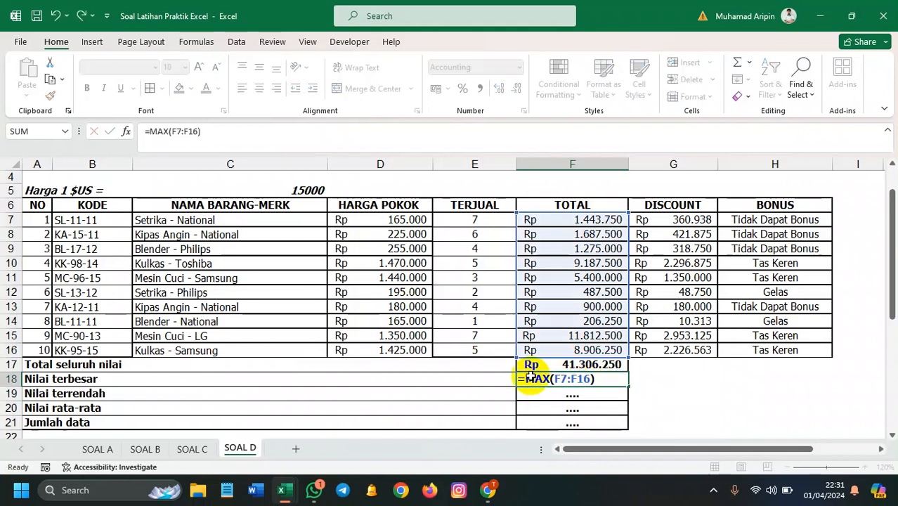
key(Return)
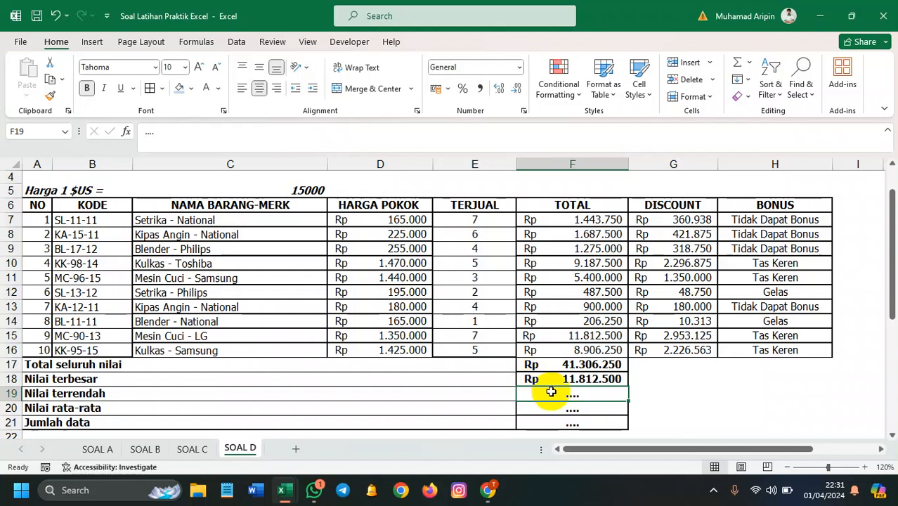
- Enter a MIN formula over F7:F16 in F19 for the Nilai terrendah row
text(=MIN()
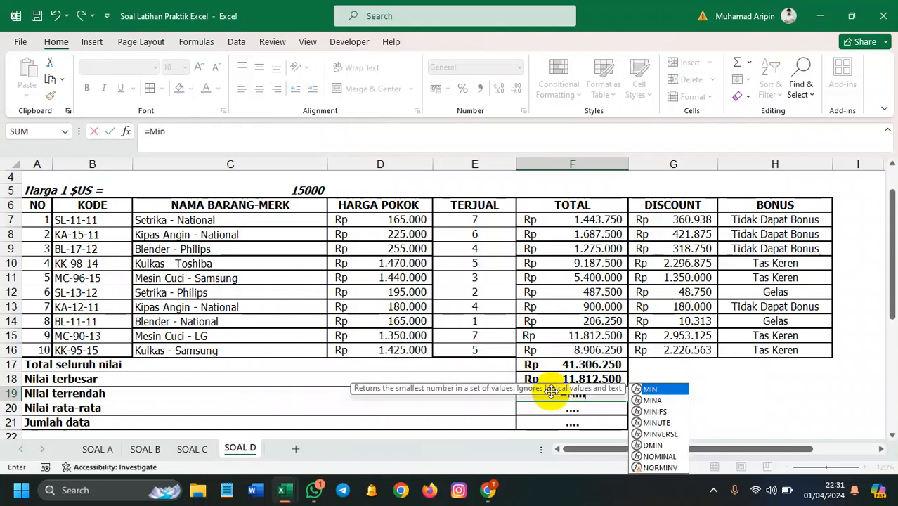
click(553, 219)
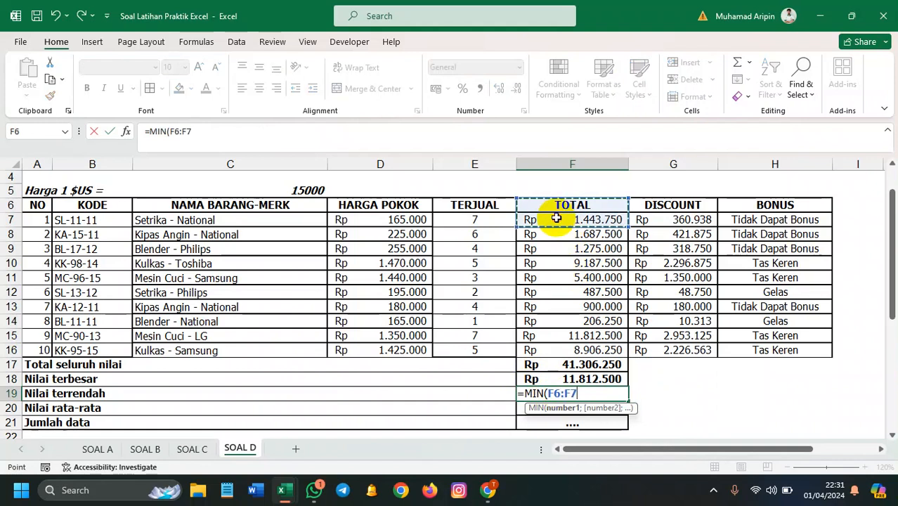
drag(552, 220, 551, 350)
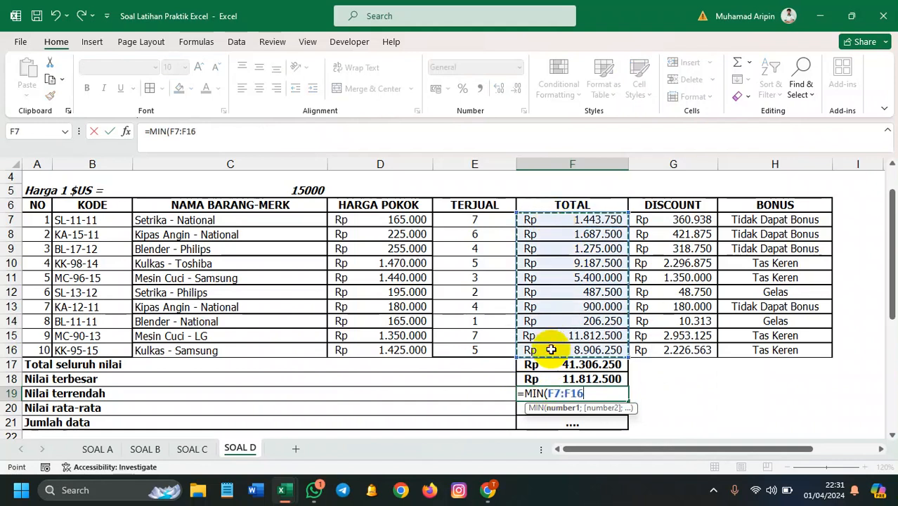
key(Return)
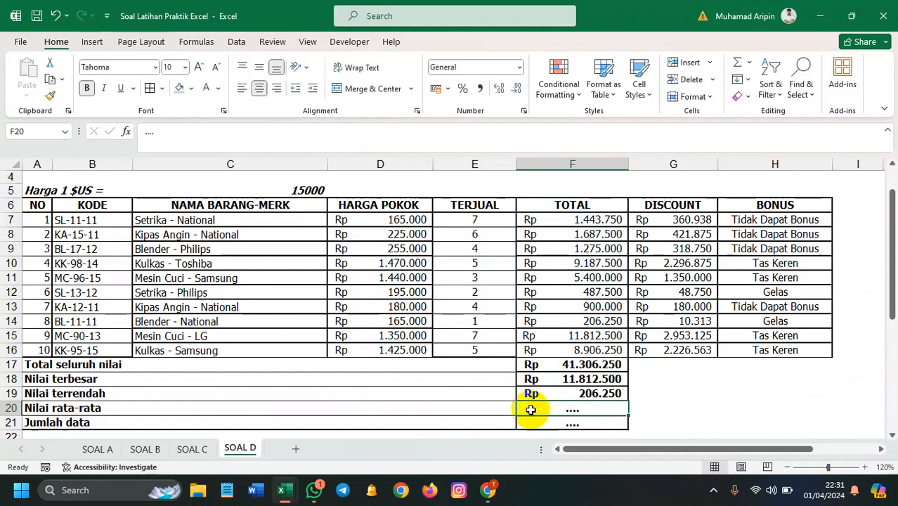
- Enter an AVERAGE formula over F7:F16 in F20 for the Nilai rata-rata row
text(=Aver)
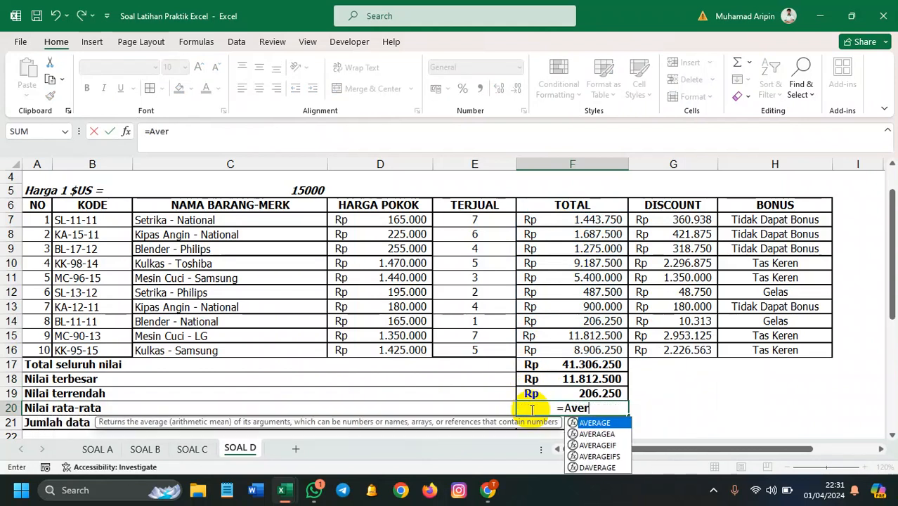
key(Tab)
drag(567, 221, 562, 350)
text())
key(Return)
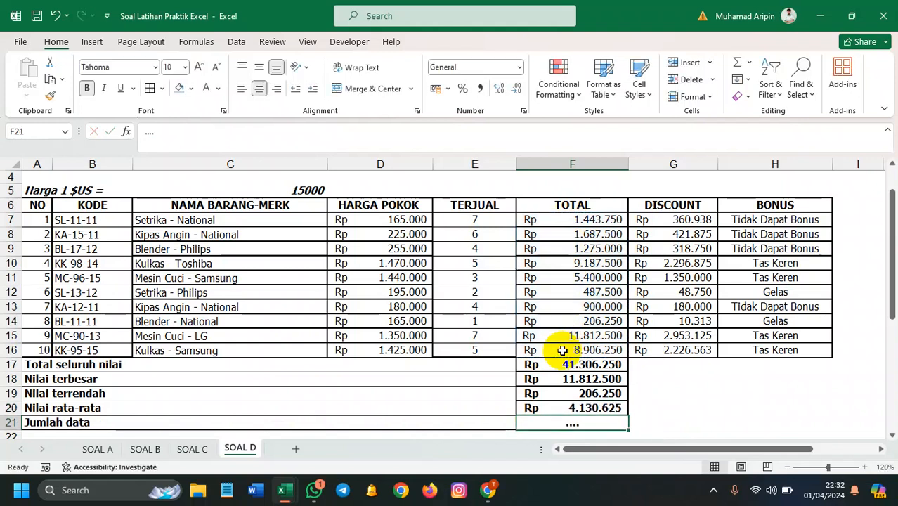
- Enter a COUNT formula over F7:F16 in F21 for the Jumlah data row
text(=count)
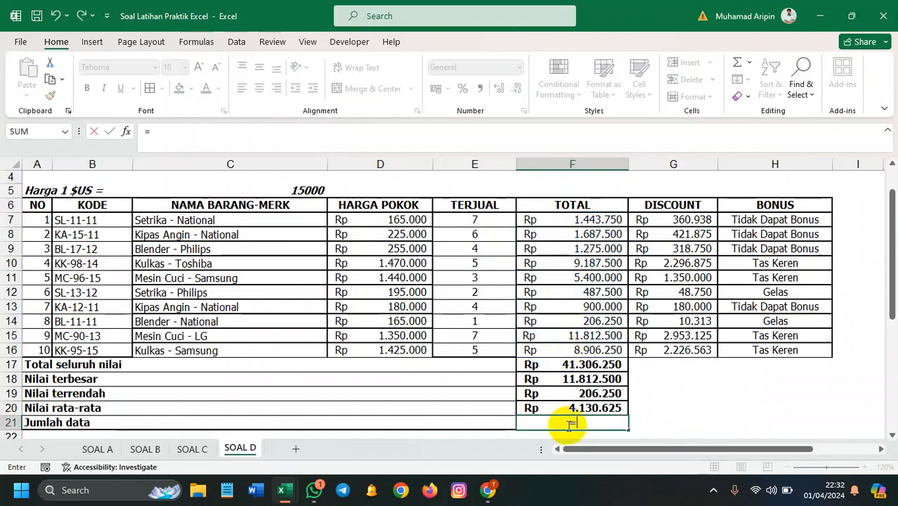
key(Tab)
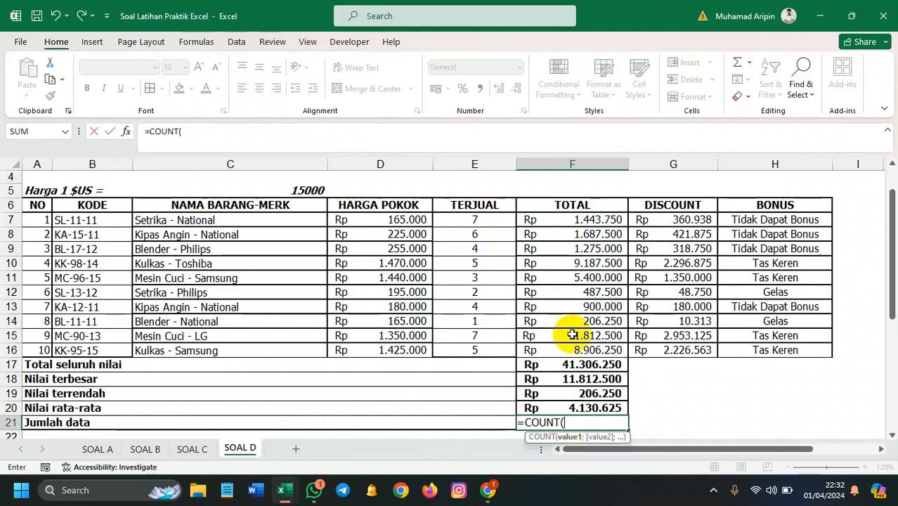
drag(551, 223, 543, 345)
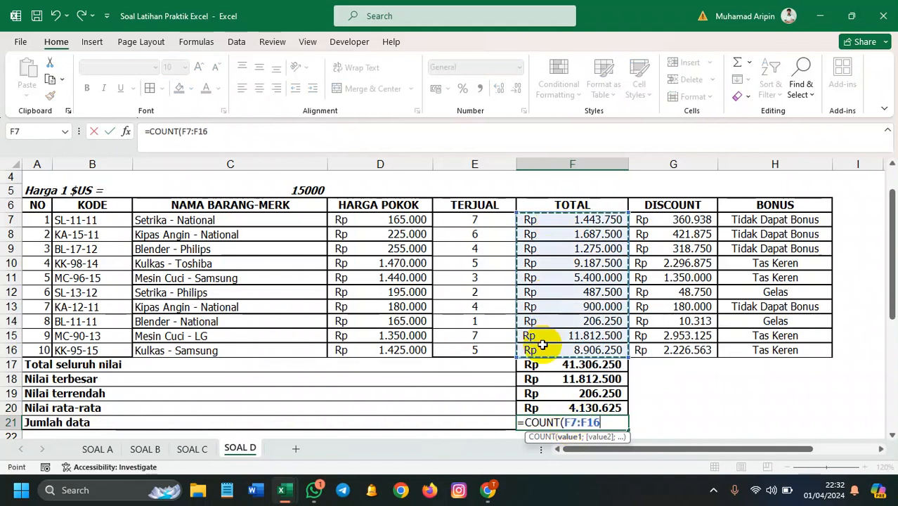
text())
key(Return)
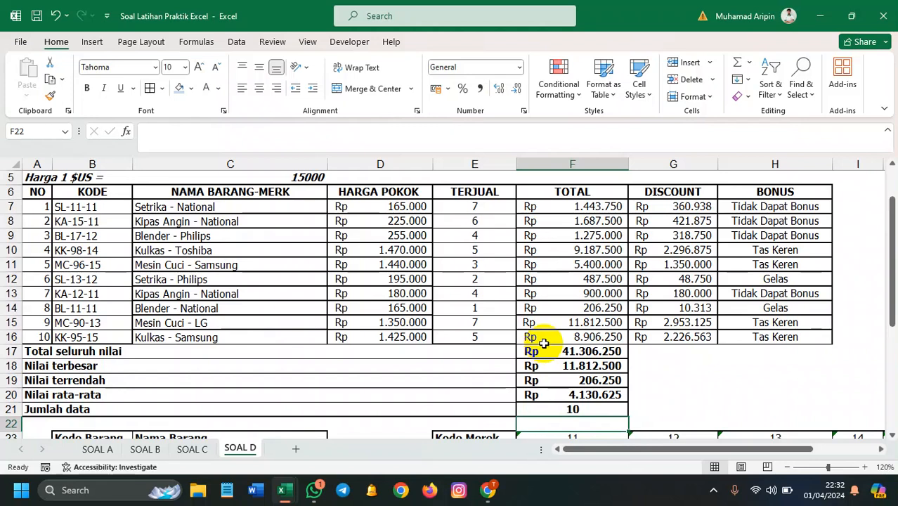
scroll(537, 330, up, 2)
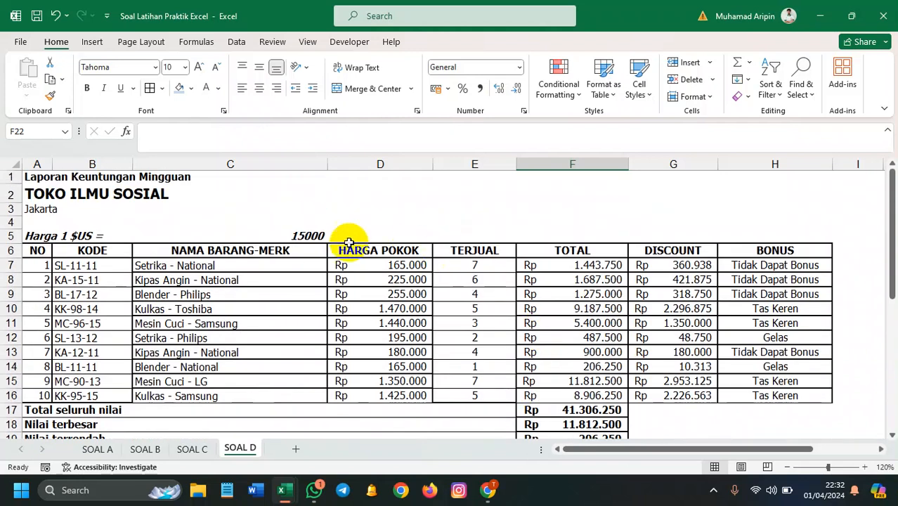
scroll(343, 246, down, 4)
scroll(337, 250, down, 6)
scroll(327, 251, up, 10)
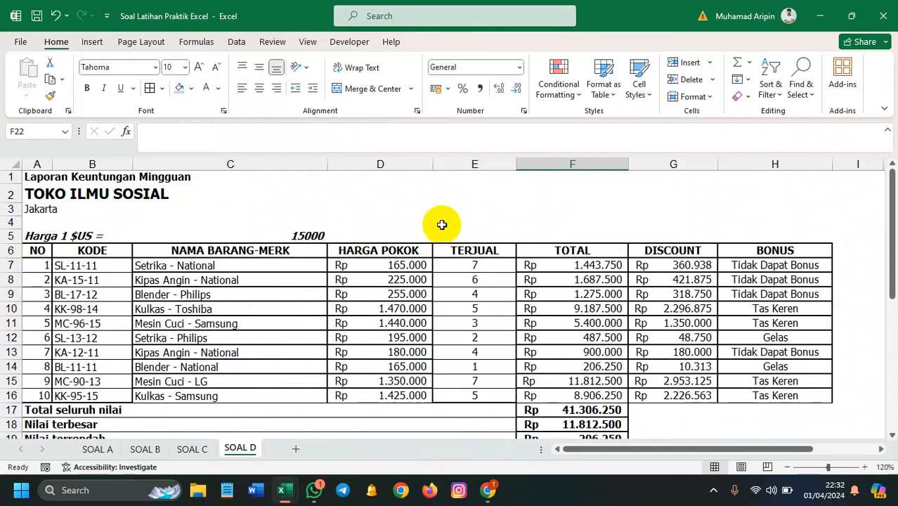
- Select the entire SOAL D sheet and apply the Tahoma font to all cells
key(ctrl+a)
scroll(441, 224, down, 1)
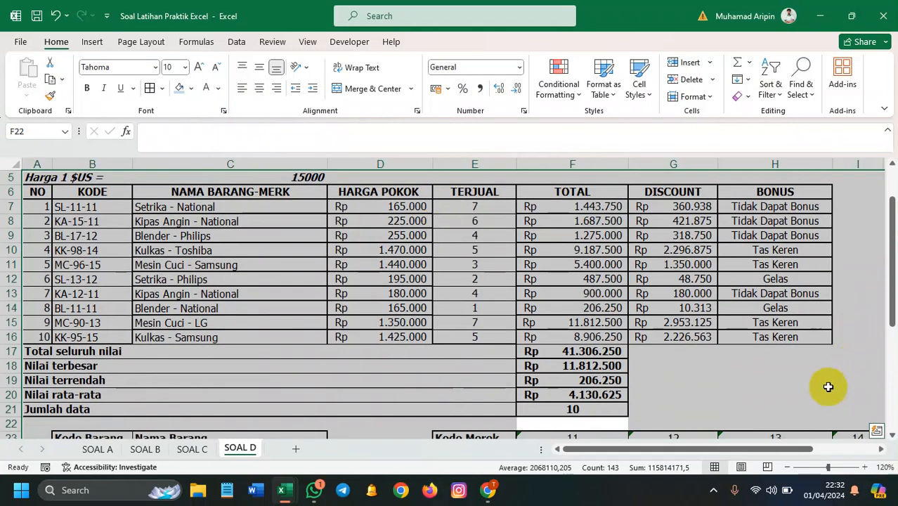
scroll(807, 383, down, 5)
scroll(807, 383, up, 1)
scroll(541, 412, down, 4)
click(538, 398)
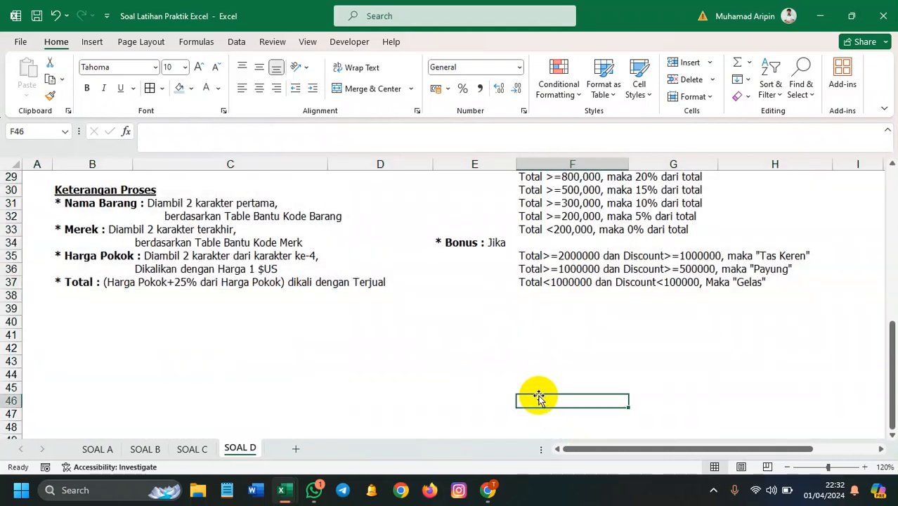
key(ctrl+a)
scroll(541, 398, up, 9)
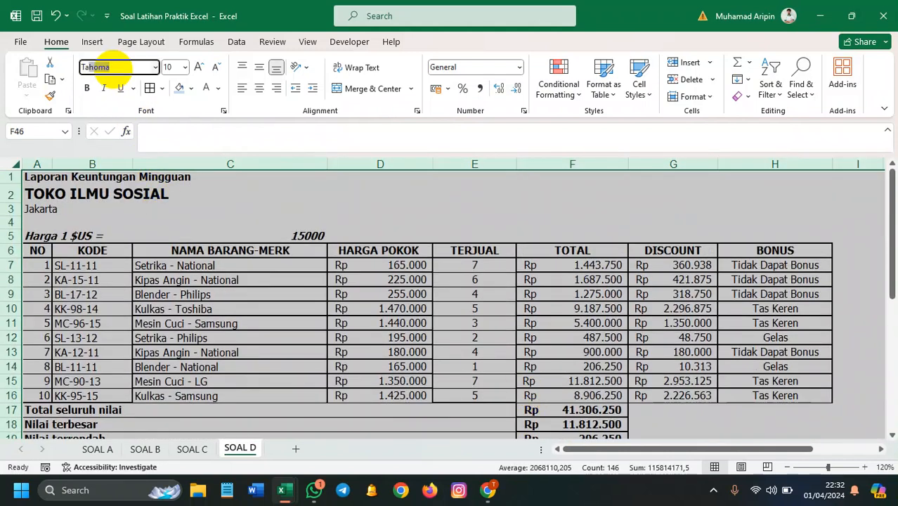
key(Return)
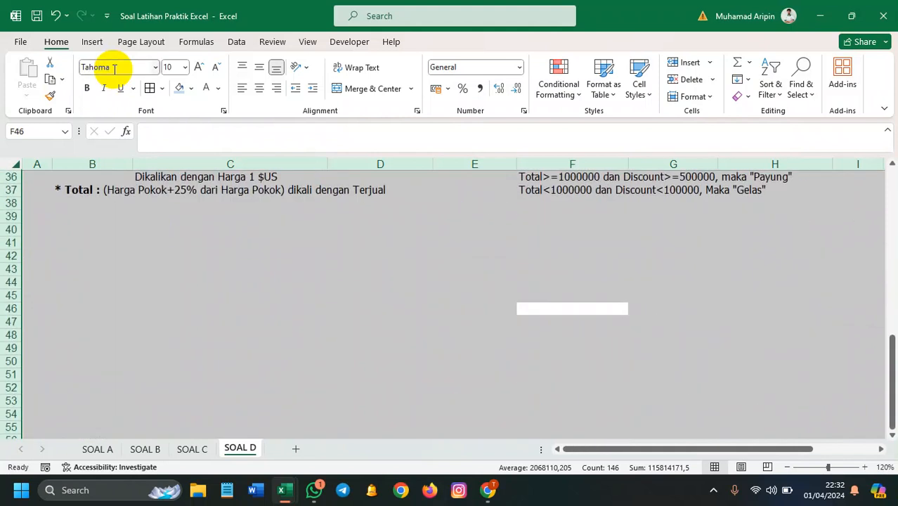
- Set the font size of the entire sheet to 10
scroll(177, 239, up, 7)
click(185, 67)
click(175, 98)
click(184, 68)
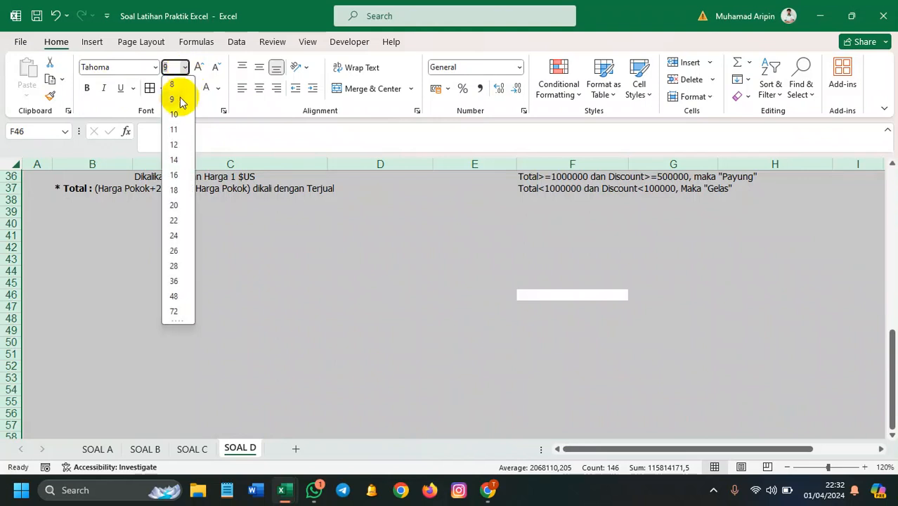
click(176, 114)
scroll(263, 169, up, 11)
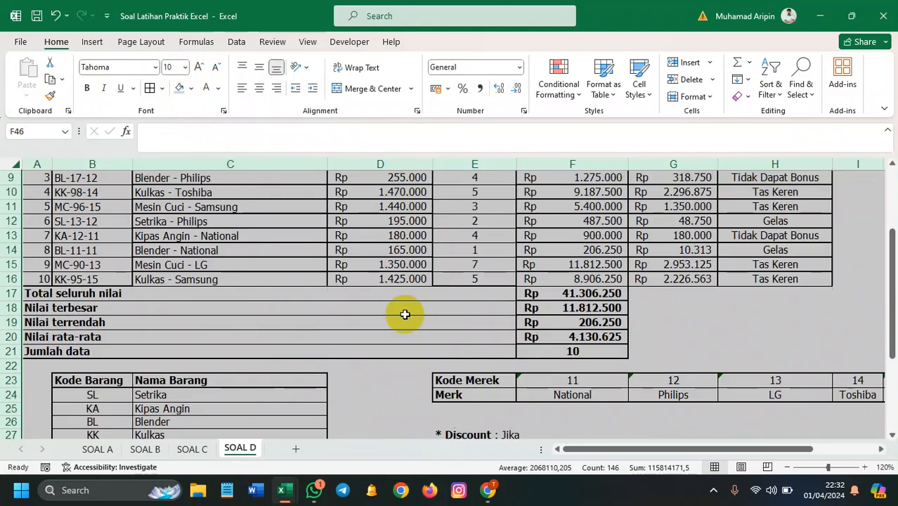
scroll(405, 314, up, 1)
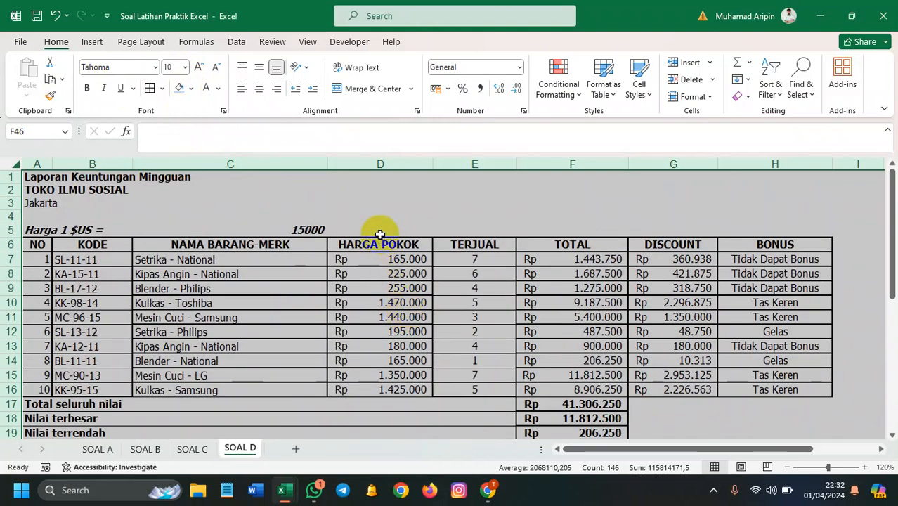
- Apply thin borders around every cell of the main table A6:H16 and the summary rows A17:F21
click(376, 191)
drag(34, 239, 750, 390)
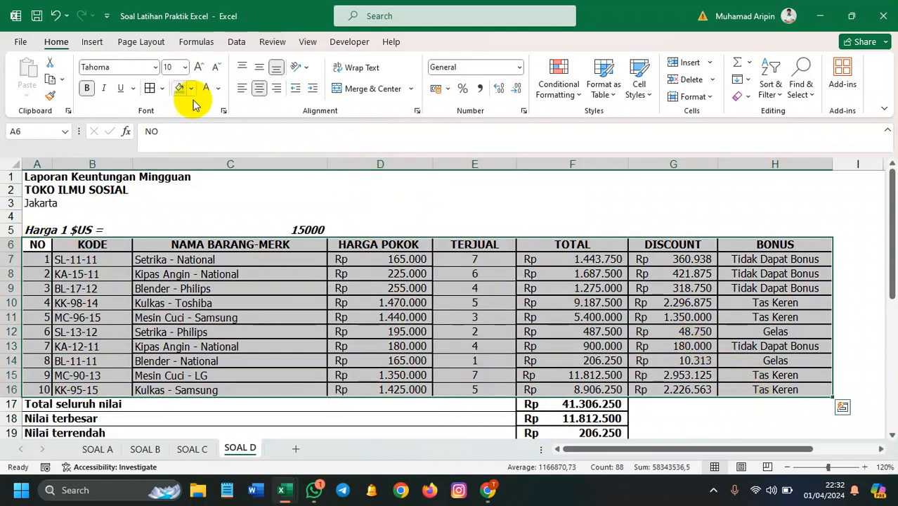
click(150, 89)
scroll(273, 265, down, 2)
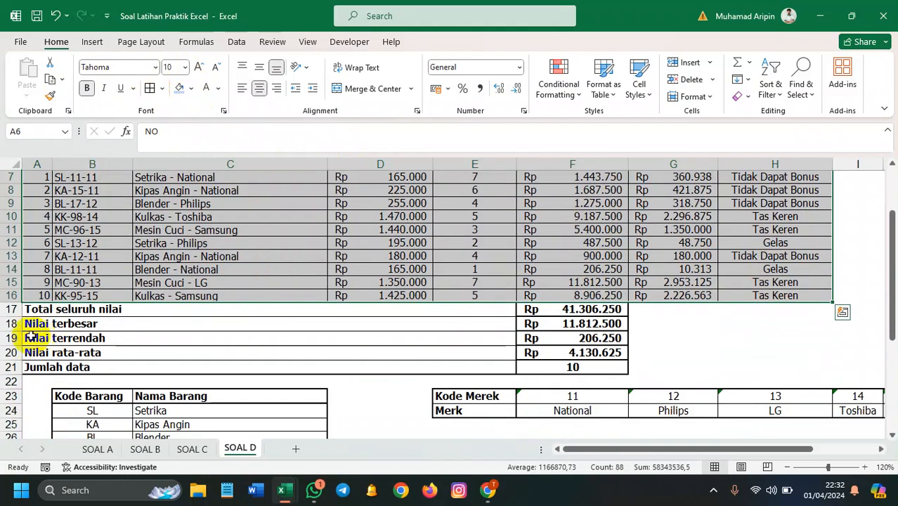
drag(29, 310, 551, 371)
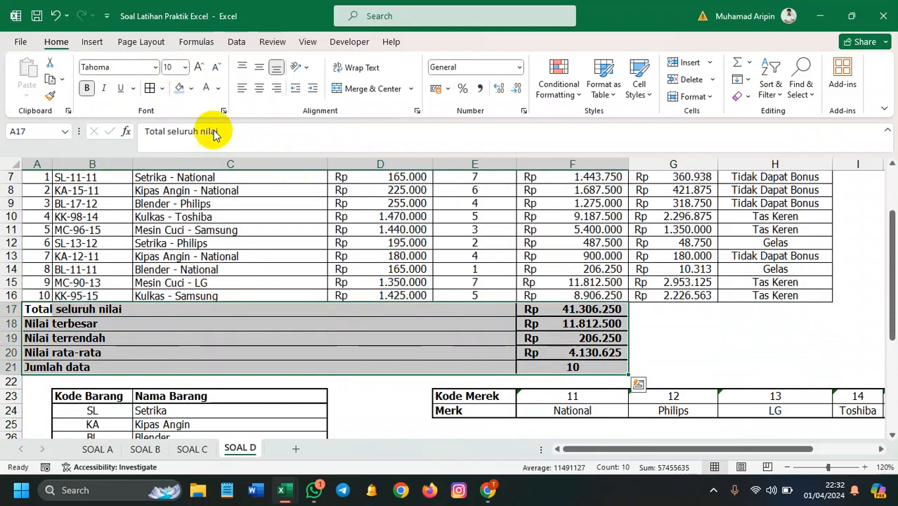
click(149, 89)
- Merge and center cells A17:E17 holding the Total seluruh nilai label
click(194, 269)
click(191, 332)
drag(27, 310, 475, 310)
click(350, 92)
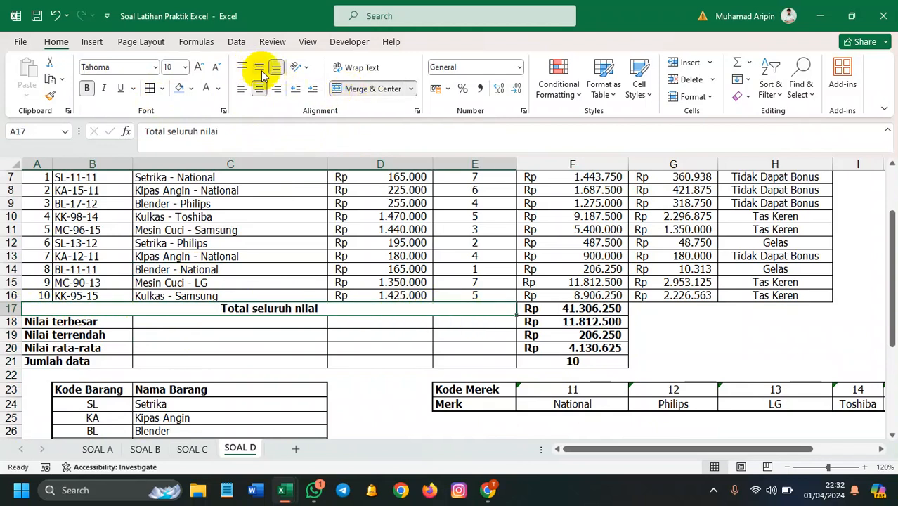
- Align the contents of the entire sheet vertically to the middle of the cells
click(661, 322)
key(ctrl+a)
scroll(492, 421, down, 6)
click(458, 408)
key(ctrl+a)
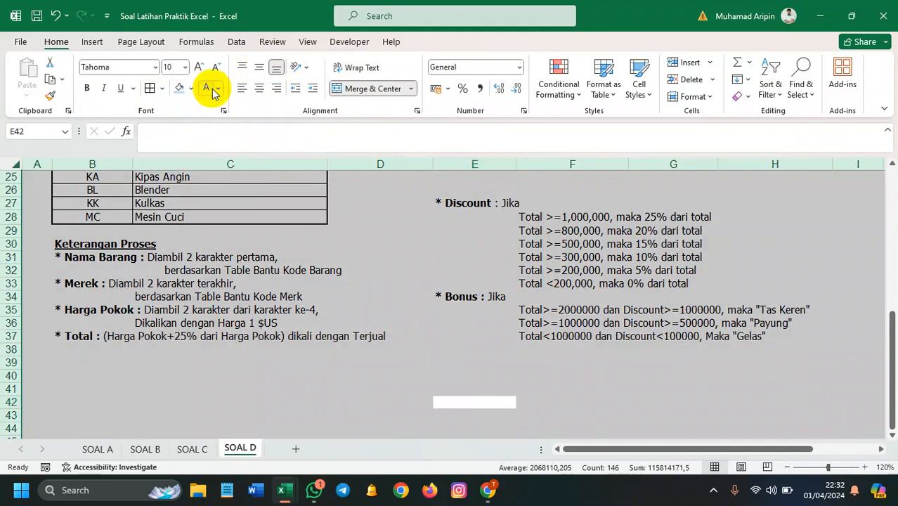
click(259, 68)
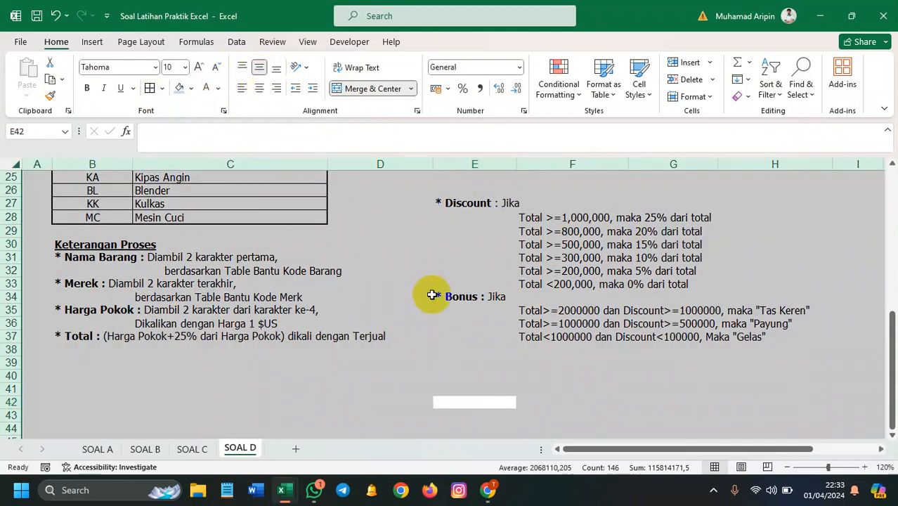
- Try to merge and center cells B18:E18 in the Nilai terbesar row
scroll(429, 292, up, 5)
scroll(431, 294, up, 3)
click(418, 346)
drag(61, 402, 478, 401)
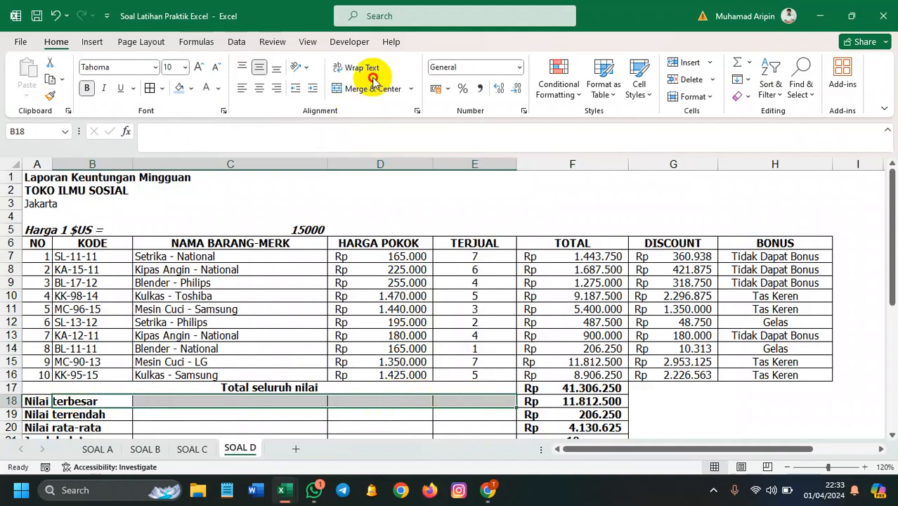
click(371, 97)
key(alt+n)
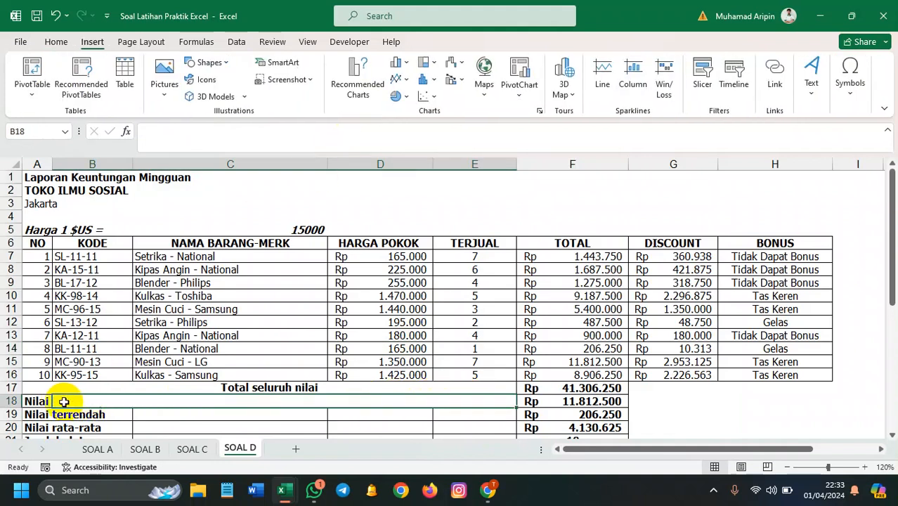
- Merge and center cells A18:E18 so the Nilai terbesar label spans columns A to E
scroll(66, 365, down, 3)
drag(37, 282, 434, 282)
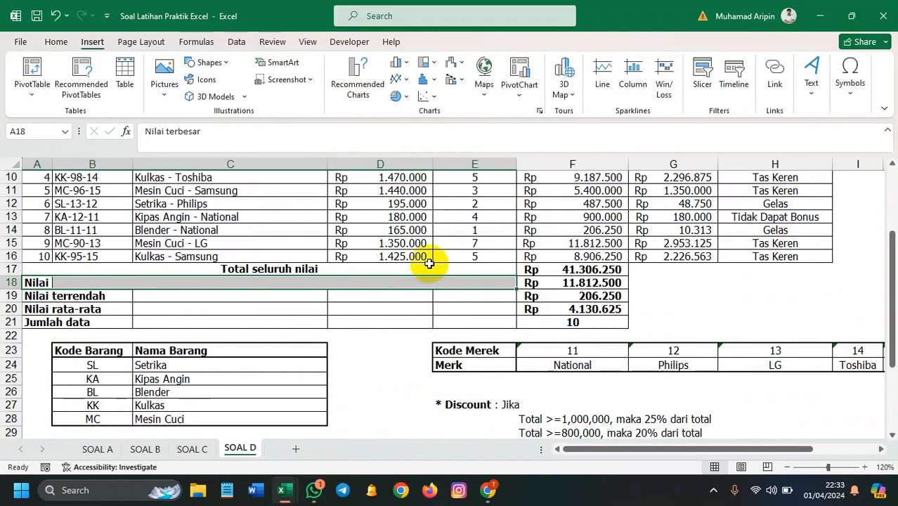
click(55, 42)
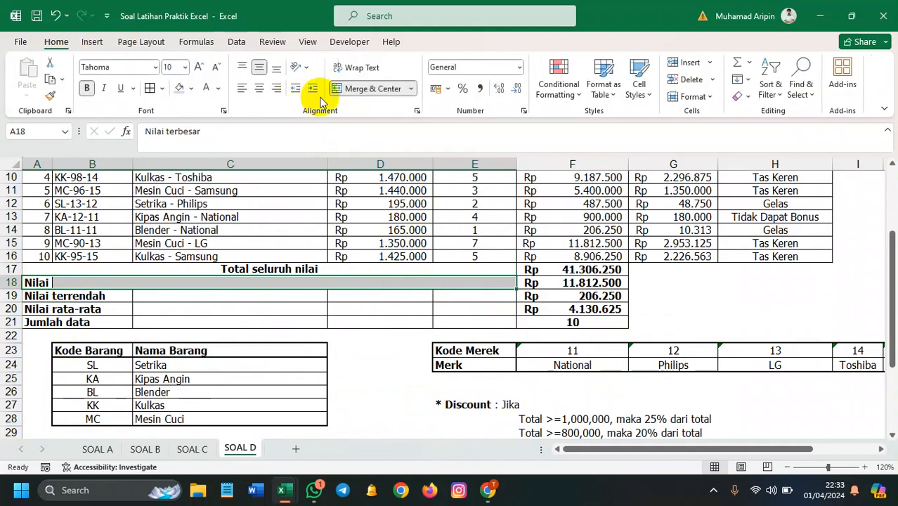
click(337, 89)
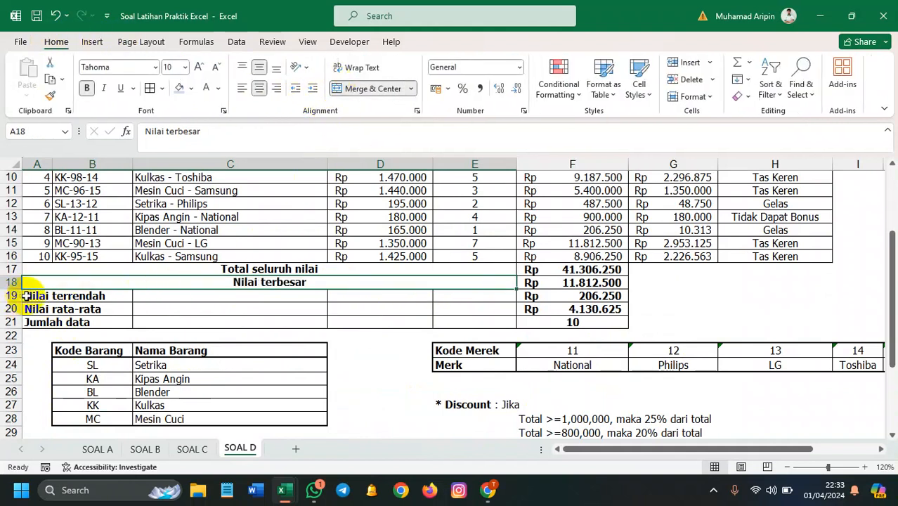
- Merge and center A19:E19, A20:E20 and A21:E21 separately for the Nilai terrendah, Nilai rata-rata and Jumlah data labels
drag(24, 296, 489, 300)
click(358, 88)
click(30, 311)
drag(30, 309, 475, 311)
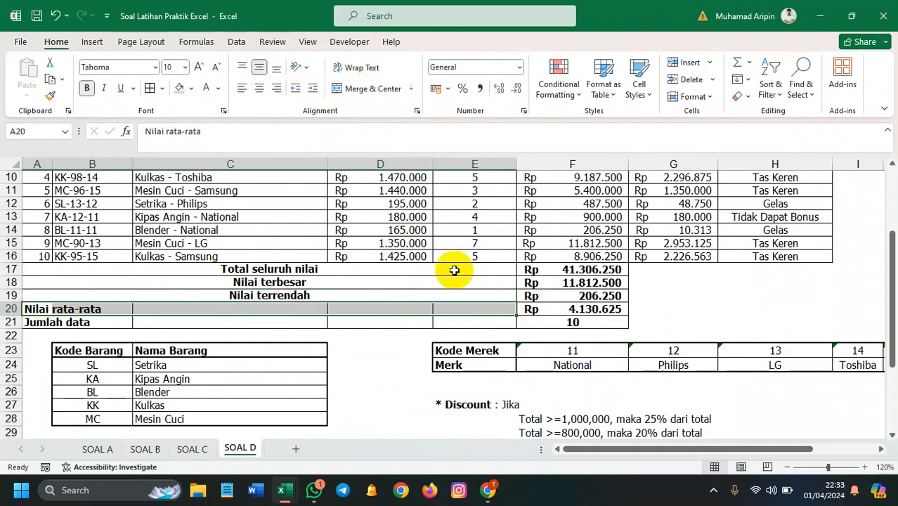
click(371, 89)
drag(32, 322, 487, 317)
click(374, 90)
- Right-align the five merged summary labels in A17:E21
drag(356, 269, 354, 319)
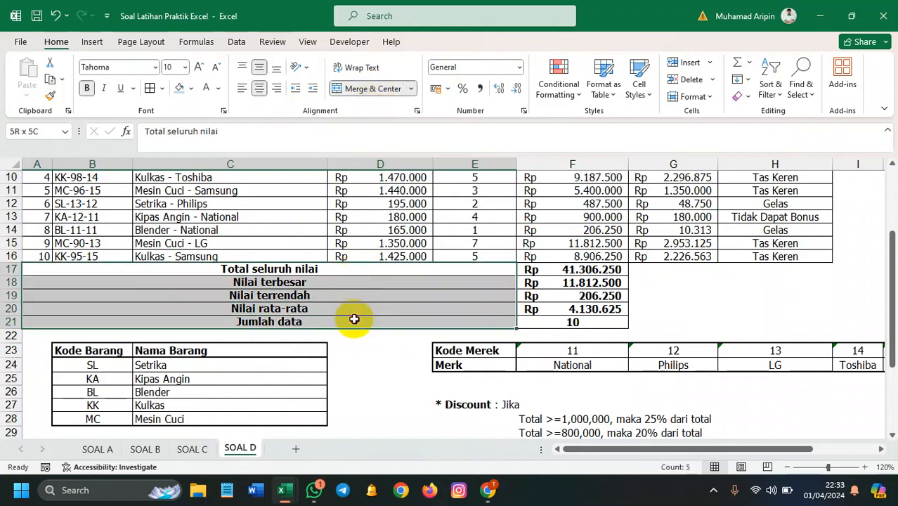
click(277, 88)
- Increase the height of header row 6 and give A6:H6 a dark blue fill with white text
scroll(403, 272, up, 3)
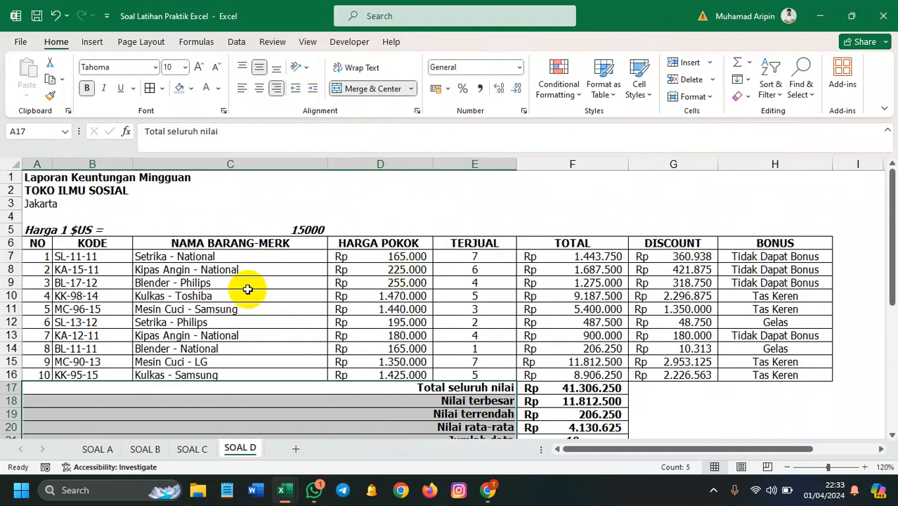
drag(21, 250, 776, 243)
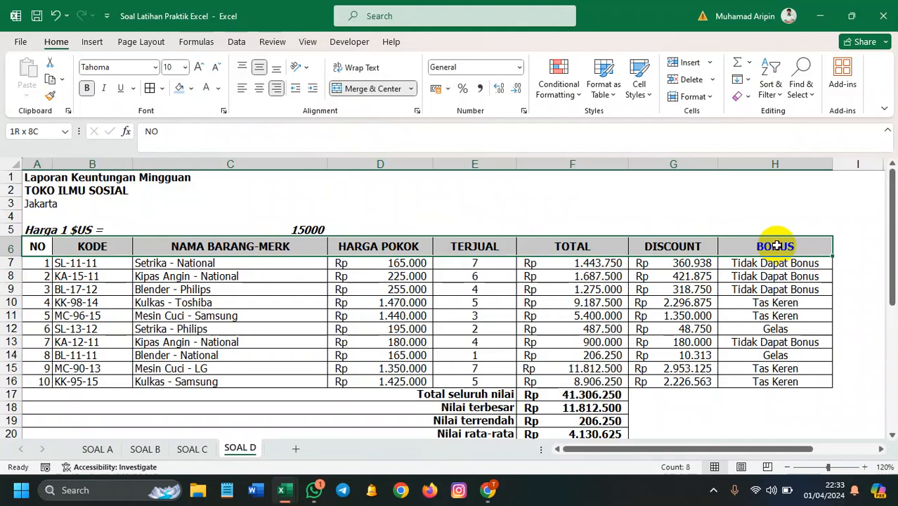
click(163, 87)
click(195, 89)
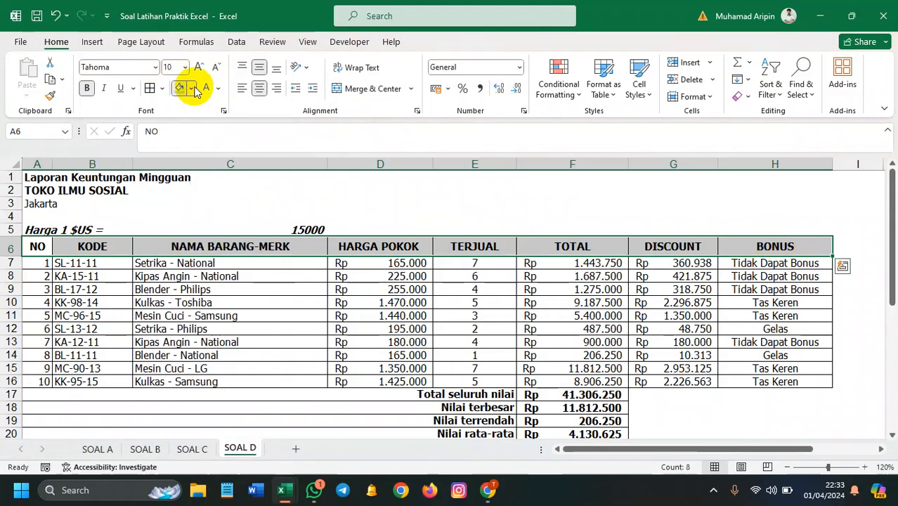
click(190, 88)
click(269, 211)
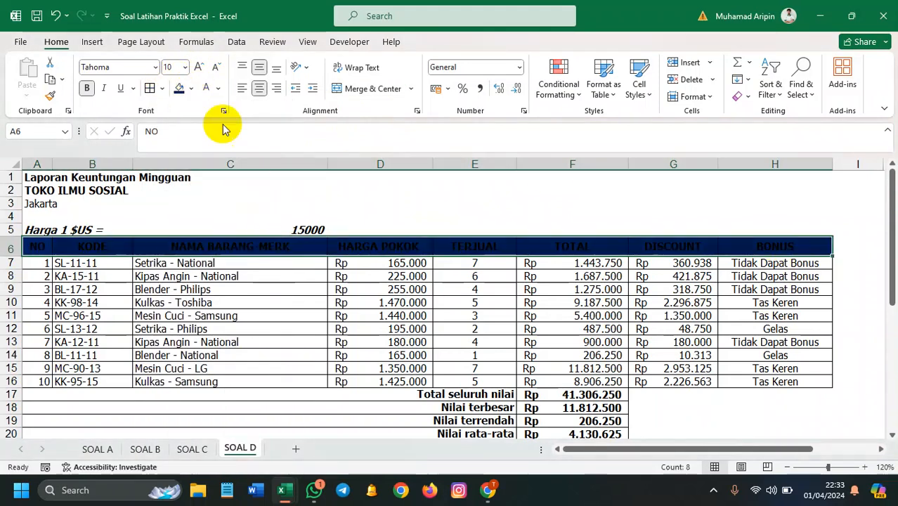
click(208, 91)
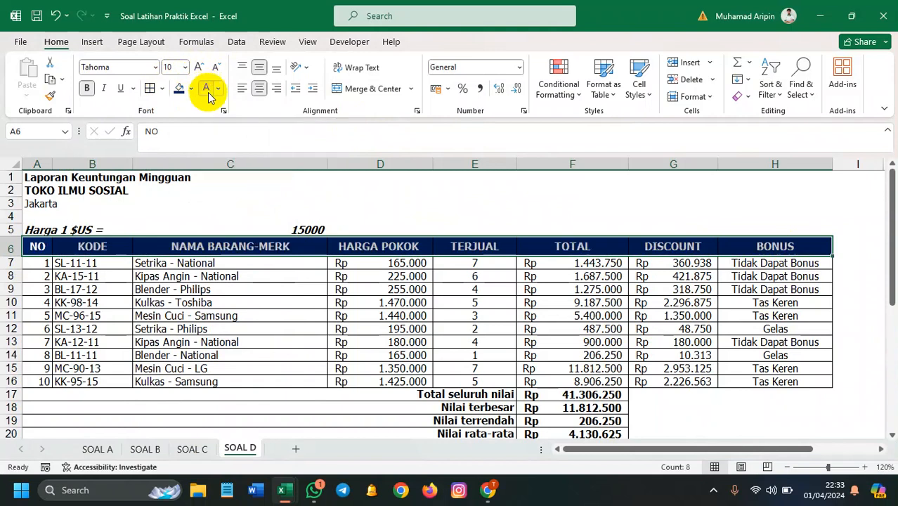
click(207, 275)
- Center the KODE and NO entries in rows 7 to 16 and slightly narrow column B
drag(97, 262, 91, 382)
click(259, 88)
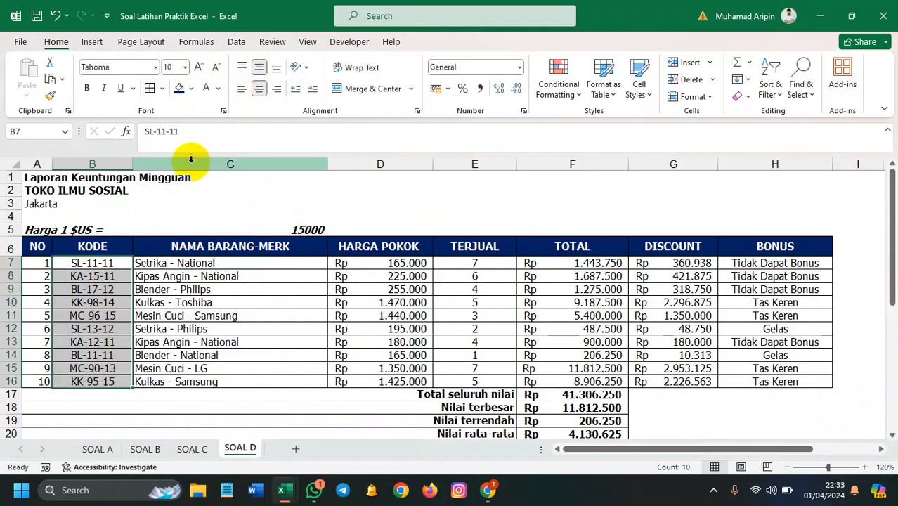
drag(134, 164, 131, 165)
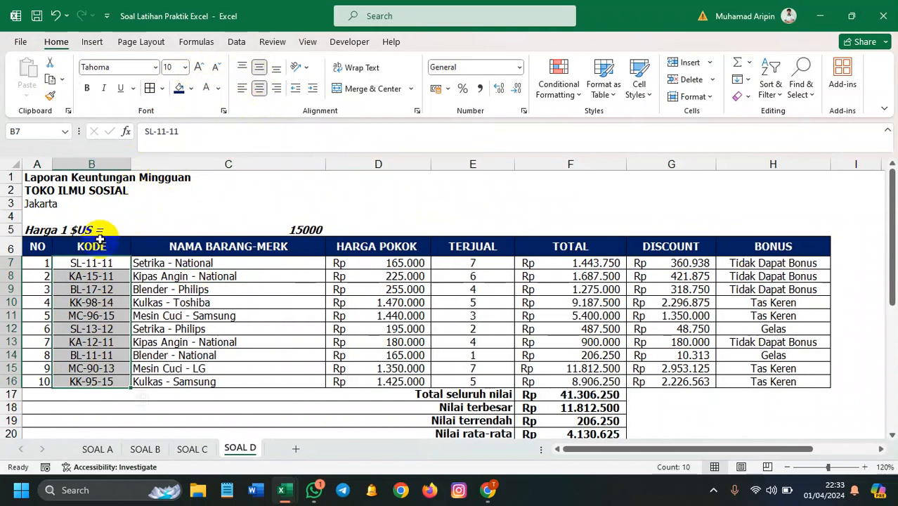
drag(36, 263, 24, 380)
click(260, 88)
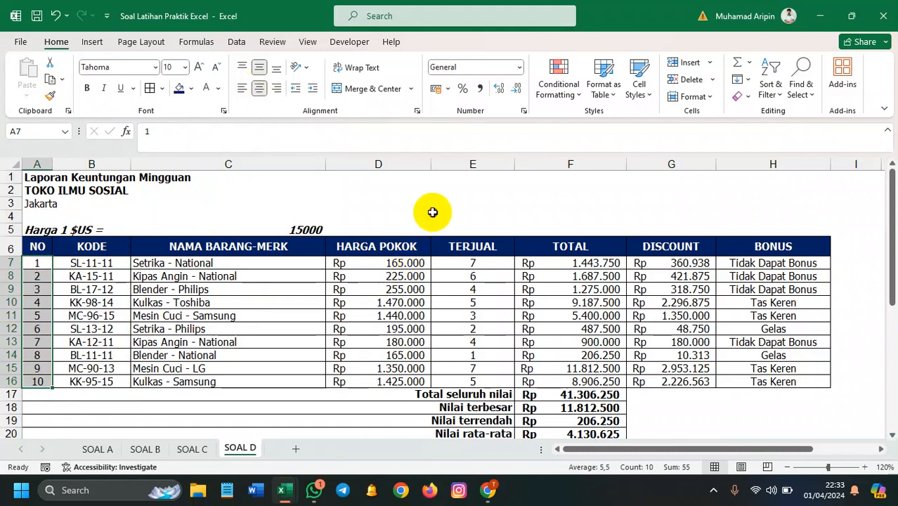
click(432, 213)
- Give the merged summary labels in A17:E21 a dark blue fill with white text
scroll(336, 274, down, 2)
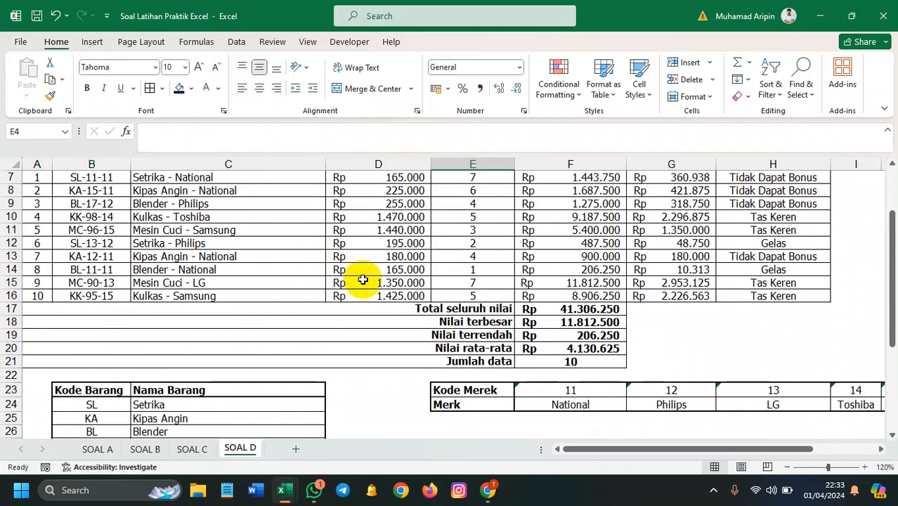
drag(391, 309, 388, 362)
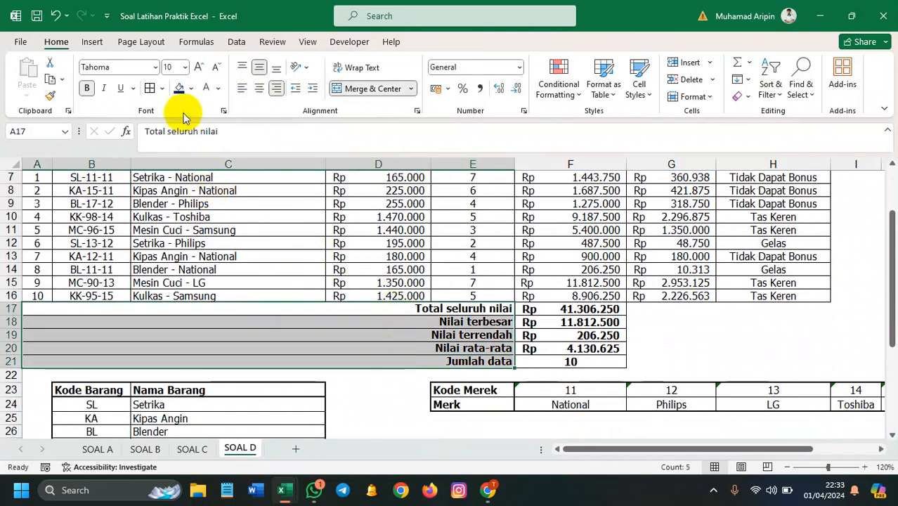
click(179, 88)
click(217, 88)
click(217, 143)
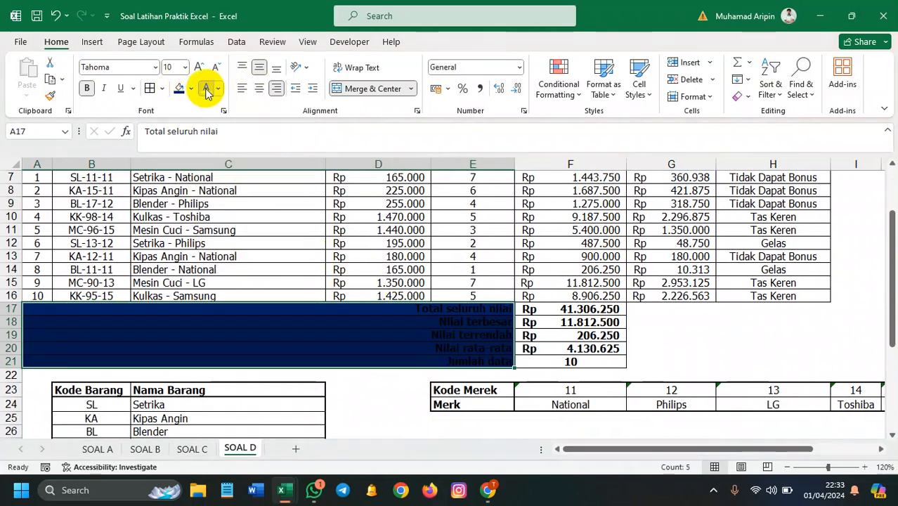
click(693, 361)
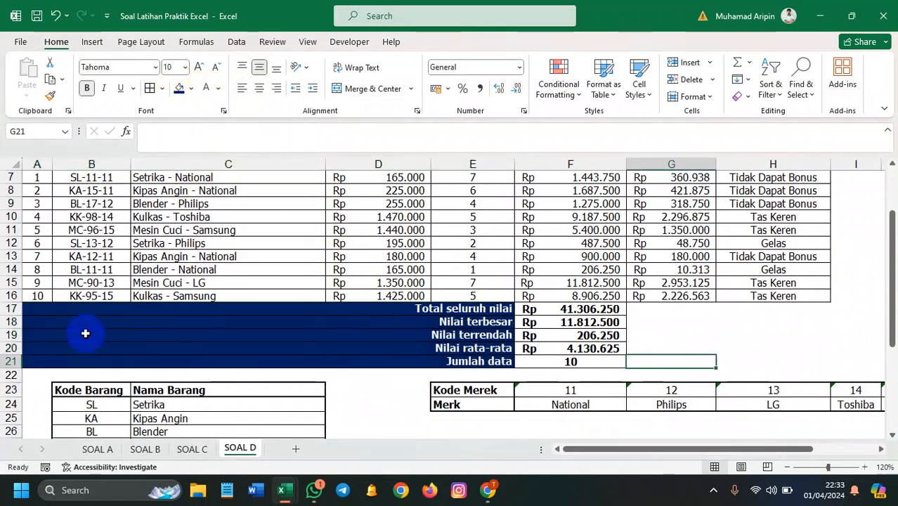
- Apply thin borders around all cells of the Kode Barang table B23:C28 and the Kode Merek table E23:J24
scroll(86, 333, down, 2)
drag(90, 317, 248, 375)
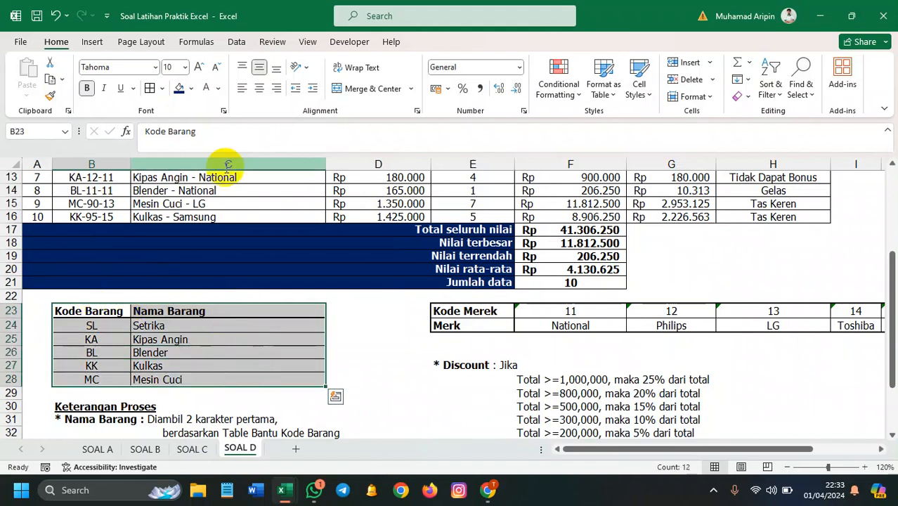
drag(500, 313, 811, 327)
click(149, 95)
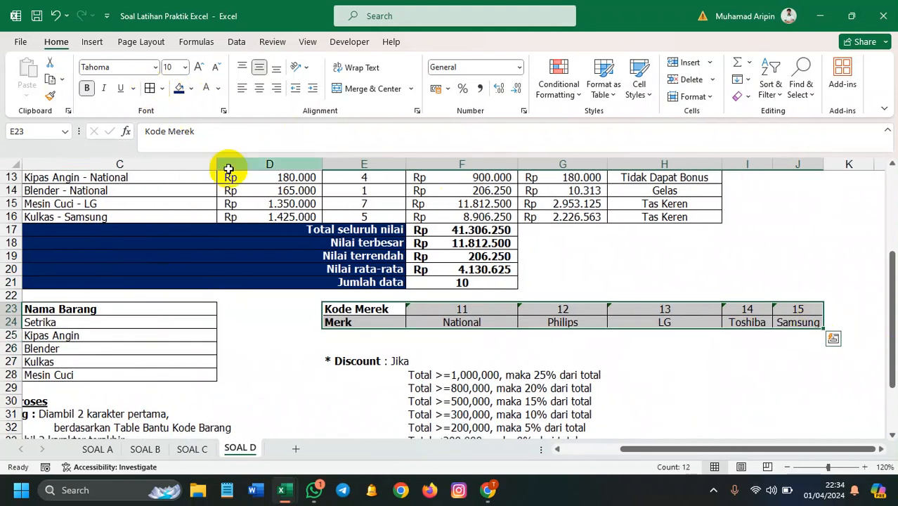
- Fill the lookup table headings in E23:E24 and B23:C23 with green
mouse_move(370, 311)
mouse_down()
mouse_move(360, 307)
mouse_move(362, 323)
mouse_up()
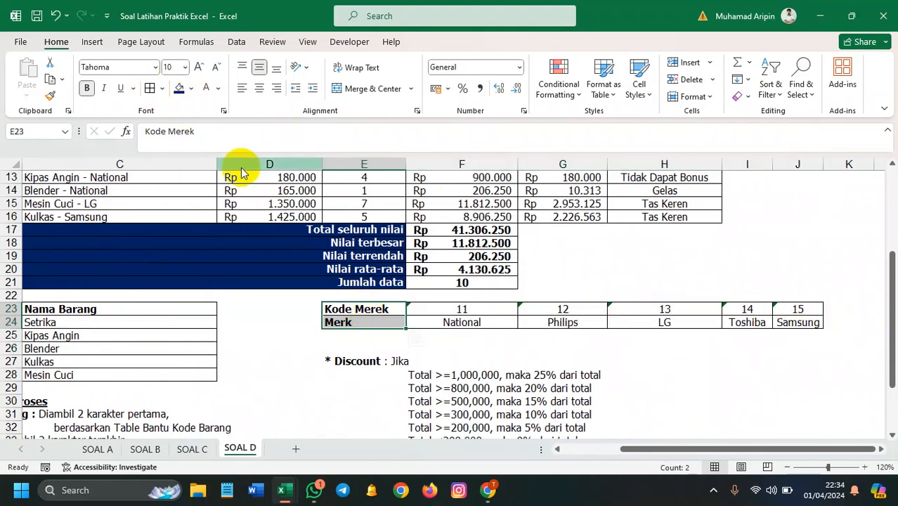
click(192, 89)
click(234, 211)
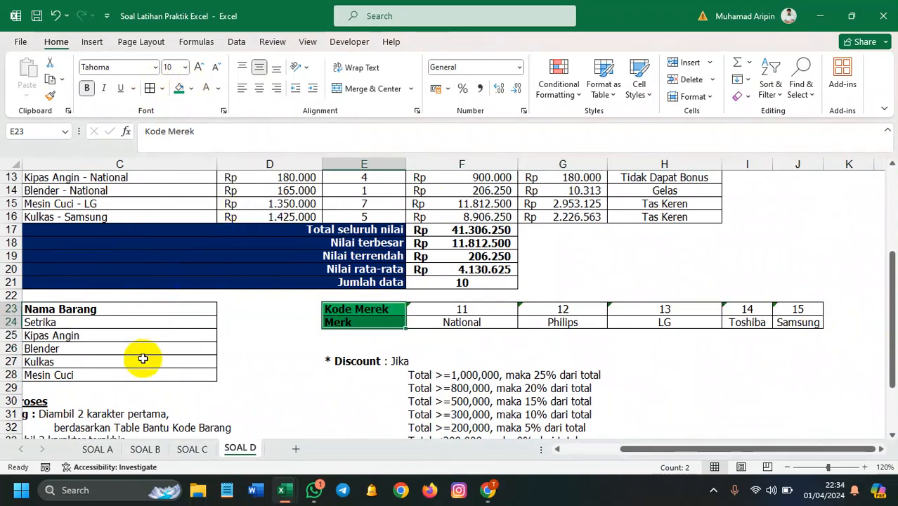
drag(637, 449, 578, 450)
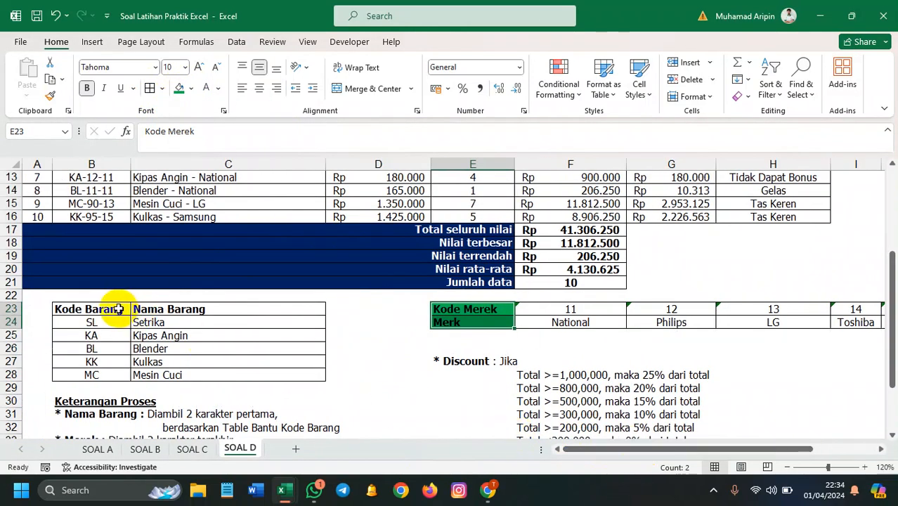
drag(116, 312, 216, 313)
click(179, 88)
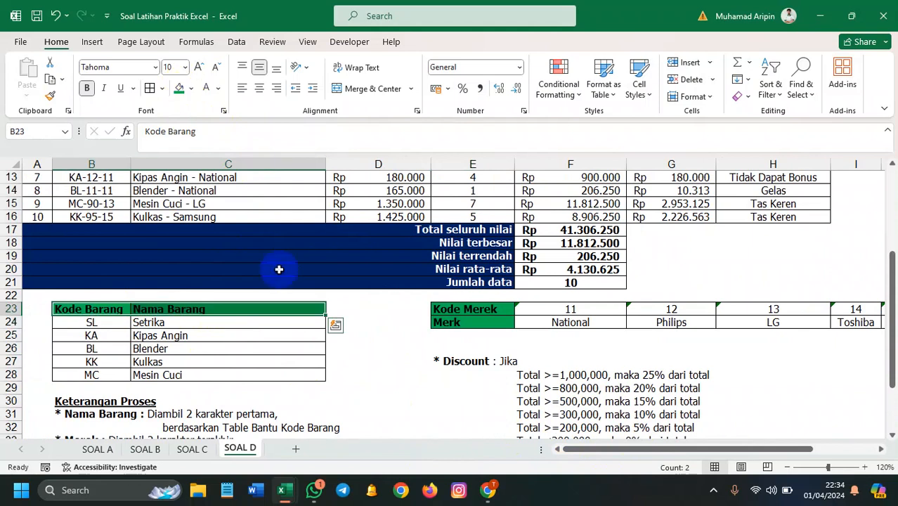
click(316, 350)
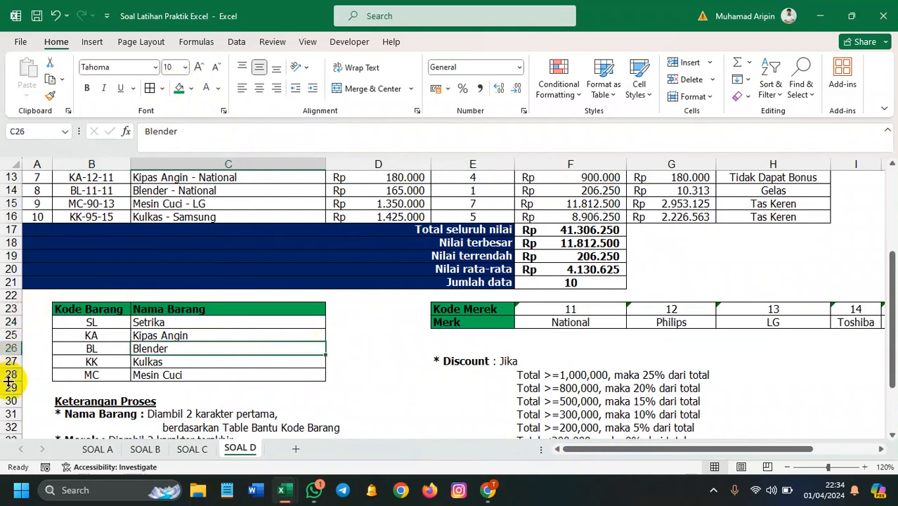
- Increase the height of rows 6 to 28, making header row 6 and summary rows 17 to 21 taller than the rest
drag(9, 377, 11, 276)
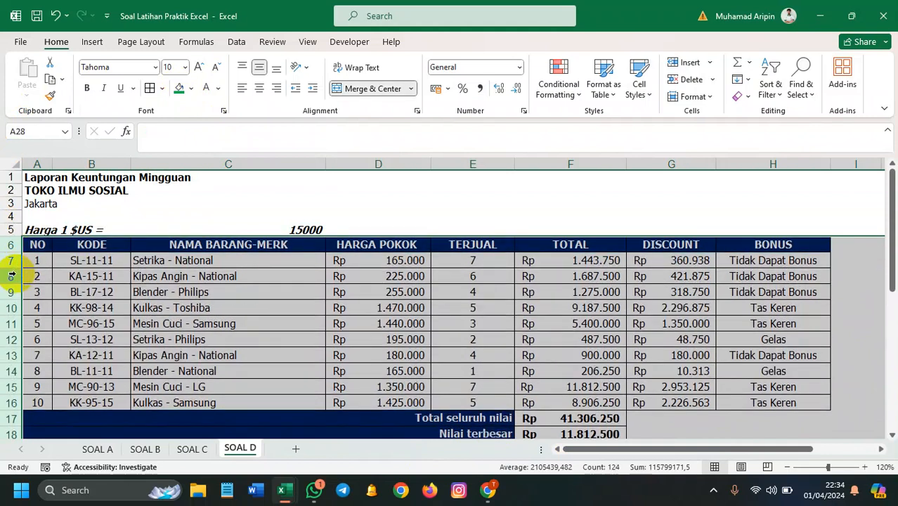
click(176, 302)
drag(14, 255, 9, 304)
scroll(162, 319, down, 2)
scroll(104, 331, down, 2)
drag(8, 266, 28, 255)
click(191, 267)
scroll(438, 312, down, 1)
scroll(523, 283, up, 1)
scroll(524, 283, up, 1)
- Fill the summary results in F17:F21 with a light blue shade
drag(559, 247, 567, 322)
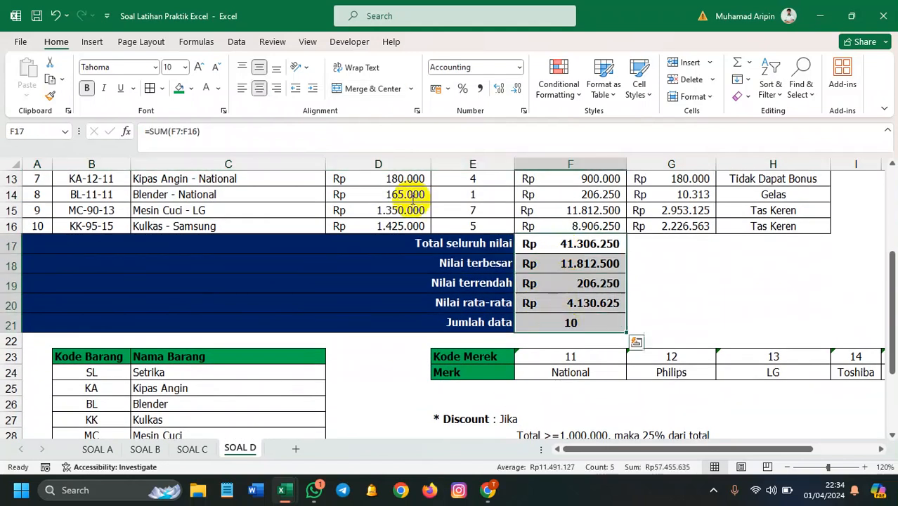
click(191, 89)
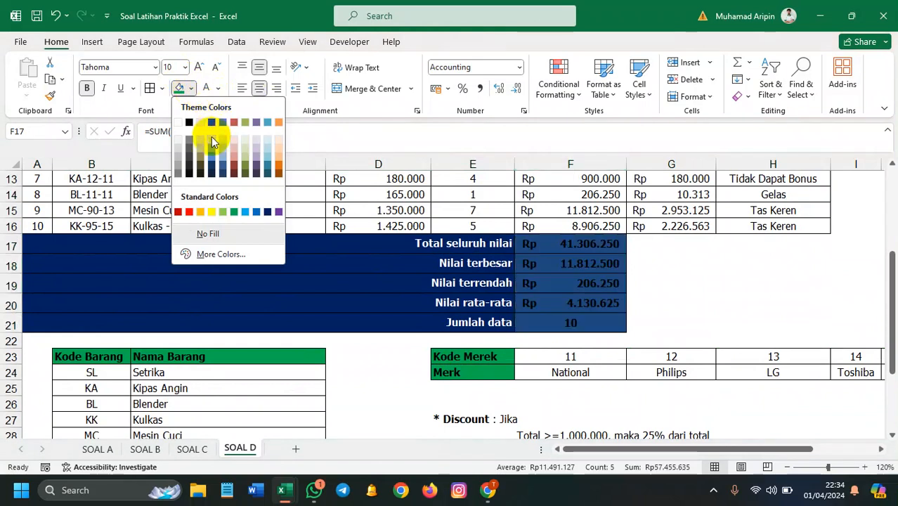
click(211, 143)
click(672, 283)
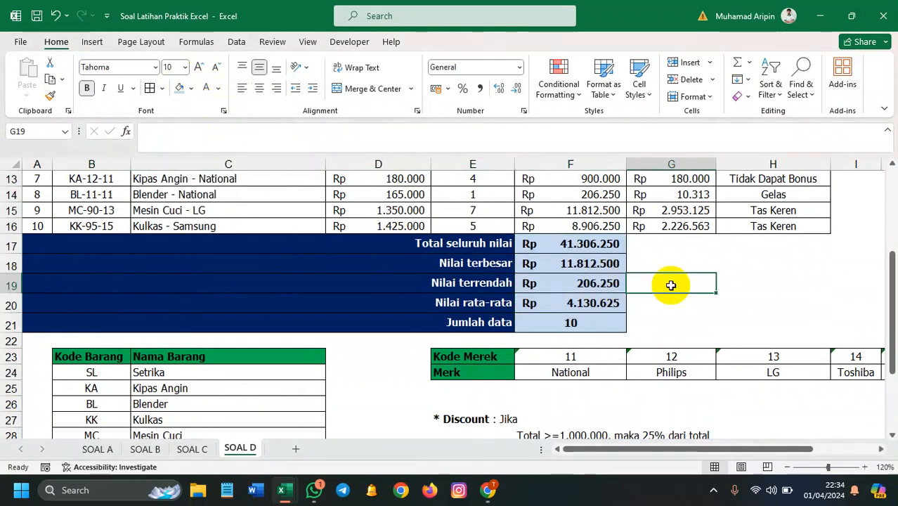
- Widen columns F and G to the same width and left-align the BONUS entries in H7:H16
scroll(671, 284, up, 3)
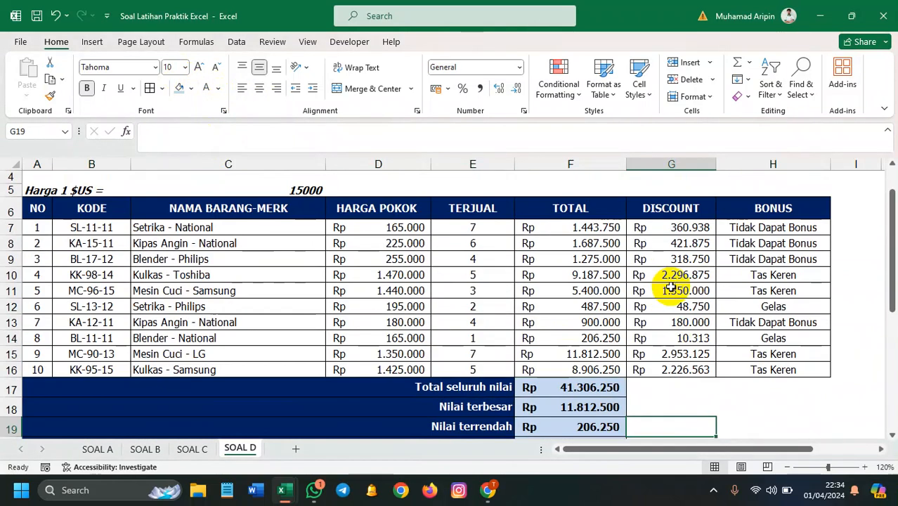
mouse_move(645, 161)
mouse_down()
mouse_move(602, 162)
mouse_move(630, 163)
mouse_up()
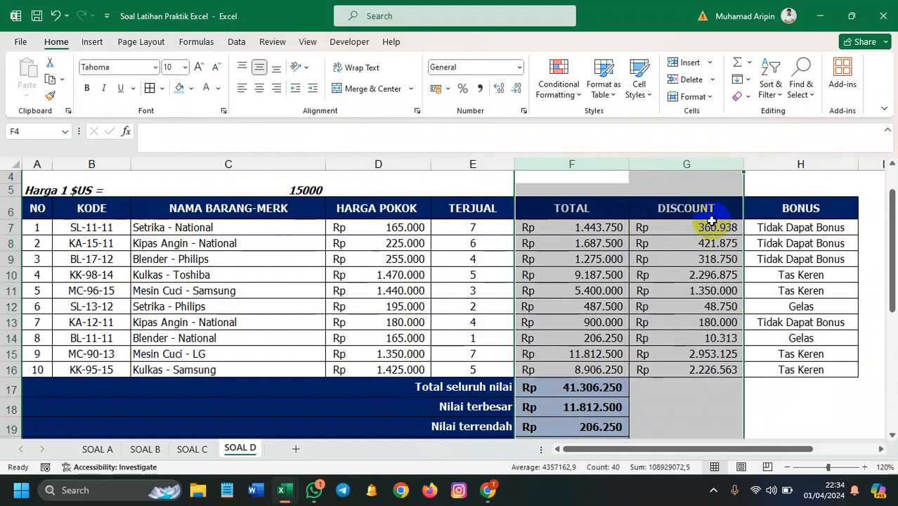
drag(818, 235, 801, 370)
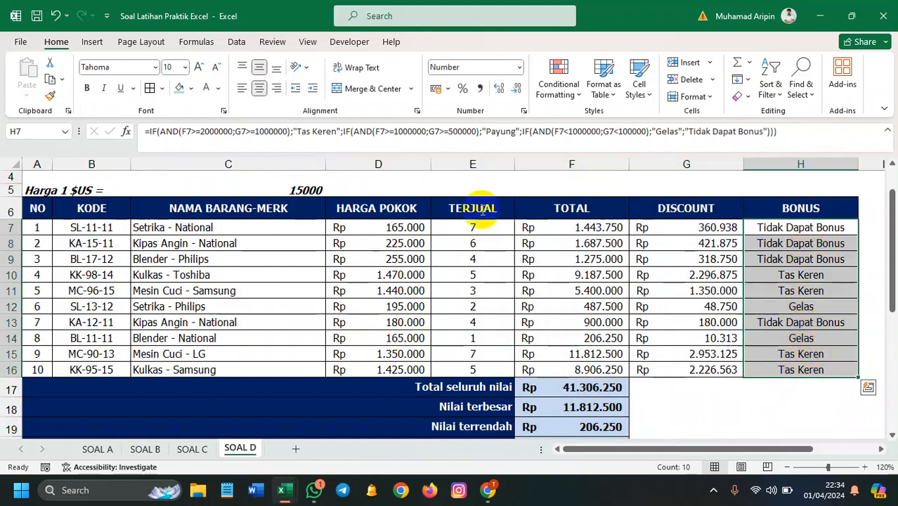
click(241, 88)
click(661, 326)
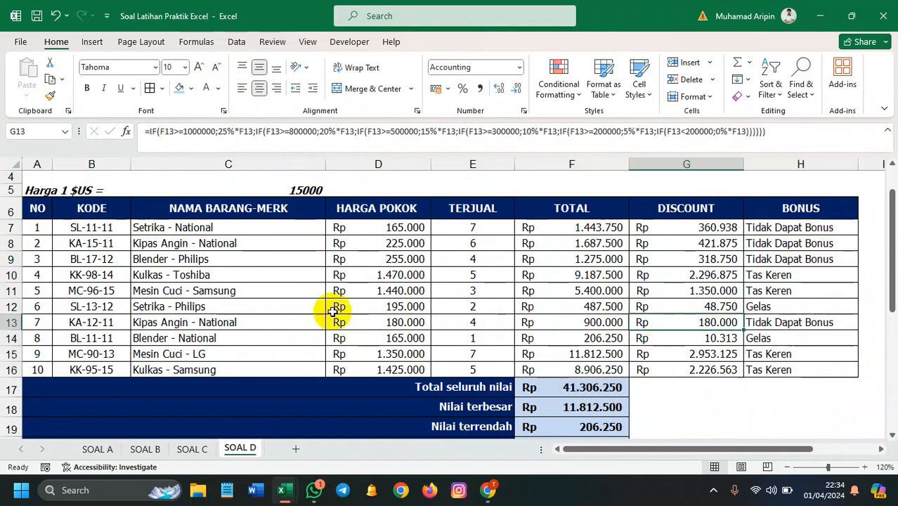
- Narrow column C so it fits the item names more closely
drag(324, 164, 306, 165)
scroll(302, 168, down, 4)
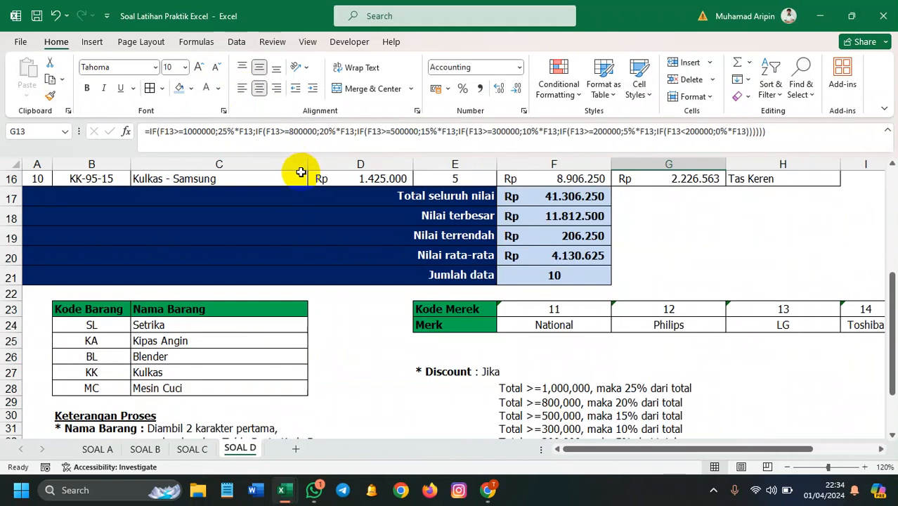
scroll(301, 172, up, 4)
drag(307, 158, 294, 162)
- Format the dollar price in C5 as Accounting with the Rp symbol
click(255, 187)
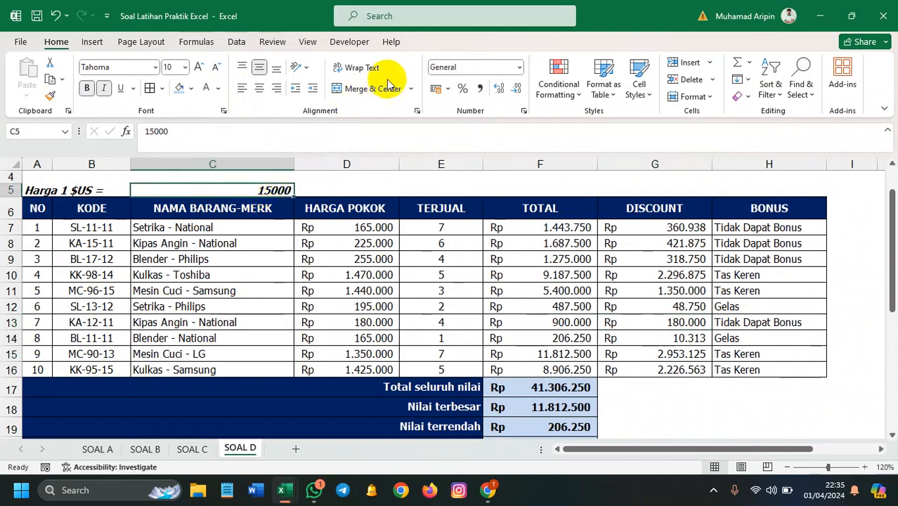
click(518, 67)
click(499, 192)
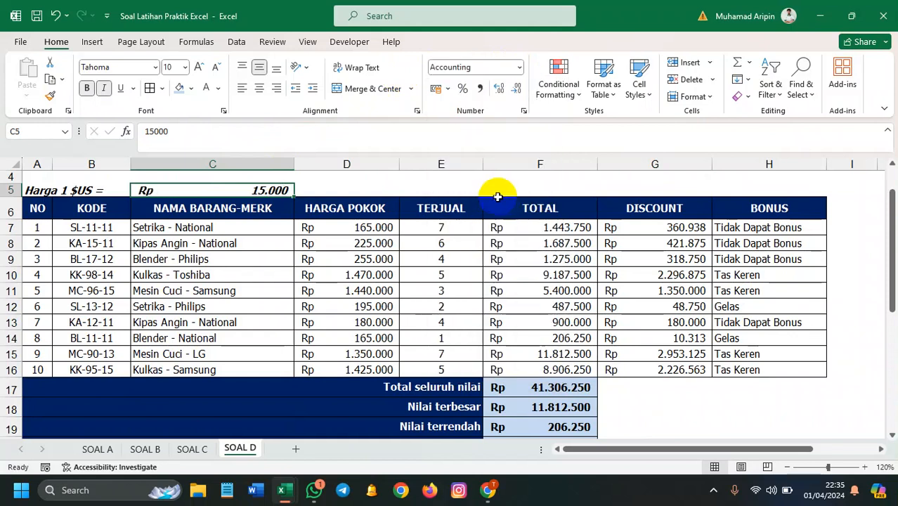
click(293, 167)
- Set the font size of the TOKO ILMU SOSIAL heading in row 2 to 14
scroll(116, 200, down, 5)
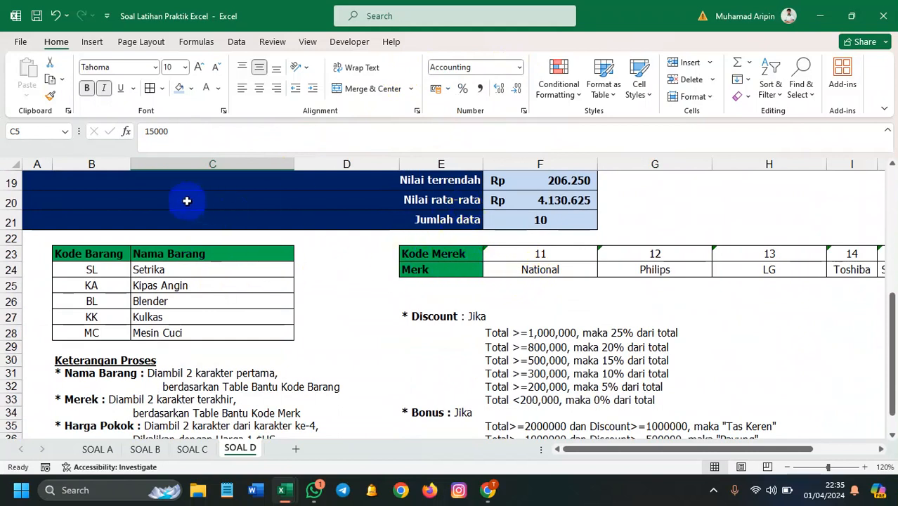
scroll(184, 311, down, 2)
scroll(184, 310, up, 8)
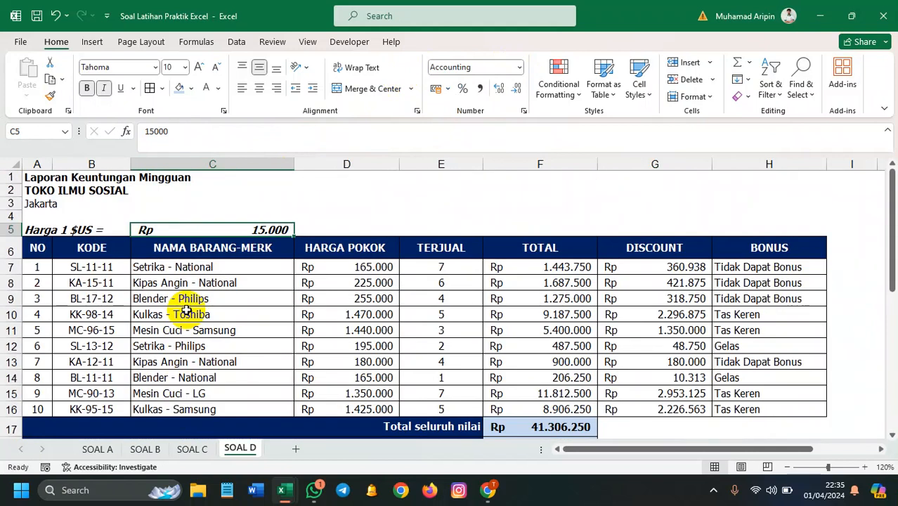
drag(53, 195, 89, 193)
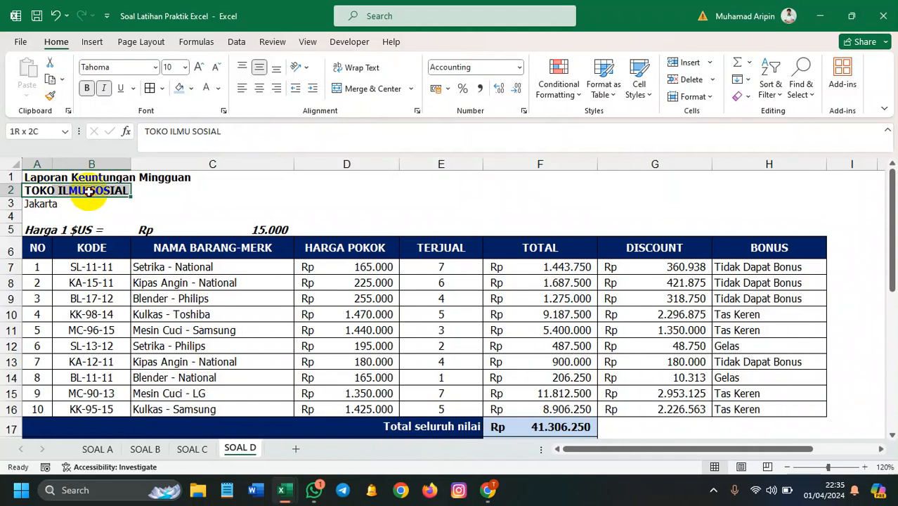
click(185, 67)
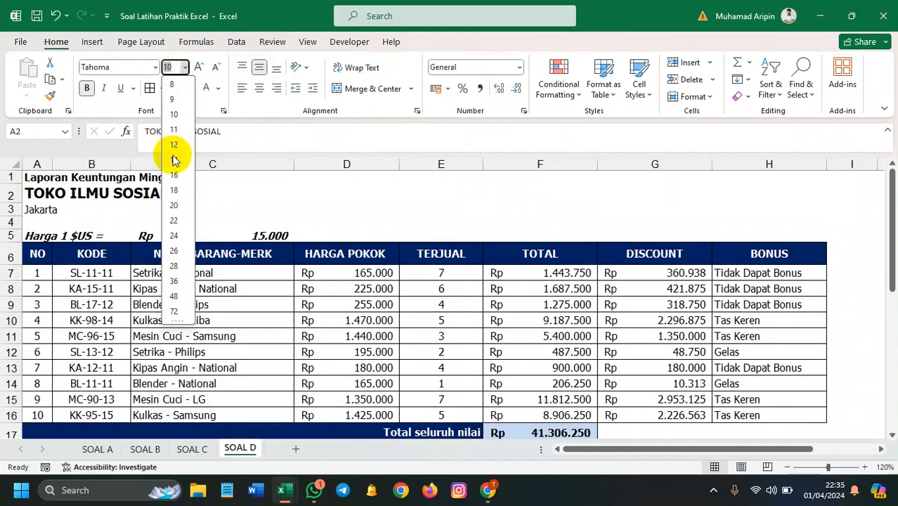
click(174, 160)
click(35, 177)
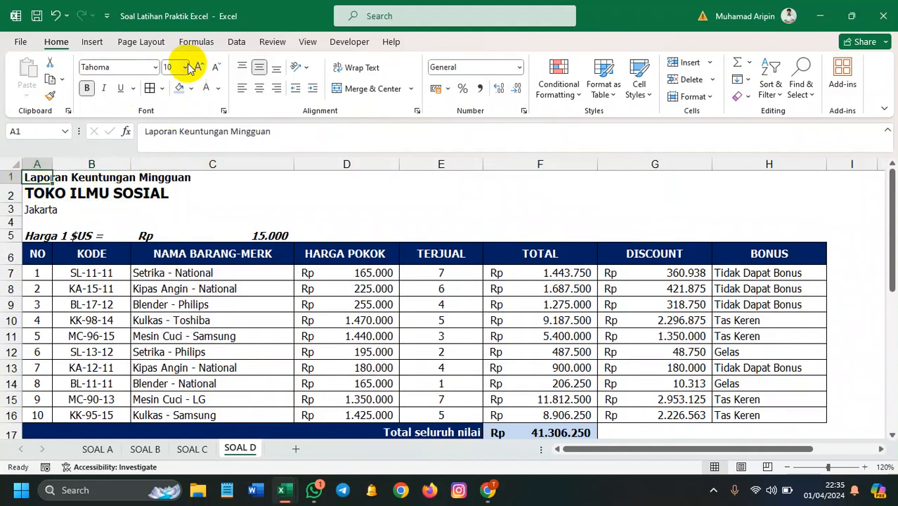
- Set the font size of the Laporan Keuntungan Mingguan heading in row 1 to 14
click(185, 67)
click(176, 153)
click(109, 207)
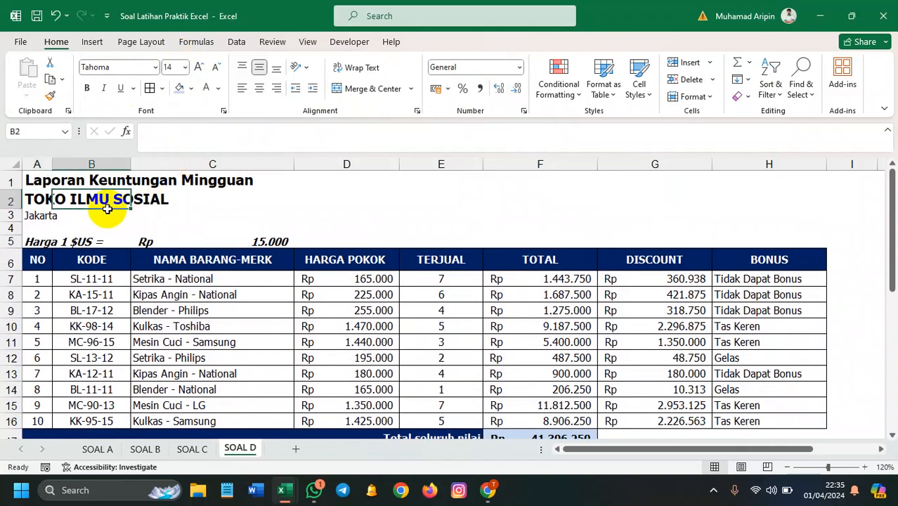
click(63, 218)
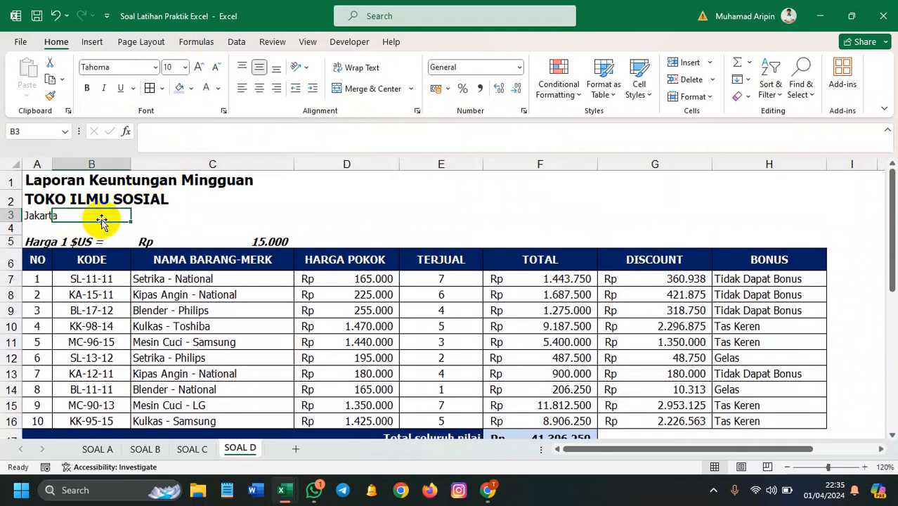
- Review the whole sheet's formatting from the report headings down to the reference tables and notes
scroll(140, 220, down, 2)
scroll(153, 221, up, 2)
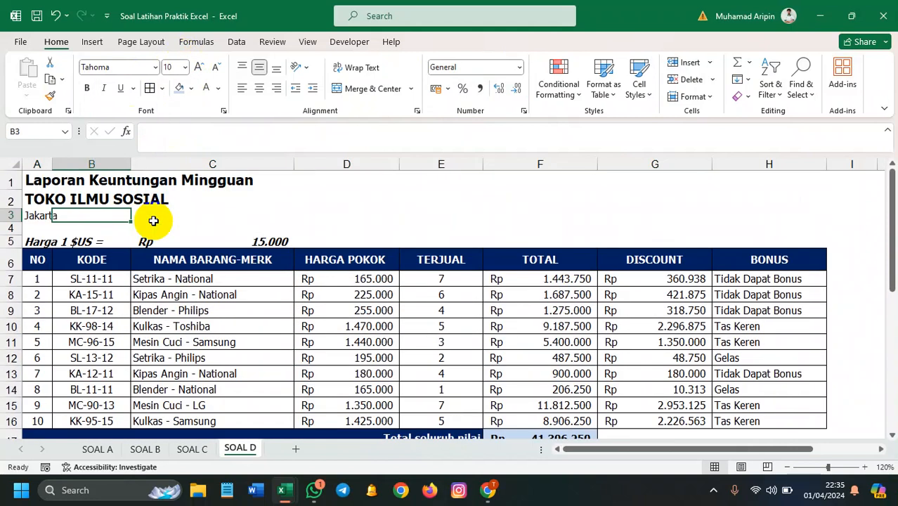
scroll(144, 214, down, 4)
scroll(149, 214, up, 2)
scroll(148, 215, down, 3)
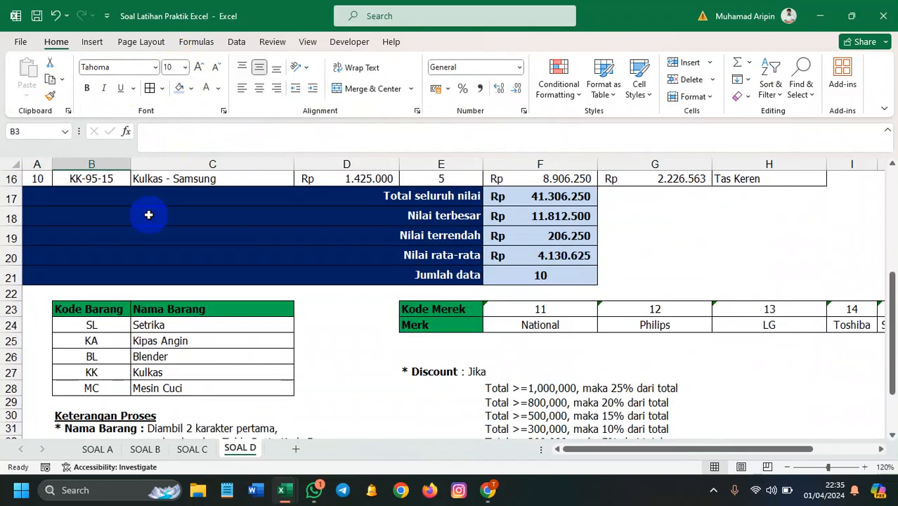
scroll(149, 215, up, 5)
key(ctrl+a)
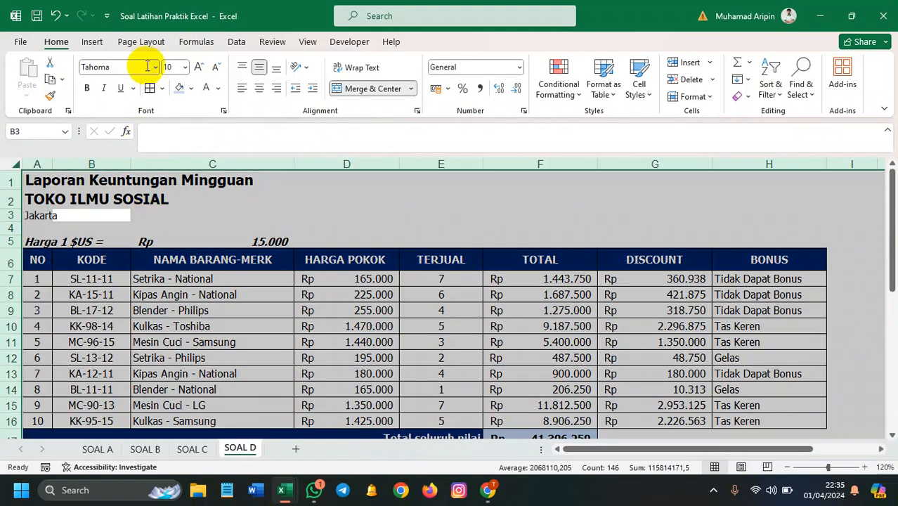
click(170, 199)
- Capitalize the second word of the labels in A21 and A20 as Jumlah Data and Nilai Rata-rata
scroll(231, 281, down, 4)
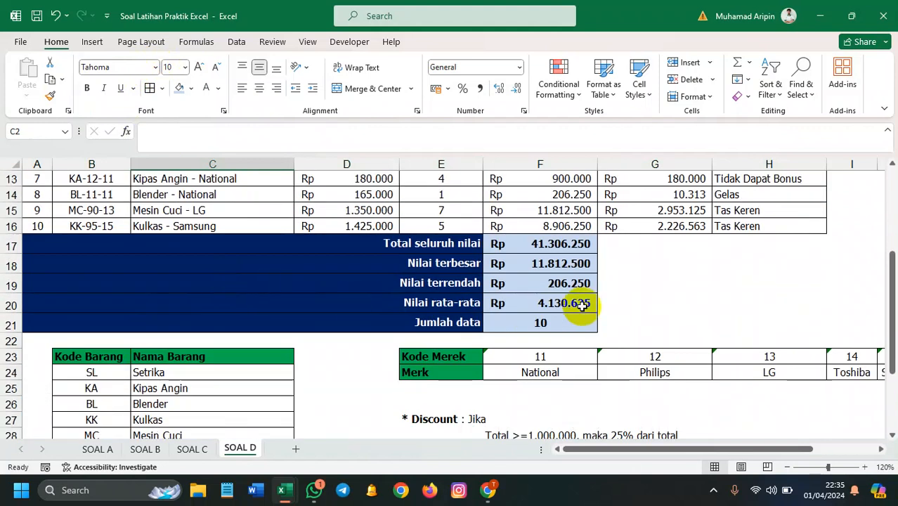
double_click(469, 323)
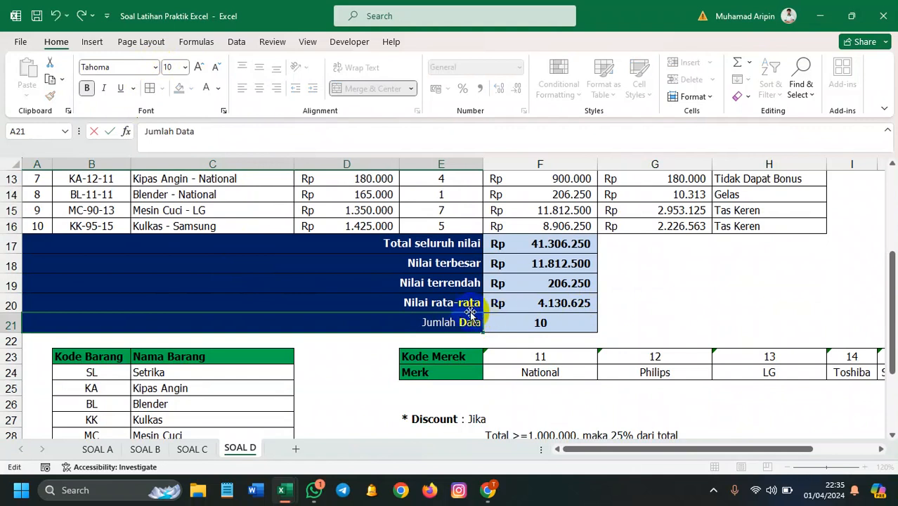
click(478, 303)
double_click(421, 306)
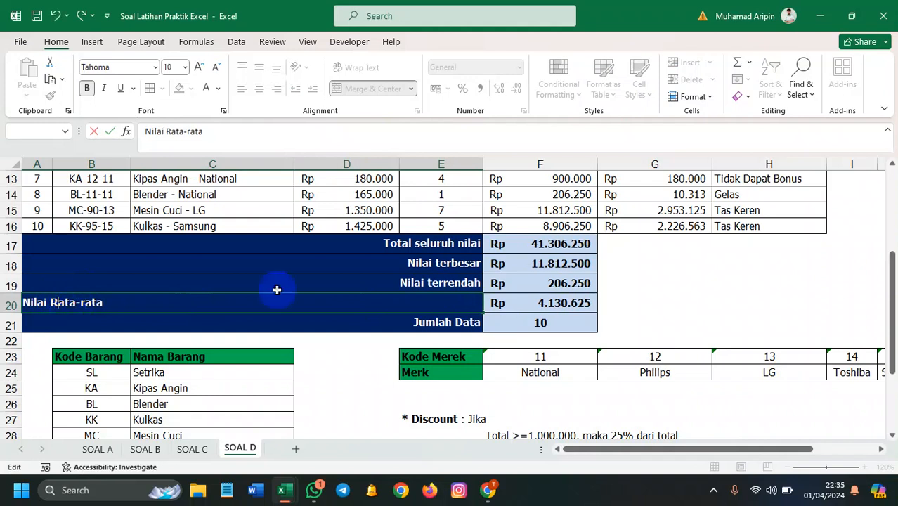
- Change the labels in A19 and A18 to Nilai Terrendah and Nilai Terbesar with capitalized second words
double_click(415, 281)
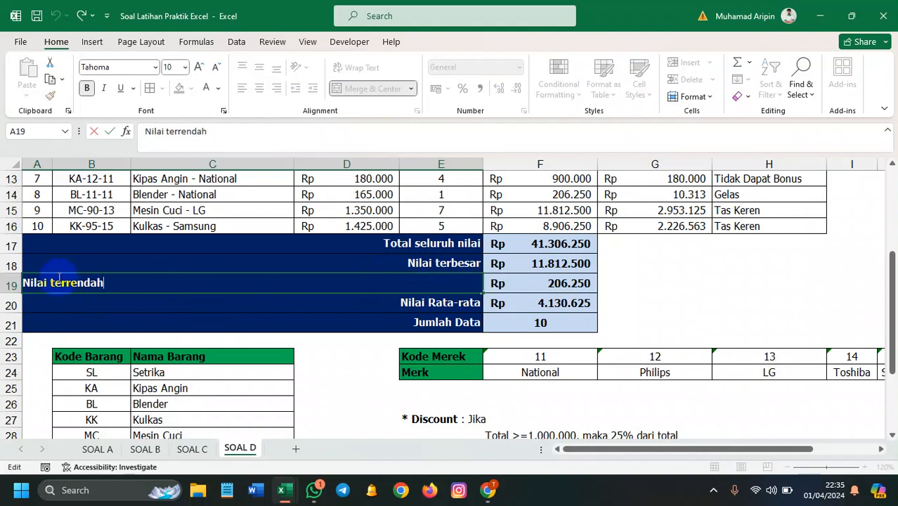
key(BackSpace)
text(T)
click(386, 268)
double_click(391, 263)
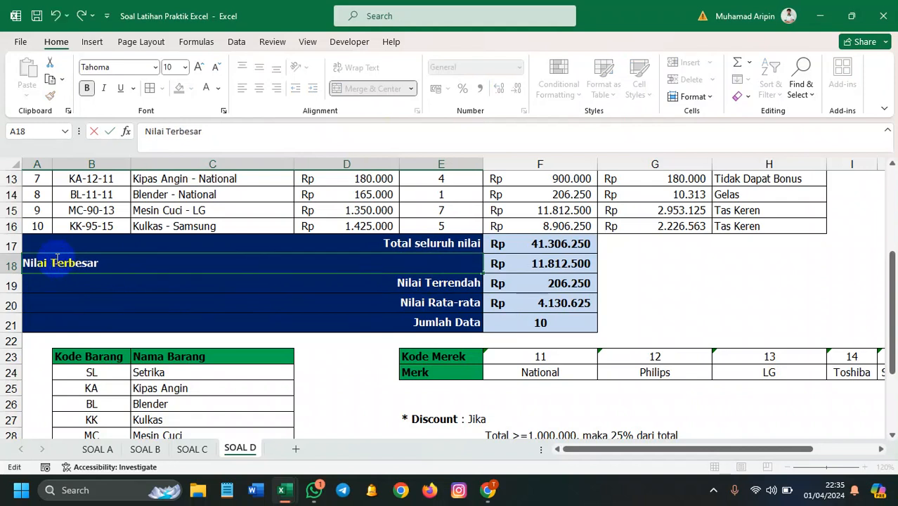
- Correct the capitalization of the label in A17 to Total Seluruh Nilai
double_click(139, 244)
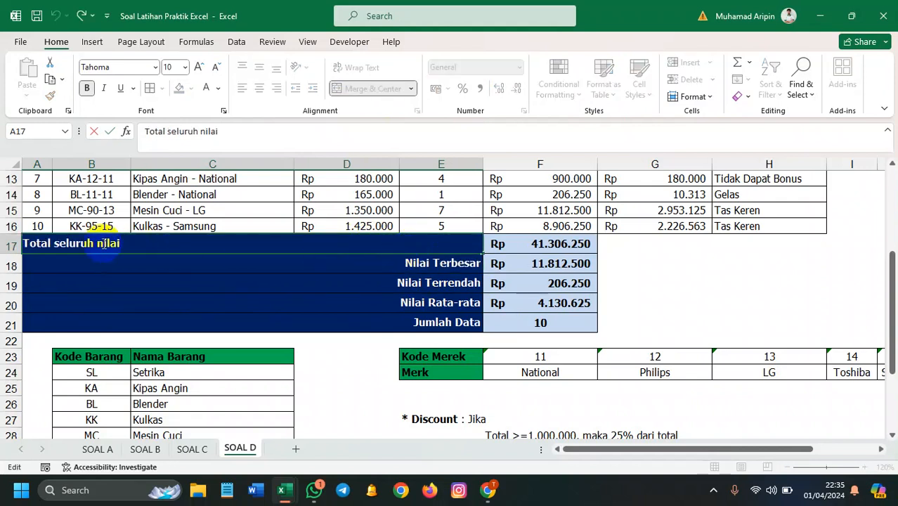
key(BackSpace)
text(S)
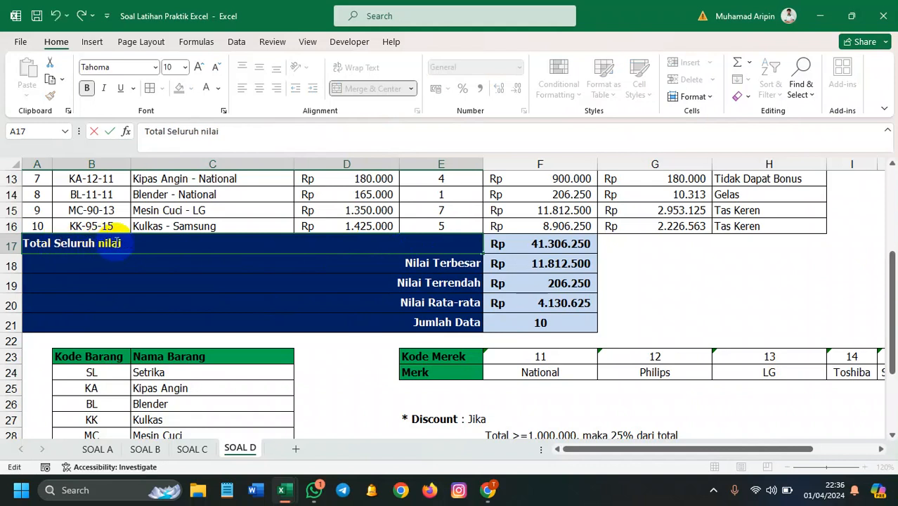
click(161, 314)
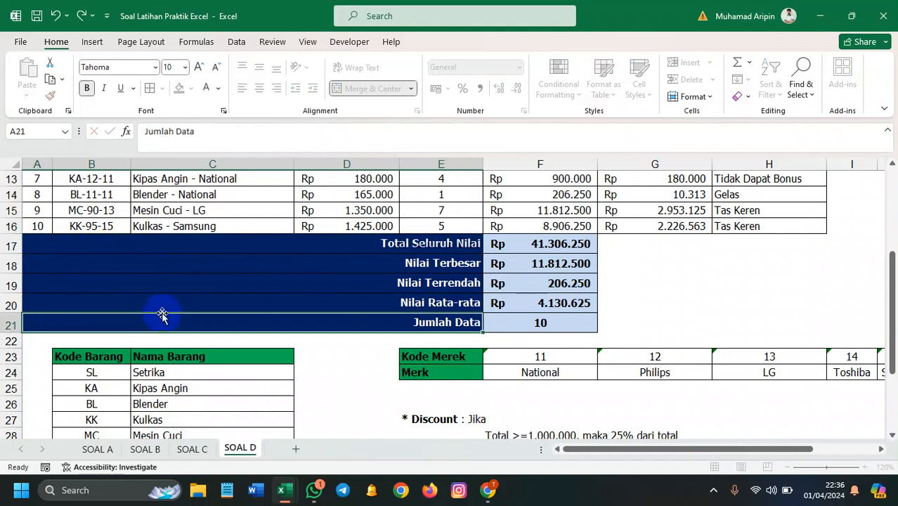
- Reduce the height of summary rows 17 to 21 slightly and uniformly
scroll(651, 295, up, 2)
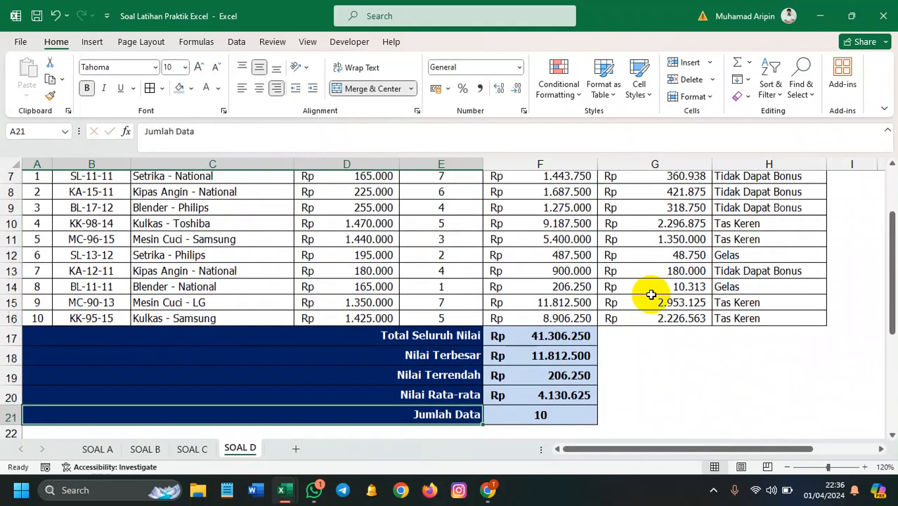
scroll(619, 323, up, 2)
scroll(602, 332, down, 3)
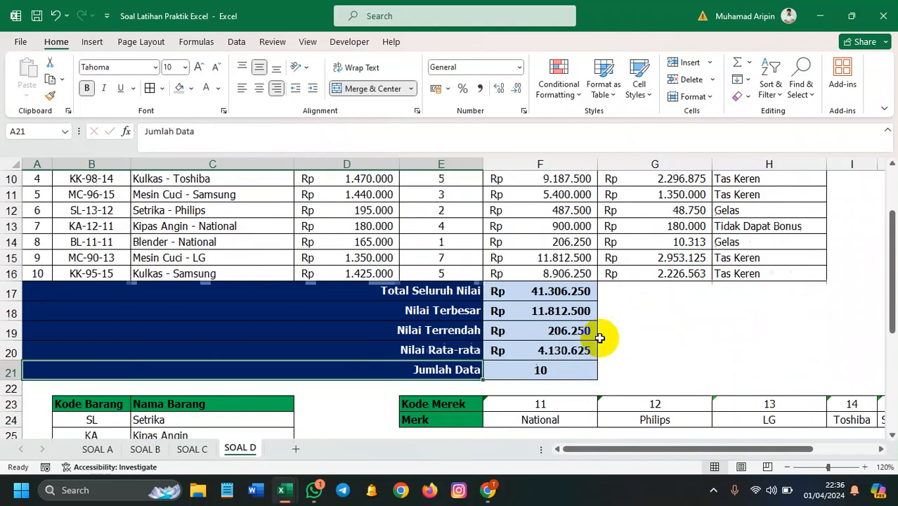
drag(7, 292, 7, 369)
drag(9, 319, 10, 314)
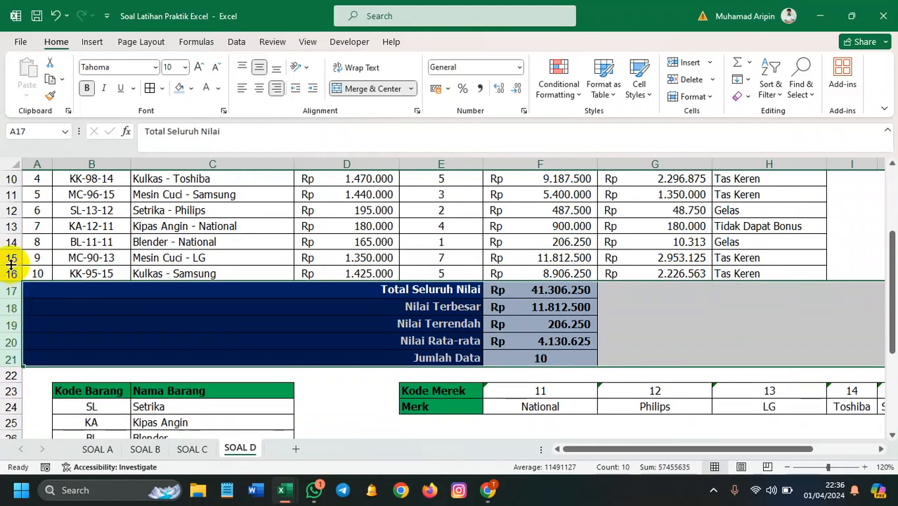
drag(11, 291, 7, 358)
drag(7, 317, 9, 314)
click(650, 337)
- Make the Kode Merek and Merk header text in E23:E24 white
scroll(652, 332, down, 1)
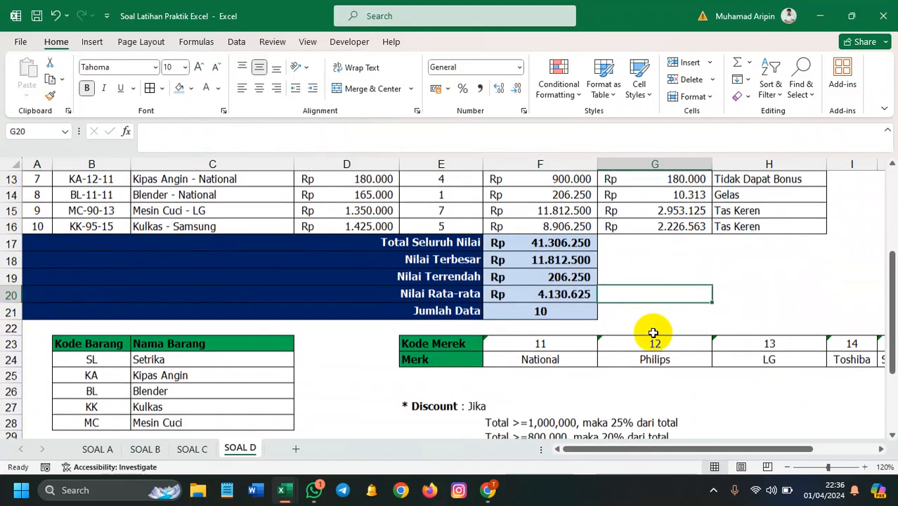
drag(455, 345, 449, 356)
click(204, 88)
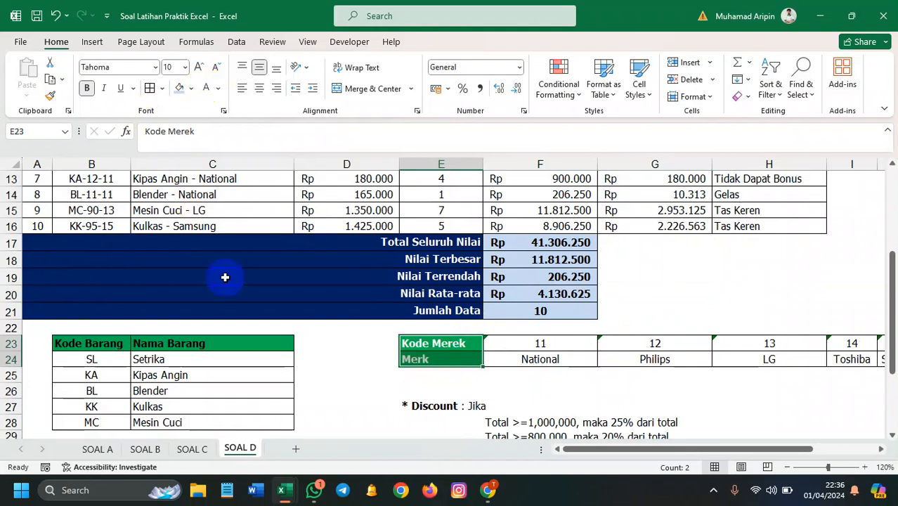
- Center the Kode Barang and Nama Barang headers in white text and increase the height of row 23 slightly
drag(116, 345, 156, 345)
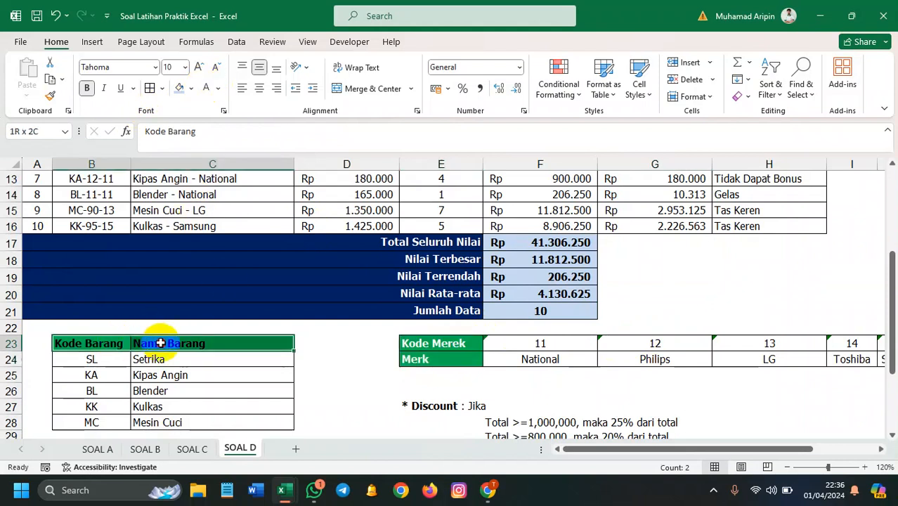
click(258, 87)
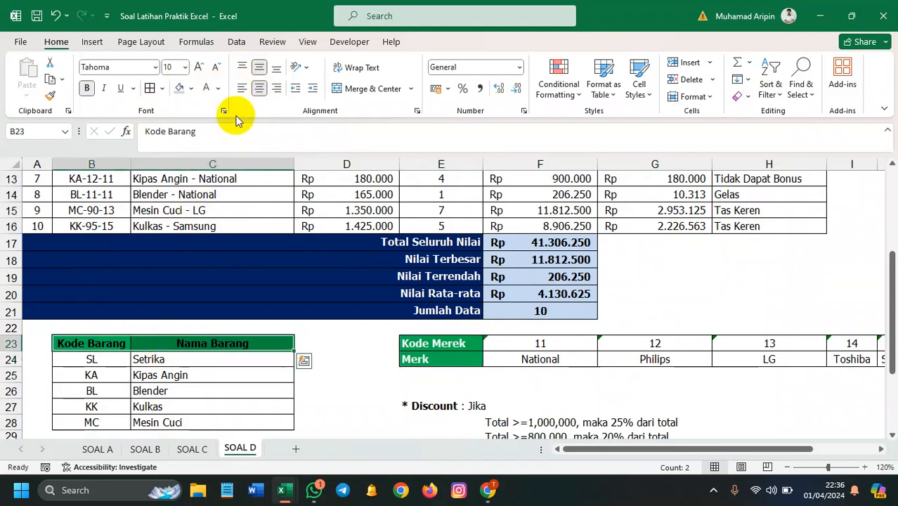
click(205, 87)
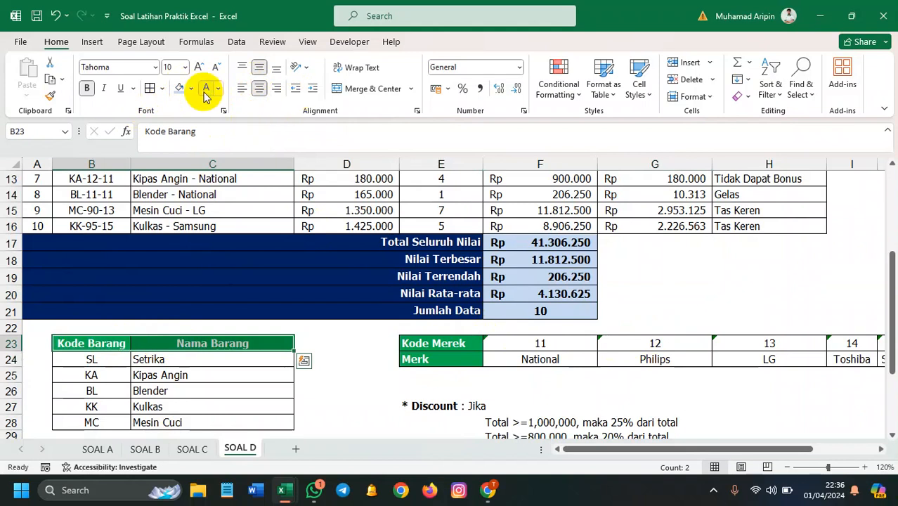
click(325, 357)
drag(10, 351, 10, 353)
click(338, 405)
- Check the print preview of the SOAL D sheet and widen column H slightly
scroll(338, 394, up, 4)
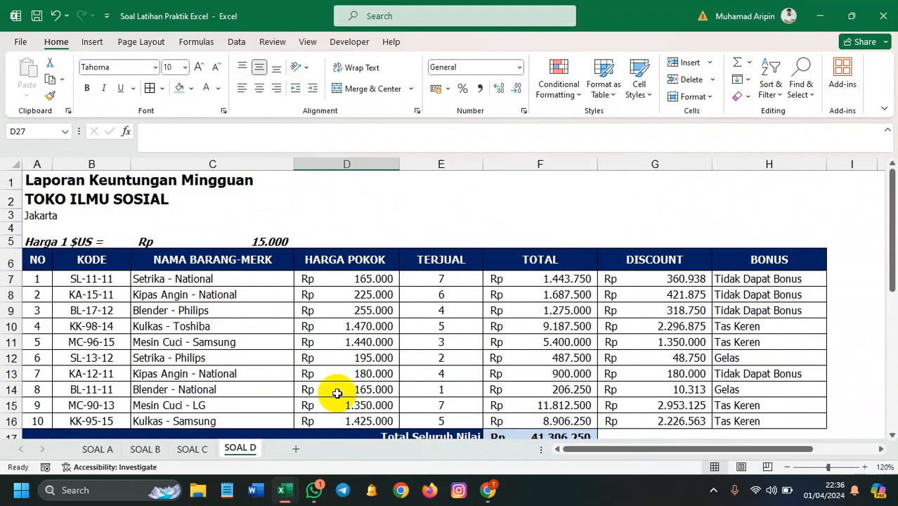
key(ctrl+p)
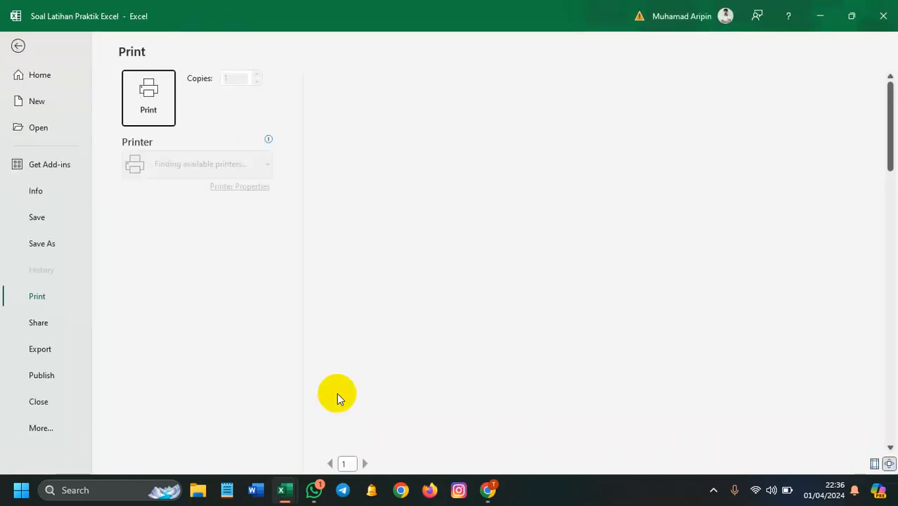
key(Escape)
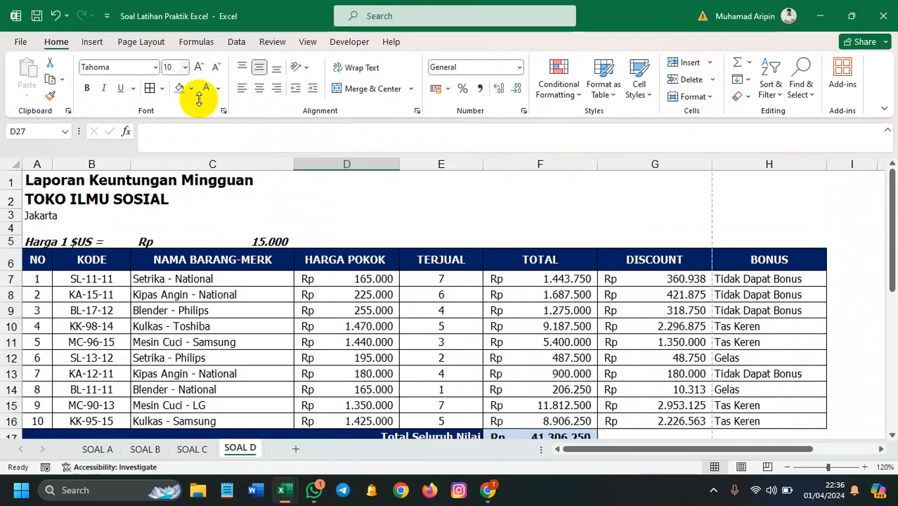
drag(826, 163, 836, 162)
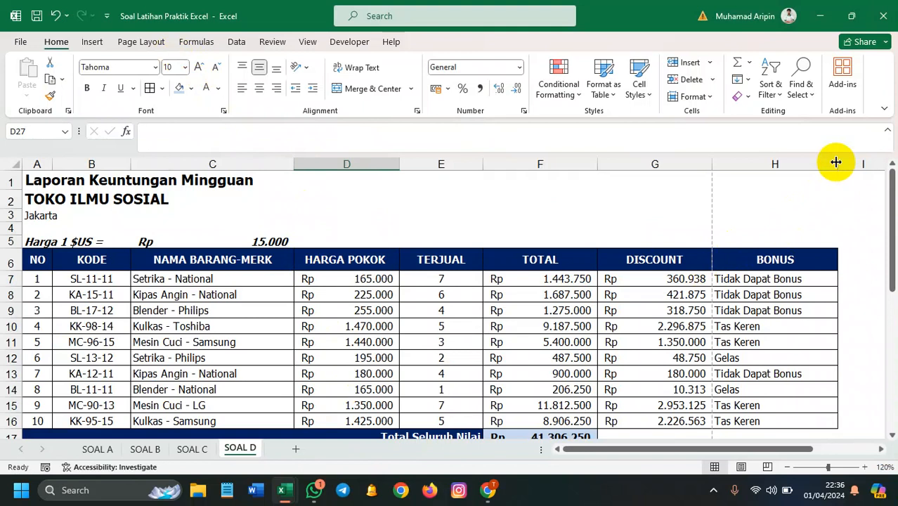
- Open the page setup through the custom margins and choose A4 as the paper size
click(143, 43)
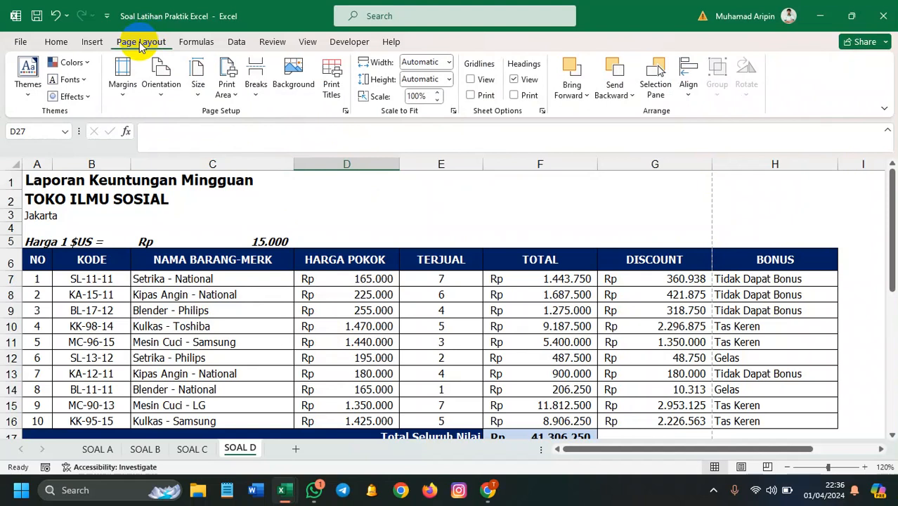
click(127, 95)
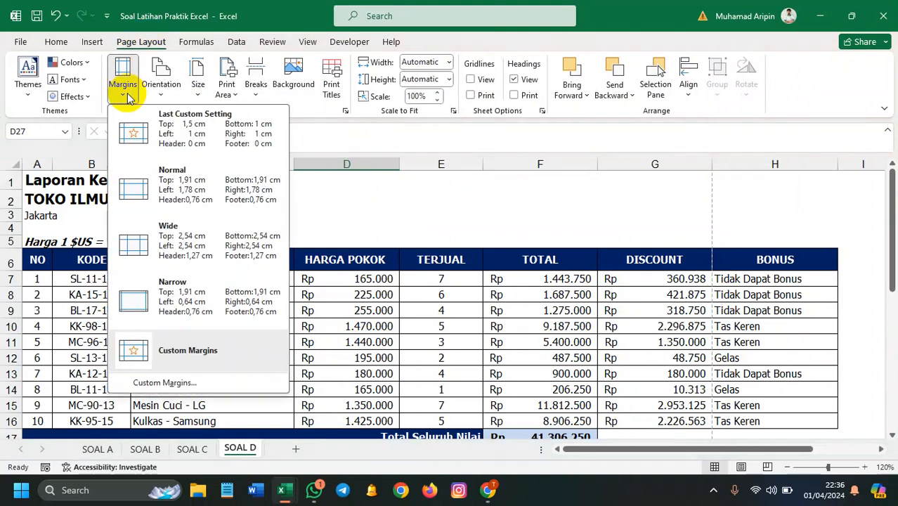
click(159, 383)
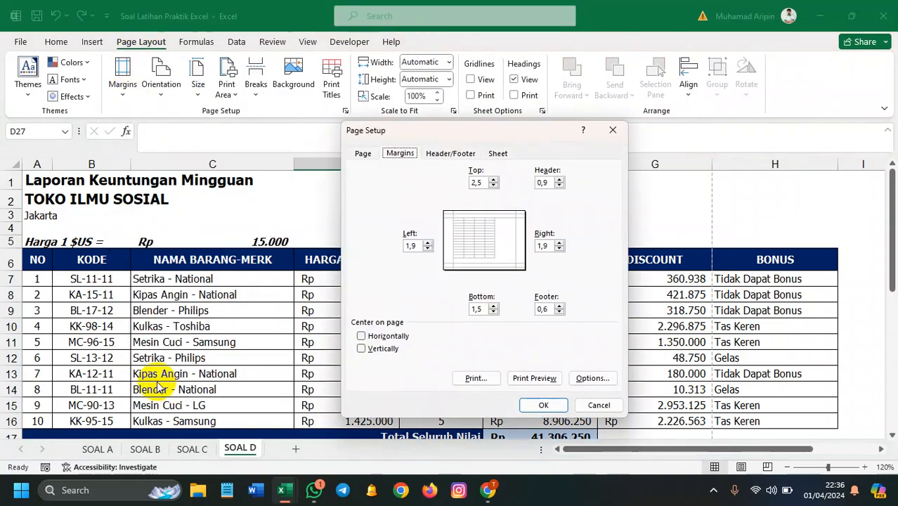
click(364, 154)
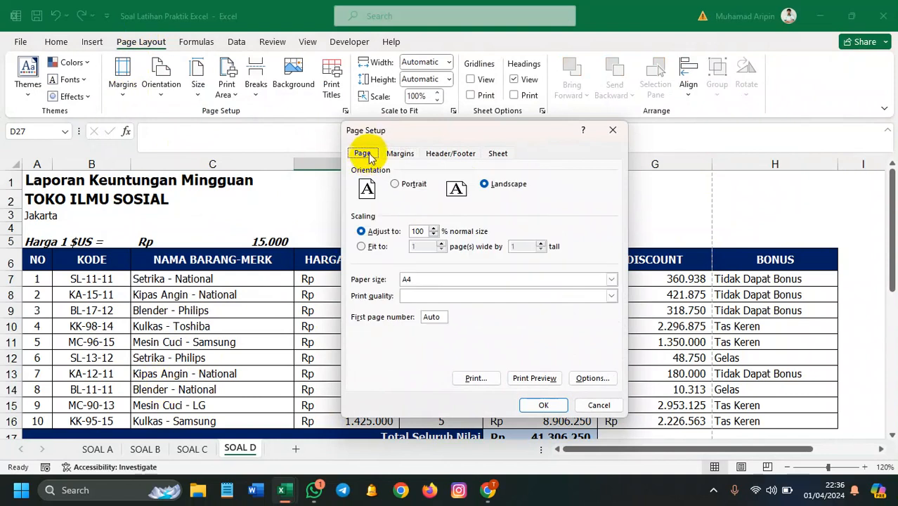
click(451, 282)
click(443, 321)
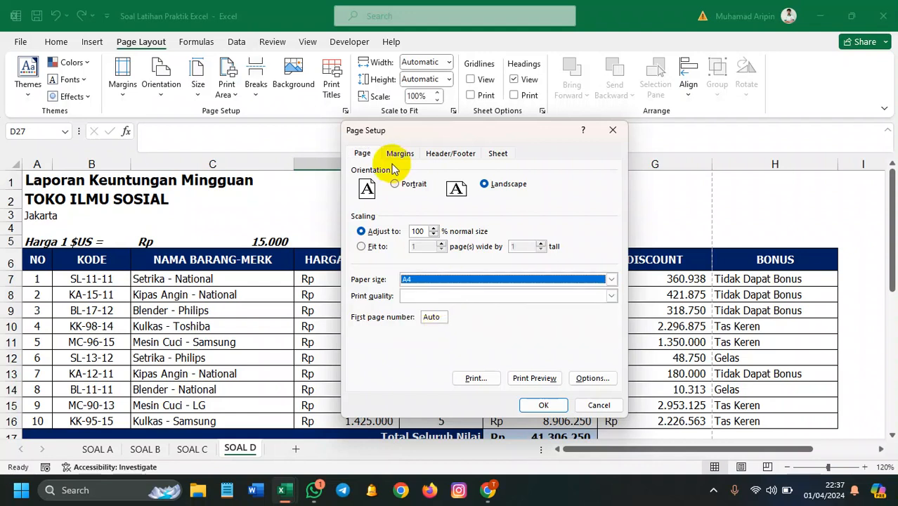
- Set the page's top margin to 2 cm and the left and right margins to 1 cm
click(398, 153)
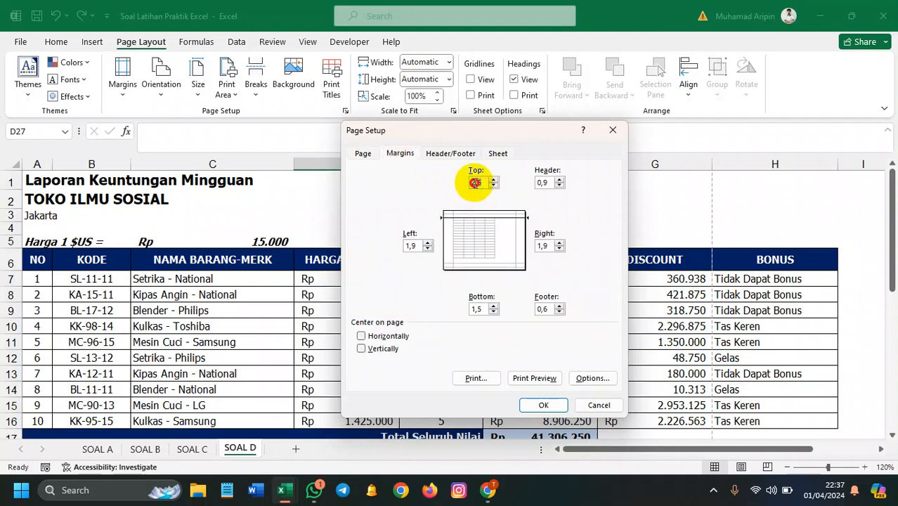
drag(459, 183, 491, 186)
text(1)
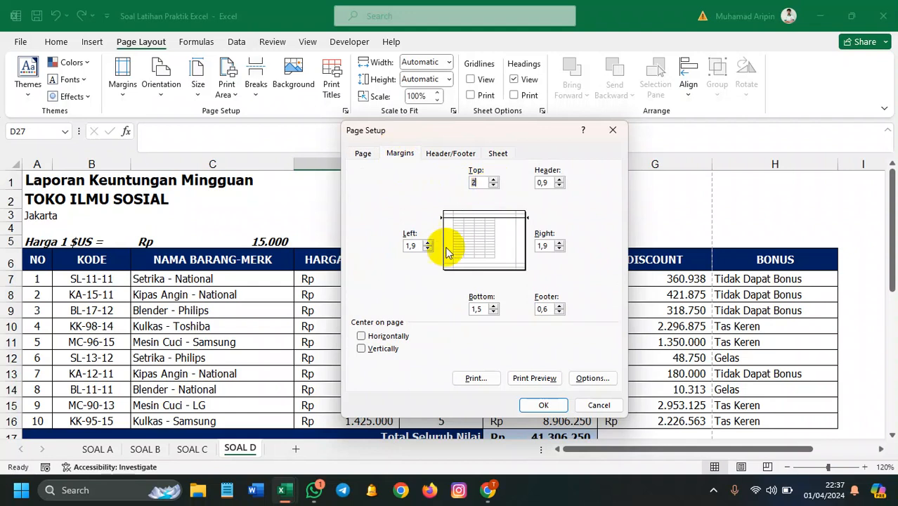
drag(419, 244, 385, 246)
text(1)
drag(538, 245, 560, 245)
text(1)
- Set the header and footer margins to 0 cm
drag(553, 182, 537, 183)
text(0)
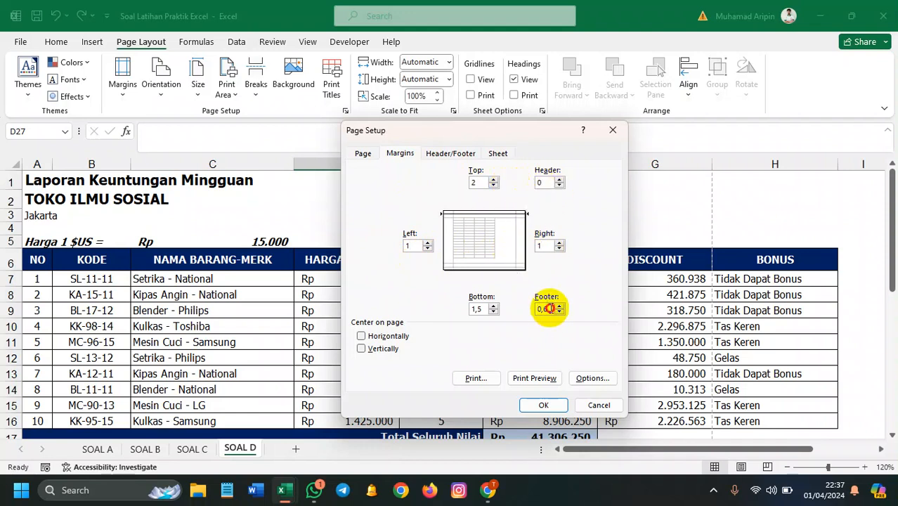
drag(550, 308, 506, 307)
text(0)
click(547, 309)
- Set the bottom margin to 1 cm and center the content horizontally on the page
drag(487, 309, 461, 309)
text(1)
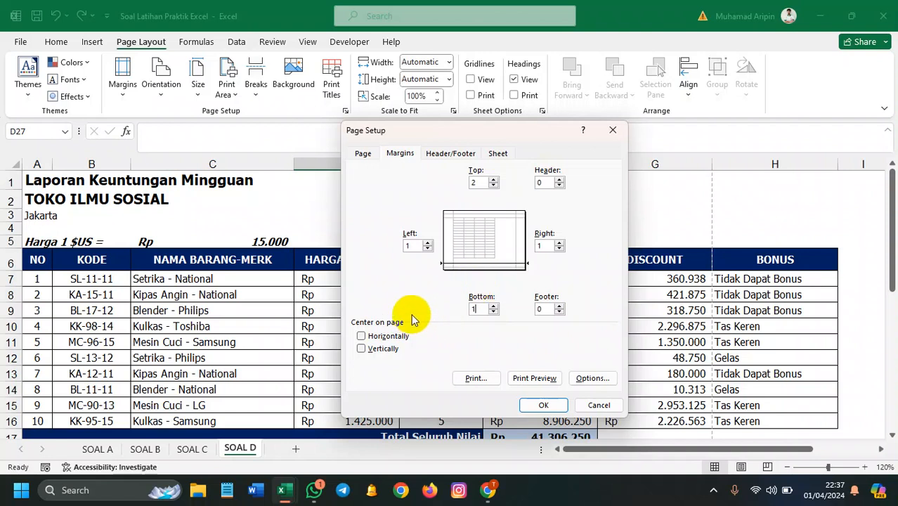
click(361, 336)
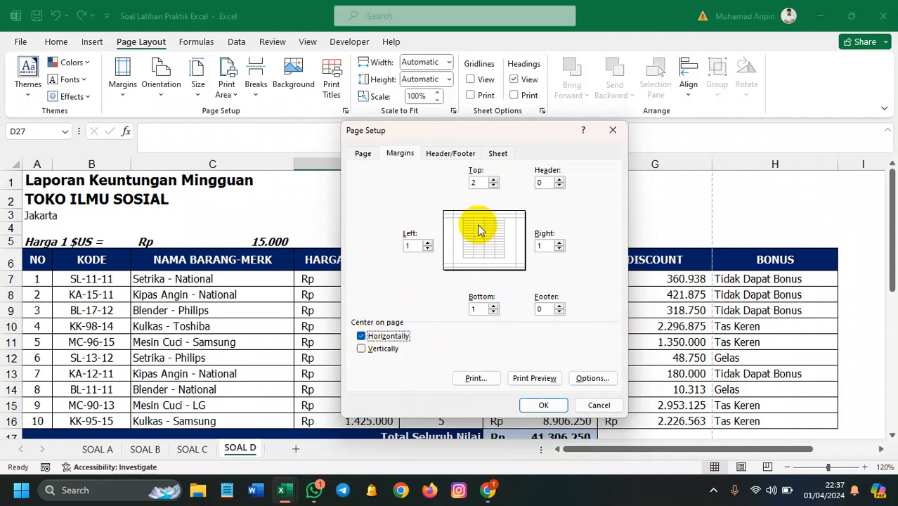
- Toggle the horizontal page centering, leave it enabled, and apply the page setup
click(361, 336)
click(361, 337)
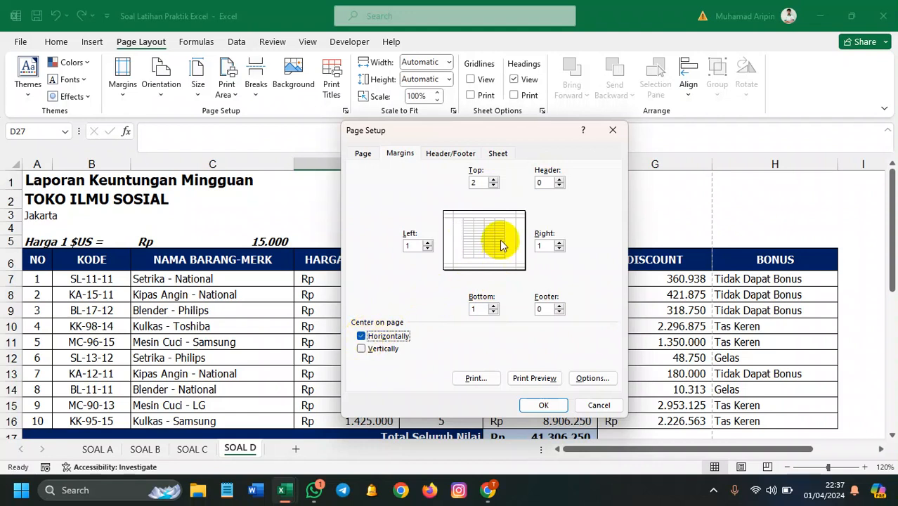
click(361, 337)
click(361, 337)
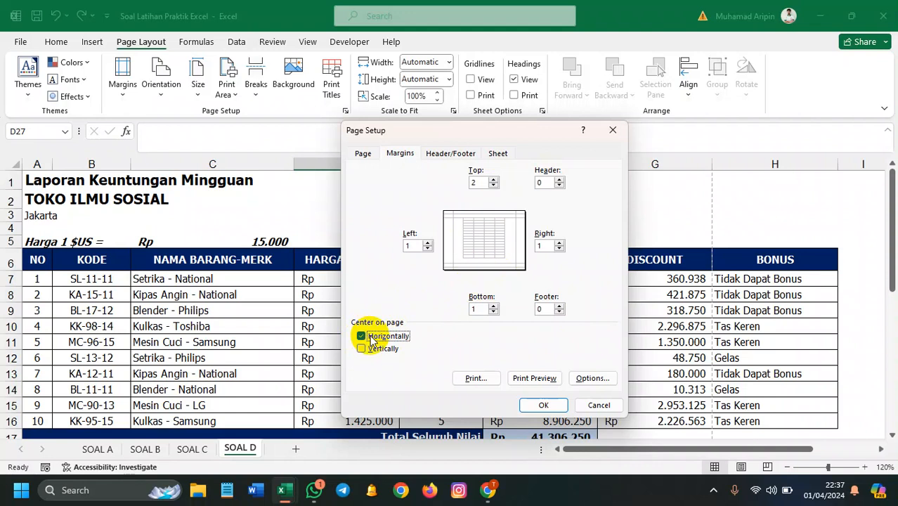
click(539, 405)
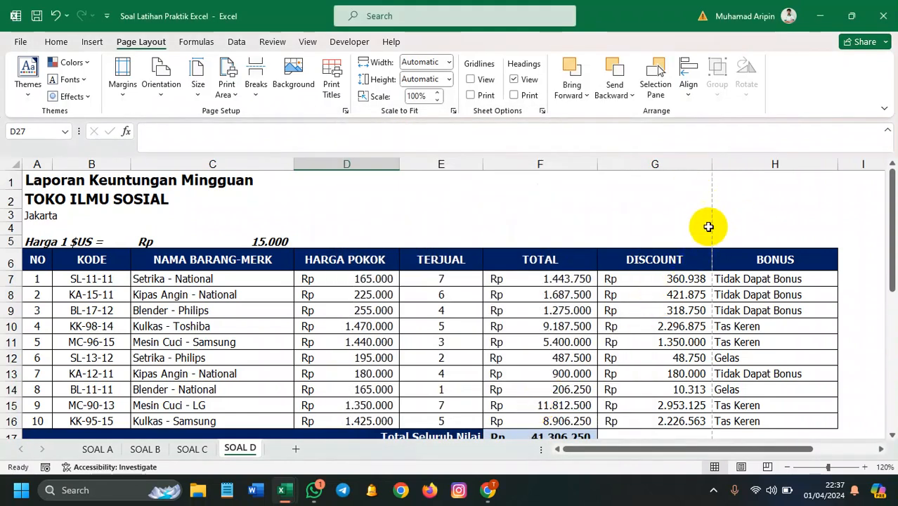
- Reduce the sheet's print scale to 95% so the BONUS column fits on the page
scroll(705, 232, down, 1)
scroll(702, 234, up, 1)
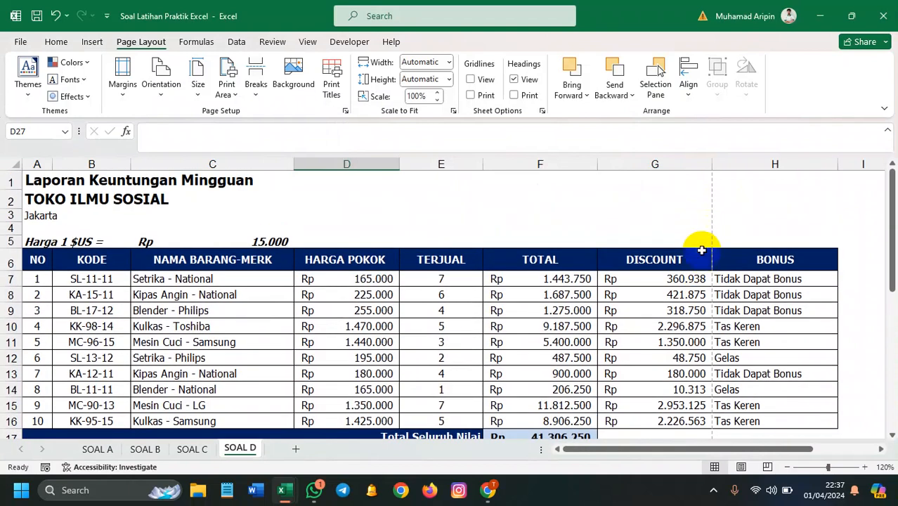
scroll(707, 247, down, 1)
scroll(788, 232, up, 1)
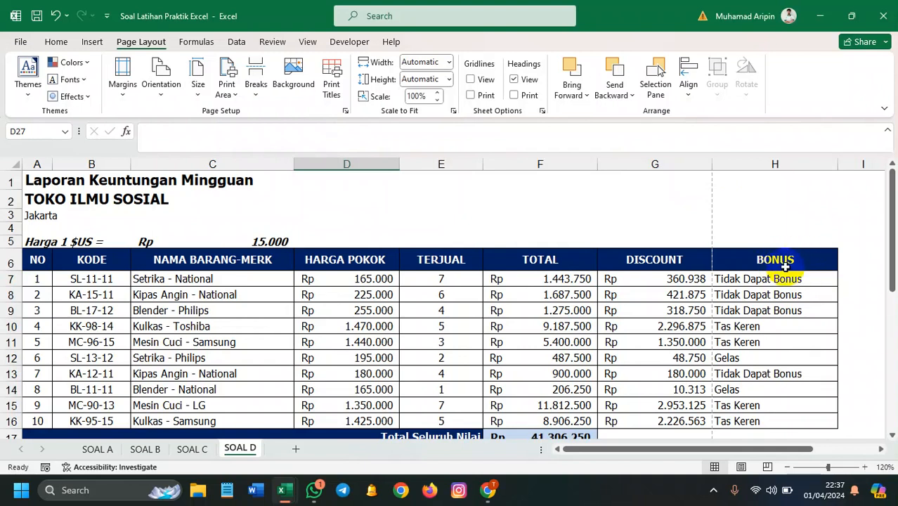
click(436, 100)
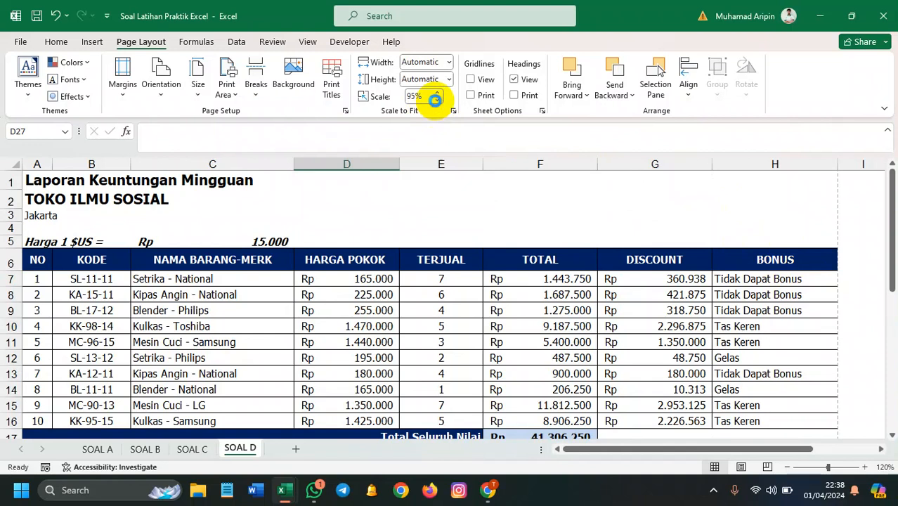
- Preview both printed pages of the report and return to the sheet
key(ctrl+p)
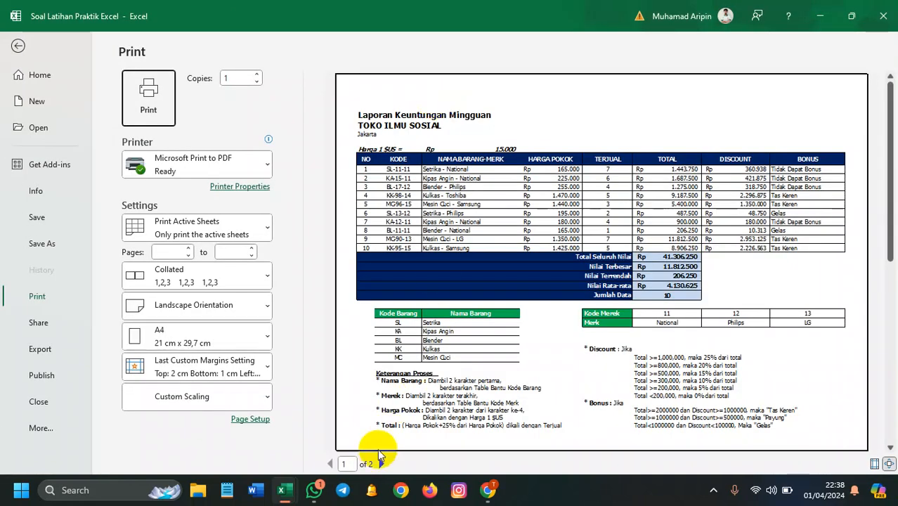
click(381, 463)
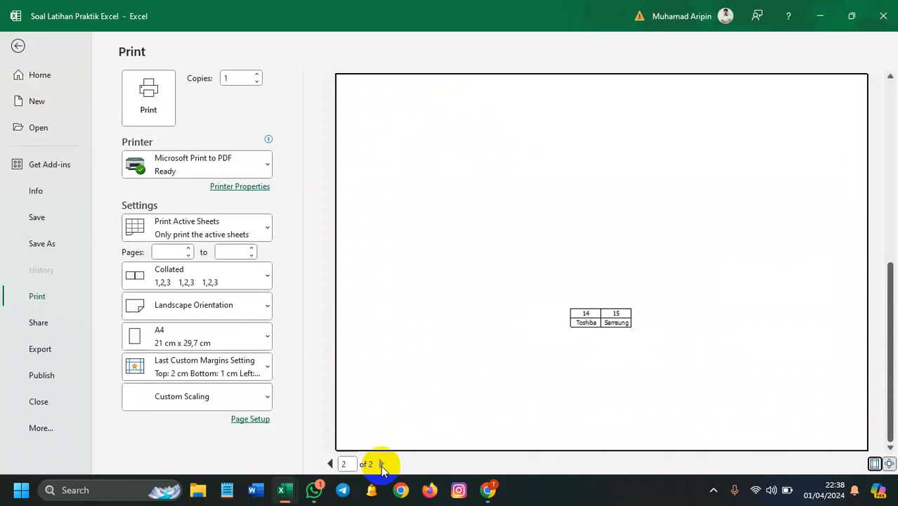
key(Escape)
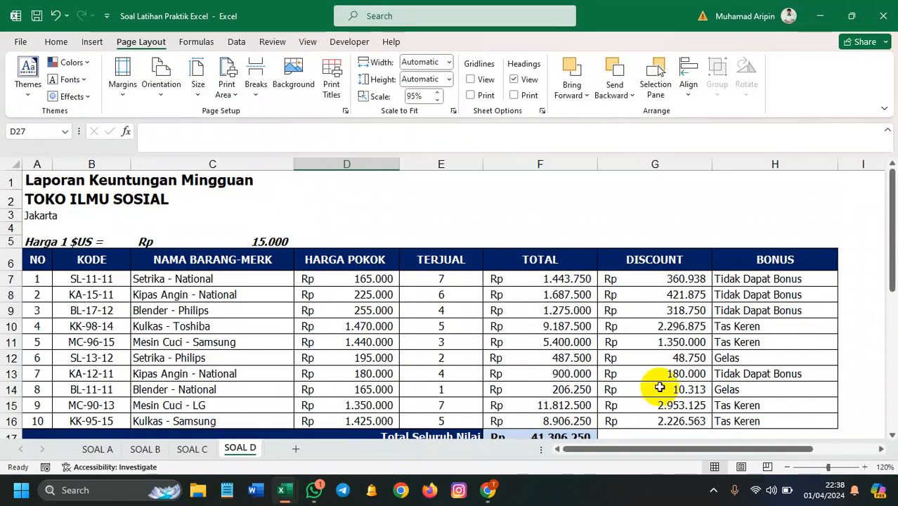
- Widen column I, which holds the Toshiba entry of the Kode Merek table
scroll(653, 379, down, 5)
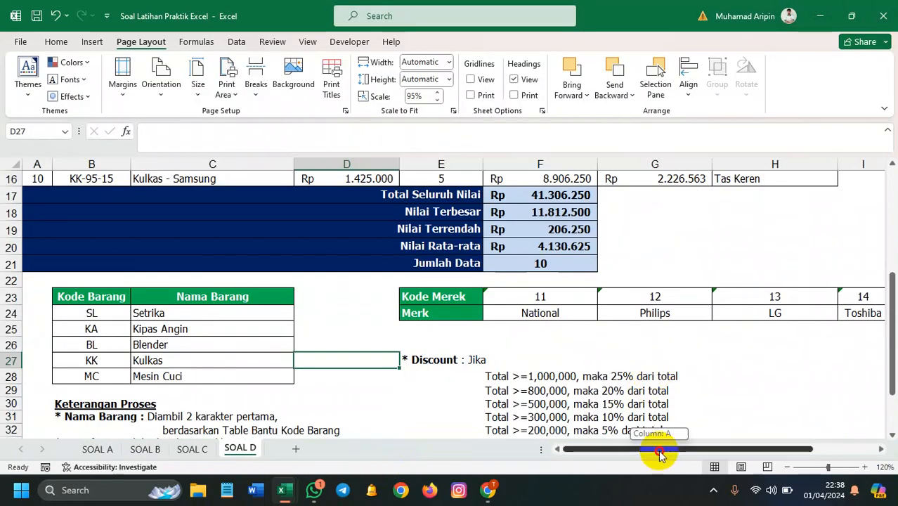
scroll(660, 456, right, 2)
click(758, 164)
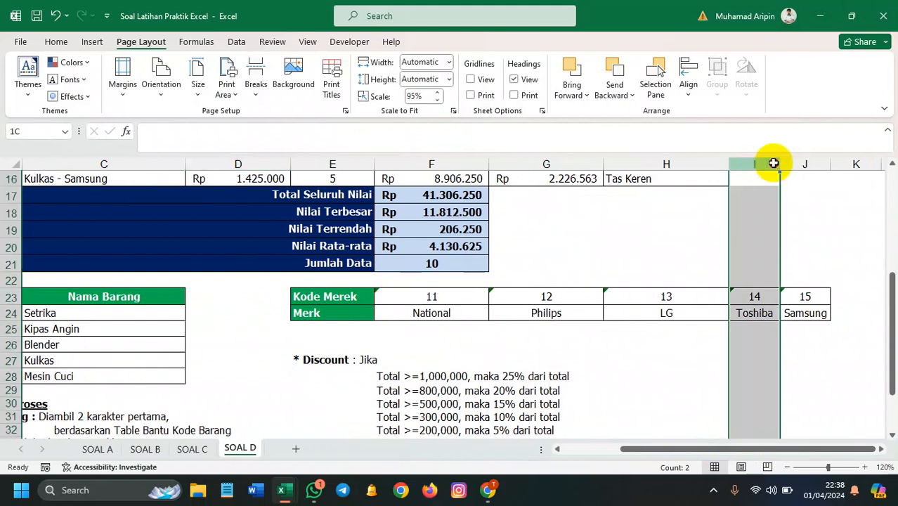
mouse_move(780, 161)
mouse_down()
mouse_move(808, 157)
mouse_move(798, 159)
mouse_up()
click(794, 339)
- Reduce the print scale to 80% so the whole Kode Merek table fits on the page
scroll(773, 316, up, 5)
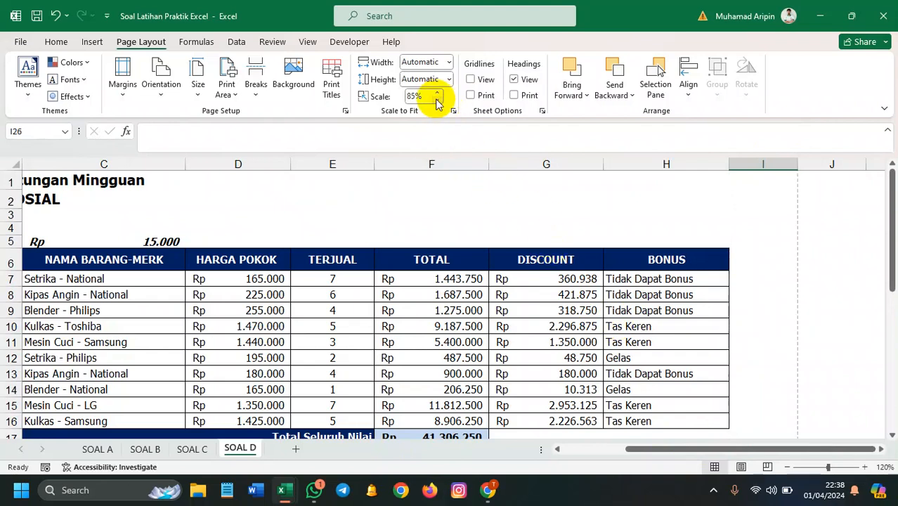
scroll(567, 190, down, 3)
scroll(567, 196, up, 3)
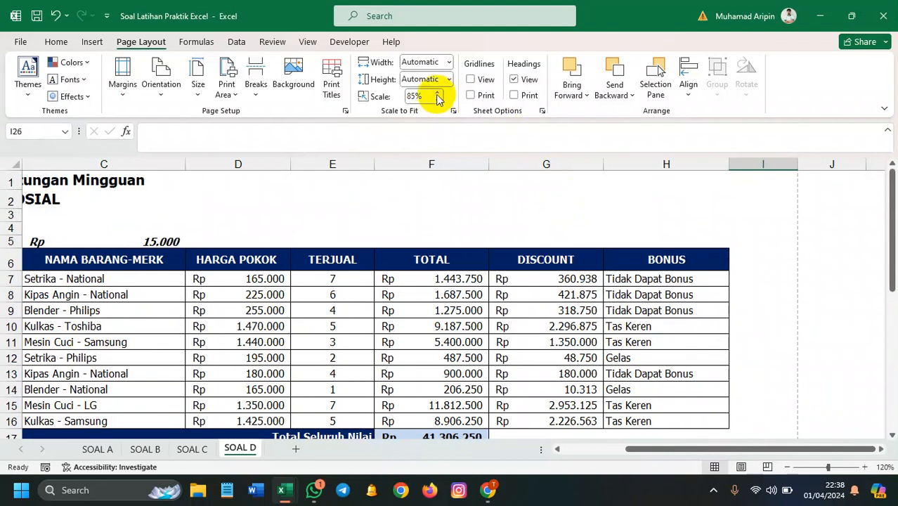
scroll(546, 248, down, 3)
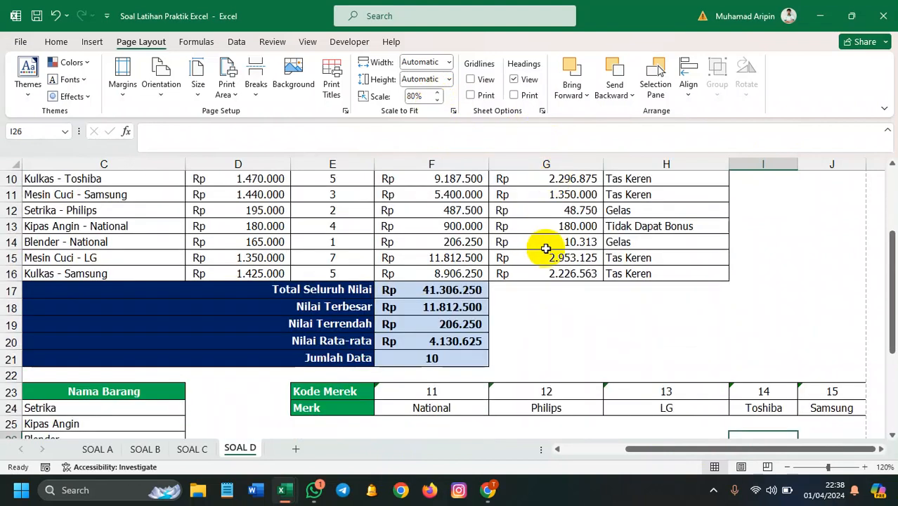
- Open the print preview and select the EPSON L3110 Series printer
key(ctrl+p)
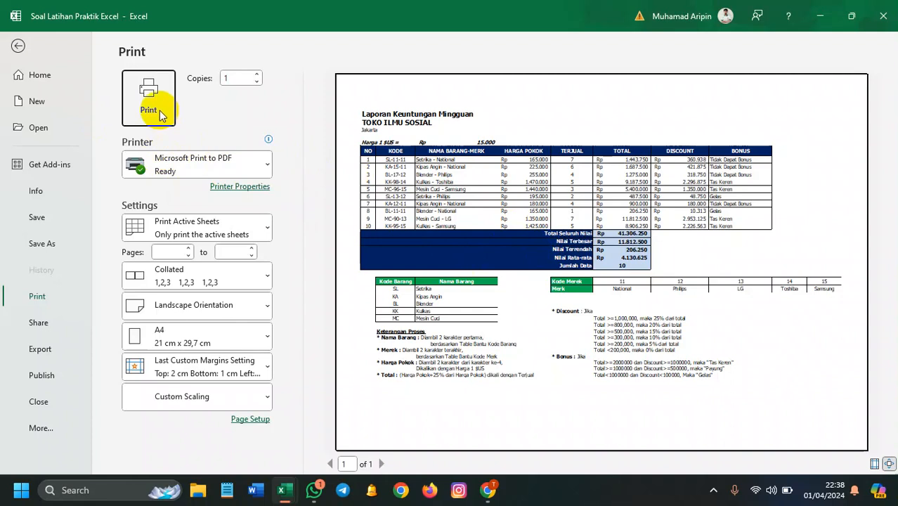
click(218, 169)
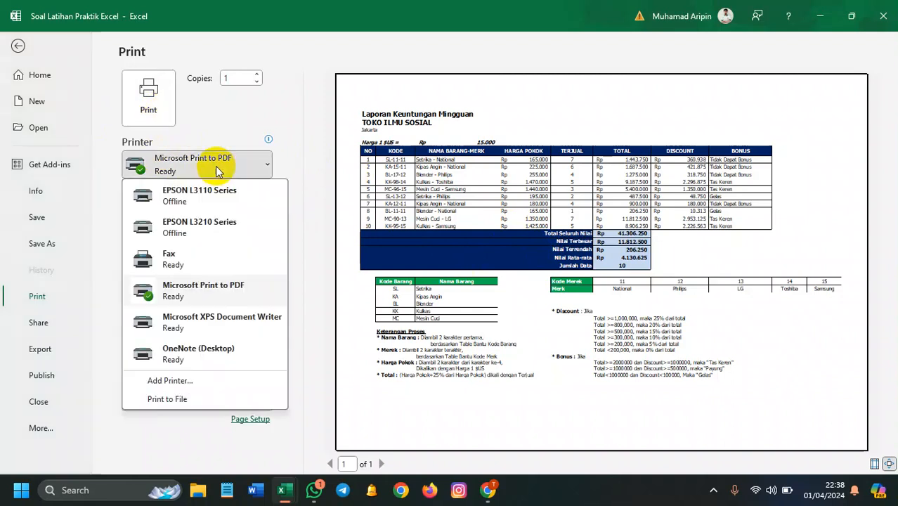
click(234, 199)
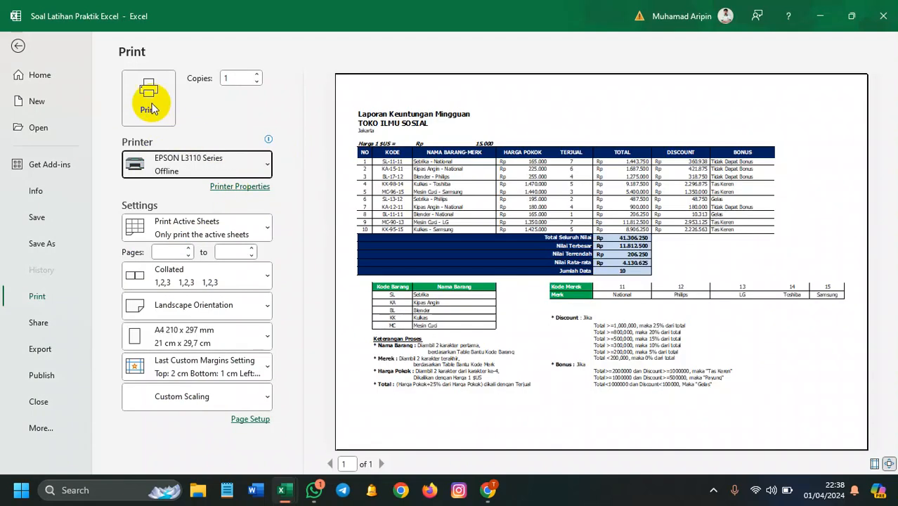
- Switch the printer back to Microsoft Print to PDF, start the print, and cancel saving the output file
click(228, 174)
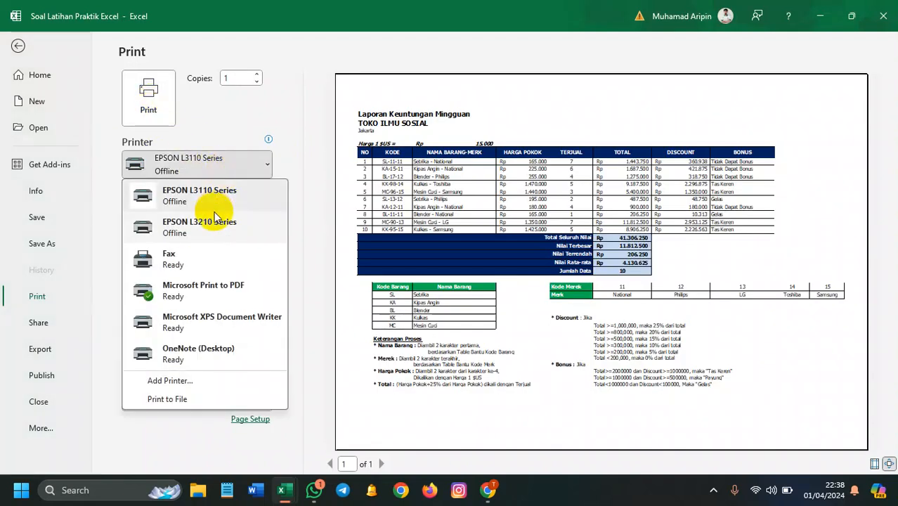
click(208, 289)
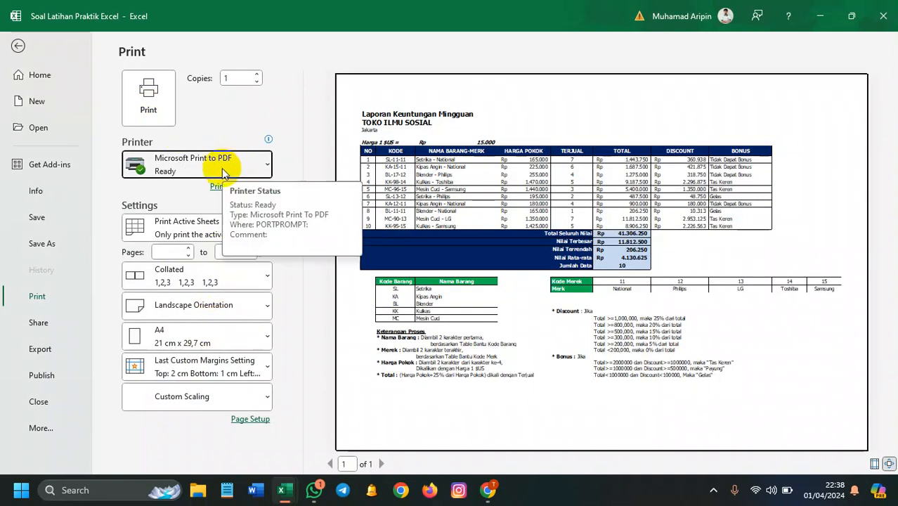
click(150, 95)
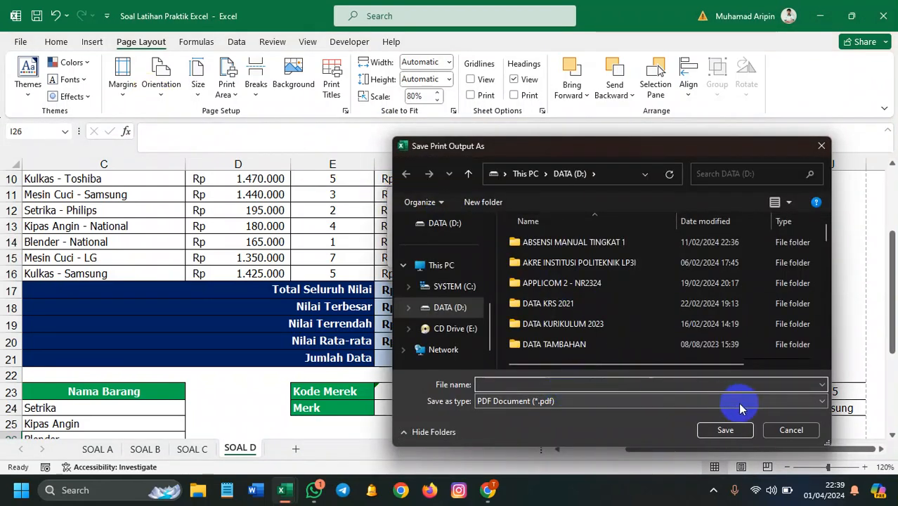
click(776, 429)
- Review the SOAL D report and examine the HARGA POKOK formula in cell D7
click(608, 299)
scroll(608, 298, up, 3)
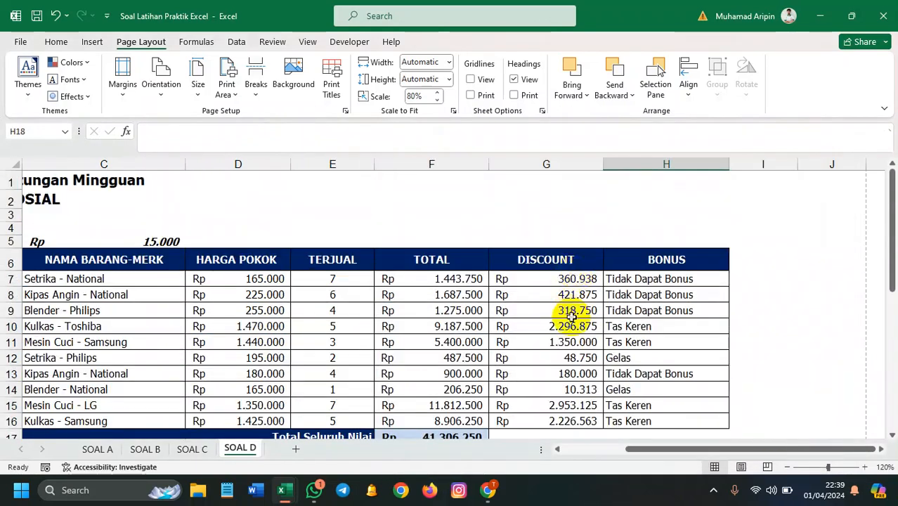
drag(667, 448, 521, 420)
scroll(317, 299, down, 3)
scroll(322, 302, up, 3)
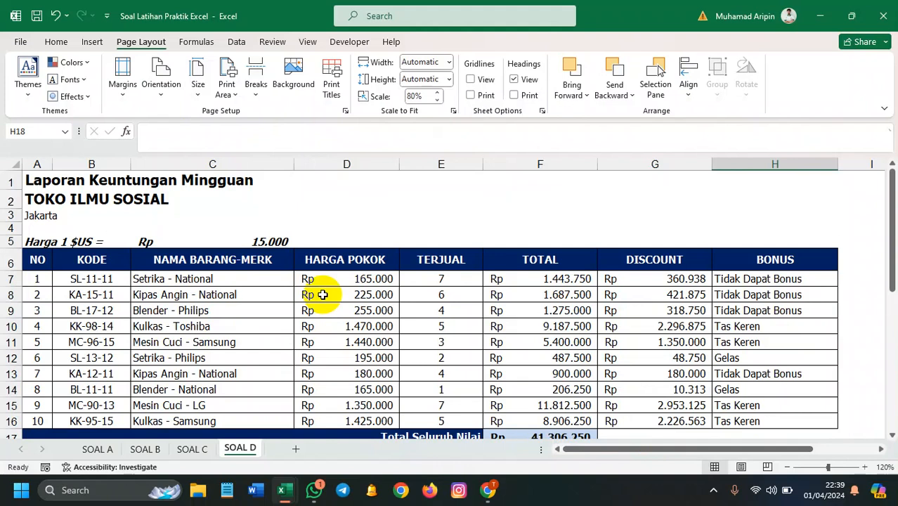
click(351, 276)
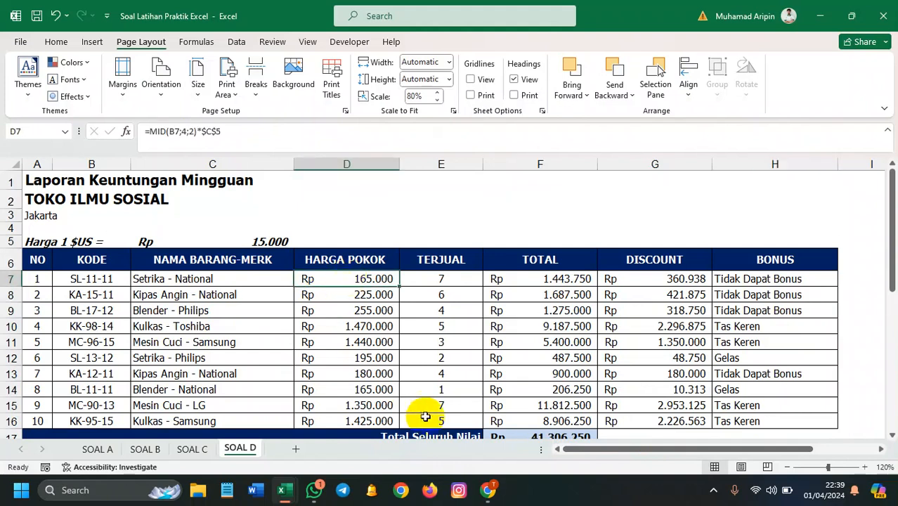
mouse_move(488, 489)
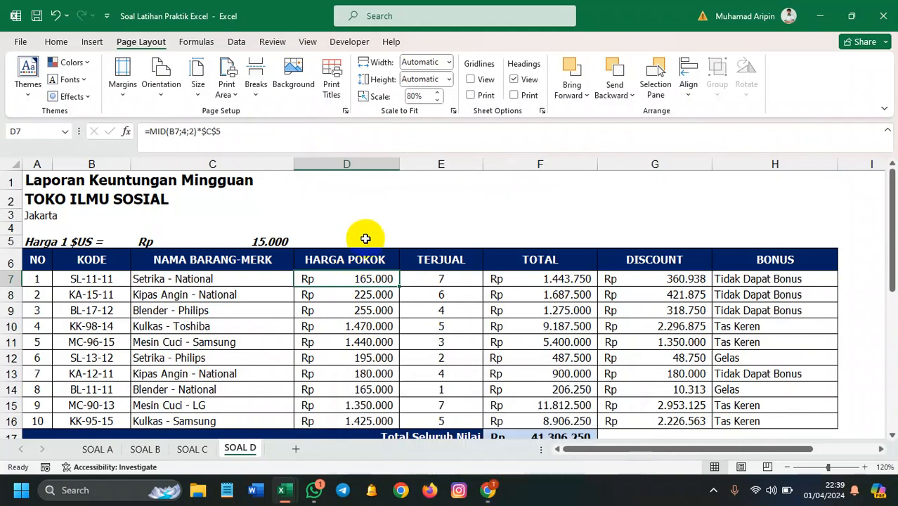
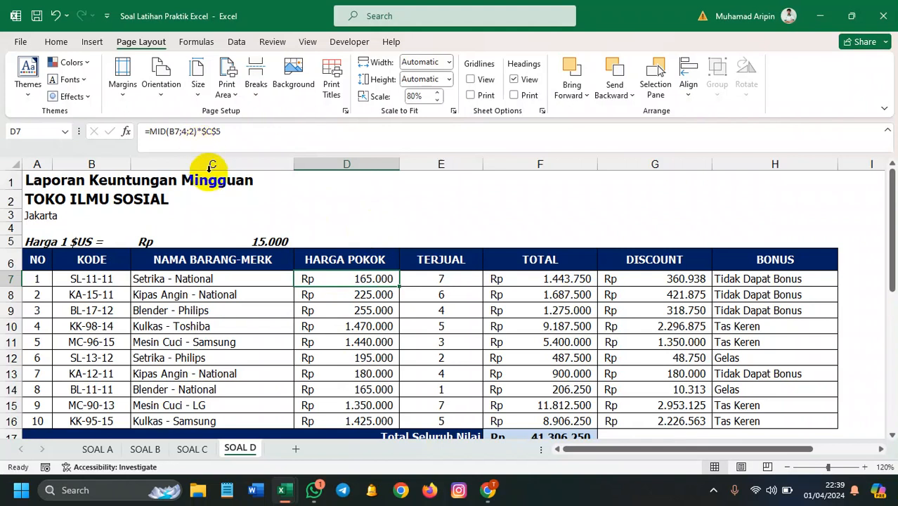
- Make sure the Developer tab is enabled in the ribbon customization options and apply the settings
click(338, 42)
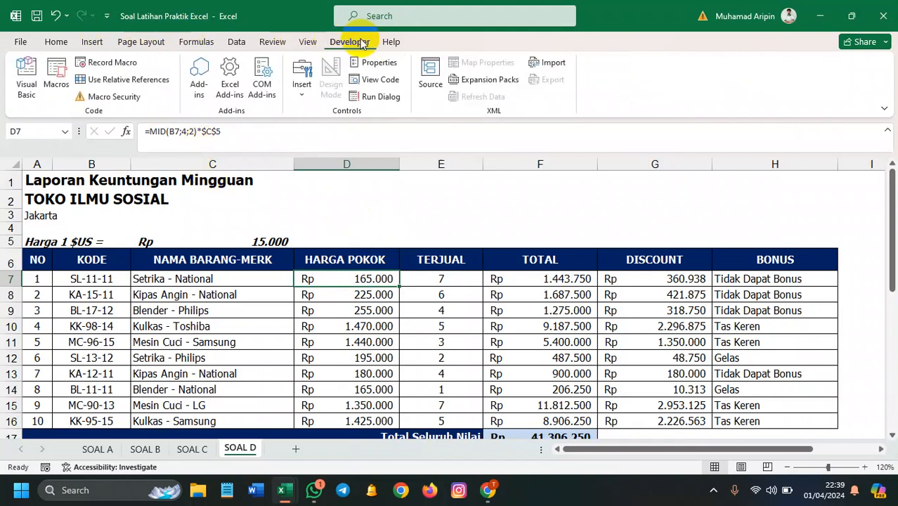
click(18, 43)
click(18, 45)
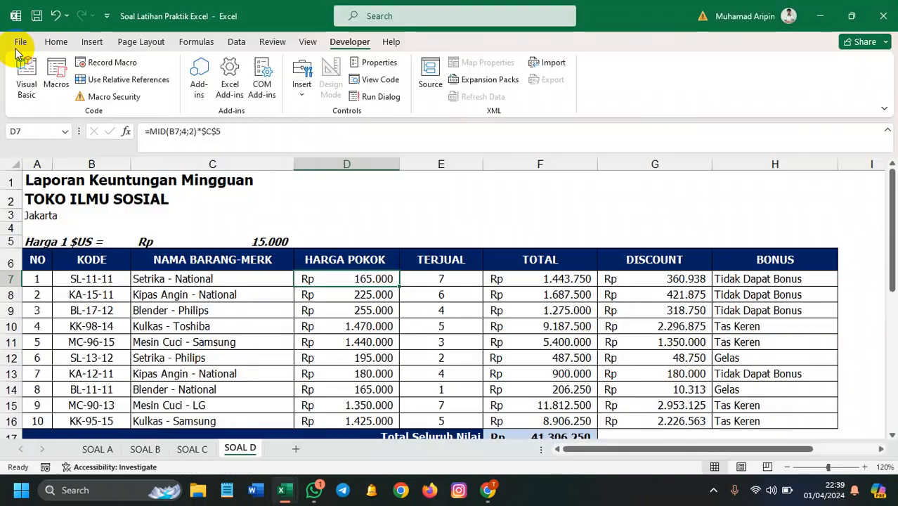
click(18, 43)
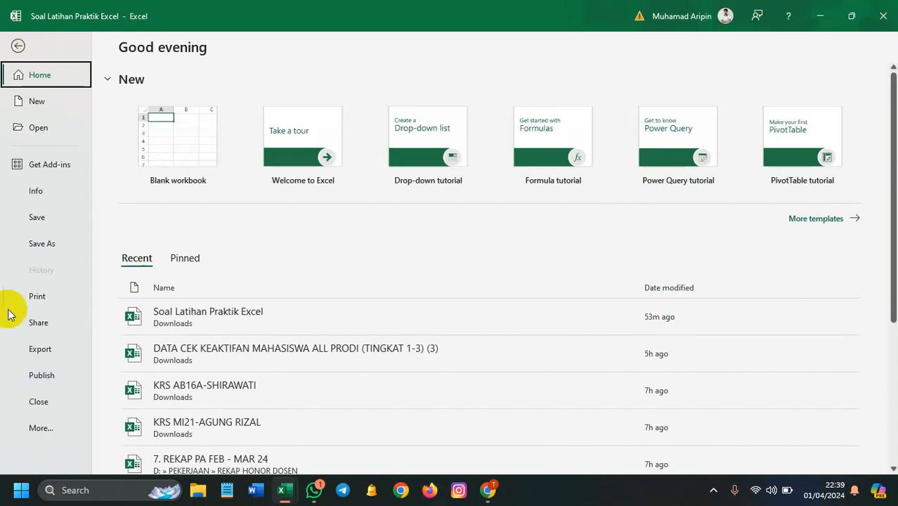
click(52, 428)
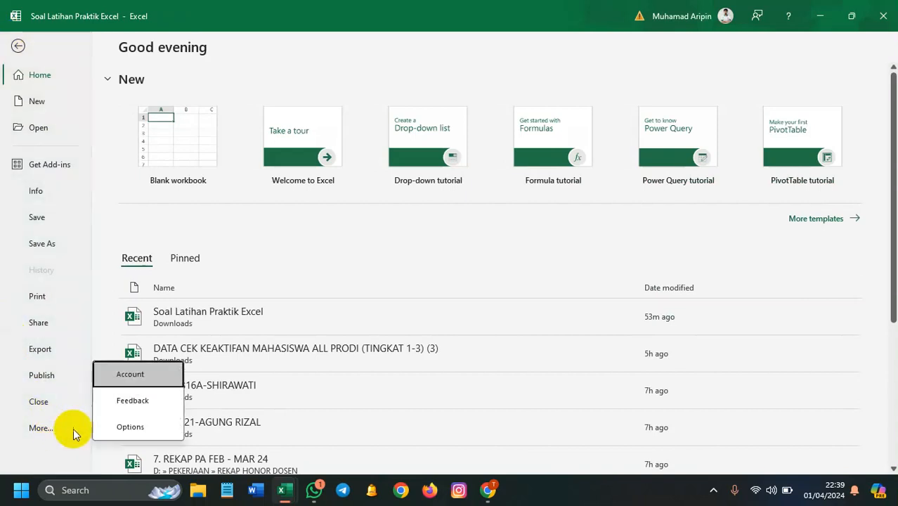
click(150, 432)
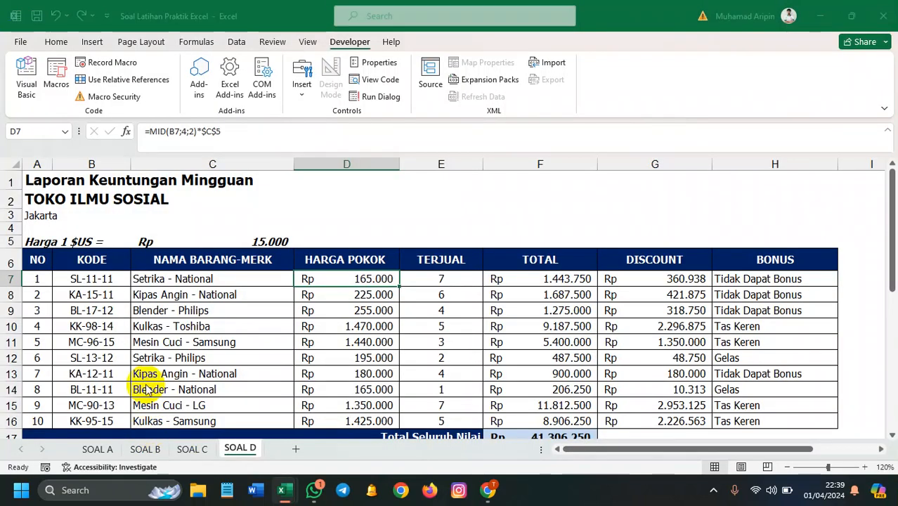
click(228, 198)
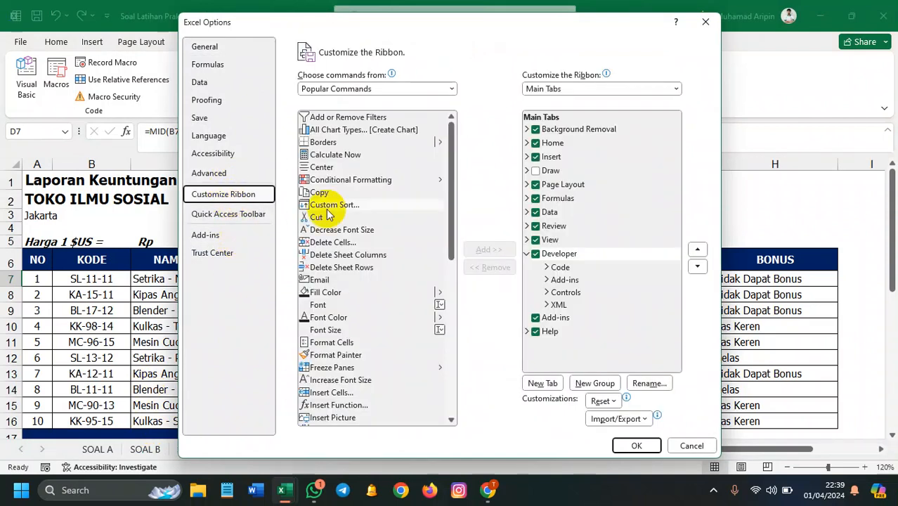
click(536, 254)
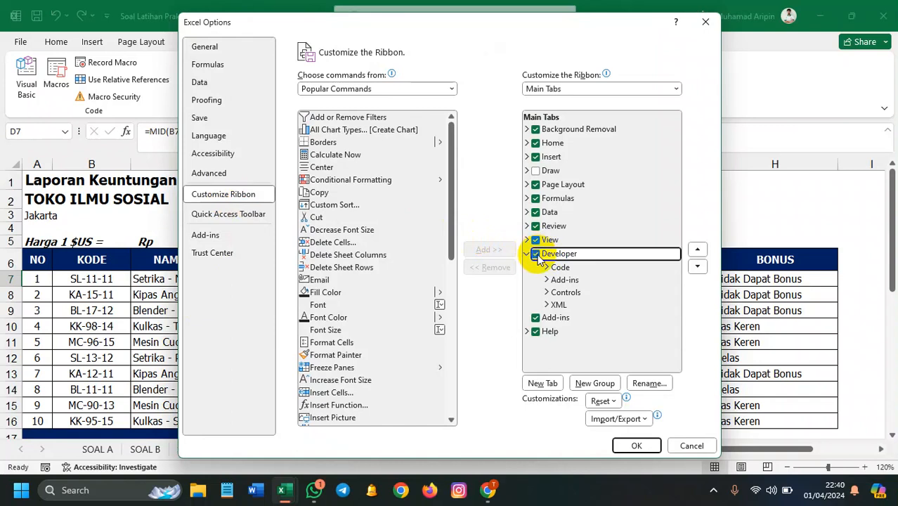
click(635, 446)
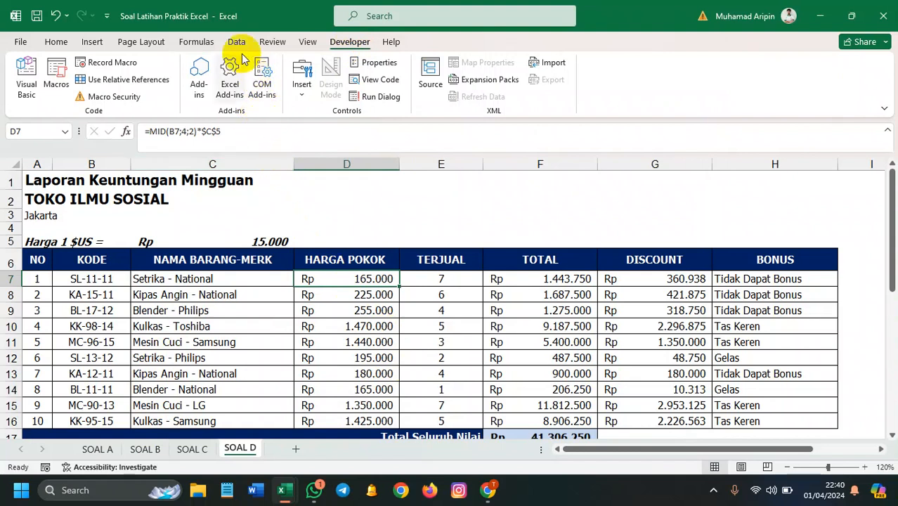
- Load the Terbilang add-in file from the Downloads folder into the Excel add-ins list and confirm that it is enabled
click(230, 78)
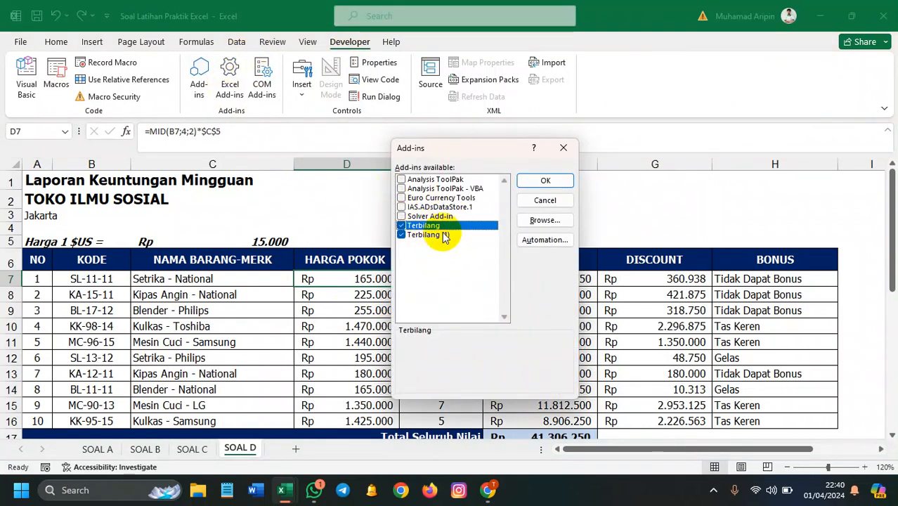
click(544, 220)
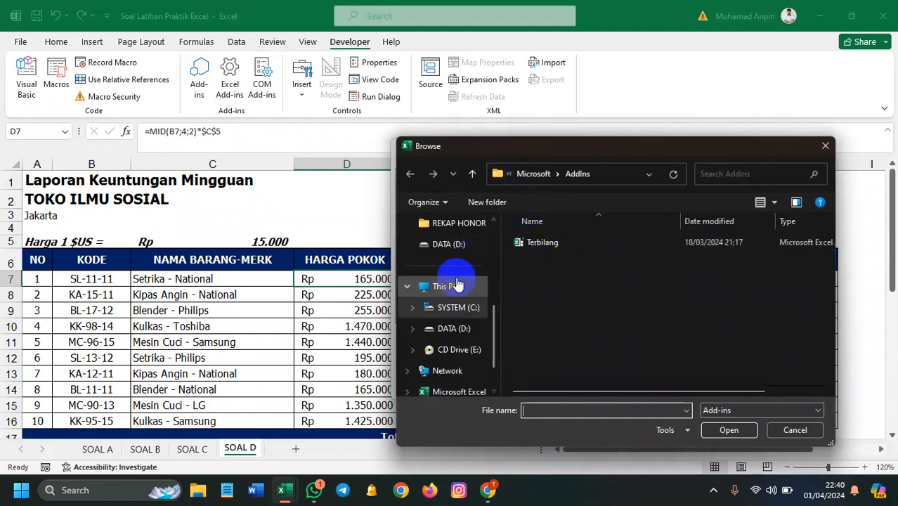
scroll(460, 271, up, 3)
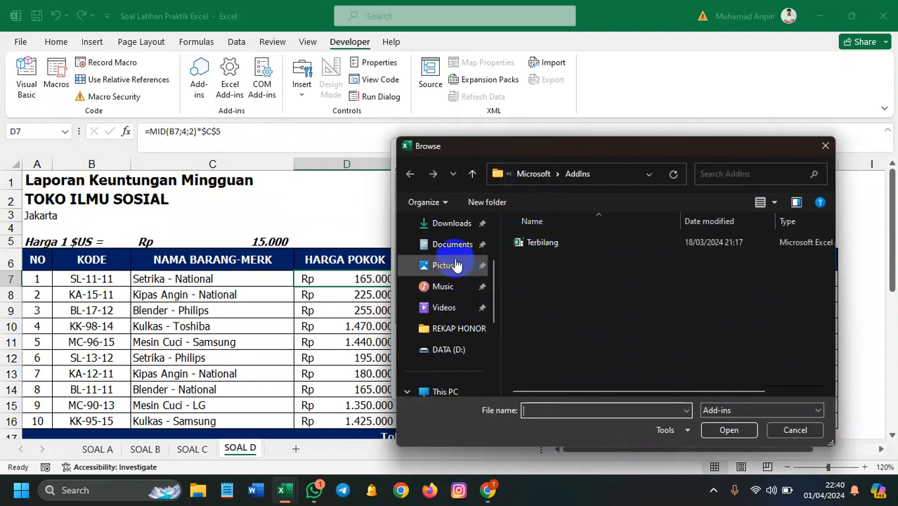
click(452, 224)
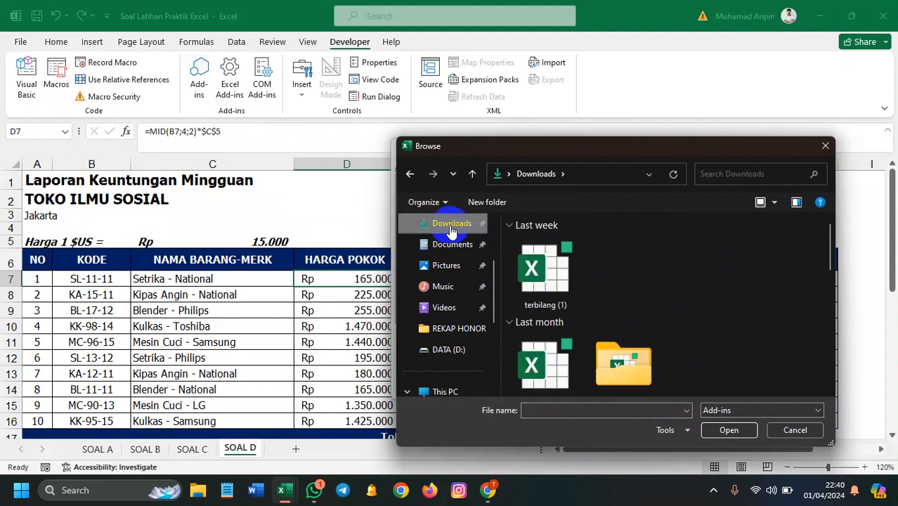
scroll(553, 293, down, 2)
scroll(552, 302, up, 1)
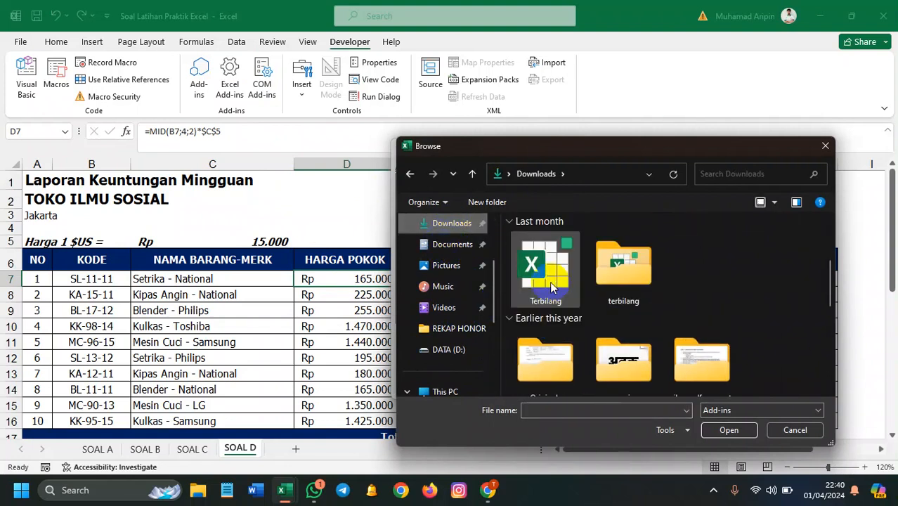
scroll(549, 314, down, 1)
double_click(534, 235)
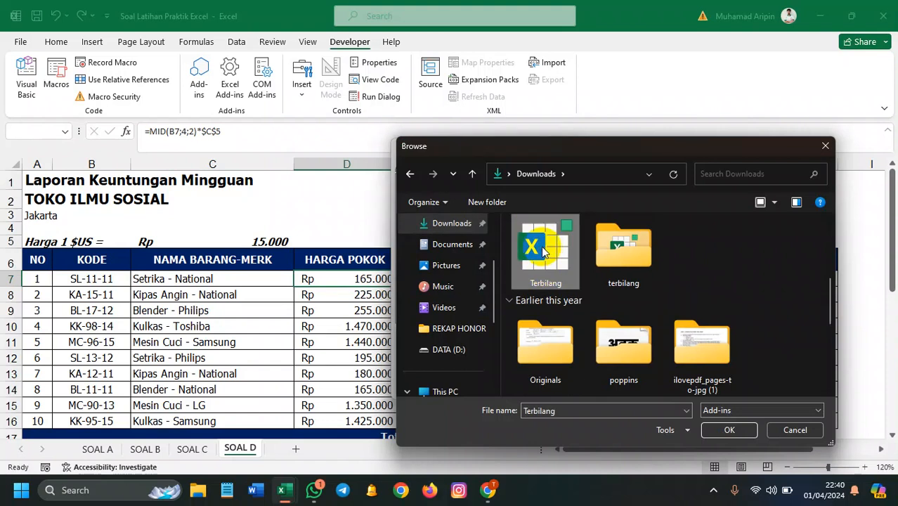
click(400, 280)
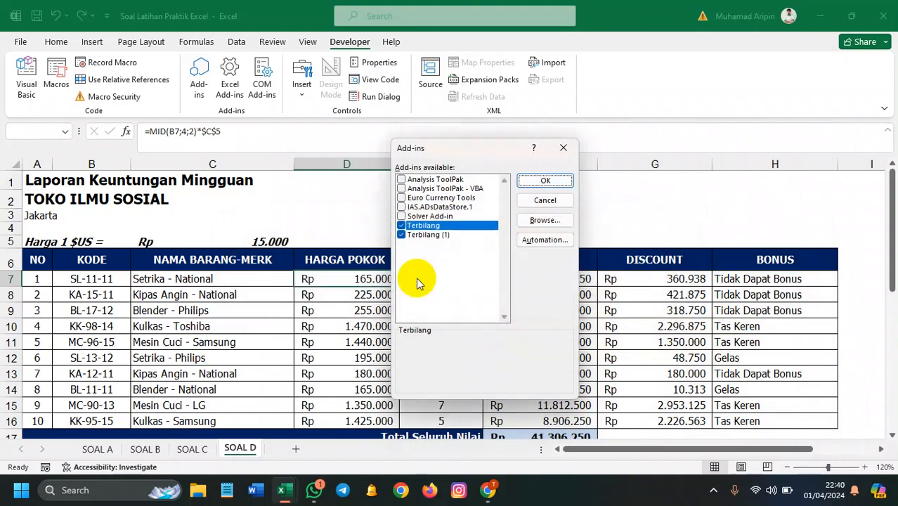
click(549, 180)
click(230, 84)
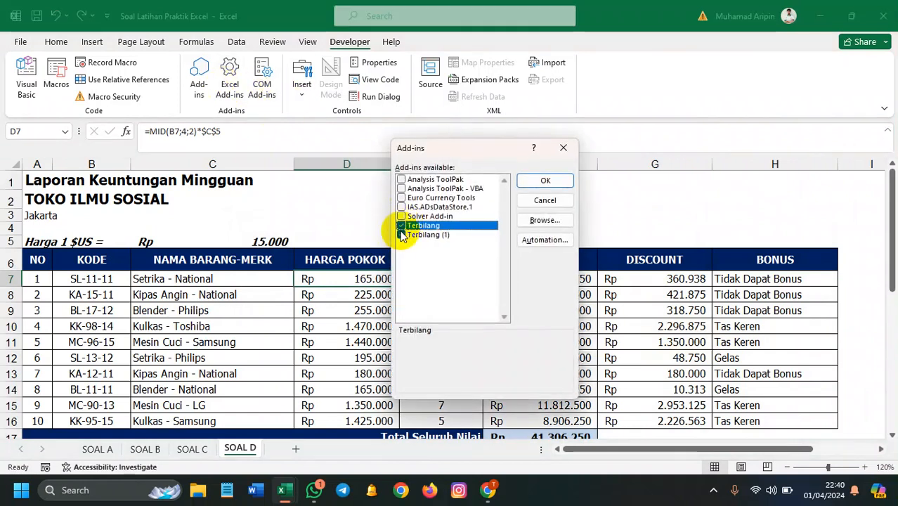
click(542, 181)
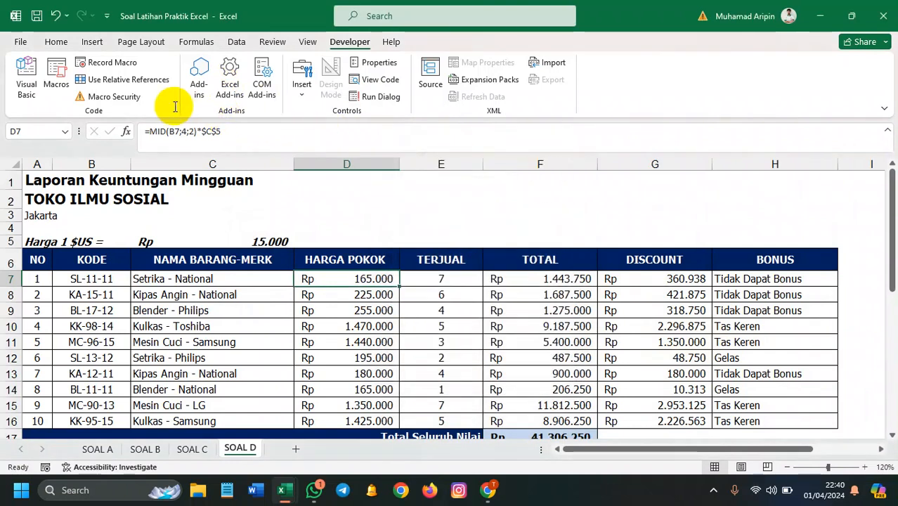
- Enter the formula =terbilang(F17) in cell G17, beside the Total Seluruh Nilai amount
scroll(513, 238, down, 3)
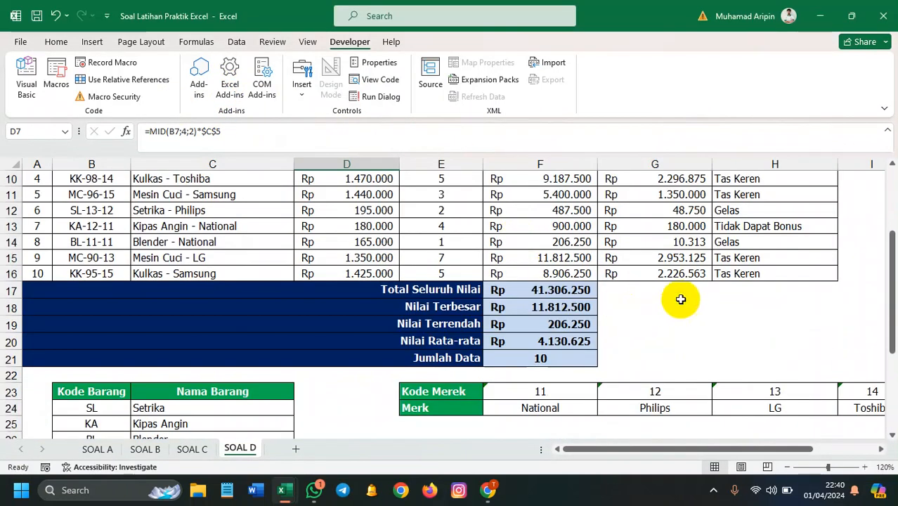
click(687, 322)
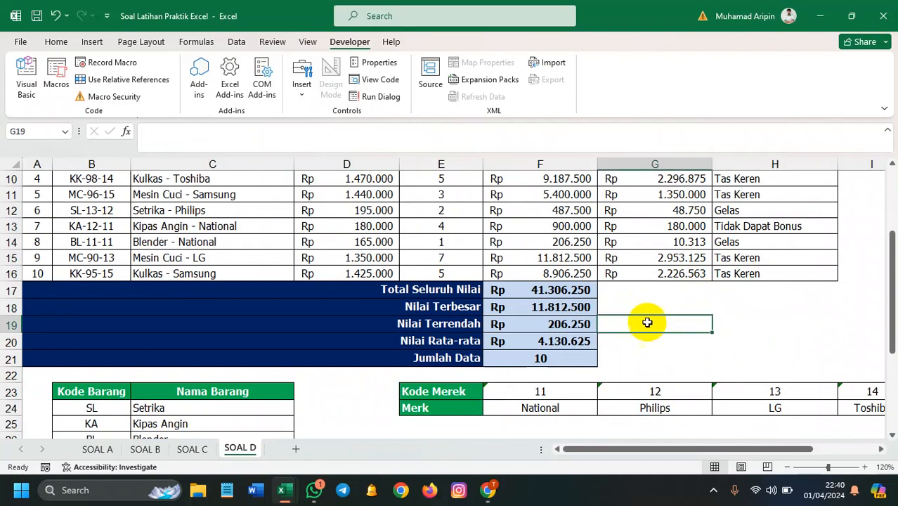
click(643, 297)
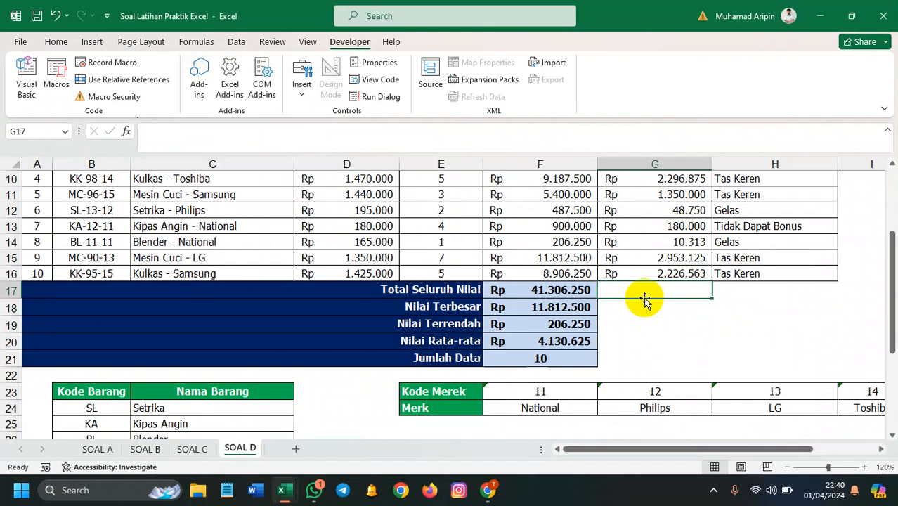
text(=terbi)
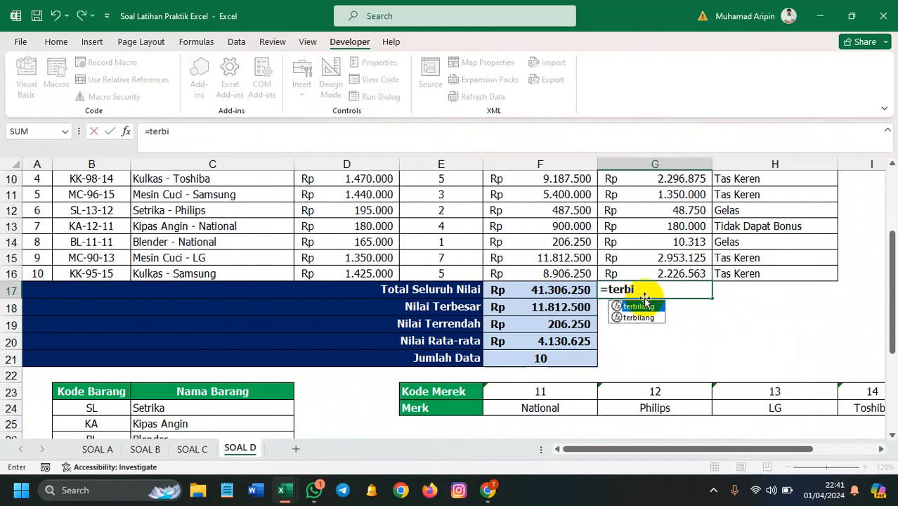
double_click(634, 310)
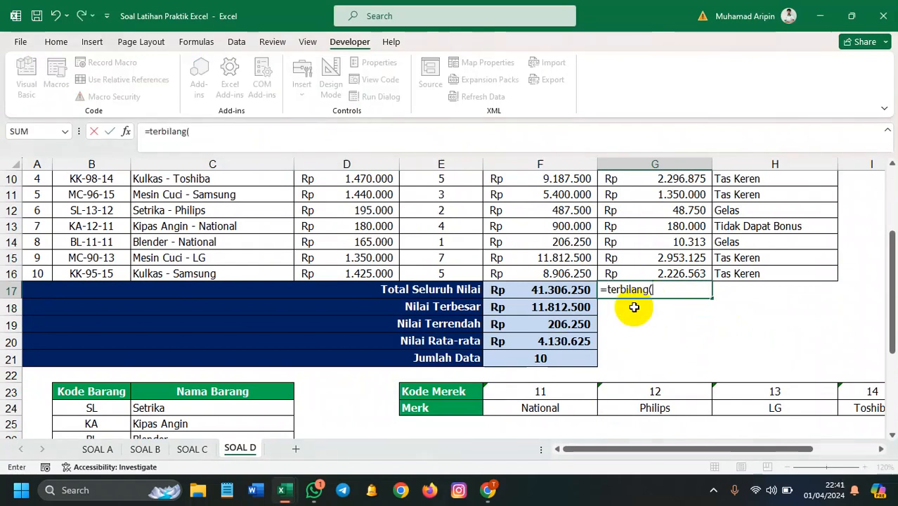
click(568, 290)
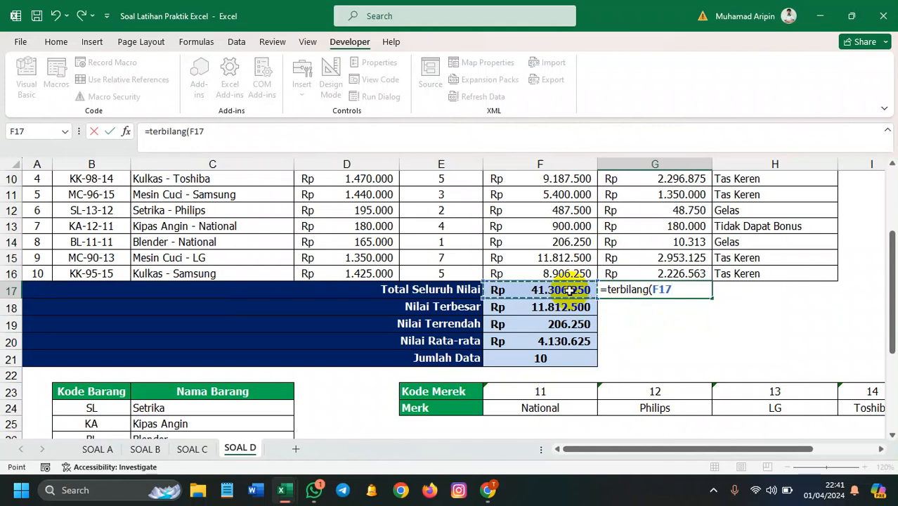
text())
key(Return)
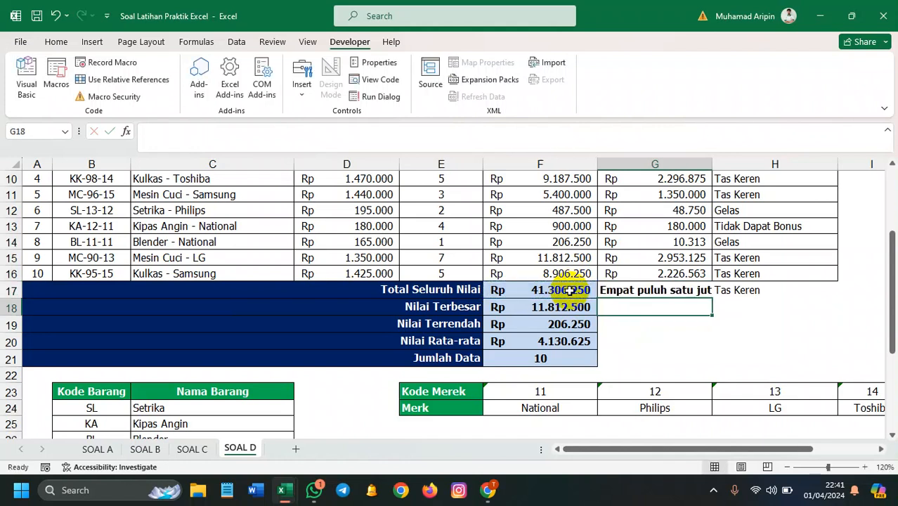
- Clear the Tas Keren text from cell H17, then select the terbilang formula cell G17
click(701, 290)
click(738, 288)
key(Delete)
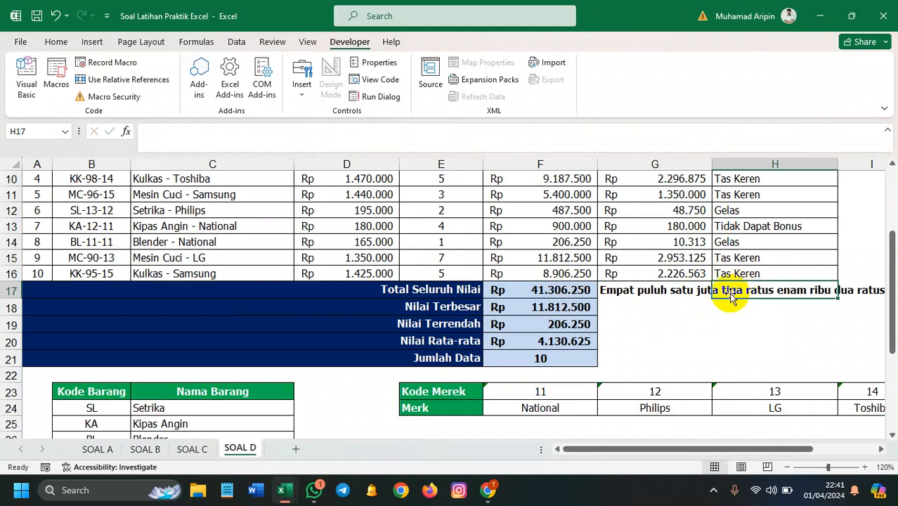
click(678, 293)
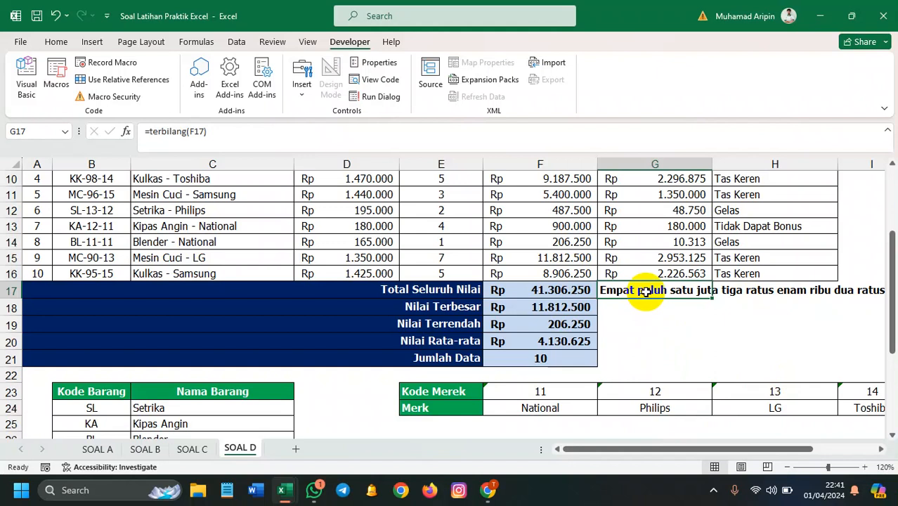
- Open the macro security settings and make sure the option to enable VBA macros is selected
click(123, 98)
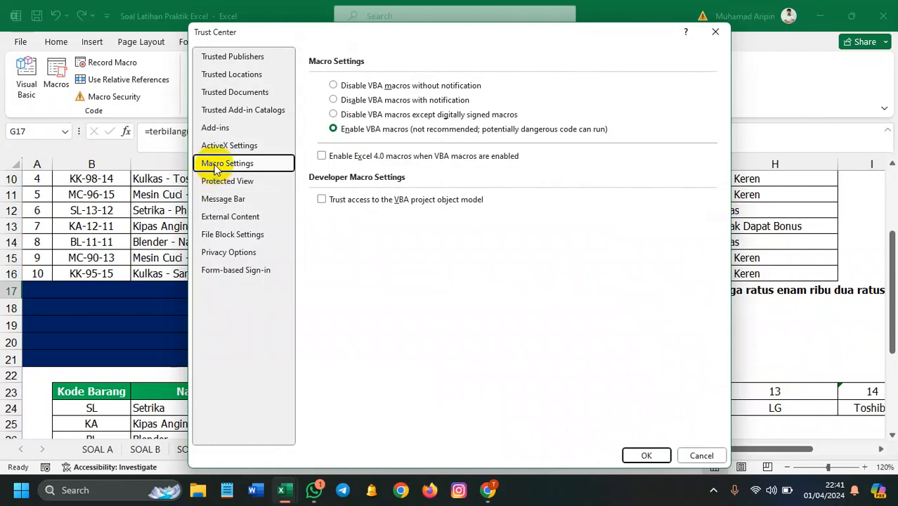
click(333, 130)
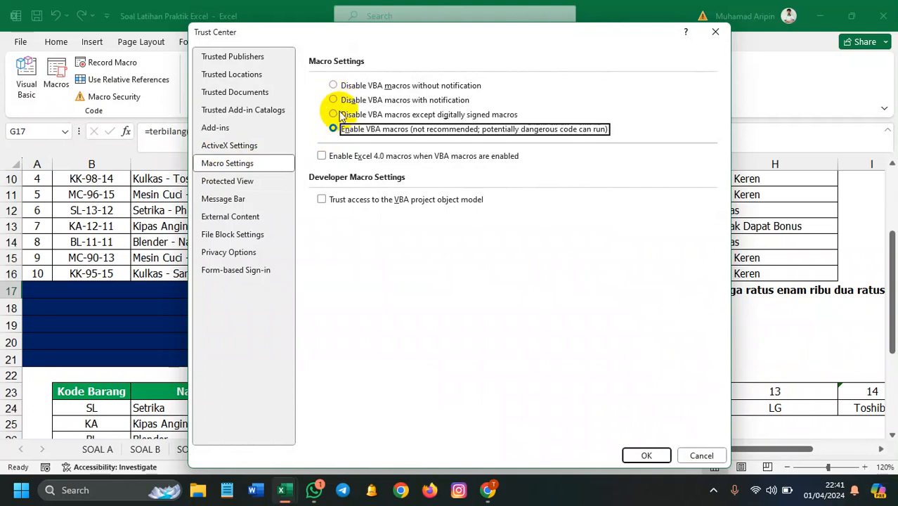
click(333, 85)
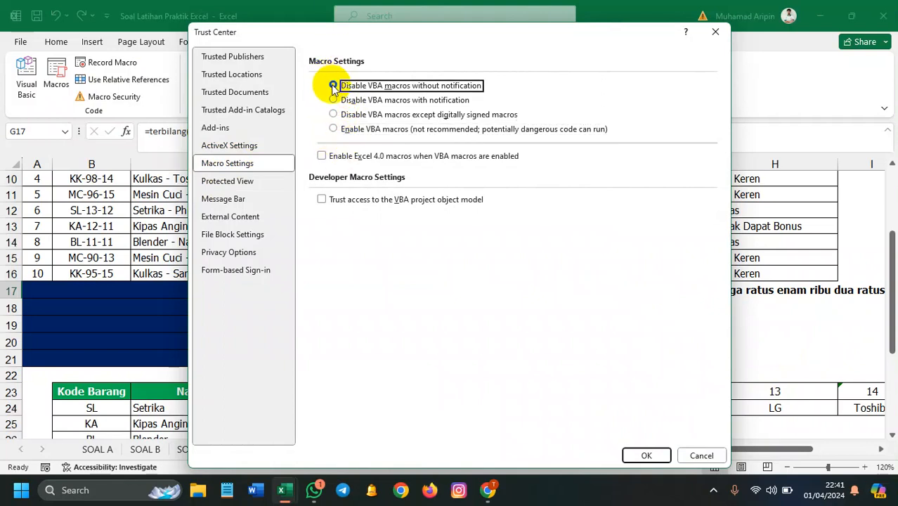
click(334, 129)
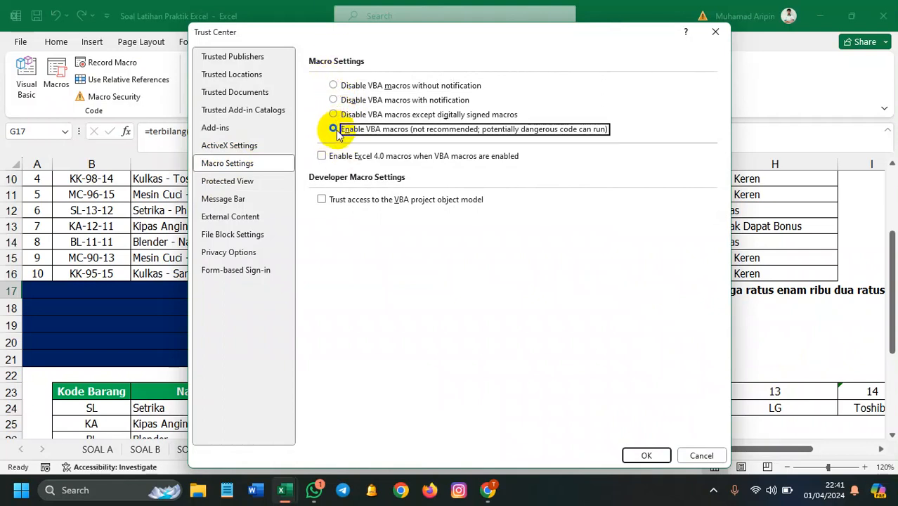
- Turn on the Protected View options for Internet files, unsafe locations and Outlook attachments, and turn all three off again
click(230, 181)
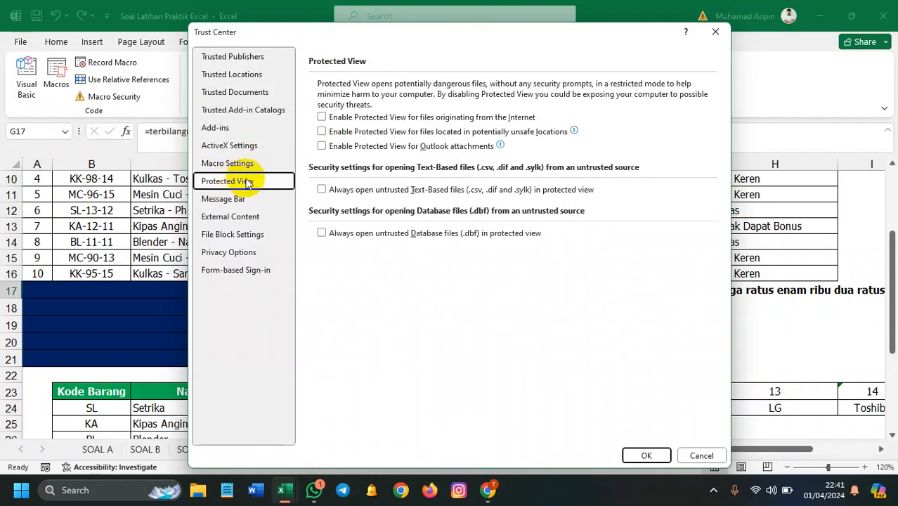
click(321, 145)
click(322, 132)
click(321, 117)
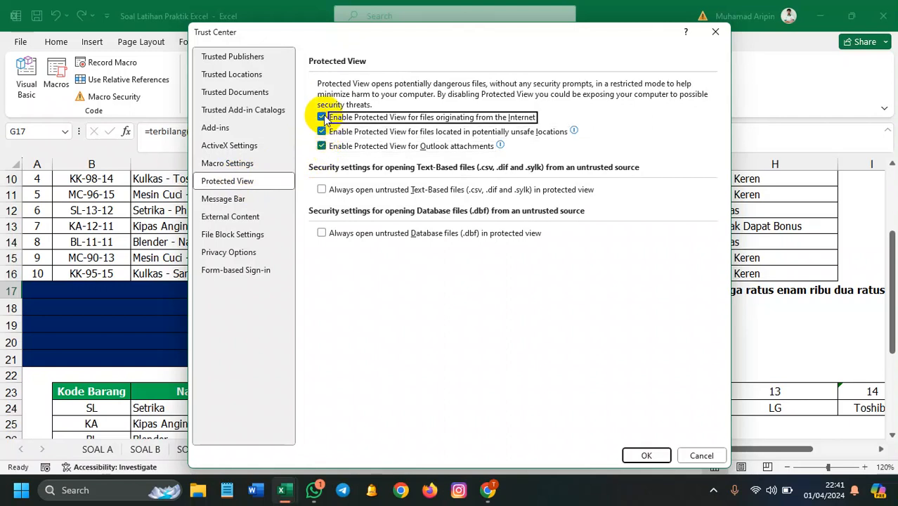
click(321, 117)
click(321, 131)
click(321, 146)
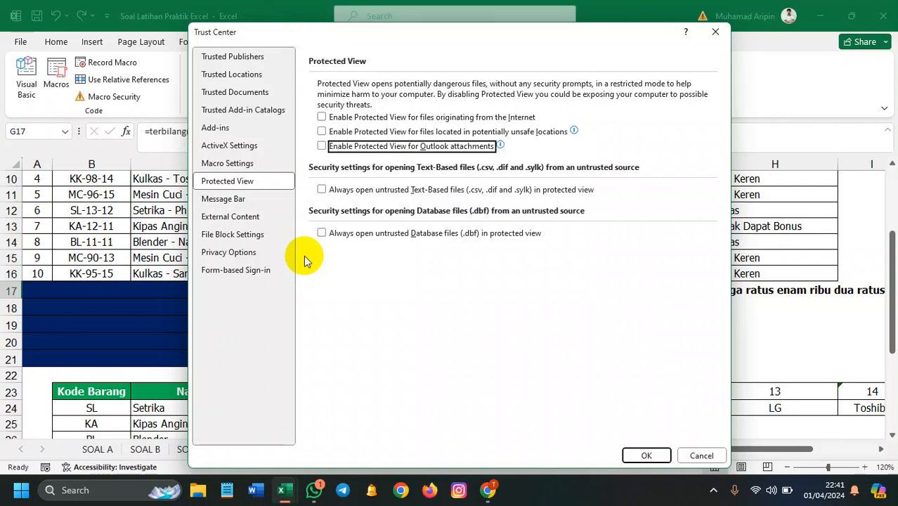
- Try to add the Downloads folder as a new trusted location, cancel the entry, and close the Trust Center with its settings accepted
click(247, 81)
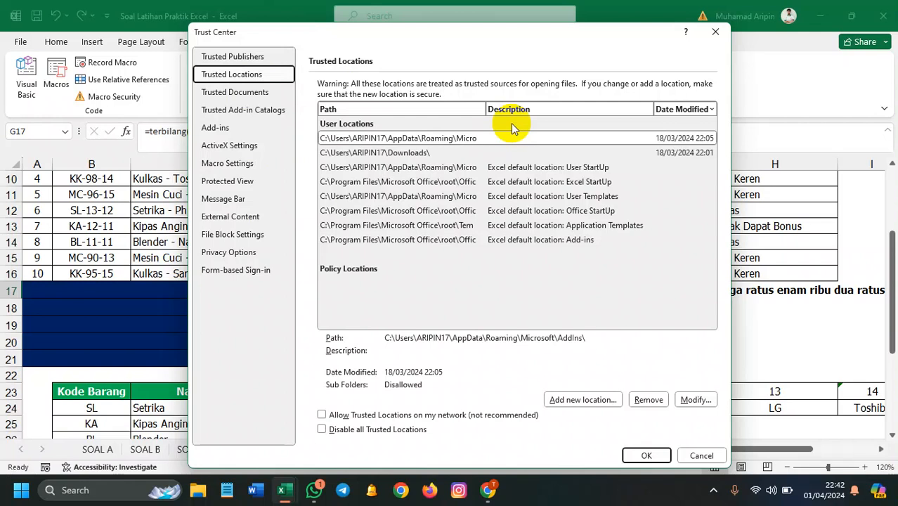
click(473, 152)
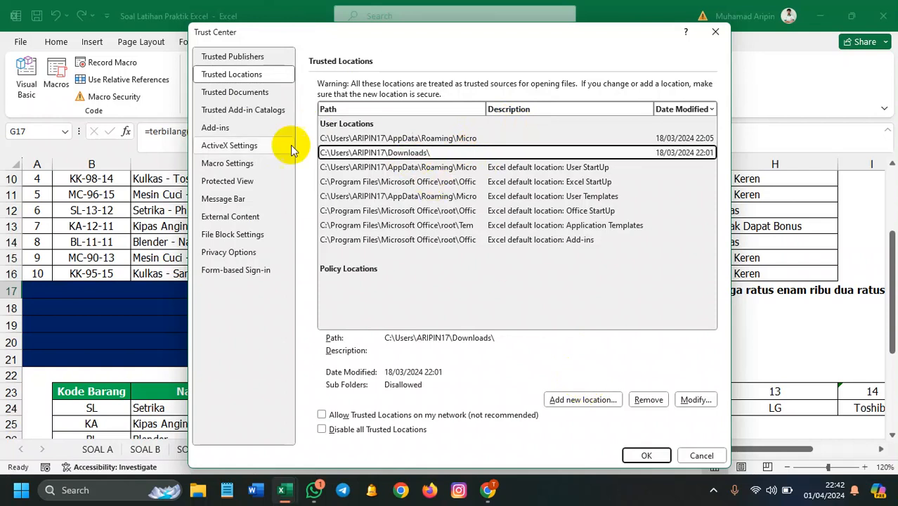
click(606, 405)
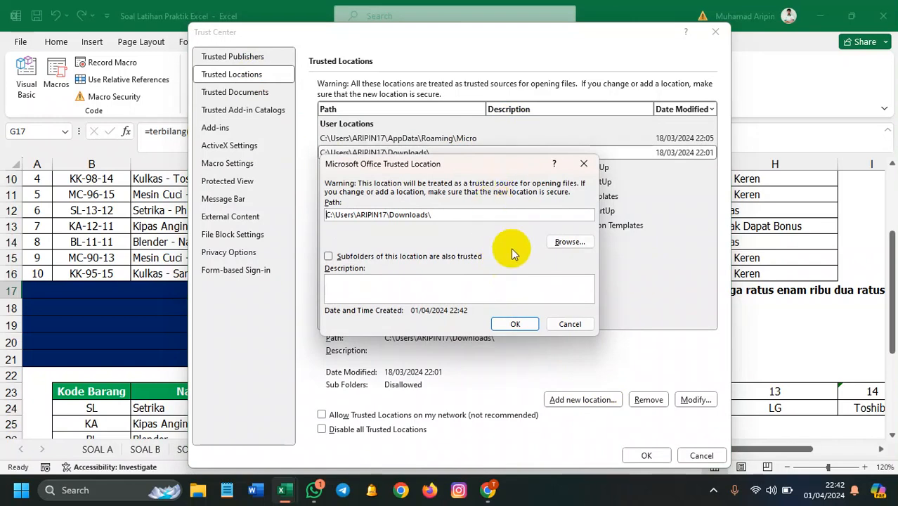
click(566, 244)
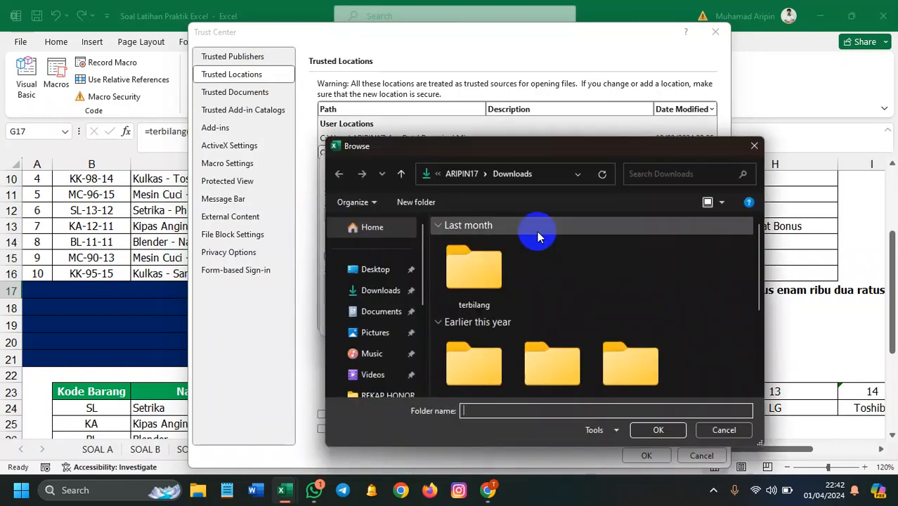
scroll(383, 274, up, 3)
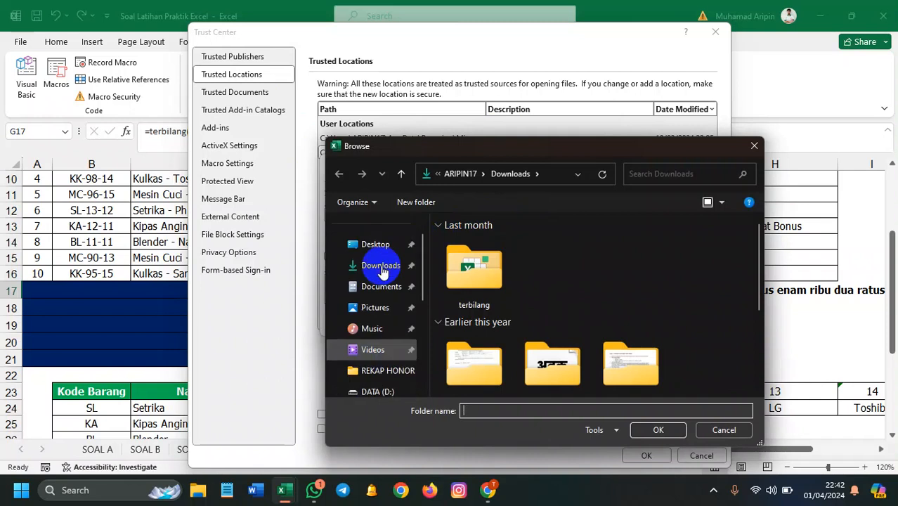
click(376, 268)
click(658, 429)
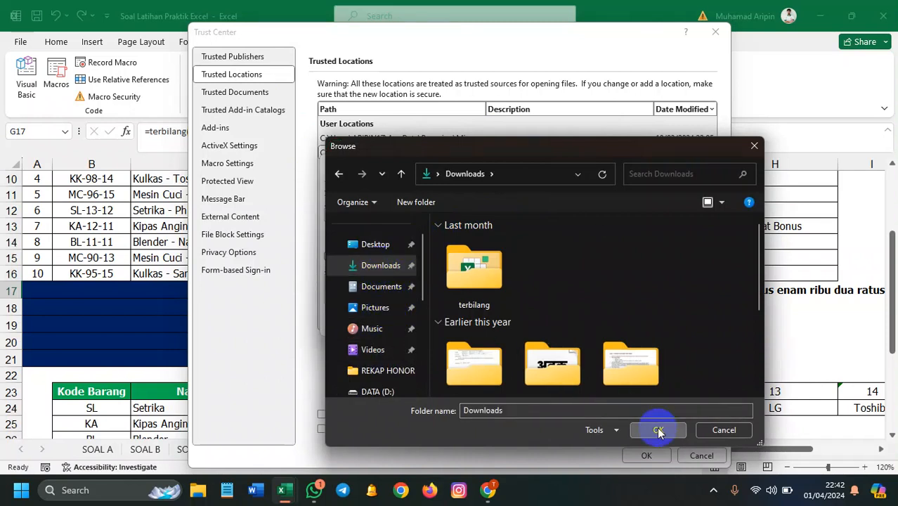
click(515, 324)
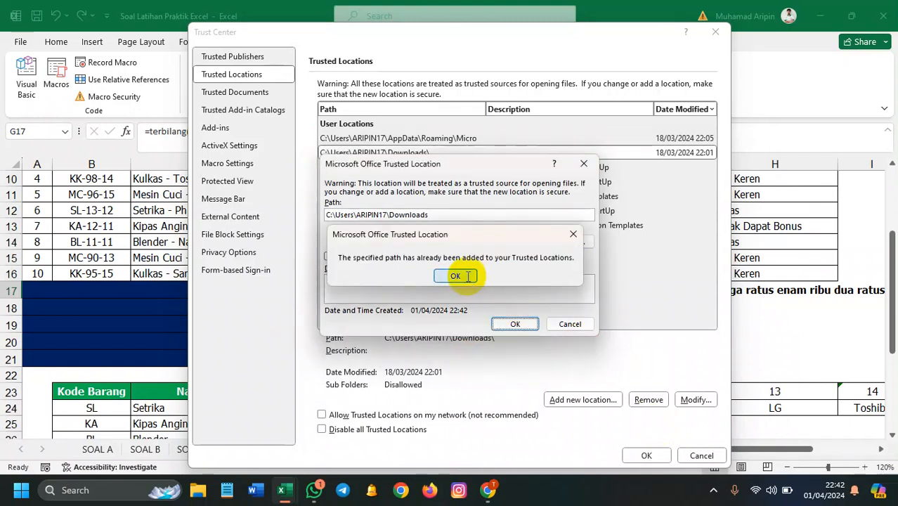
click(455, 277)
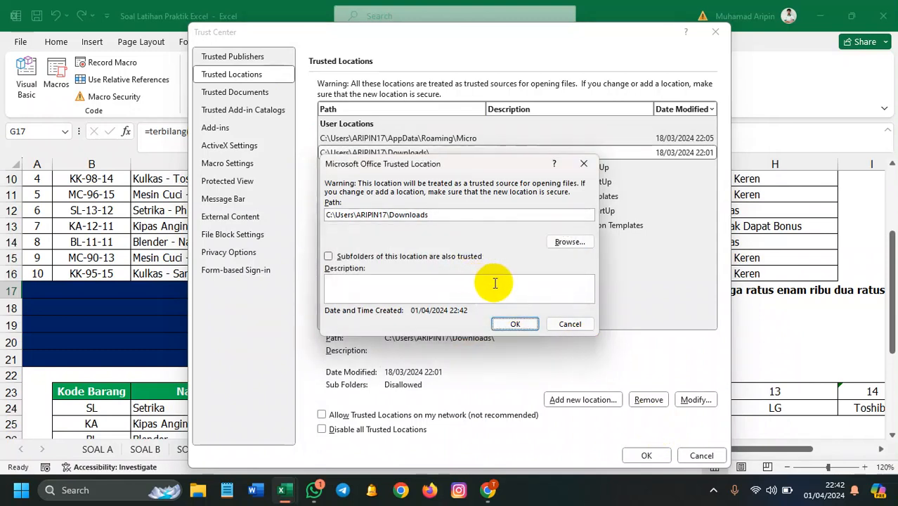
click(570, 324)
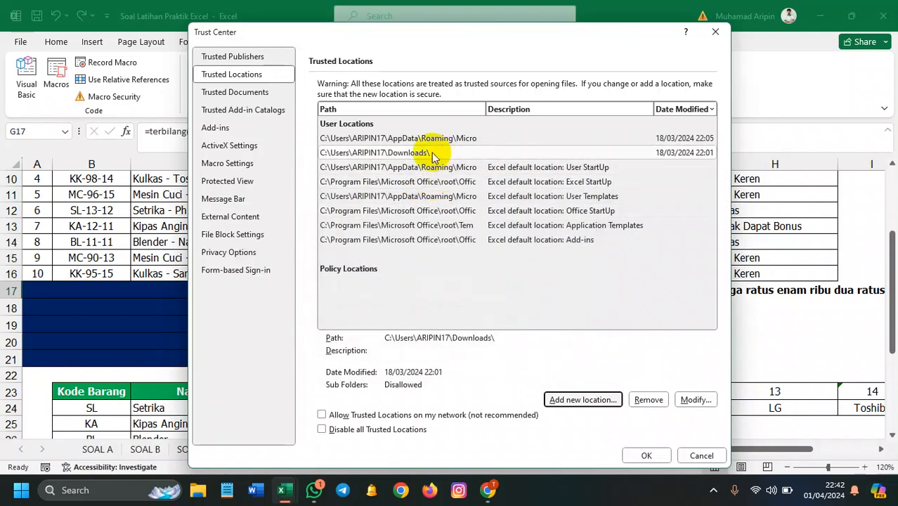
click(647, 456)
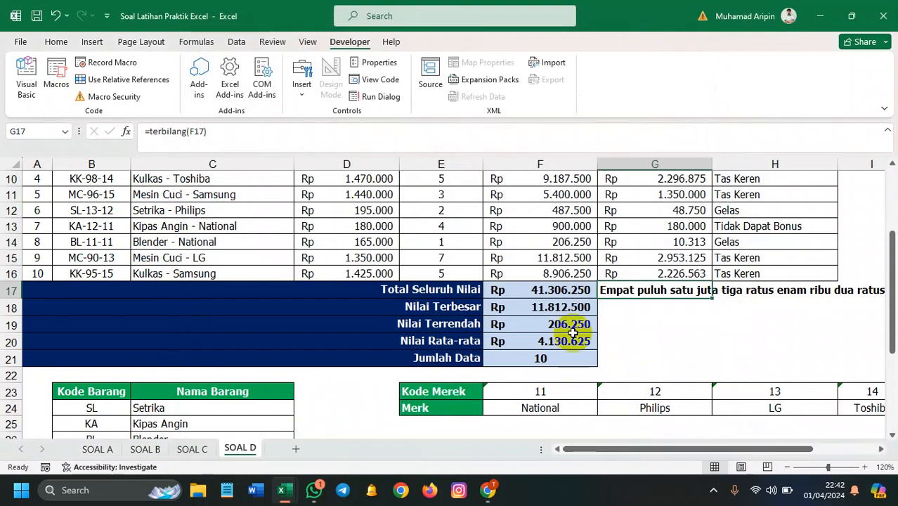
- Inspect the terbilang formula in cell G17, leaving it as it is
click(677, 322)
click(655, 291)
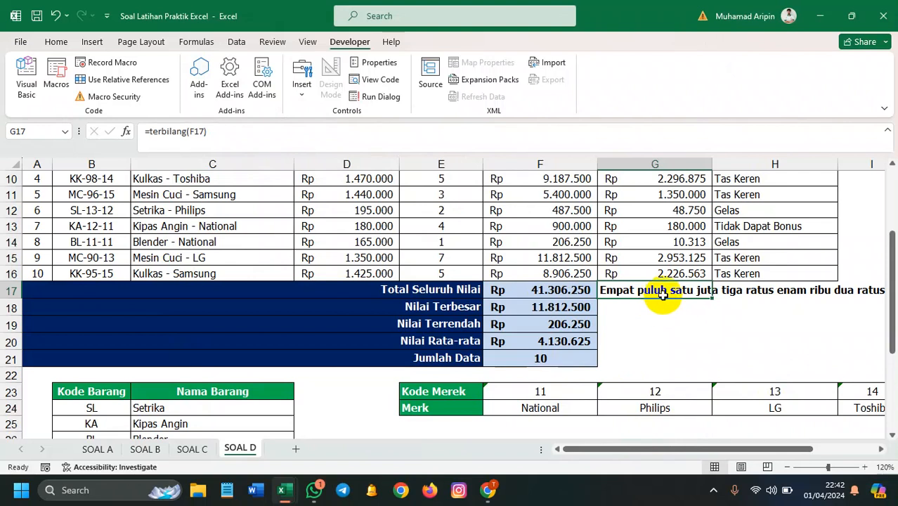
double_click(664, 290)
key(Return)
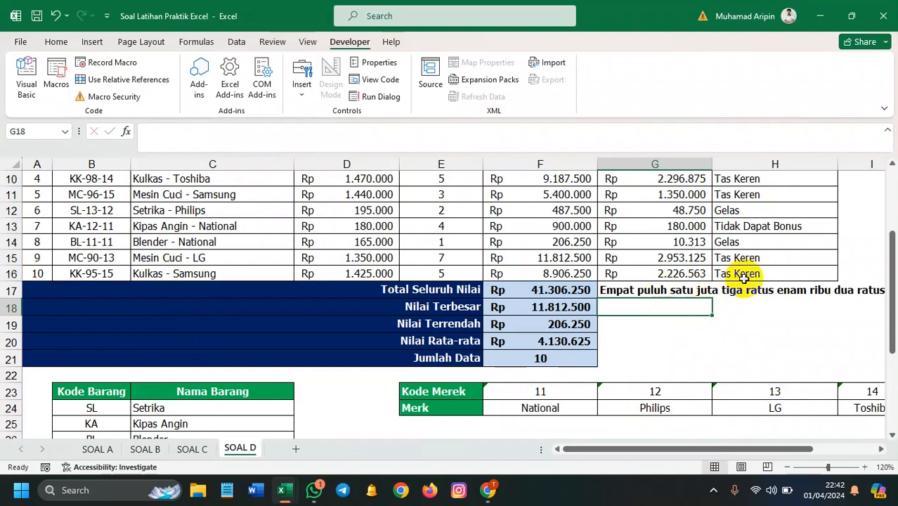
double_click(656, 294)
key(Return)
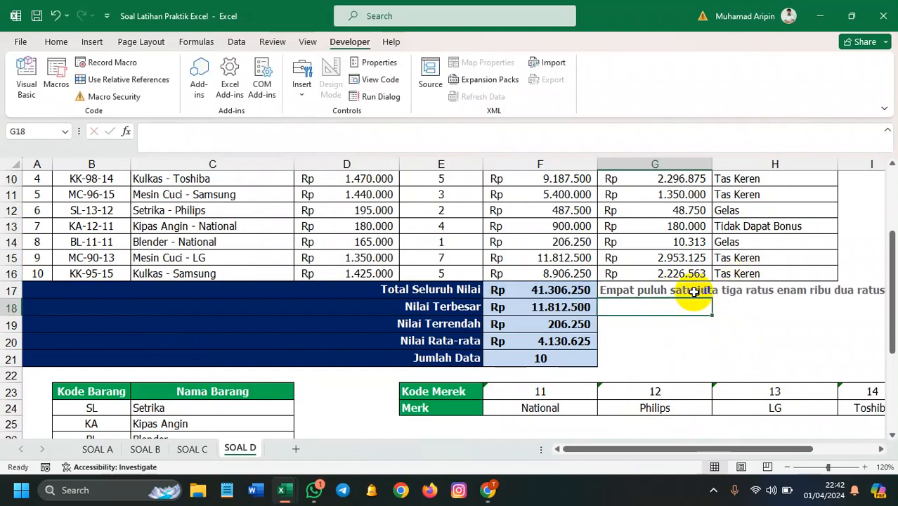
click(692, 289)
double_click(694, 288)
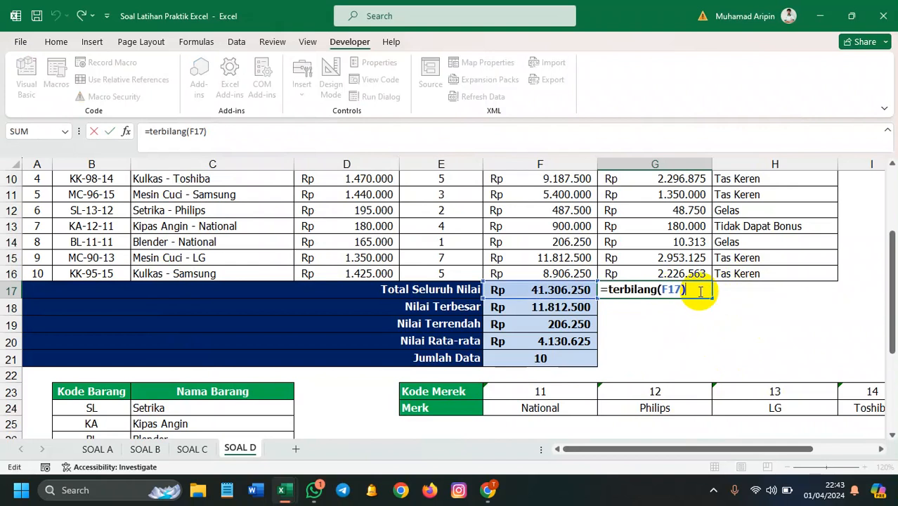
key(Return)
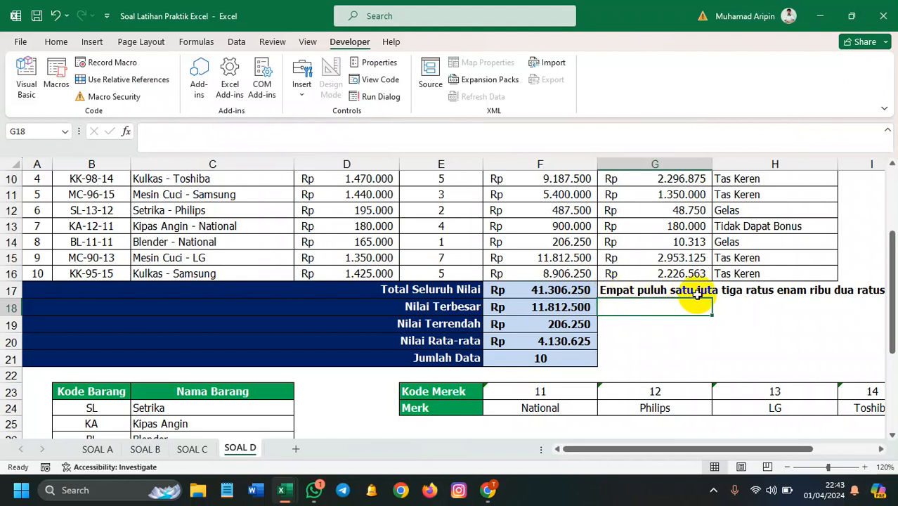
- Wrap the terbilang formula in cell G17 in the PROPER function so each word starts with a capital: =PROPER(terbilang(F17))
double_click(633, 291)
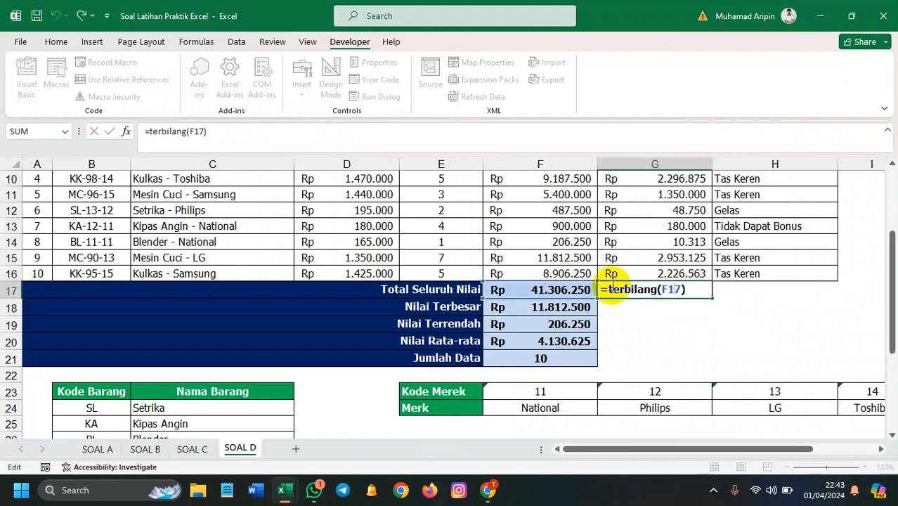
click(608, 288)
text(P)
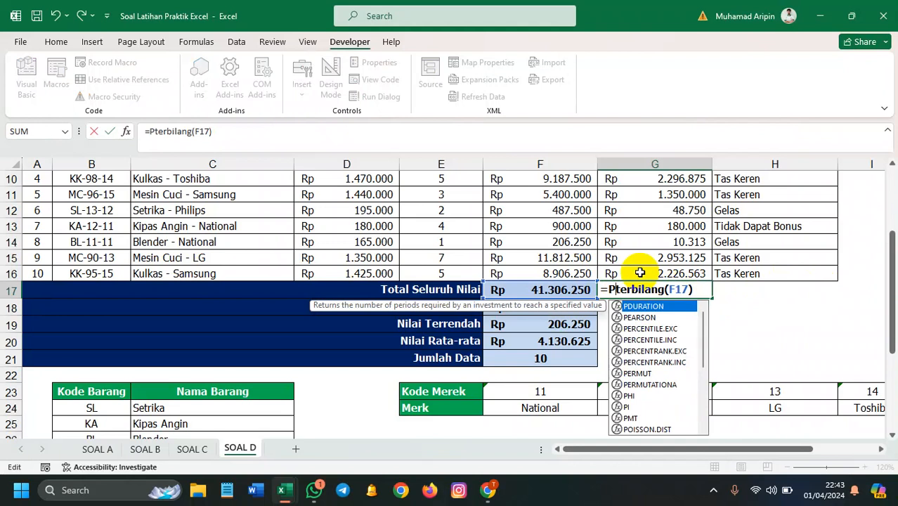
text(ro)
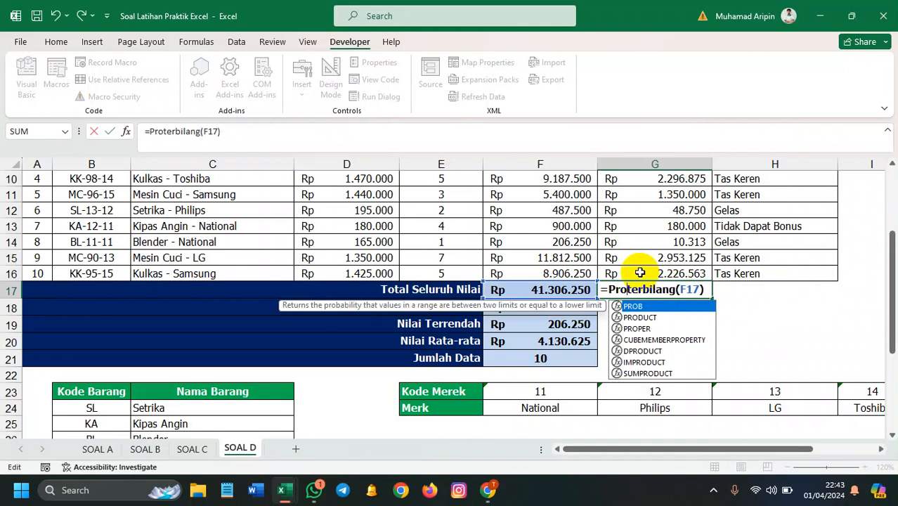
text(p)
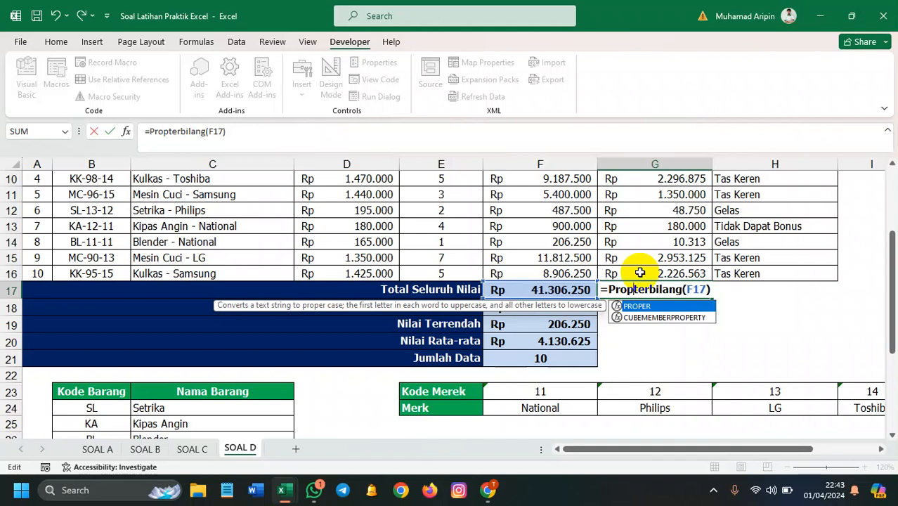
key(Tab)
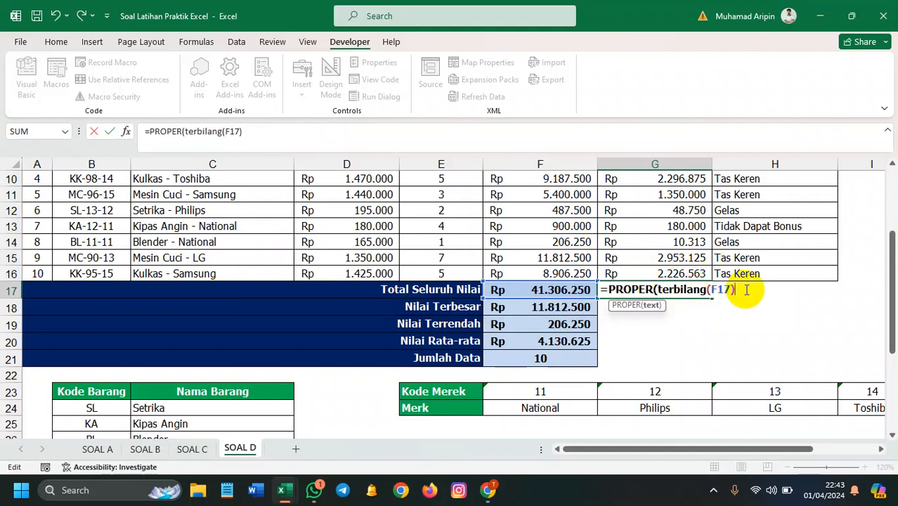
text())
key(Return)
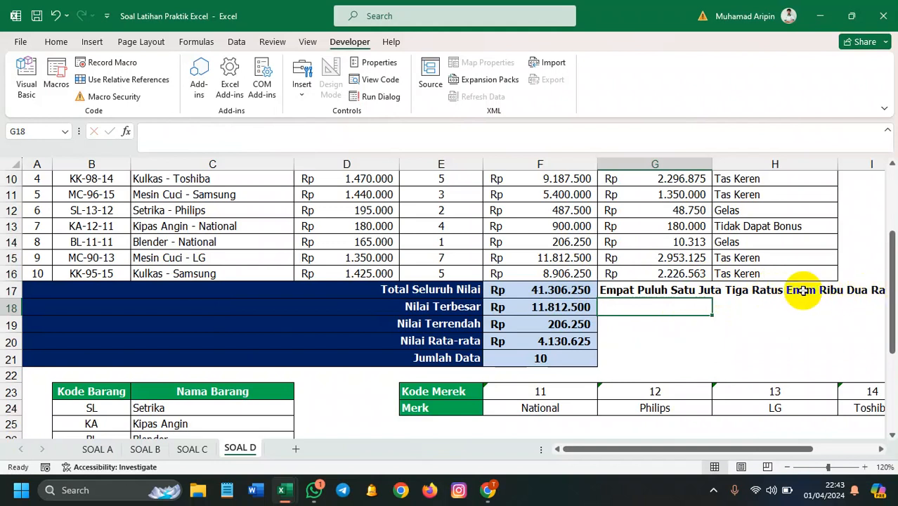
click(668, 348)
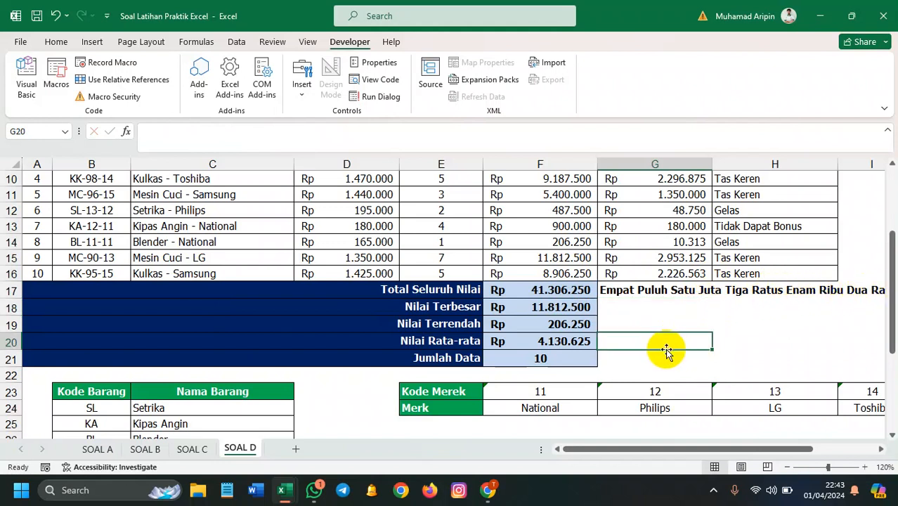
scroll(661, 337, up, 1)
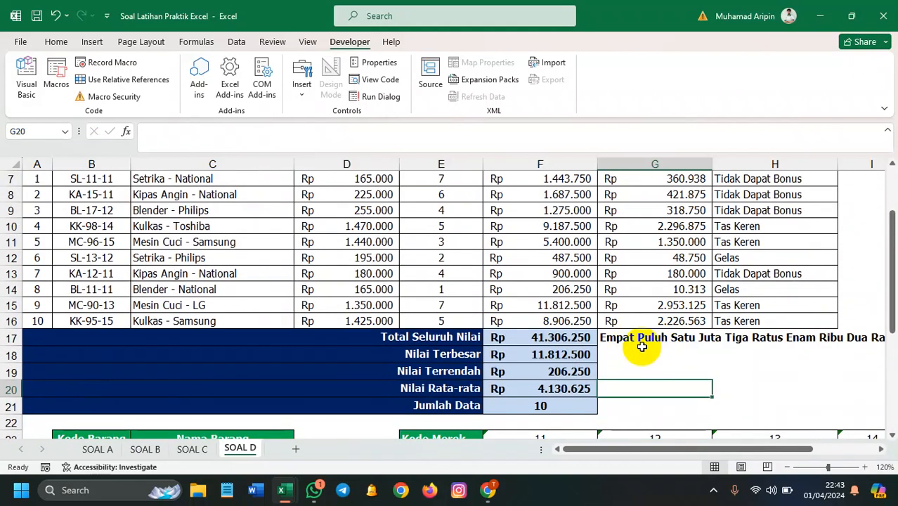
click(643, 339)
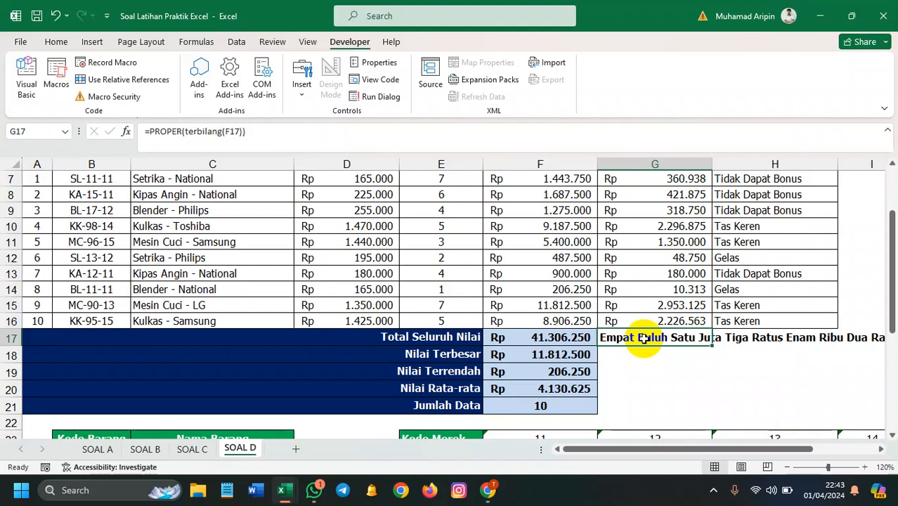
- Review the Trust Center's macro settings, Protected View options and trusted locations, and close it without changing any of them
click(98, 102)
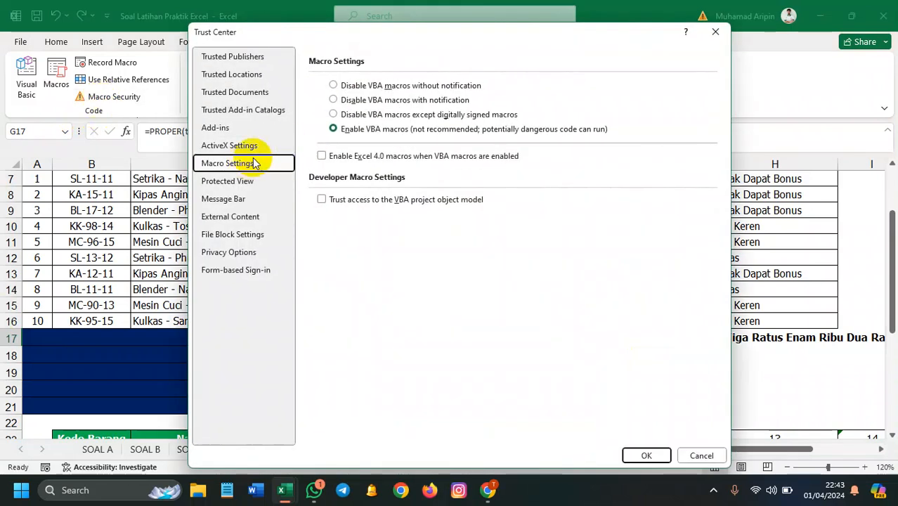
click(242, 167)
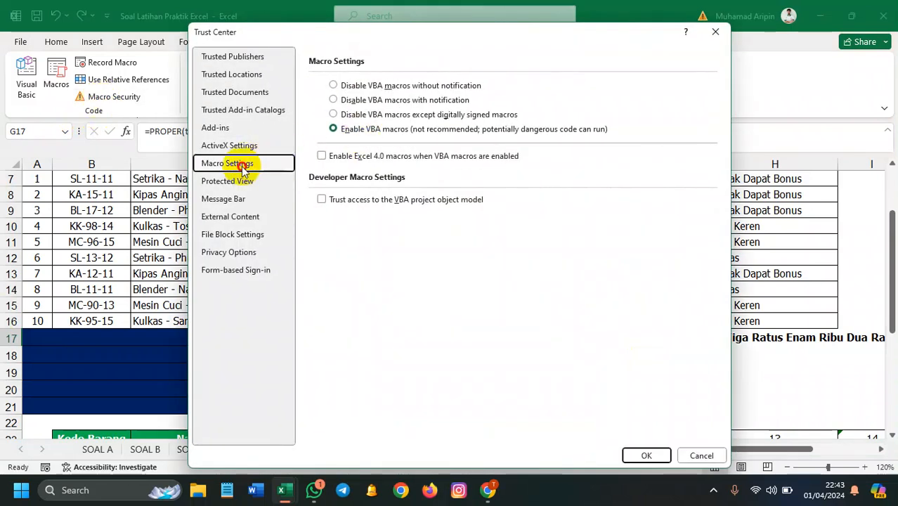
click(241, 184)
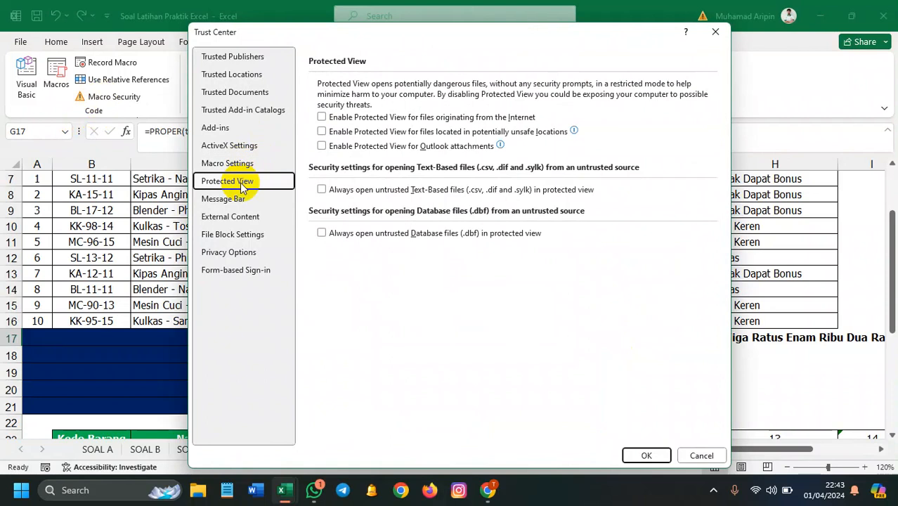
click(237, 75)
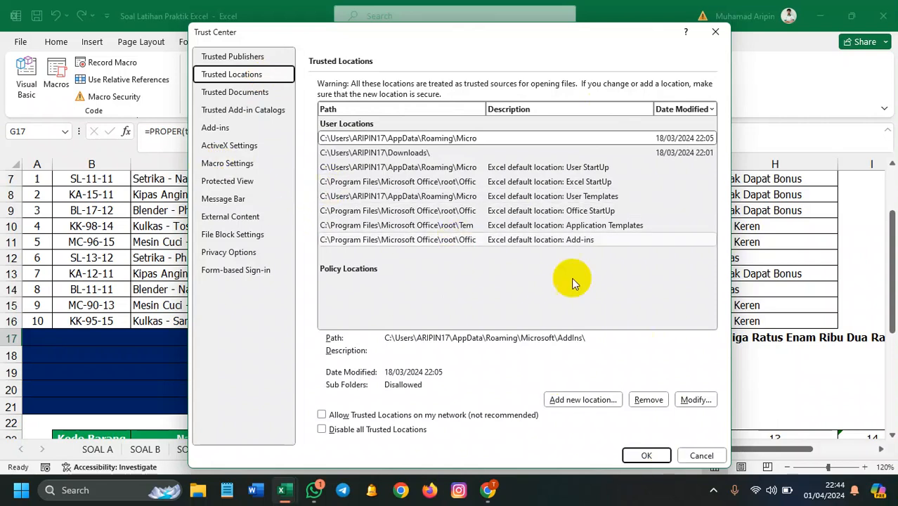
click(654, 453)
- Examine the CONCATENATE formula in cell C7 that joins the item name and brand lookups
scroll(582, 351, up, 2)
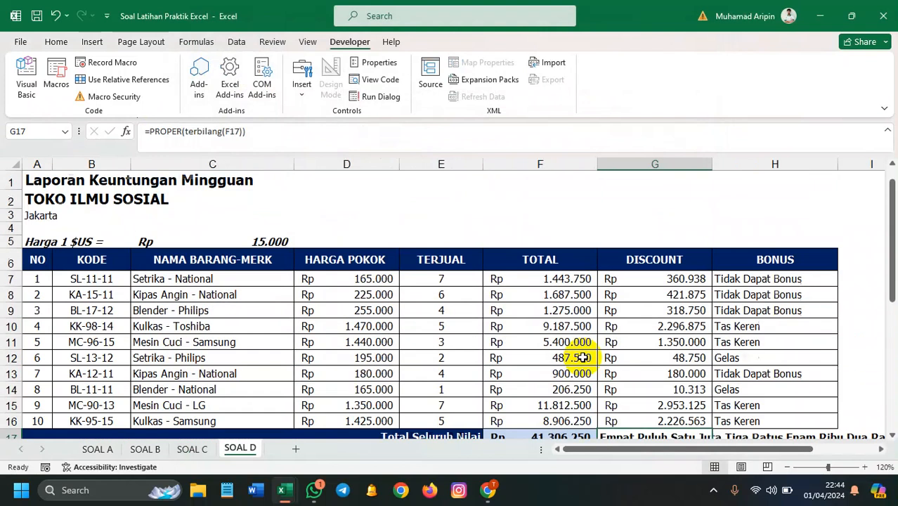
scroll(583, 357, down, 3)
scroll(582, 357, up, 2)
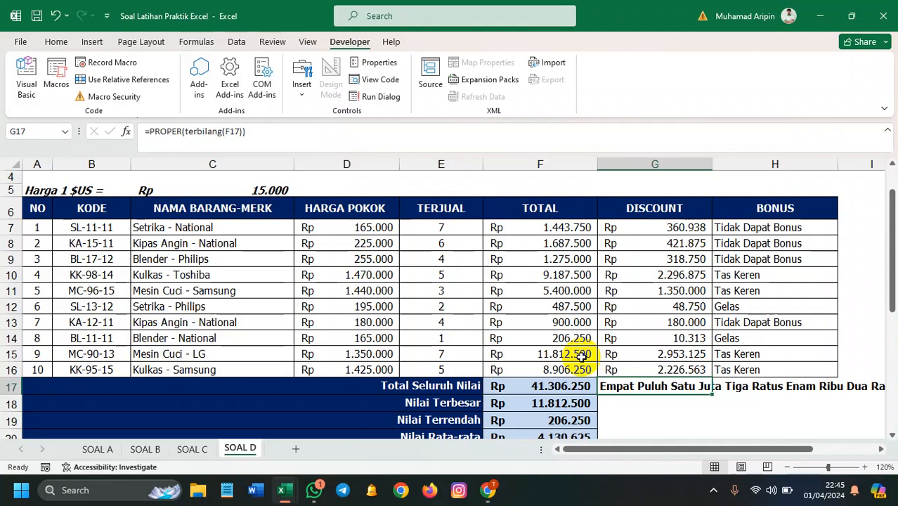
double_click(239, 227)
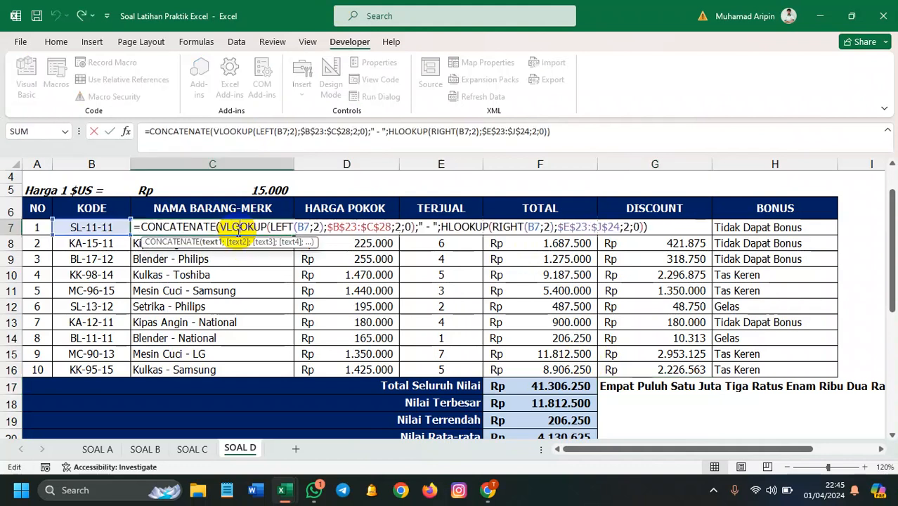
key(Return)
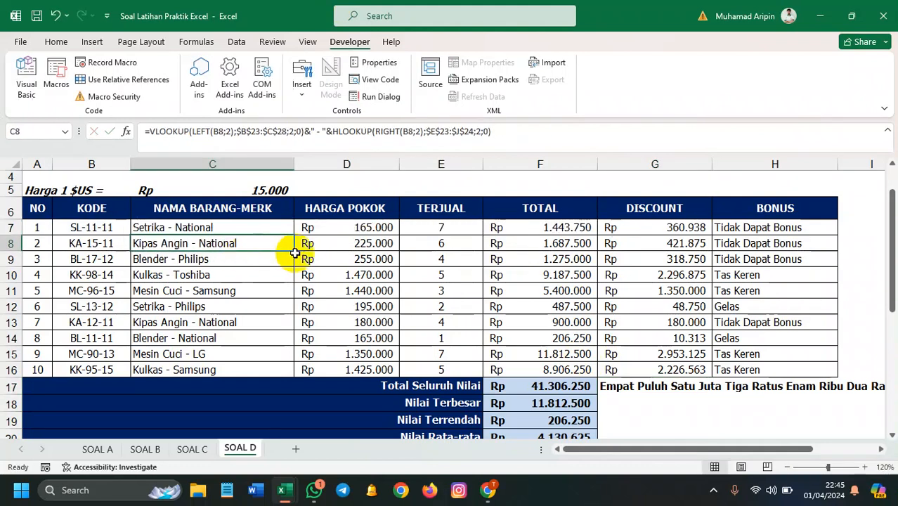
- Look over the SOAL D report from its title and sales table to the summary rows, code tables and process notes
scroll(388, 323, down, 1)
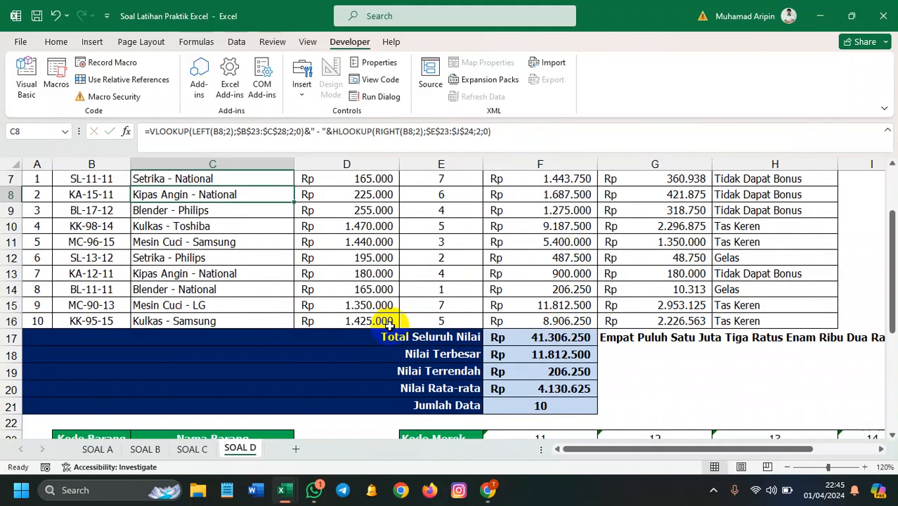
scroll(389, 323, down, 2)
scroll(383, 329, up, 2)
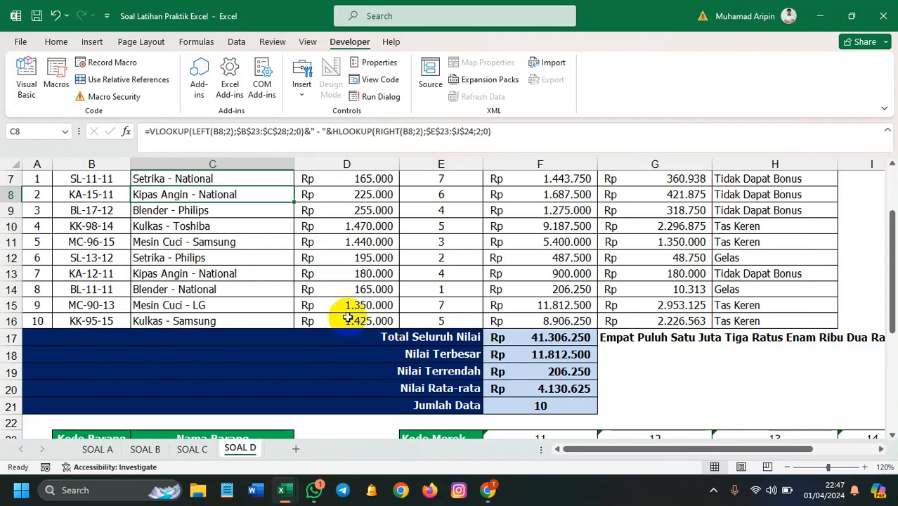
scroll(379, 323, up, 3)
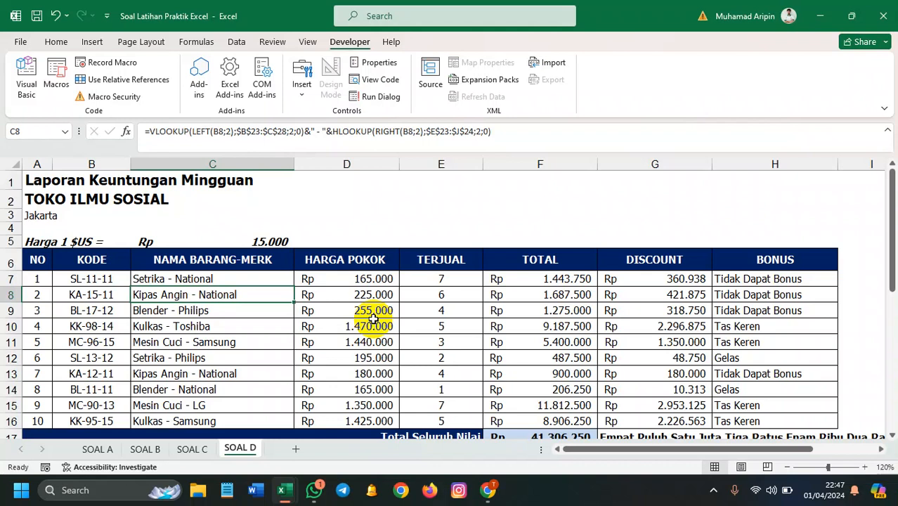
scroll(373, 324, down, 2)
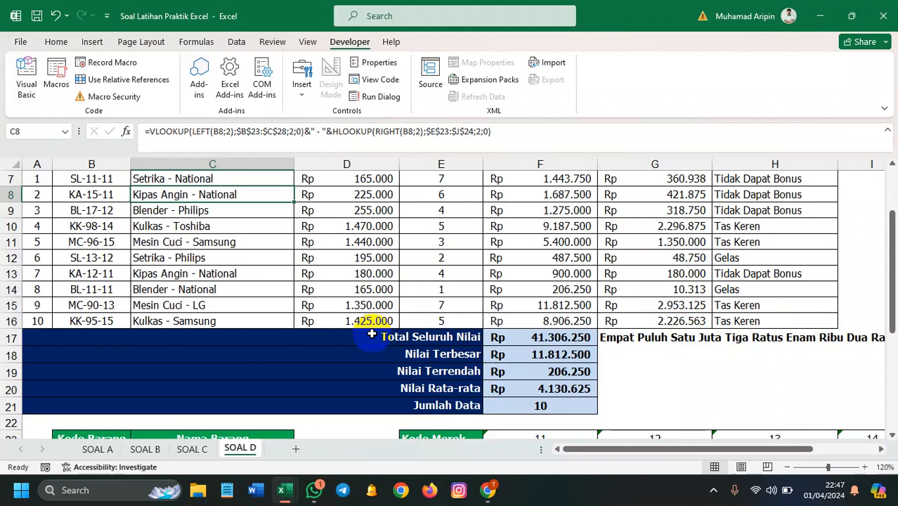
scroll(360, 336, up, 2)
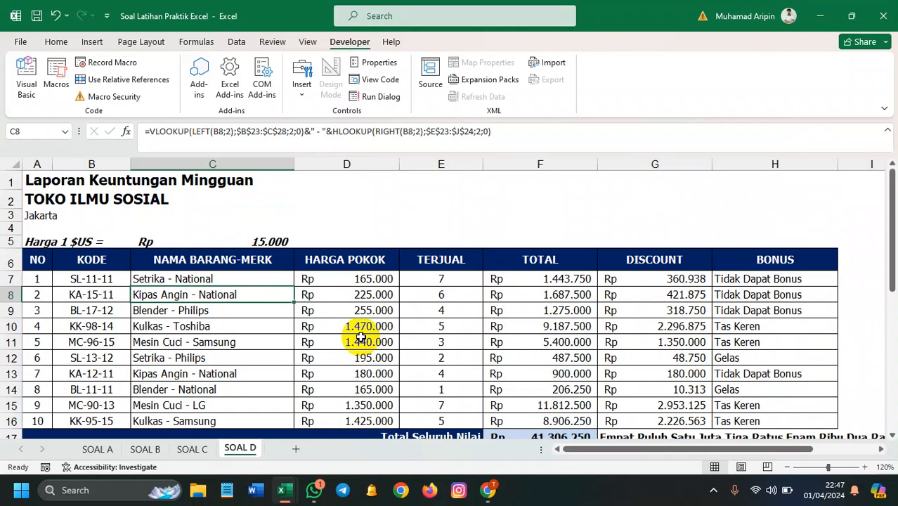
scroll(311, 309, down, 1)
scroll(311, 302, up, 1)
scroll(304, 302, down, 4)
scroll(303, 302, down, 4)
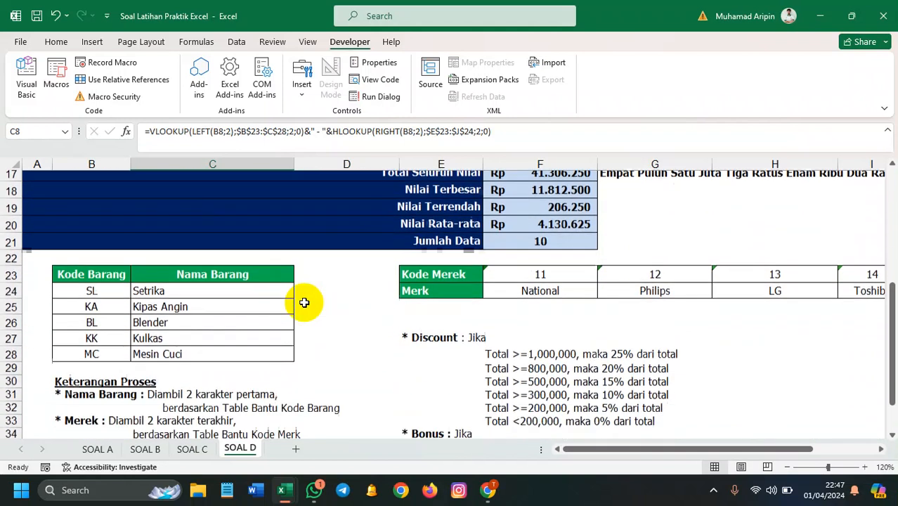
scroll(304, 304, up, 1)
scroll(303, 304, up, 7)
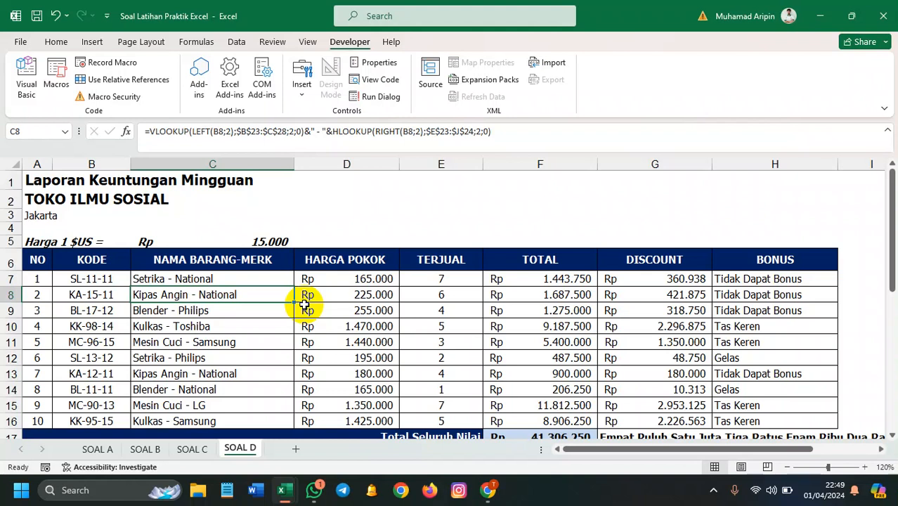
- Fill the table's header row A6:H6 with standard red
drag(49, 259, 748, 264)
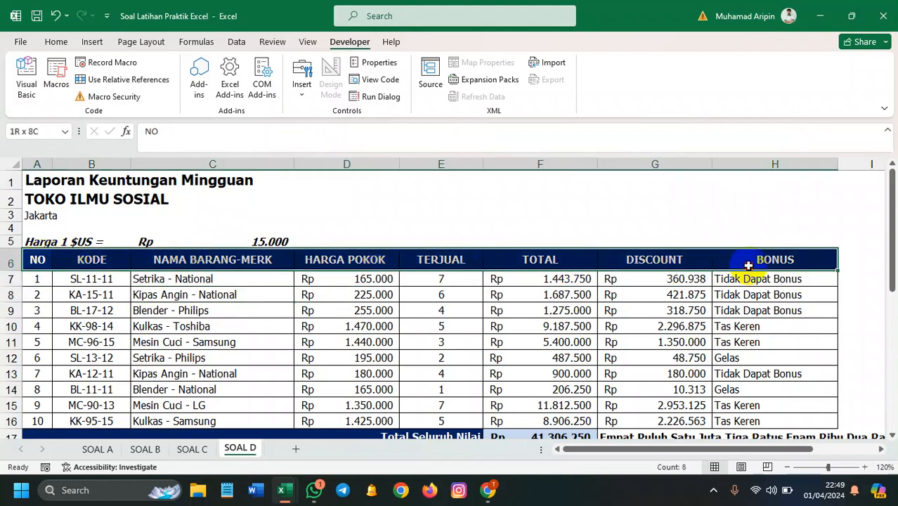
click(56, 42)
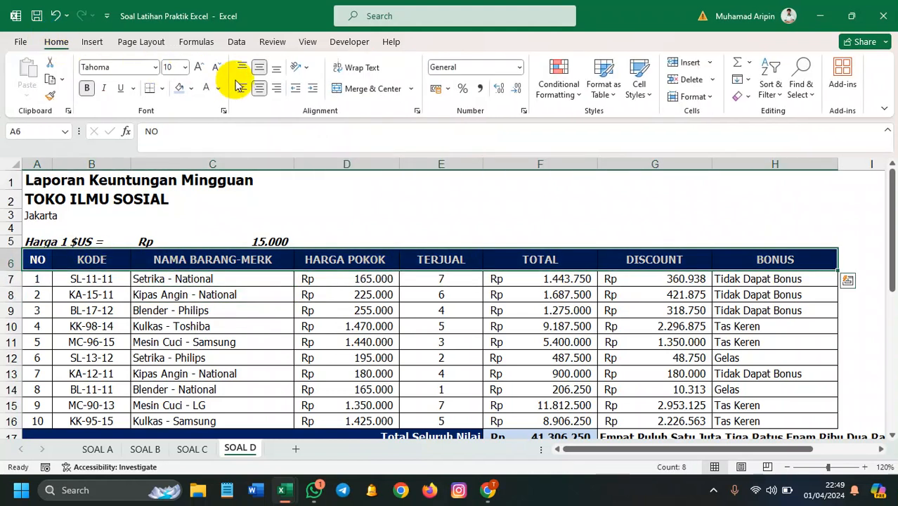
click(191, 88)
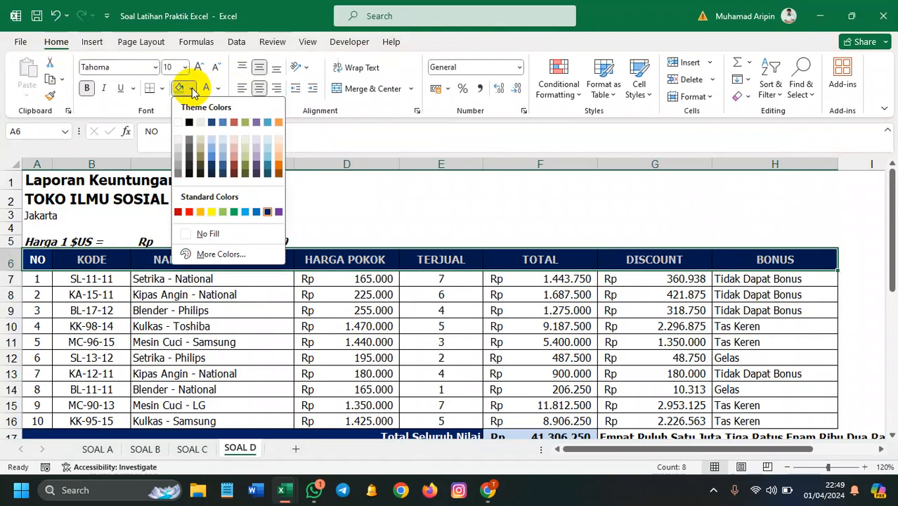
click(188, 211)
- Fill the first data row A7:H7 with standard yellow and the second data row A8:H8 with standard green
drag(40, 279, 746, 281)
click(191, 89)
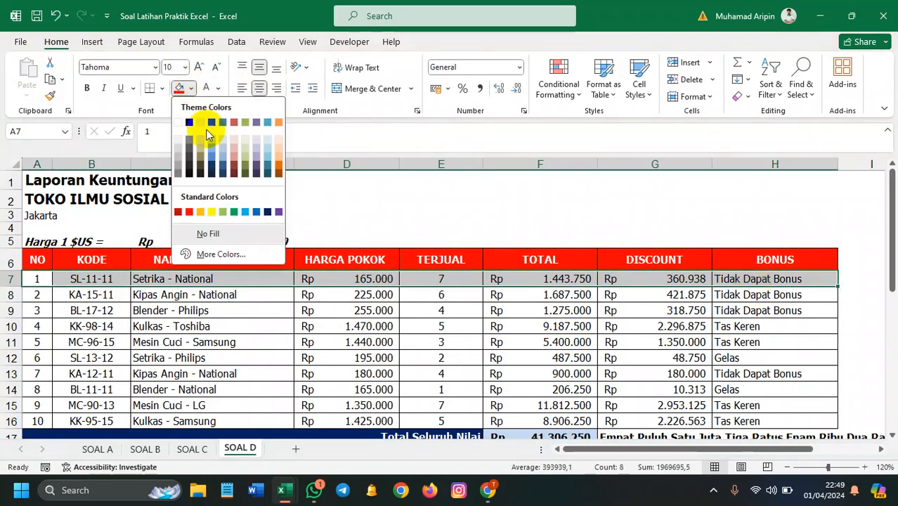
click(212, 211)
drag(42, 301, 771, 295)
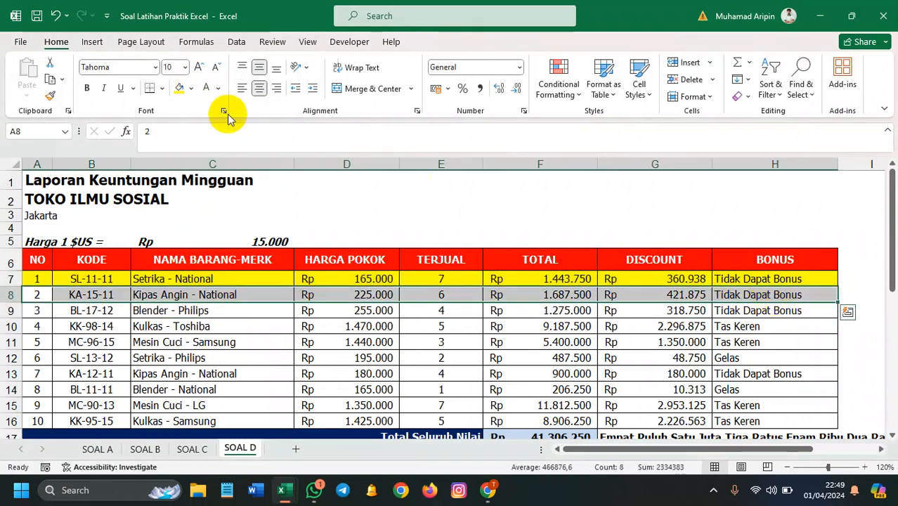
click(191, 88)
click(232, 211)
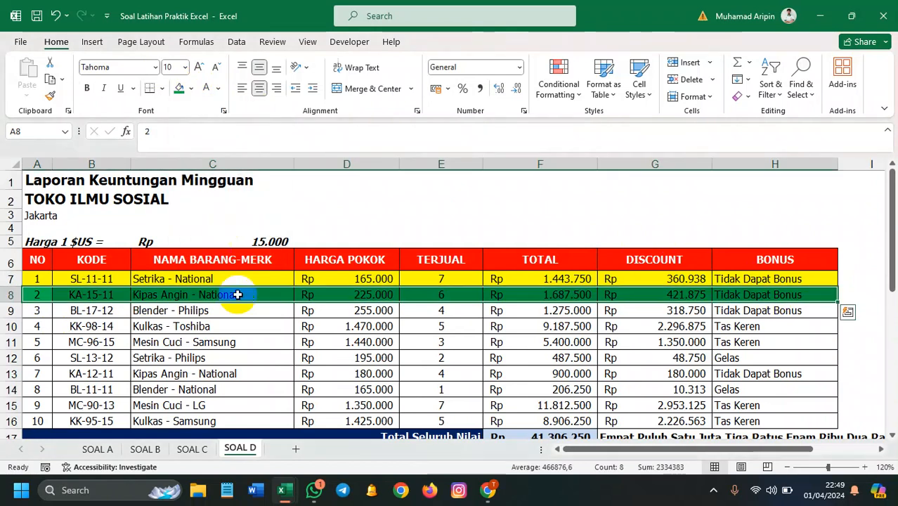
- Undo the green, yellow and red fills on rows 8, 7 and 6 of the SOAL D table
click(240, 326)
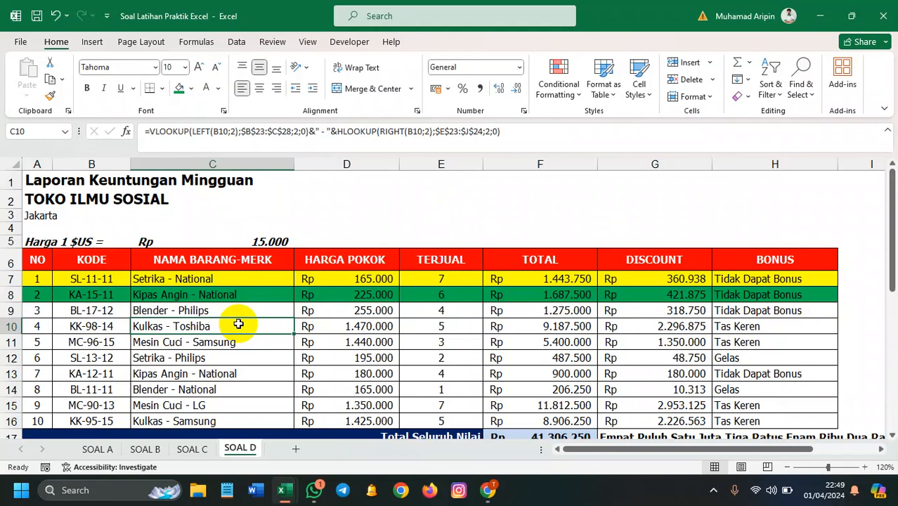
key(ctrl+z)
key(ctrl+z)
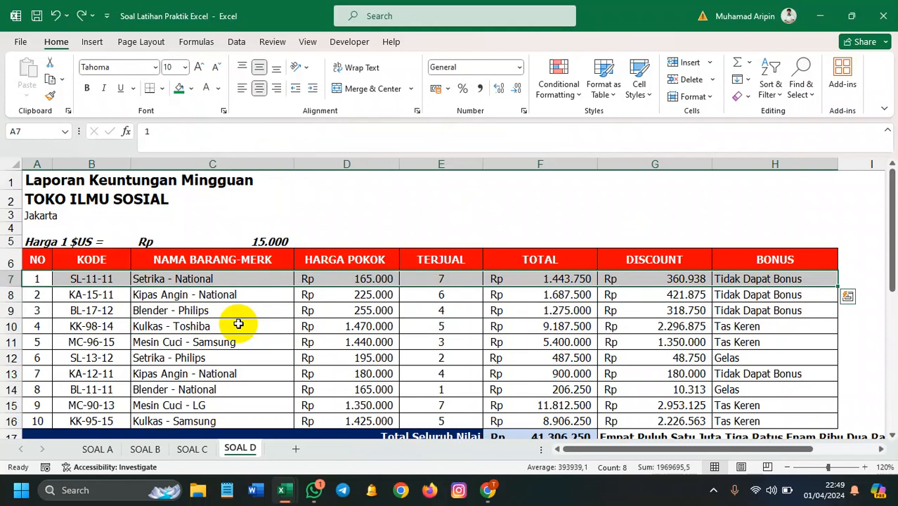
key(ctrl+q)
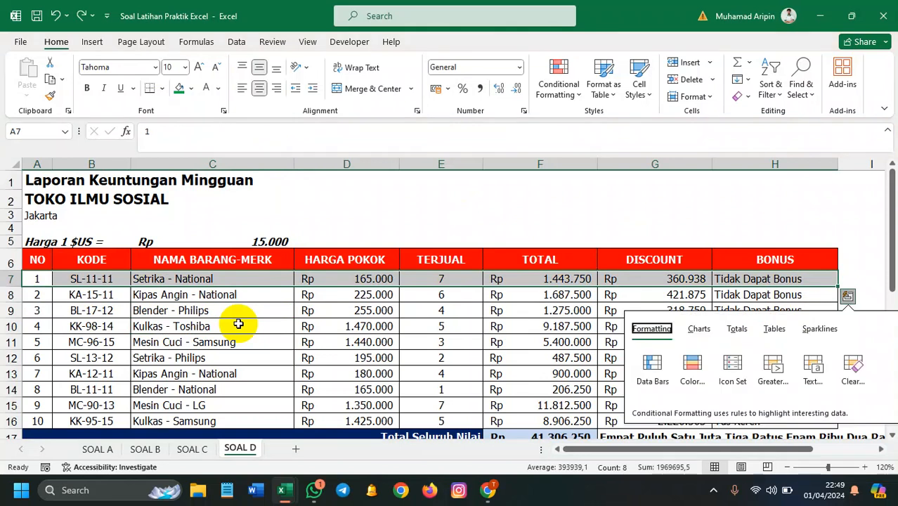
click(180, 206)
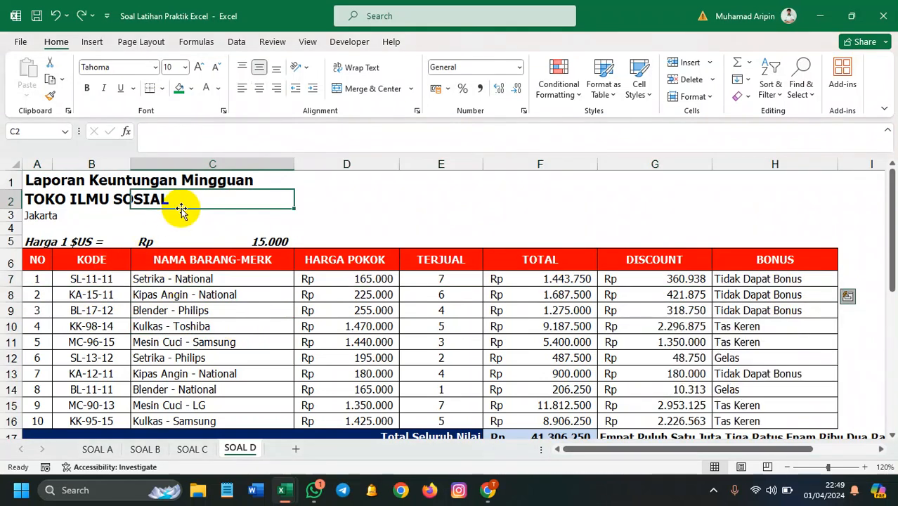
key(ctrl+z)
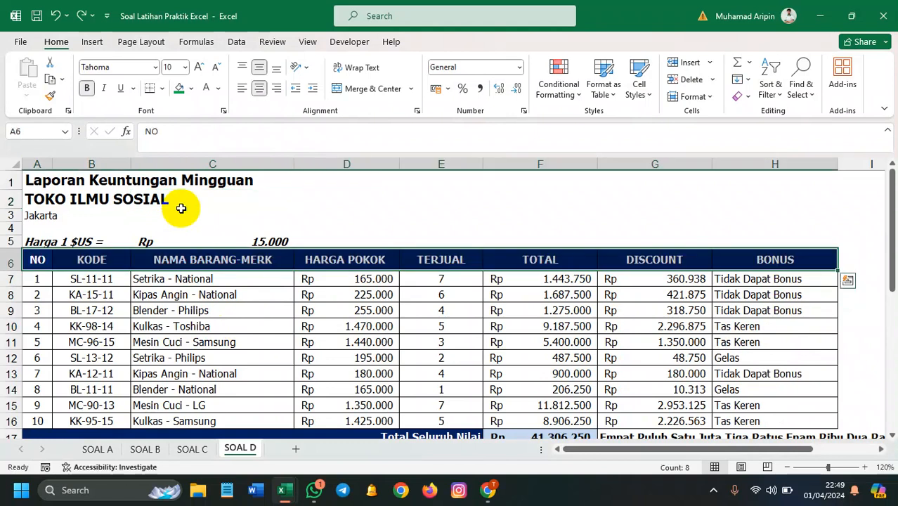
click(195, 217)
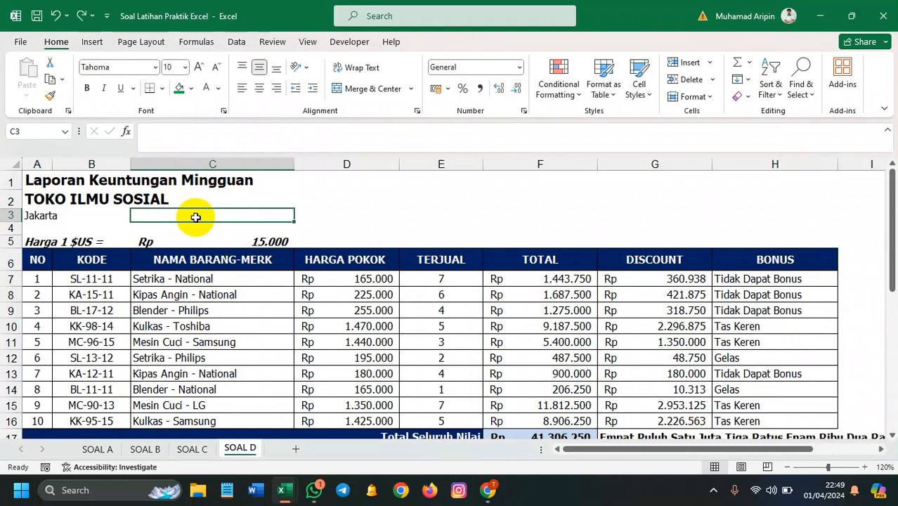
click(172, 280)
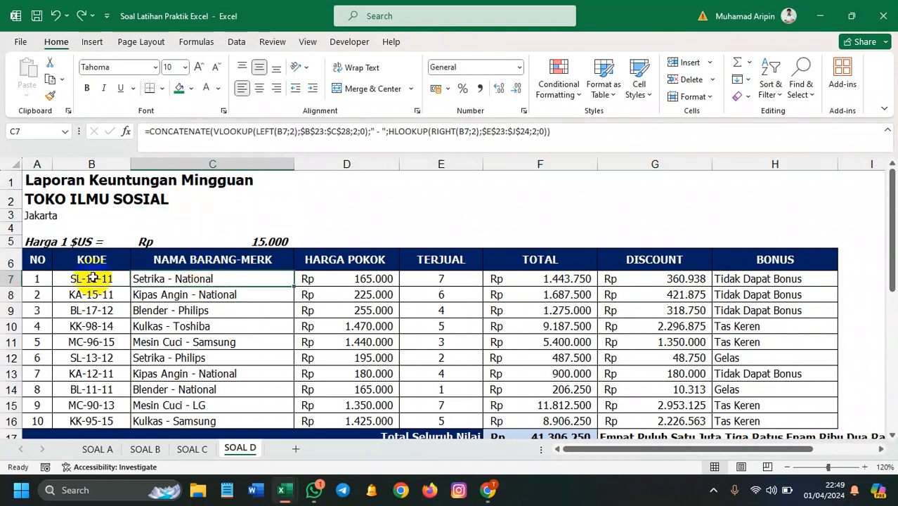
click(43, 262)
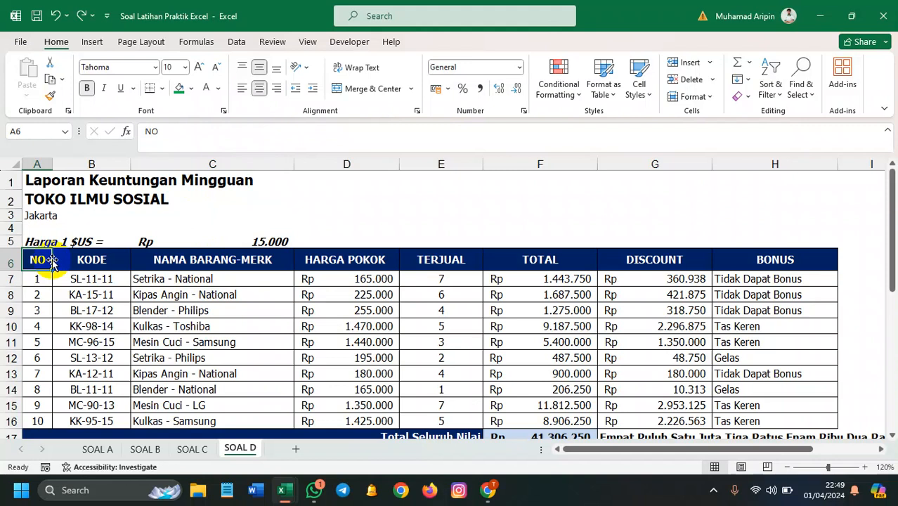
drag(10, 281, 10, 373)
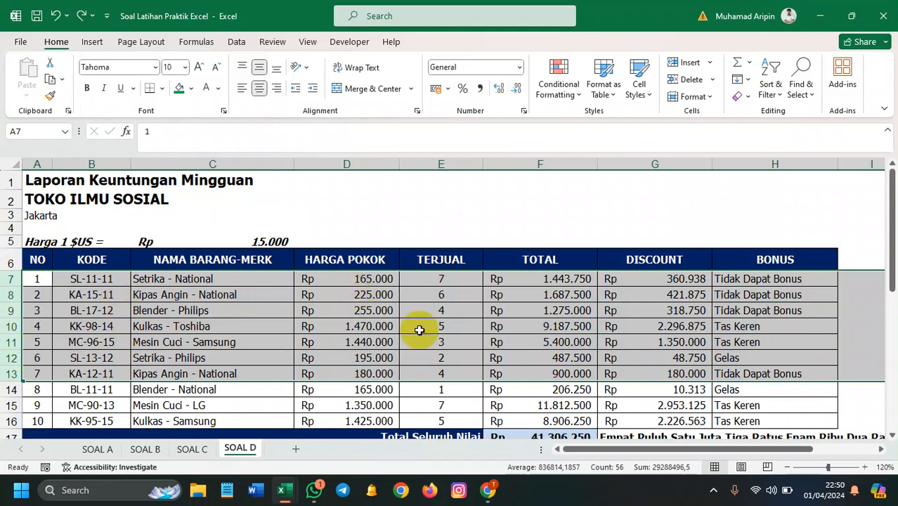
scroll(457, 350, down, 2)
scroll(541, 341, up, 2)
scroll(494, 307, down, 1)
scroll(494, 307, up, 1)
click(447, 224)
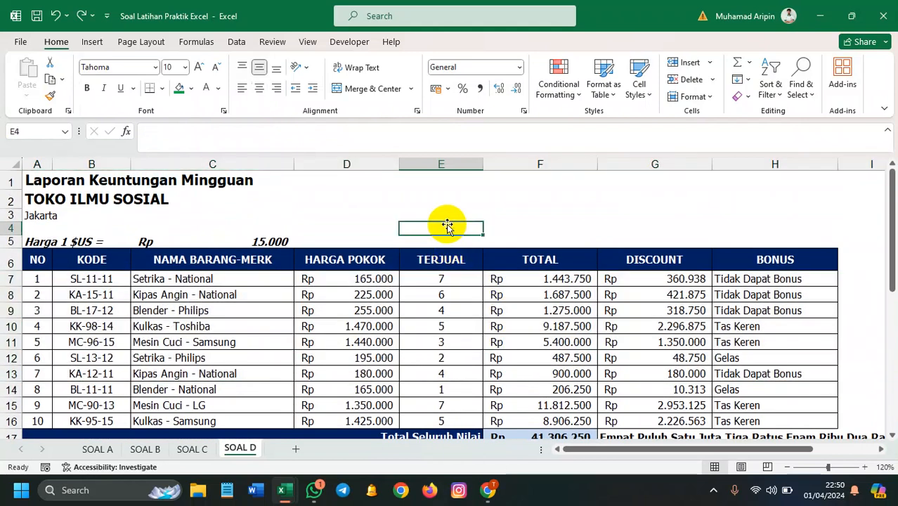
- Look over the SOAL A salary sheet and the SOAL B overtime report, including its summary rows and notes
click(97, 448)
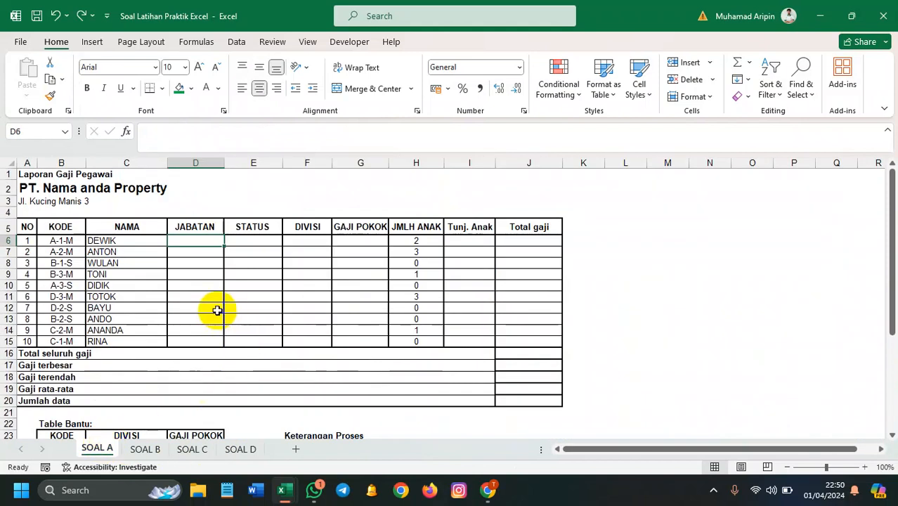
scroll(216, 316, down, 6)
scroll(437, 345, up, 6)
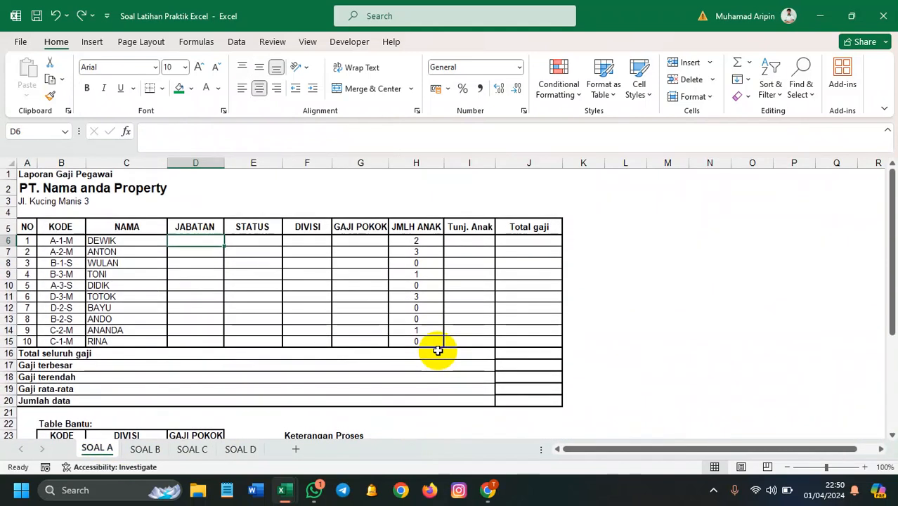
scroll(457, 315, down, 2)
scroll(458, 313, up, 2)
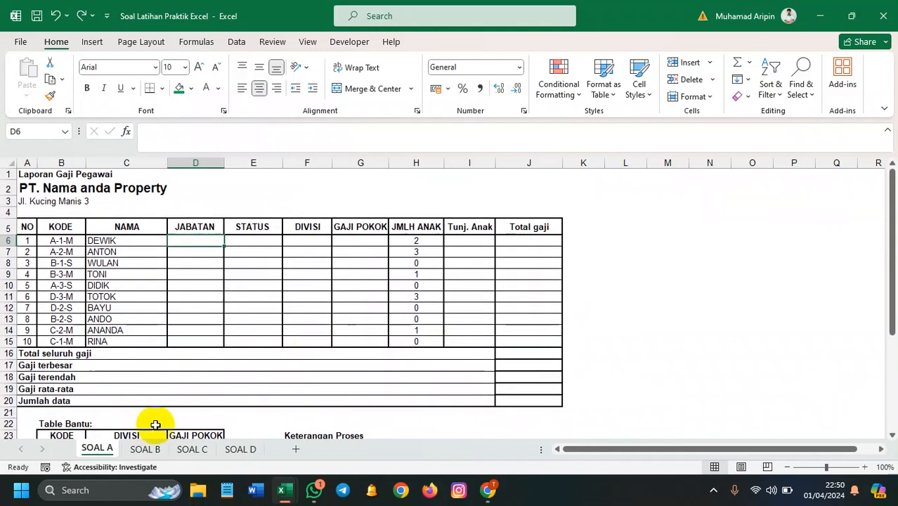
click(146, 449)
scroll(249, 359, down, 2)
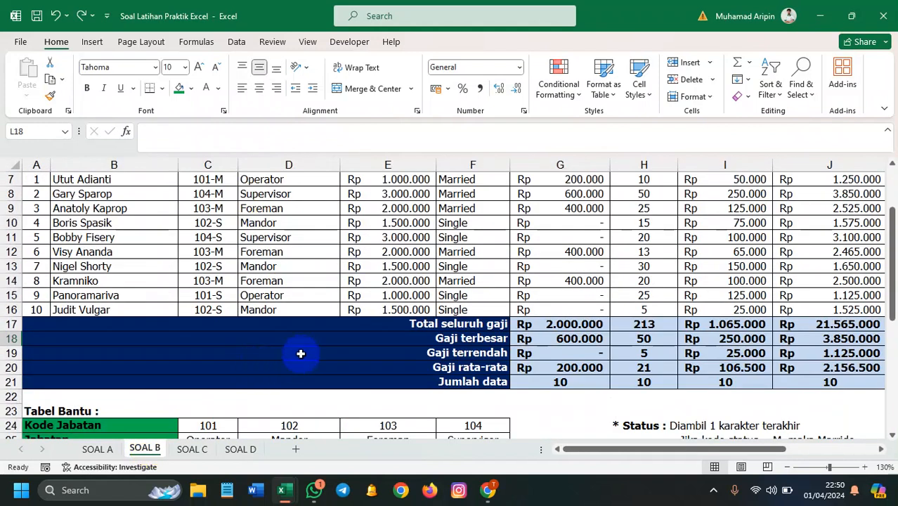
scroll(301, 353, up, 2)
key(ctrl+a)
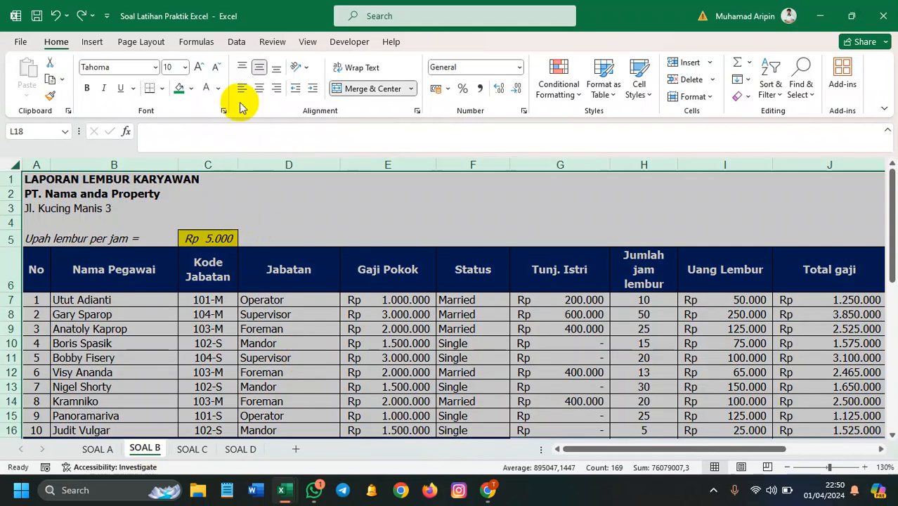
click(258, 68)
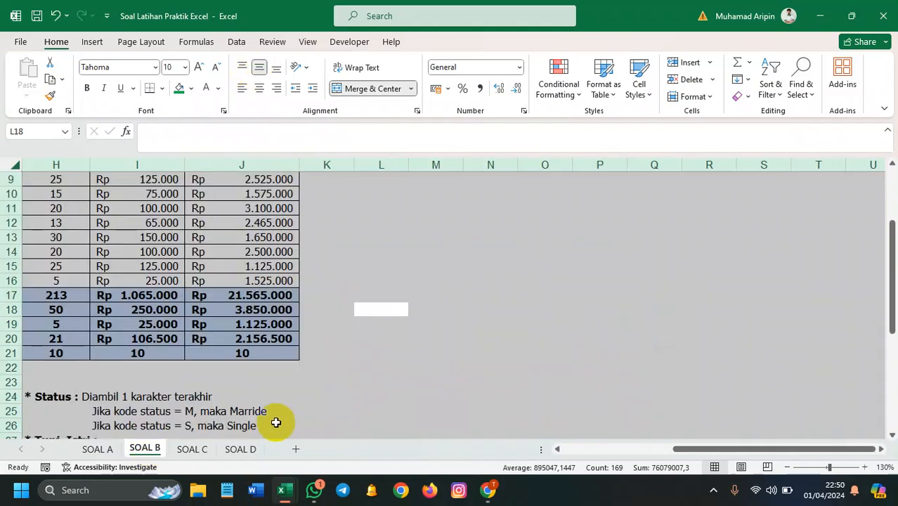
- Clear the spelled-out total from cell G17 on the SOAL D sheet
click(246, 449)
scroll(286, 362, down, 3)
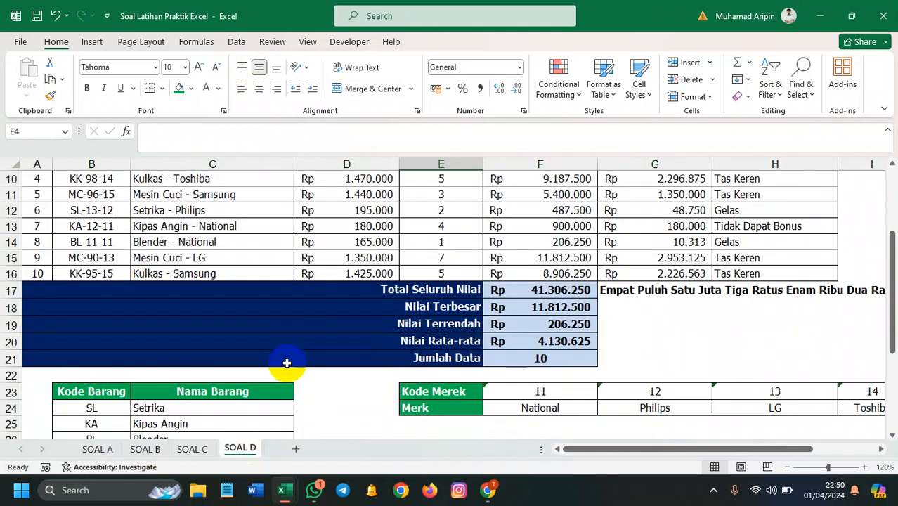
scroll(287, 363, down, 1)
click(607, 244)
key(Delete)
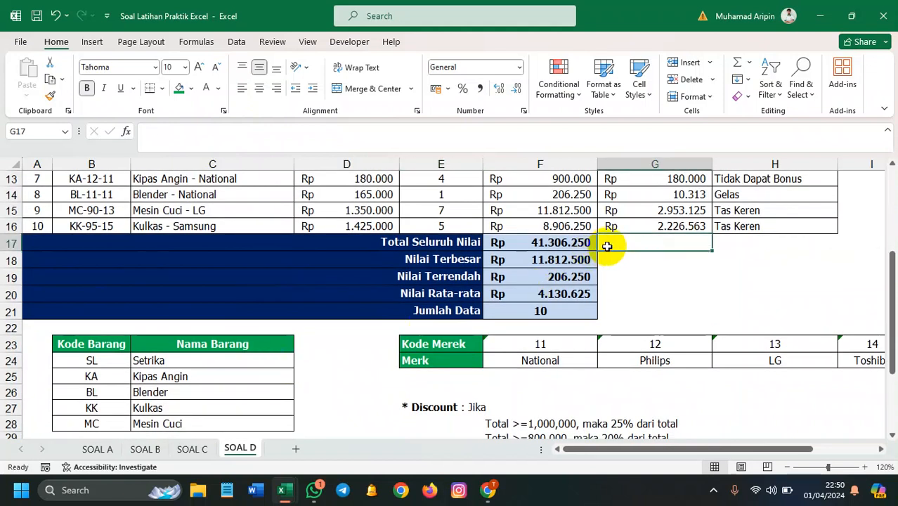
- Preview how the SOAL D report prints, then return to the sheet
scroll(603, 260, up, 4)
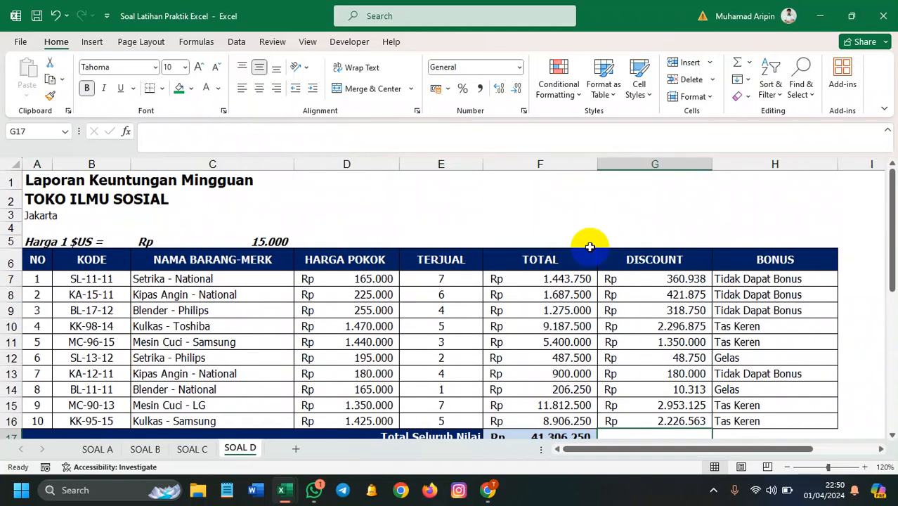
key(ctrl+p)
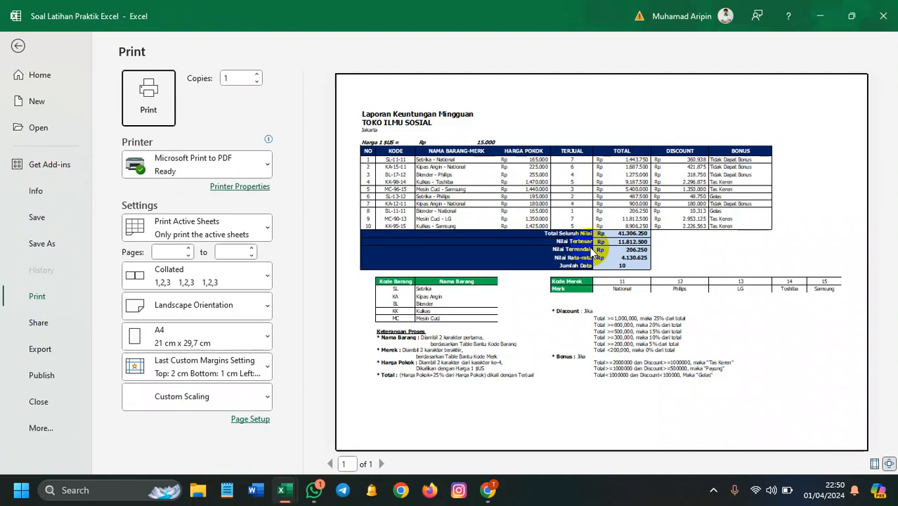
key(Escape)
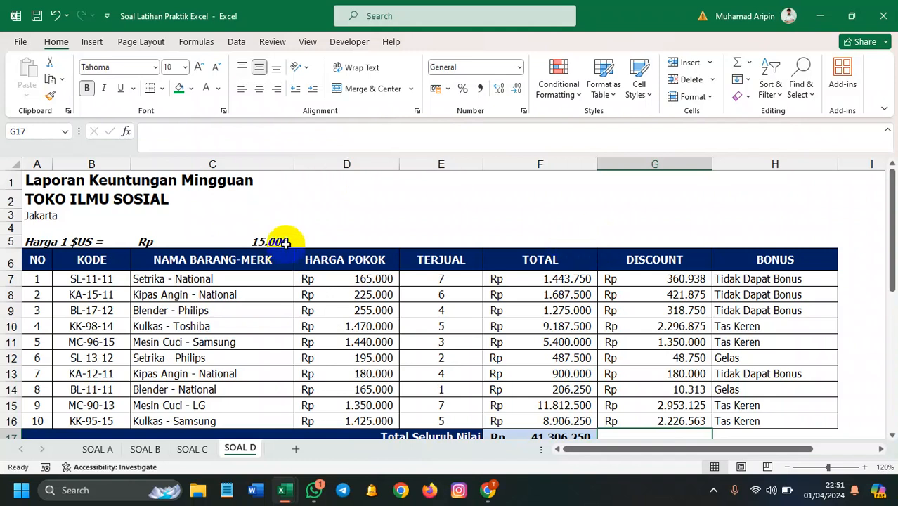
- Look over the SOAL D report from its title and item rows to the summary rows and code tables
scroll(281, 237, down, 1)
scroll(277, 235, up, 1)
scroll(290, 234, down, 1)
scroll(285, 232, up, 1)
scroll(270, 253, down, 1)
scroll(268, 257, down, 2)
scroll(277, 260, up, 3)
scroll(274, 257, down, 1)
scroll(274, 258, down, 1)
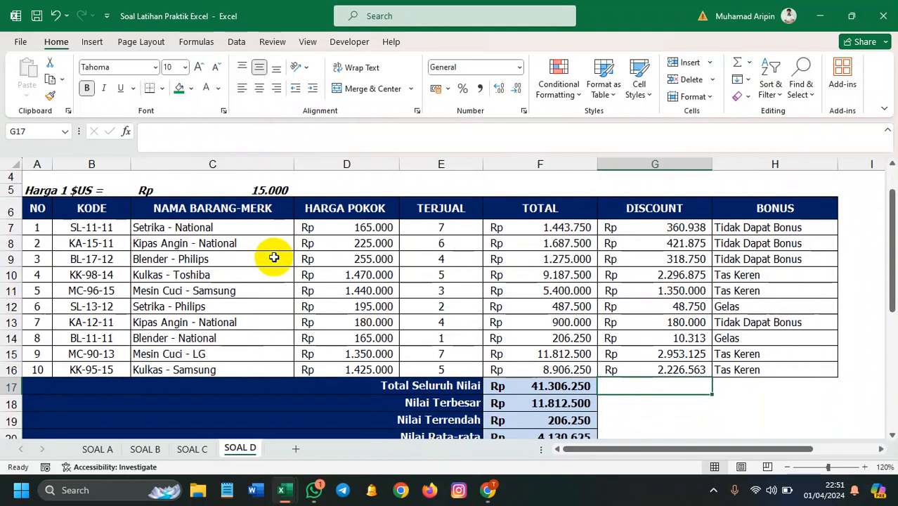
scroll(274, 257, up, 1)
scroll(274, 258, down, 1)
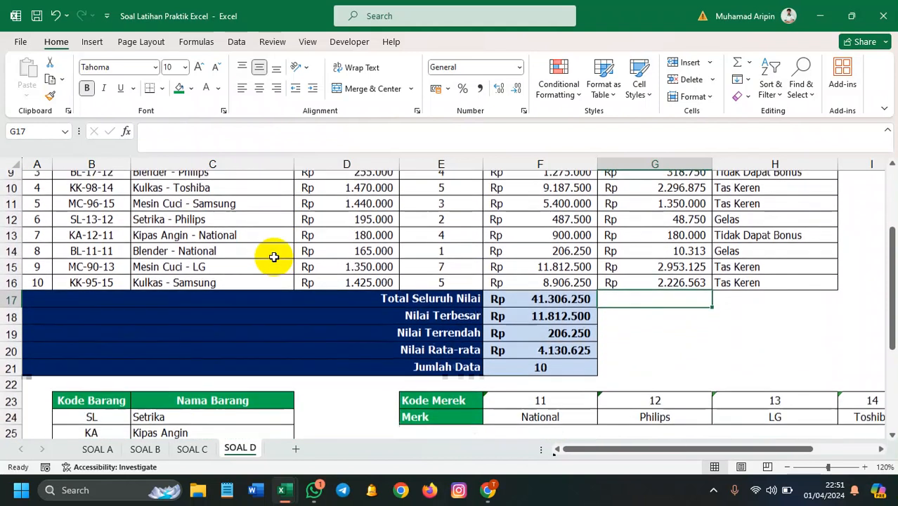
scroll(274, 258, up, 1)
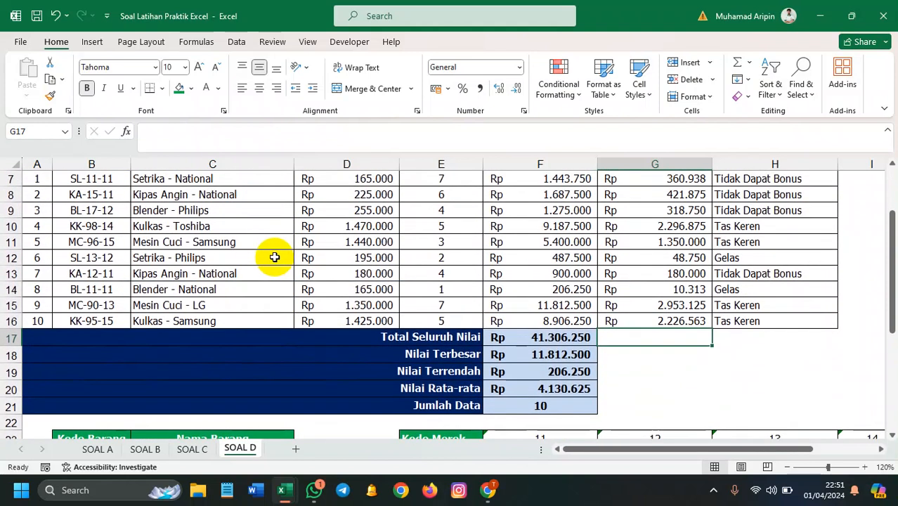
scroll(274, 258, up, 2)
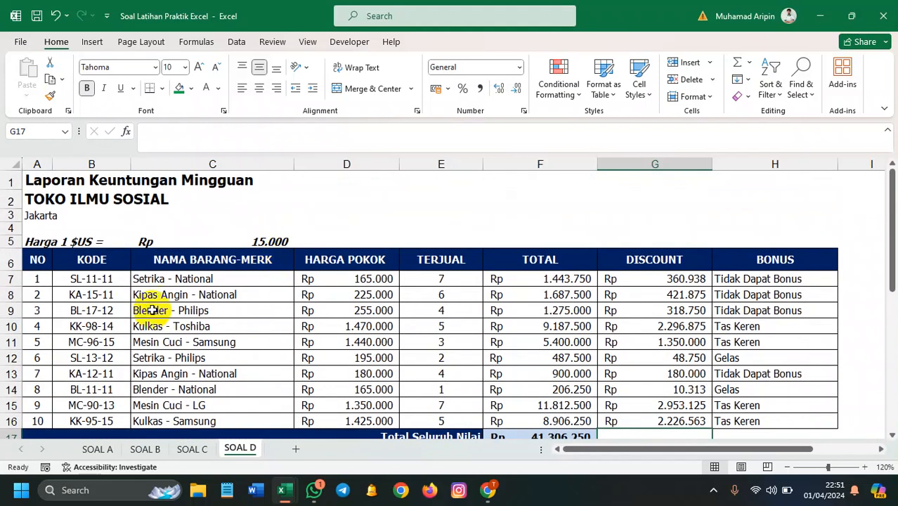
click(145, 448)
click(239, 448)
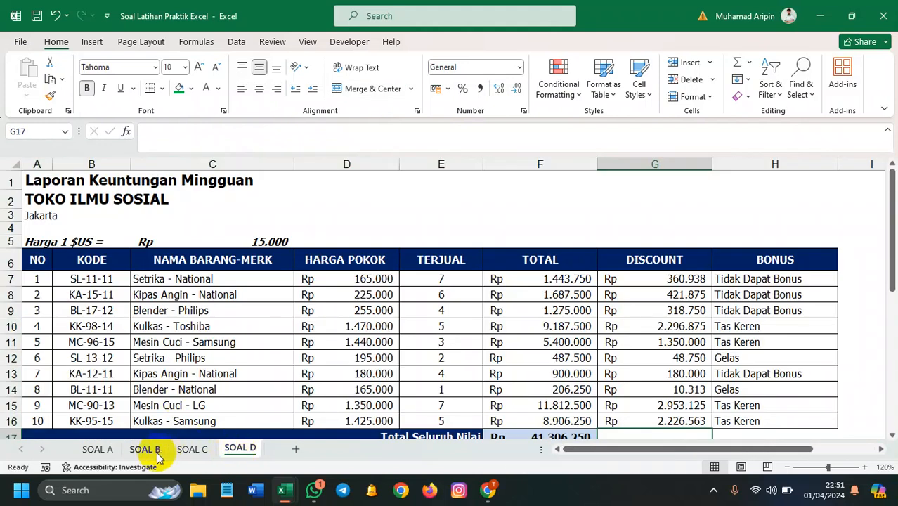
click(145, 449)
click(237, 447)
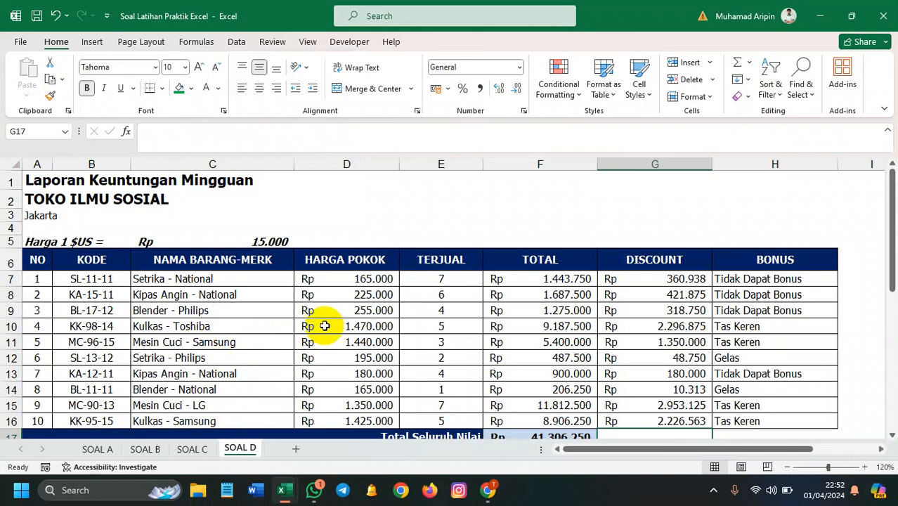
scroll(325, 326, down, 2)
scroll(325, 326, up, 2)
scroll(651, 375, down, 2)
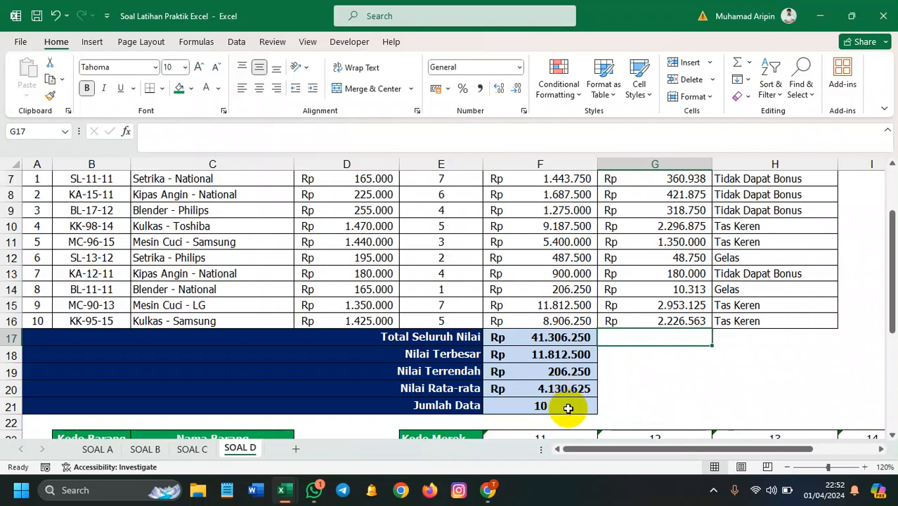
click(782, 496)
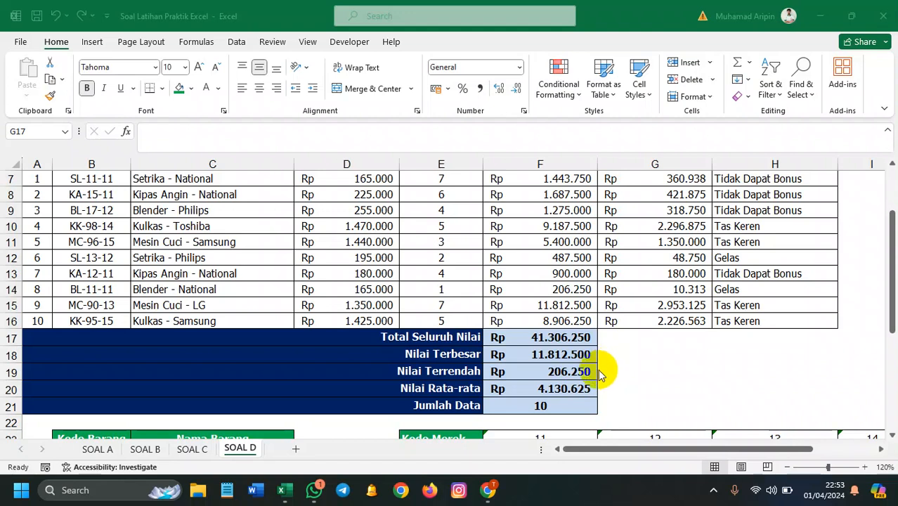
scroll(602, 371, up, 1)
scroll(597, 376, down, 1)
scroll(596, 376, up, 2)
scroll(594, 376, down, 1)
scroll(594, 376, down, 1)
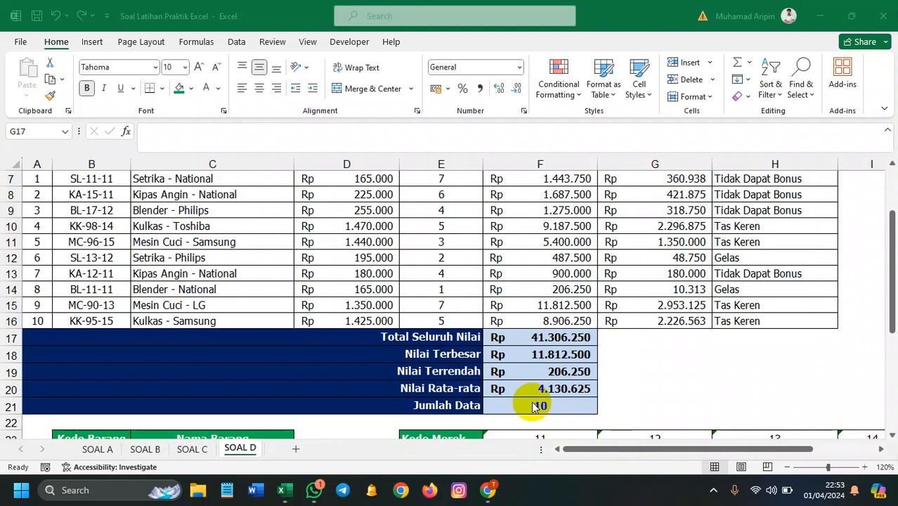
scroll(531, 403, up, 2)
scroll(529, 404, down, 1)
scroll(528, 405, down, 1)
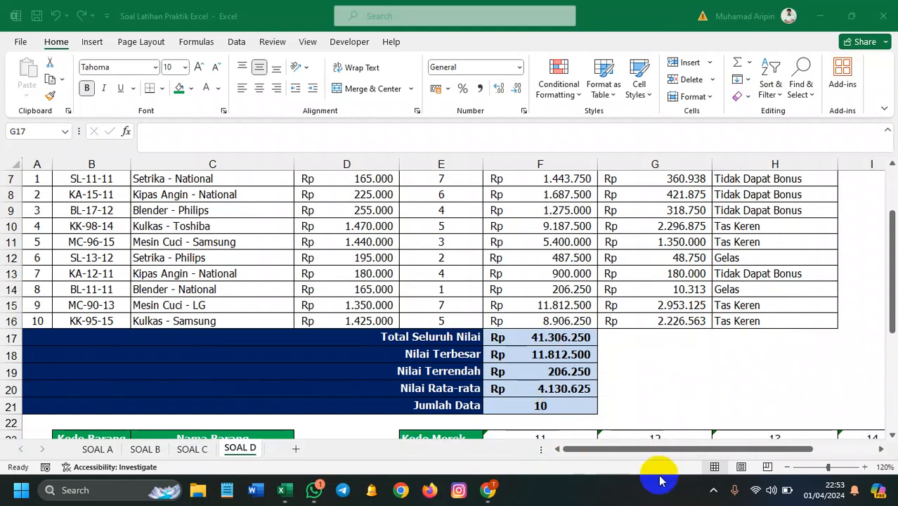
- Switch to the Google Meet call, mute the microphone and end the call for everyone
mouse_move(492, 496)
click(438, 404)
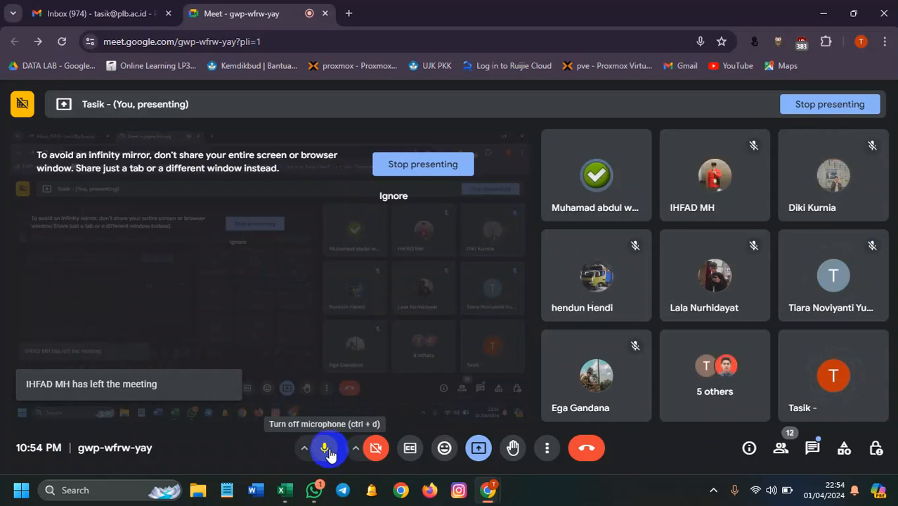
click(328, 449)
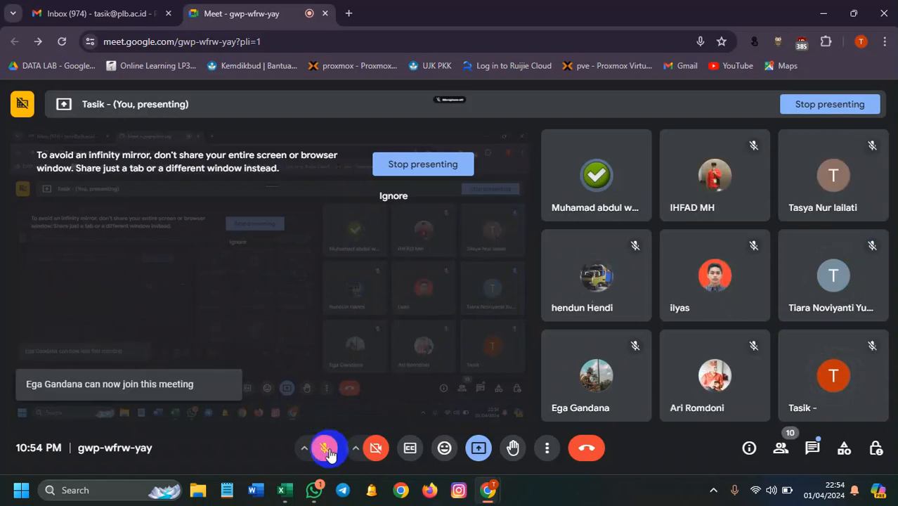
click(588, 450)
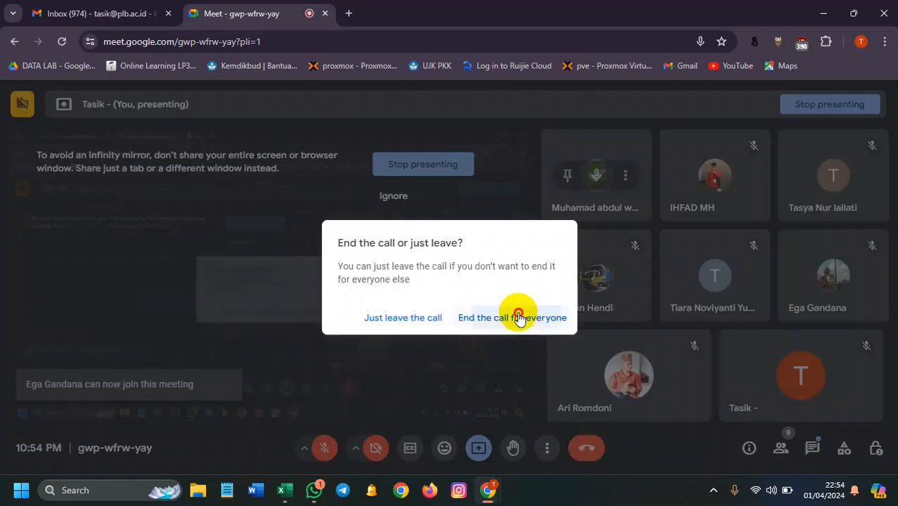
click(518, 317)
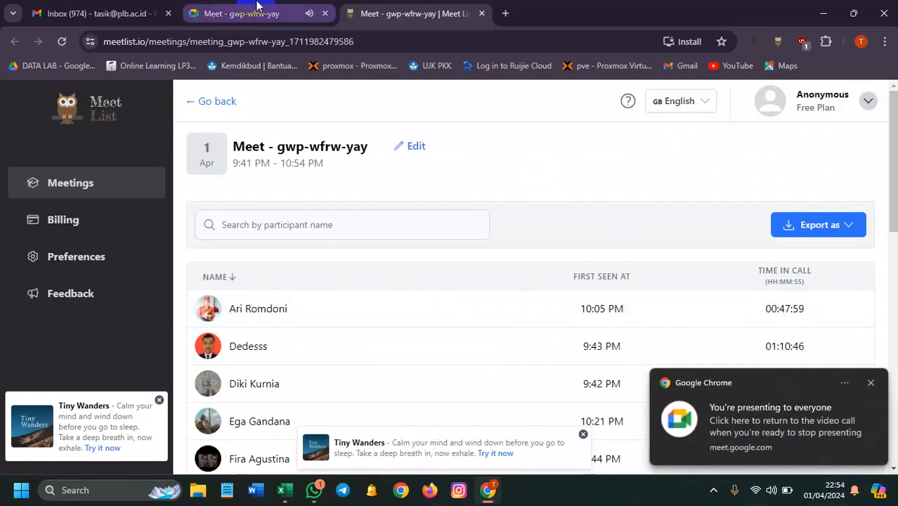
- Close the meeting attendance page and the ended Meet call page, and switch to WhatsApp
click(481, 15)
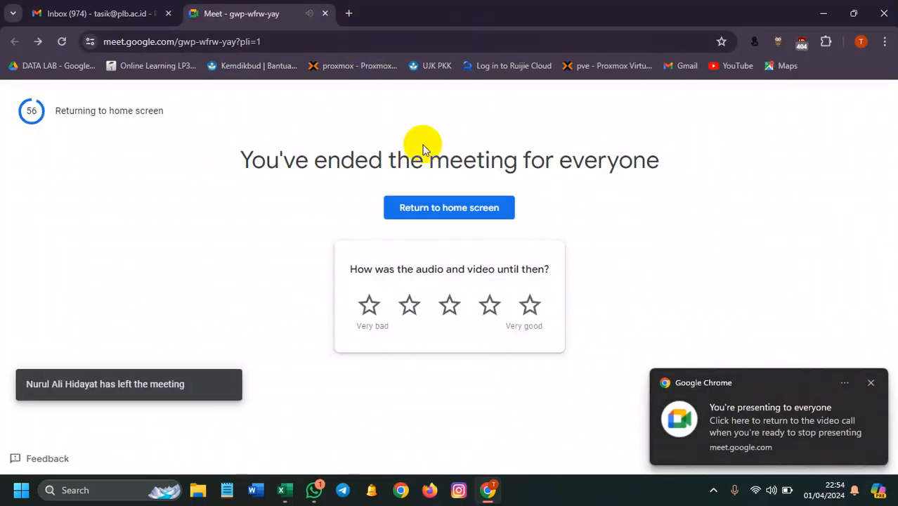
click(325, 14)
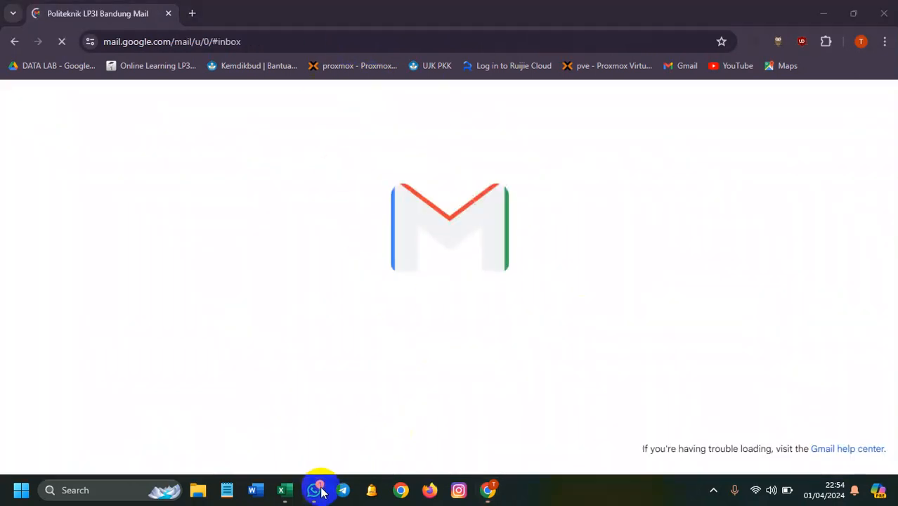
click(320, 491)
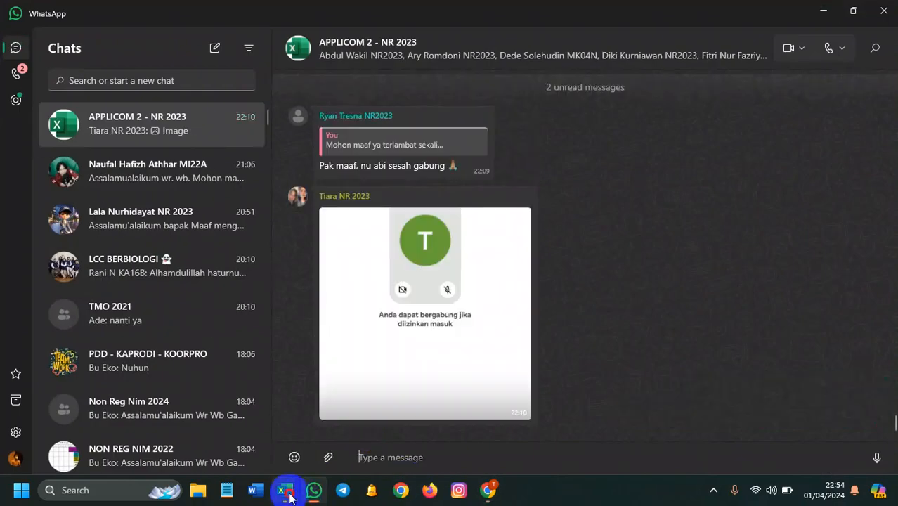
- Switch to the Soal Latihan Praktik Excel workbook and copy its SOAL B and SOAL D sheets together into a new workbook
mouse_move(288, 497)
click(313, 420)
click(155, 454)
ctrl+click(240, 449)
right_click(246, 449)
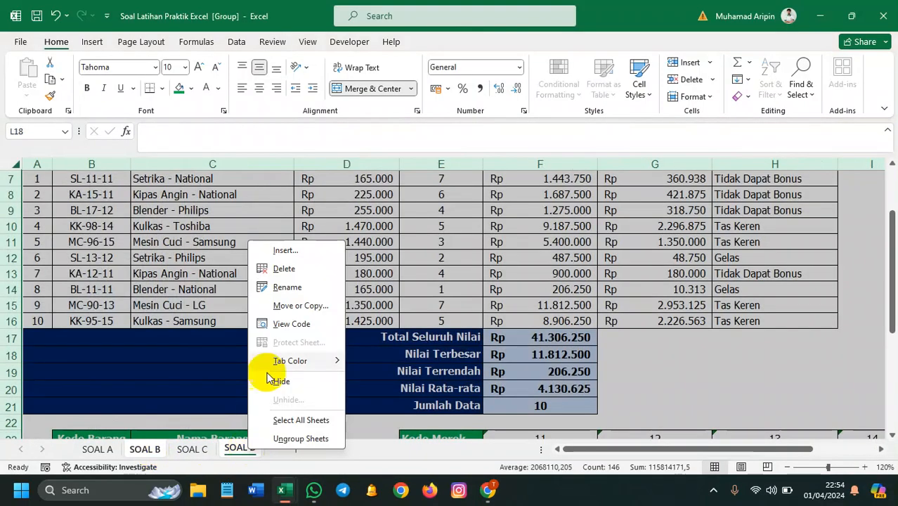
click(288, 305)
click(261, 279)
click(246, 288)
click(227, 381)
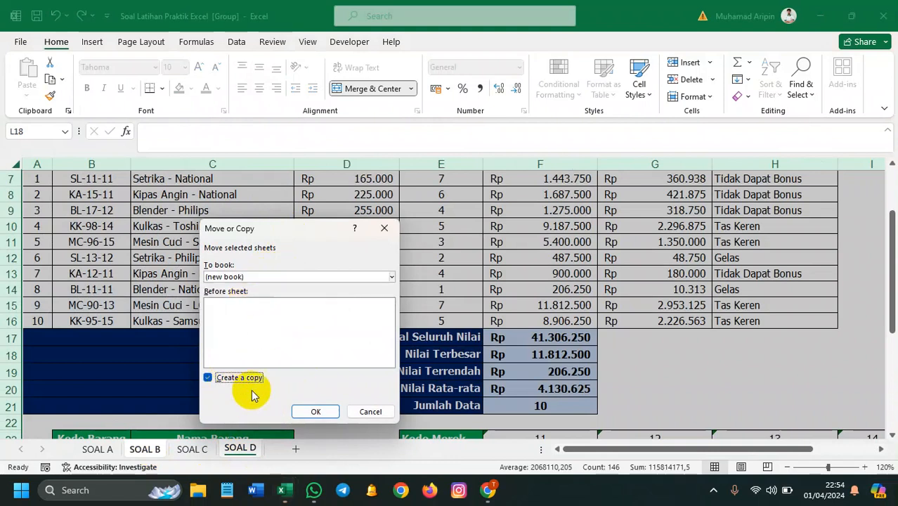
click(314, 411)
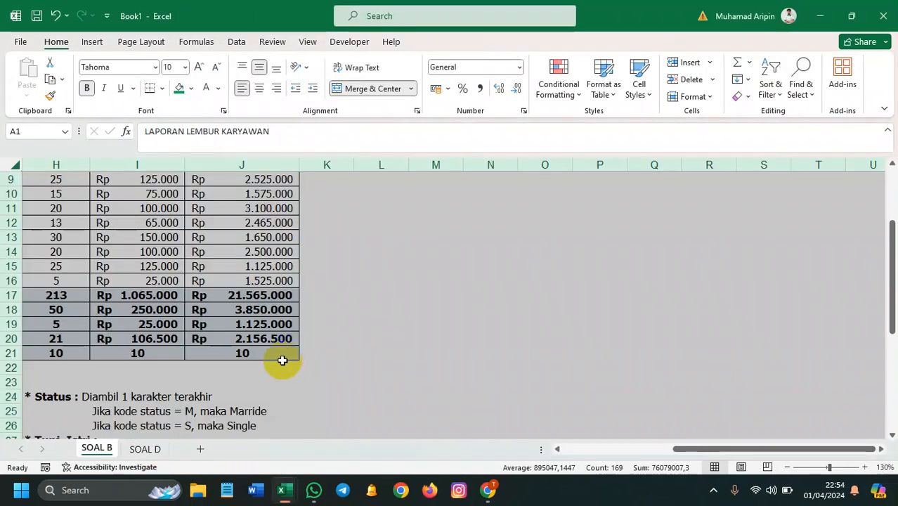
- Rename the copied SOAL B sheet as P6-SOAL 1
right_click(97, 448)
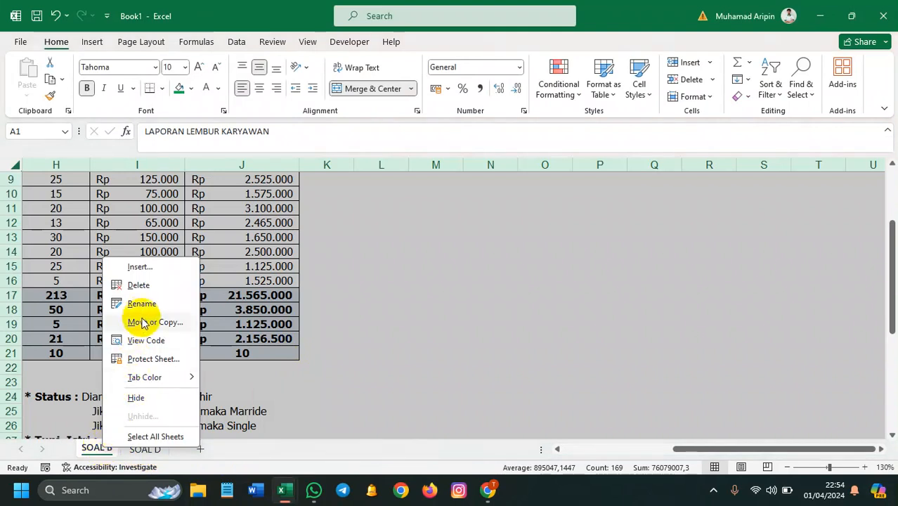
click(141, 303)
double_click(110, 447)
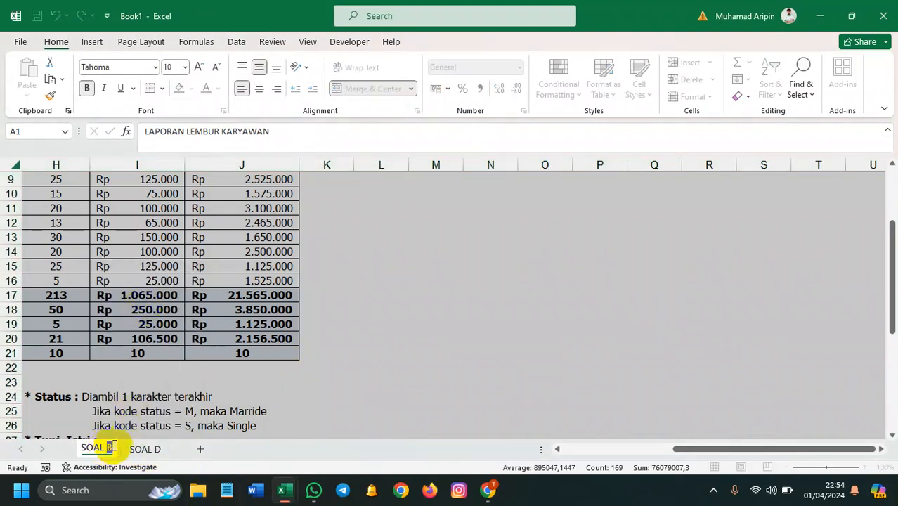
text(1)
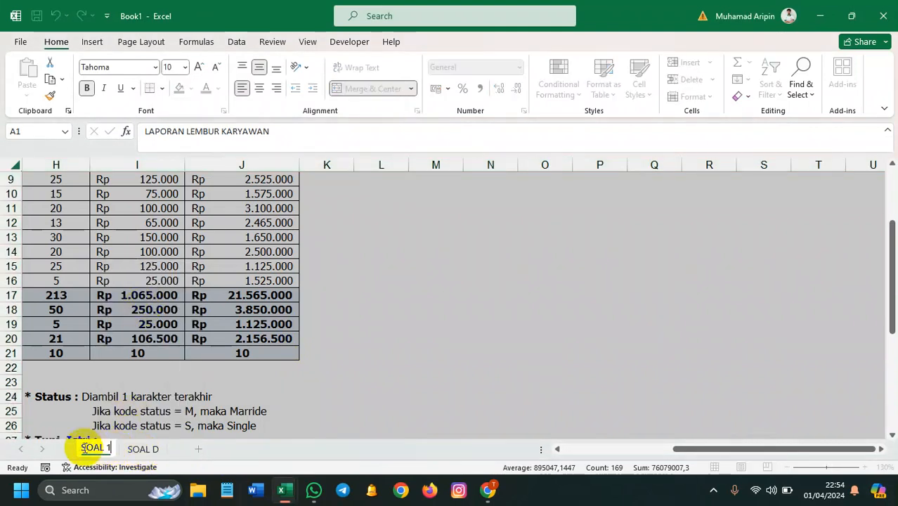
key(Return)
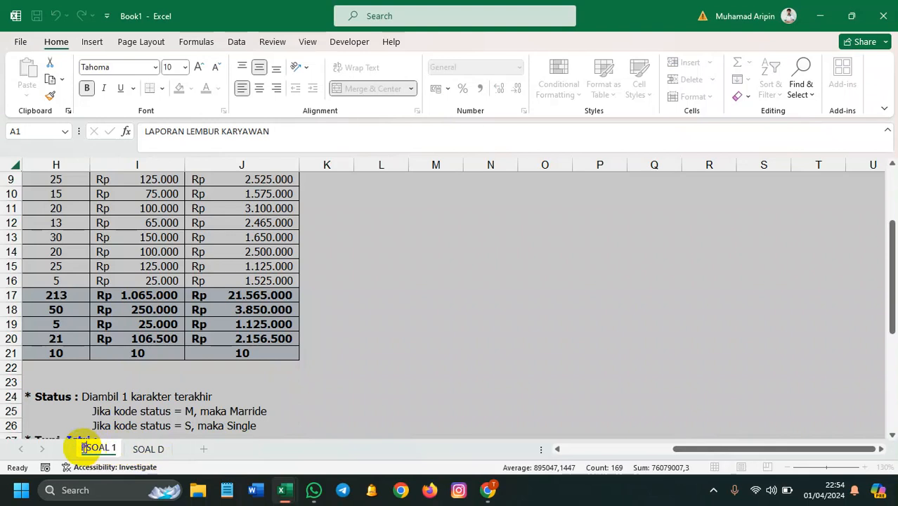
text(P6-)
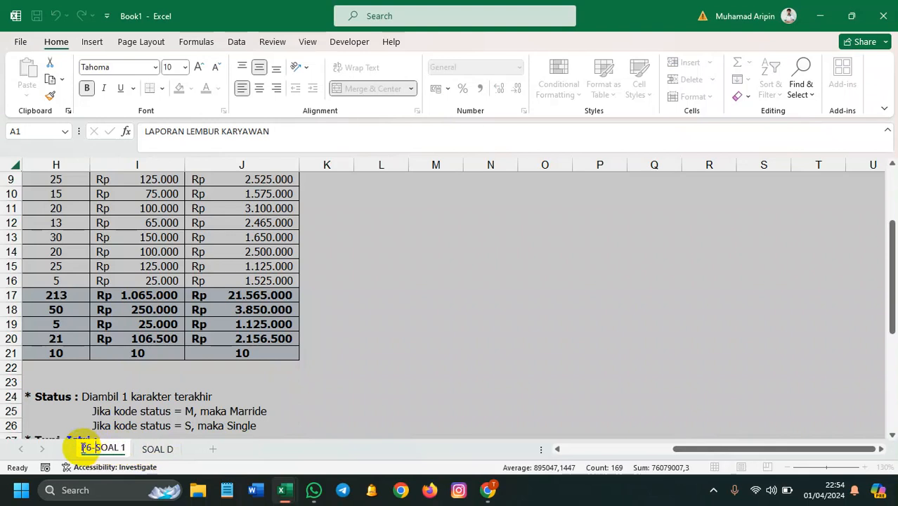
- Rename the copied SOAL D sheet as P6-SOAL 2
click(166, 450)
right_click(167, 451)
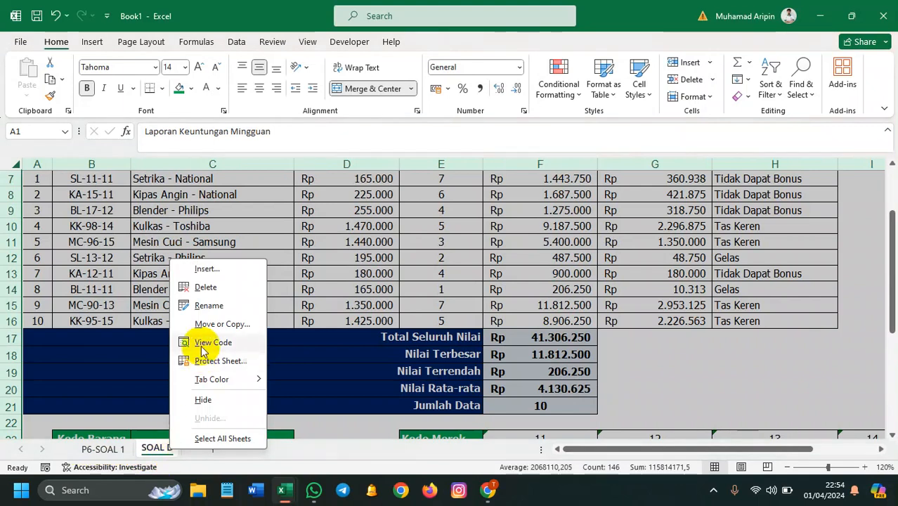
click(209, 305)
text(P6-SOAL 2)
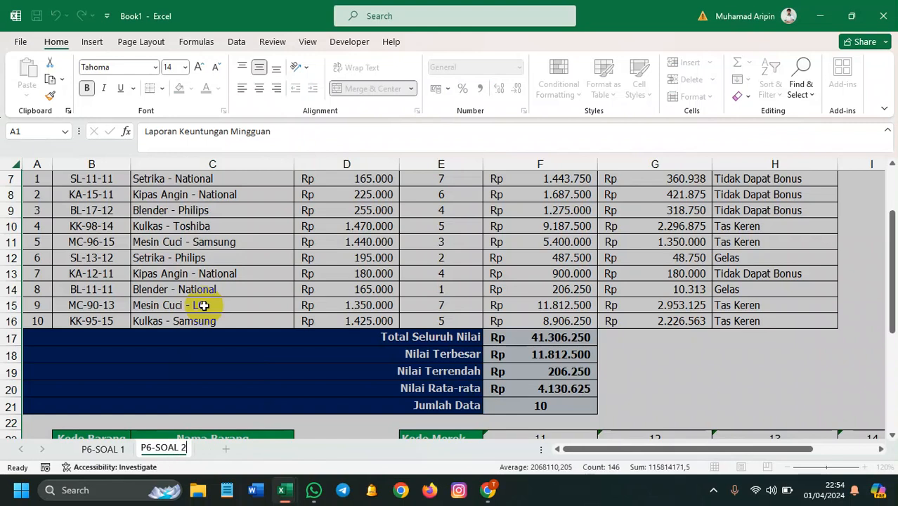
key(Return)
- Show the P6-SOAL 1 report from its title at 100% zoom and clear the whole-sheet selection
click(102, 449)
scroll(135, 370, up, 3)
drag(722, 449, 461, 446)
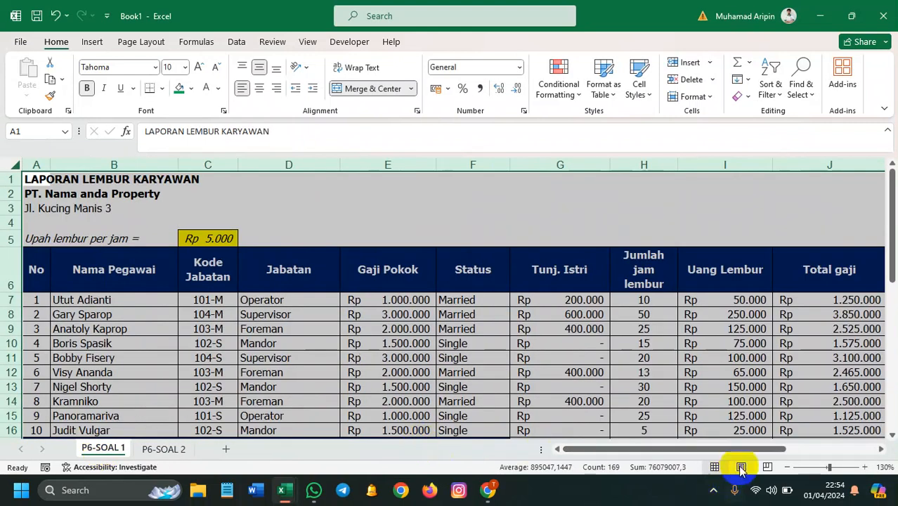
click(787, 467)
click(787, 466)
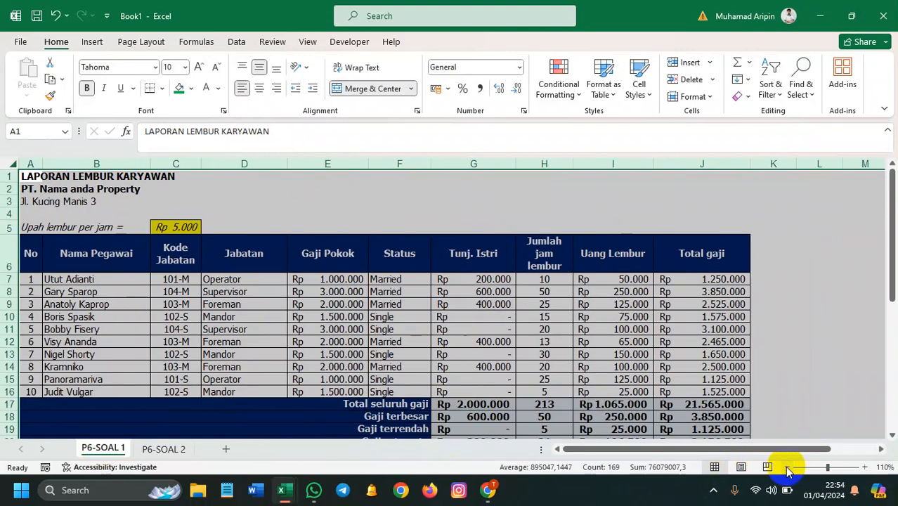
click(787, 467)
click(733, 389)
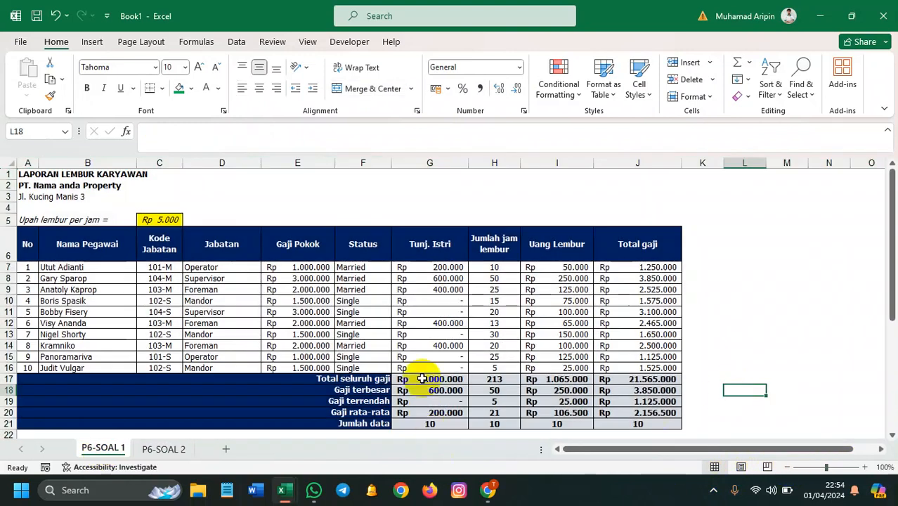
- Set the font size of the report title and company name in A1:A2 to 14
drag(23, 176, 25, 187)
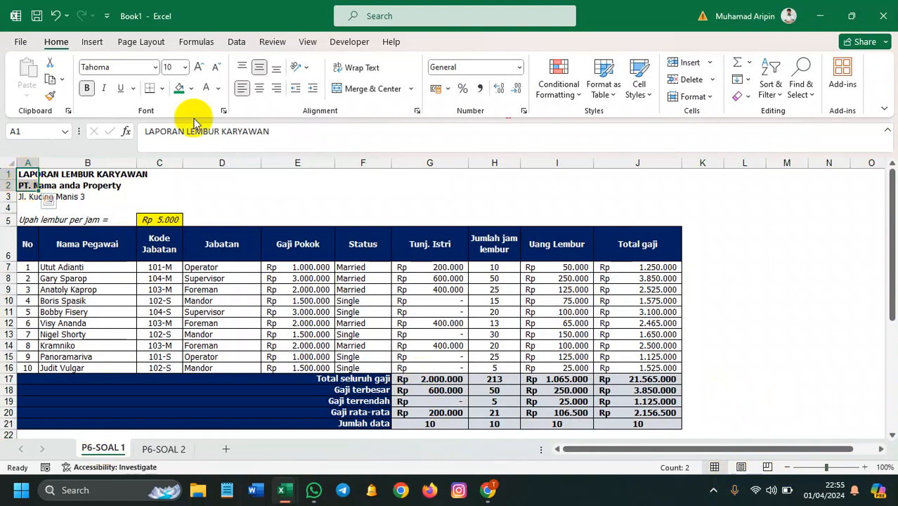
click(184, 67)
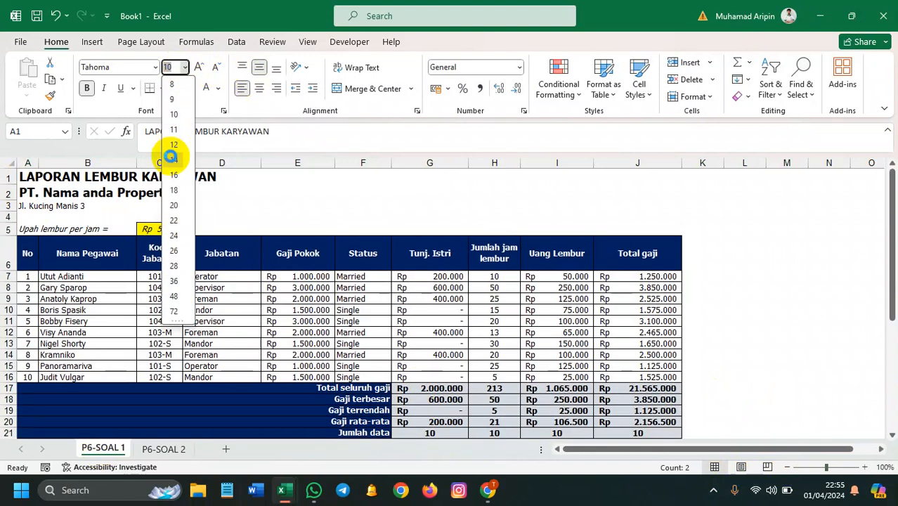
click(174, 159)
click(130, 215)
- Set the font size of the report title and company name in A1:A2 to 12
drag(21, 177, 24, 188)
click(186, 67)
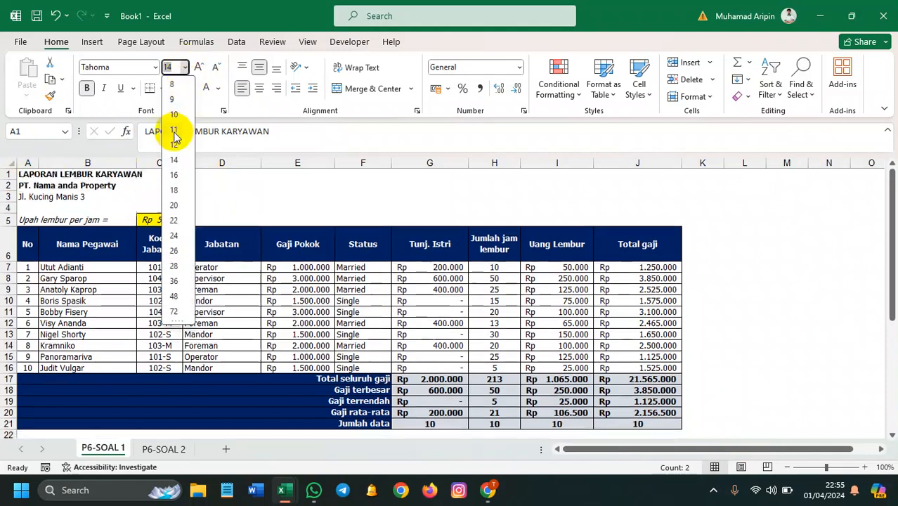
click(175, 144)
click(217, 185)
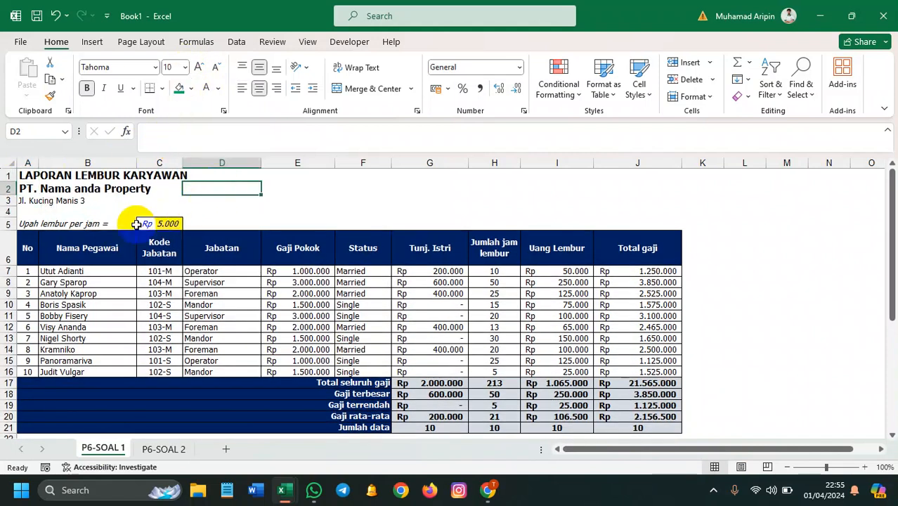
- Widen the Kode Jabatan column slightly and make employee rows 7 to 16 evenly taller
click(140, 223)
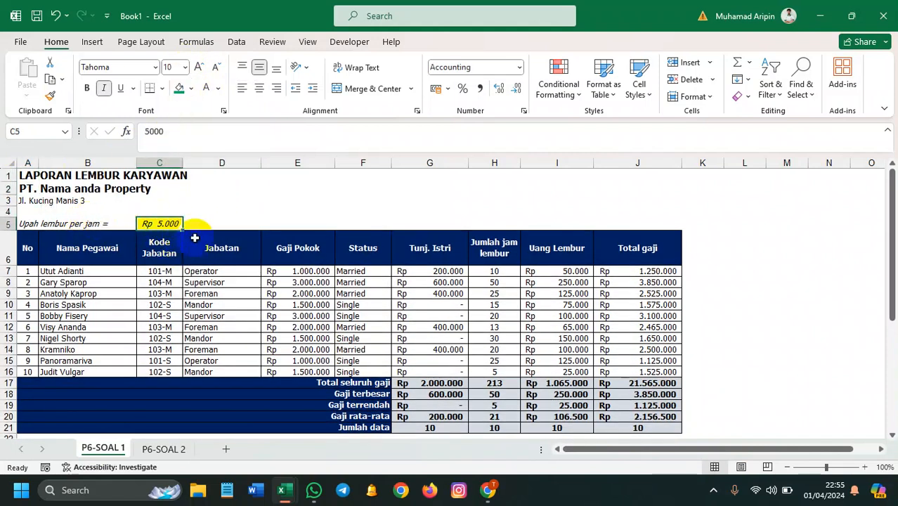
drag(182, 163, 189, 163)
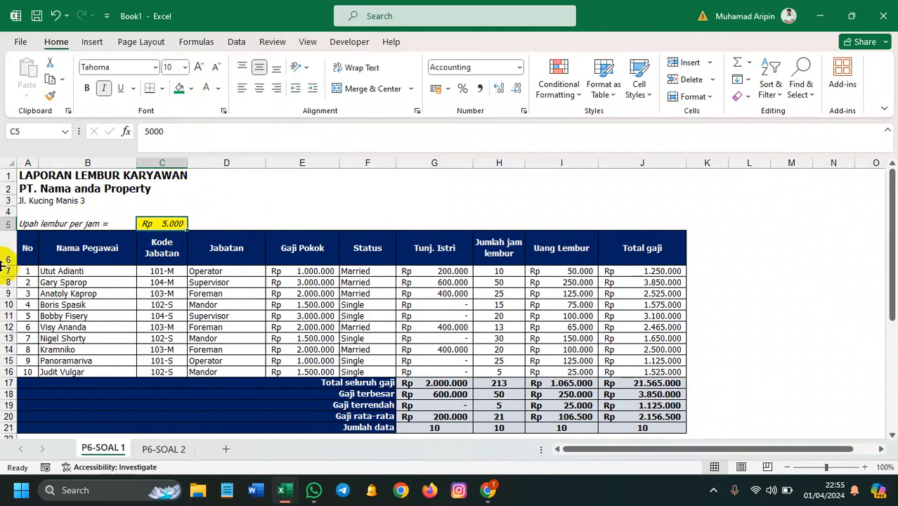
drag(3, 271, 2, 378)
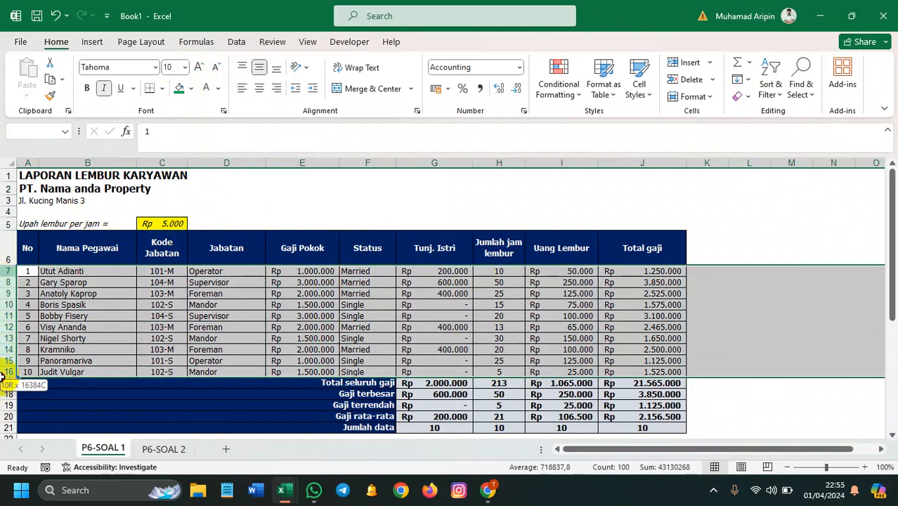
drag(3, 300, 5, 301)
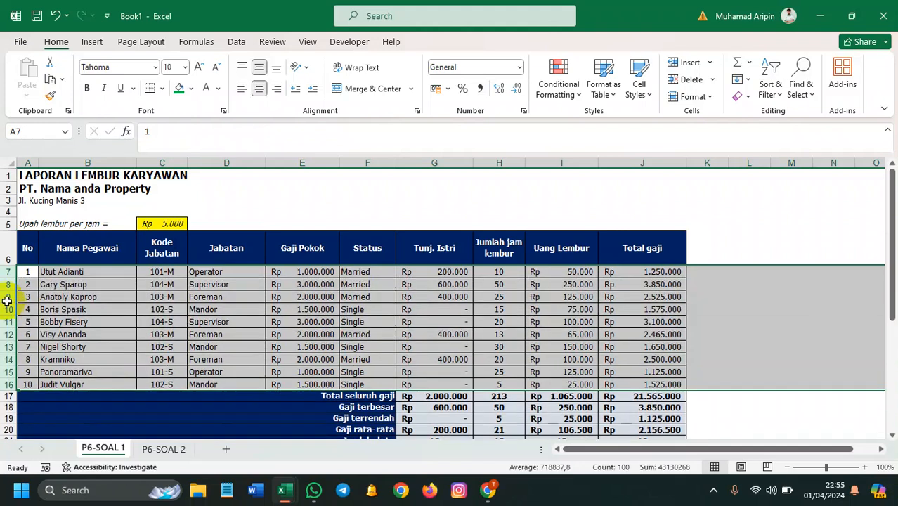
click(70, 298)
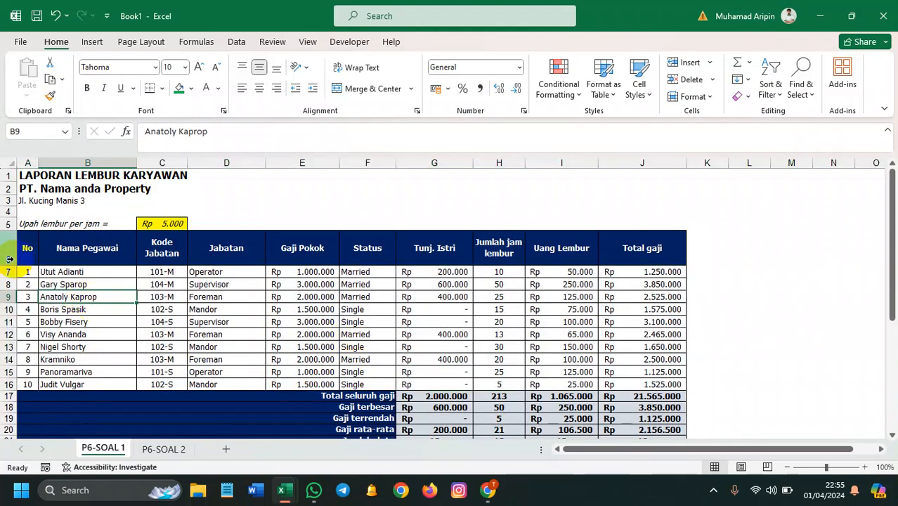
- Shorten header row 6 and capitalize its headers in H6 and J6 as "Jumlah Jam Lembur" and "Total Gaji"
drag(10, 266, 10, 257)
click(547, 251)
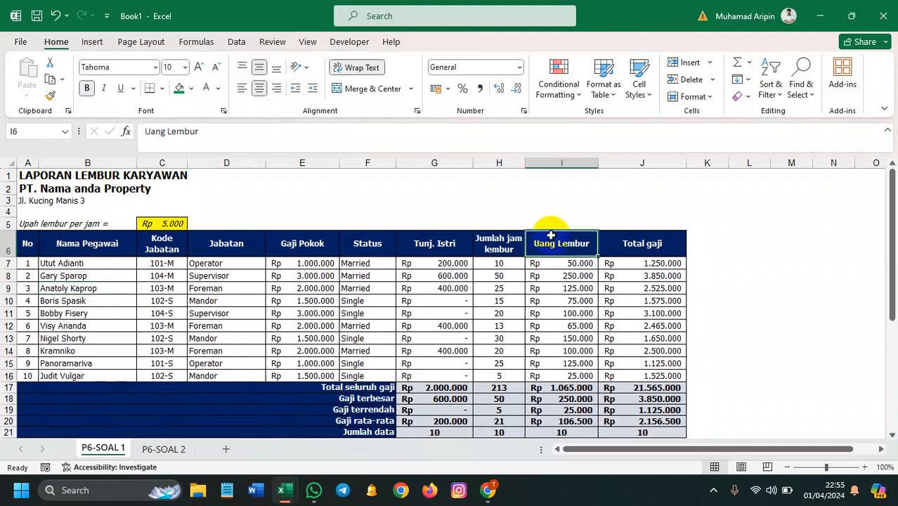
double_click(508, 236)
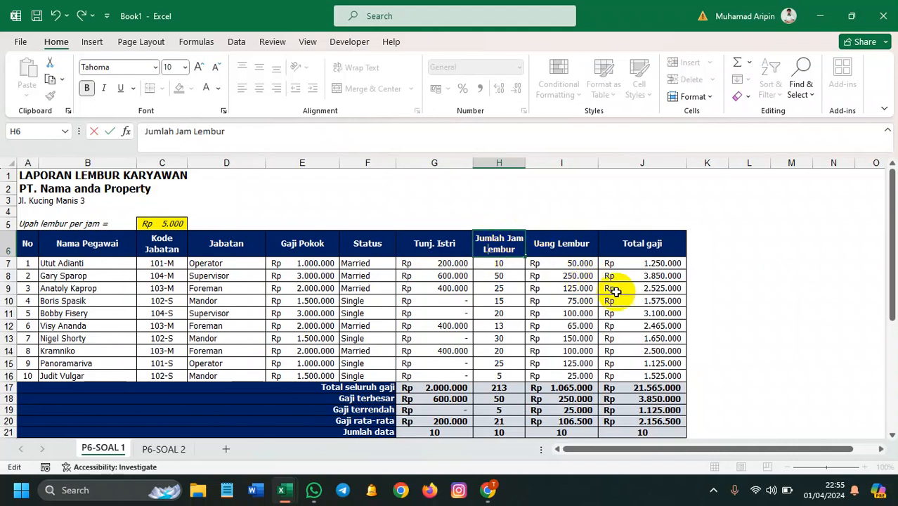
click(637, 262)
double_click(652, 243)
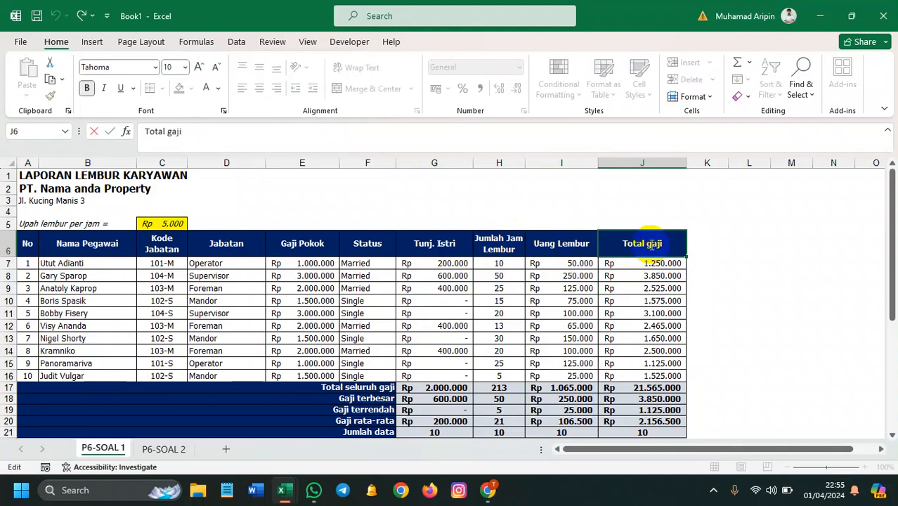
click(745, 311)
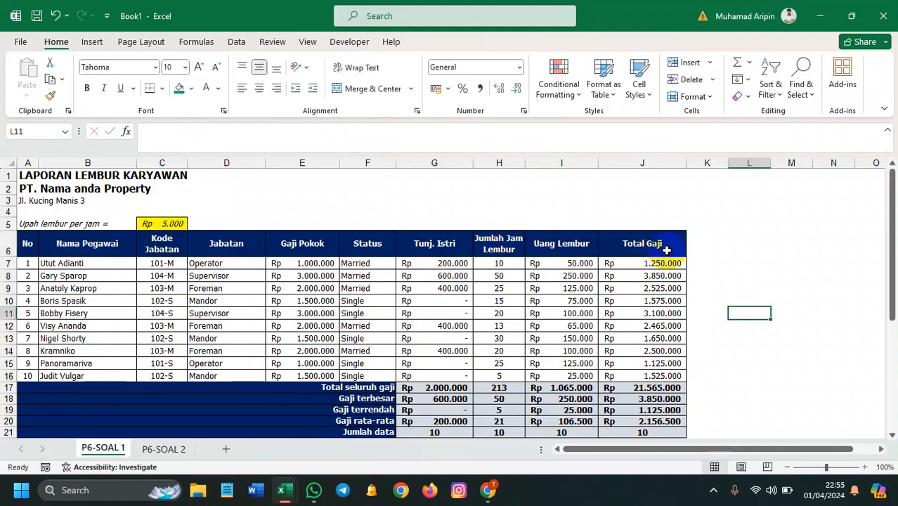
- Widen the Uang Lembur, Tunj. Istri and Jumlah Jam Lembur columns slightly
drag(598, 162, 603, 162)
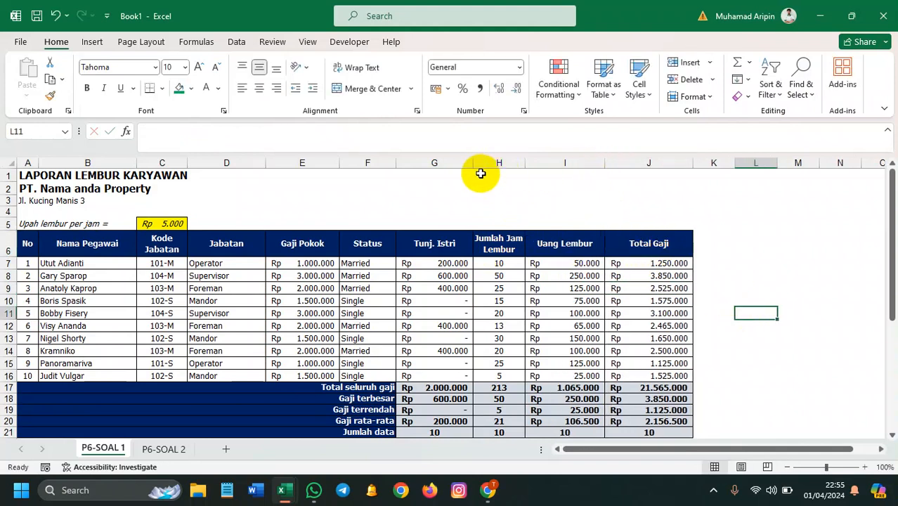
drag(472, 161, 477, 161)
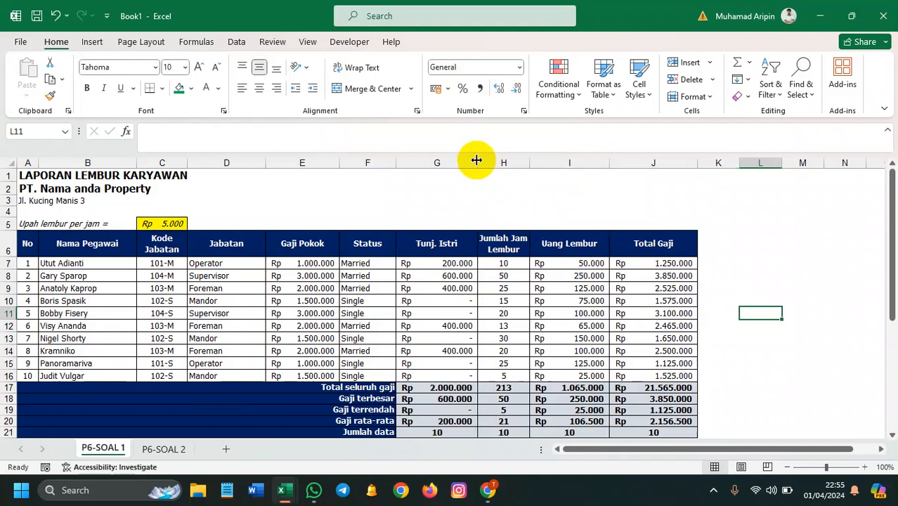
click(716, 275)
drag(533, 162, 535, 163)
- Capitalize the summary labels in rows 17 to 21 as "Total Seluruh Gaji", "Gaji Terbesar", "Gaji Terrendah", "Gaji Rata-rata" and "Jumlah Data"
scroll(519, 210, down, 3)
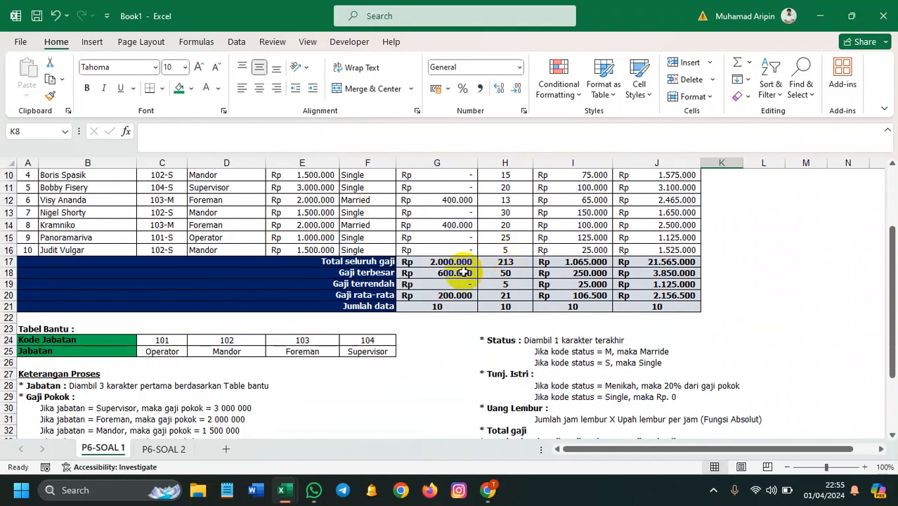
double_click(342, 261)
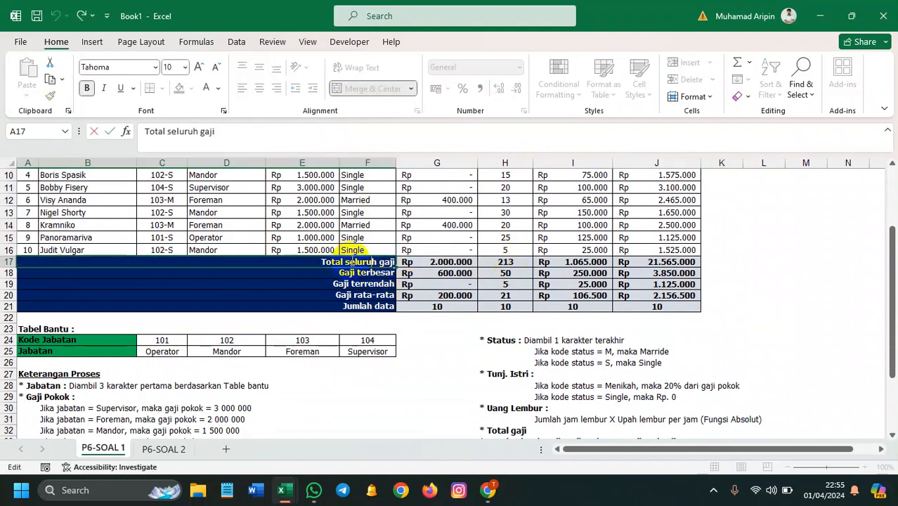
text(S)
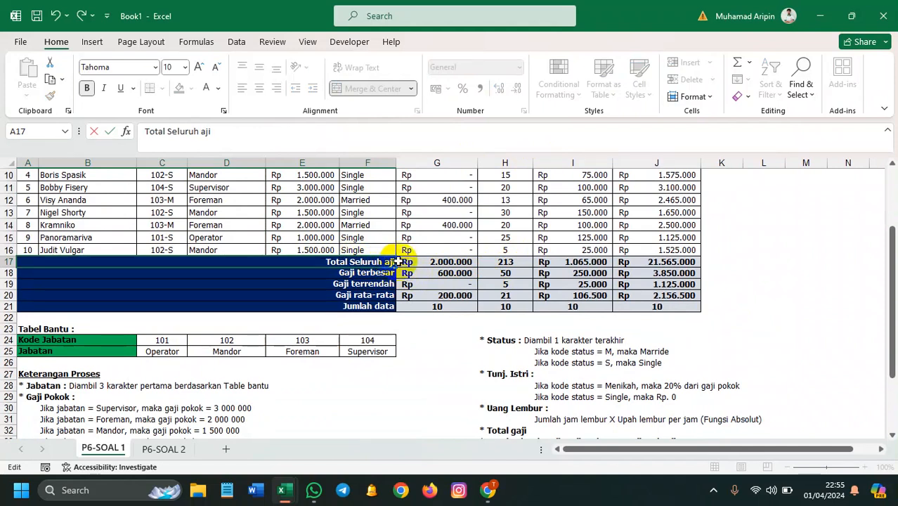
double_click(362, 273)
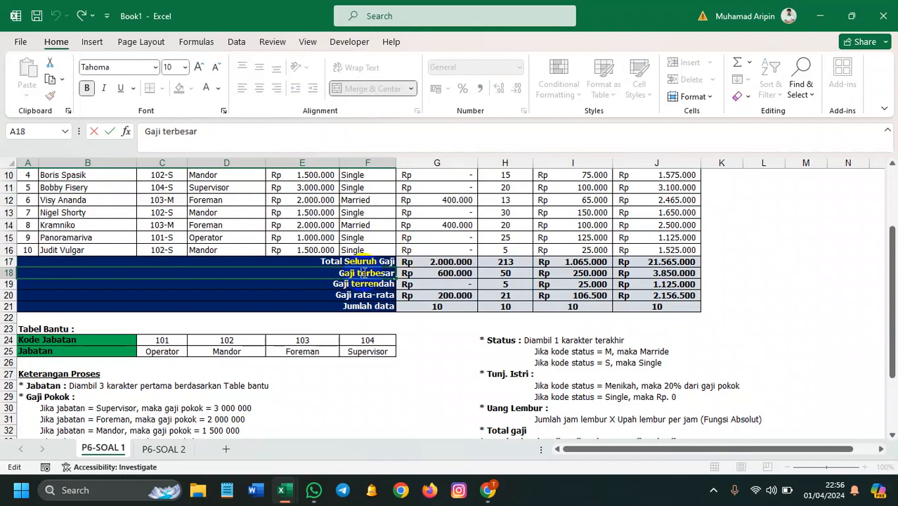
double_click(355, 285)
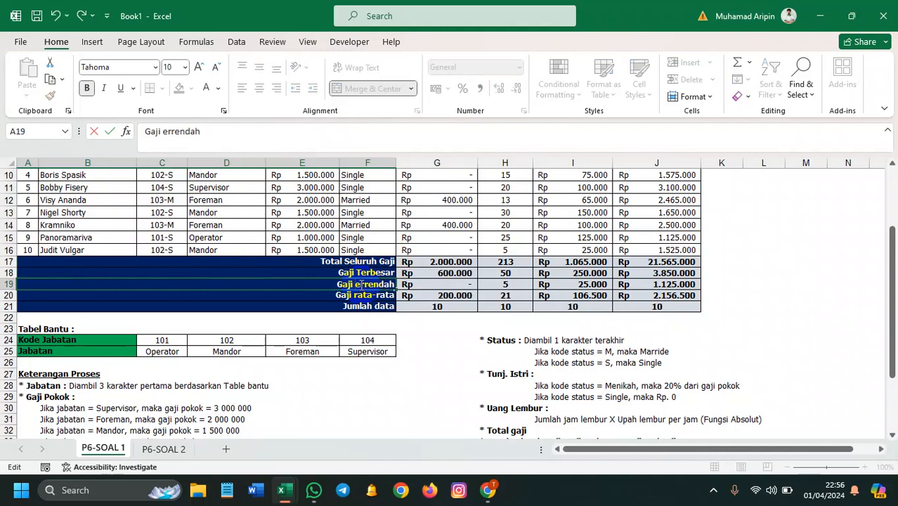
double_click(361, 296)
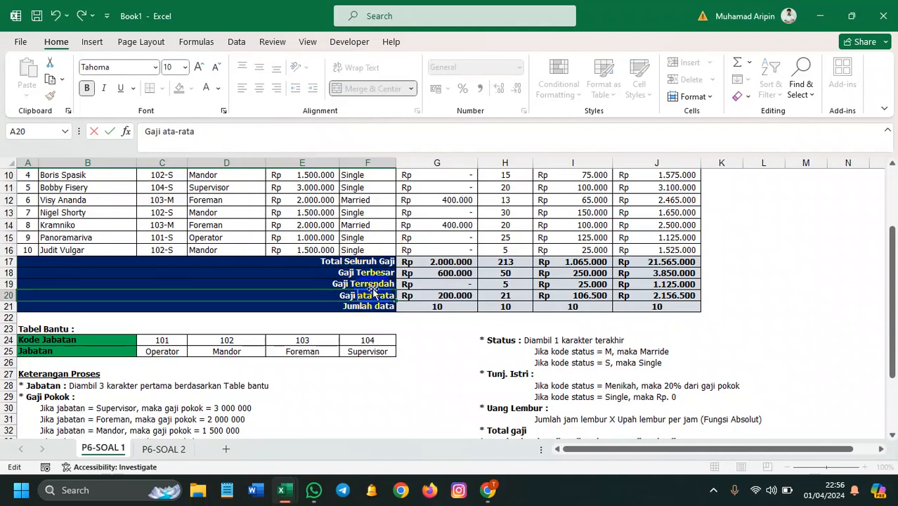
double_click(380, 307)
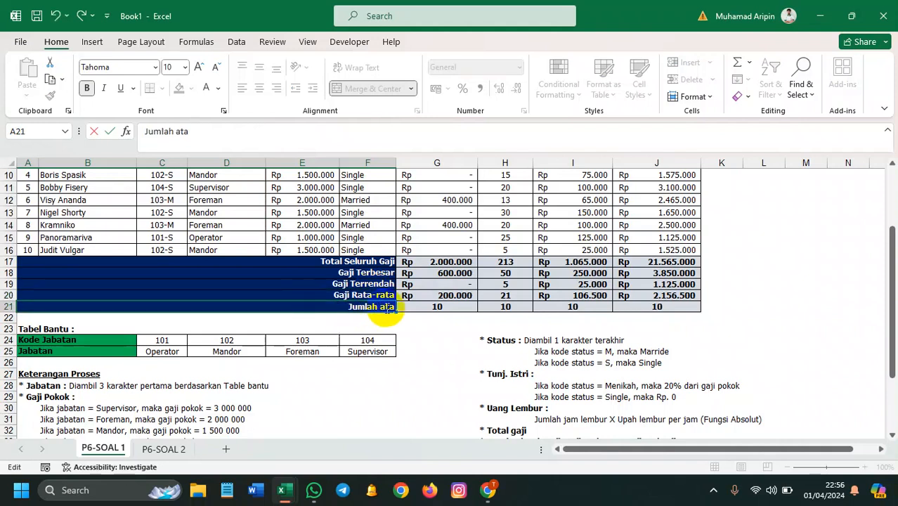
click(367, 375)
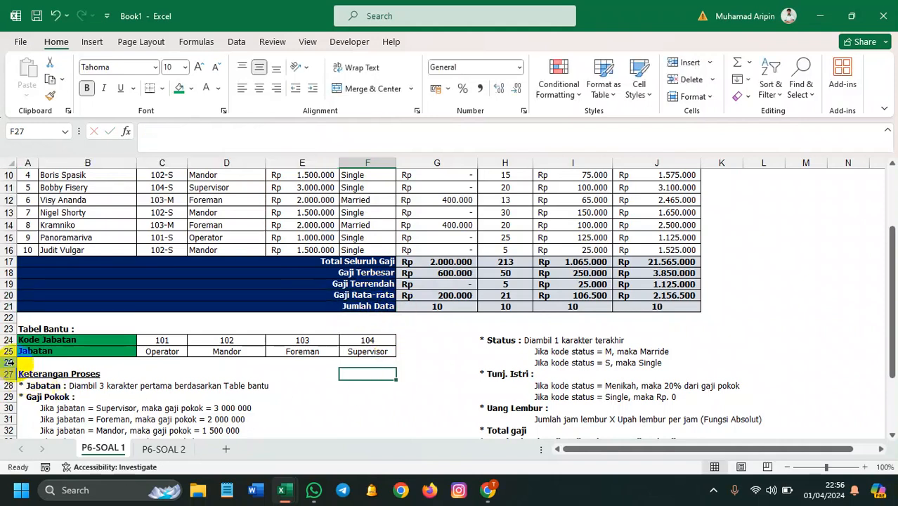
- Make the helper-table rows 24 to 25 and the table rows 7 to 21 slightly and evenly taller
drag(7, 340, 13, 347)
click(10, 230)
drag(6, 340, 8, 347)
drag(8, 307, 10, 235)
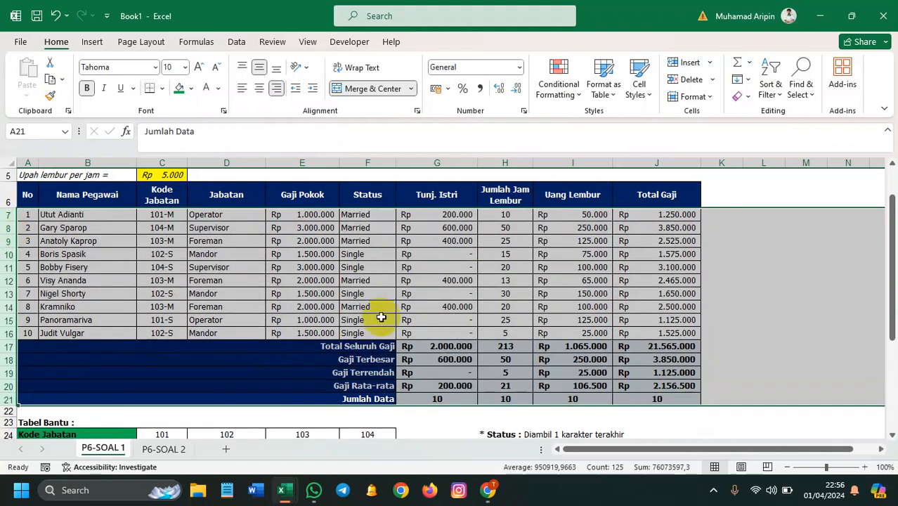
- Vertically centre the contents of all cells on the P6-SOAL 1 sheet
click(769, 307)
key(ctrl+a)
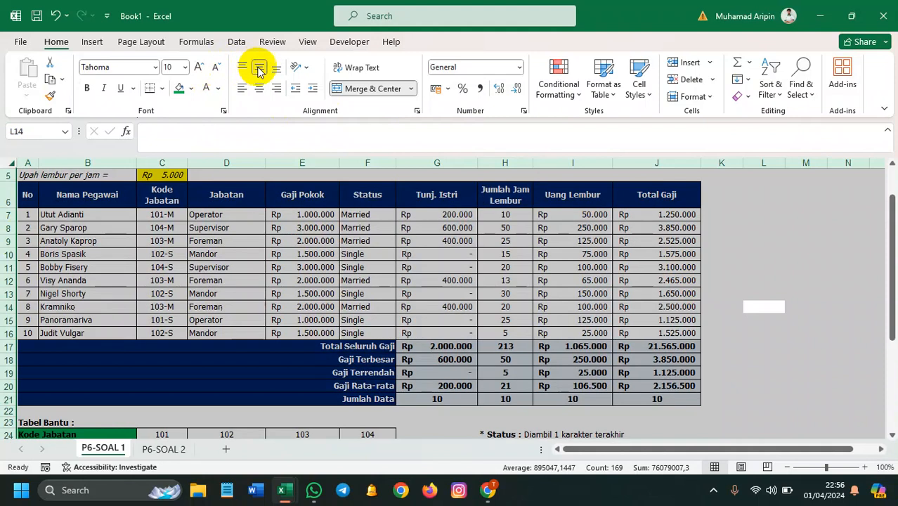
click(275, 255)
- Clear the calculated values in D7:G16, I7:J16 and the summary cells G17:J21
drag(208, 226, 214, 332)
key(Delete)
drag(310, 218, 429, 329)
key(Delete)
drag(555, 216, 678, 330)
key(Delete)
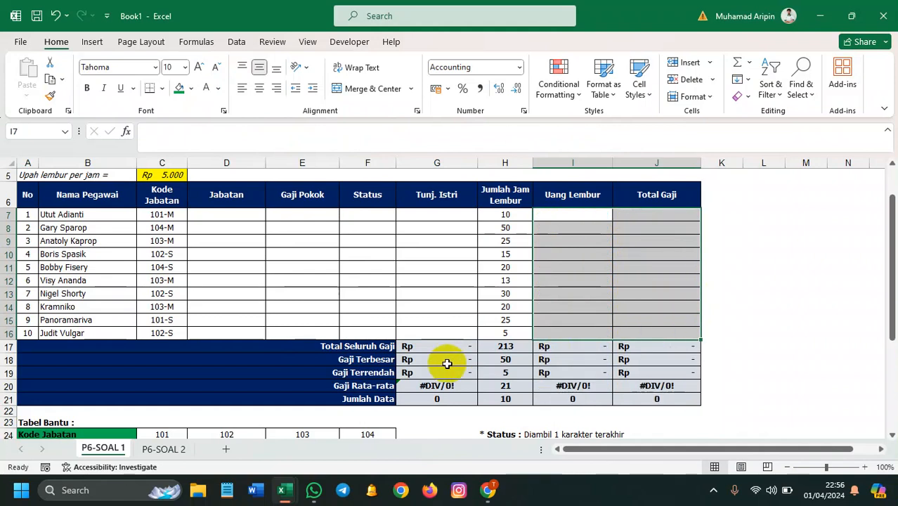
drag(430, 348, 637, 398)
key(Delete)
click(604, 362)
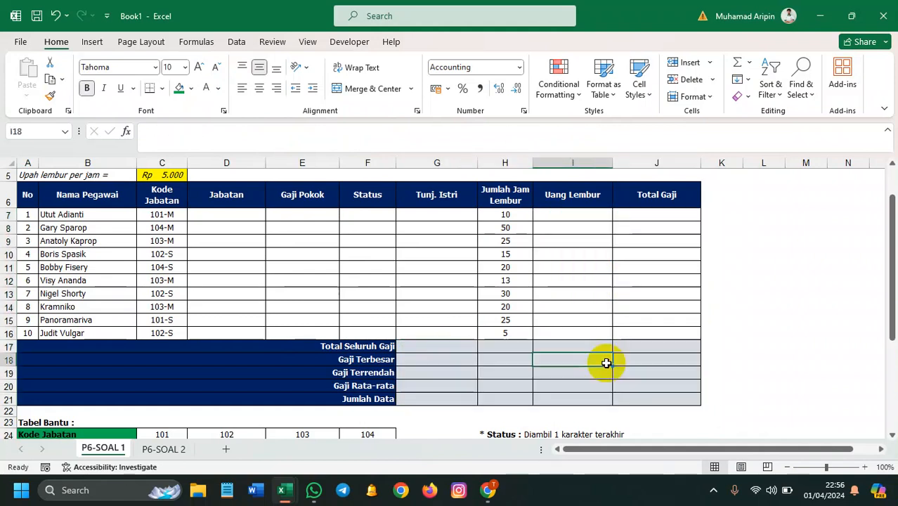
click(36, 15)
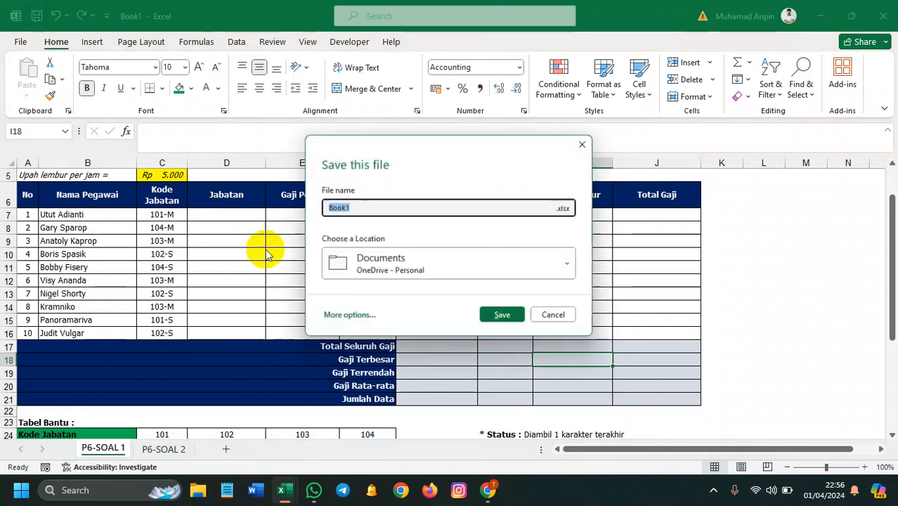
click(556, 317)
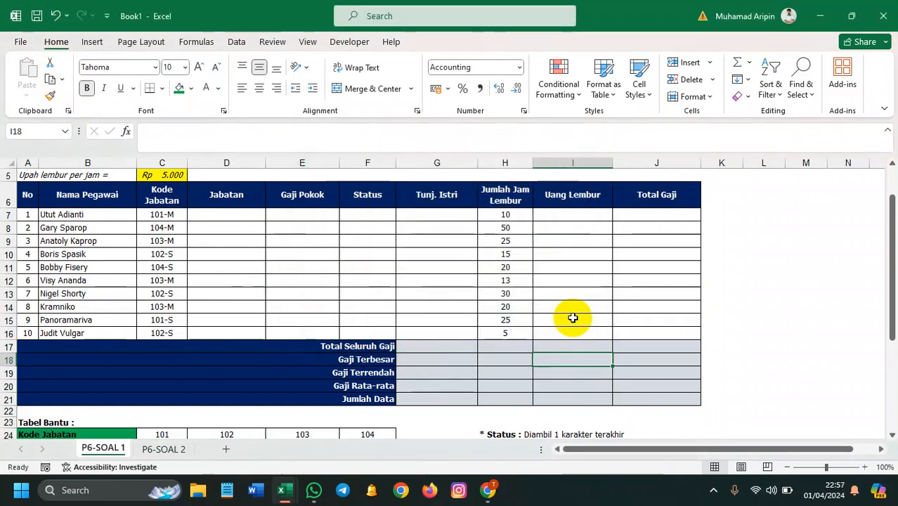
scroll(565, 325, down, 2)
scroll(556, 335, down, 2)
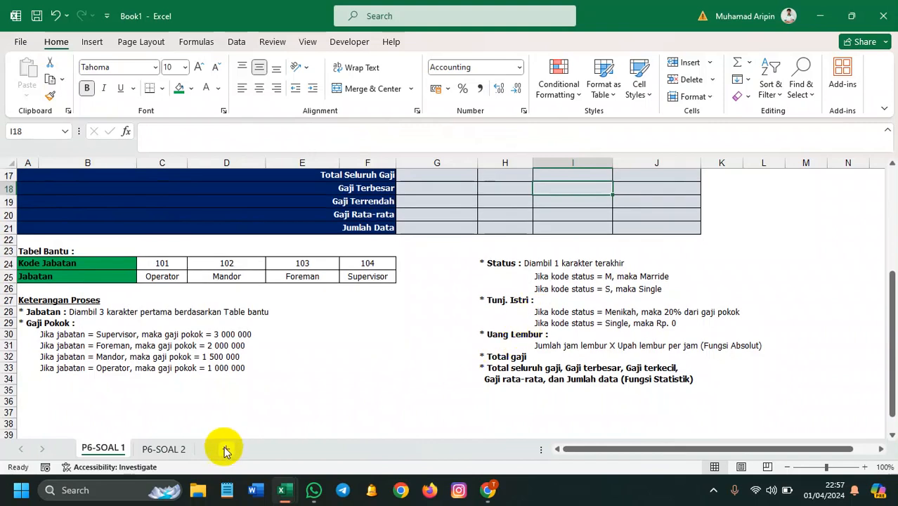
- Show the top of the P6-SOAL 2 sheet at 100% zoom with the whole-sheet selection released
click(163, 447)
scroll(239, 399, up, 2)
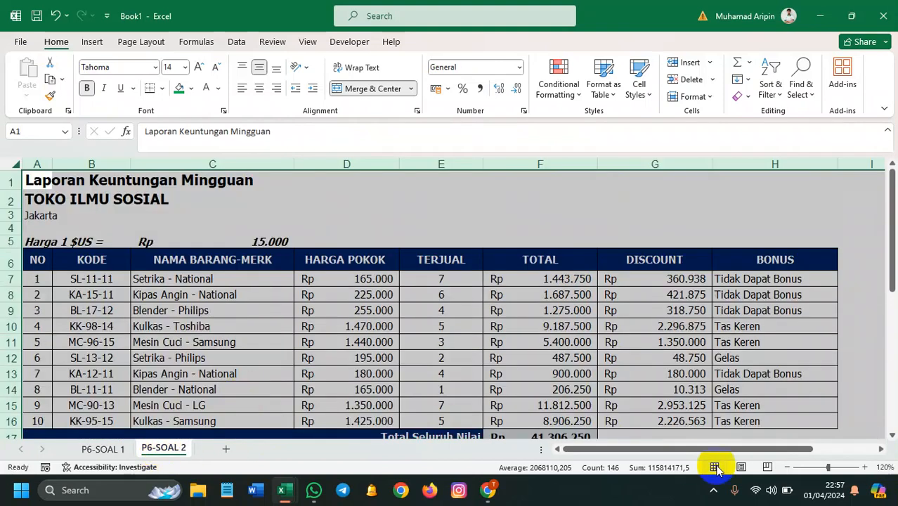
click(788, 467)
click(788, 467)
click(756, 365)
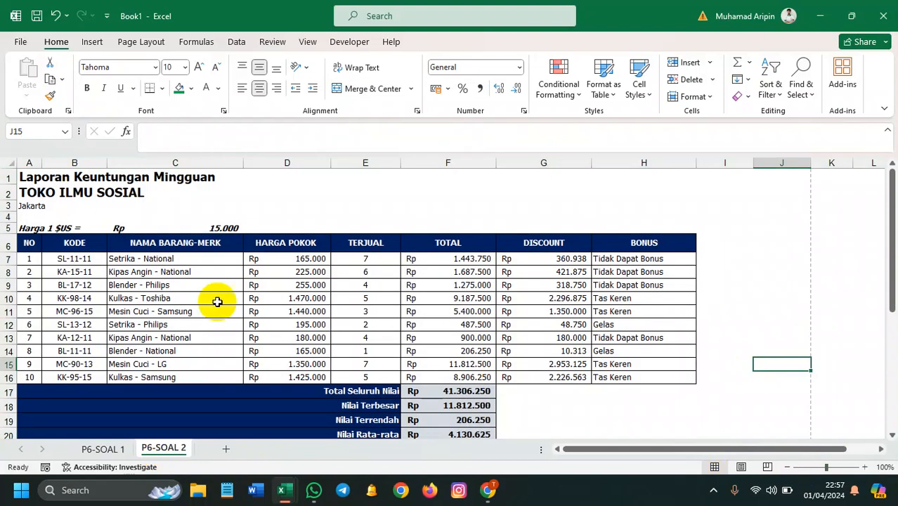
- Clear the calculated values in C7:D16, F7:H16 and the summary cells F17:F21 on P6-SOAL 2
click(137, 260)
drag(144, 274, 160, 378)
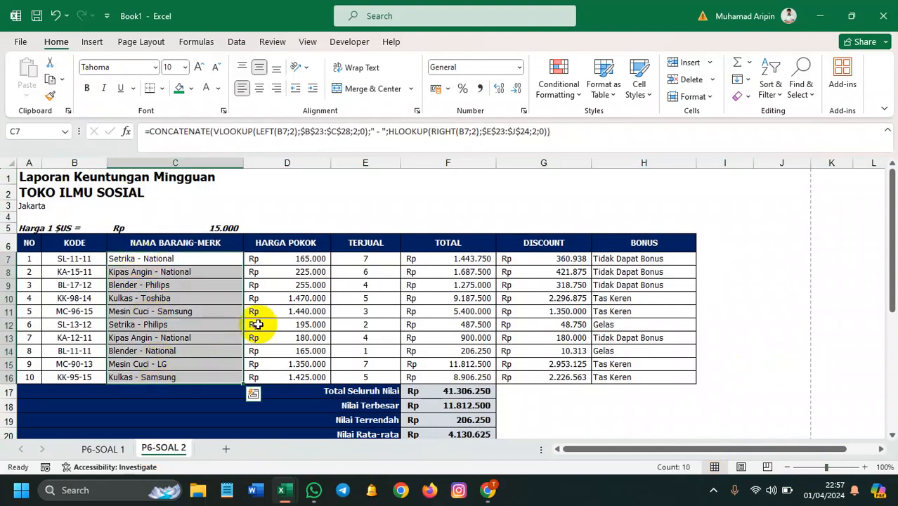
key(Delete)
drag(299, 257, 307, 371)
key(Delete)
drag(457, 260, 619, 367)
key(Delete)
drag(463, 389, 453, 422)
key(Delete)
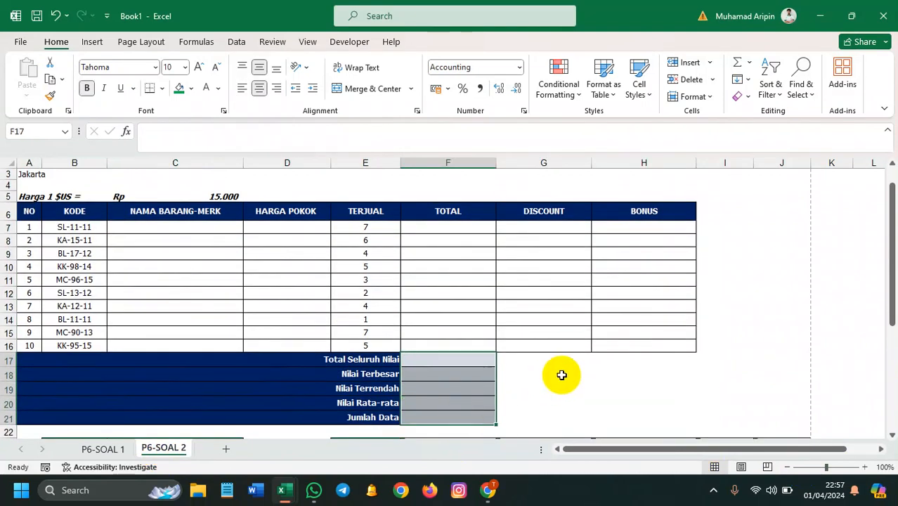
click(562, 373)
- Set the font size of the report title and store name in A1:A2 to 12
scroll(275, 274, up, 1)
drag(22, 176, 23, 192)
click(185, 67)
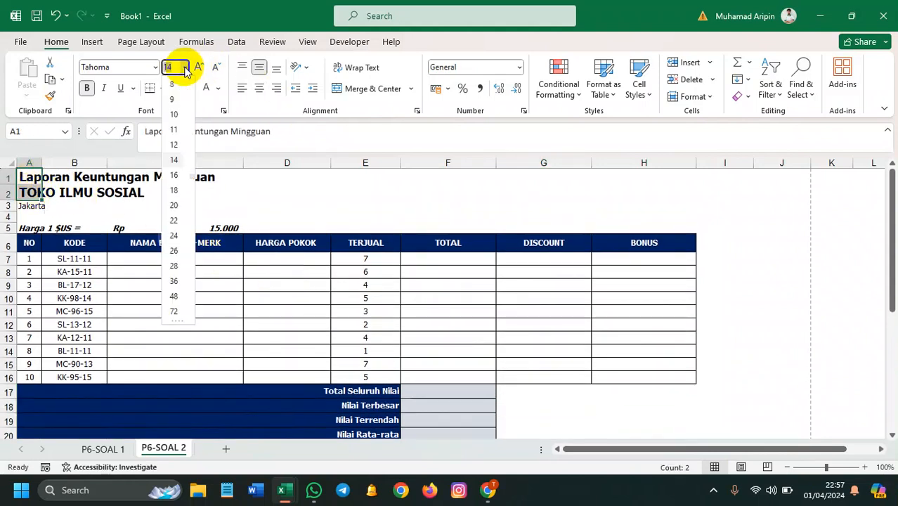
click(175, 145)
click(233, 213)
- Review the helper tables and process notes on P6-SOAL 2 and the cleared table on P6-SOAL 1
scroll(165, 335, down, 3)
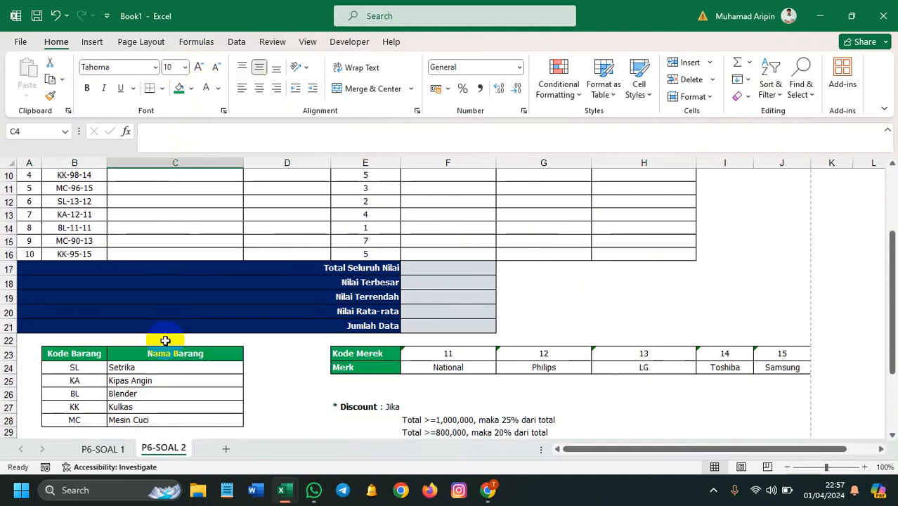
scroll(83, 359, down, 1)
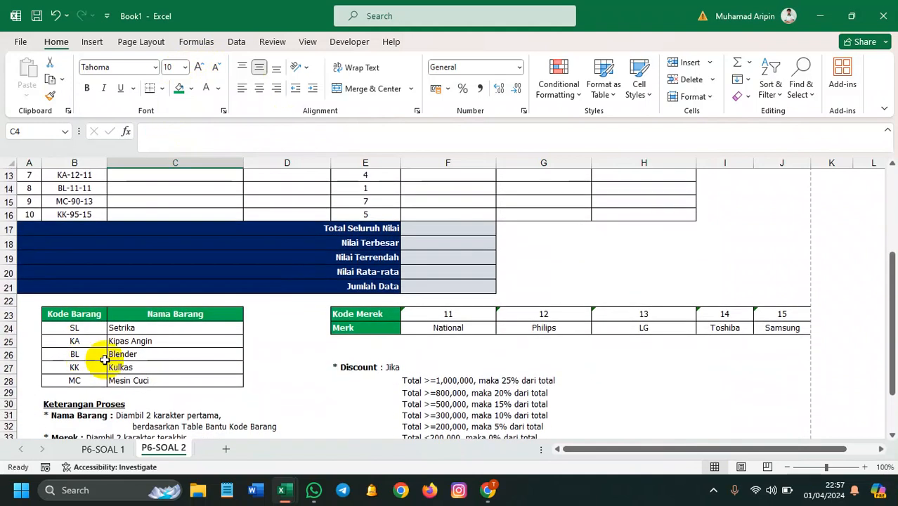
scroll(295, 342, down, 2)
scroll(297, 342, down, 3)
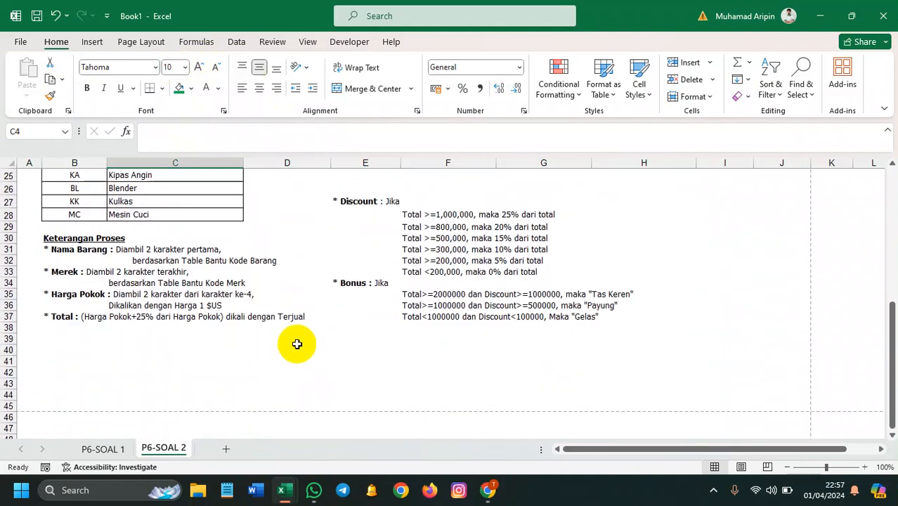
scroll(296, 341, up, 4)
scroll(685, 378, up, 4)
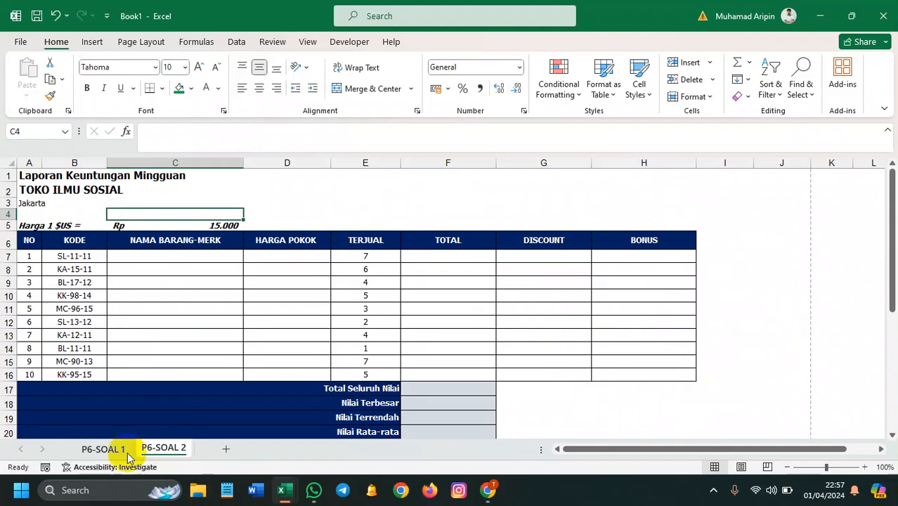
click(105, 449)
scroll(269, 305, up, 4)
scroll(268, 305, up, 2)
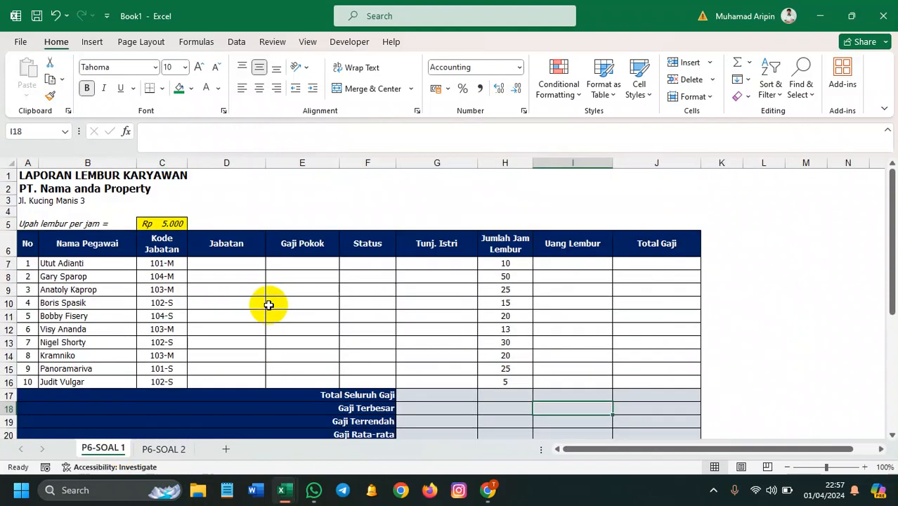
- Capitalize the overtime rate label in A5 of P6-SOAL 1 as "Upah Lembur Per Jam ="
click(231, 199)
click(772, 289)
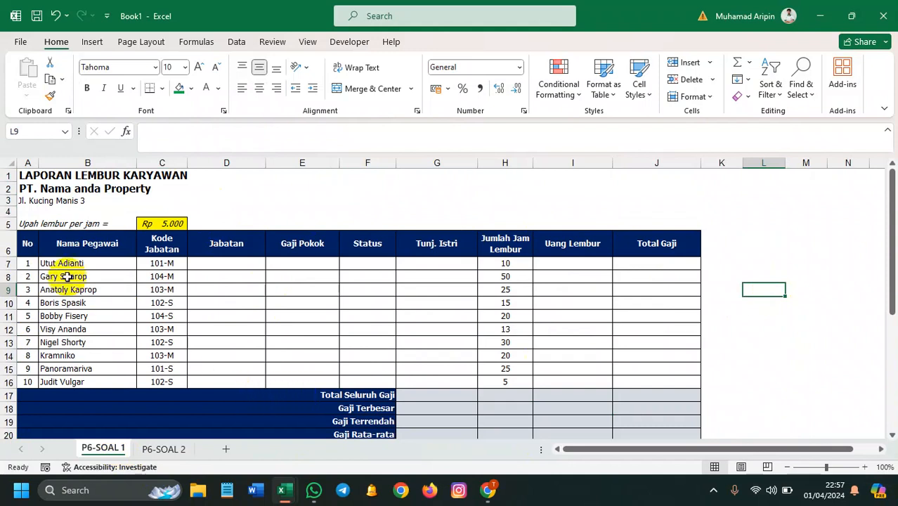
click(20, 223)
double_click(46, 222)
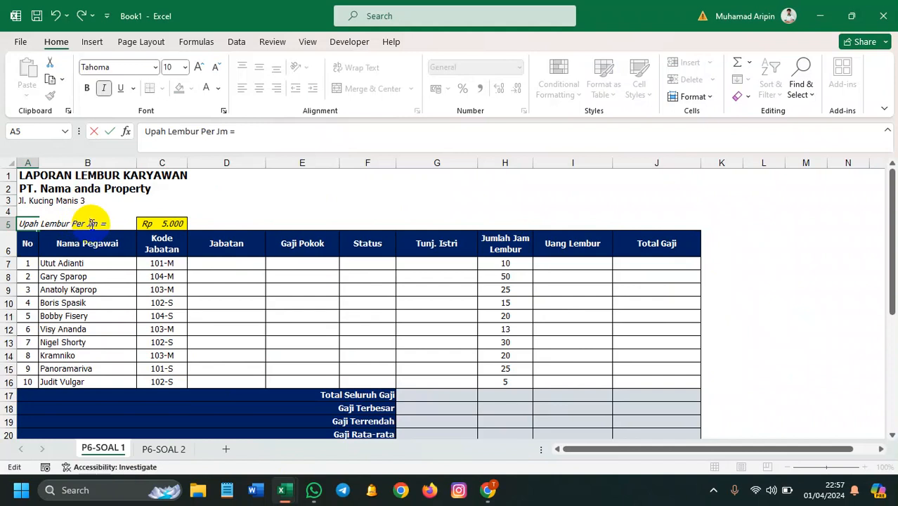
click(92, 267)
- Check the heading of P6-SOAL 2 and look through the helper table and process notes on P6-SOAL 1
click(164, 448)
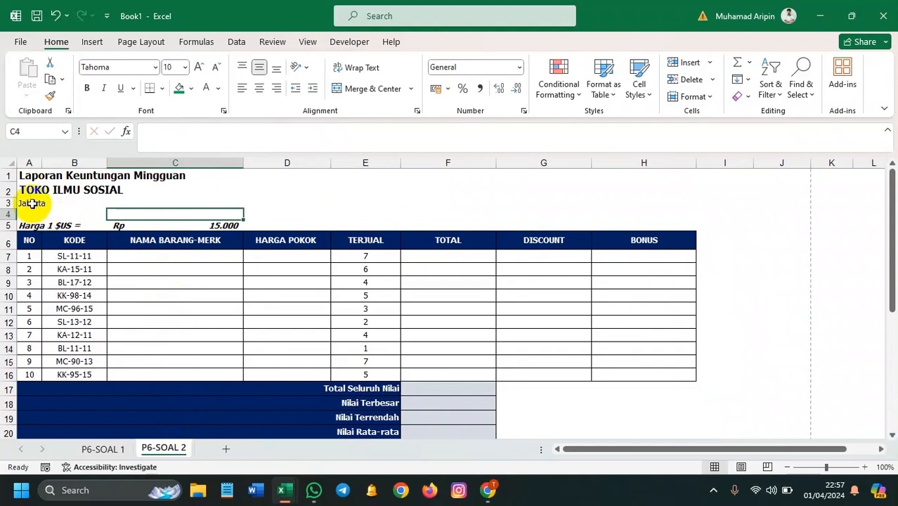
click(97, 449)
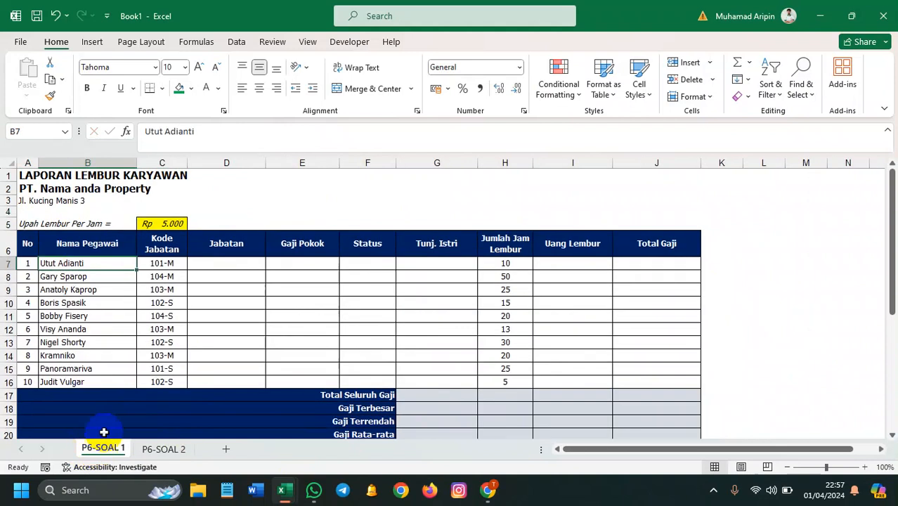
click(250, 203)
scroll(201, 259, down, 5)
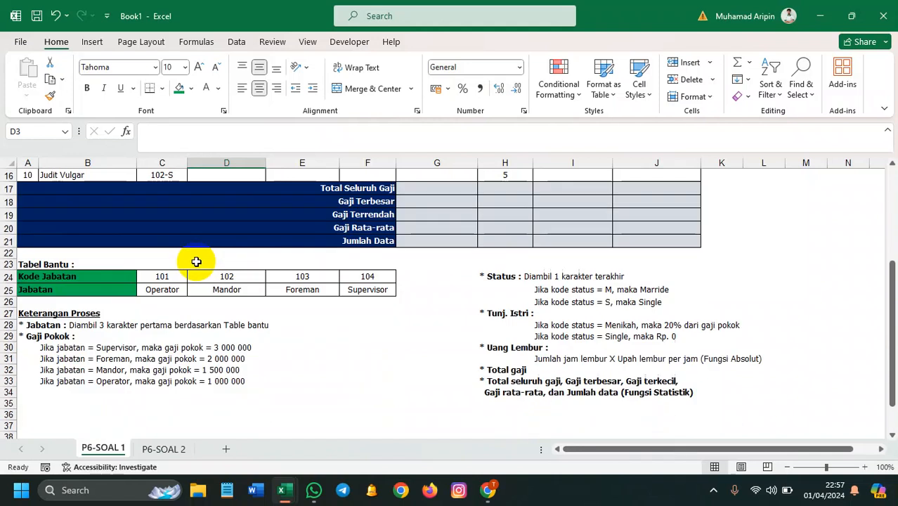
scroll(196, 261, down, 1)
scroll(196, 261, up, 6)
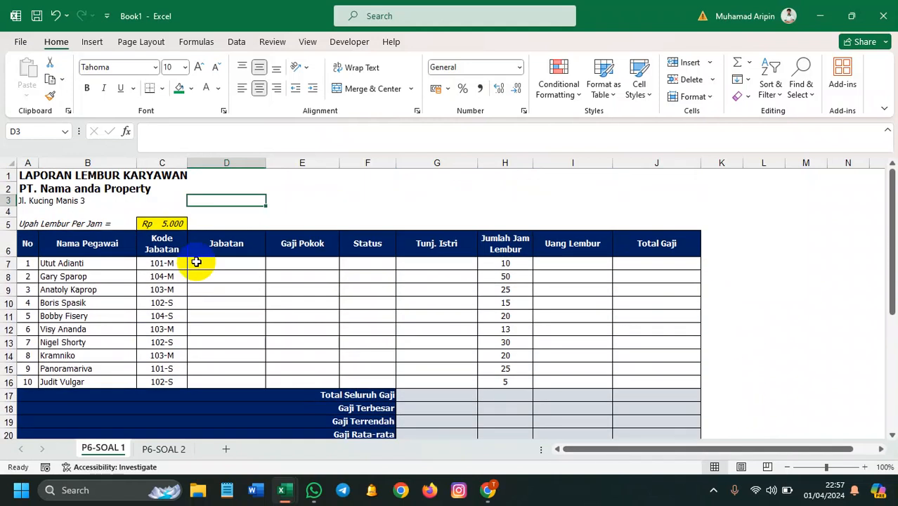
- Save the workbook in the Documents folder as "P6-LATIHAN 1 & 2"
click(37, 16)
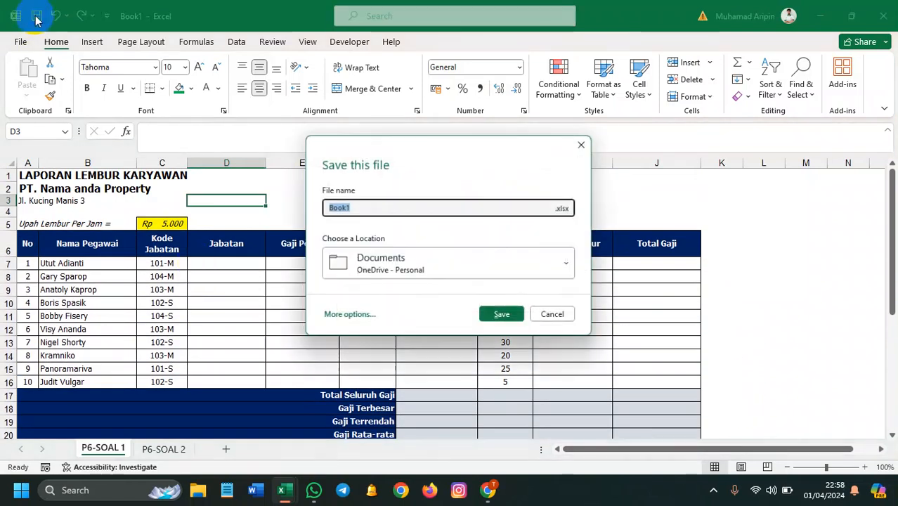
click(351, 311)
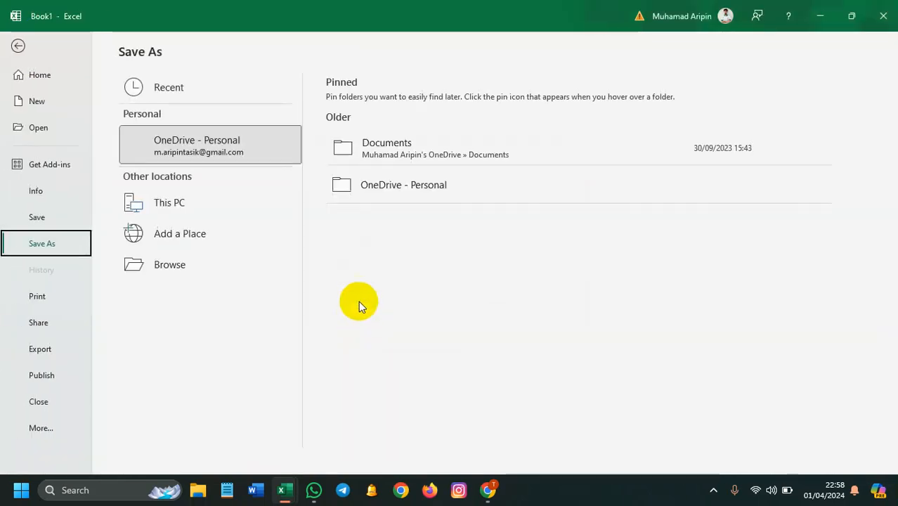
click(201, 267)
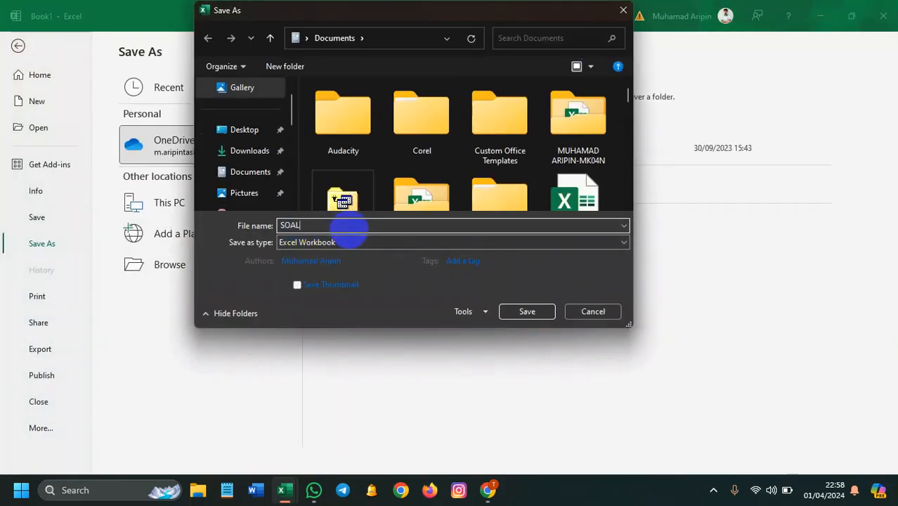
key(BackSpace)
key(BackSpace)
key(BackSpace)
text(P6)
click(528, 312)
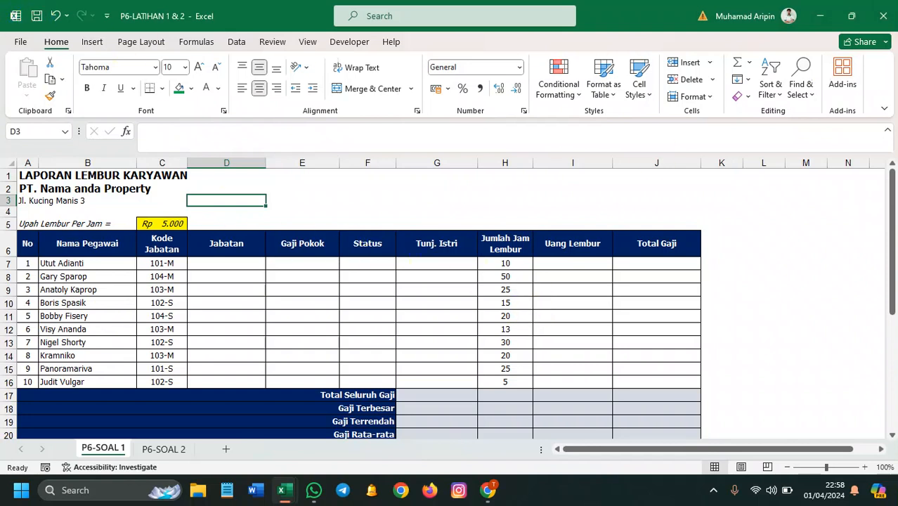
- Close the P6-LATIHAN 1 & 2 and Soal Latihan Praktik Excel workbooks
click(893, 6)
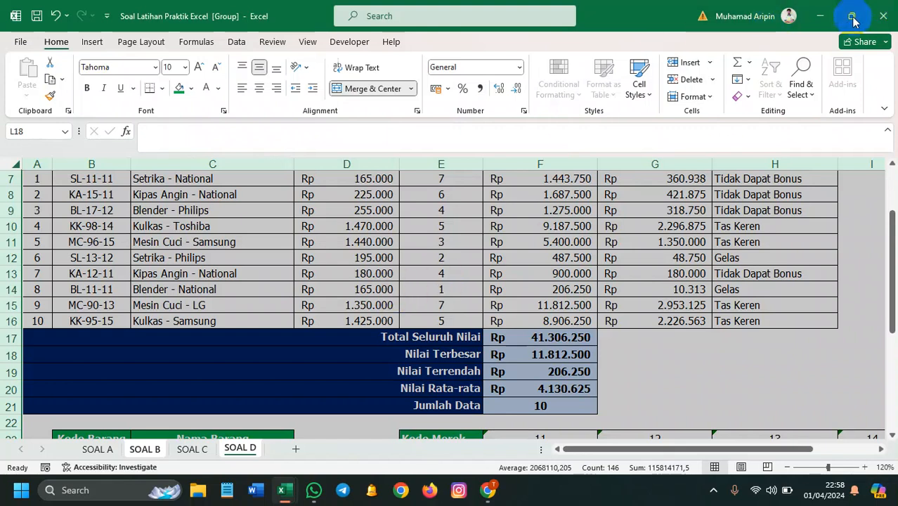
click(888, 8)
click(519, 267)
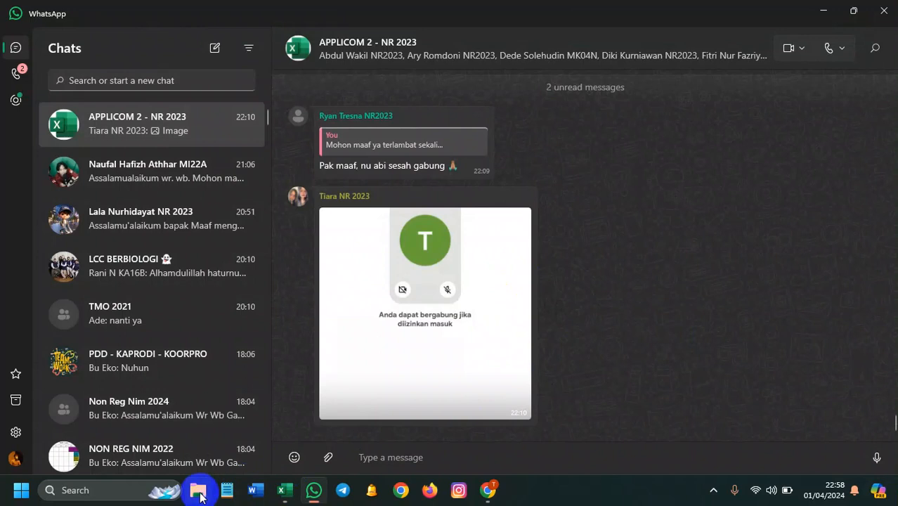
- Attach the P6-LATIHAN 1 & 2 file from File Explorer to the APPLICOM 2 - NR 2023 group chat in WhatsApp
key(super+e)
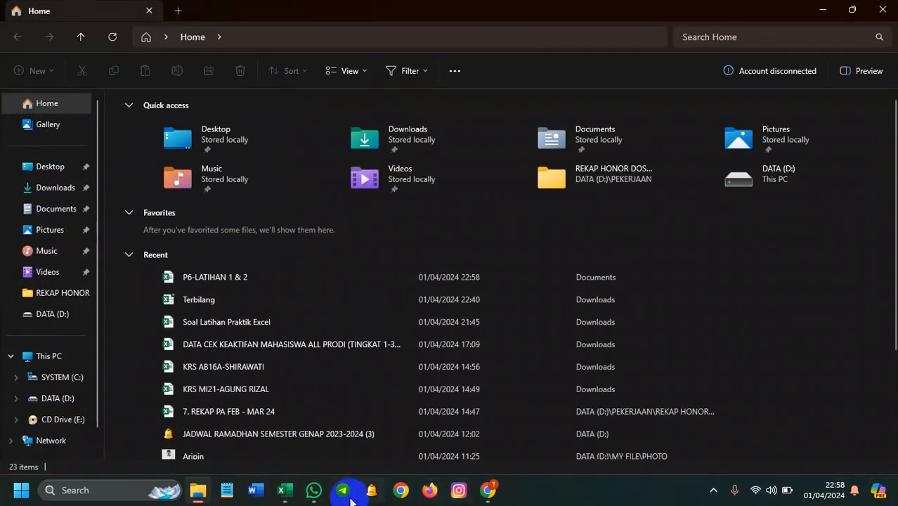
click(312, 490)
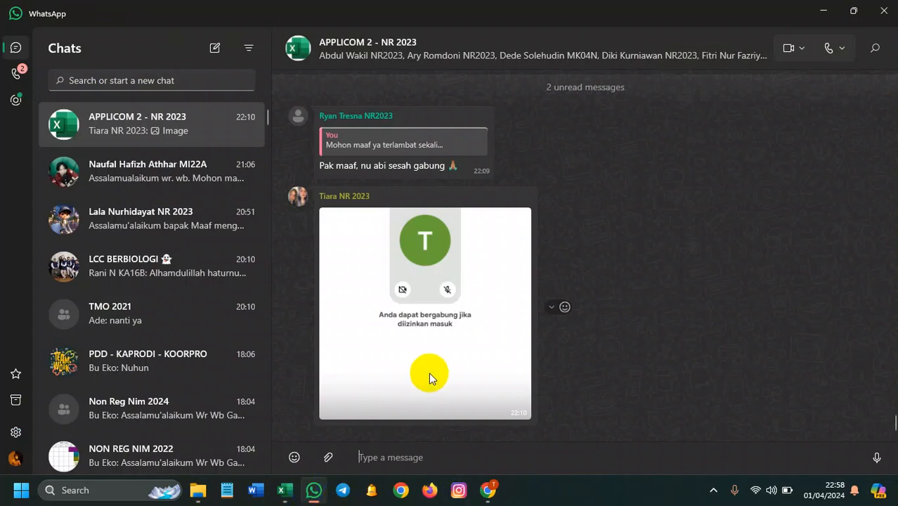
click(197, 492)
drag(199, 280, 674, 338)
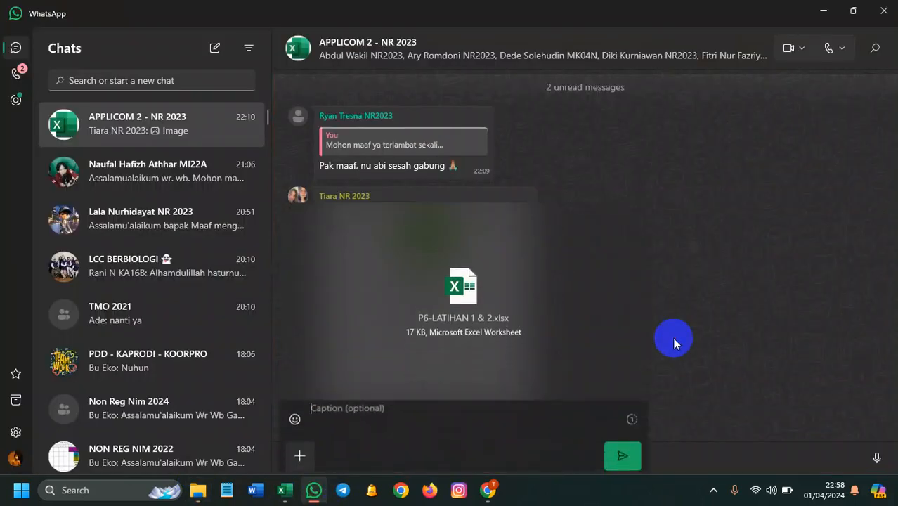